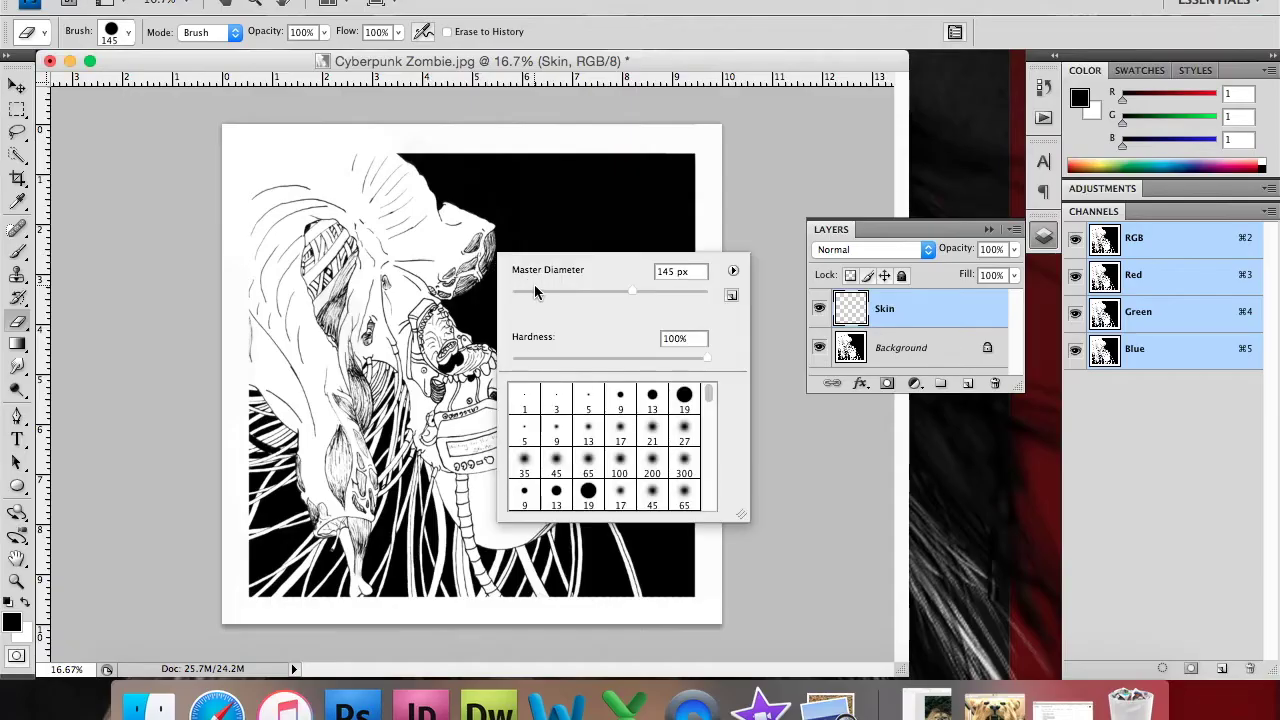
Step: Set the foreground colour to dark green (56, 73, 40)
{"action": "left_click", "coordinate": [14, 622]}
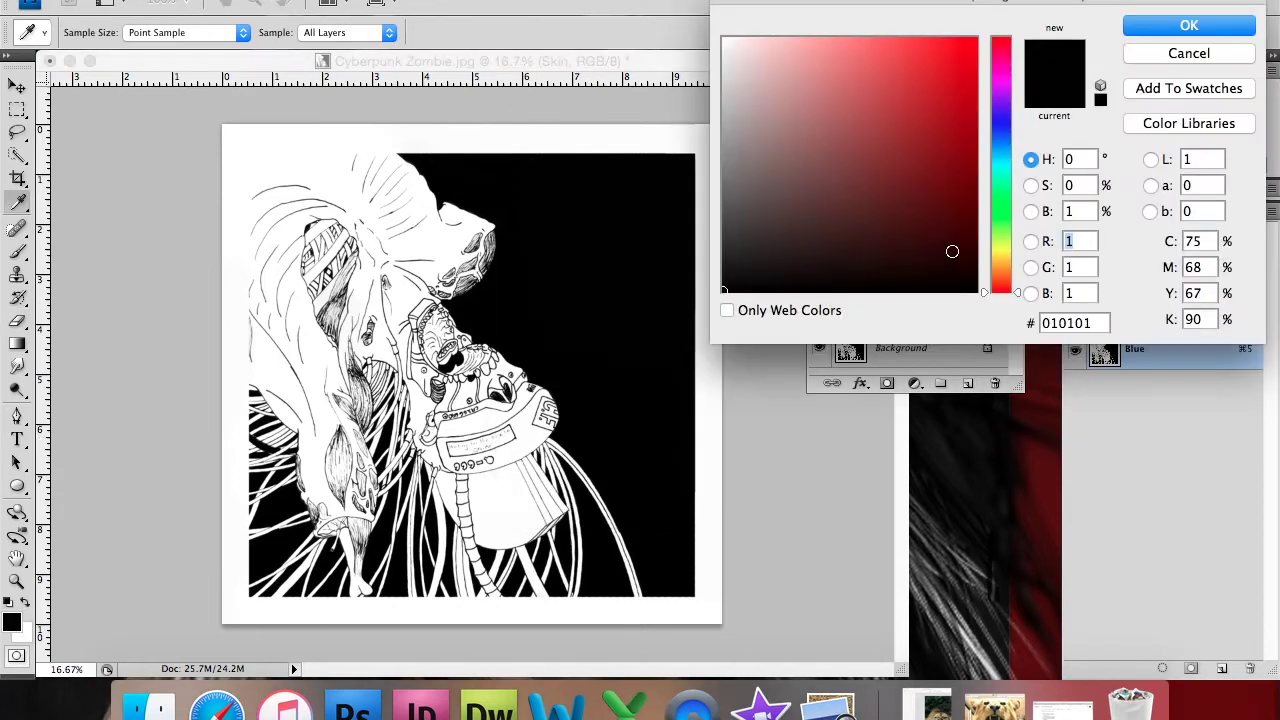
{"action": "left_click", "coordinate": [1001, 234]}
{"action": "left_click", "coordinate": [851, 217]}
{"action": "left_click", "coordinate": [1189, 25]}
Step: Set the eraser to 40 px at 14% opacity, then return to the Brush tool
{"action": "key", "text": "e"}
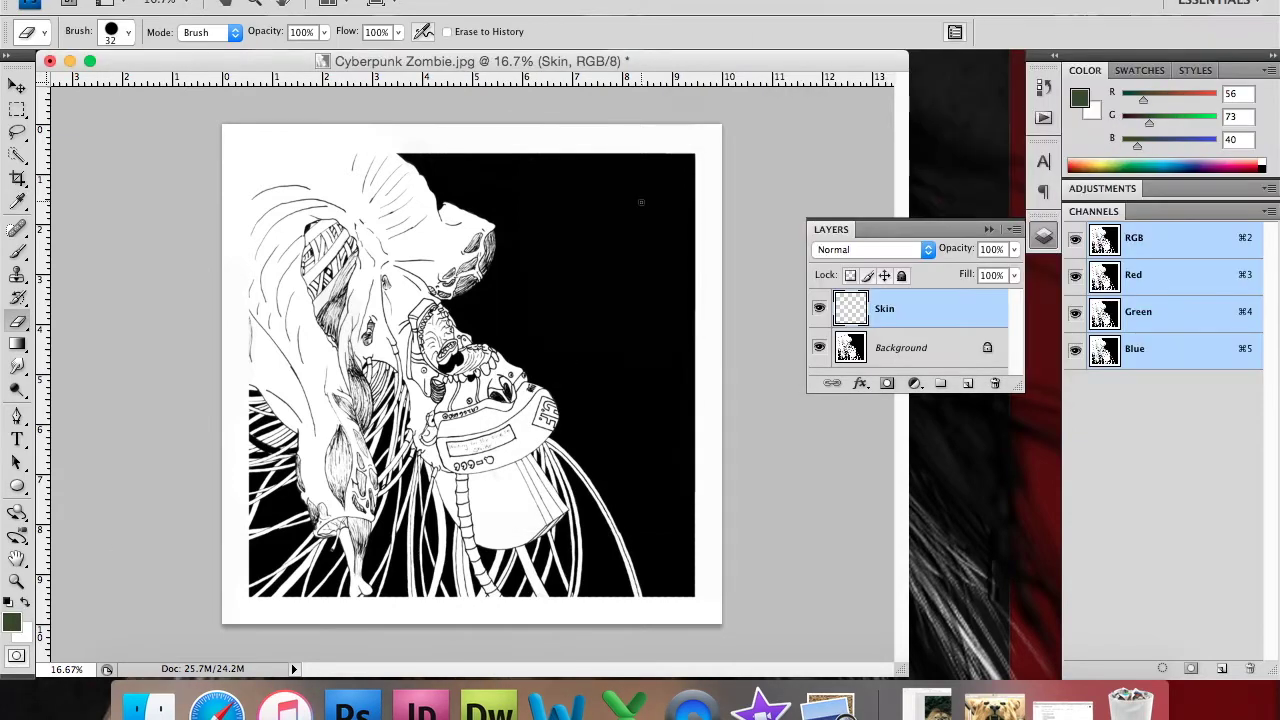
{"action": "right_click", "coordinate": [397, 418]}
{"action": "left_click_drag", "start_coordinate": [396, 418], "coordinate": [399, 418]}
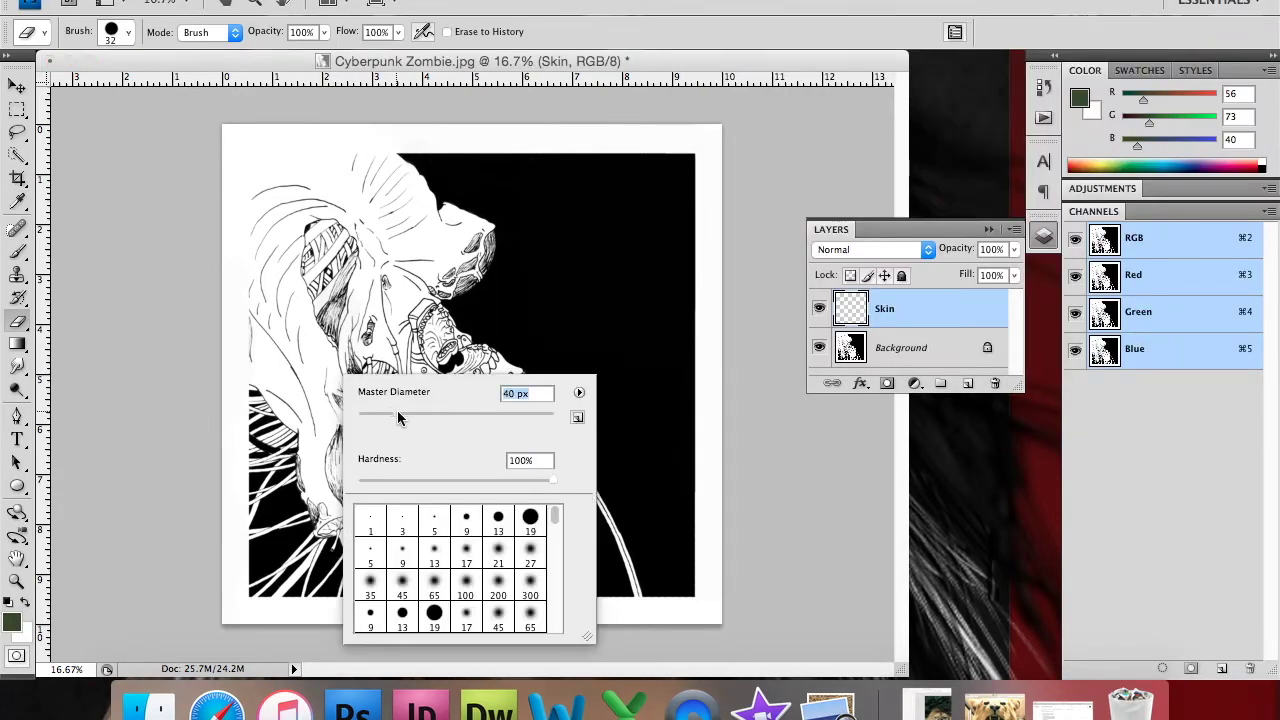
{"action": "left_click", "coordinate": [324, 32]}
{"action": "left_click_drag", "start_coordinate": [244, 56], "coordinate": [241, 56]}
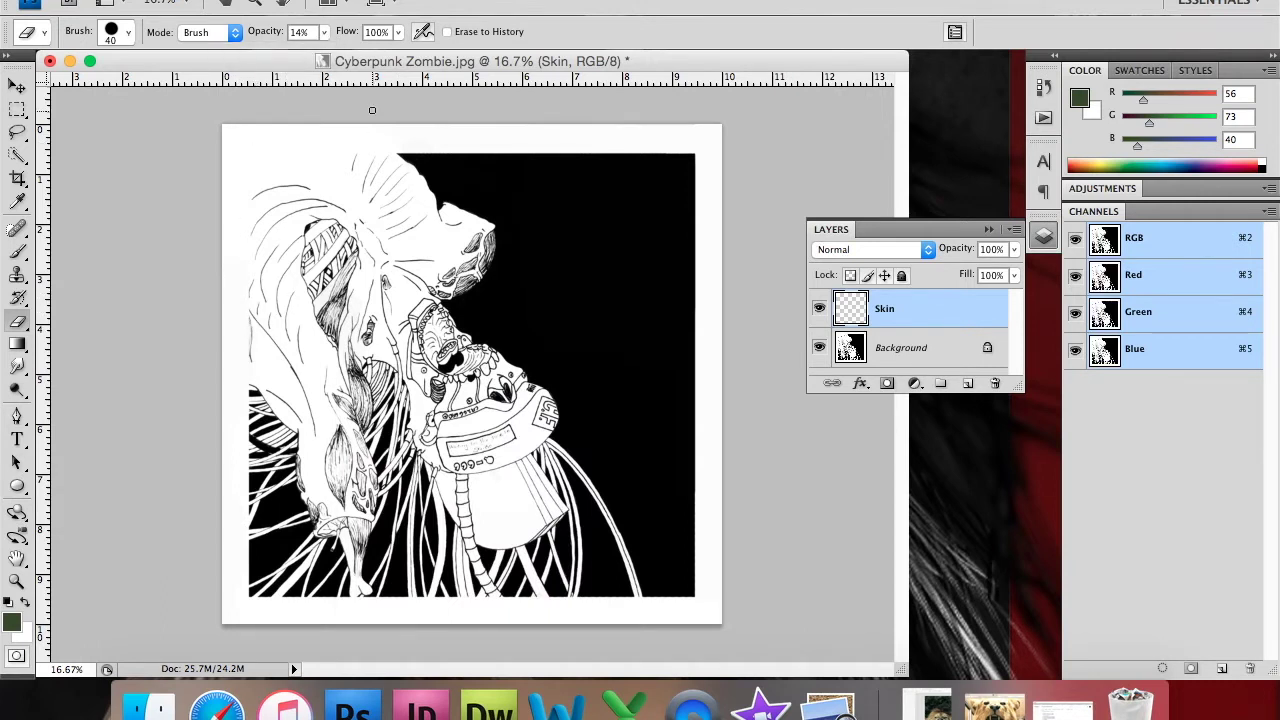
{"action": "left_click", "coordinate": [19, 252]}
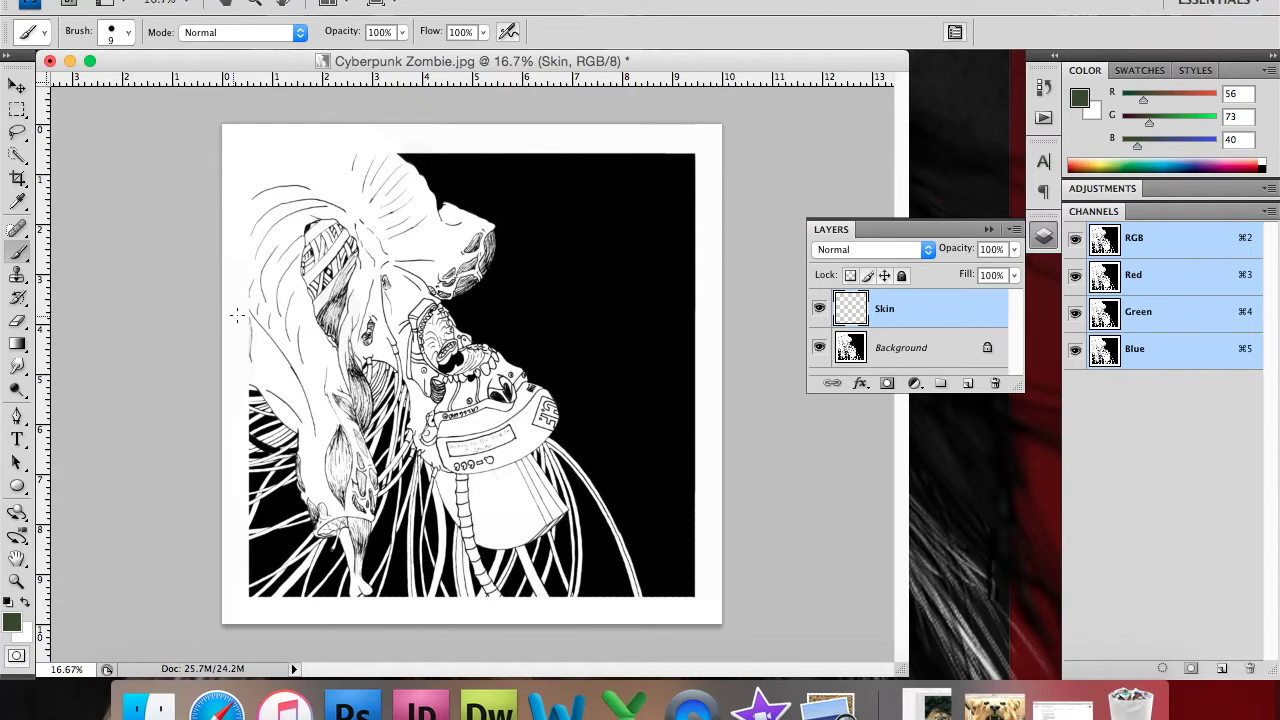
Step: Paint faint green strokes up the left skin edge with a 42 px brush
{"action": "right_click", "coordinate": [358, 266]}
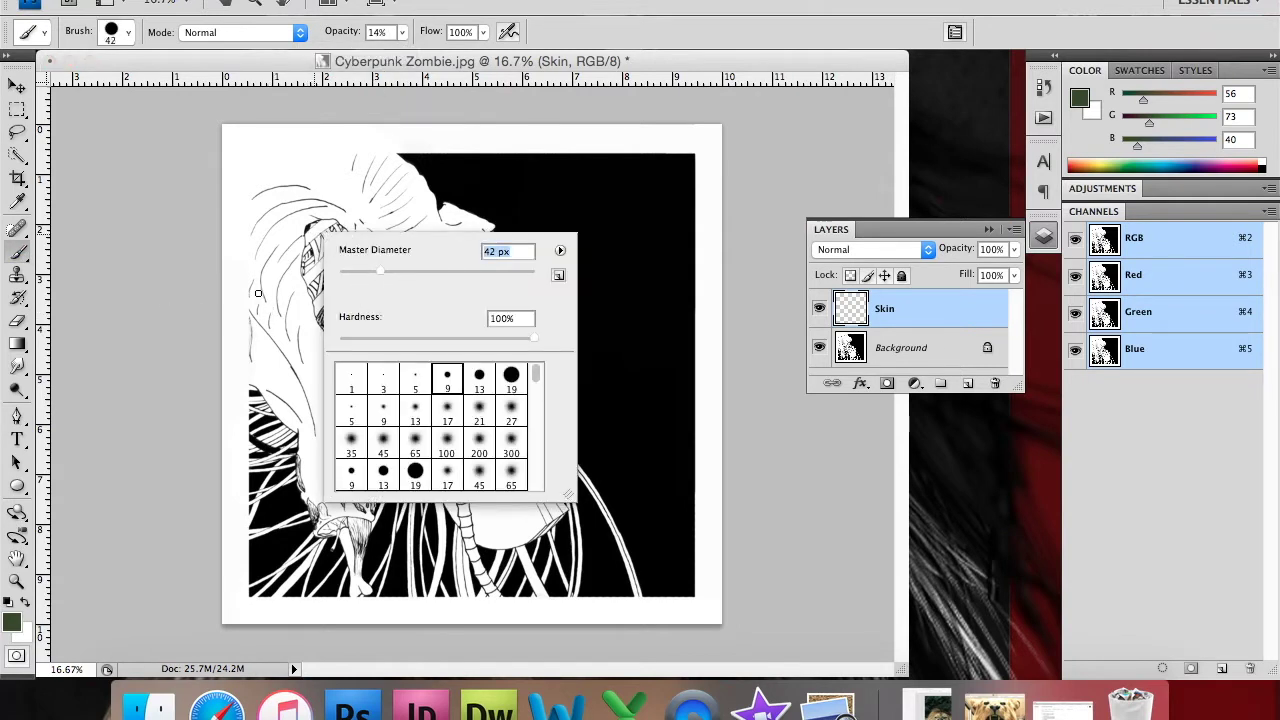
{"action": "left_click_drag", "start_coordinate": [258, 293], "coordinate": [260, 320]}
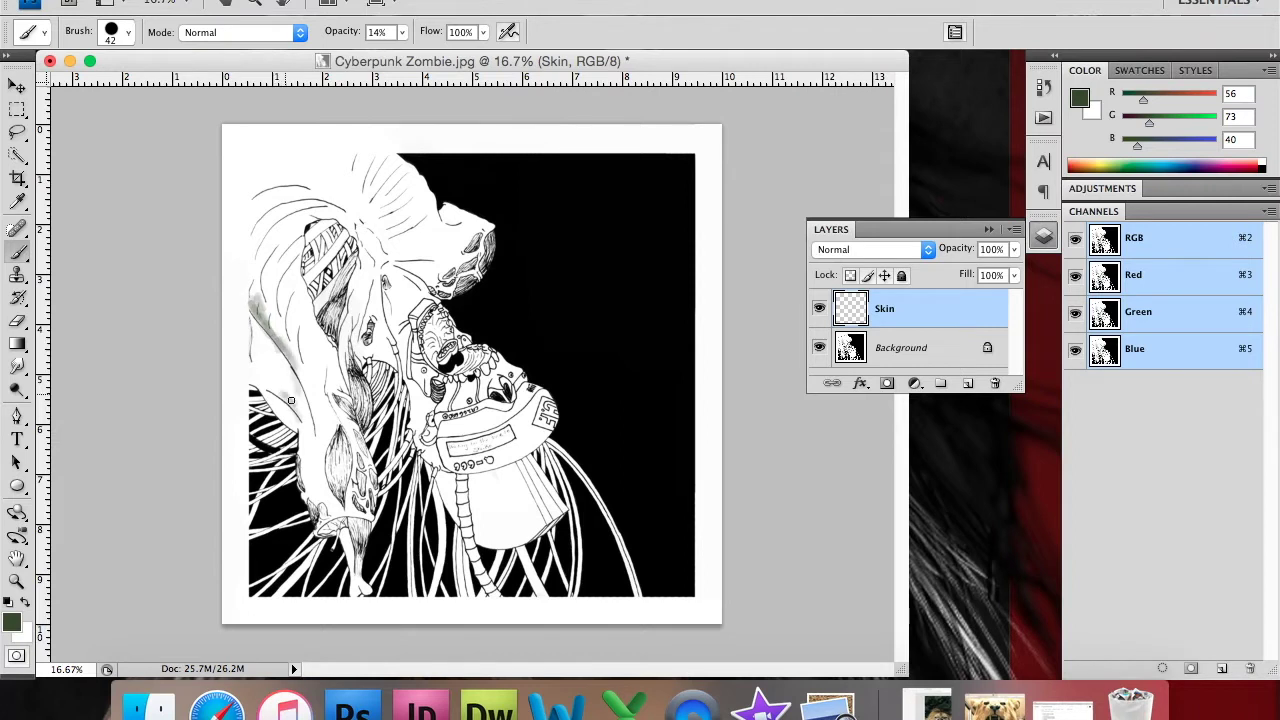
{"action": "left_click_drag", "start_coordinate": [301, 396], "coordinate": [272, 405]}
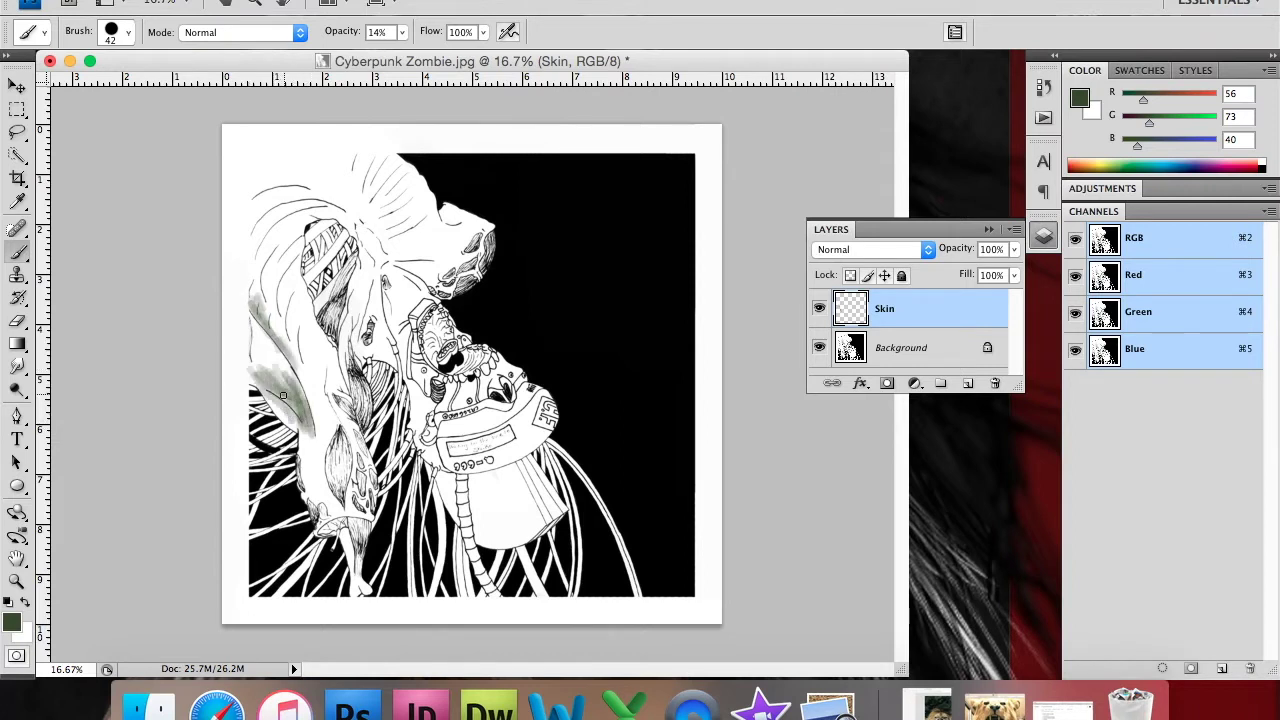
{"action": "left_click_drag", "start_coordinate": [259, 388], "coordinate": [256, 298]}
Step: Enlarge the brush to 61 px and layer more green down the left skin area
{"action": "right_click", "coordinate": [256, 298]}
{"action": "left_click_drag", "start_coordinate": [345, 243], "coordinate": [370, 243]}
{"action": "key", "text": "Return"}
{"action": "mouse_move", "coordinate": [275, 327]}
{"action": "left_mouse_down"}
{"action": "mouse_move", "coordinate": [300, 360]}
{"action": "mouse_move", "coordinate": [292, 429]}
{"action": "left_mouse_up"}
{"action": "left_click_drag", "start_coordinate": [316, 497], "coordinate": [316, 499]}
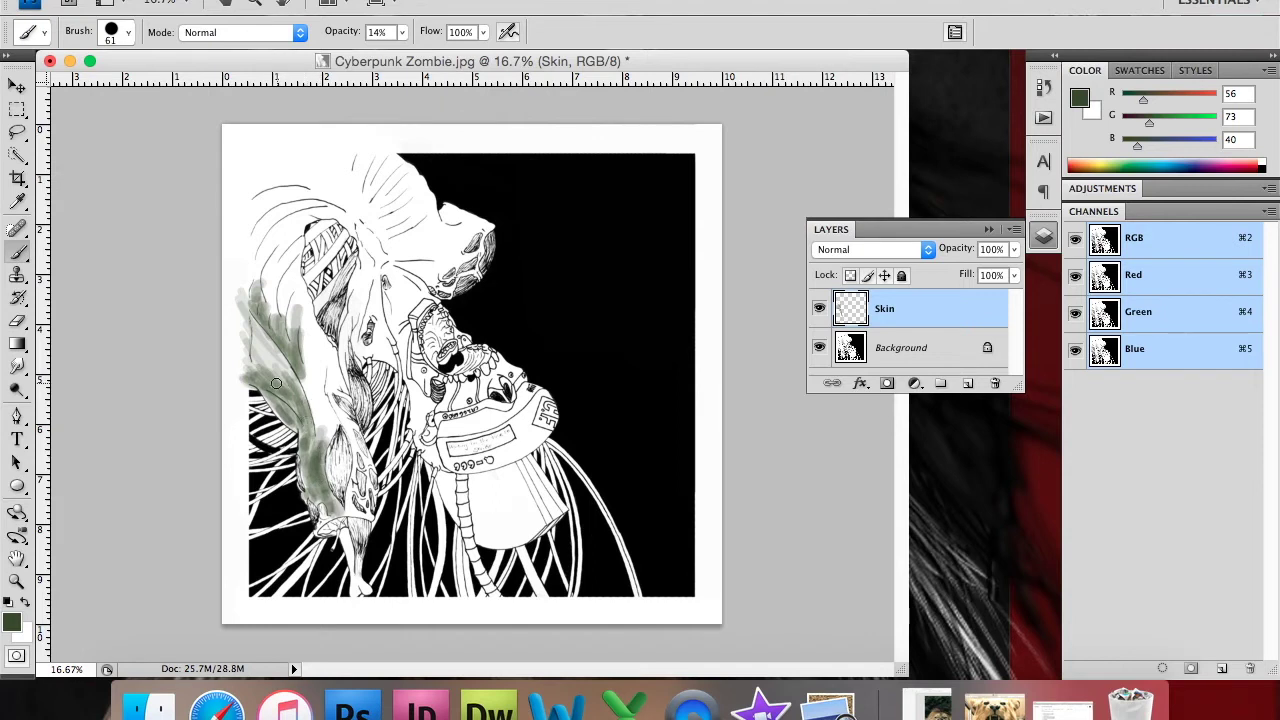
{"action": "left_click_drag", "start_coordinate": [294, 418], "coordinate": [305, 445]}
{"action": "mouse_move", "coordinate": [290, 392]}
{"action": "left_mouse_down"}
{"action": "mouse_move", "coordinate": [242, 340]}
{"action": "mouse_move", "coordinate": [259, 330]}
{"action": "mouse_move", "coordinate": [290, 395]}
{"action": "left_mouse_up"}
{"action": "mouse_move", "coordinate": [250, 335]}
{"action": "left_mouse_down"}
{"action": "mouse_move", "coordinate": [275, 415]}
{"action": "mouse_move", "coordinate": [310, 435]}
{"action": "left_mouse_up"}
{"action": "left_click_drag", "start_coordinate": [305, 375], "coordinate": [322, 430]}
Step: Zoom in on the figure's left side and add green to the lower-left area
{"action": "key", "text": "z"}
{"action": "left_click_drag", "start_coordinate": [234, 174], "coordinate": [411, 443]}
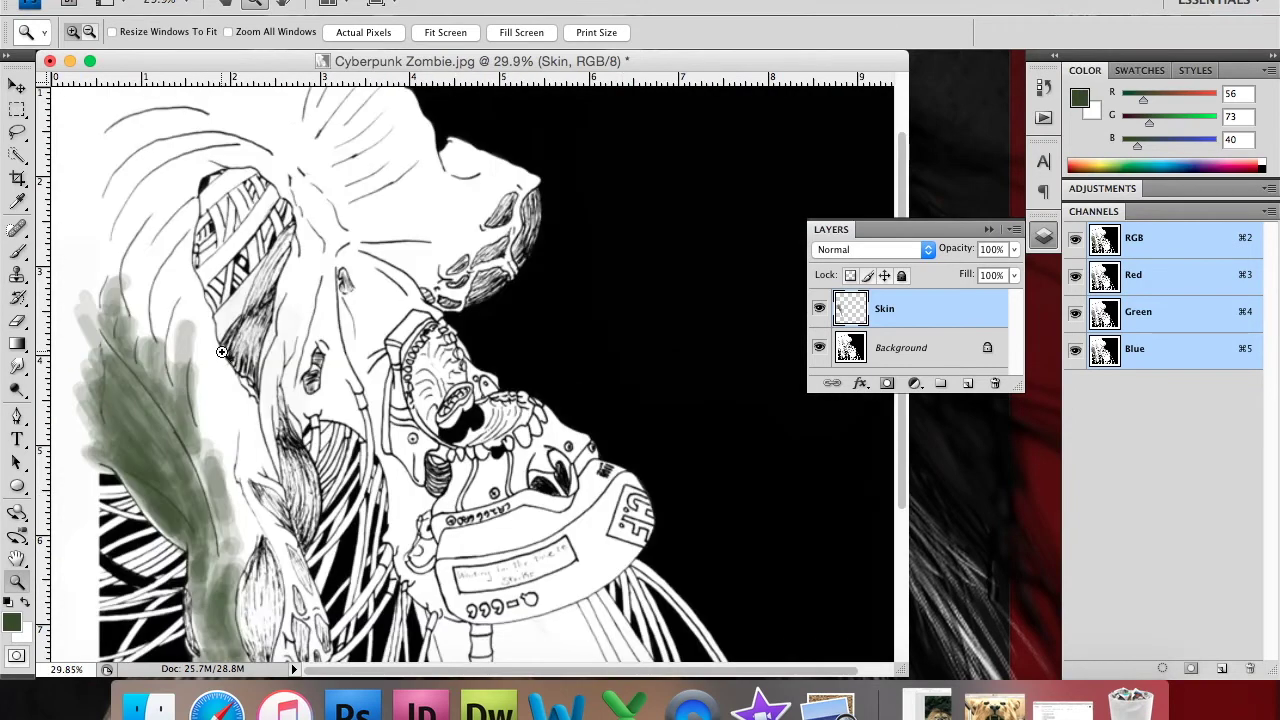
{"action": "left_click", "coordinate": [17, 250]}
{"action": "left_click_drag", "start_coordinate": [190, 456], "coordinate": [195, 548]}
Step: Switch to a darker, more saturated green and paint it down the lower-left arm
{"action": "left_click", "coordinate": [12, 622]}
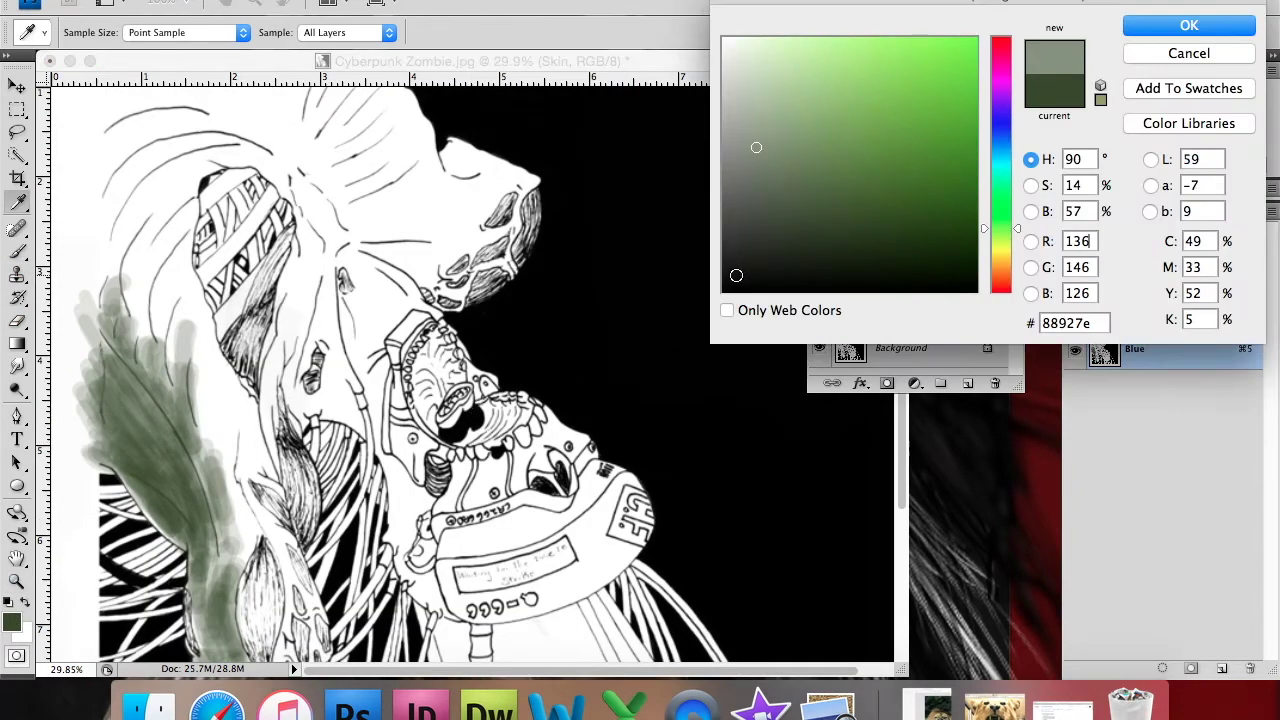
{"action": "left_click_drag", "start_coordinate": [738, 275], "coordinate": [866, 246]}
{"action": "left_click", "coordinate": [1153, 32]}
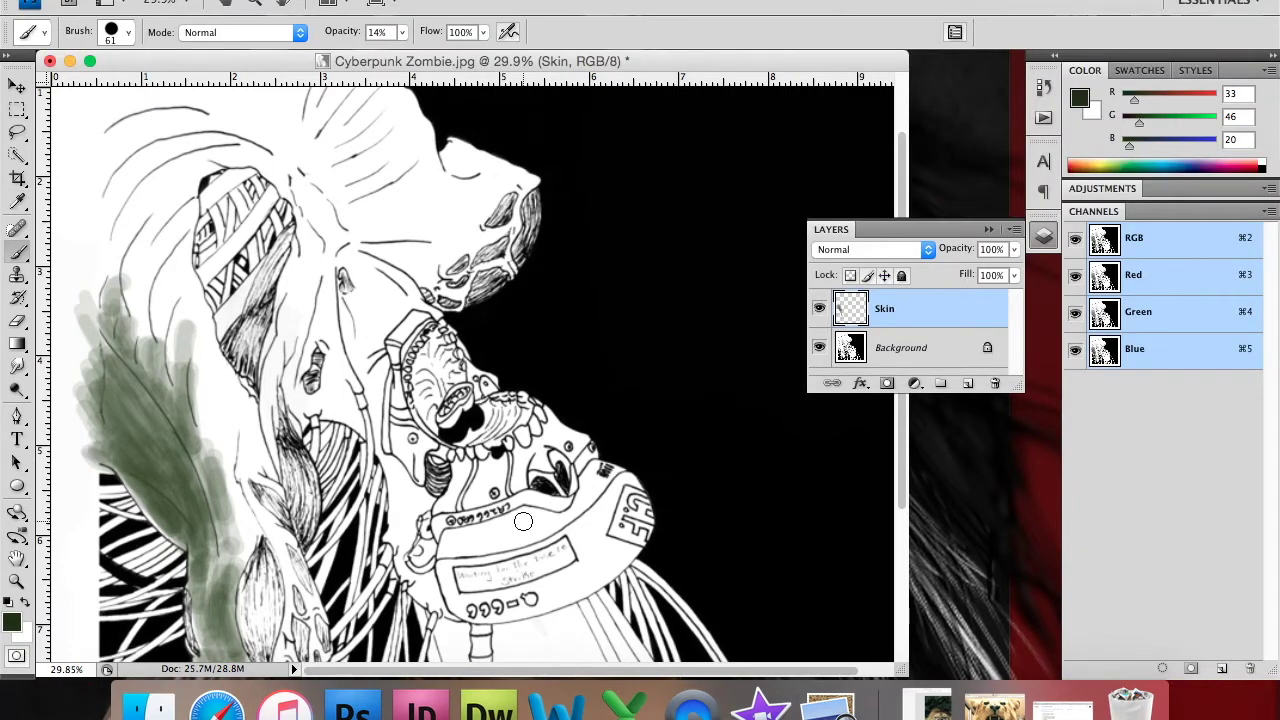
{"action": "left_click_drag", "start_coordinate": [136, 484], "coordinate": [188, 545]}
{"action": "mouse_move", "coordinate": [130, 400]}
{"action": "left_mouse_down"}
{"action": "mouse_move", "coordinate": [185, 482]}
{"action": "mouse_move", "coordinate": [210, 587]}
{"action": "mouse_move", "coordinate": [212, 520]}
{"action": "left_mouse_up"}
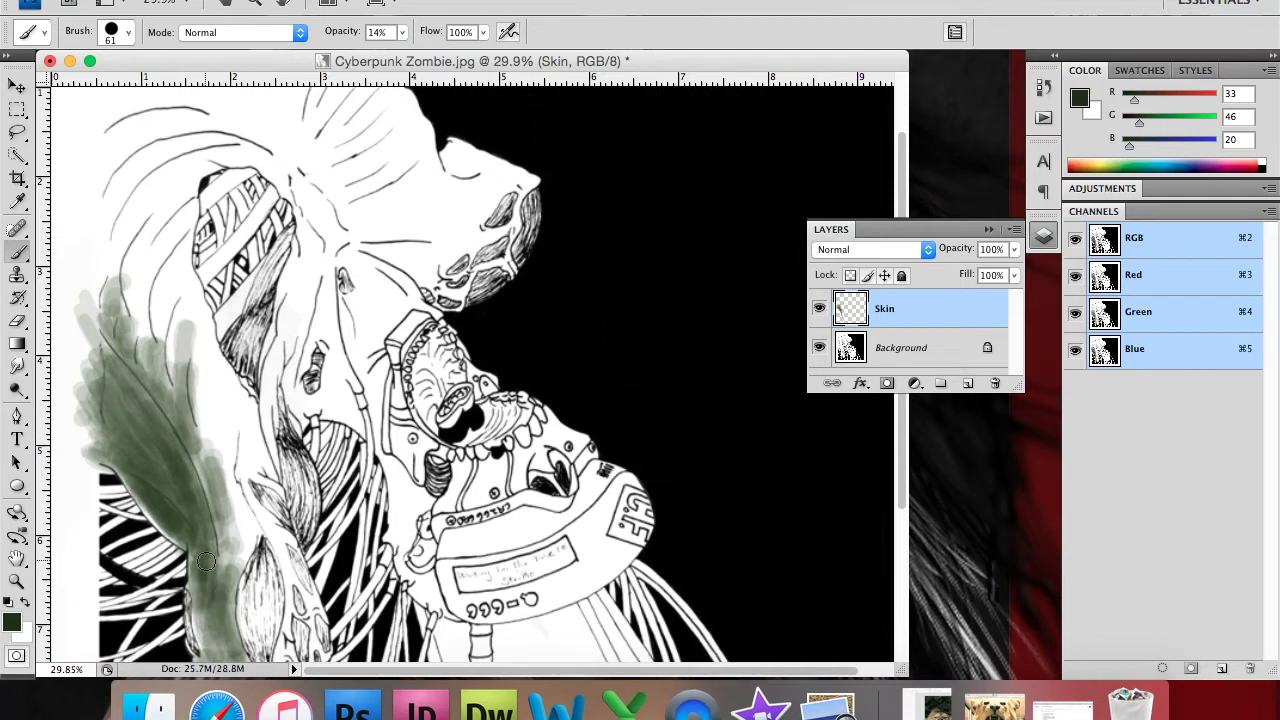
{"action": "left_click_drag", "start_coordinate": [205, 570], "coordinate": [205, 630]}
Step: Shade the arm's left edge with dark green up to the shoulder
{"action": "mouse_move", "coordinate": [220, 495]}
{"action": "left_mouse_down"}
{"action": "mouse_move", "coordinate": [235, 564]}
{"action": "mouse_move", "coordinate": [200, 350]}
{"action": "mouse_move", "coordinate": [210, 480]}
{"action": "mouse_move", "coordinate": [185, 406]}
{"action": "left_mouse_up"}
{"action": "mouse_move", "coordinate": [207, 464]}
{"action": "left_mouse_down"}
{"action": "mouse_move", "coordinate": [230, 590]}
{"action": "mouse_move", "coordinate": [245, 530]}
{"action": "mouse_move", "coordinate": [232, 630]}
{"action": "mouse_move", "coordinate": [107, 408]}
{"action": "mouse_move", "coordinate": [120, 335]}
{"action": "mouse_move", "coordinate": [100, 465]}
{"action": "left_mouse_up"}
{"action": "mouse_move", "coordinate": [100, 330]}
{"action": "left_mouse_down"}
{"action": "mouse_move", "coordinate": [110, 270]}
{"action": "mouse_move", "coordinate": [156, 400]}
{"action": "mouse_move", "coordinate": [130, 310]}
{"action": "mouse_move", "coordinate": [165, 230]}
{"action": "mouse_move", "coordinate": [150, 330]}
{"action": "mouse_move", "coordinate": [169, 285]}
{"action": "mouse_move", "coordinate": [250, 460]}
{"action": "mouse_move", "coordinate": [189, 370]}
{"action": "left_mouse_up"}
{"action": "mouse_move", "coordinate": [97, 199]}
{"action": "left_mouse_down"}
{"action": "mouse_move", "coordinate": [175, 200]}
{"action": "mouse_move", "coordinate": [130, 330]}
{"action": "mouse_move", "coordinate": [170, 200]}
{"action": "mouse_move", "coordinate": [124, 226]}
{"action": "mouse_move", "coordinate": [87, 401]}
{"action": "mouse_move", "coordinate": [175, 145]}
{"action": "mouse_move", "coordinate": [150, 250]}
{"action": "mouse_move", "coordinate": [118, 266]}
{"action": "mouse_move", "coordinate": [150, 180]}
{"action": "mouse_move", "coordinate": [130, 310]}
{"action": "mouse_move", "coordinate": [170, 305]}
{"action": "mouse_move", "coordinate": [174, 281]}
{"action": "mouse_move", "coordinate": [210, 405]}
{"action": "mouse_move", "coordinate": [240, 450]}
{"action": "mouse_move", "coordinate": [198, 290]}
{"action": "mouse_move", "coordinate": [180, 345]}
{"action": "mouse_move", "coordinate": [205, 360]}
{"action": "mouse_move", "coordinate": [182, 209]}
{"action": "mouse_move", "coordinate": [170, 370]}
{"action": "mouse_move", "coordinate": [145, 380]}
{"action": "mouse_move", "coordinate": [165, 420]}
{"action": "left_mouse_up"}
{"action": "right_click", "coordinate": [100, 461]}
{"action": "left_click", "coordinate": [10, 618]}
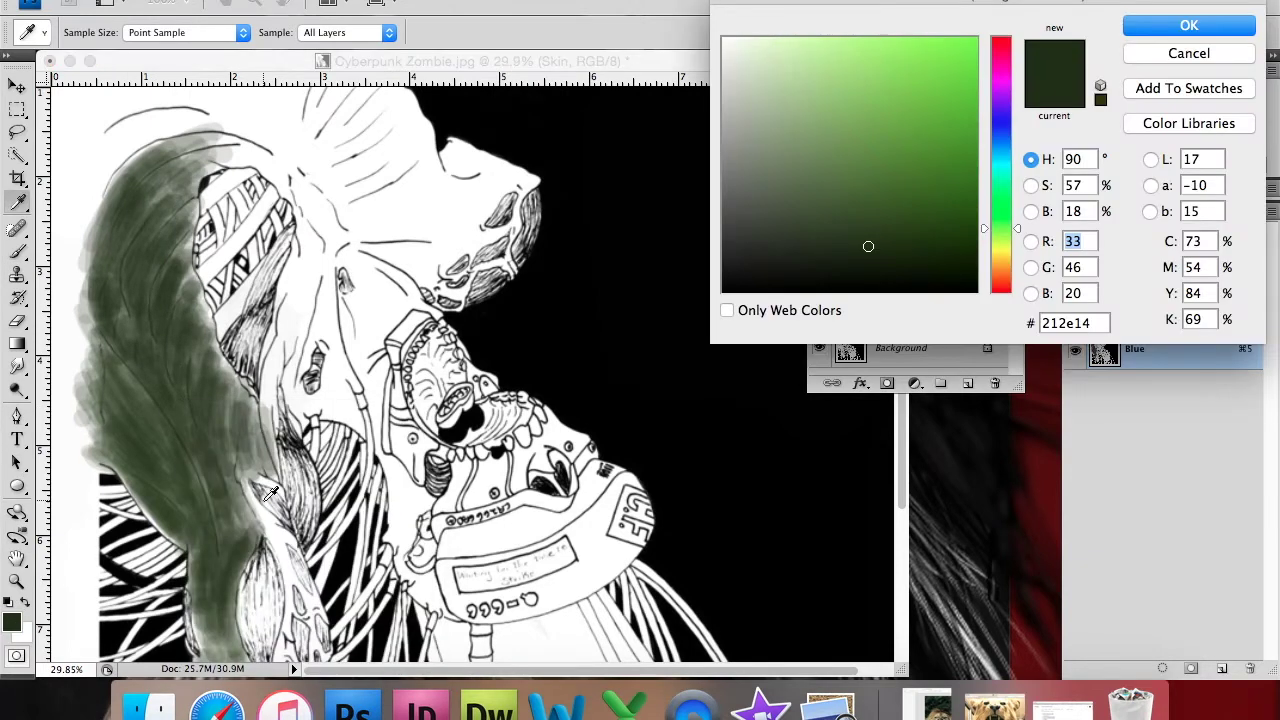
Step: Choose a very dark green (48, 62, 35) and set the brush to 12, then 20 px
{"action": "left_click_drag", "start_coordinate": [782, 5], "coordinate": [363, 145]}
{"action": "left_click_drag", "start_coordinate": [431, 394], "coordinate": [434, 405]}
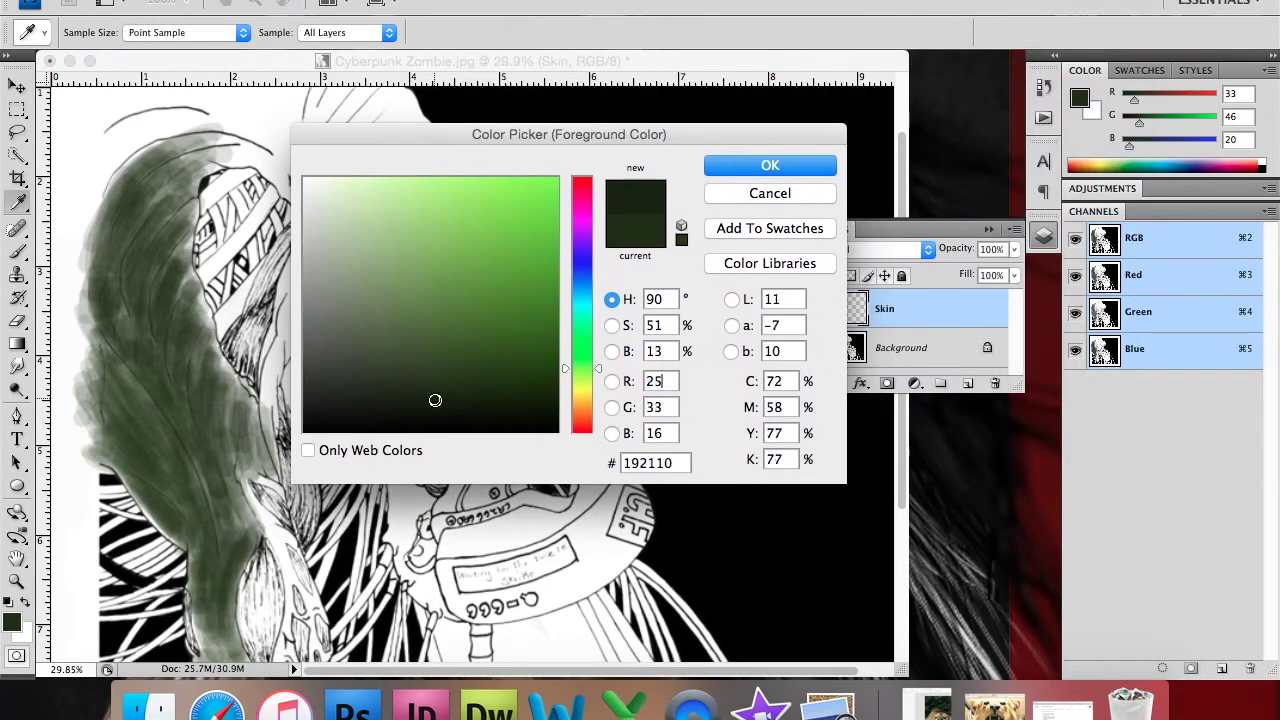
{"action": "left_click", "coordinate": [770, 165]}
{"action": "right_click", "coordinate": [310, 385]}
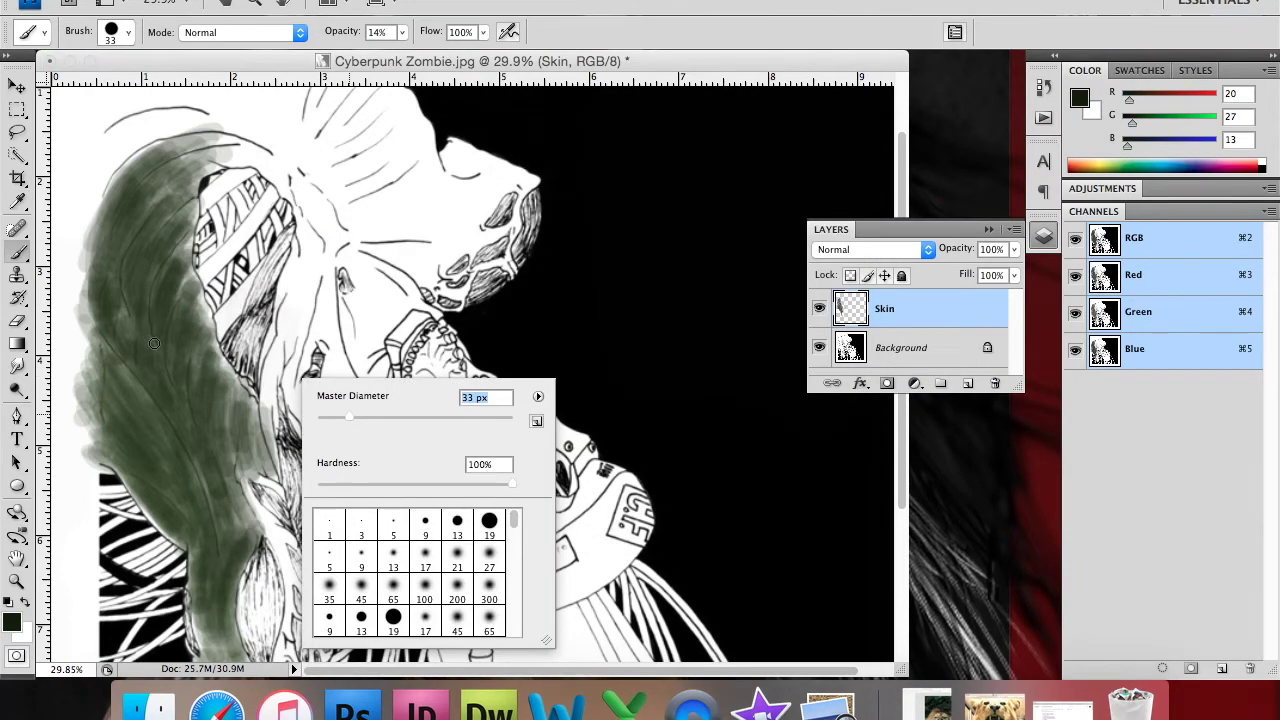
{"action": "type", "text": "12"}
{"action": "key", "text": "Return"}
{"action": "right_click", "coordinate": [176, 304]}
{"action": "type", "text": "20"}
{"action": "key", "text": "Return"}
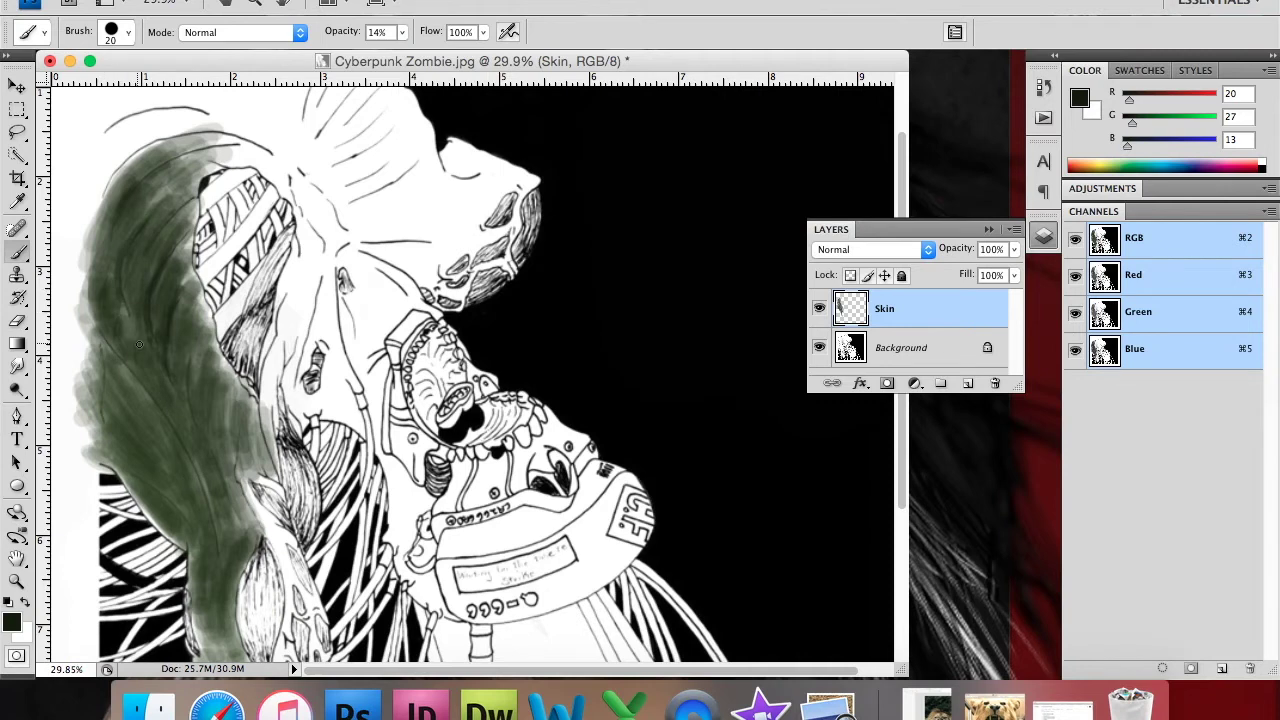
Step: Paint darker green down the lower arm with a 34 px brush
{"action": "right_click", "coordinate": [153, 430]}
{"action": "left_click_drag", "start_coordinate": [165, 432], "coordinate": [172, 432]}
{"action": "key", "text": "Return"}
{"action": "mouse_move", "coordinate": [150, 496]}
{"action": "left_mouse_down"}
{"action": "mouse_move", "coordinate": [178, 571]}
{"action": "mouse_move", "coordinate": [210, 568]}
{"action": "left_mouse_up"}
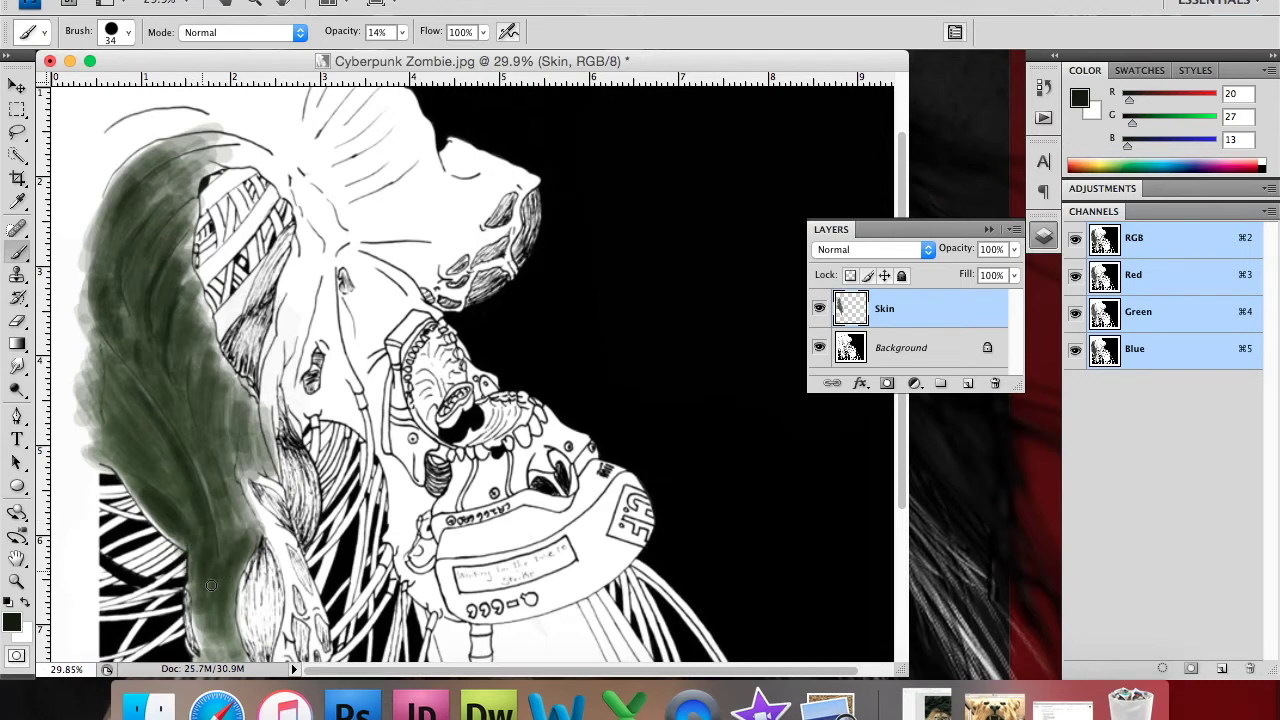
{"action": "left_click_drag", "start_coordinate": [178, 500], "coordinate": [182, 512]}
Step: Eyedropper a mid green from the painted skin and add a faint stroke on the left
{"action": "left_click", "coordinate": [17, 200]}
{"action": "left_click", "coordinate": [152, 404]}
{"action": "left_click", "coordinate": [97, 357]}
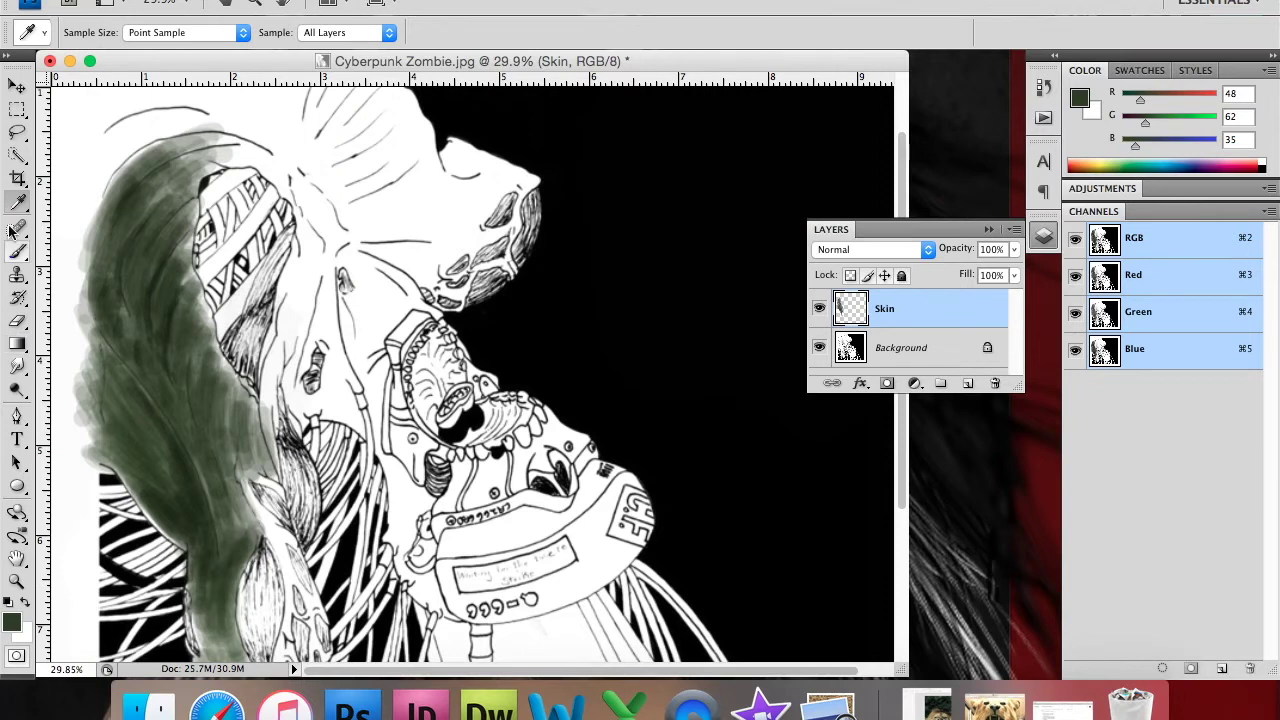
{"action": "left_click", "coordinate": [17, 250]}
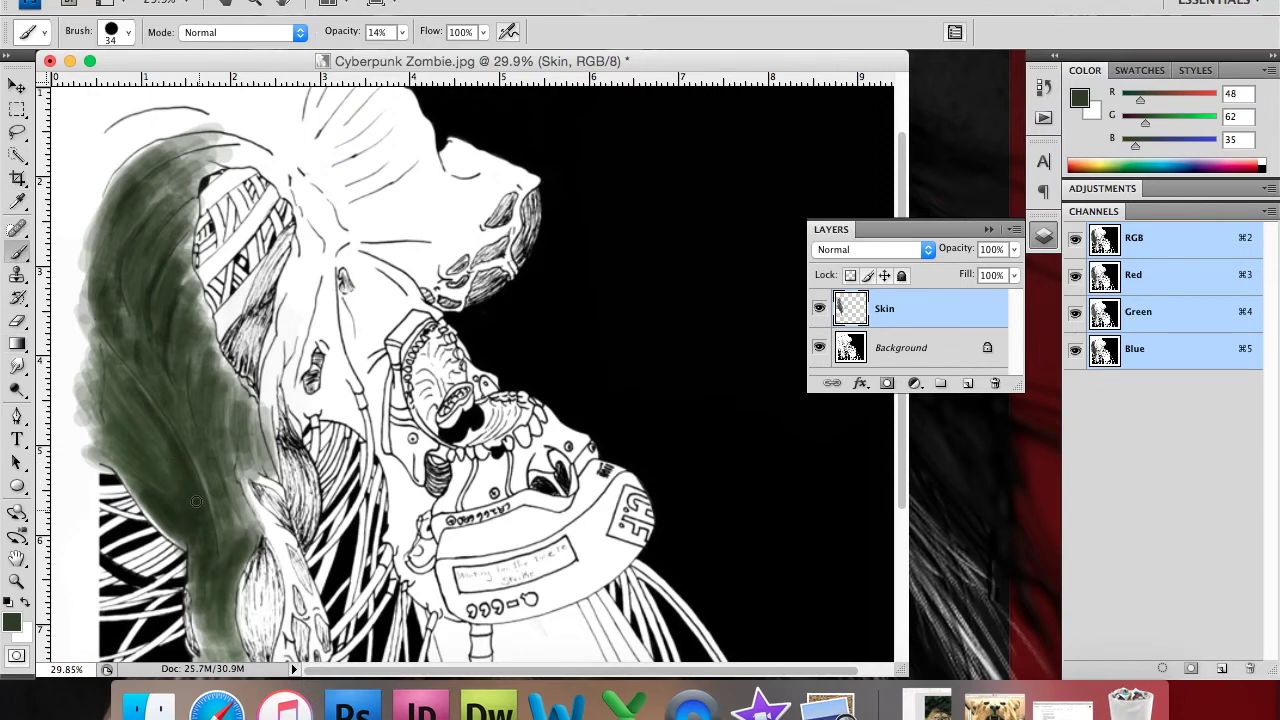
{"action": "left_click_drag", "start_coordinate": [88, 344], "coordinate": [115, 398]}
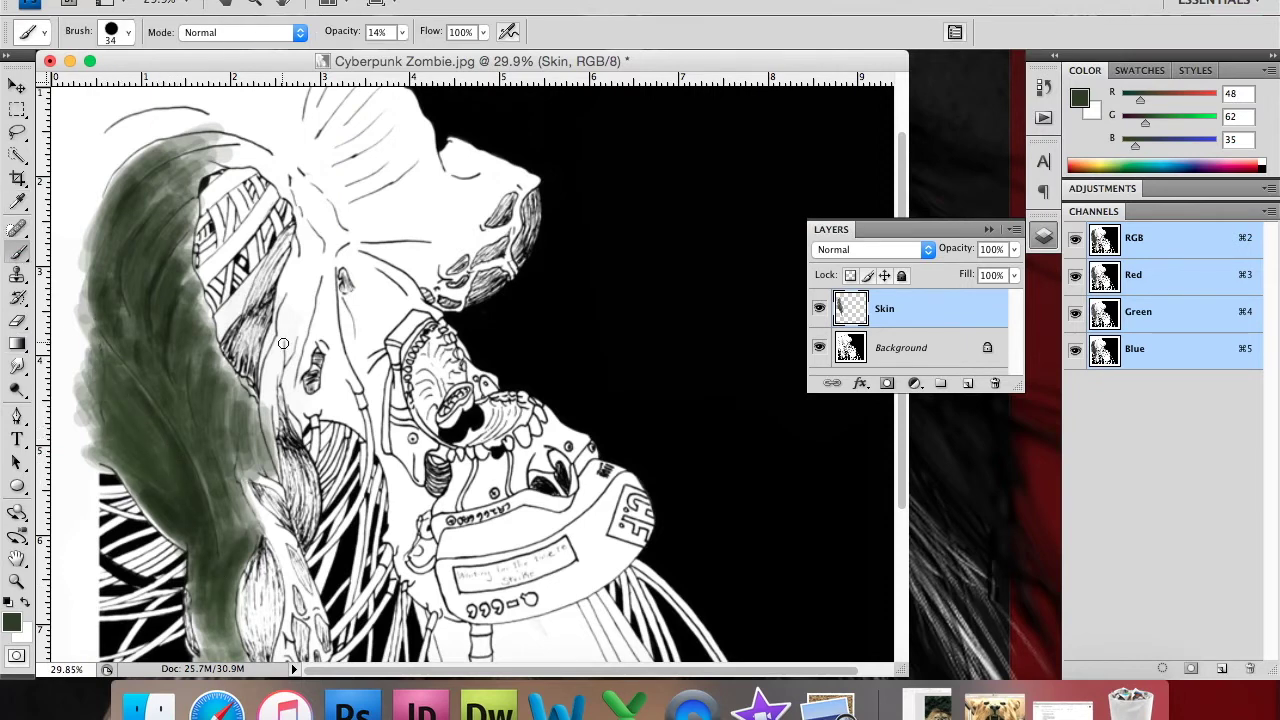
Step: Add faint green strokes along the inner skin edge with a 22 px brush
{"action": "right_click", "coordinate": [272, 347]}
{"action": "left_click_drag", "start_coordinate": [330, 384], "coordinate": [318, 384]}
{"action": "key", "text": "Return"}
{"action": "left_click_drag", "start_coordinate": [273, 313], "coordinate": [270, 375]}
{"action": "left_click_drag", "start_coordinate": [292, 245], "coordinate": [290, 300]}
{"action": "mouse_move", "coordinate": [286, 355]}
{"action": "left_mouse_down"}
{"action": "mouse_move", "coordinate": [298, 270]}
{"action": "mouse_move", "coordinate": [285, 290]}
{"action": "left_mouse_up"}
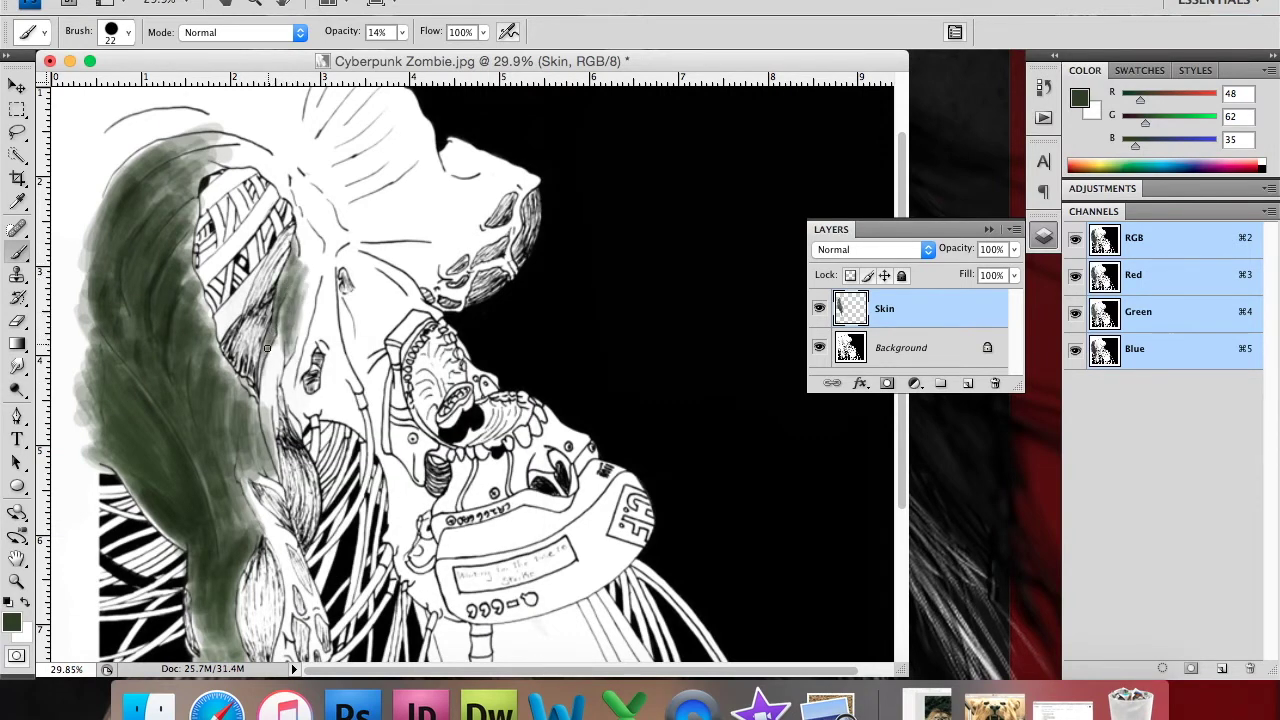
{"action": "left_click_drag", "start_coordinate": [275, 338], "coordinate": [268, 425]}
{"action": "mouse_move", "coordinate": [278, 395]}
{"action": "left_mouse_down"}
{"action": "mouse_move", "coordinate": [266, 458]}
{"action": "mouse_move", "coordinate": [250, 468]}
{"action": "mouse_move", "coordinate": [276, 545]}
{"action": "mouse_move", "coordinate": [273, 527]}
{"action": "mouse_move", "coordinate": [316, 600]}
{"action": "mouse_move", "coordinate": [274, 609]}
{"action": "left_mouse_up"}
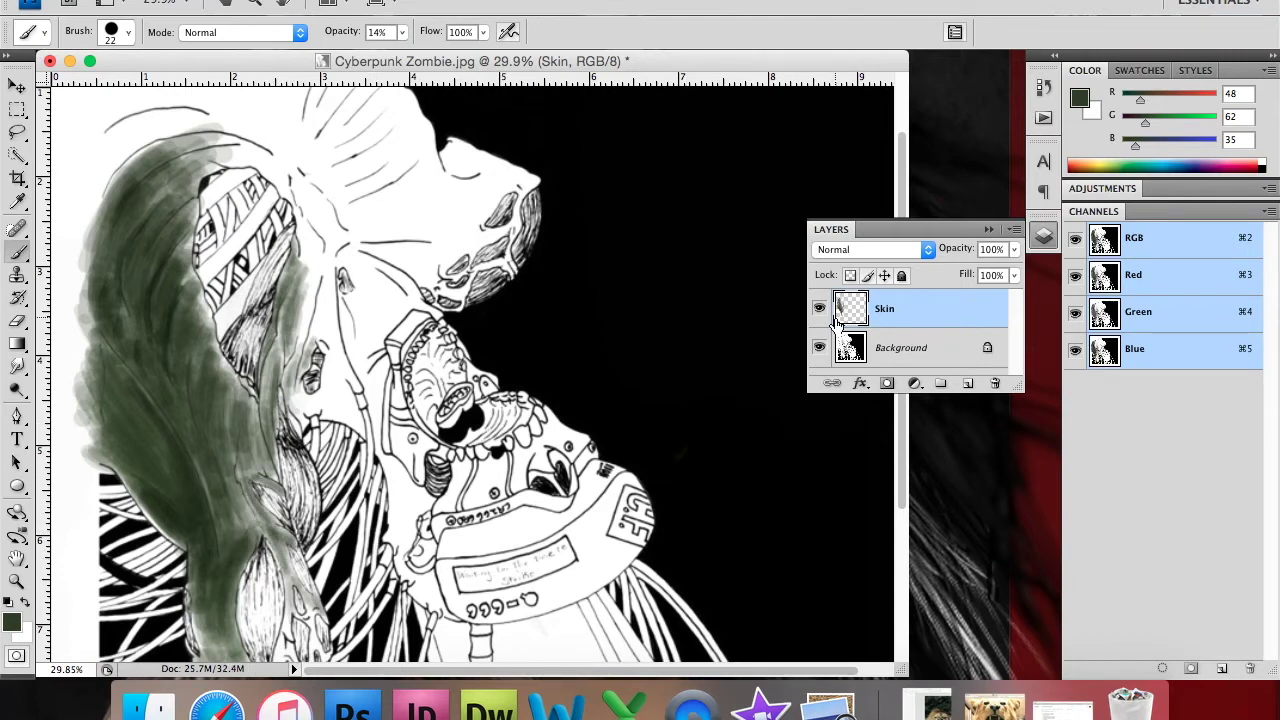
Step: Add faint green strokes on the lower skin near the arm and hand
{"action": "scroll", "coordinate": [470, 341], "scroll_direction": "down", "scroll_amount": 3}
{"action": "scroll", "coordinate": [470, 341], "scroll_direction": "down", "scroll_amount": 3}
{"action": "mouse_move", "coordinate": [291, 448]}
{"action": "left_mouse_down"}
{"action": "mouse_move", "coordinate": [282, 497]}
{"action": "mouse_move", "coordinate": [308, 527]}
{"action": "left_mouse_up"}
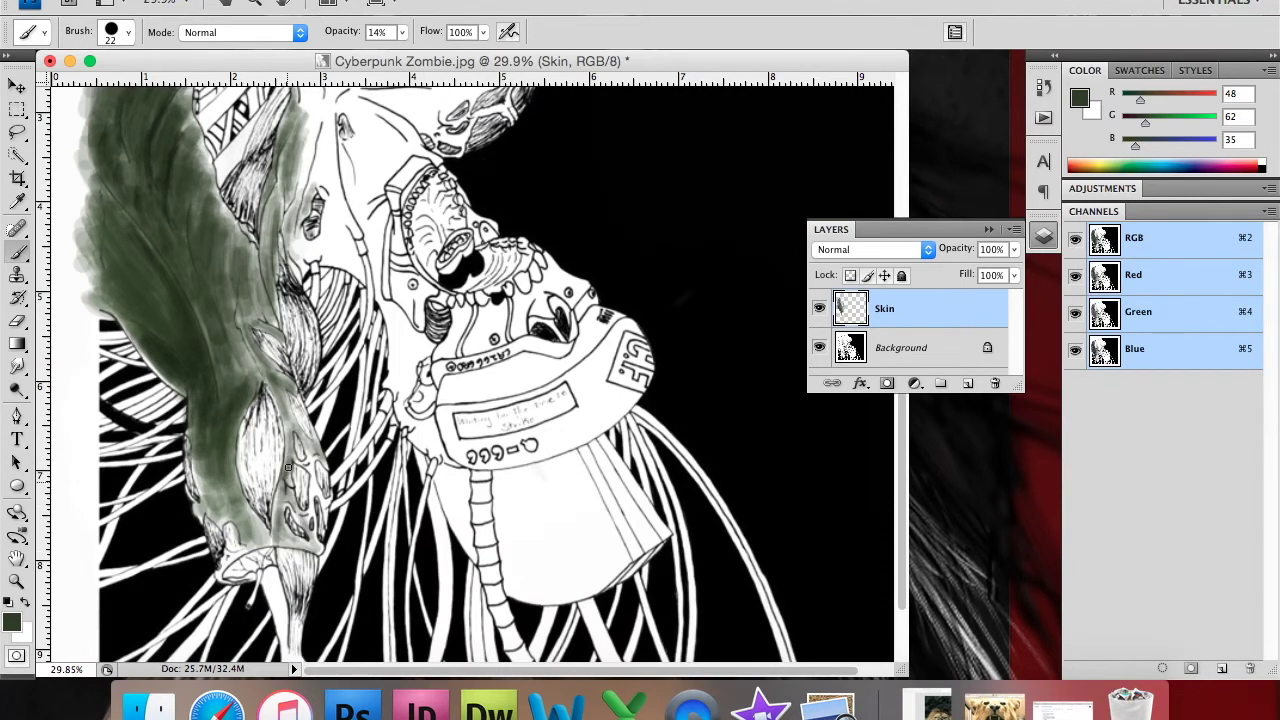
{"action": "left_click_drag", "start_coordinate": [227, 555], "coordinate": [226, 563]}
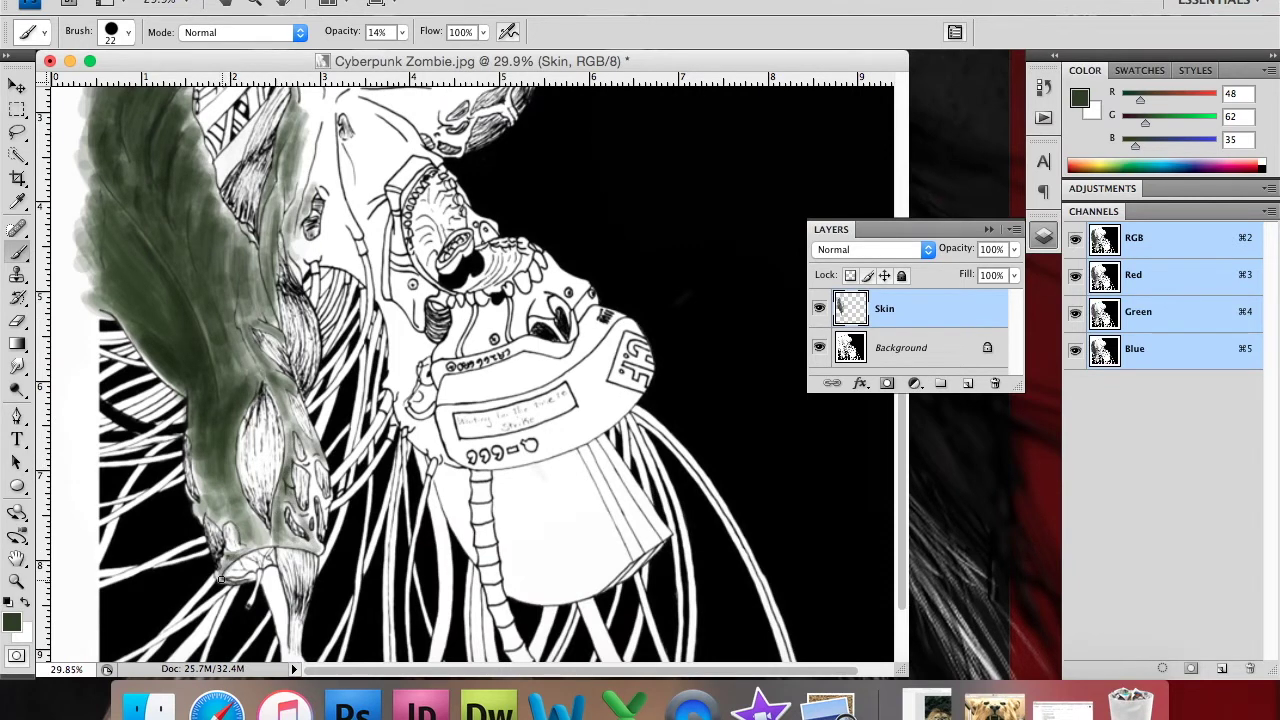
{"action": "mouse_move", "coordinate": [204, 475]}
{"action": "left_mouse_down"}
{"action": "mouse_move", "coordinate": [225, 505]}
{"action": "mouse_move", "coordinate": [204, 449]}
{"action": "left_mouse_up"}
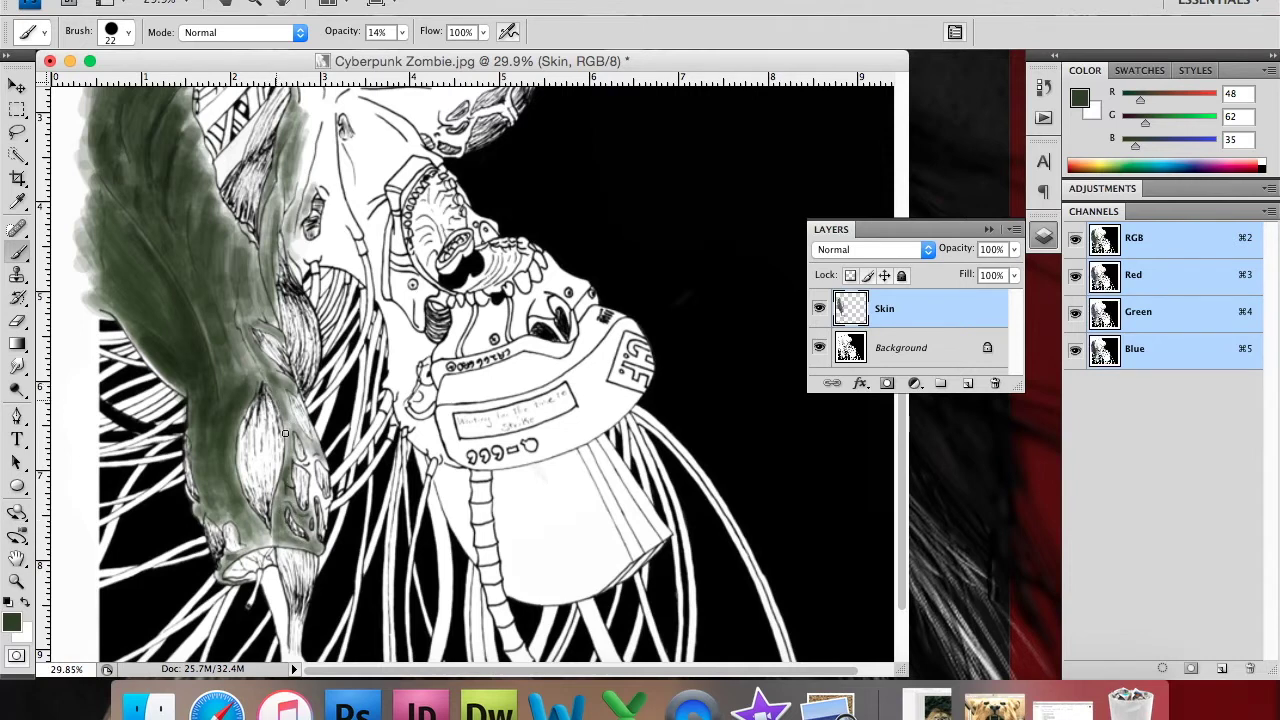
{"action": "left_click_drag", "start_coordinate": [308, 451], "coordinate": [318, 484]}
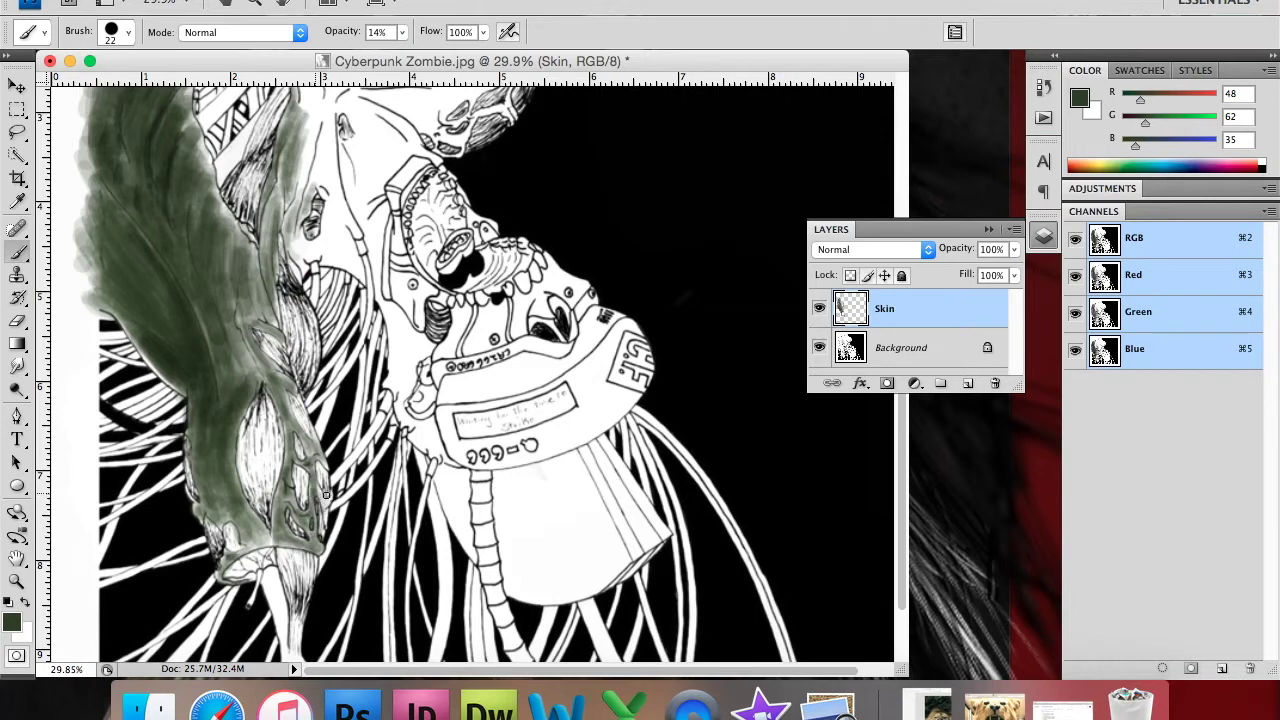
Step: Paint green over the upper skin area with a 32 px brush
{"action": "right_click", "coordinate": [290, 268]}
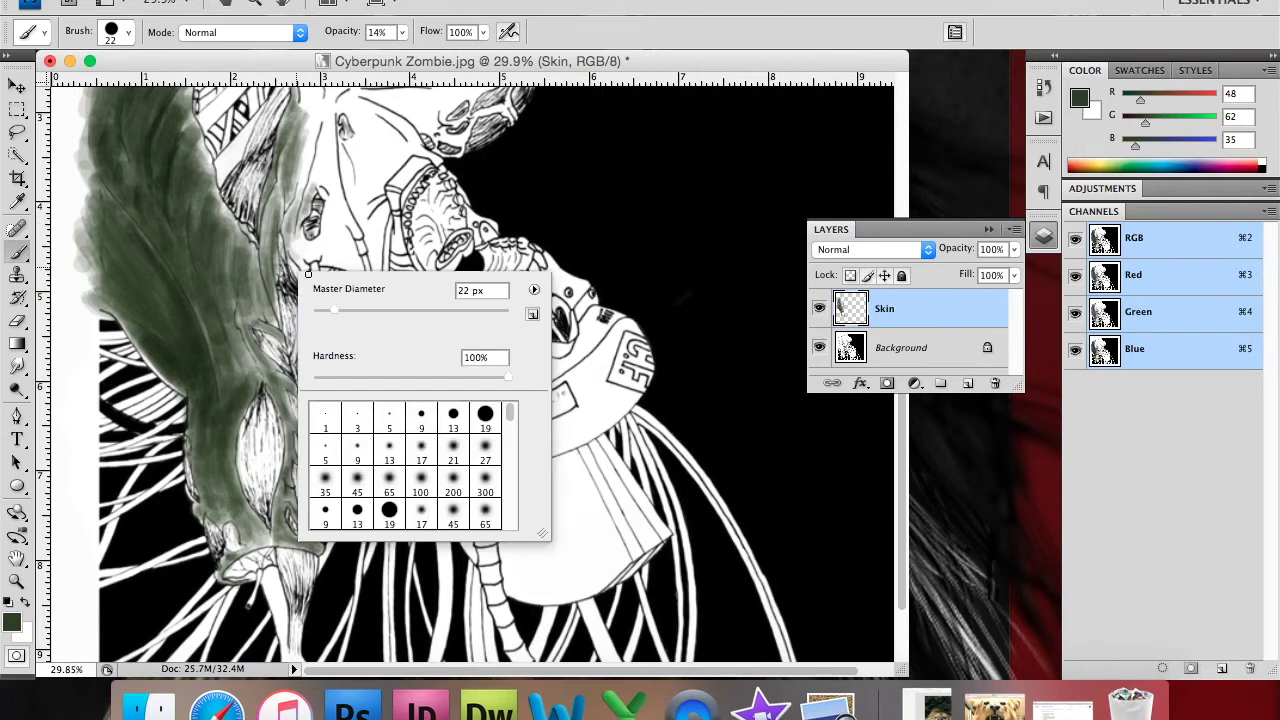
{"action": "left_click", "coordinate": [260, 254]}
{"action": "left_click_drag", "start_coordinate": [256, 248], "coordinate": [250, 366]}
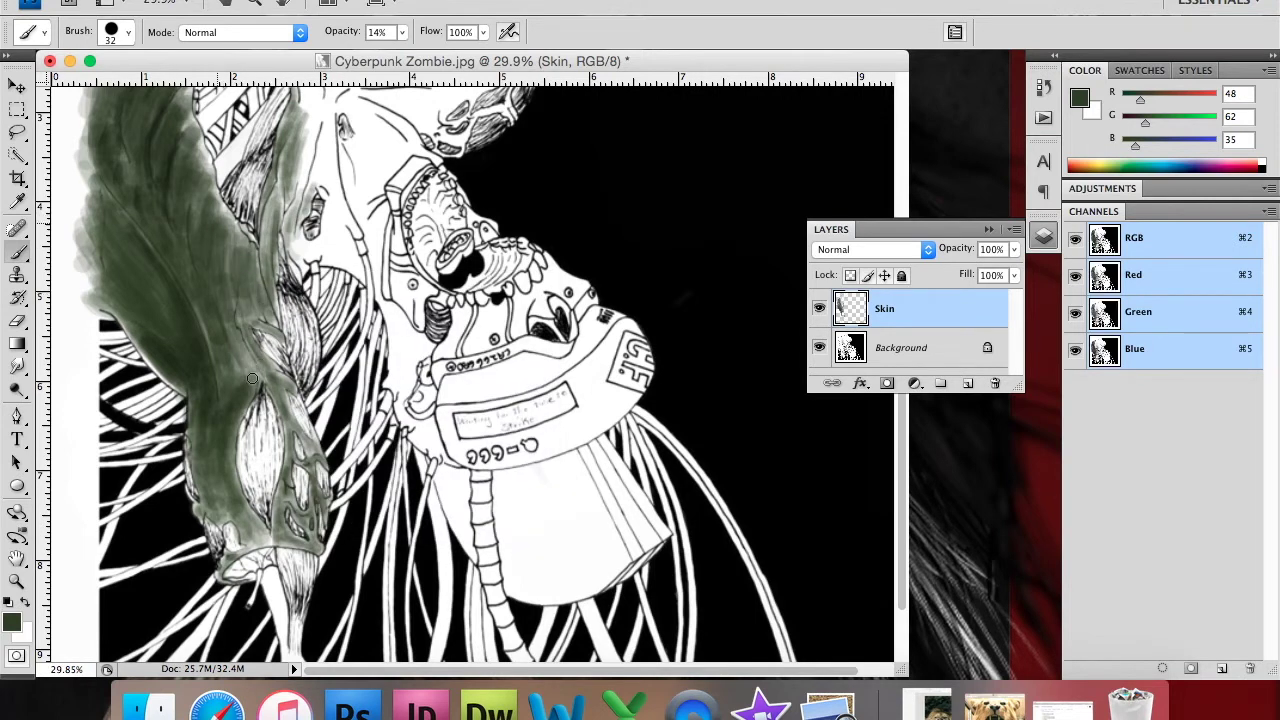
{"action": "left_click_drag", "start_coordinate": [215, 187], "coordinate": [239, 185]}
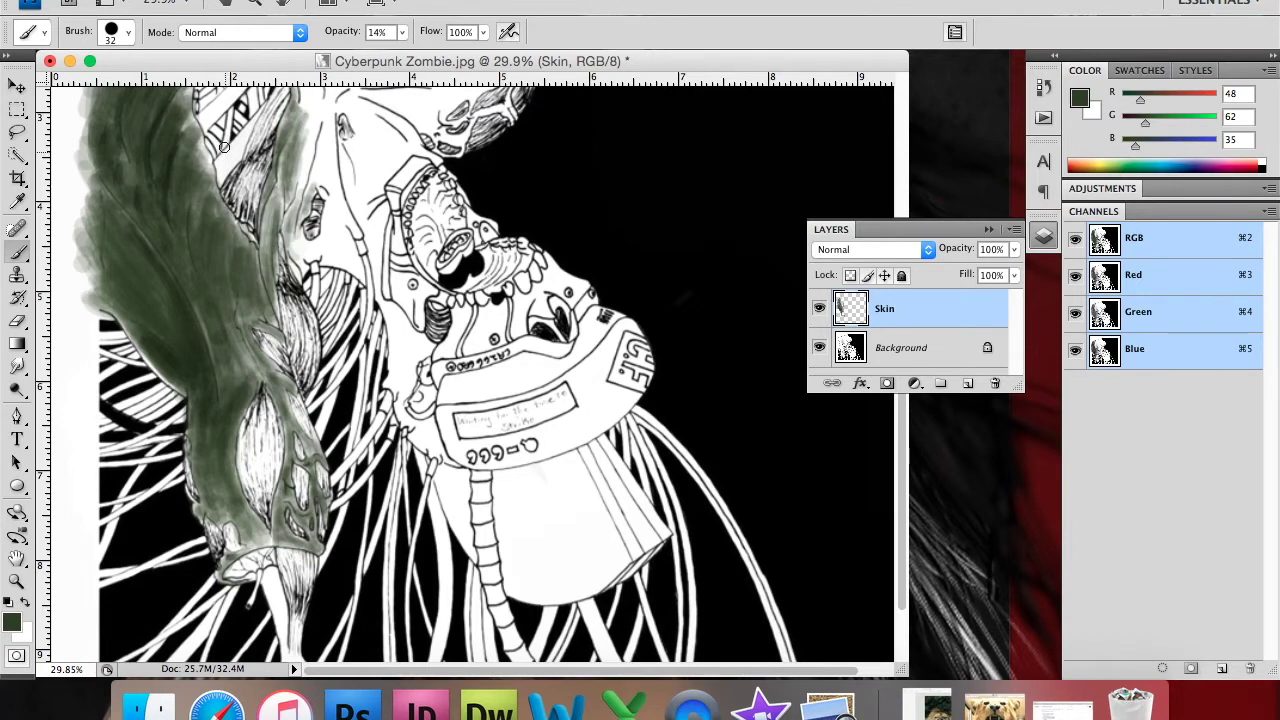
{"action": "left_click_drag", "start_coordinate": [193, 118], "coordinate": [220, 198]}
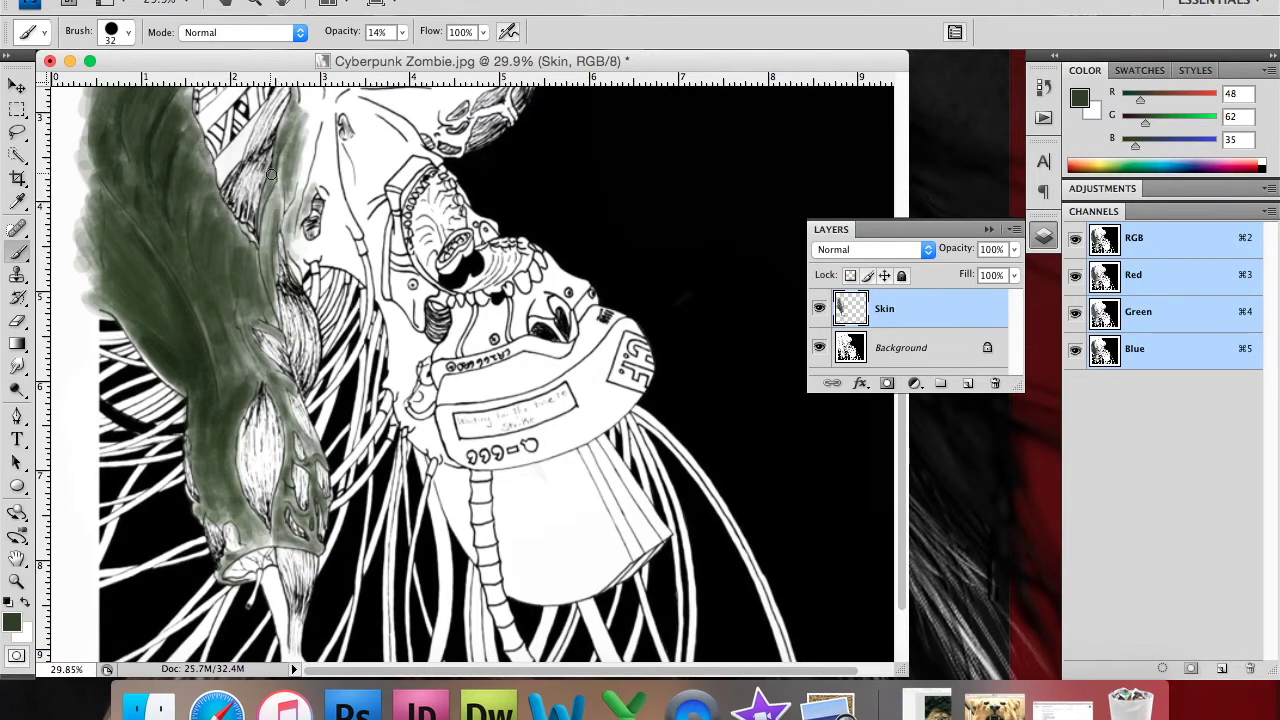
Step: Paint green along the face side, chin and neck edge with a 43 px brush
{"action": "right_click", "coordinate": [307, 172]}
{"action": "type", "text": "43"}
{"action": "key", "text": "Return"}
{"action": "mouse_move", "coordinate": [326, 102]}
{"action": "left_mouse_down"}
{"action": "mouse_move", "coordinate": [334, 239]}
{"action": "mouse_move", "coordinate": [310, 145]}
{"action": "mouse_move", "coordinate": [330, 115]}
{"action": "mouse_move", "coordinate": [326, 180]}
{"action": "mouse_move", "coordinate": [344, 226]}
{"action": "mouse_move", "coordinate": [305, 248]}
{"action": "mouse_move", "coordinate": [345, 212]}
{"action": "mouse_move", "coordinate": [329, 144]}
{"action": "left_mouse_up"}
{"action": "mouse_move", "coordinate": [365, 244]}
{"action": "left_mouse_down"}
{"action": "mouse_move", "coordinate": [348, 150]}
{"action": "mouse_move", "coordinate": [385, 160]}
{"action": "mouse_move", "coordinate": [378, 255]}
{"action": "mouse_move", "coordinate": [350, 105]}
{"action": "mouse_move", "coordinate": [375, 105]}
{"action": "mouse_move", "coordinate": [362, 108]}
{"action": "mouse_move", "coordinate": [405, 145]}
{"action": "mouse_move", "coordinate": [360, 125]}
{"action": "mouse_move", "coordinate": [378, 283]}
{"action": "mouse_move", "coordinate": [376, 222]}
{"action": "mouse_move", "coordinate": [362, 210]}
{"action": "mouse_move", "coordinate": [352, 224]}
{"action": "mouse_move", "coordinate": [330, 200]}
{"action": "mouse_move", "coordinate": [320, 135]}
{"action": "mouse_move", "coordinate": [384, 223]}
{"action": "mouse_move", "coordinate": [405, 388]}
{"action": "mouse_move", "coordinate": [405, 320]}
{"action": "mouse_move", "coordinate": [400, 440]}
{"action": "mouse_move", "coordinate": [440, 458]}
{"action": "mouse_move", "coordinate": [412, 400]}
{"action": "left_mouse_up"}
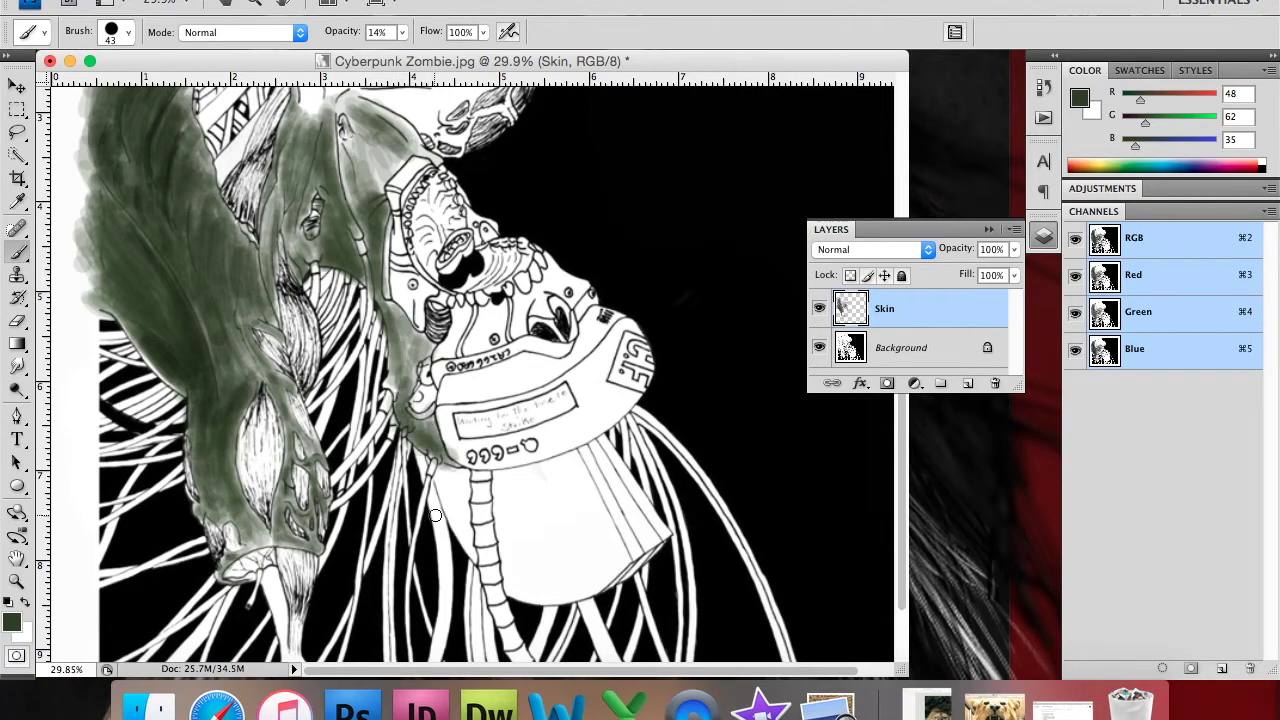
{"action": "mouse_move", "coordinate": [425, 447]}
{"action": "left_mouse_down"}
{"action": "mouse_move", "coordinate": [418, 372]}
{"action": "mouse_move", "coordinate": [432, 448]}
{"action": "left_mouse_up"}
{"action": "left_click_drag", "start_coordinate": [420, 396], "coordinate": [383, 285]}
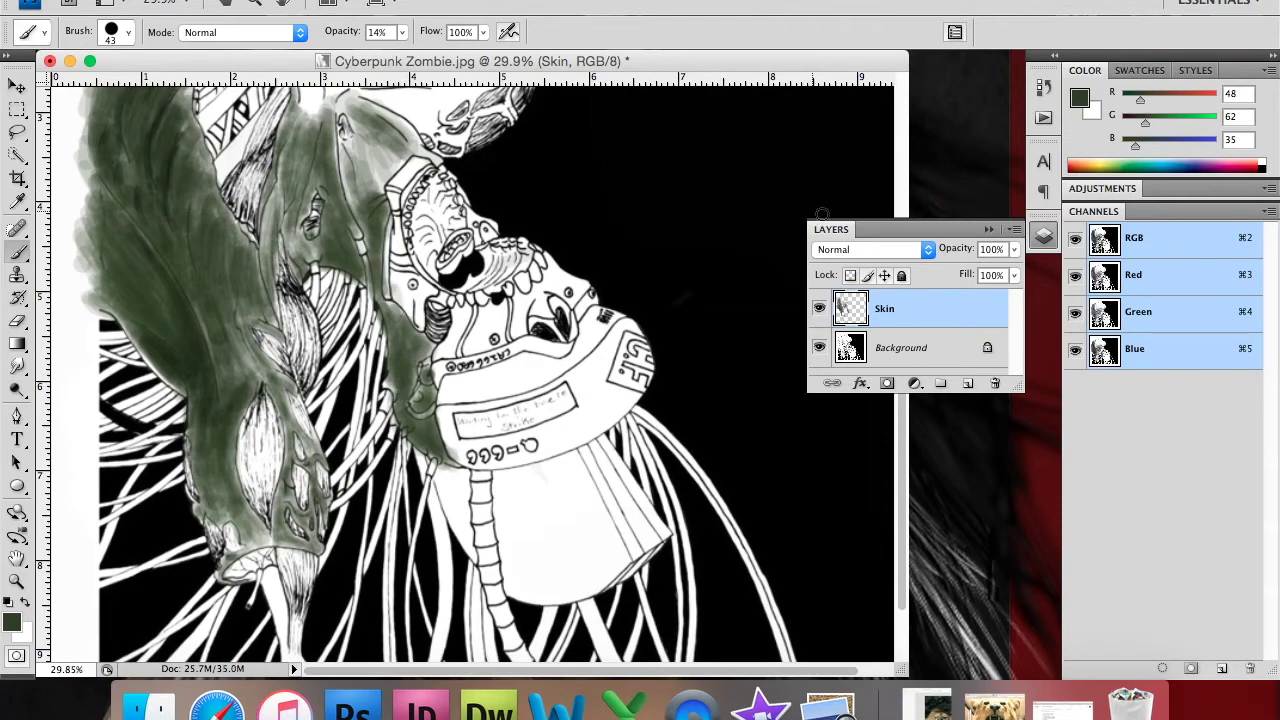
Step: Paint grey-green left of the skull and at the top left of the head
{"action": "scroll", "coordinate": [898, 210], "scroll_direction": "up", "scroll_amount": 3}
{"action": "mouse_move", "coordinate": [302, 125]}
{"action": "left_mouse_down"}
{"action": "mouse_move", "coordinate": [314, 225]}
{"action": "mouse_move", "coordinate": [340, 105]}
{"action": "mouse_move", "coordinate": [360, 198]}
{"action": "left_mouse_up"}
{"action": "scroll", "coordinate": [868, 162], "scroll_direction": "up", "scroll_amount": 5}
{"action": "left_click_drag", "start_coordinate": [277, 190], "coordinate": [298, 150]}
{"action": "mouse_move", "coordinate": [300, 232]}
{"action": "left_mouse_down"}
{"action": "mouse_move", "coordinate": [335, 158]}
{"action": "mouse_move", "coordinate": [305, 250]}
{"action": "mouse_move", "coordinate": [375, 160]}
{"action": "mouse_move", "coordinate": [410, 285]}
{"action": "left_mouse_up"}
Step: Brush layered grey-green strokes across the upper and upper-left head
{"action": "mouse_move", "coordinate": [320, 300]}
{"action": "left_mouse_down"}
{"action": "mouse_move", "coordinate": [398, 272]}
{"action": "mouse_move", "coordinate": [415, 185]}
{"action": "mouse_move", "coordinate": [370, 155]}
{"action": "left_mouse_up"}
{"action": "left_click_drag", "start_coordinate": [330, 255], "coordinate": [415, 180]}
{"action": "mouse_move", "coordinate": [420, 260]}
{"action": "left_mouse_down"}
{"action": "mouse_move", "coordinate": [355, 313]}
{"action": "mouse_move", "coordinate": [450, 262]}
{"action": "left_mouse_up"}
{"action": "left_click_drag", "start_coordinate": [370, 318], "coordinate": [470, 268]}
{"action": "mouse_move", "coordinate": [350, 298]}
{"action": "left_mouse_down"}
{"action": "mouse_move", "coordinate": [432, 222]}
{"action": "mouse_move", "coordinate": [382, 185]}
{"action": "mouse_move", "coordinate": [300, 260]}
{"action": "mouse_move", "coordinate": [290, 130]}
{"action": "left_mouse_up"}
{"action": "left_click_drag", "start_coordinate": [300, 210], "coordinate": [270, 125]}
{"action": "left_click_drag", "start_coordinate": [230, 190], "coordinate": [265, 145]}
Step: Paint translucent and darker green strokes along the top-left hair
{"action": "mouse_move", "coordinate": [390, 142]}
{"action": "left_mouse_down"}
{"action": "mouse_move", "coordinate": [290, 130]}
{"action": "mouse_move", "coordinate": [88, 240]}
{"action": "mouse_move", "coordinate": [76, 462]}
{"action": "left_mouse_up"}
{"action": "mouse_move", "coordinate": [170, 220]}
{"action": "left_mouse_down"}
{"action": "mouse_move", "coordinate": [107, 306]}
{"action": "mouse_move", "coordinate": [170, 240]}
{"action": "mouse_move", "coordinate": [280, 270]}
{"action": "mouse_move", "coordinate": [295, 292]}
{"action": "mouse_move", "coordinate": [180, 262]}
{"action": "mouse_move", "coordinate": [295, 235]}
{"action": "mouse_move", "coordinate": [280, 172]}
{"action": "mouse_move", "coordinate": [224, 218]}
{"action": "left_mouse_up"}
{"action": "left_click_drag", "start_coordinate": [267, 180], "coordinate": [200, 145]}
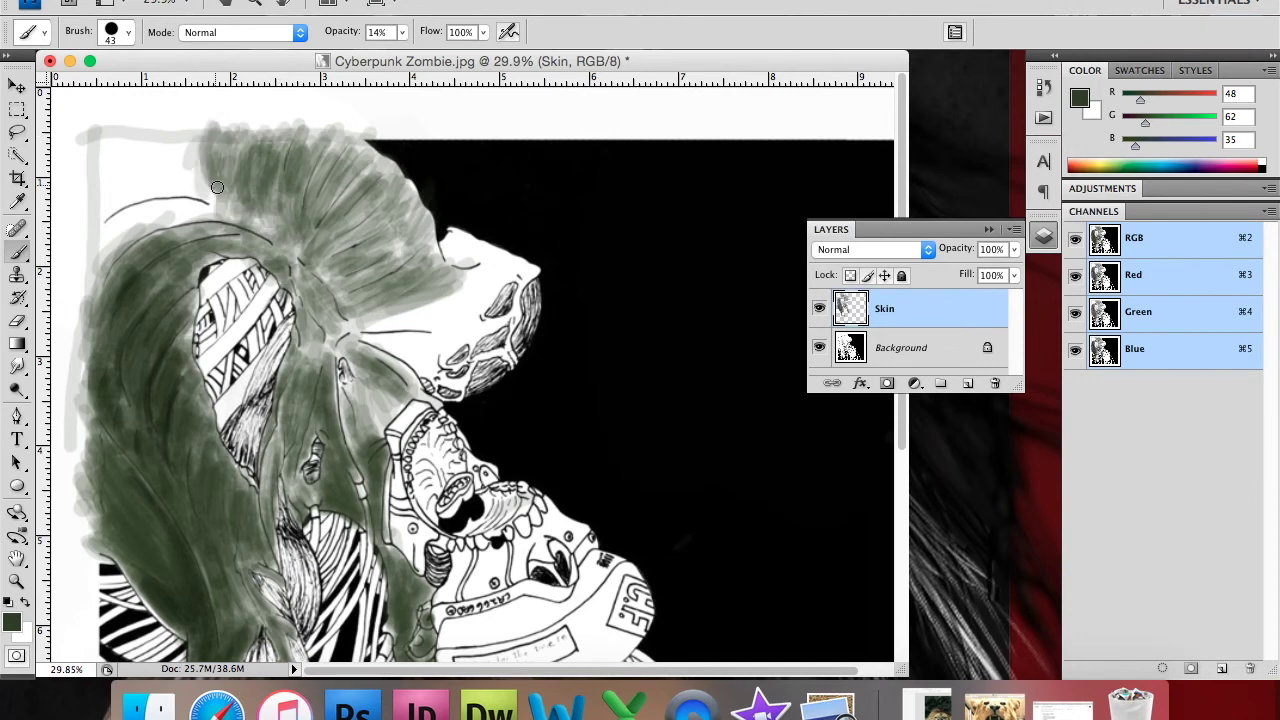
{"action": "left_click_drag", "start_coordinate": [210, 190], "coordinate": [192, 187]}
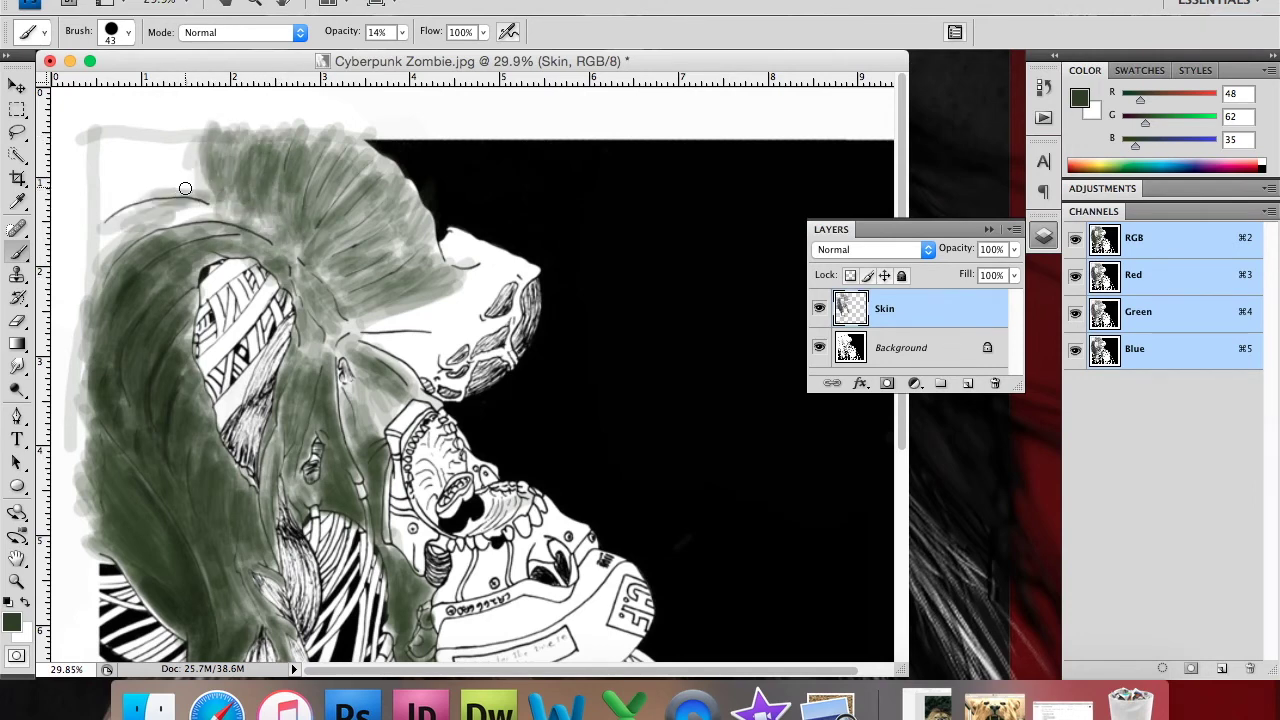
{"action": "mouse_move", "coordinate": [133, 190]}
{"action": "left_mouse_down"}
{"action": "mouse_move", "coordinate": [210, 212]}
{"action": "mouse_move", "coordinate": [160, 215]}
{"action": "mouse_move", "coordinate": [210, 215]}
{"action": "mouse_move", "coordinate": [125, 239]}
{"action": "mouse_move", "coordinate": [75, 340]}
{"action": "mouse_move", "coordinate": [100, 375]}
{"action": "mouse_move", "coordinate": [140, 235]}
{"action": "mouse_move", "coordinate": [105, 327]}
{"action": "mouse_move", "coordinate": [90, 220]}
{"action": "mouse_move", "coordinate": [183, 202]}
{"action": "mouse_move", "coordinate": [275, 229]}
{"action": "left_mouse_up"}
Step: Add more green to the upper-left hair and near the face with a 67 px brush
{"action": "right_click", "coordinate": [148, 192]}
{"action": "key", "text": "Return"}
{"action": "mouse_move", "coordinate": [180, 215]}
{"action": "left_mouse_down"}
{"action": "mouse_move", "coordinate": [110, 140]}
{"action": "mouse_move", "coordinate": [84, 174]}
{"action": "mouse_move", "coordinate": [170, 150]}
{"action": "mouse_move", "coordinate": [180, 165]}
{"action": "mouse_move", "coordinate": [100, 165]}
{"action": "mouse_move", "coordinate": [127, 158]}
{"action": "mouse_move", "coordinate": [80, 230]}
{"action": "mouse_move", "coordinate": [180, 160]}
{"action": "mouse_move", "coordinate": [80, 220]}
{"action": "mouse_move", "coordinate": [92, 269]}
{"action": "mouse_move", "coordinate": [85, 478]}
{"action": "left_mouse_up"}
{"action": "mouse_move", "coordinate": [368, 356]}
{"action": "left_mouse_down"}
{"action": "mouse_move", "coordinate": [390, 396]}
{"action": "mouse_move", "coordinate": [375, 386]}
{"action": "mouse_move", "coordinate": [365, 450]}
{"action": "mouse_move", "coordinate": [350, 400]}
{"action": "mouse_move", "coordinate": [380, 463]}
{"action": "left_mouse_up"}
Step: Shrink the brush to 14 px and dab a faint mark on the hair
{"action": "right_click", "coordinate": [380, 463]}
{"action": "type", "text": "14"}
{"action": "key", "text": "Return"}
{"action": "left_click_drag", "start_coordinate": [346, 442], "coordinate": [352, 452]}
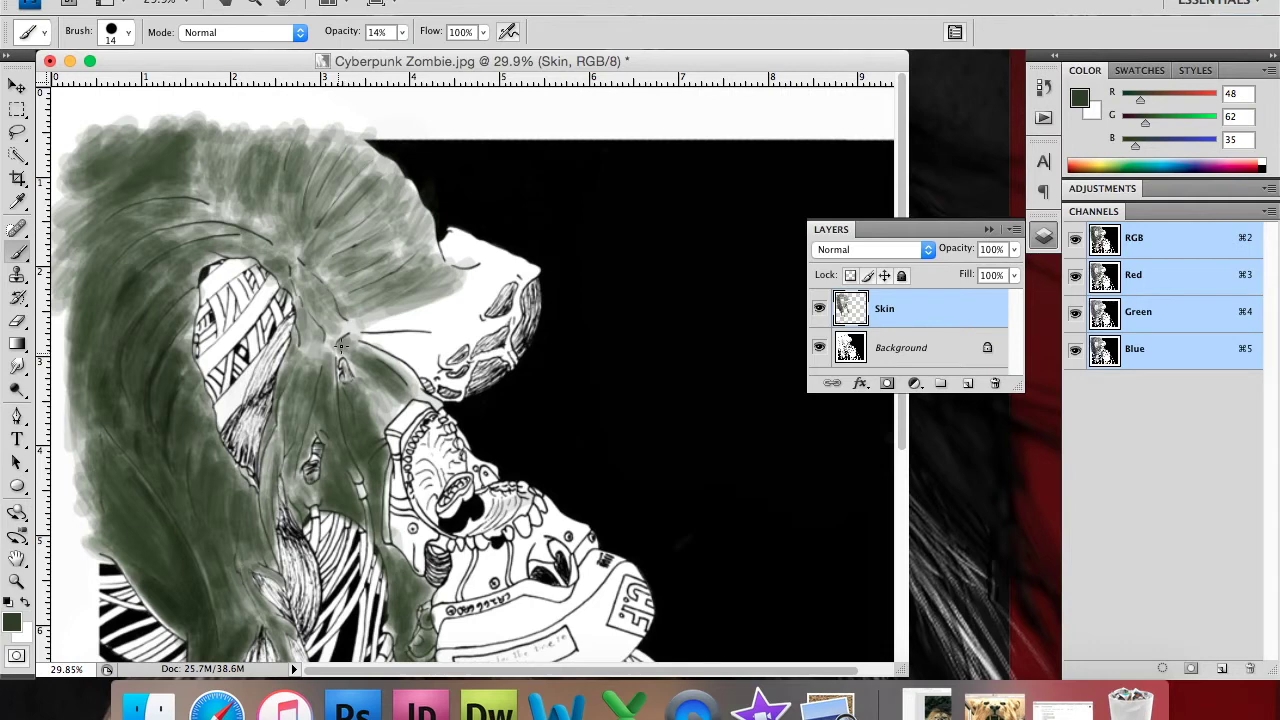
Step: Paint dark green on the top of the head with a 46 px brush
{"action": "right_click", "coordinate": [388, 342]}
{"action": "type", "text": "46"}
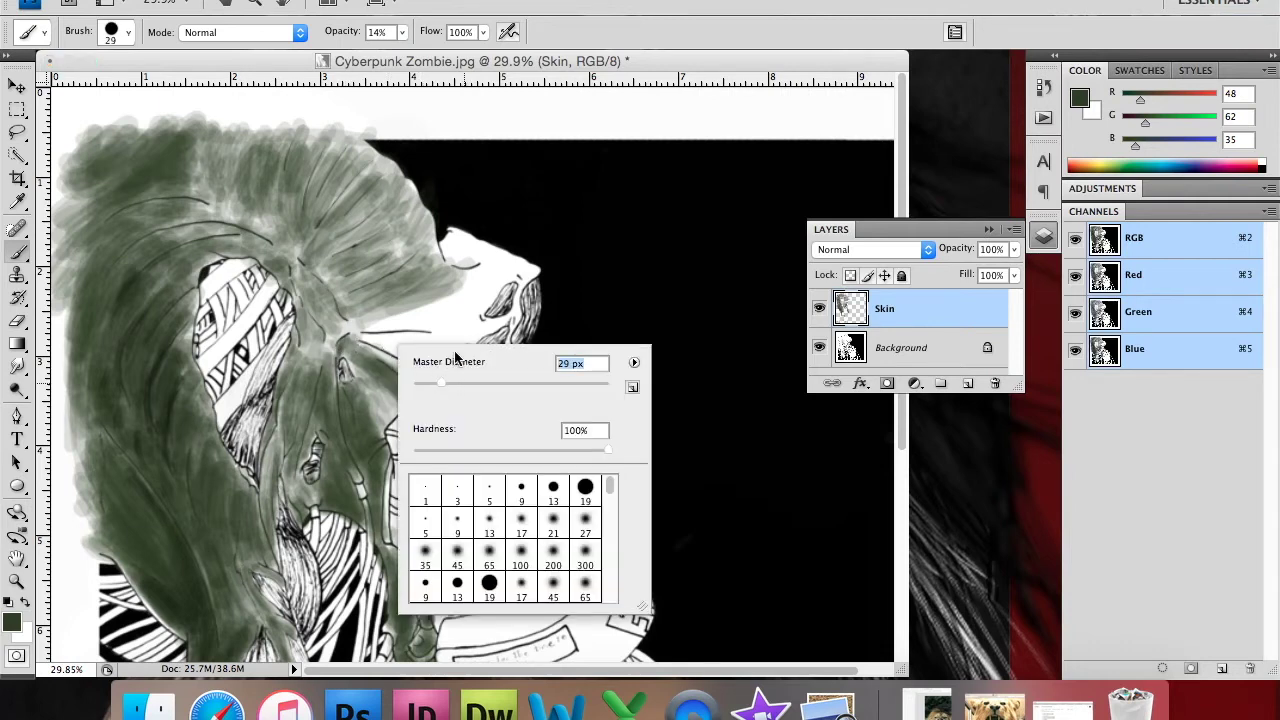
{"action": "key", "text": "Return"}
{"action": "mouse_move", "coordinate": [451, 257]}
{"action": "left_mouse_down"}
{"action": "mouse_move", "coordinate": [511, 262]}
{"action": "mouse_move", "coordinate": [400, 314]}
{"action": "mouse_move", "coordinate": [472, 289]}
{"action": "mouse_move", "coordinate": [420, 360]}
{"action": "mouse_move", "coordinate": [480, 380]}
{"action": "left_mouse_up"}
Step: Shade the forehead, nose and upper head darker with a 21 px brush
{"action": "right_click", "coordinate": [511, 352]}
{"action": "type", "text": "21"}
{"action": "key", "text": "Return"}
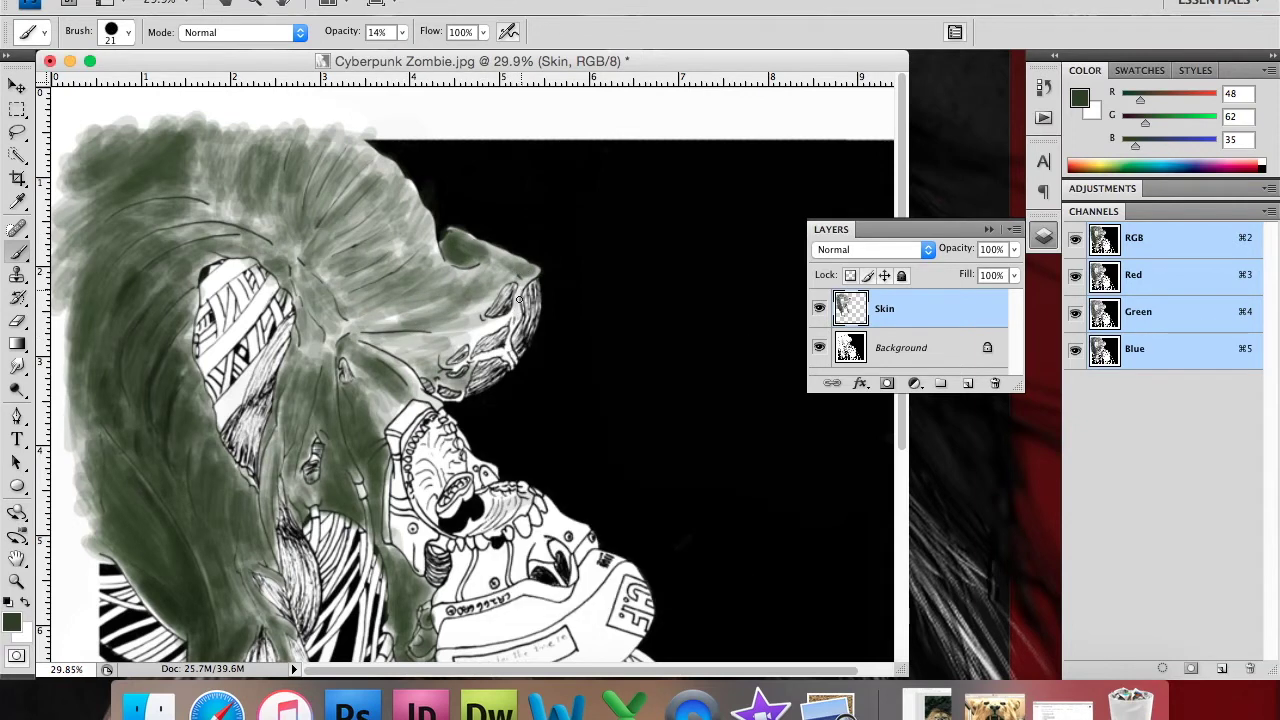
{"action": "mouse_move", "coordinate": [501, 353]}
{"action": "left_mouse_down"}
{"action": "mouse_move", "coordinate": [490, 362]}
{"action": "mouse_move", "coordinate": [512, 330]}
{"action": "mouse_move", "coordinate": [495, 315]}
{"action": "mouse_move", "coordinate": [420, 348]}
{"action": "mouse_move", "coordinate": [456, 366]}
{"action": "mouse_move", "coordinate": [478, 352]}
{"action": "left_mouse_up"}
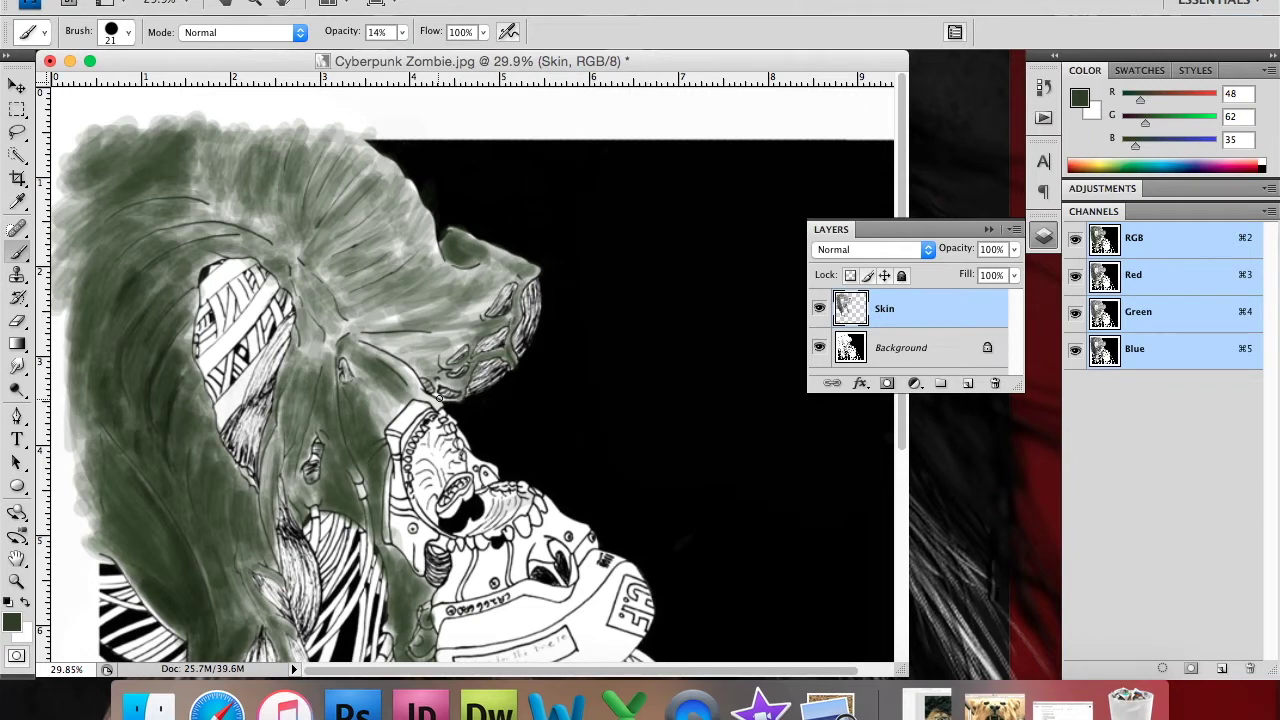
{"action": "mouse_move", "coordinate": [367, 340]}
{"action": "left_mouse_down"}
{"action": "mouse_move", "coordinate": [410, 352]}
{"action": "mouse_move", "coordinate": [465, 324]}
{"action": "mouse_move", "coordinate": [500, 288]}
{"action": "mouse_move", "coordinate": [467, 271]}
{"action": "left_mouse_up"}
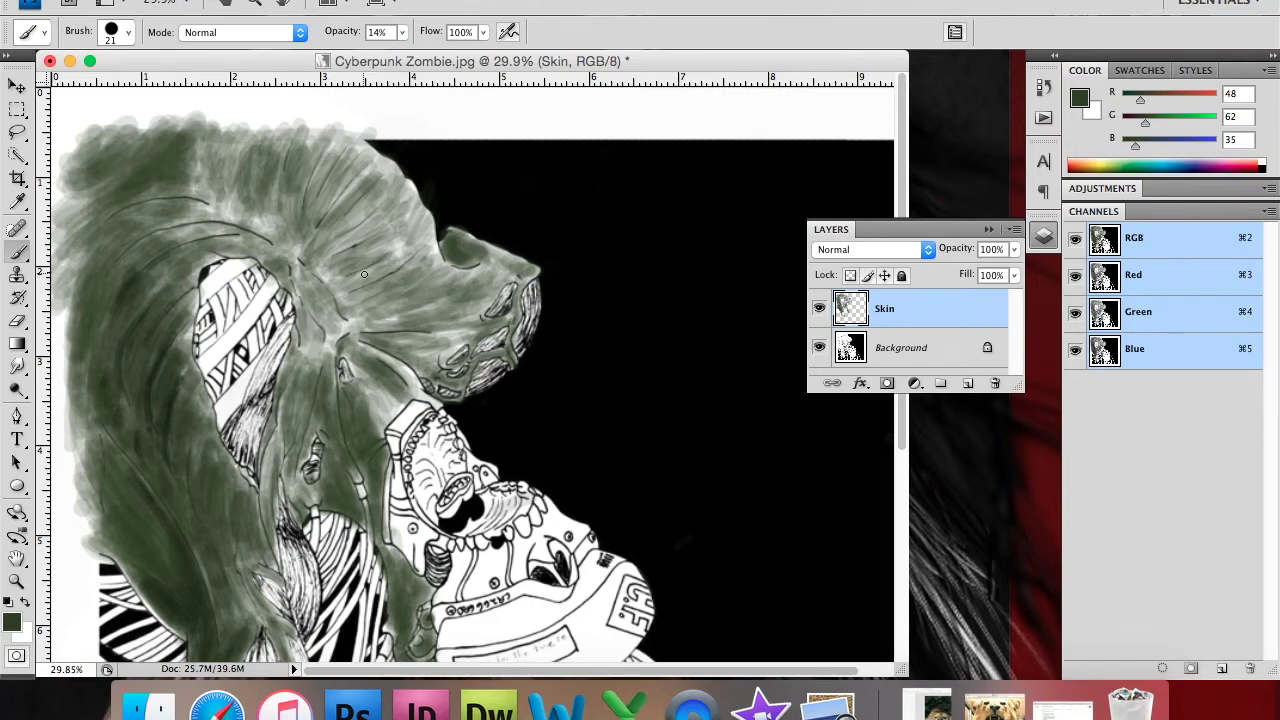
{"action": "mouse_move", "coordinate": [352, 262]}
{"action": "left_mouse_down"}
{"action": "mouse_move", "coordinate": [382, 244]}
{"action": "mouse_move", "coordinate": [374, 252]}
{"action": "mouse_move", "coordinate": [374, 207]}
{"action": "mouse_move", "coordinate": [340, 226]}
{"action": "mouse_move", "coordinate": [380, 160]}
{"action": "left_mouse_up"}
{"action": "left_click_drag", "start_coordinate": [388, 230], "coordinate": [413, 212]}
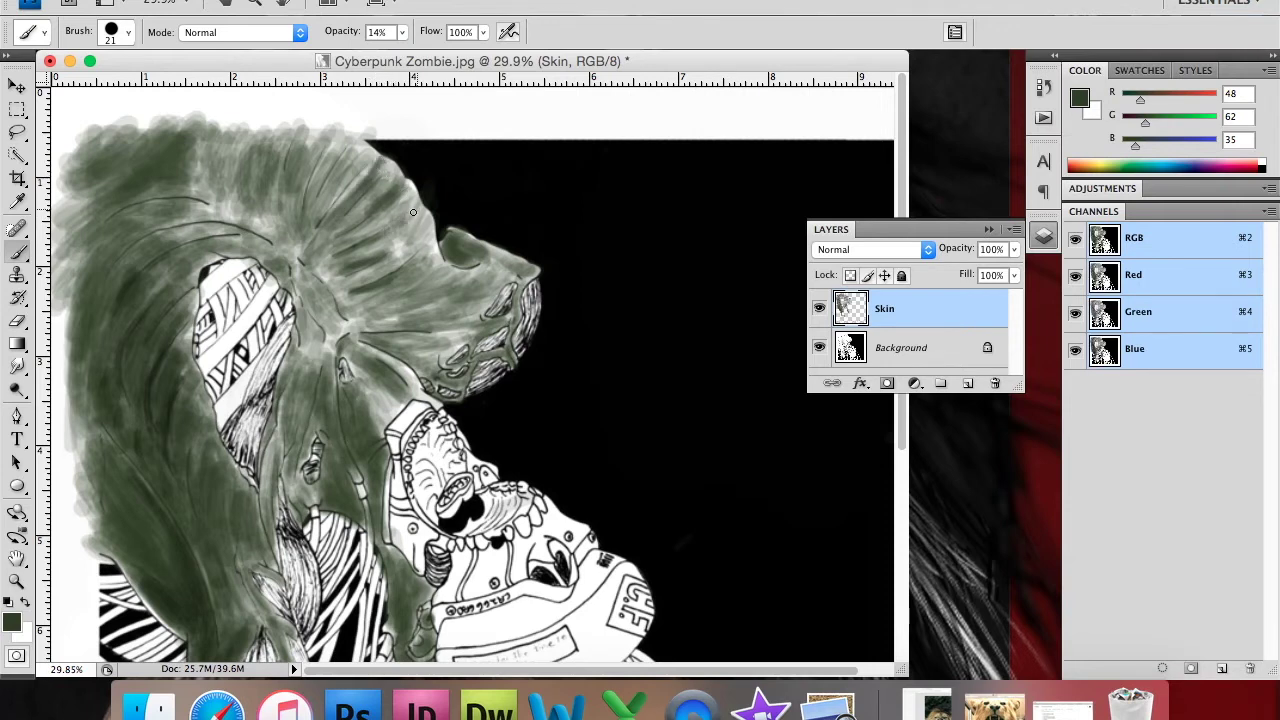
Step: Shade the upper and upper-left head darker green with a 31 px brush
{"action": "right_click", "coordinate": [414, 260]}
{"action": "key", "text": "bracketright"}
{"action": "mouse_move", "coordinate": [340, 150]}
{"action": "left_mouse_down"}
{"action": "mouse_move", "coordinate": [318, 205]}
{"action": "mouse_move", "coordinate": [306, 171]}
{"action": "mouse_move", "coordinate": [296, 212]}
{"action": "left_mouse_up"}
{"action": "left_click_drag", "start_coordinate": [330, 135], "coordinate": [300, 194]}
{"action": "mouse_move", "coordinate": [280, 146]}
{"action": "left_mouse_down"}
{"action": "mouse_move", "coordinate": [266, 202]}
{"action": "mouse_move", "coordinate": [285, 236]}
{"action": "left_mouse_up"}
{"action": "left_click_drag", "start_coordinate": [245, 155], "coordinate": [240, 214]}
{"action": "mouse_move", "coordinate": [196, 150]}
{"action": "left_mouse_down"}
{"action": "mouse_move", "coordinate": [230, 122]}
{"action": "mouse_move", "coordinate": [204, 162]}
{"action": "mouse_move", "coordinate": [88, 226]}
{"action": "left_mouse_up"}
{"action": "mouse_move", "coordinate": [174, 169]}
{"action": "left_mouse_down"}
{"action": "mouse_move", "coordinate": [89, 210]}
{"action": "mouse_move", "coordinate": [113, 222]}
{"action": "left_mouse_up"}
Step: Add final faint strokes on the upper-left head and reset the foreground colour to black
{"action": "mouse_move", "coordinate": [181, 193]}
{"action": "left_mouse_down"}
{"action": "mouse_move", "coordinate": [208, 192]}
{"action": "mouse_move", "coordinate": [174, 162]}
{"action": "left_mouse_up"}
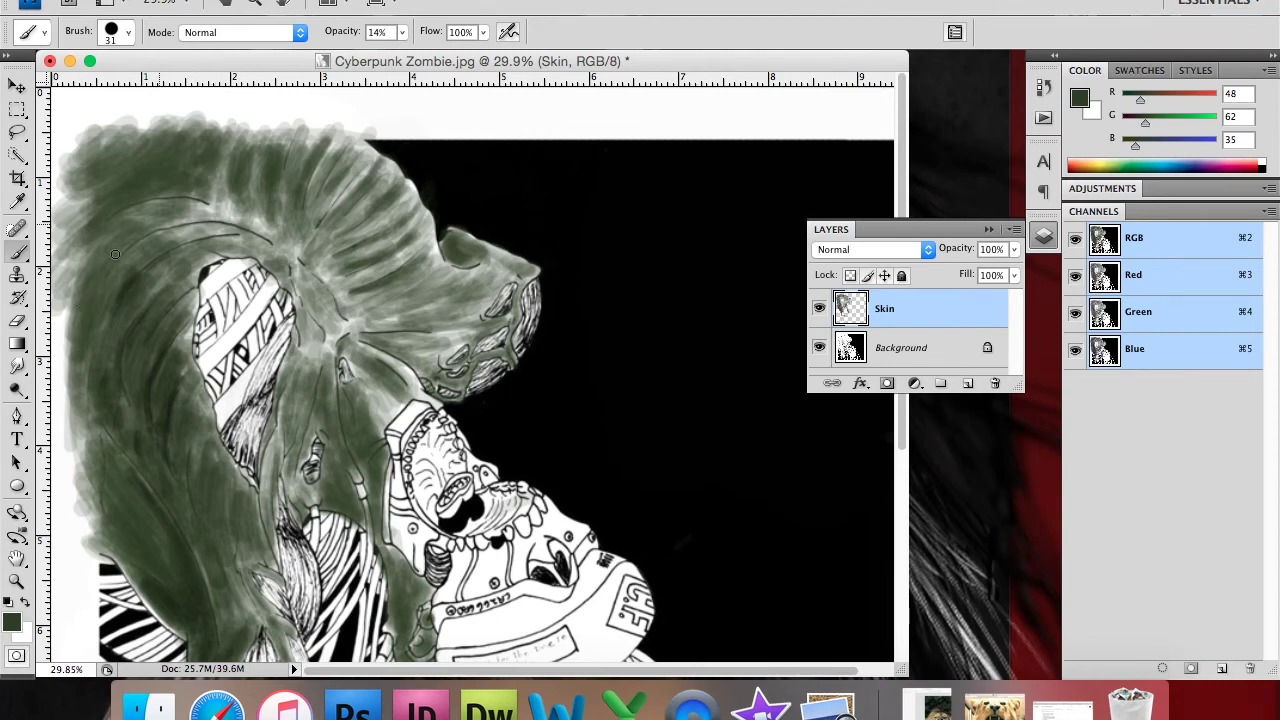
{"action": "mouse_move", "coordinate": [194, 220]}
{"action": "left_mouse_down"}
{"action": "mouse_move", "coordinate": [86, 260]}
{"action": "mouse_move", "coordinate": [220, 240]}
{"action": "mouse_move", "coordinate": [169, 259]}
{"action": "left_mouse_up"}
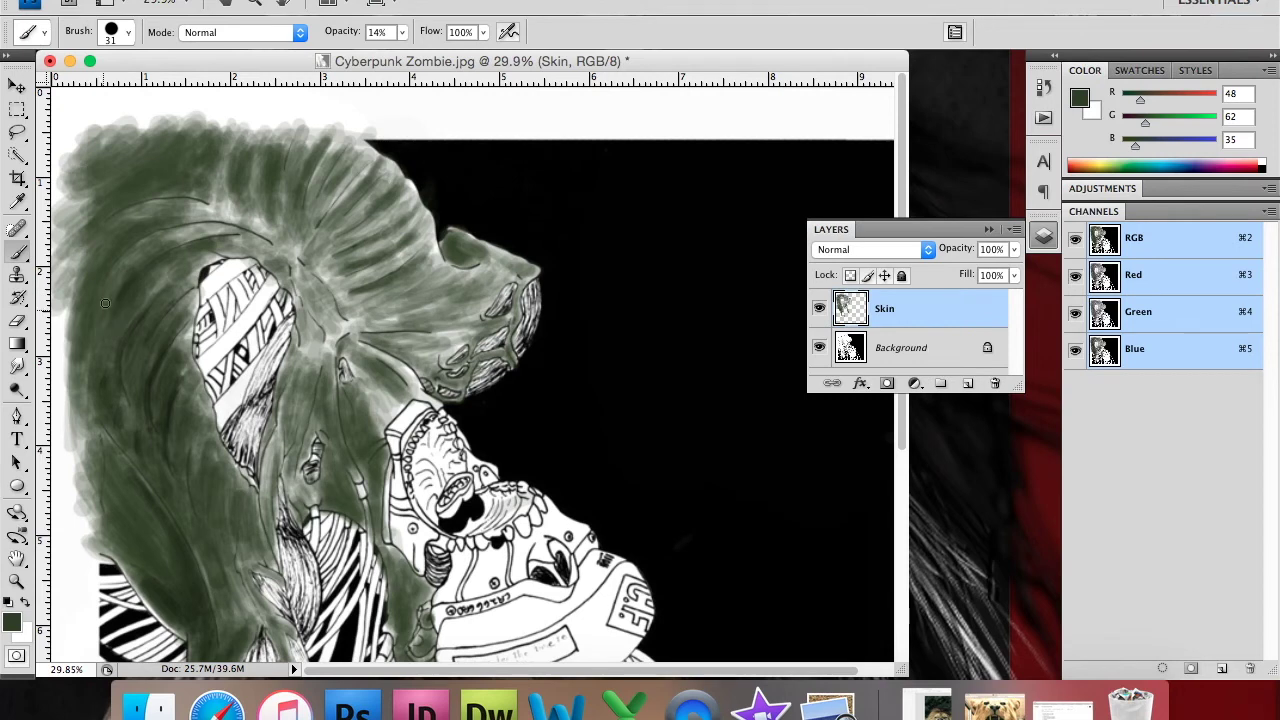
{"action": "left_click_drag", "start_coordinate": [119, 342], "coordinate": [173, 276]}
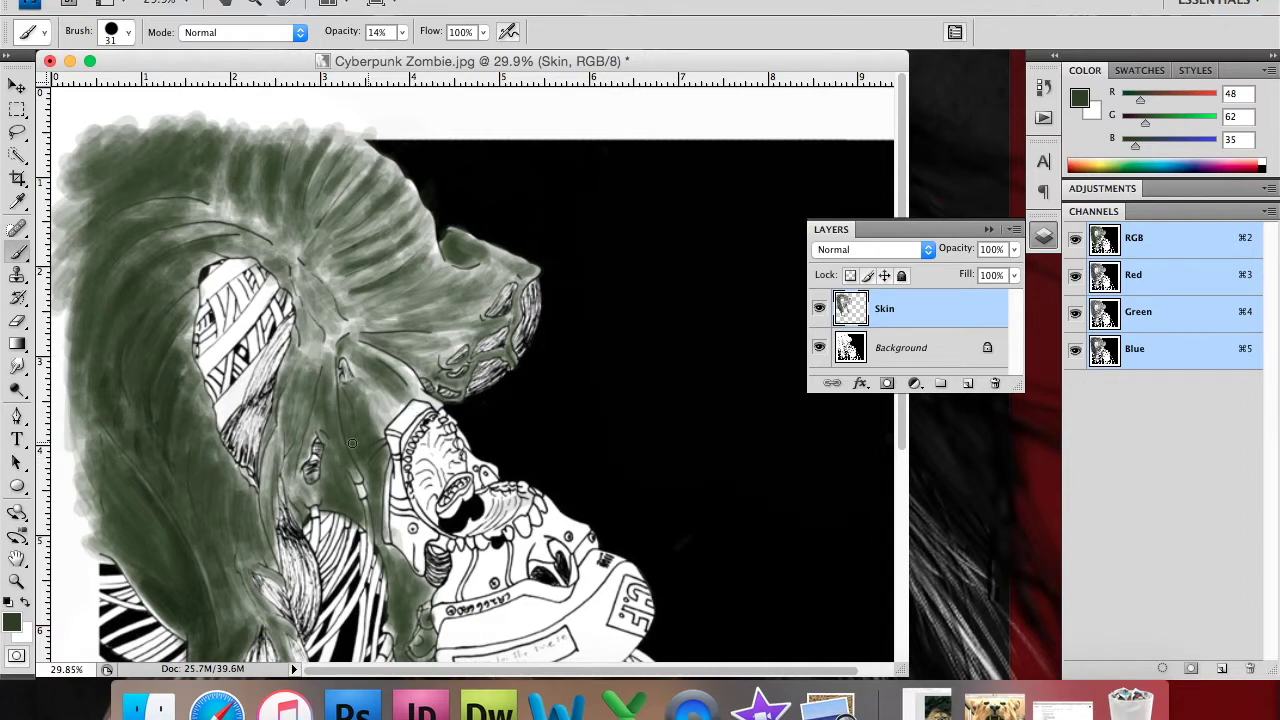
{"action": "key", "text": "d"}
{"action": "left_click", "coordinate": [12, 621]}
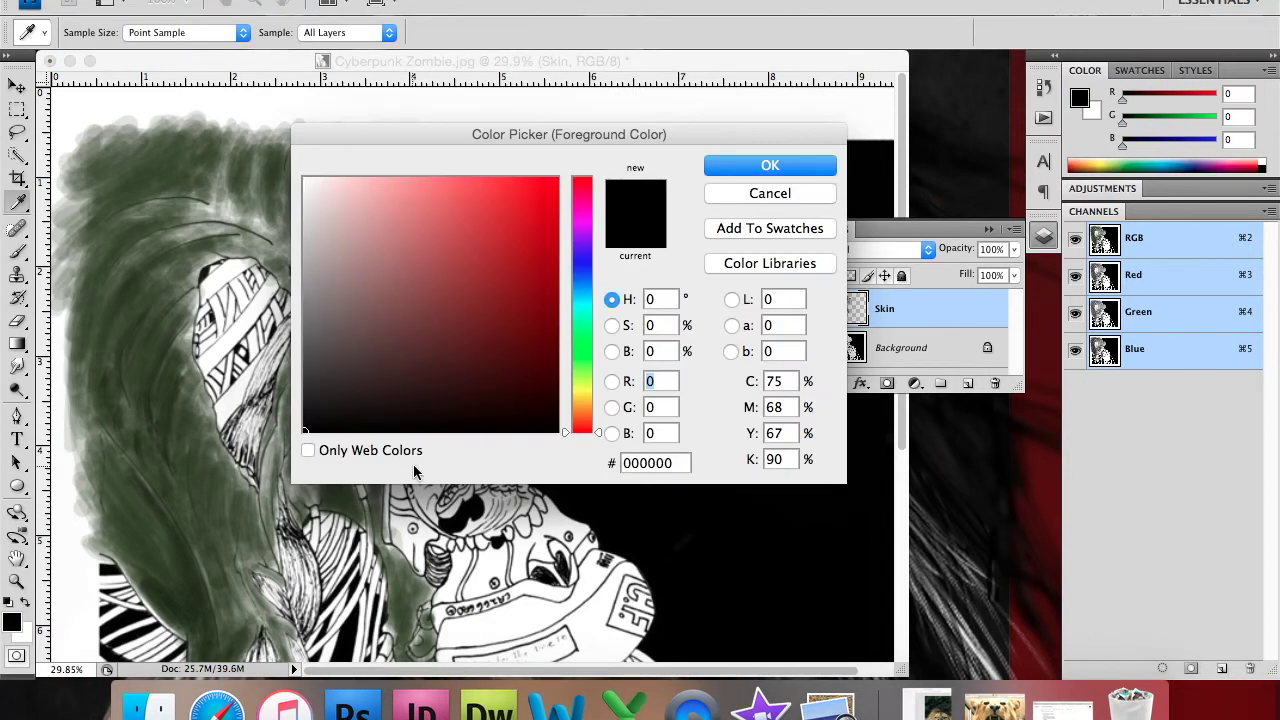
Step: Sample a dark green (1b2c0d), then set the foreground to an even darker green (19, 34, 7)
{"action": "left_click_drag", "start_coordinate": [264, 484], "coordinate": [196, 568]}
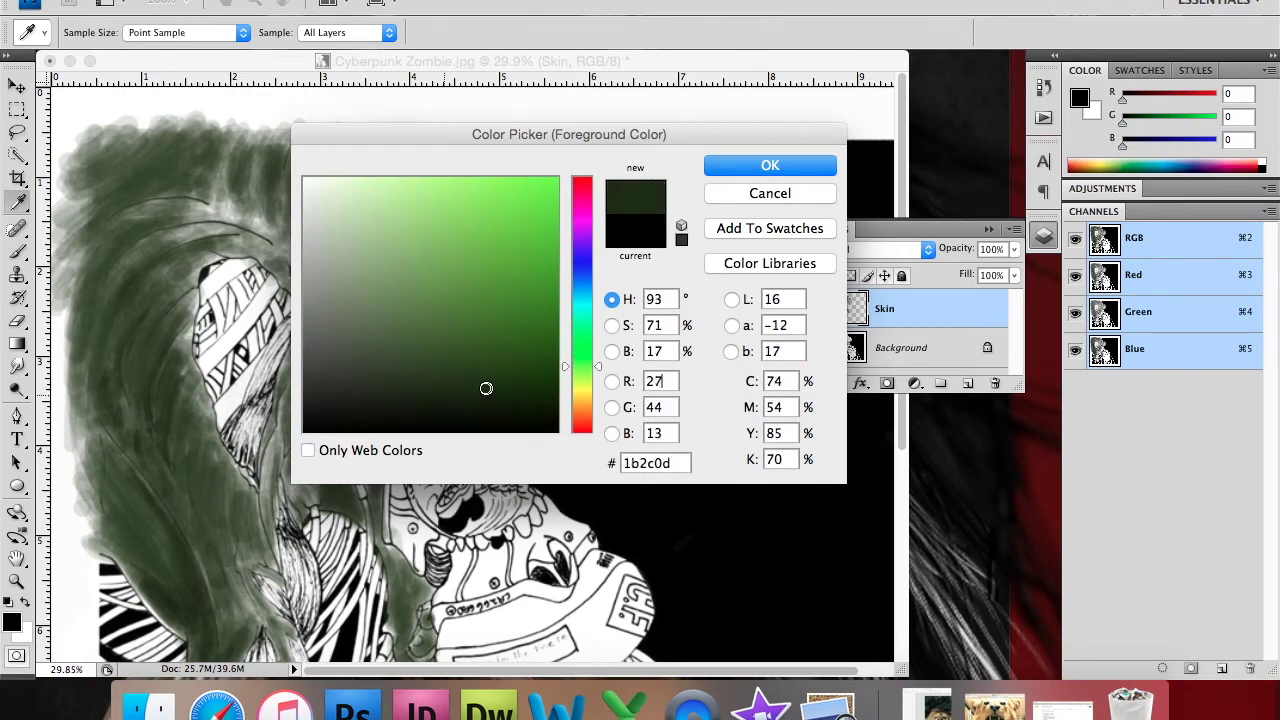
{"action": "left_click", "coordinate": [804, 169]}
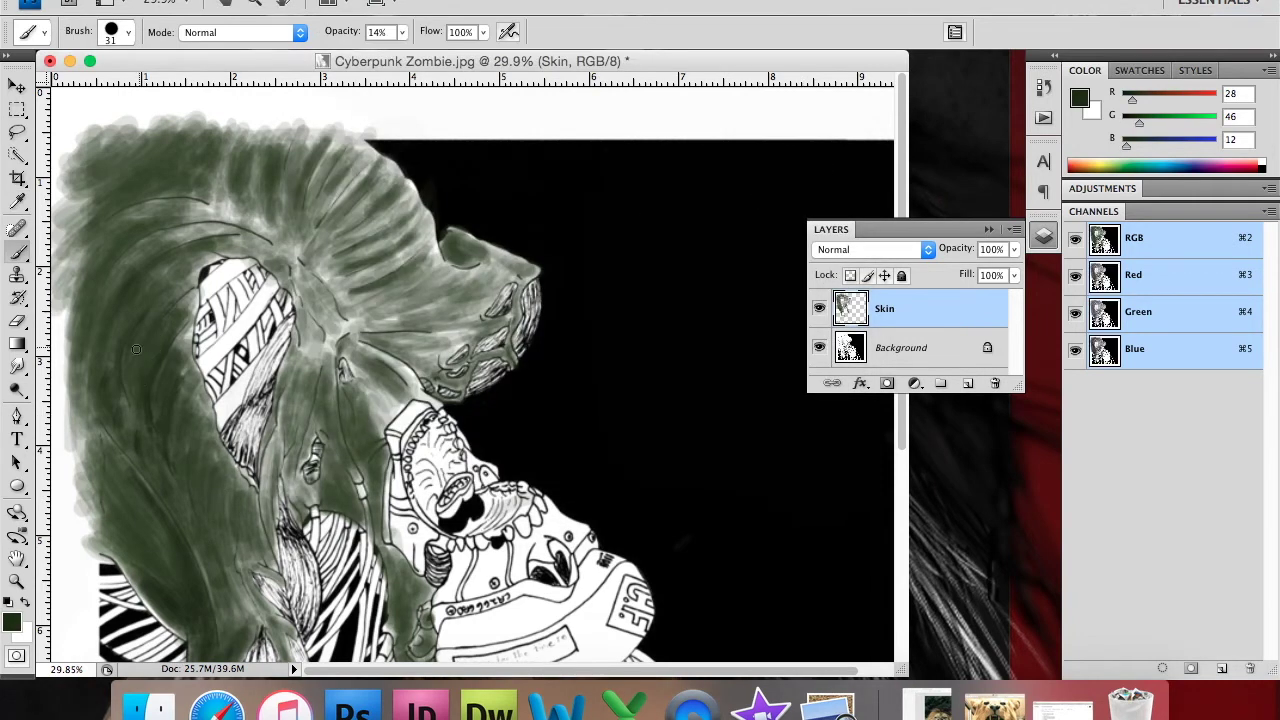
{"action": "right_click", "coordinate": [144, 308]}
{"action": "key", "text": "Return"}
{"action": "scroll", "coordinate": [448, 410], "scroll_direction": "down", "scroll_amount": 3}
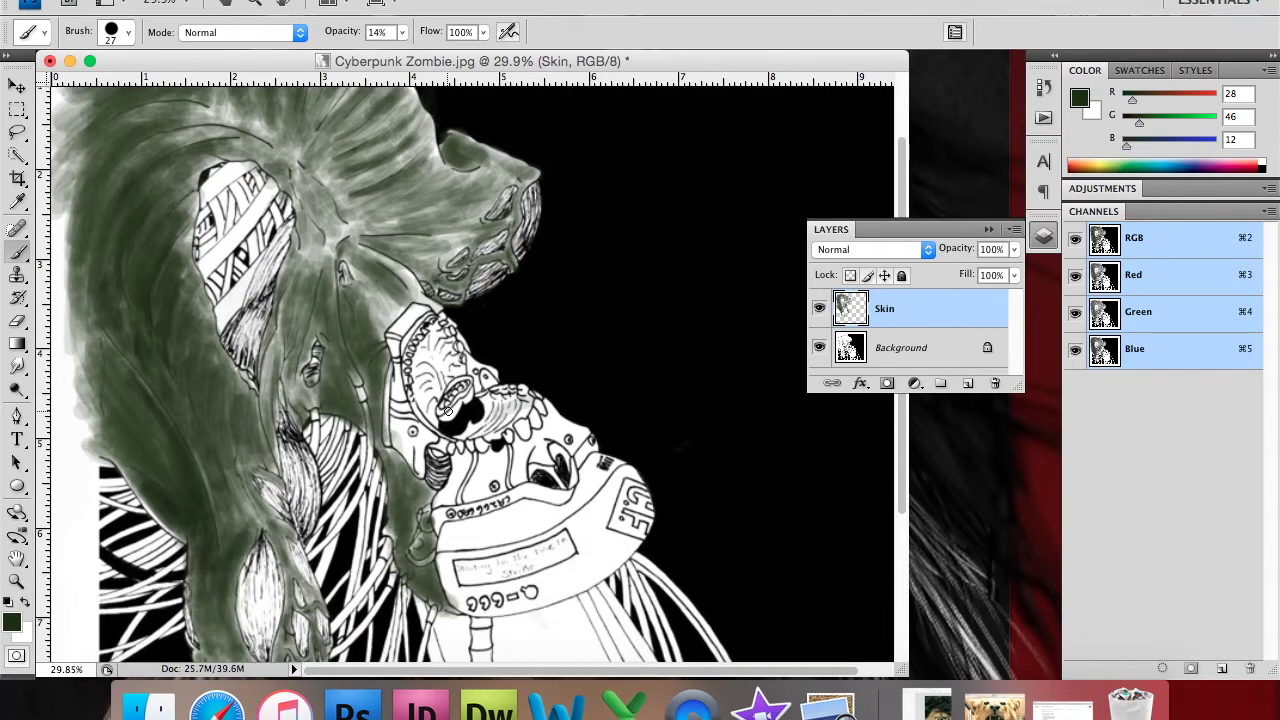
{"action": "left_click", "coordinate": [11, 621]}
{"action": "left_click", "coordinate": [502, 398]}
{"action": "left_click", "coordinate": [766, 163]}
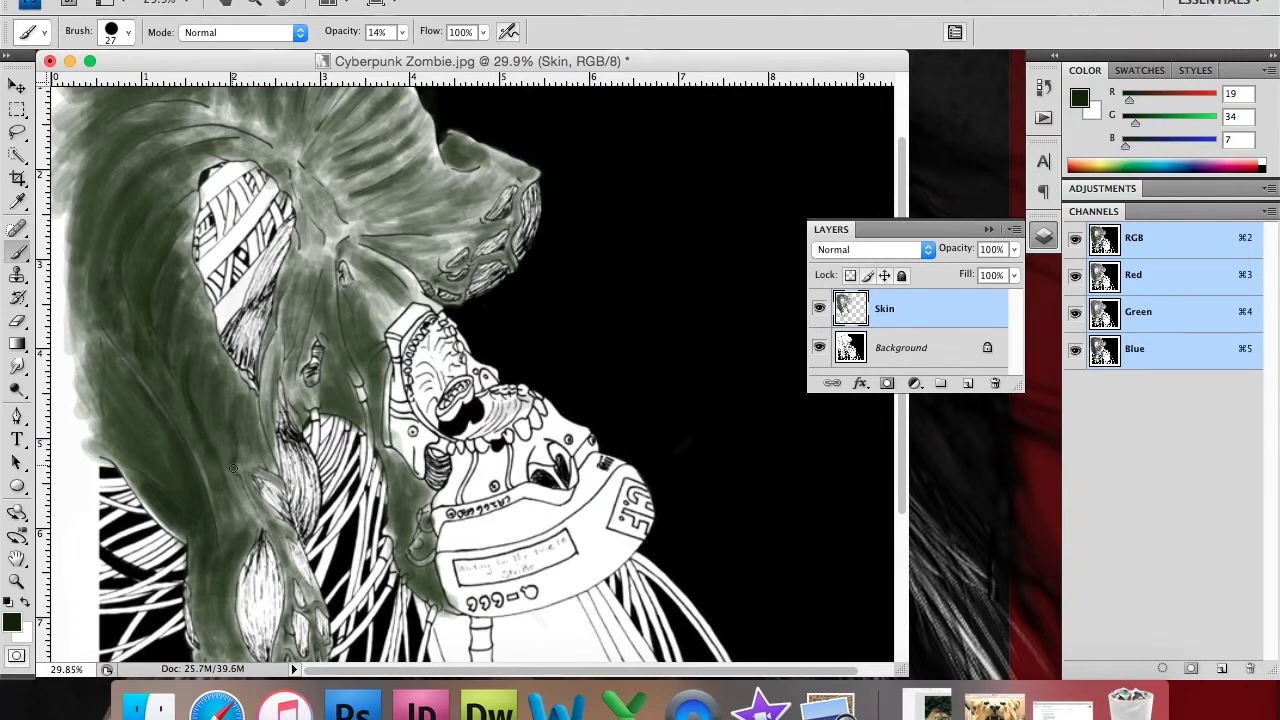
Step: Paint dark green shading over the left figure with a 69 px brush
{"action": "right_click", "coordinate": [158, 427]}
{"action": "left_click_drag", "start_coordinate": [230, 447], "coordinate": [249, 447]}
{"action": "key", "text": "Return"}
{"action": "left_click_drag", "start_coordinate": [125, 375], "coordinate": [225, 650]}
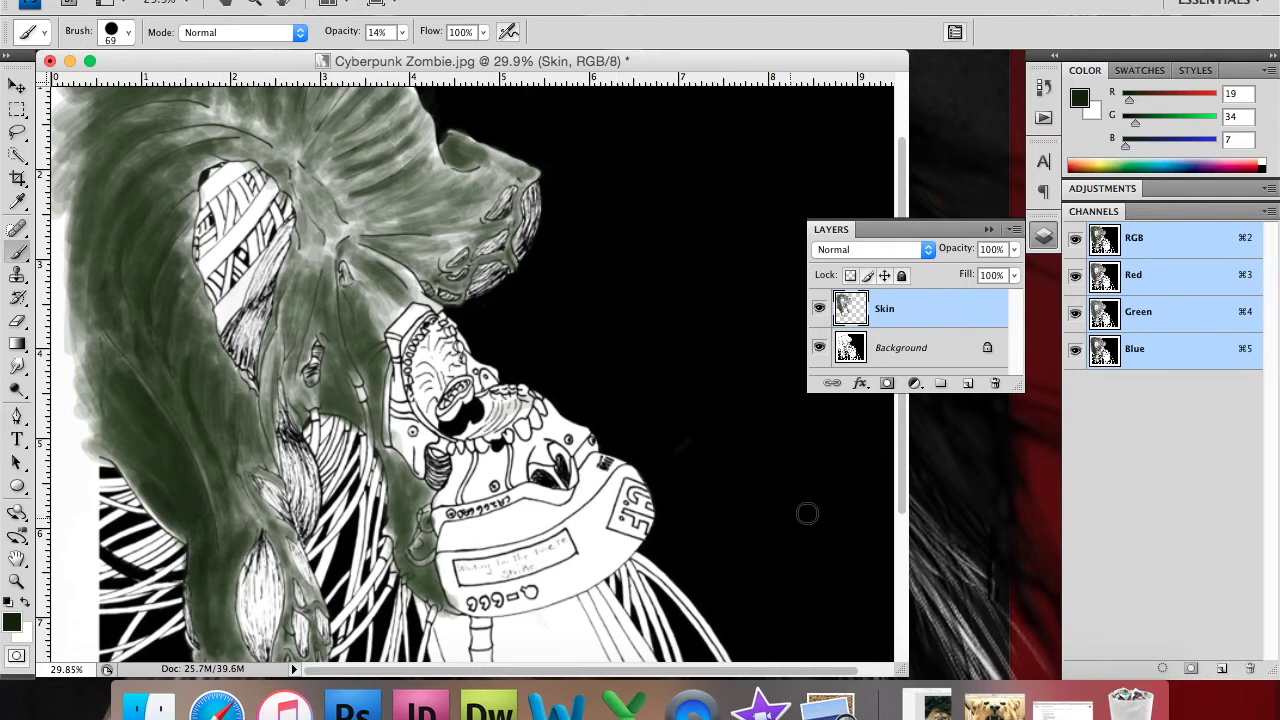
{"action": "scroll", "coordinate": [780, 570], "scroll_direction": "down", "scroll_amount": 3}
{"action": "mouse_move", "coordinate": [288, 565]}
{"action": "left_mouse_down"}
{"action": "mouse_move", "coordinate": [205, 520]}
{"action": "mouse_move", "coordinate": [250, 560]}
{"action": "mouse_move", "coordinate": [225, 590]}
{"action": "mouse_move", "coordinate": [258, 545]}
{"action": "mouse_move", "coordinate": [255, 475]}
{"action": "left_mouse_up"}
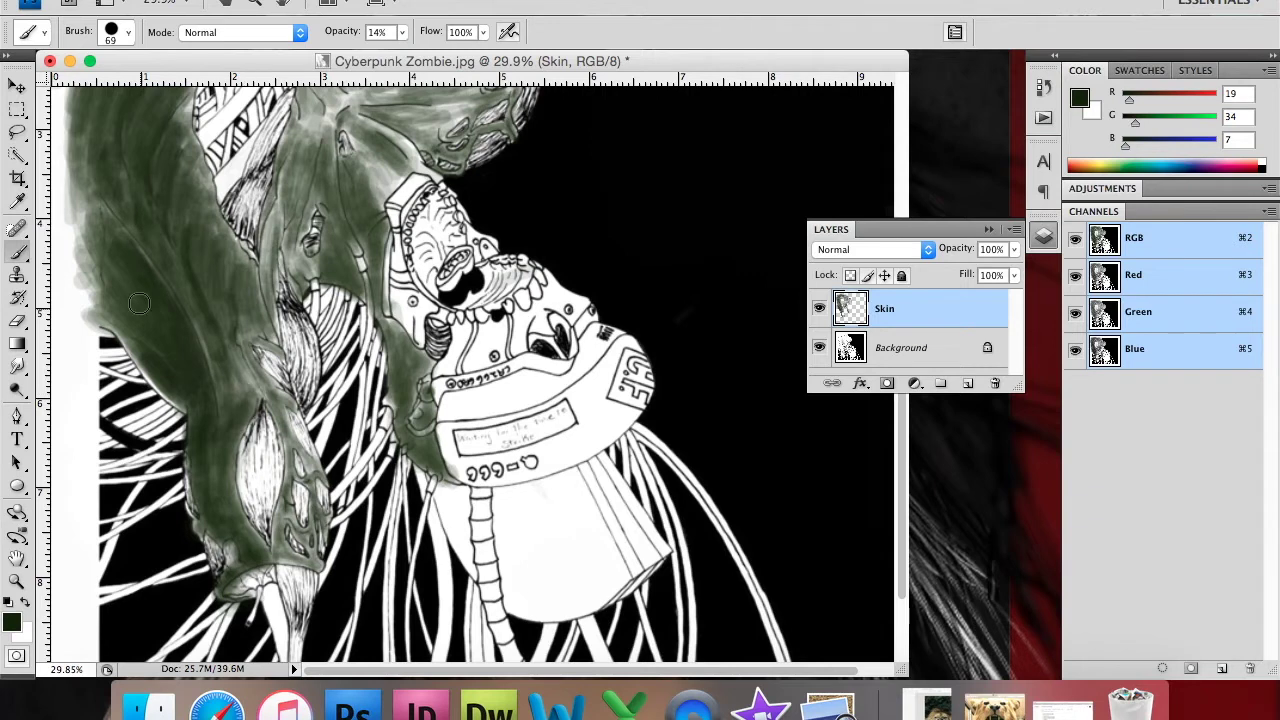
{"action": "mouse_move", "coordinate": [173, 349]}
{"action": "left_mouse_down"}
{"action": "mouse_move", "coordinate": [125, 355]}
{"action": "mouse_move", "coordinate": [160, 410]}
{"action": "mouse_move", "coordinate": [115, 340]}
{"action": "mouse_move", "coordinate": [213, 358]}
{"action": "left_mouse_up"}
{"action": "mouse_move", "coordinate": [197, 298]}
{"action": "left_mouse_down"}
{"action": "mouse_move", "coordinate": [240, 380]}
{"action": "mouse_move", "coordinate": [285, 395]}
{"action": "mouse_move", "coordinate": [175, 245]}
{"action": "mouse_move", "coordinate": [180, 221]}
{"action": "left_mouse_up"}
Step: Paint dark green beside the face and along the helmet with a 37 px brush
{"action": "right_click", "coordinate": [180, 221]}
{"action": "key", "text": "Return"}
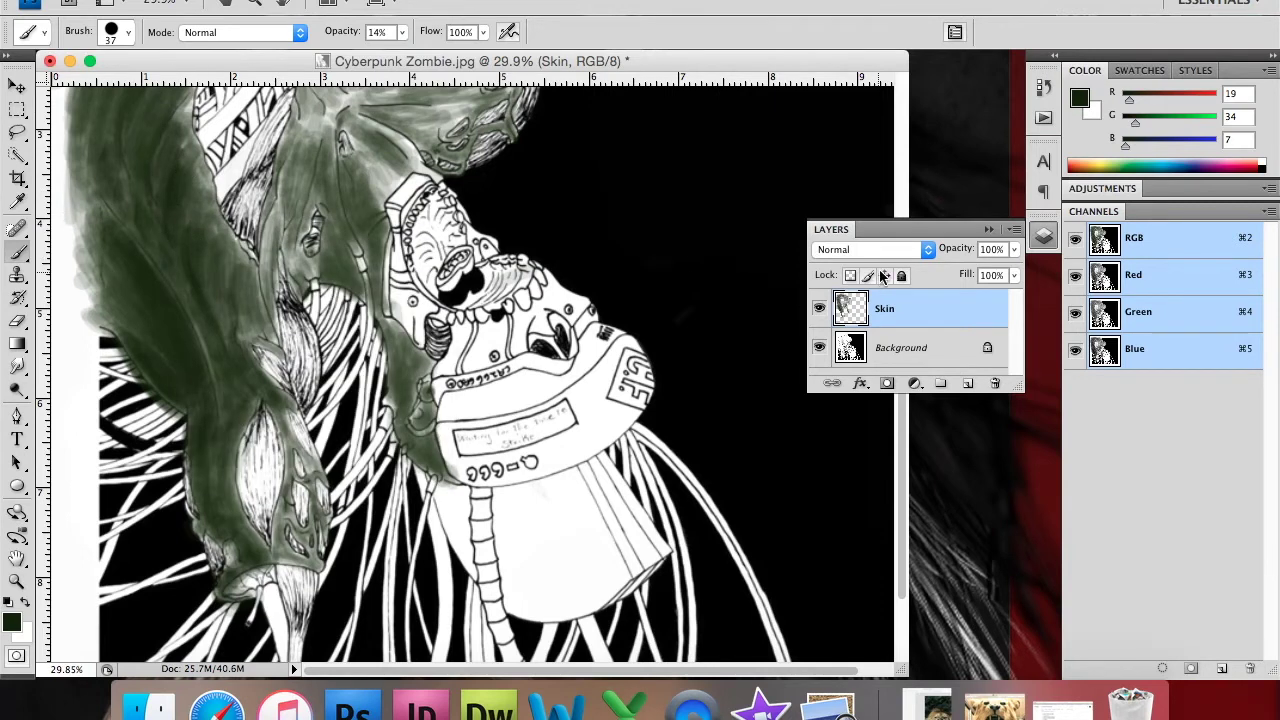
{"action": "scroll", "coordinate": [880, 380], "scroll_direction": "up", "scroll_amount": 2}
{"action": "scroll", "coordinate": [850, 340], "scroll_direction": "up", "scroll_amount": 2}
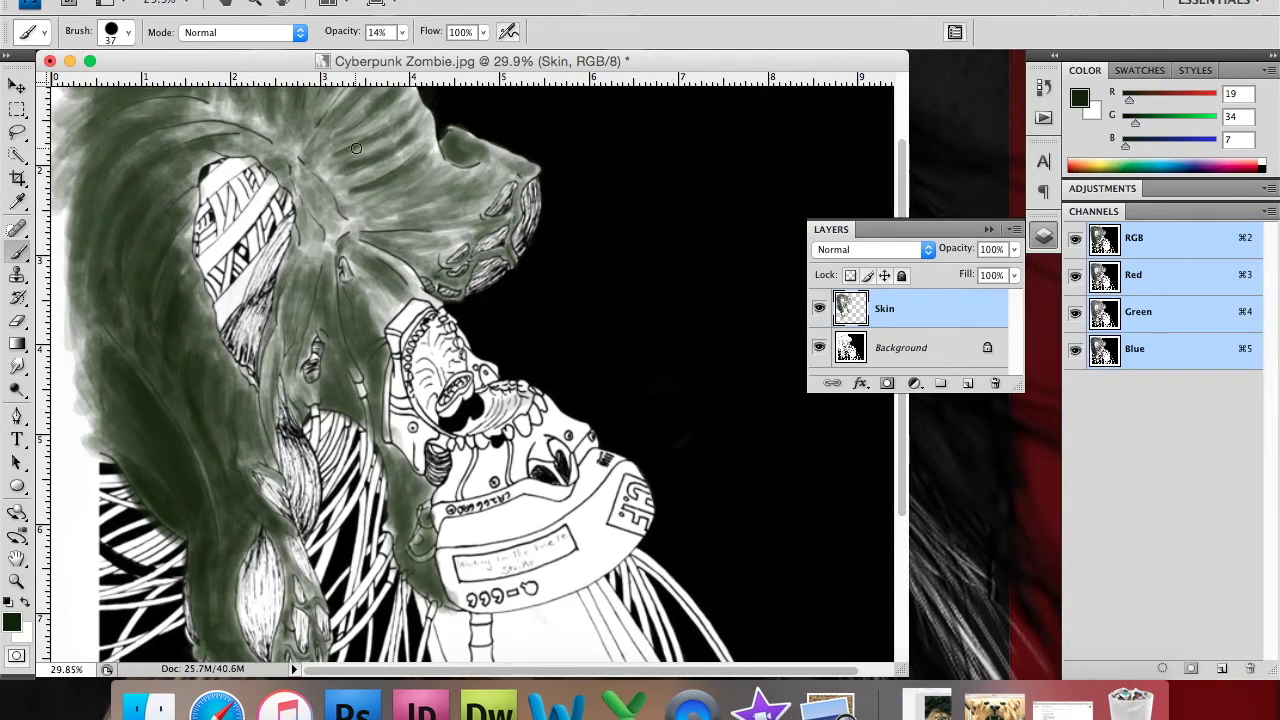
{"action": "mouse_move", "coordinate": [348, 385]}
{"action": "left_mouse_down"}
{"action": "mouse_move", "coordinate": [362, 425]}
{"action": "mouse_move", "coordinate": [322, 365]}
{"action": "left_mouse_up"}
{"action": "mouse_move", "coordinate": [380, 432]}
{"action": "left_mouse_down"}
{"action": "mouse_move", "coordinate": [390, 485]}
{"action": "mouse_move", "coordinate": [400, 470]}
{"action": "mouse_move", "coordinate": [405, 565]}
{"action": "mouse_move", "coordinate": [455, 610]}
{"action": "mouse_move", "coordinate": [420, 545]}
{"action": "mouse_move", "coordinate": [420, 512]}
{"action": "mouse_move", "coordinate": [427, 522]}
{"action": "mouse_move", "coordinate": [405, 500]}
{"action": "mouse_move", "coordinate": [414, 482]}
{"action": "left_mouse_up"}
{"action": "left_click_drag", "start_coordinate": [410, 552], "coordinate": [406, 540]}
Step: Add fine dark strokes along the helmet edge with a 10 px brush
{"action": "key", "text": "bracketleft"}
{"action": "key", "text": "bracketleft"}
{"action": "key", "text": "bracketleft"}
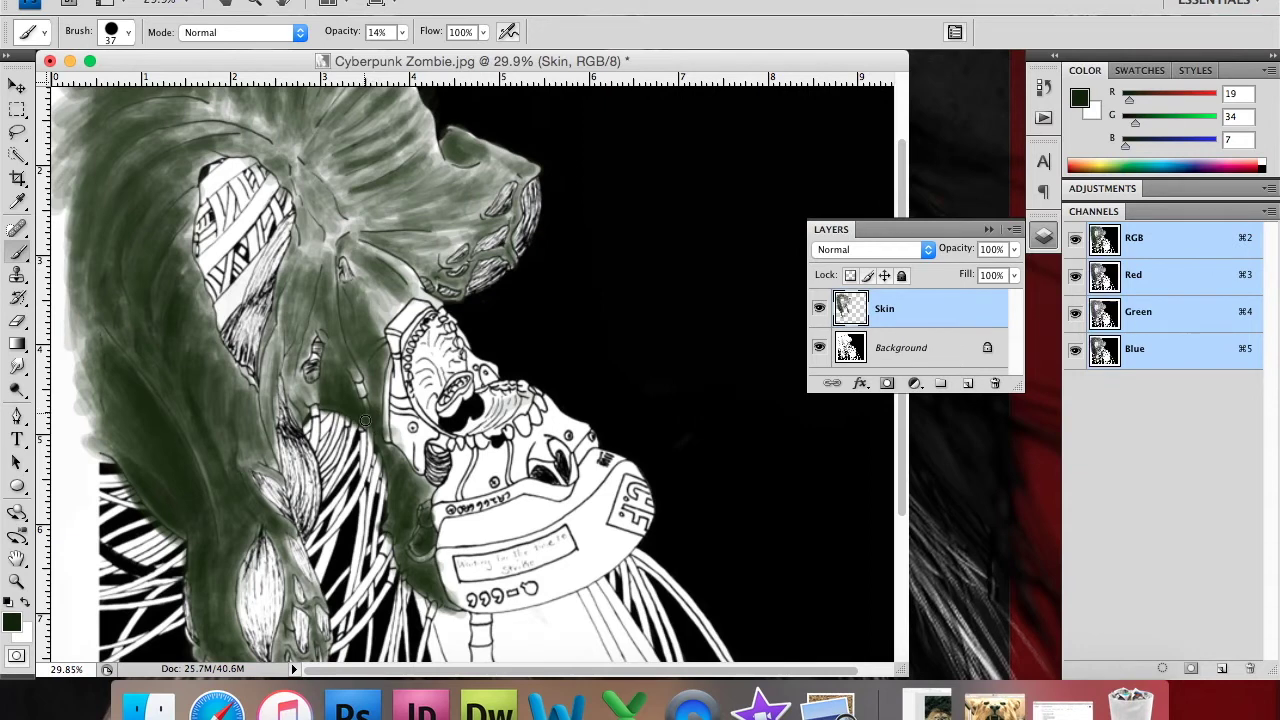
{"action": "right_click", "coordinate": [379, 402]}
{"action": "key", "text": "Return"}
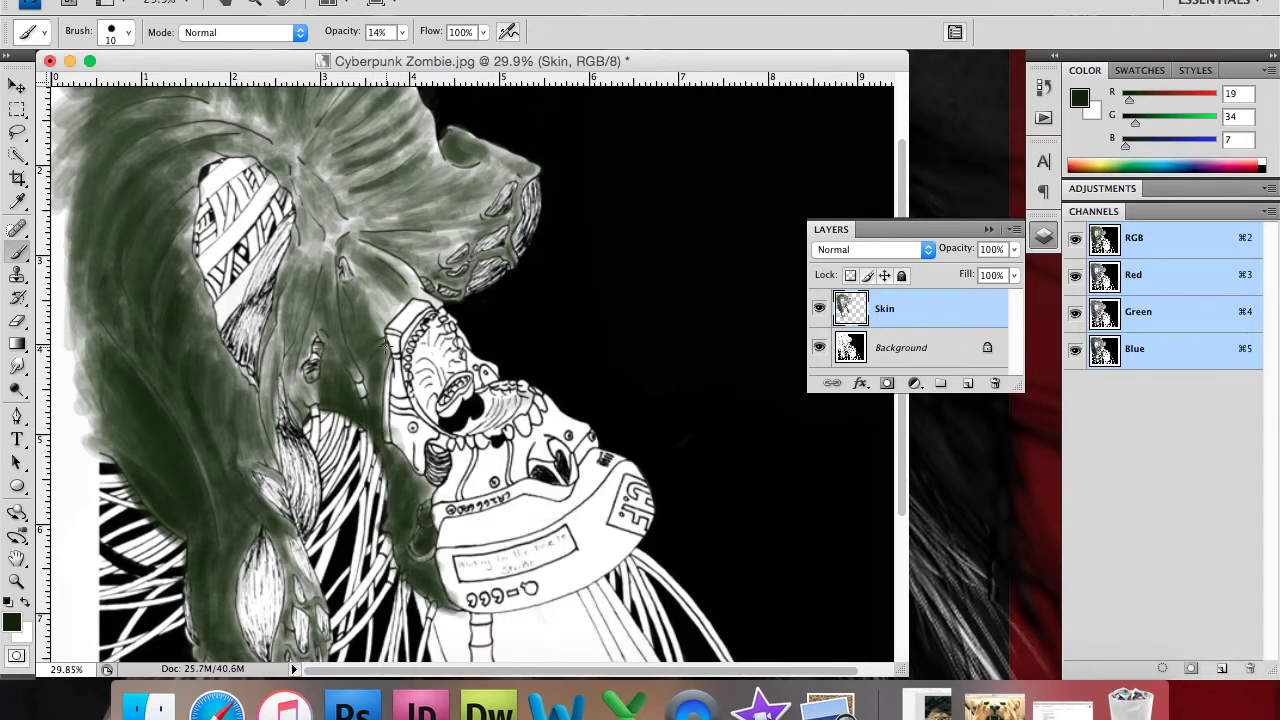
{"action": "mouse_move", "coordinate": [378, 338]}
{"action": "left_mouse_down"}
{"action": "mouse_move", "coordinate": [386, 384]}
{"action": "mouse_move", "coordinate": [388, 362]}
{"action": "left_mouse_up"}
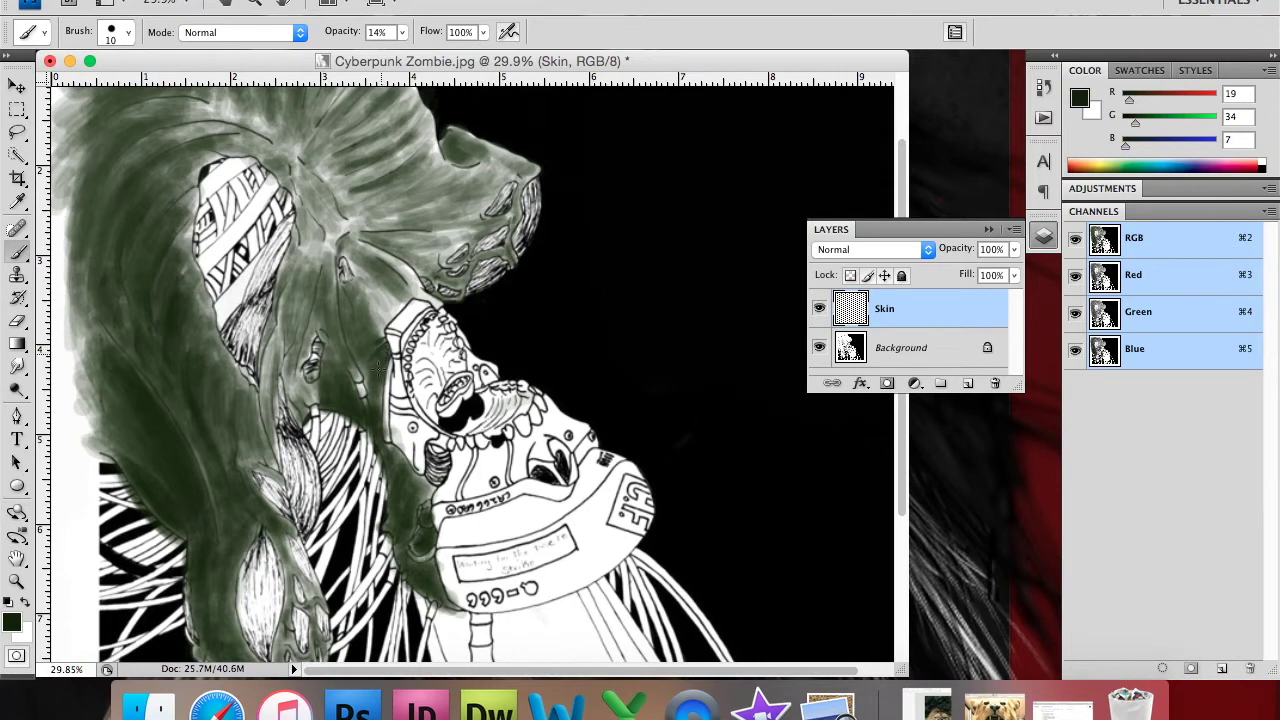
Step: Add faint dark green strokes through the hair with a 17 px brush
{"action": "right_click", "coordinate": [350, 382]}
{"action": "key", "text": "Return"}
{"action": "left_click_drag", "start_coordinate": [361, 328], "coordinate": [347, 307]}
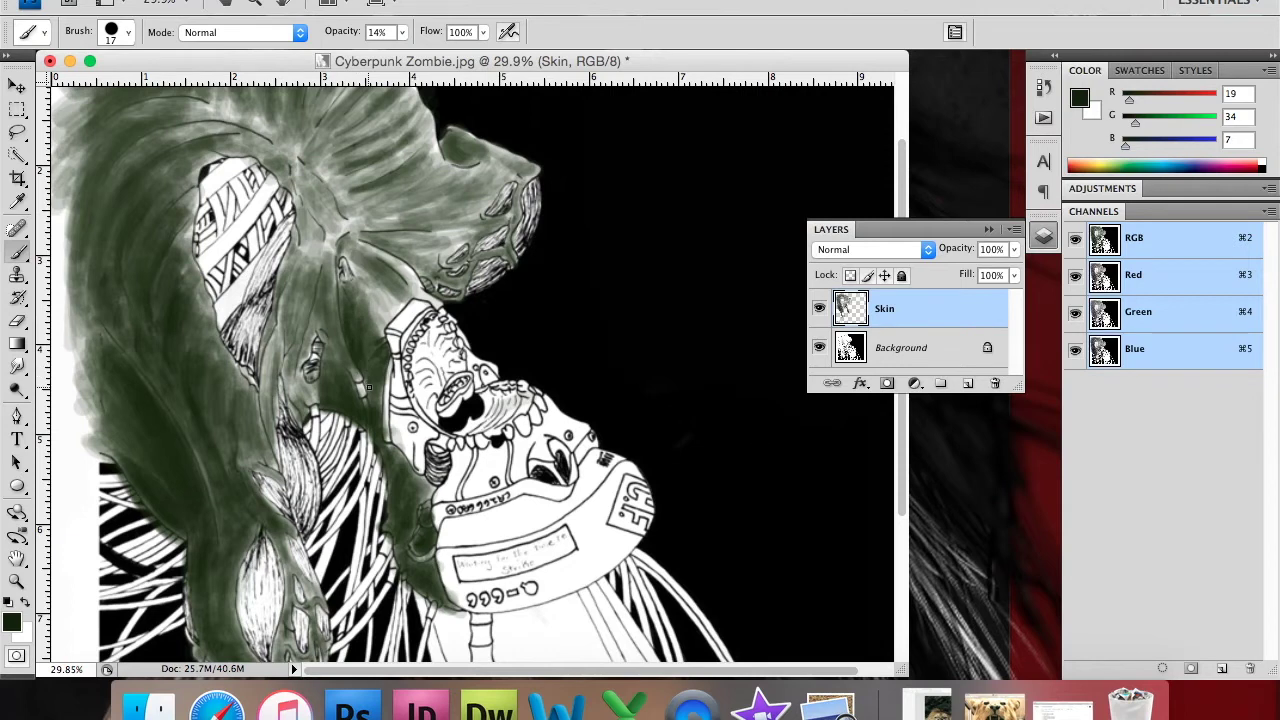
{"action": "left_click_drag", "start_coordinate": [341, 296], "coordinate": [339, 250]}
{"action": "mouse_move", "coordinate": [258, 382]}
{"action": "left_mouse_down"}
{"action": "mouse_move", "coordinate": [266, 427]}
{"action": "mouse_move", "coordinate": [231, 387]}
{"action": "left_mouse_up"}
{"action": "left_click_drag", "start_coordinate": [200, 313], "coordinate": [181, 361]}
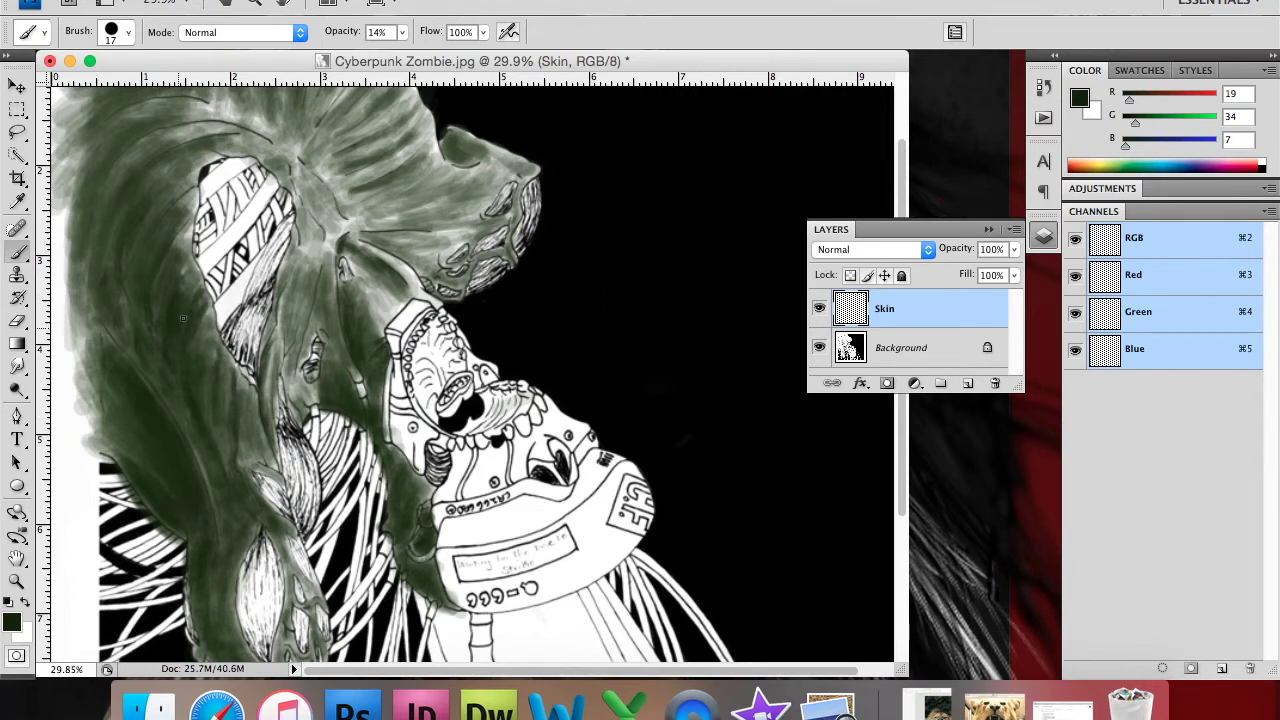
{"action": "left_click", "coordinate": [17, 321]}
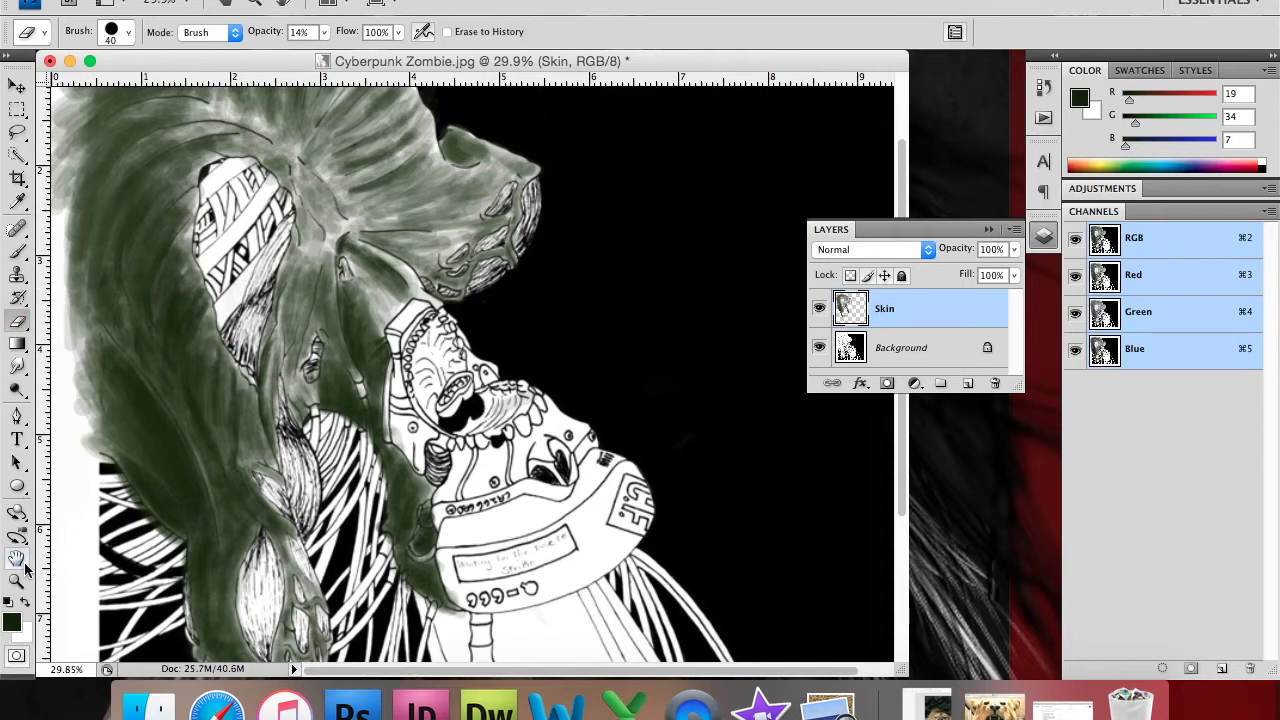
Step: Set the eraser to 4% opacity and faintly lighten the dark hair
{"action": "left_click_drag", "start_coordinate": [324, 32], "coordinate": [314, 44]}
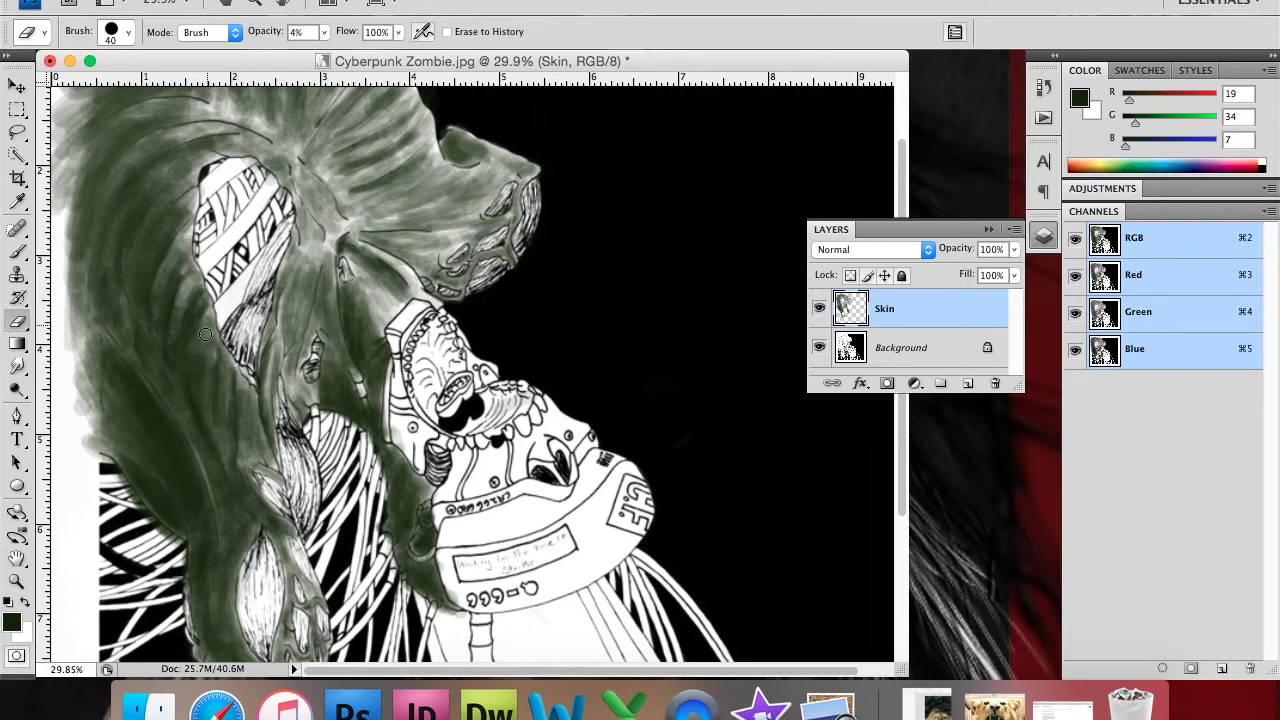
{"action": "mouse_move", "coordinate": [172, 214]}
{"action": "left_mouse_down"}
{"action": "mouse_move", "coordinate": [147, 258]}
{"action": "mouse_move", "coordinate": [178, 250]}
{"action": "mouse_move", "coordinate": [150, 317]}
{"action": "left_mouse_up"}
{"action": "mouse_move", "coordinate": [169, 175]}
{"action": "left_mouse_down"}
{"action": "mouse_move", "coordinate": [145, 190]}
{"action": "mouse_move", "coordinate": [195, 155]}
{"action": "mouse_move", "coordinate": [174, 116]}
{"action": "mouse_move", "coordinate": [90, 200]}
{"action": "mouse_move", "coordinate": [160, 118]}
{"action": "left_mouse_up"}
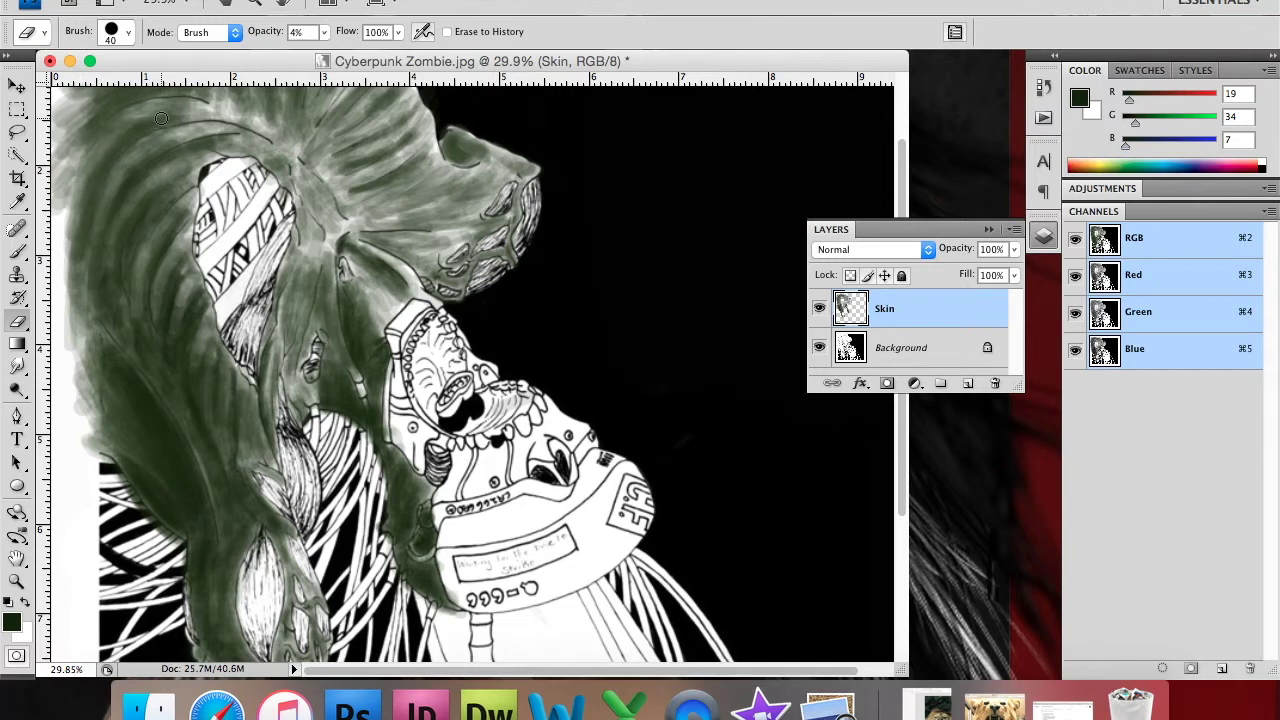
Step: Darken the hair strands at the top, middle and right edge with dark green
{"action": "left_click", "coordinate": [20, 250]}
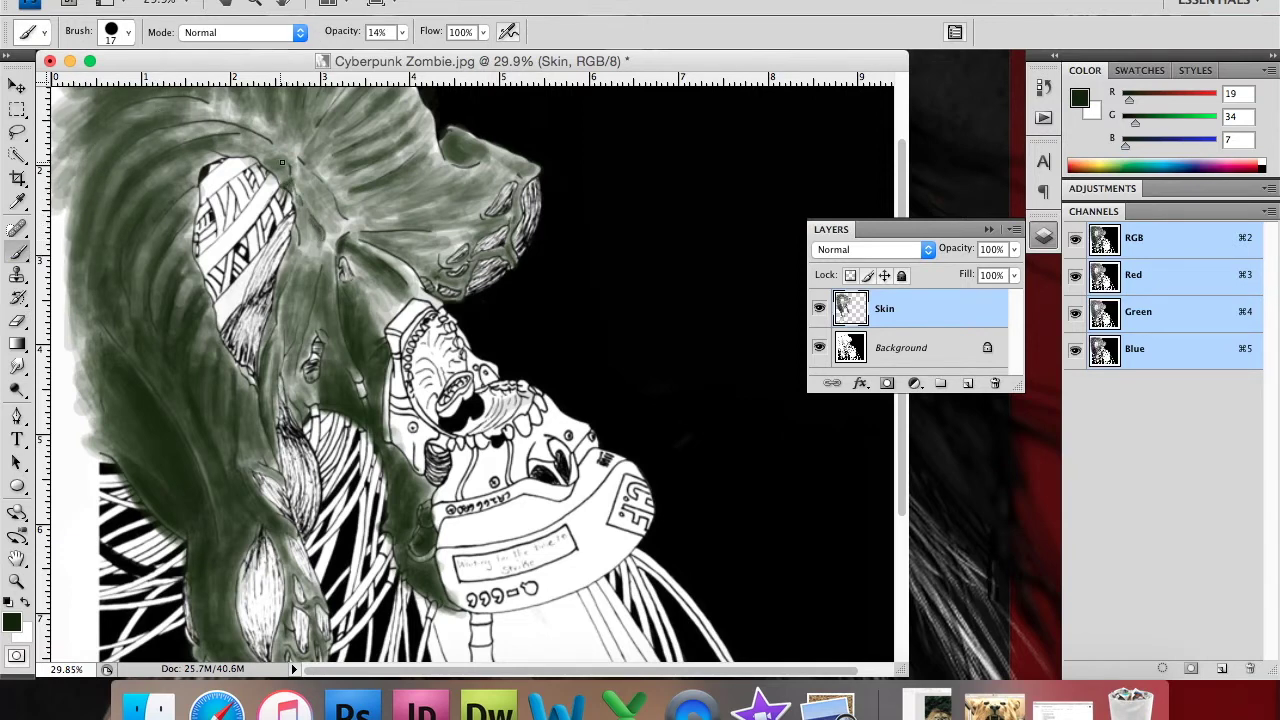
{"action": "left_click_drag", "start_coordinate": [264, 127], "coordinate": [160, 100]}
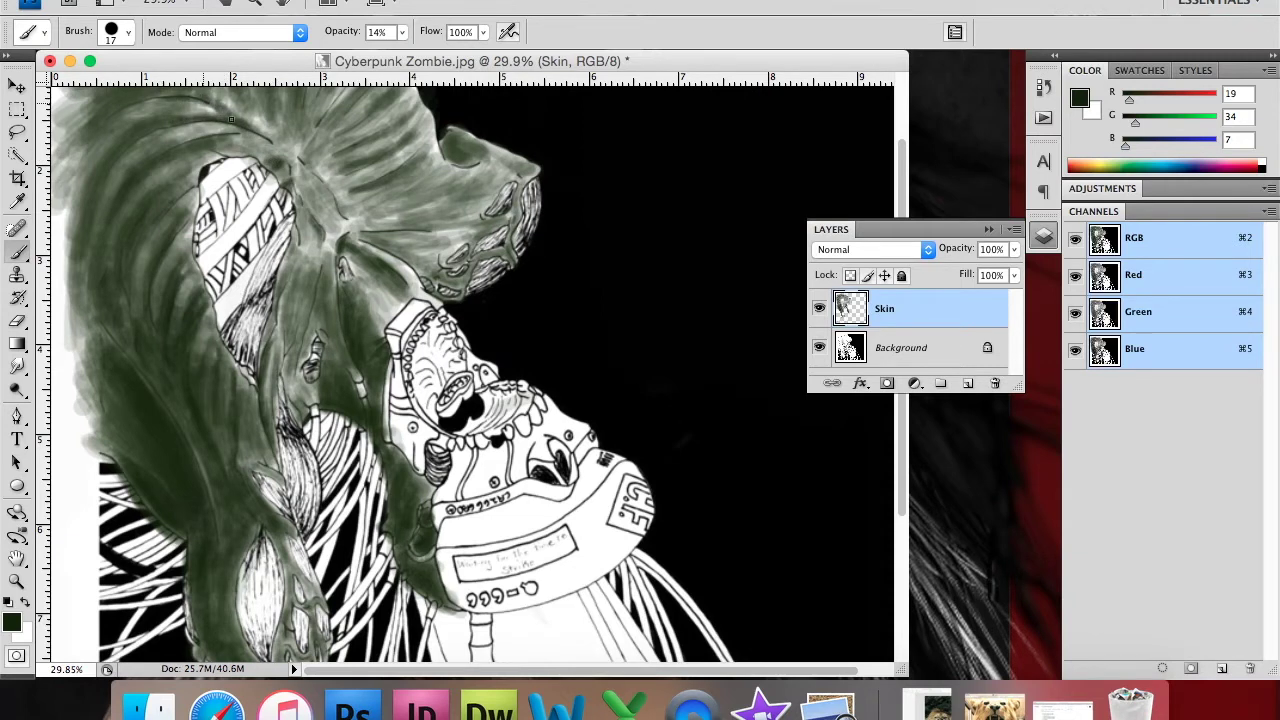
{"action": "mouse_move", "coordinate": [378, 115]}
{"action": "left_mouse_down"}
{"action": "mouse_move", "coordinate": [338, 136]}
{"action": "mouse_move", "coordinate": [386, 150]}
{"action": "left_mouse_up"}
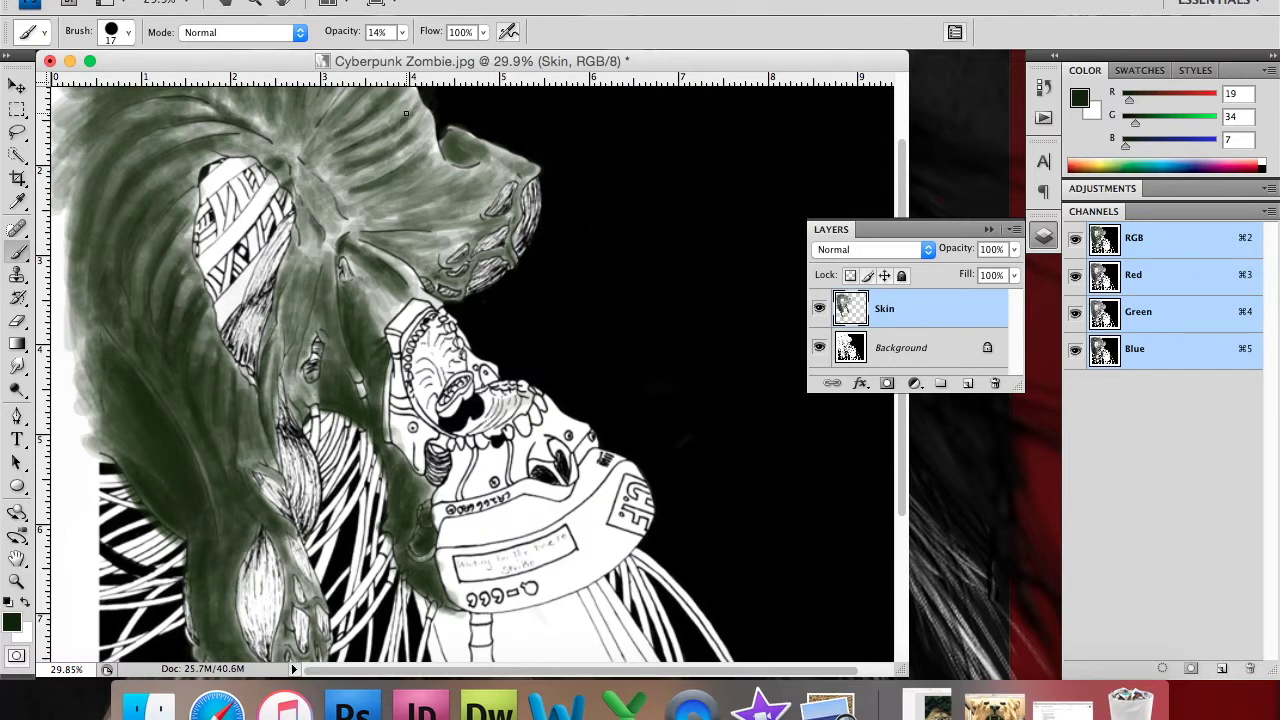
{"action": "mouse_move", "coordinate": [412, 100]}
{"action": "left_mouse_down"}
{"action": "mouse_move", "coordinate": [378, 130]}
{"action": "mouse_move", "coordinate": [372, 184]}
{"action": "mouse_move", "coordinate": [323, 157]}
{"action": "left_mouse_up"}
{"action": "left_click_drag", "start_coordinate": [446, 140], "coordinate": [476, 148]}
{"action": "mouse_move", "coordinate": [409, 219]}
{"action": "left_mouse_down"}
{"action": "mouse_move", "coordinate": [456, 198]}
{"action": "mouse_move", "coordinate": [392, 200]}
{"action": "mouse_move", "coordinate": [422, 238]}
{"action": "mouse_move", "coordinate": [412, 282]}
{"action": "mouse_move", "coordinate": [440, 305]}
{"action": "left_mouse_up"}
{"action": "left_click_drag", "start_coordinate": [362, 235], "coordinate": [410, 265]}
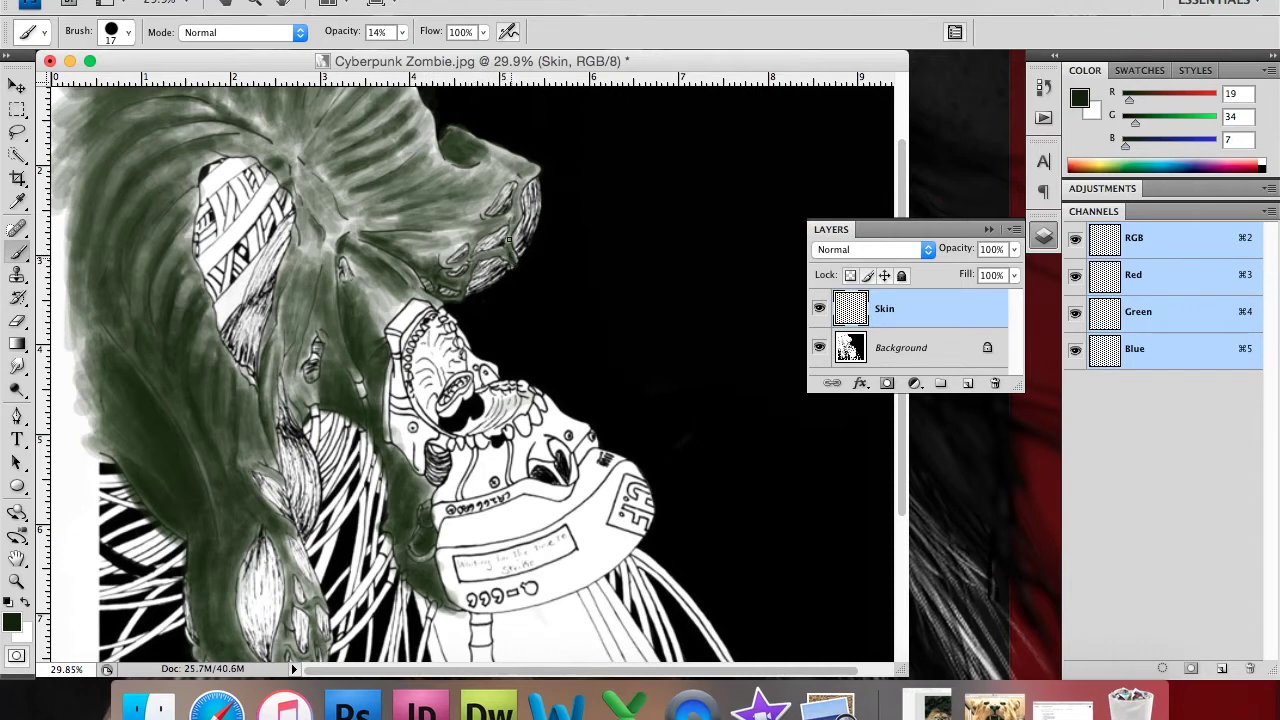
{"action": "mouse_move", "coordinate": [518, 216]}
{"action": "left_mouse_down"}
{"action": "mouse_move", "coordinate": [513, 240]}
{"action": "mouse_move", "coordinate": [537, 175]}
{"action": "mouse_move", "coordinate": [480, 244]}
{"action": "mouse_move", "coordinate": [520, 266]}
{"action": "left_mouse_up"}
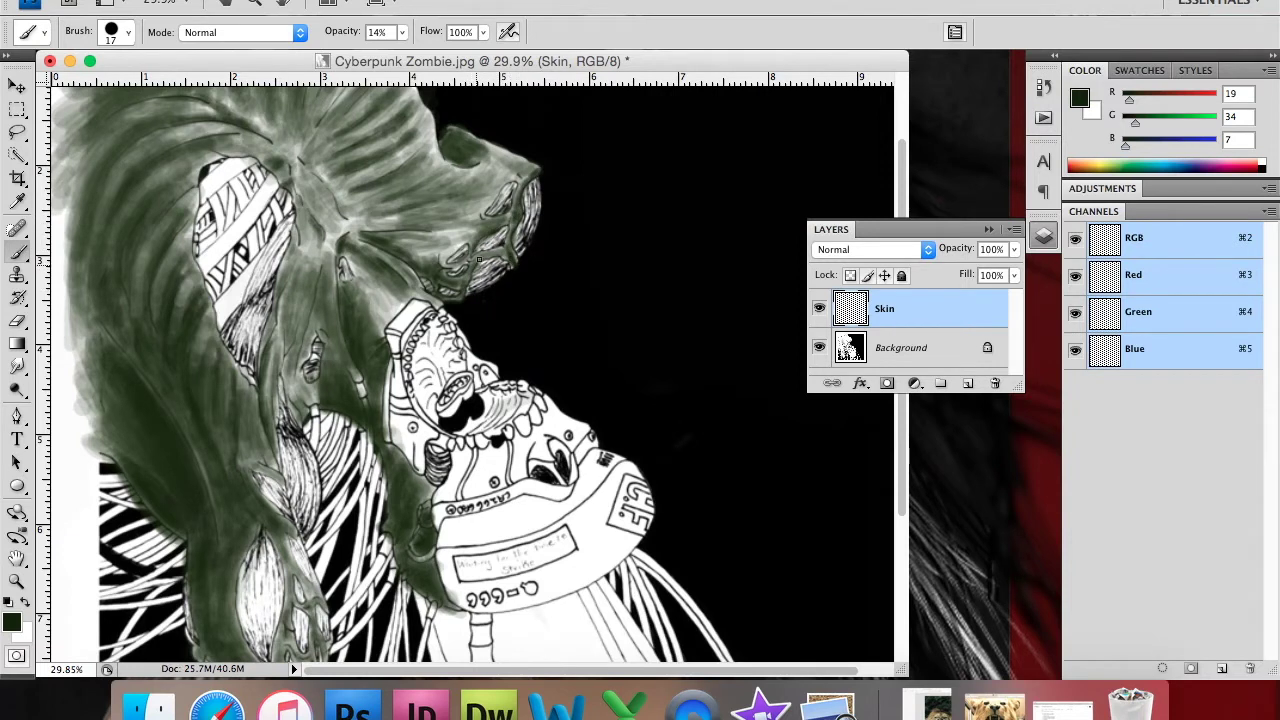
{"action": "key", "text": "e"}
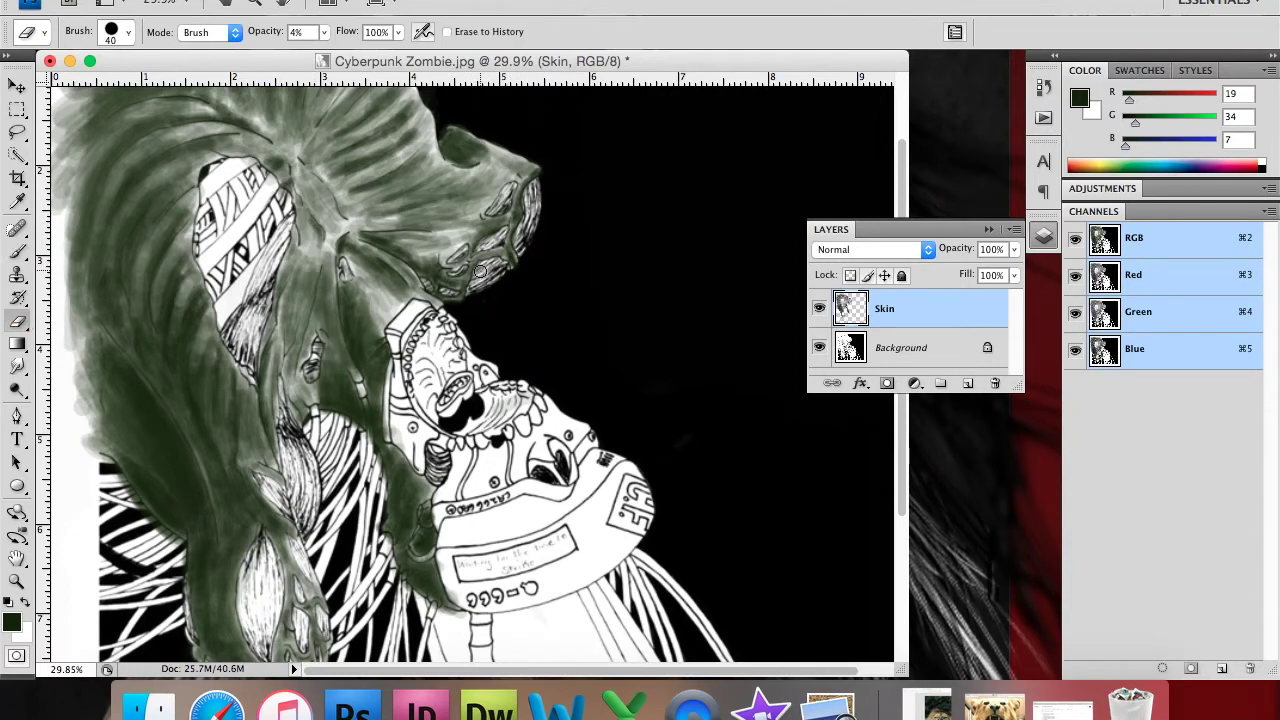
Step: Faintly erase along the hair edge, then set the eraser to 47% opacity and 27 px
{"action": "left_click_drag", "start_coordinate": [500, 272], "coordinate": [493, 268]}
{"action": "right_click", "coordinate": [545, 245]}
{"action": "left_click", "coordinate": [500, 205]}
{"action": "left_click_drag", "start_coordinate": [498, 206], "coordinate": [502, 204]}
{"action": "left_click_drag", "start_coordinate": [323, 32], "coordinate": [377, 61]}
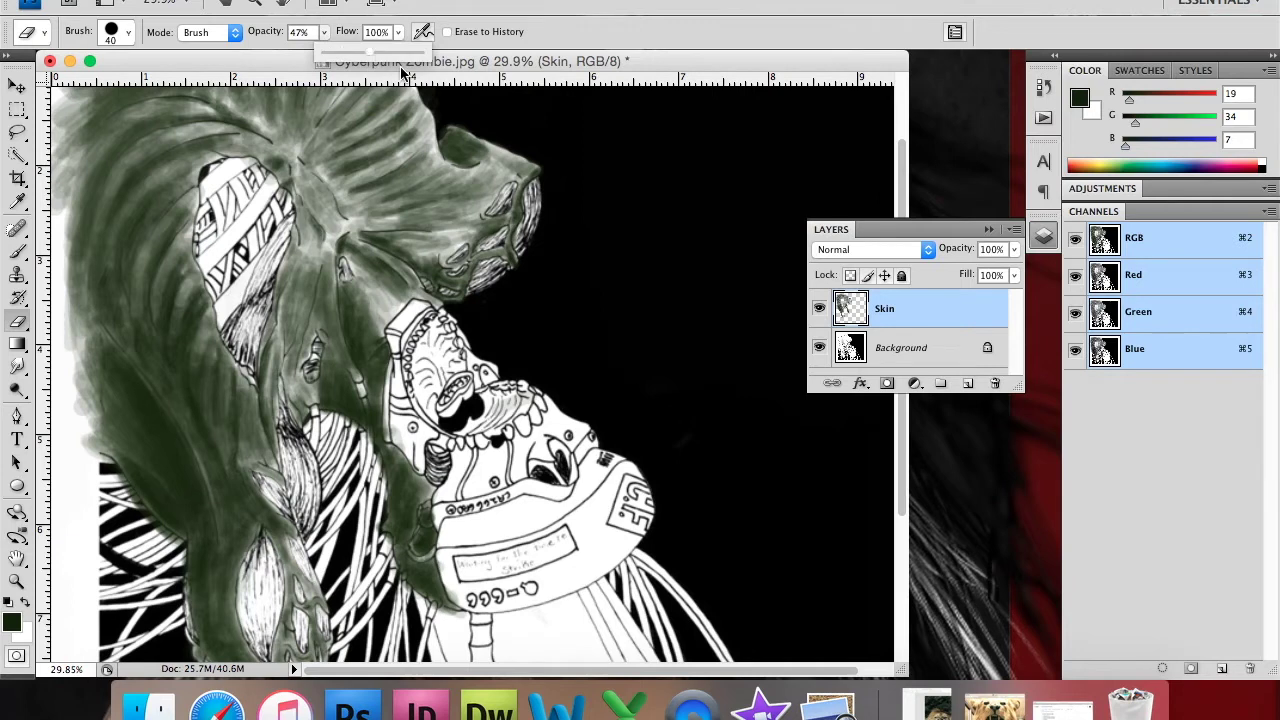
{"action": "right_click", "coordinate": [500, 208]}
{"action": "left_click_drag", "start_coordinate": [559, 244], "coordinate": [548, 244]}
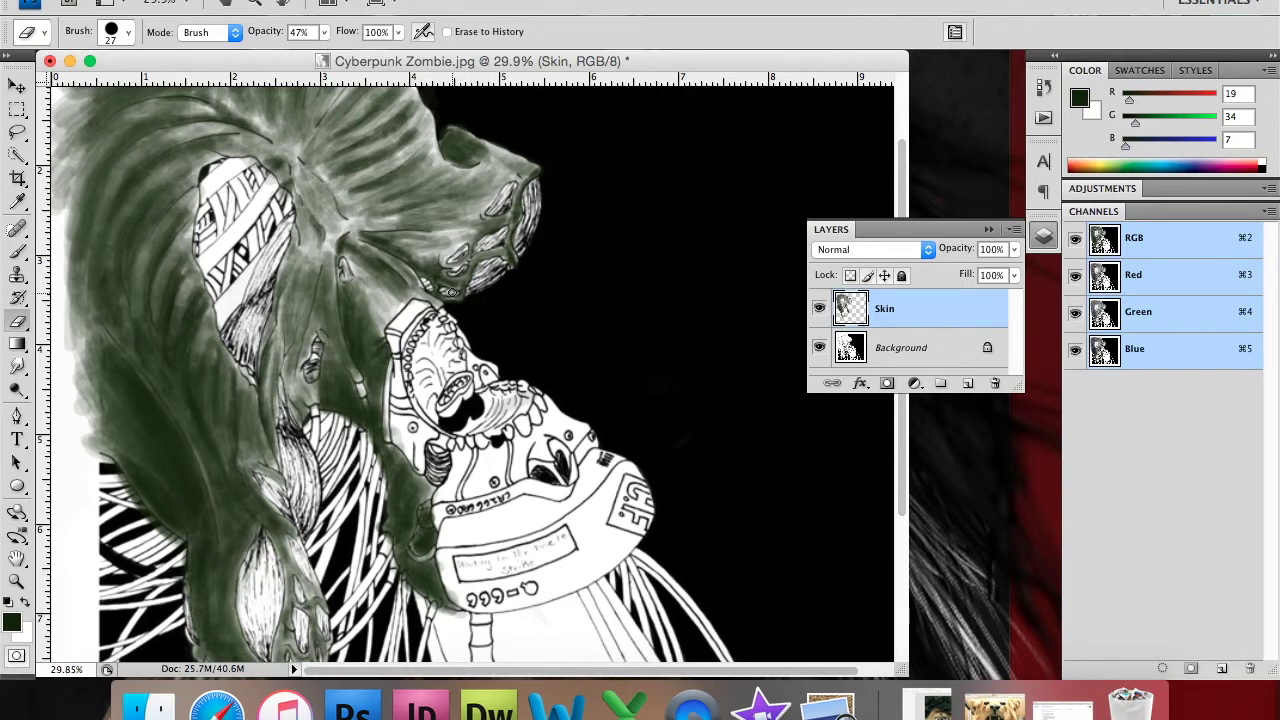
Step: Erase small dabs of green skin, enlarging the eraser to 46 px
{"action": "left_click", "coordinate": [310, 370]}
{"action": "left_click_drag", "start_coordinate": [263, 487], "coordinate": [286, 503]}
{"action": "right_click", "coordinate": [284, 425]}
{"action": "left_click_drag", "start_coordinate": [360, 440], "coordinate": [385, 440]}
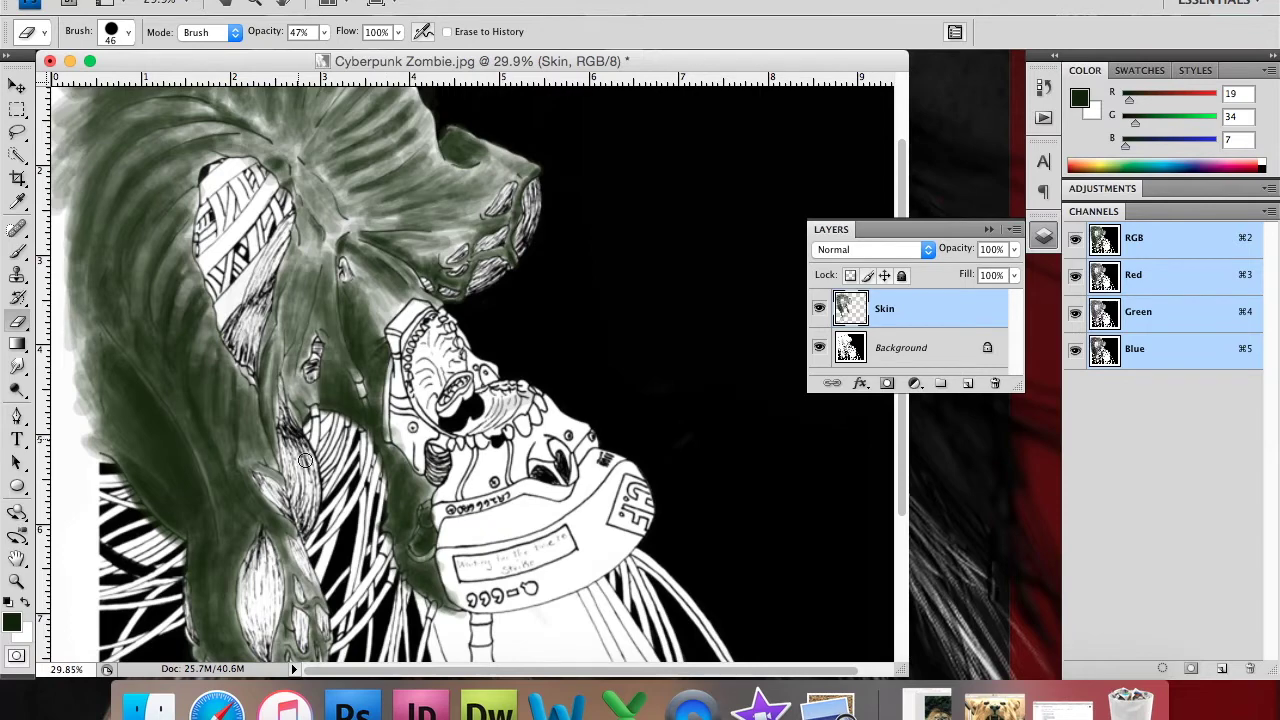
{"action": "scroll", "coordinate": [905, 217], "scroll_direction": "down", "scroll_amount": 2}
{"action": "scroll", "coordinate": [905, 217], "scroll_direction": "down", "scroll_amount": 2}
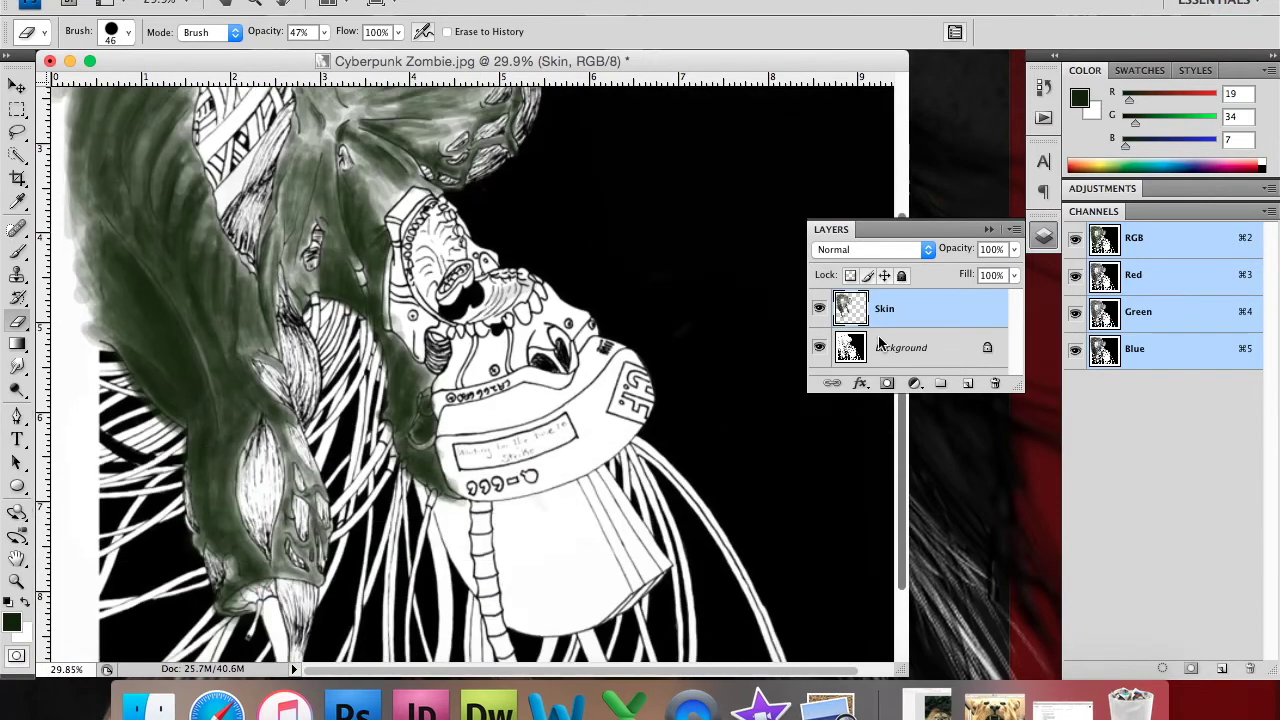
Step: Lighten a small green patch with a 20 px eraser, then lower eraser opacity to 7%
{"action": "right_click", "coordinate": [236, 456]}
{"action": "left_click_drag", "start_coordinate": [263, 438], "coordinate": [245, 438]}
{"action": "key", "text": "Return"}
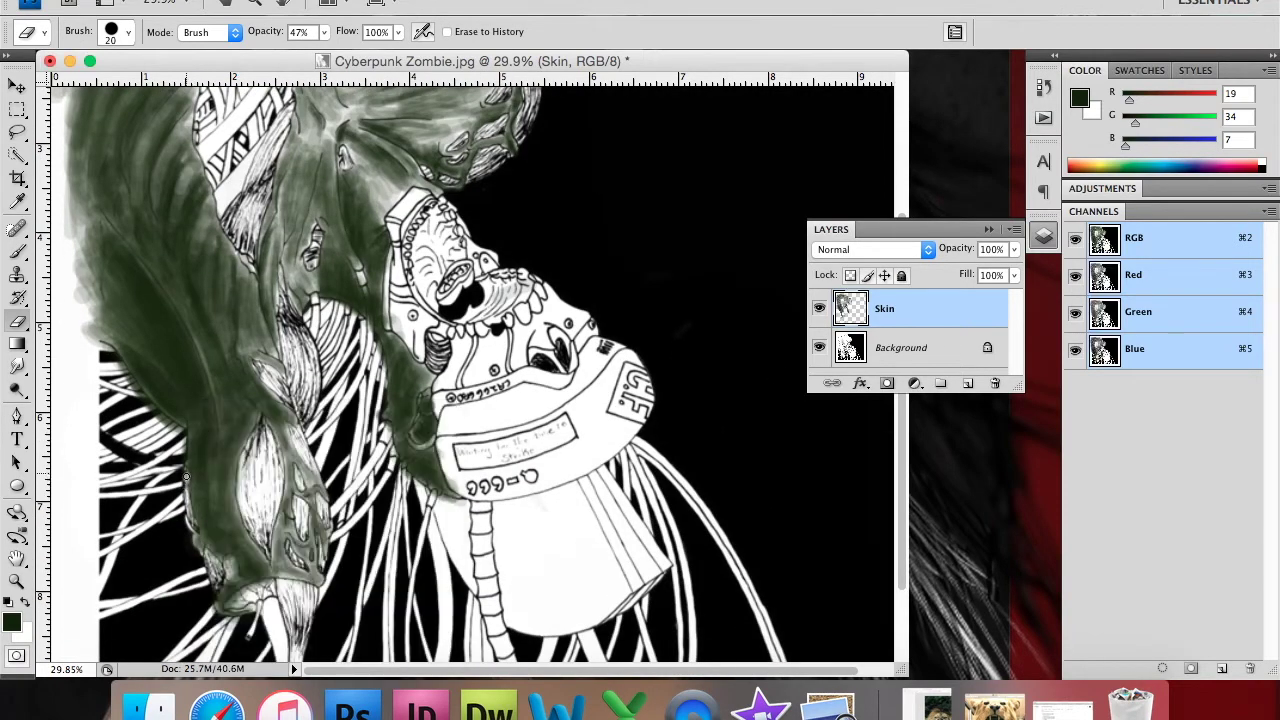
{"action": "left_click_drag", "start_coordinate": [207, 562], "coordinate": [232, 575]}
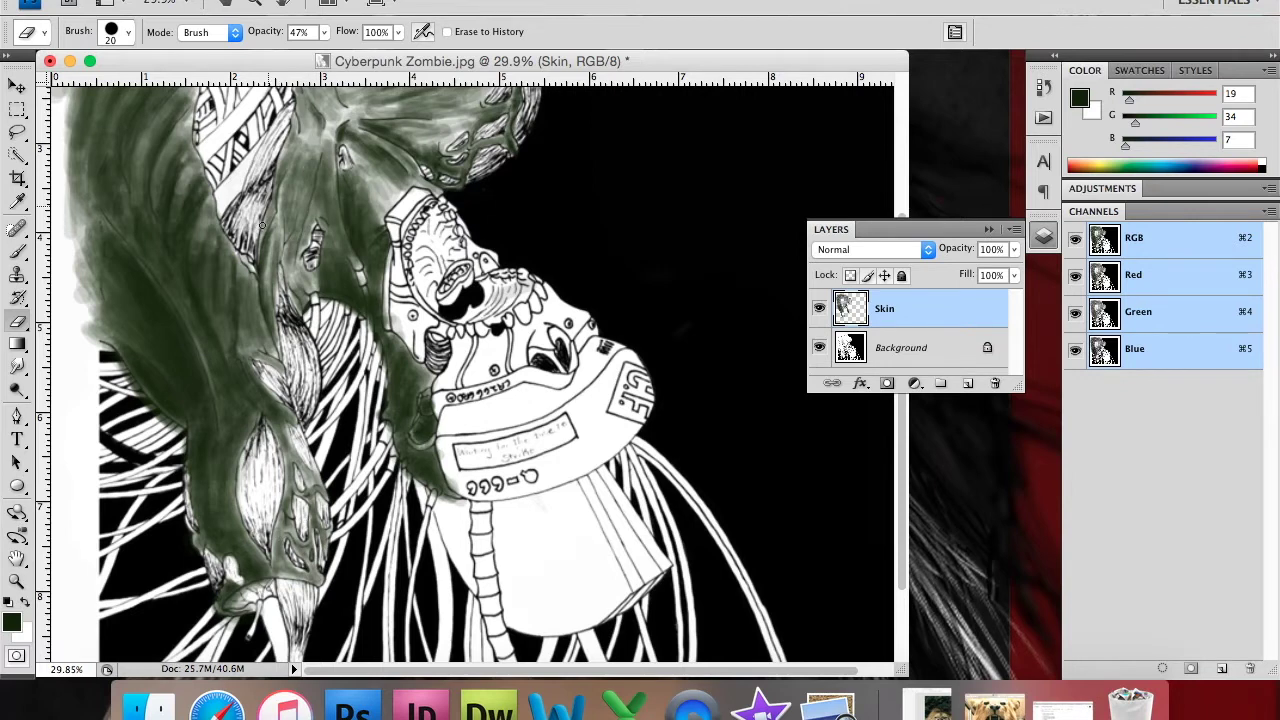
{"action": "left_click_drag", "start_coordinate": [323, 32], "coordinate": [288, 60]}
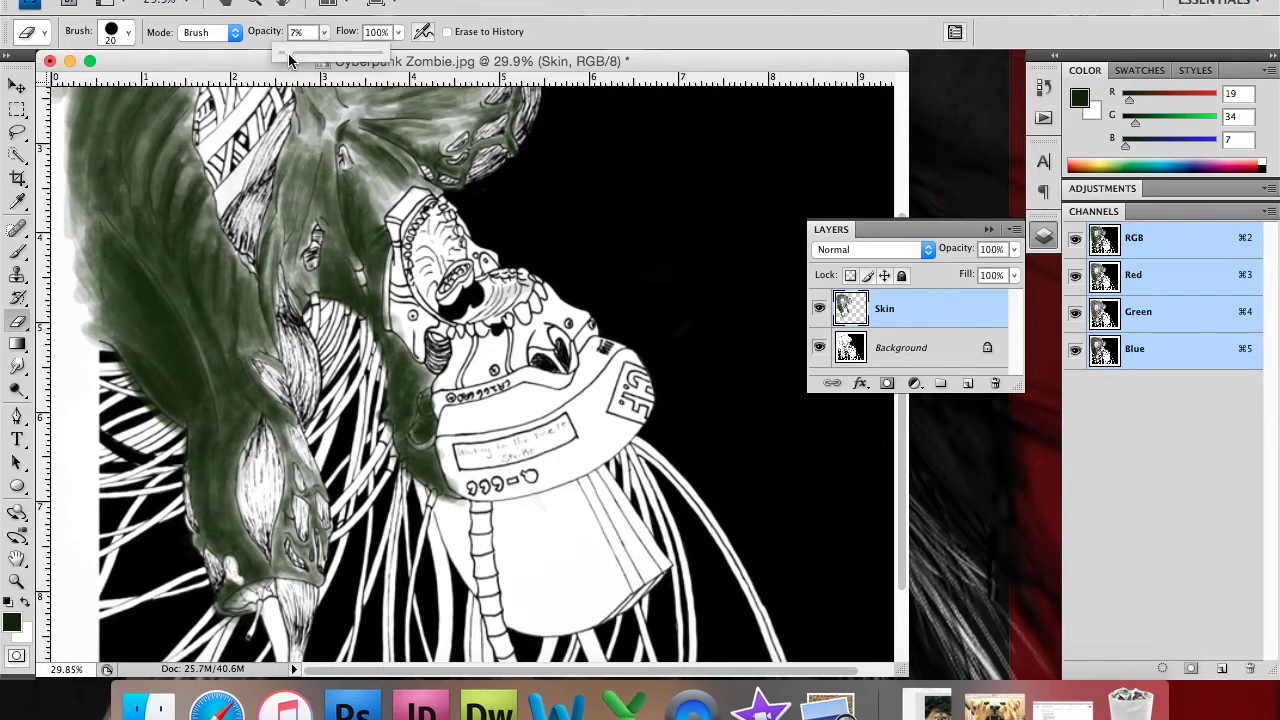
{"action": "left_click", "coordinate": [424, 440]}
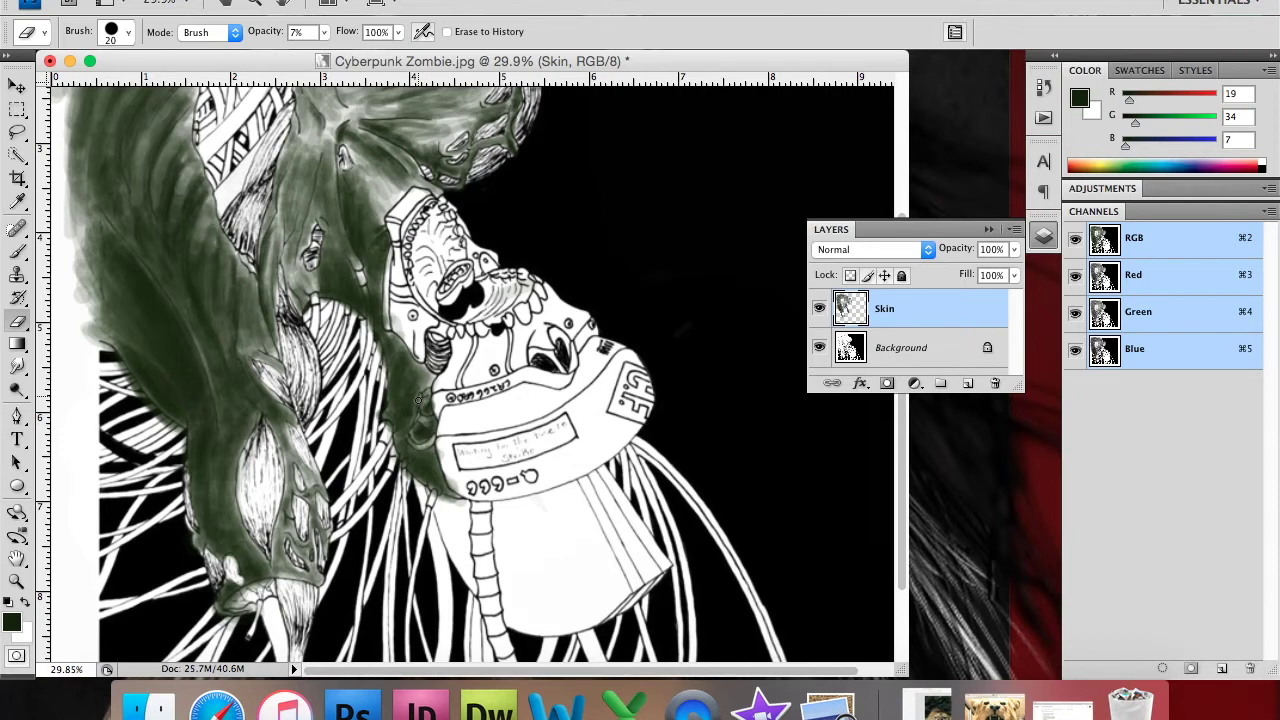
{"action": "left_click", "coordinate": [20, 252]}
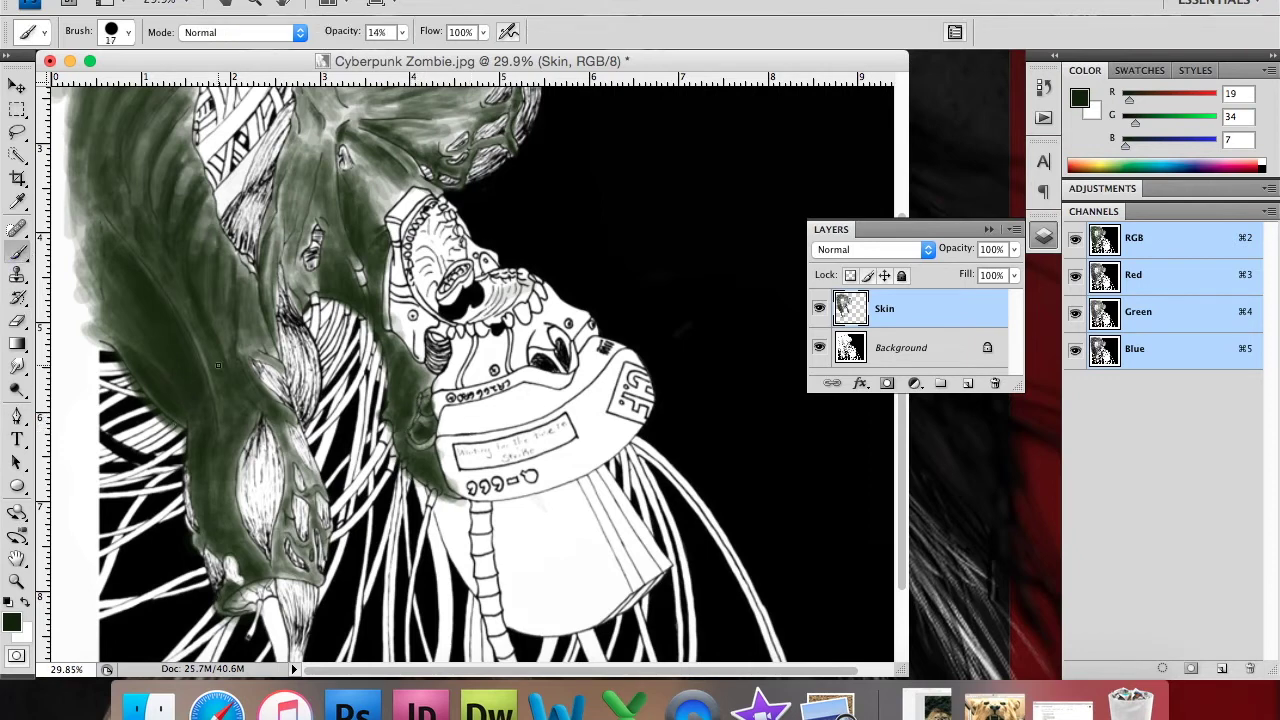
Step: Paint darker green down the left figure's lower strands with a 27 px brush
{"action": "right_click", "coordinate": [309, 326]}
{"action": "type", "text": "27"}
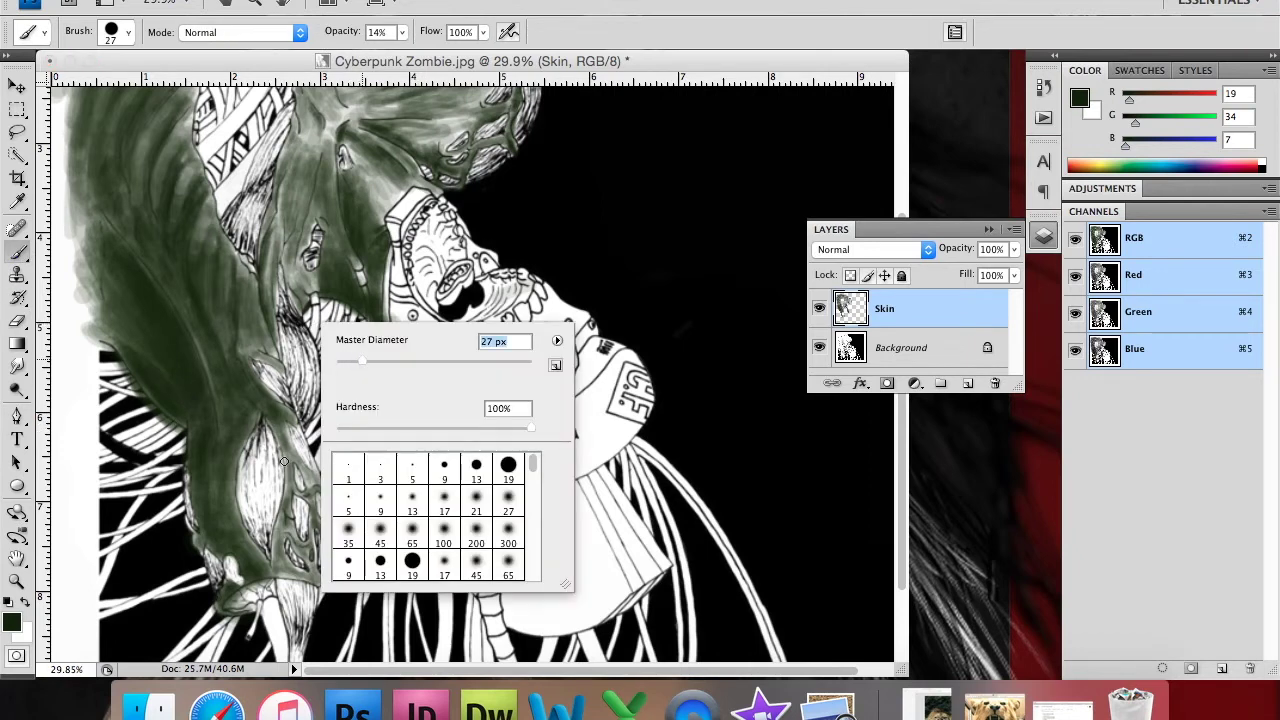
{"action": "key", "text": "Return"}
{"action": "mouse_move", "coordinate": [280, 434]}
{"action": "left_mouse_down"}
{"action": "mouse_move", "coordinate": [276, 557]}
{"action": "mouse_move", "coordinate": [311, 576]}
{"action": "left_mouse_up"}
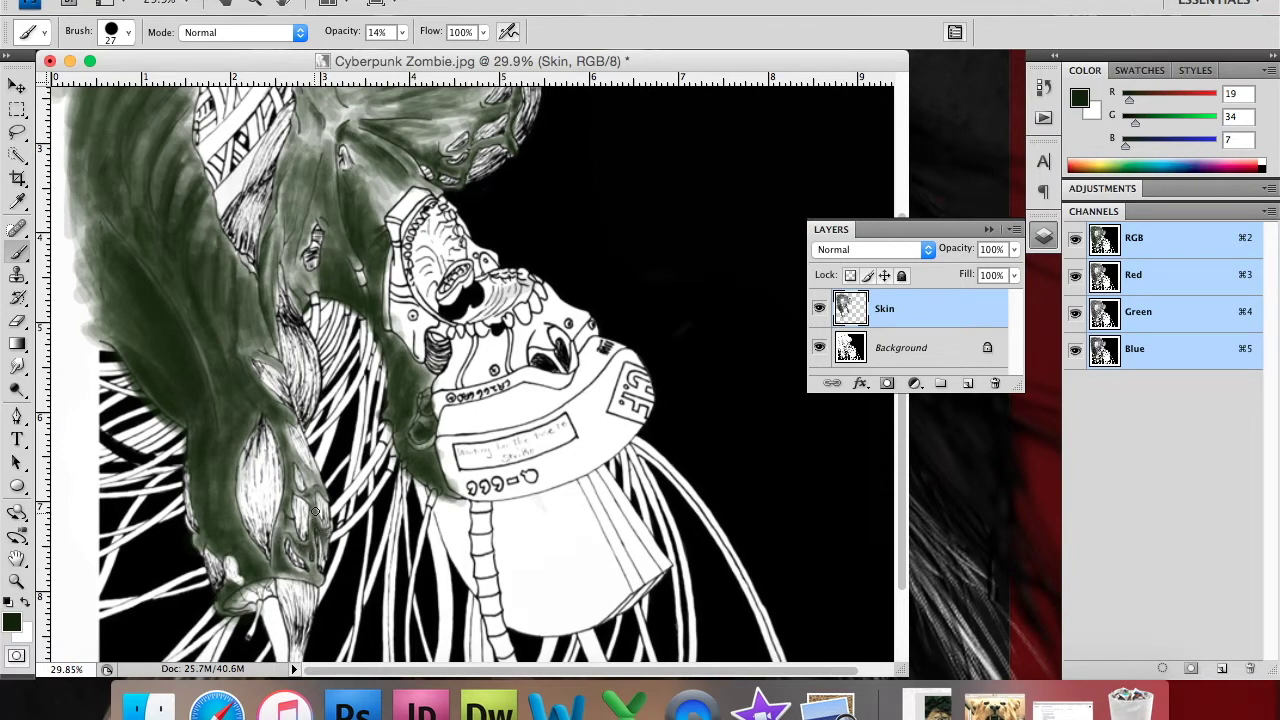
{"action": "mouse_move", "coordinate": [310, 501]}
{"action": "left_mouse_down"}
{"action": "mouse_move", "coordinate": [304, 462]}
{"action": "mouse_move", "coordinate": [314, 500]}
{"action": "left_mouse_up"}
{"action": "left_click_drag", "start_coordinate": [270, 570], "coordinate": [311, 581]}
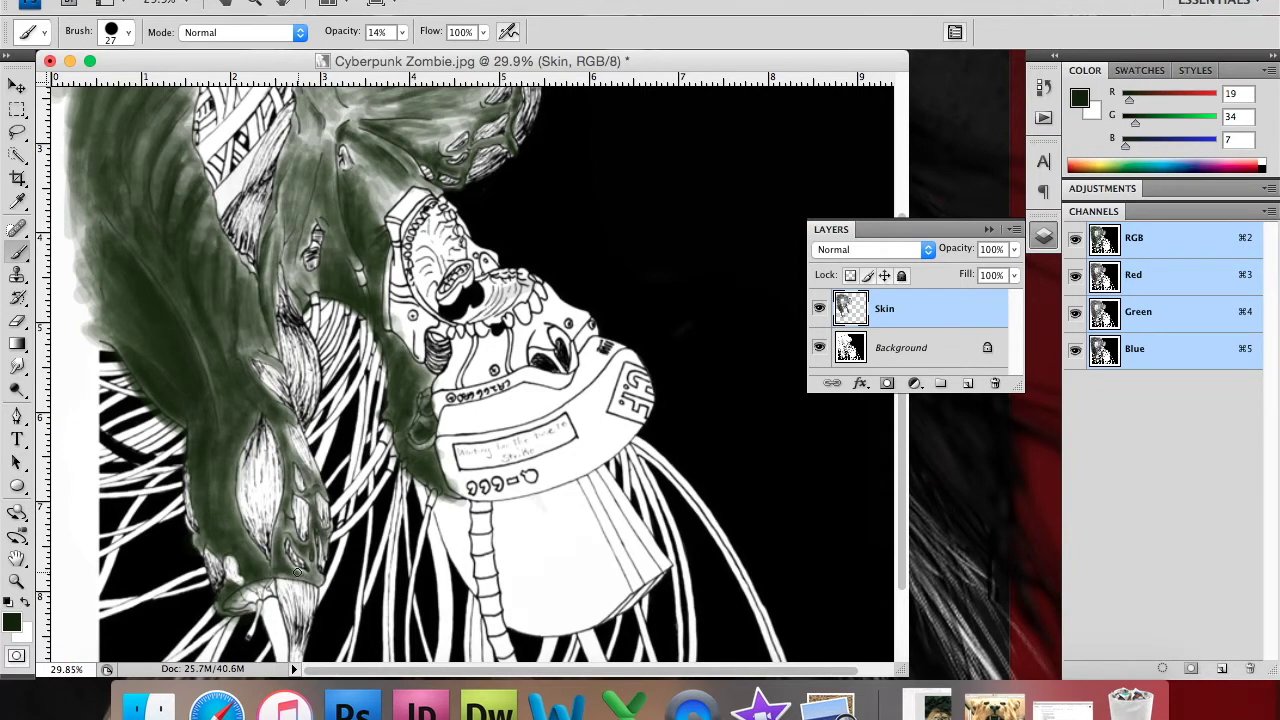
Step: Set the foreground to a darker green (10, 18, 3)
{"action": "left_click", "coordinate": [12, 622]}
{"action": "left_click", "coordinate": [514, 414]}
{"action": "key", "text": "Return"}
{"action": "right_click", "coordinate": [537, 300]}
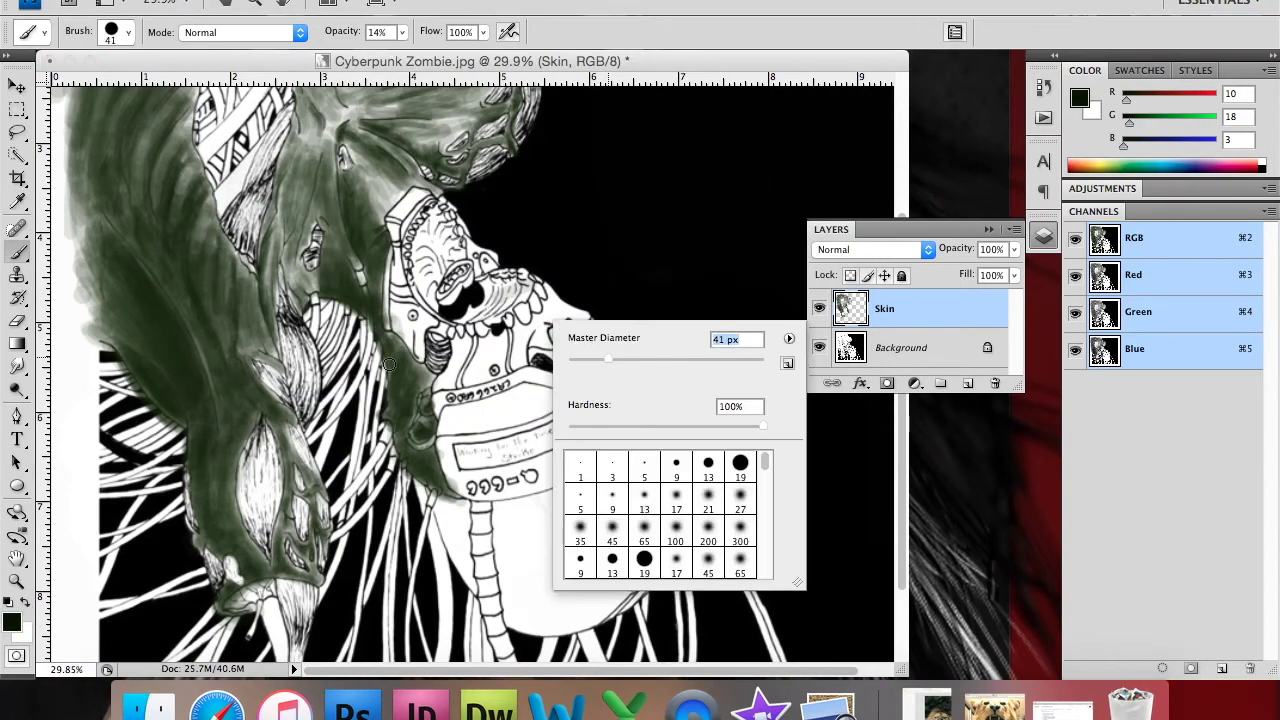
{"action": "key", "text": "Return"}
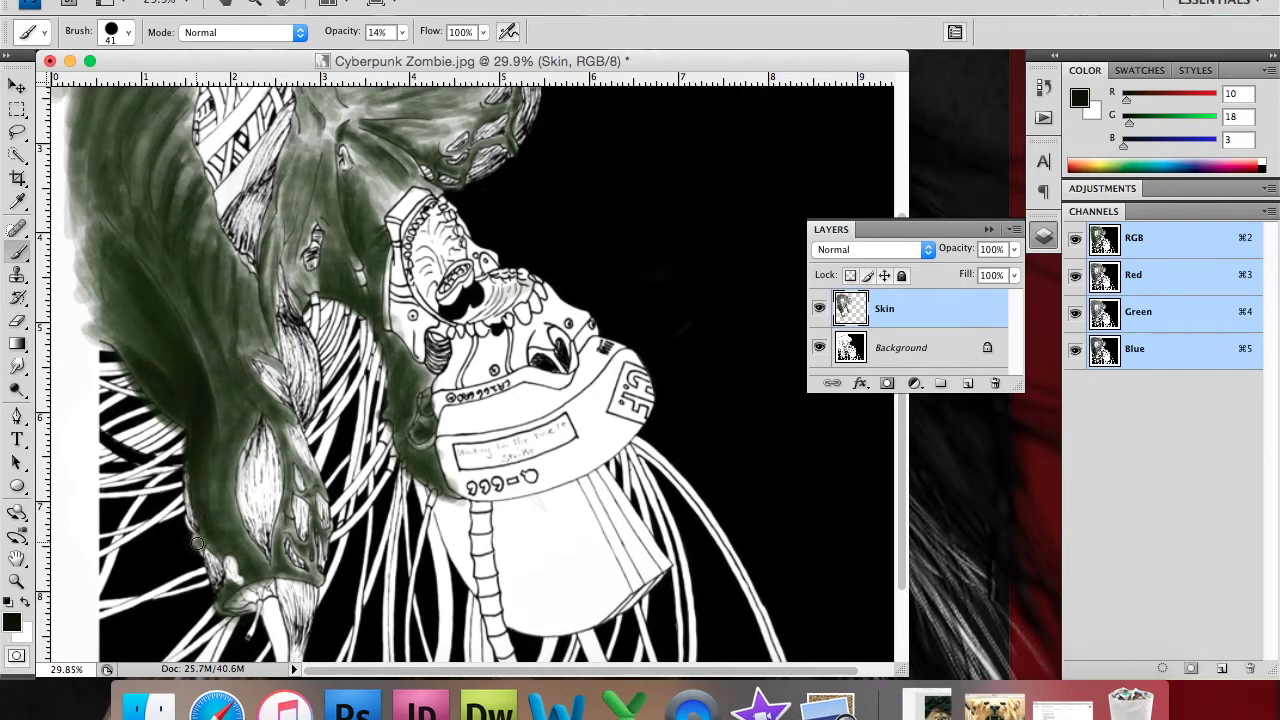
Step: Shade the lower-left of the figure and the strands near the tubes dark green
{"action": "left_click_drag", "start_coordinate": [200, 549], "coordinate": [230, 609]}
{"action": "mouse_move", "coordinate": [237, 548]}
{"action": "left_mouse_down"}
{"action": "mouse_move", "coordinate": [220, 500]}
{"action": "mouse_move", "coordinate": [250, 570]}
{"action": "left_mouse_up"}
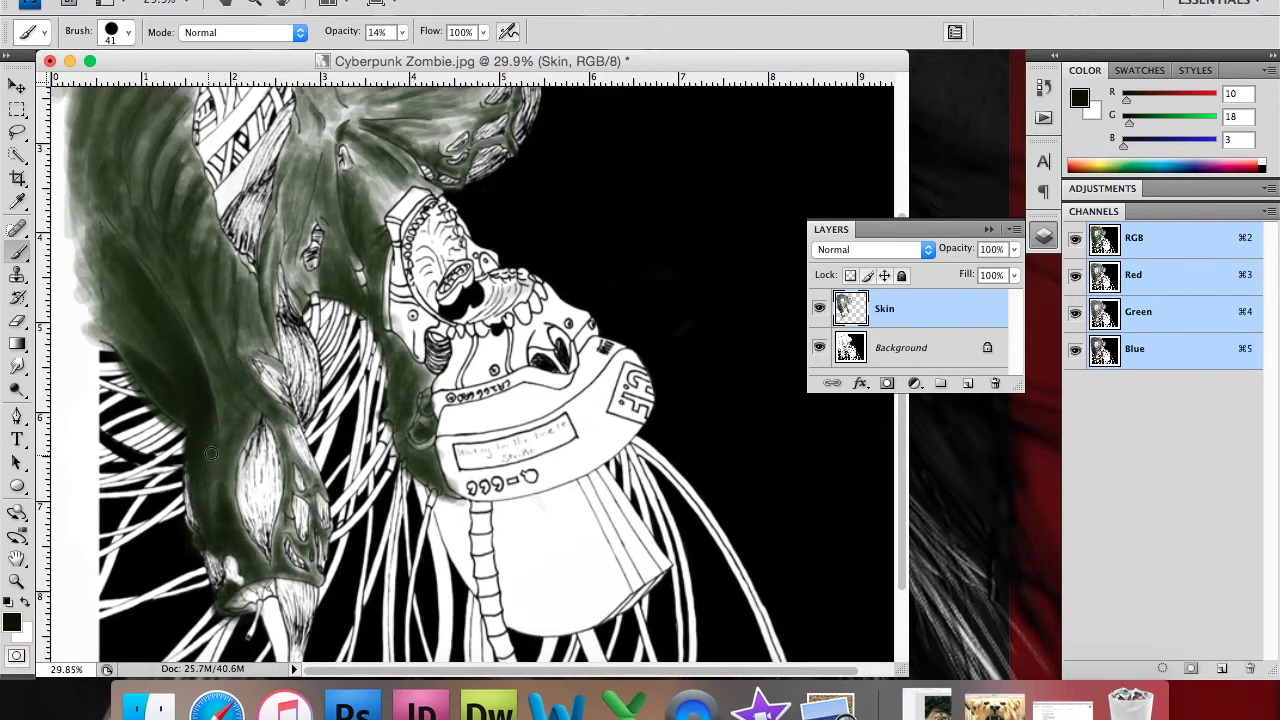
{"action": "left_click_drag", "start_coordinate": [225, 454], "coordinate": [221, 383]}
{"action": "left_click_drag", "start_coordinate": [265, 420], "coordinate": [290, 520]}
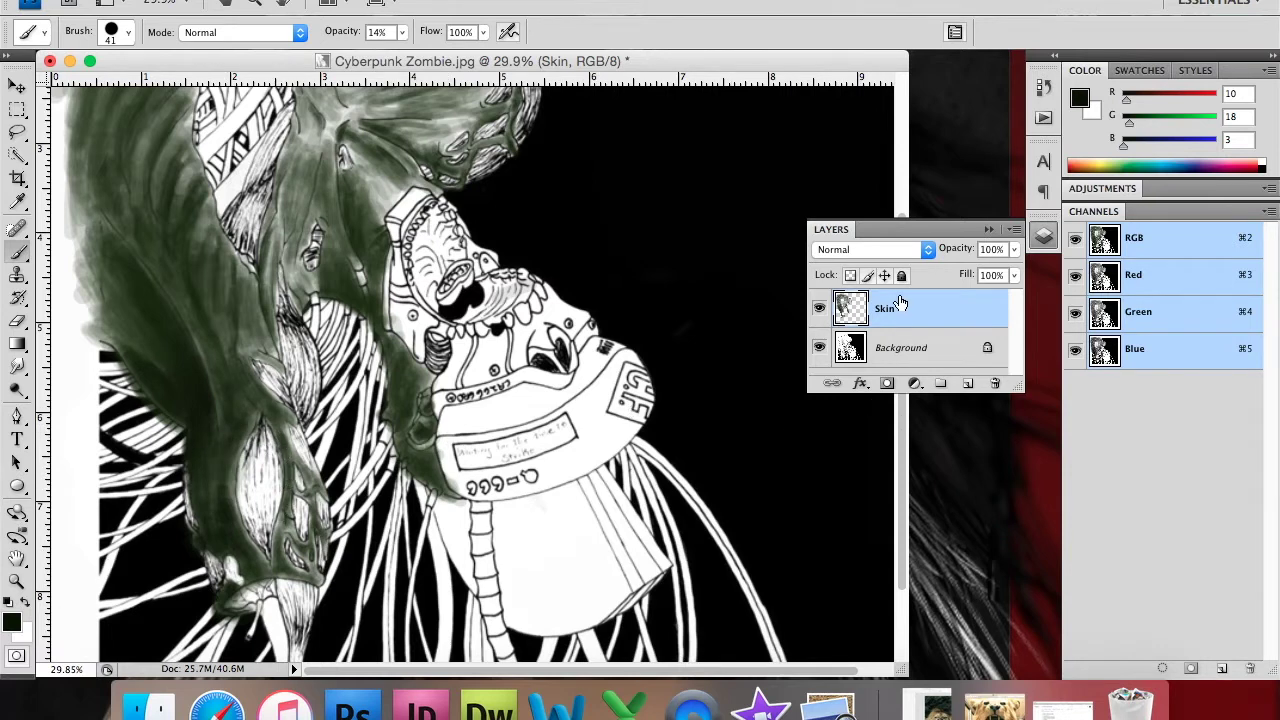
{"action": "scroll", "coordinate": [761, 300], "scroll_direction": "up", "scroll_amount": 5}
{"action": "scroll", "coordinate": [761, 300], "scroll_direction": "down", "scroll_amount": 2}
Step: Shade the figure's left edge and around the tubes with dark green strokes
{"action": "mouse_move", "coordinate": [377, 534]}
{"action": "left_mouse_down"}
{"action": "mouse_move", "coordinate": [432, 566]}
{"action": "mouse_move", "coordinate": [438, 610]}
{"action": "left_mouse_up"}
{"action": "mouse_move", "coordinate": [407, 521]}
{"action": "left_mouse_down"}
{"action": "mouse_move", "coordinate": [384, 450]}
{"action": "mouse_move", "coordinate": [440, 510]}
{"action": "left_mouse_up"}
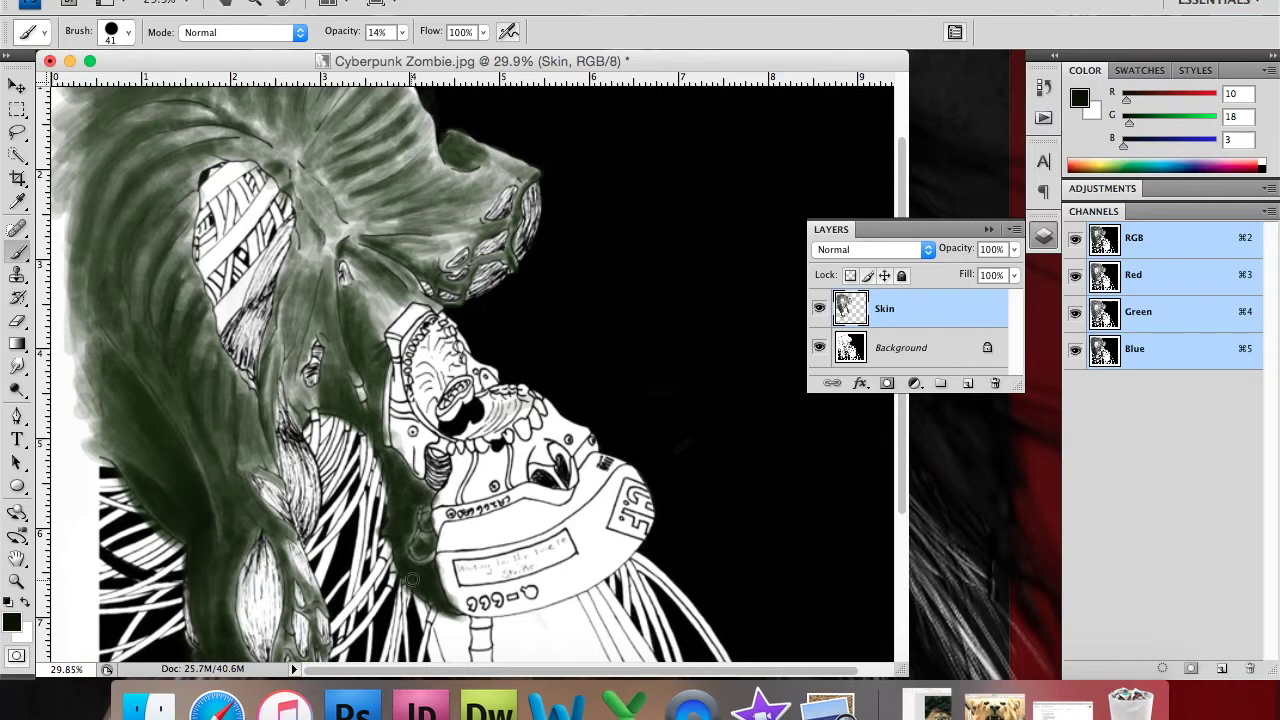
{"action": "left_click_drag", "start_coordinate": [430, 557], "coordinate": [425, 508]}
{"action": "mouse_move", "coordinate": [330, 398]}
{"action": "left_mouse_down"}
{"action": "mouse_move", "coordinate": [303, 413]}
{"action": "mouse_move", "coordinate": [298, 391]}
{"action": "mouse_move", "coordinate": [312, 401]}
{"action": "mouse_move", "coordinate": [338, 390]}
{"action": "mouse_move", "coordinate": [336, 360]}
{"action": "mouse_move", "coordinate": [378, 410]}
{"action": "mouse_move", "coordinate": [372, 330]}
{"action": "mouse_move", "coordinate": [386, 290]}
{"action": "mouse_move", "coordinate": [392, 318]}
{"action": "left_mouse_up"}
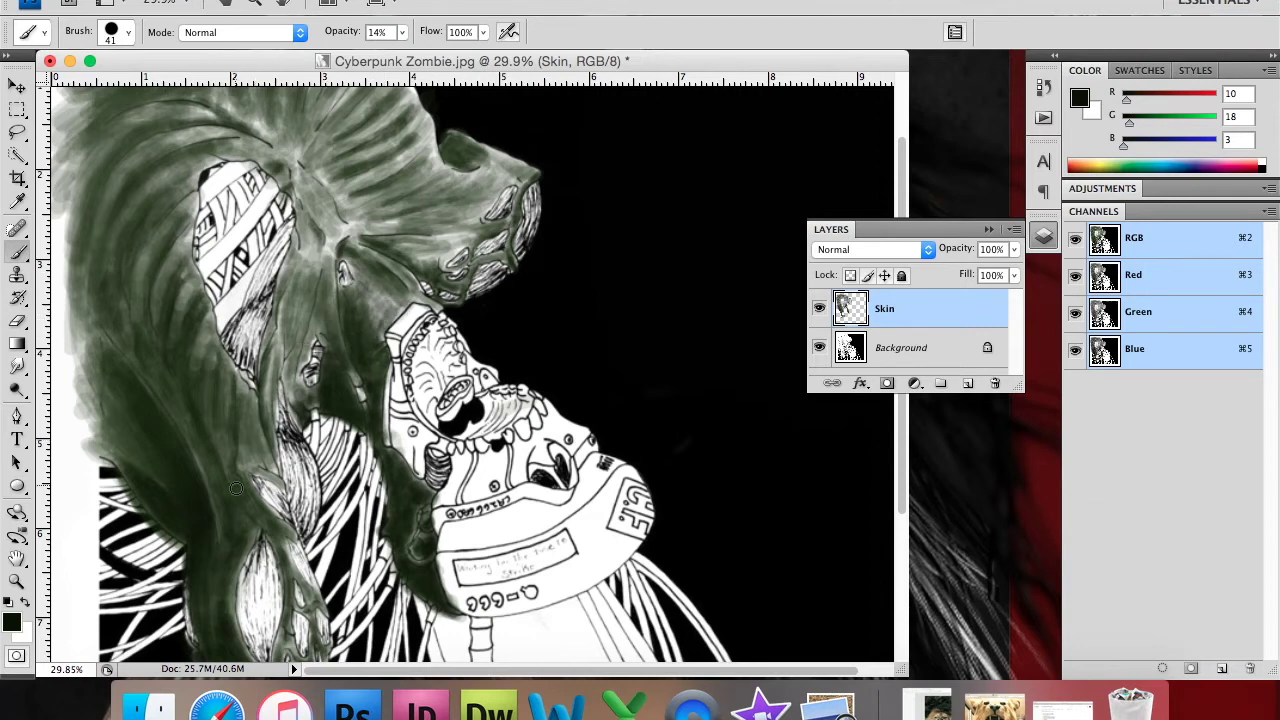
{"action": "left_click_drag", "start_coordinate": [235, 485], "coordinate": [242, 424]}
Step: Lay subtle dark green along the strand and hair with a 24 px brush
{"action": "right_click", "coordinate": [176, 452]}
{"action": "left_click_drag", "start_coordinate": [366, 421], "coordinate": [235, 423]}
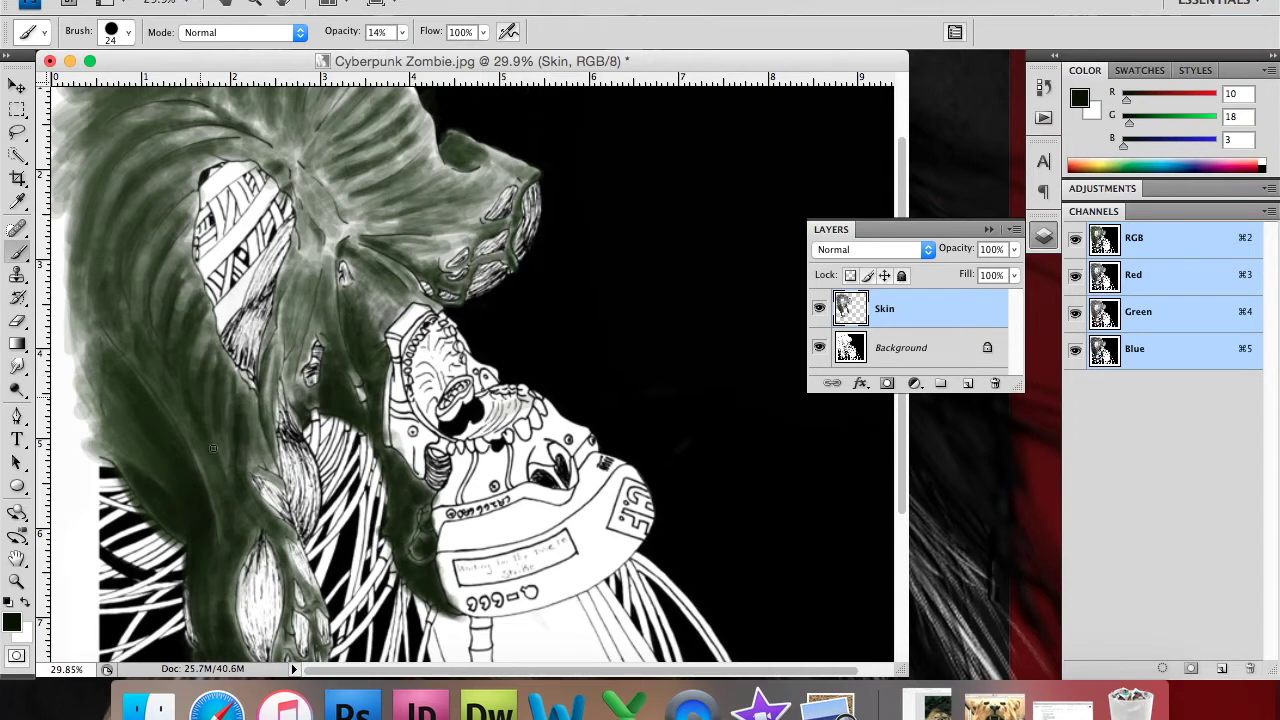
{"action": "left_click_drag", "start_coordinate": [207, 415], "coordinate": [229, 472]}
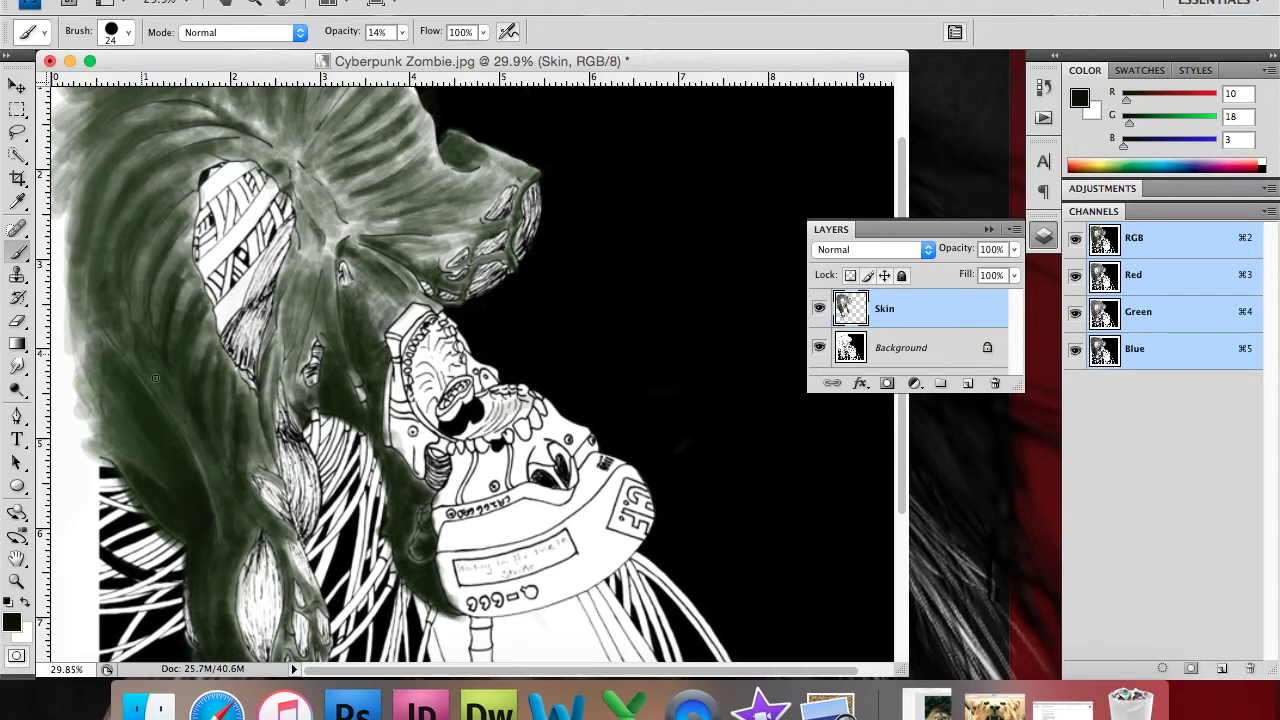
{"action": "left_click_drag", "start_coordinate": [201, 310], "coordinate": [181, 233]}
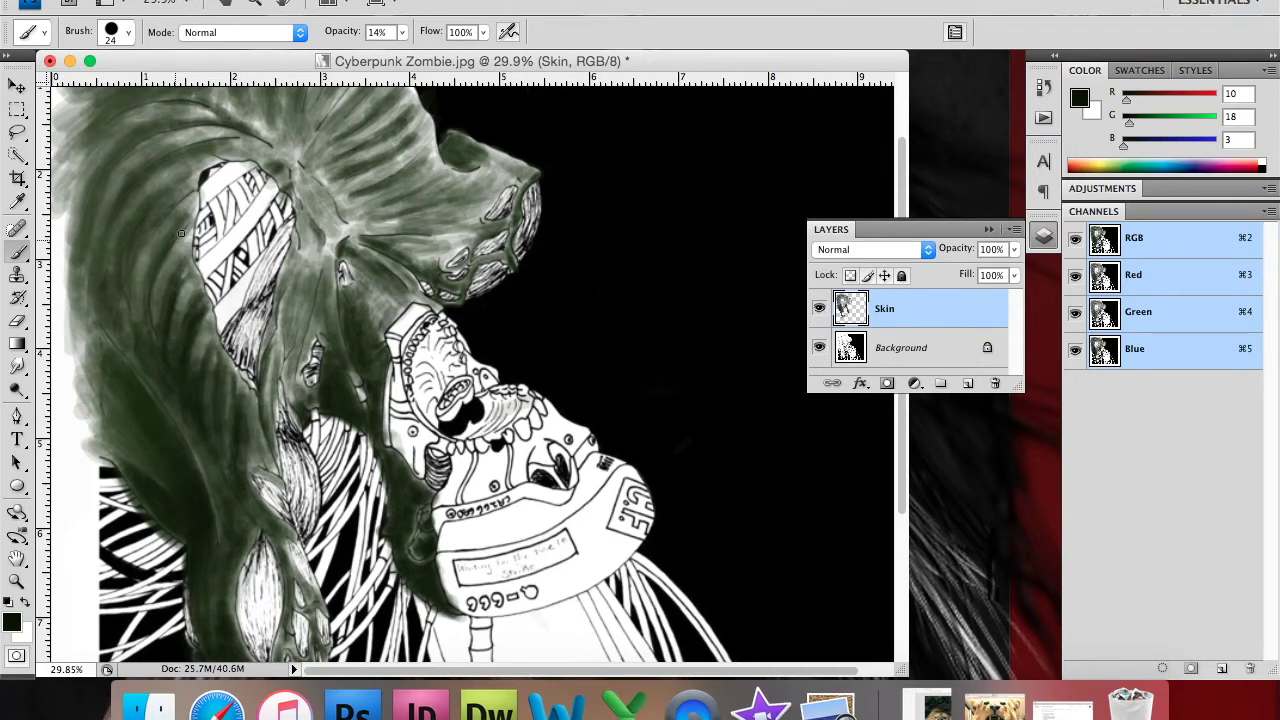
{"action": "left_click_drag", "start_coordinate": [155, 212], "coordinate": [142, 235]}
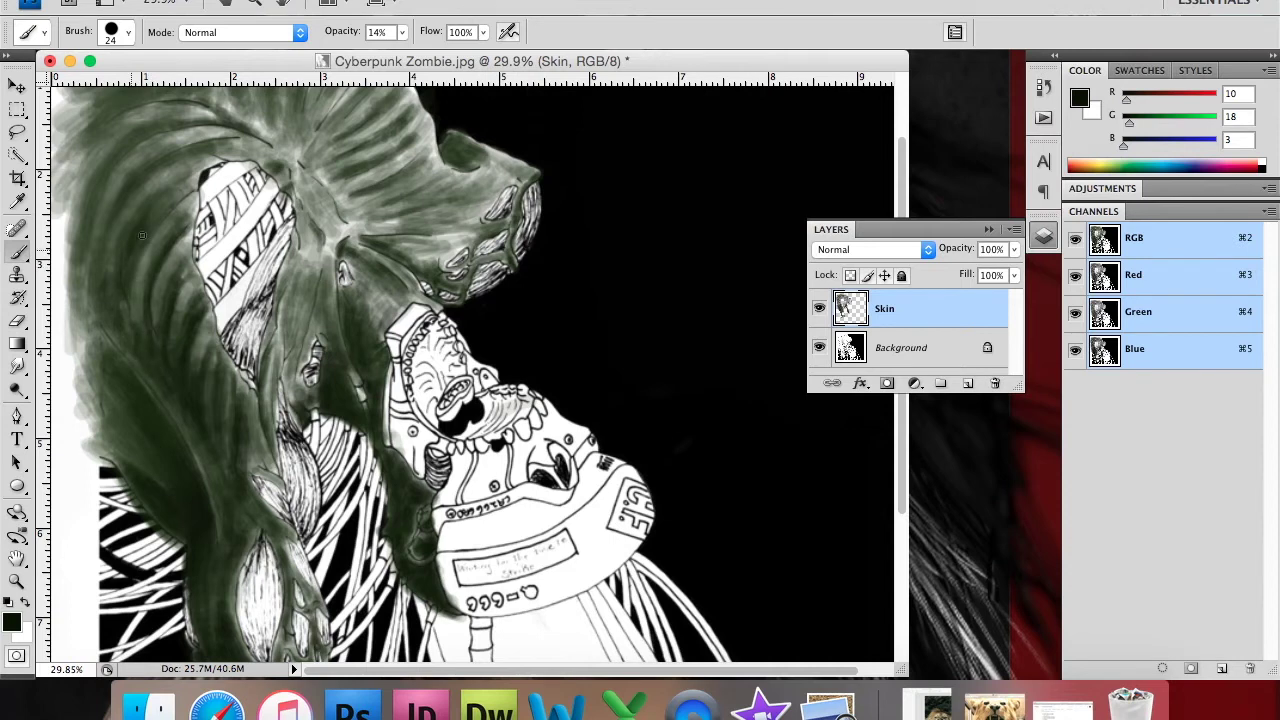
Step: Paint dark green across the upper hair and down its left edge with a 50 px brush
{"action": "right_click", "coordinate": [103, 241]}
{"action": "type", "text": "50"}
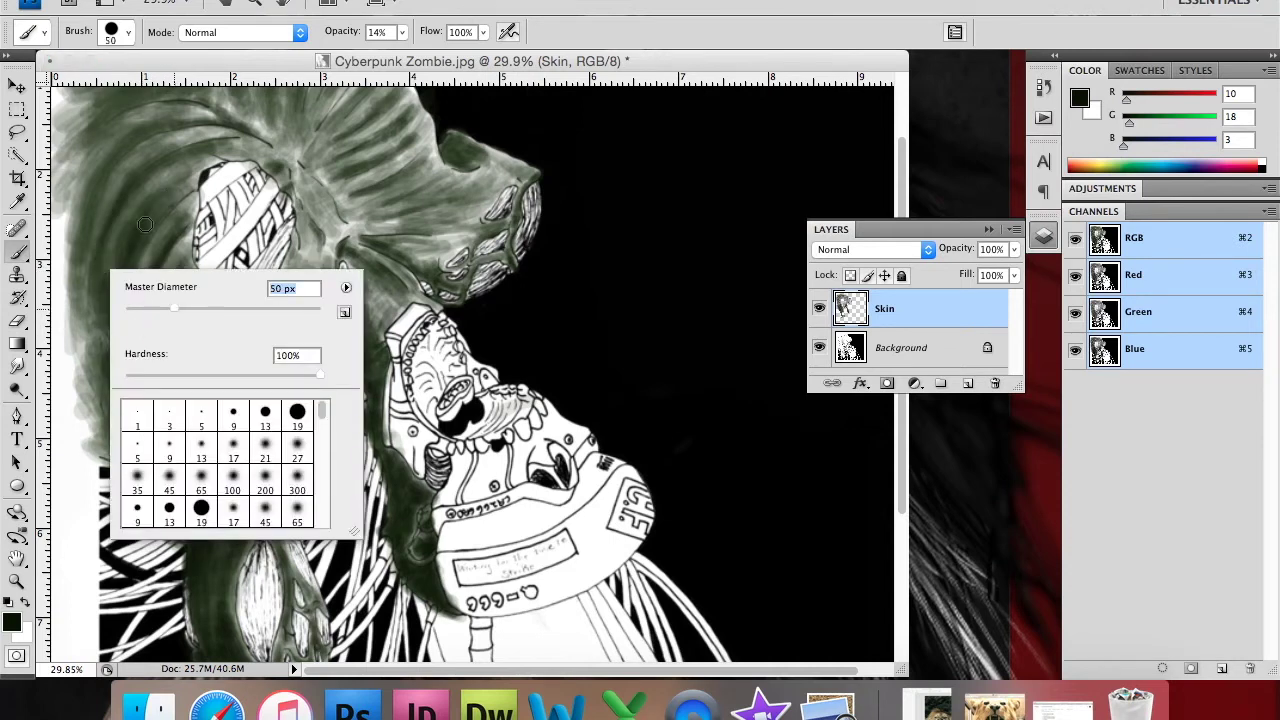
{"action": "key", "text": "Return"}
{"action": "mouse_move", "coordinate": [100, 330]}
{"action": "left_mouse_down"}
{"action": "mouse_move", "coordinate": [95, 253]}
{"action": "mouse_move", "coordinate": [139, 348]}
{"action": "mouse_move", "coordinate": [118, 370]}
{"action": "left_mouse_up"}
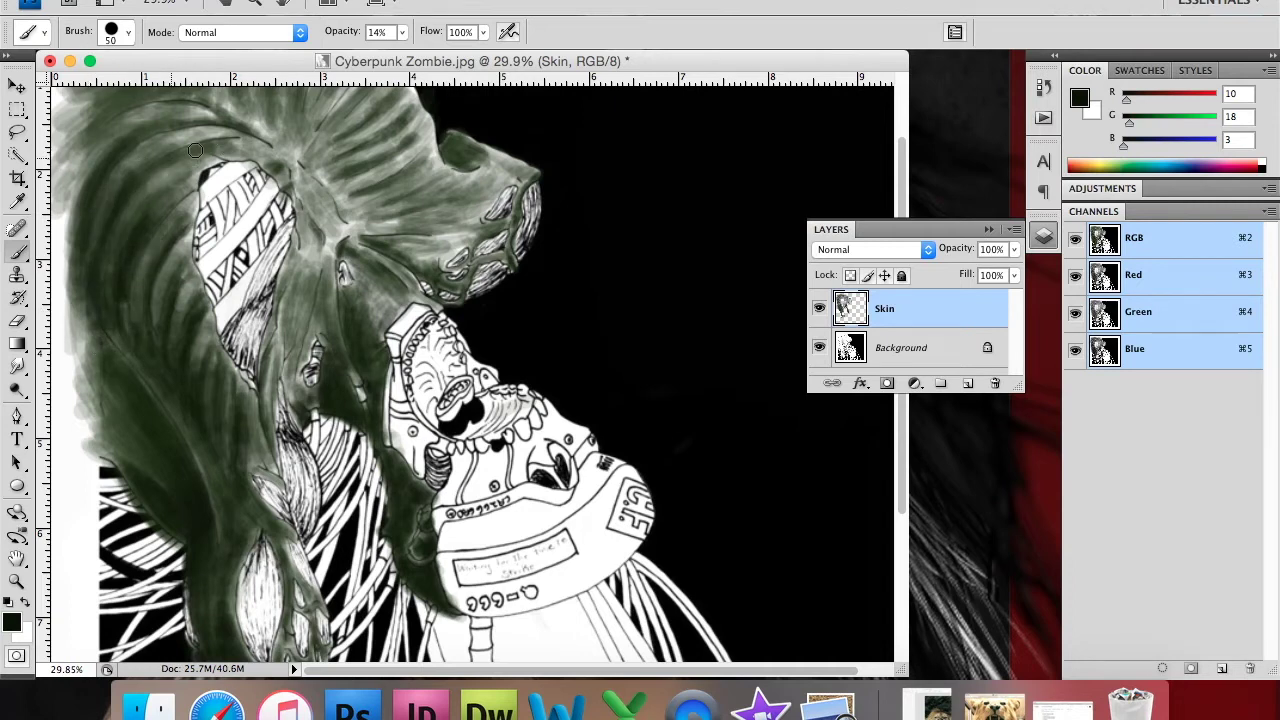
{"action": "left_click_drag", "start_coordinate": [228, 148], "coordinate": [142, 128]}
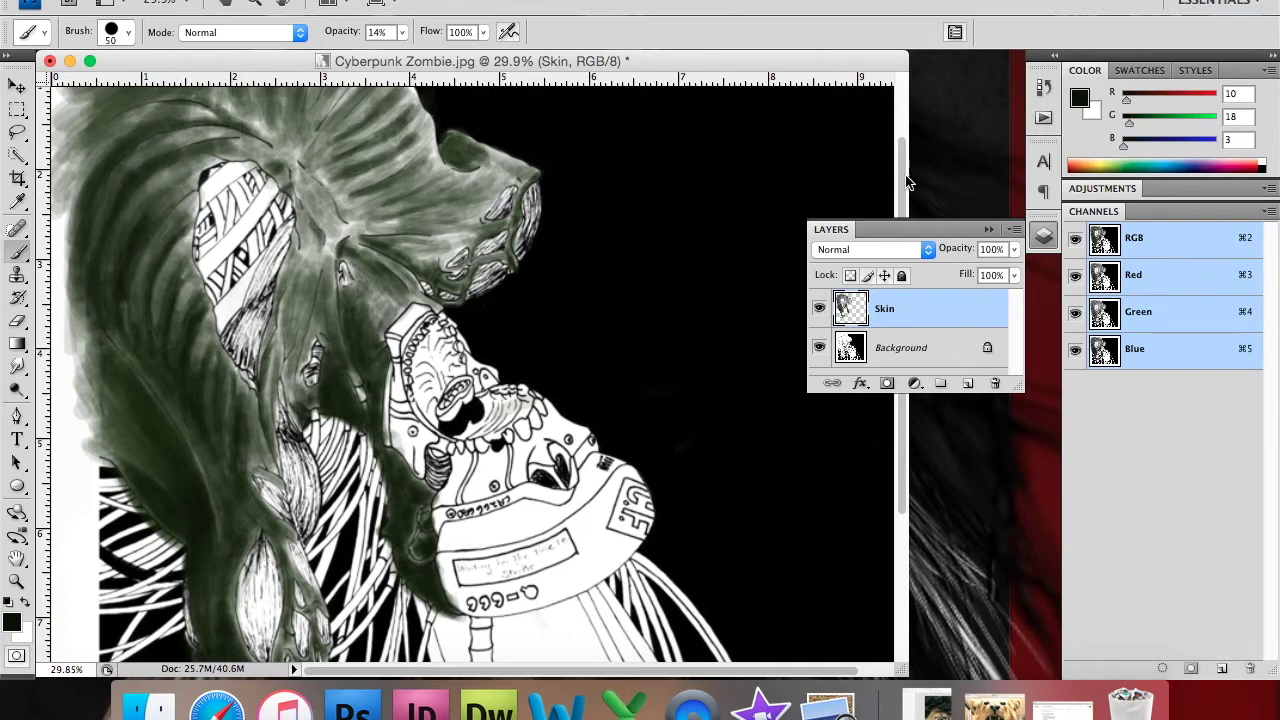
{"action": "scroll", "coordinate": [507, 203], "scroll_direction": "up", "scroll_amount": 3}
{"action": "mouse_move", "coordinate": [159, 183]}
{"action": "left_mouse_down"}
{"action": "mouse_move", "coordinate": [100, 210]}
{"action": "mouse_move", "coordinate": [70, 280]}
{"action": "left_mouse_up"}
{"action": "mouse_move", "coordinate": [110, 210]}
{"action": "left_mouse_down"}
{"action": "mouse_move", "coordinate": [80, 340]}
{"action": "mouse_move", "coordinate": [190, 156]}
{"action": "mouse_move", "coordinate": [120, 160]}
{"action": "left_mouse_up"}
{"action": "mouse_move", "coordinate": [170, 125]}
{"action": "left_mouse_down"}
{"action": "mouse_move", "coordinate": [80, 180]}
{"action": "mouse_move", "coordinate": [170, 150]}
{"action": "left_mouse_up"}
{"action": "mouse_move", "coordinate": [100, 185]}
{"action": "left_mouse_down"}
{"action": "mouse_move", "coordinate": [210, 144]}
{"action": "mouse_move", "coordinate": [195, 190]}
{"action": "mouse_move", "coordinate": [75, 260]}
{"action": "mouse_move", "coordinate": [124, 343]}
{"action": "left_mouse_up"}
Step: Darken the upper hair and its right edge with a 31 px brush at 10% opacity
{"action": "right_click", "coordinate": [404, 307]}
{"action": "left_click_drag", "start_coordinate": [449, 372], "coordinate": [440, 372]}
{"action": "key", "text": "Return"}
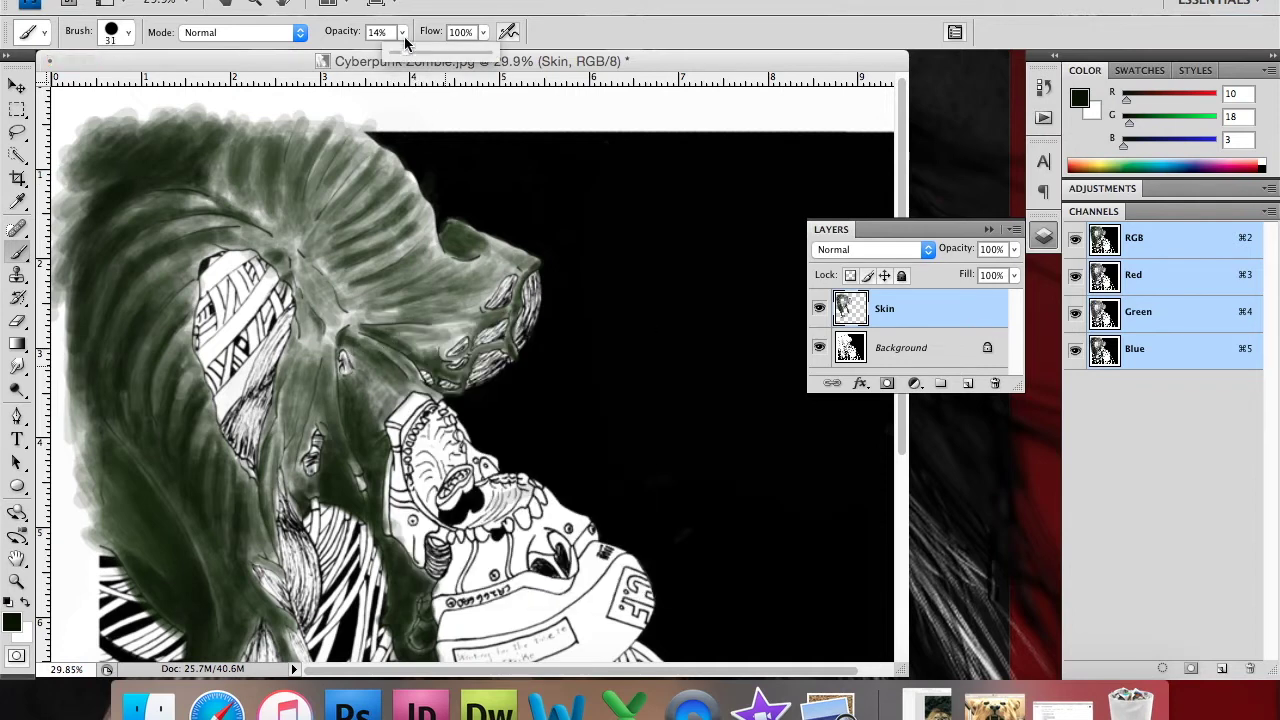
{"action": "key", "text": "1"}
{"action": "mouse_move", "coordinate": [242, 157]}
{"action": "left_mouse_down"}
{"action": "mouse_move", "coordinate": [245, 128]}
{"action": "mouse_move", "coordinate": [255, 168]}
{"action": "left_mouse_up"}
{"action": "mouse_move", "coordinate": [280, 112]}
{"action": "left_mouse_down"}
{"action": "mouse_move", "coordinate": [255, 165]}
{"action": "mouse_move", "coordinate": [268, 125]}
{"action": "mouse_move", "coordinate": [292, 132]}
{"action": "mouse_move", "coordinate": [280, 190]}
{"action": "mouse_move", "coordinate": [334, 124]}
{"action": "mouse_move", "coordinate": [352, 168]}
{"action": "mouse_move", "coordinate": [344, 156]}
{"action": "mouse_move", "coordinate": [320, 198]}
{"action": "left_mouse_up"}
{"action": "mouse_move", "coordinate": [381, 158]}
{"action": "left_mouse_down"}
{"action": "mouse_move", "coordinate": [358, 186]}
{"action": "mouse_move", "coordinate": [388, 166]}
{"action": "left_mouse_up"}
{"action": "mouse_move", "coordinate": [374, 210]}
{"action": "left_mouse_down"}
{"action": "mouse_move", "coordinate": [417, 200]}
{"action": "mouse_move", "coordinate": [442, 264]}
{"action": "mouse_move", "coordinate": [457, 233]}
{"action": "mouse_move", "coordinate": [470, 255]}
{"action": "left_mouse_up"}
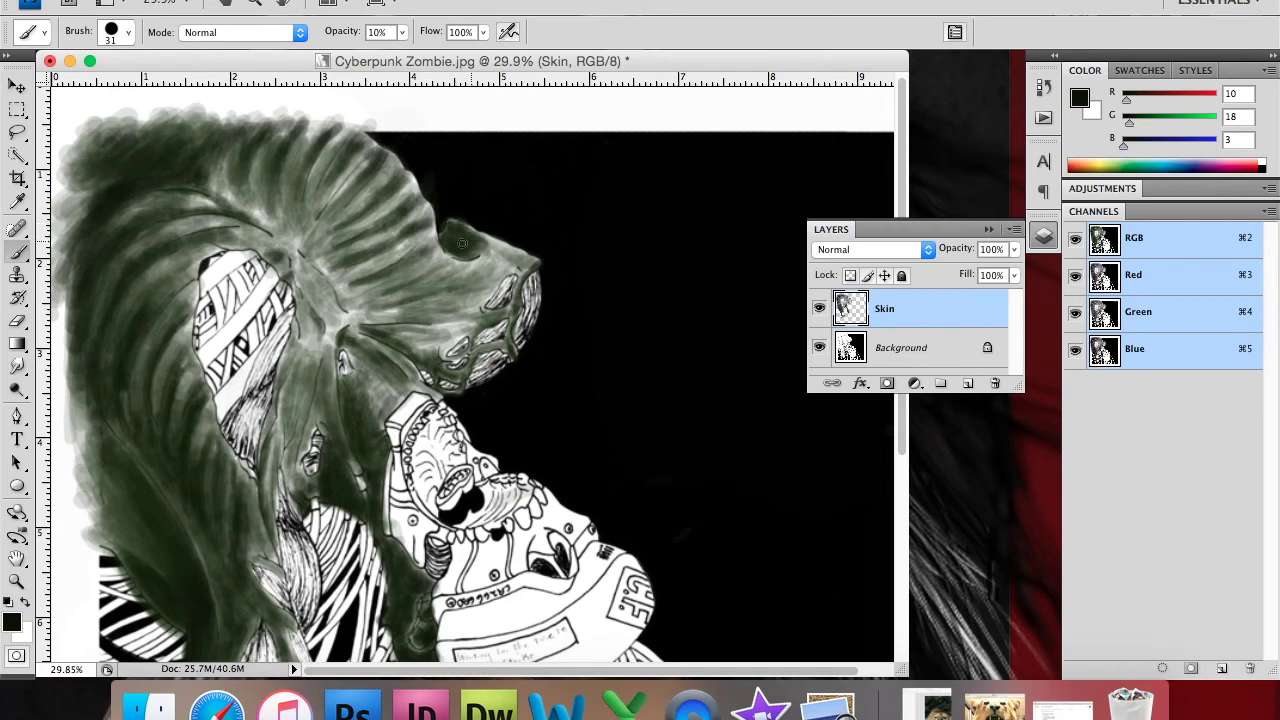
Step: Sweep dark green over the hair edge and top, using brush sizes 53, 35, 92 and 46
{"action": "right_click", "coordinate": [466, 258]}
{"action": "left_click_drag", "start_coordinate": [530, 300], "coordinate": [540, 300]}
{"action": "mouse_move", "coordinate": [468, 244]}
{"action": "left_mouse_down"}
{"action": "mouse_move", "coordinate": [494, 258]}
{"action": "mouse_move", "coordinate": [470, 250]}
{"action": "mouse_move", "coordinate": [350, 318]}
{"action": "mouse_move", "coordinate": [427, 258]}
{"action": "mouse_move", "coordinate": [380, 345]}
{"action": "mouse_move", "coordinate": [480, 330]}
{"action": "mouse_move", "coordinate": [350, 300]}
{"action": "left_mouse_up"}
{"action": "left_click_drag", "start_coordinate": [320, 245], "coordinate": [342, 290]}
{"action": "right_click", "coordinate": [342, 289]}
{"action": "left_click_drag", "start_coordinate": [420, 328], "coordinate": [400, 328]}
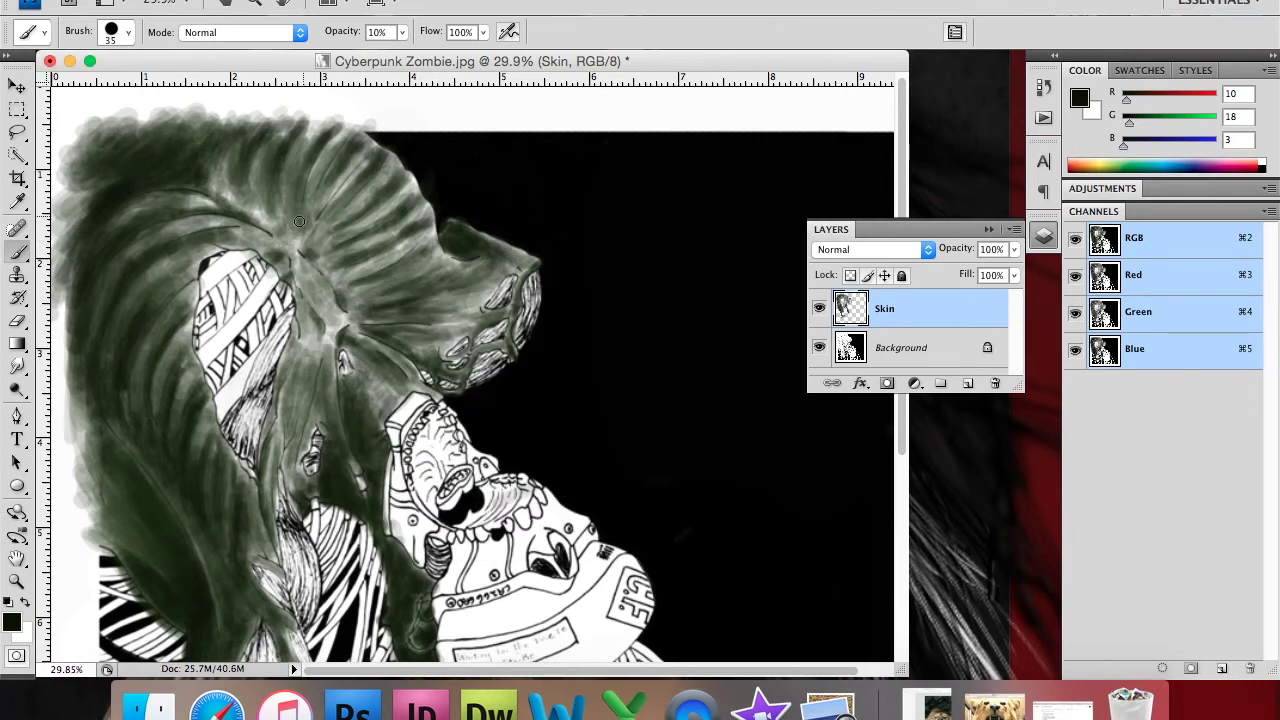
{"action": "right_click", "coordinate": [290, 222]}
{"action": "left_click_drag", "start_coordinate": [350, 248], "coordinate": [472, 248]}
{"action": "left_click", "coordinate": [391, 195]}
{"action": "mouse_move", "coordinate": [391, 195]}
{"action": "left_mouse_down"}
{"action": "mouse_move", "coordinate": [300, 240]}
{"action": "mouse_move", "coordinate": [420, 280]}
{"action": "mouse_move", "coordinate": [390, 310]}
{"action": "mouse_move", "coordinate": [478, 313]}
{"action": "left_mouse_up"}
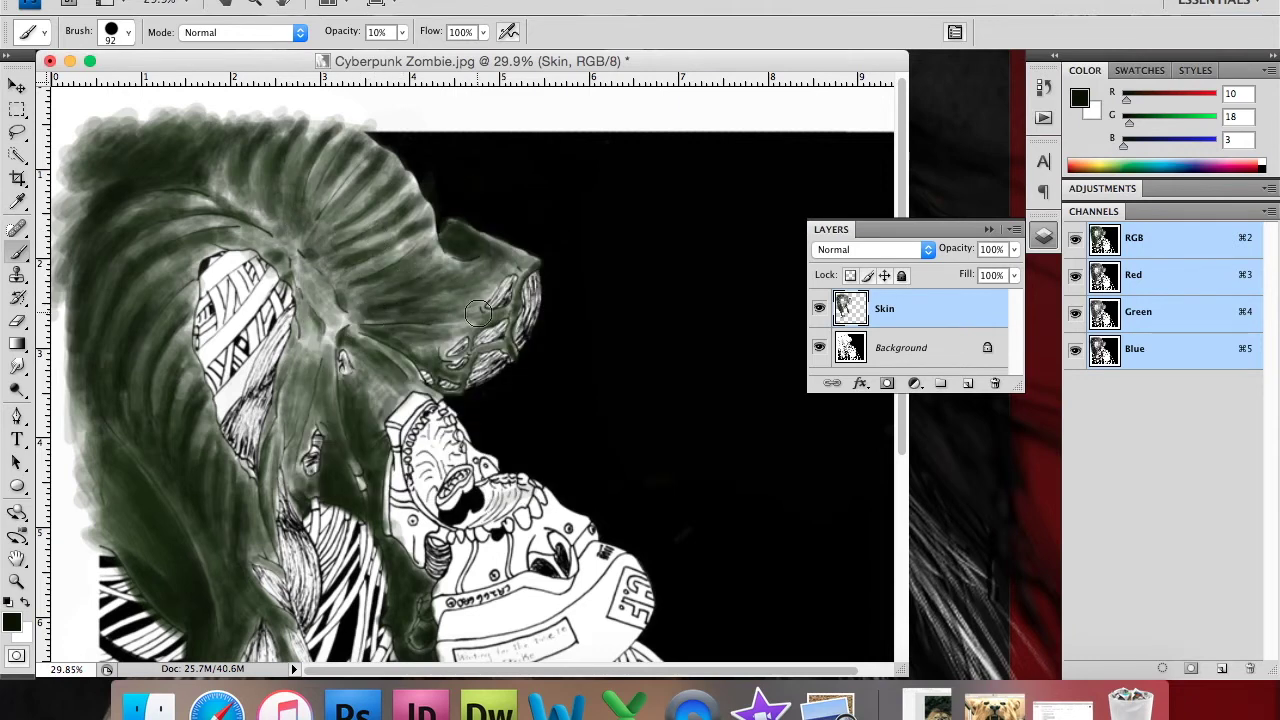
{"action": "right_click", "coordinate": [352, 330]}
{"action": "left_click_drag", "start_coordinate": [460, 370], "coordinate": [427, 370]}
Step: Set the foreground to dark green RGB 37,69,10 and paint it down the side of the head
{"action": "left_click", "coordinate": [11, 618]}
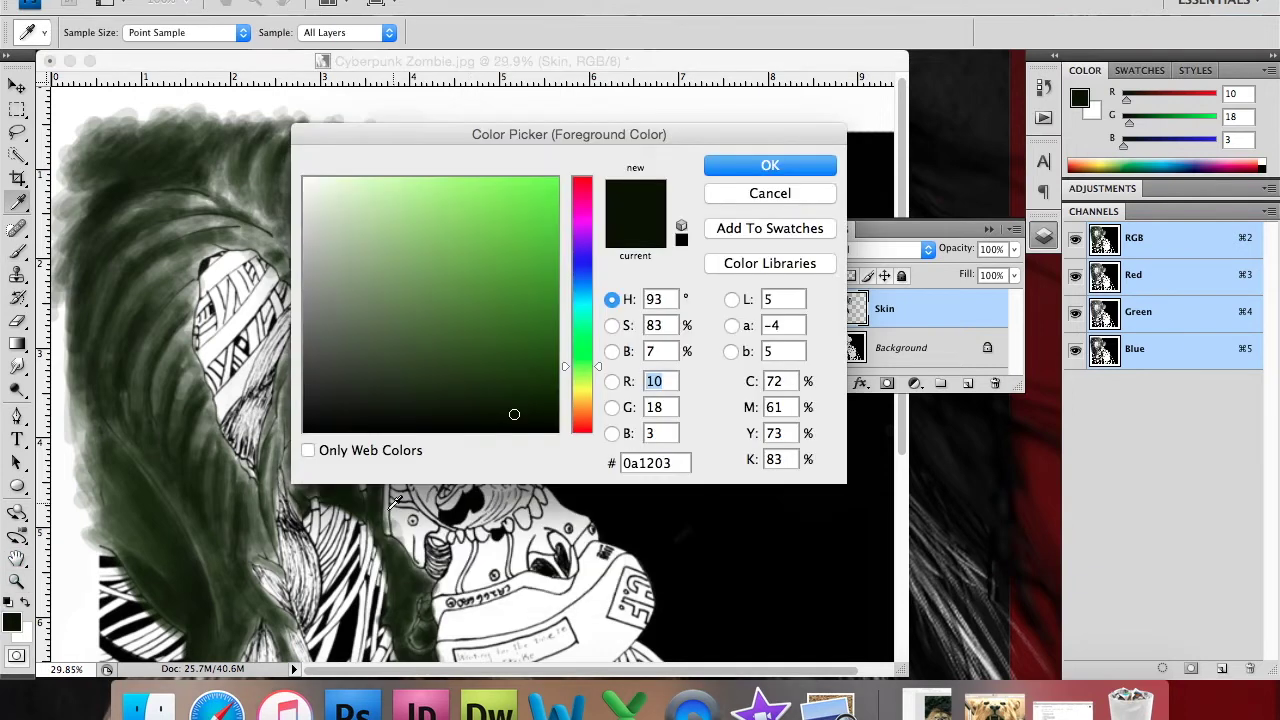
{"action": "left_click", "coordinate": [520, 385]}
{"action": "left_click", "coordinate": [522, 363]}
{"action": "left_click", "coordinate": [770, 165]}
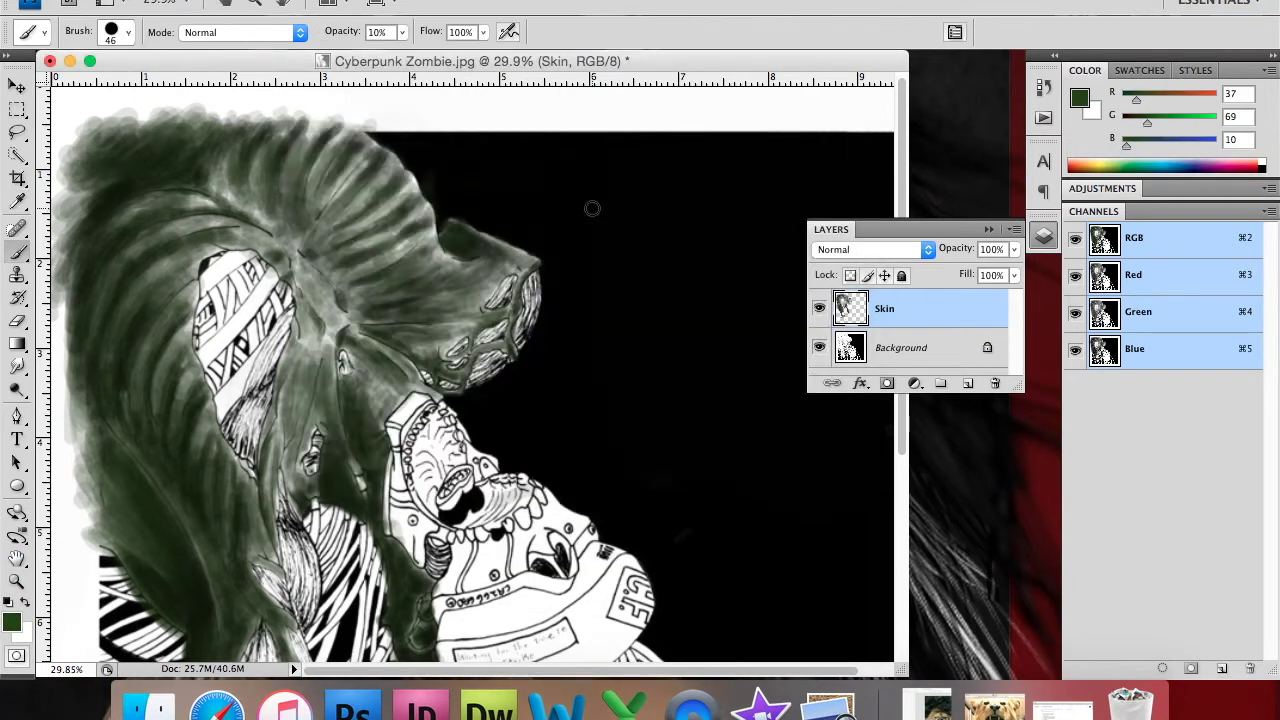
{"action": "mouse_move", "coordinate": [335, 338]}
{"action": "left_mouse_down"}
{"action": "mouse_move", "coordinate": [372, 410]}
{"action": "mouse_move", "coordinate": [318, 332]}
{"action": "mouse_move", "coordinate": [292, 372]}
{"action": "mouse_move", "coordinate": [296, 425]}
{"action": "mouse_move", "coordinate": [272, 480]}
{"action": "left_mouse_up"}
{"action": "left_click_drag", "start_coordinate": [288, 396], "coordinate": [270, 476]}
{"action": "mouse_move", "coordinate": [350, 320]}
{"action": "left_mouse_down"}
{"action": "mouse_move", "coordinate": [304, 266]}
{"action": "mouse_move", "coordinate": [398, 392]}
{"action": "mouse_move", "coordinate": [372, 375]}
{"action": "left_mouse_up"}
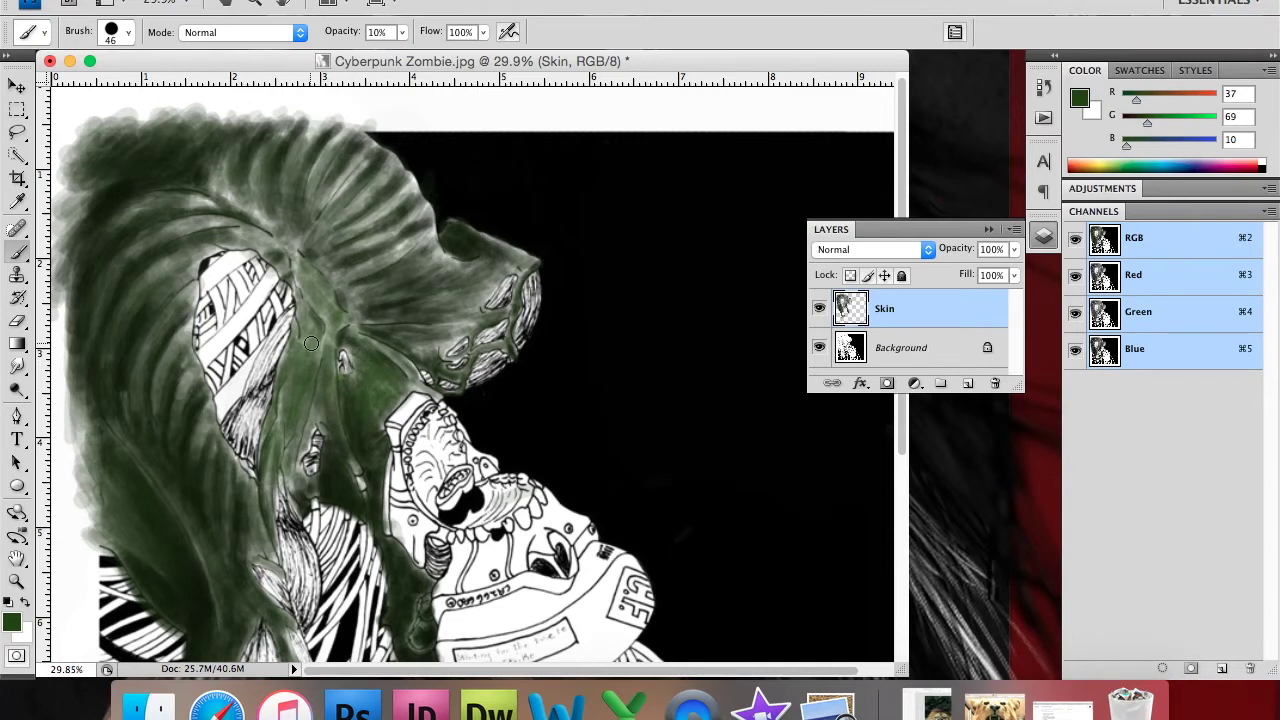
Step: With a 29 px brush at slightly raised opacity, add faint green strokes across the hair
{"action": "right_click", "coordinate": [539, 349]}
{"action": "left_click_drag", "start_coordinate": [560, 406], "coordinate": [556, 406]}
{"action": "key", "text": "Return"}
{"action": "mouse_move", "coordinate": [453, 333]}
{"action": "left_mouse_down"}
{"action": "mouse_move", "coordinate": [470, 328]}
{"action": "mouse_move", "coordinate": [452, 325]}
{"action": "left_mouse_up"}
{"action": "left_click_drag", "start_coordinate": [402, 32], "coordinate": [410, 57]}
{"action": "mouse_move", "coordinate": [498, 278]}
{"action": "left_mouse_down"}
{"action": "mouse_move", "coordinate": [470, 300]}
{"action": "mouse_move", "coordinate": [430, 298]}
{"action": "left_mouse_up"}
{"action": "left_click_drag", "start_coordinate": [518, 262], "coordinate": [495, 312]}
{"action": "left_click_drag", "start_coordinate": [473, 360], "coordinate": [510, 356]}
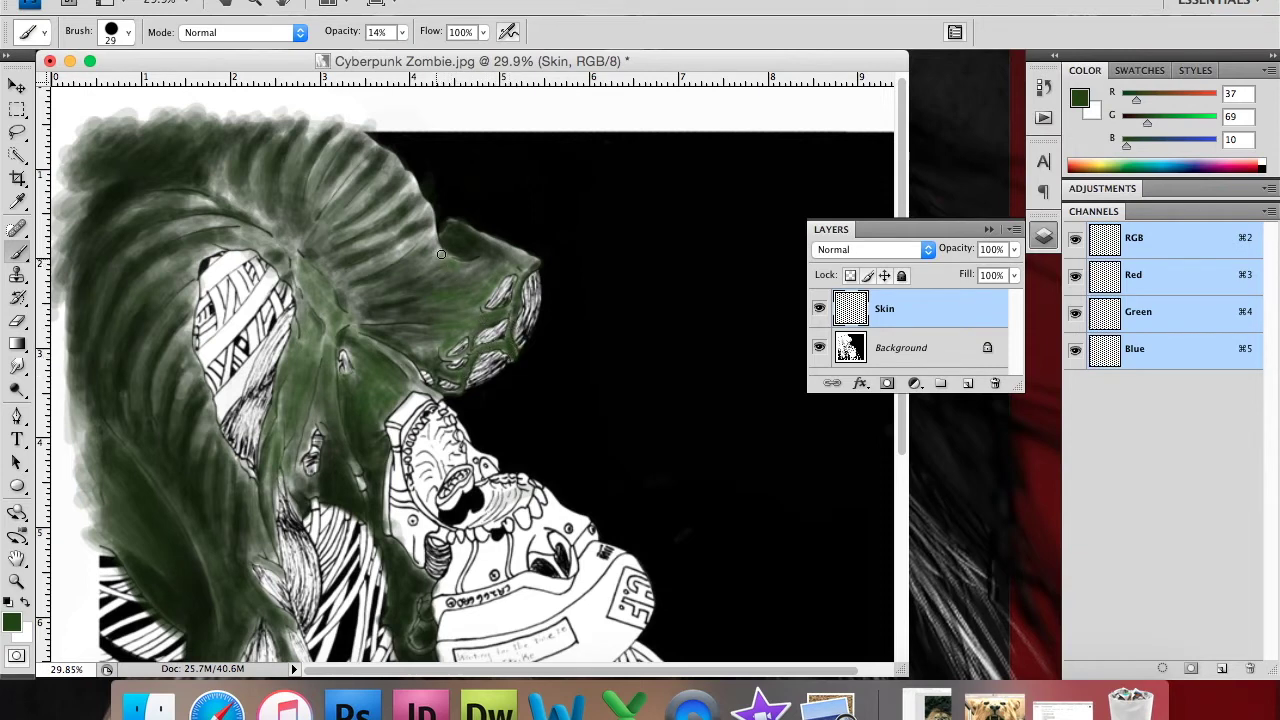
{"action": "mouse_move", "coordinate": [430, 260]}
{"action": "left_mouse_down"}
{"action": "mouse_move", "coordinate": [392, 292]}
{"action": "mouse_move", "coordinate": [434, 226]}
{"action": "left_mouse_up"}
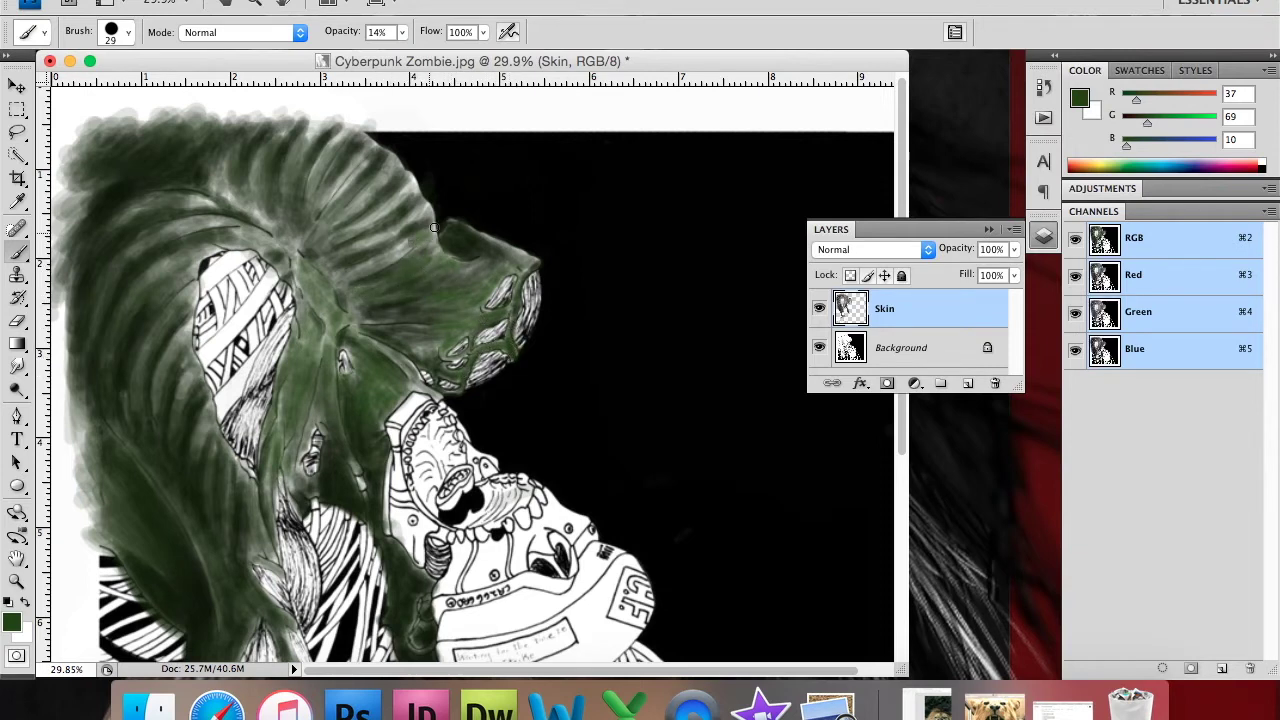
Step: With a 39 px brush, darken the upper hair edge, crown and upper-left hair in green
{"action": "right_click", "coordinate": [344, 275]}
{"action": "left_click_drag", "start_coordinate": [490, 314], "coordinate": [514, 314]}
{"action": "mouse_move", "coordinate": [400, 230]}
{"action": "left_mouse_down"}
{"action": "mouse_move", "coordinate": [415, 178]}
{"action": "mouse_move", "coordinate": [370, 220]}
{"action": "left_mouse_up"}
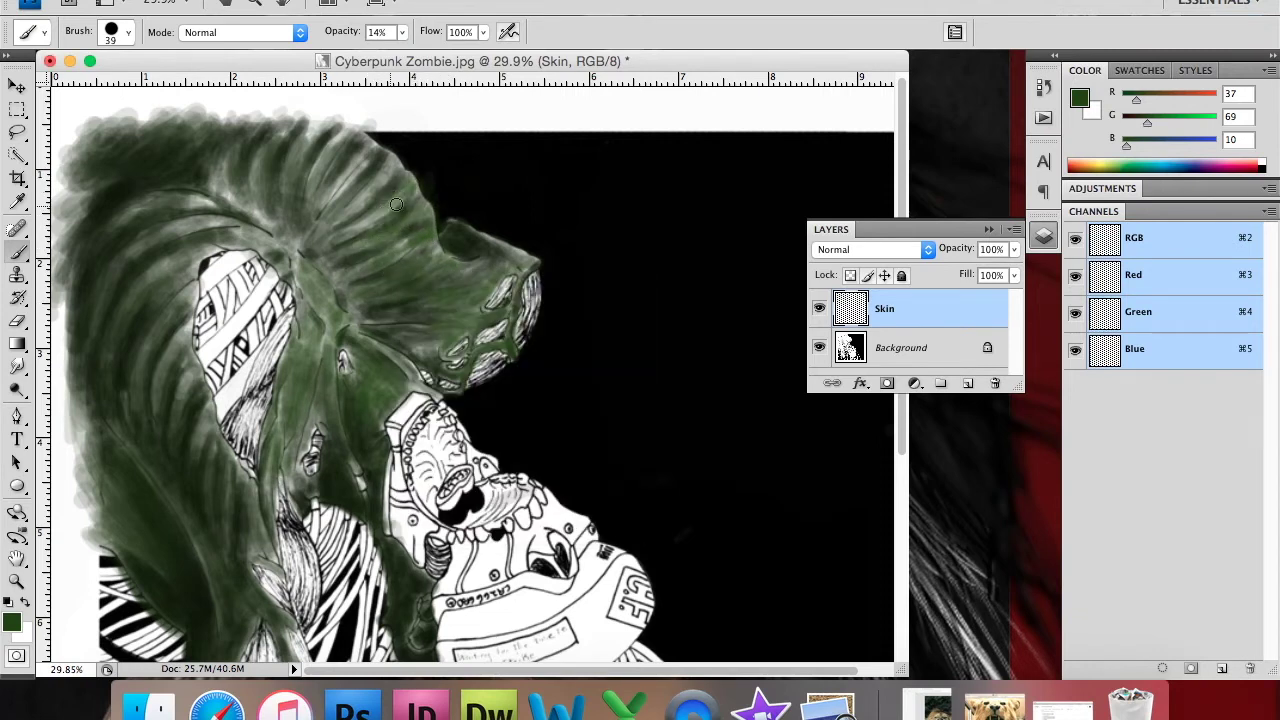
{"action": "mouse_move", "coordinate": [398, 158]}
{"action": "left_mouse_down"}
{"action": "mouse_move", "coordinate": [320, 238]}
{"action": "mouse_move", "coordinate": [365, 155]}
{"action": "mouse_move", "coordinate": [318, 162]}
{"action": "mouse_move", "coordinate": [269, 148]}
{"action": "mouse_move", "coordinate": [252, 190]}
{"action": "mouse_move", "coordinate": [212, 214]}
{"action": "mouse_move", "coordinate": [236, 218]}
{"action": "left_mouse_up"}
{"action": "mouse_move", "coordinate": [286, 182]}
{"action": "left_mouse_down"}
{"action": "mouse_move", "coordinate": [283, 215]}
{"action": "mouse_move", "coordinate": [300, 240]}
{"action": "mouse_move", "coordinate": [250, 268]}
{"action": "mouse_move", "coordinate": [290, 280]}
{"action": "left_mouse_up"}
{"action": "mouse_move", "coordinate": [224, 232]}
{"action": "left_mouse_down"}
{"action": "mouse_move", "coordinate": [162, 250]}
{"action": "mouse_move", "coordinate": [170, 286]}
{"action": "mouse_move", "coordinate": [138, 286]}
{"action": "mouse_move", "coordinate": [220, 226]}
{"action": "mouse_move", "coordinate": [184, 200]}
{"action": "mouse_move", "coordinate": [124, 218]}
{"action": "mouse_move", "coordinate": [266, 248]}
{"action": "mouse_move", "coordinate": [256, 220]}
{"action": "mouse_move", "coordinate": [244, 258]}
{"action": "left_mouse_up"}
{"action": "scroll", "coordinate": [656, 342], "scroll_direction": "down", "scroll_amount": 3}
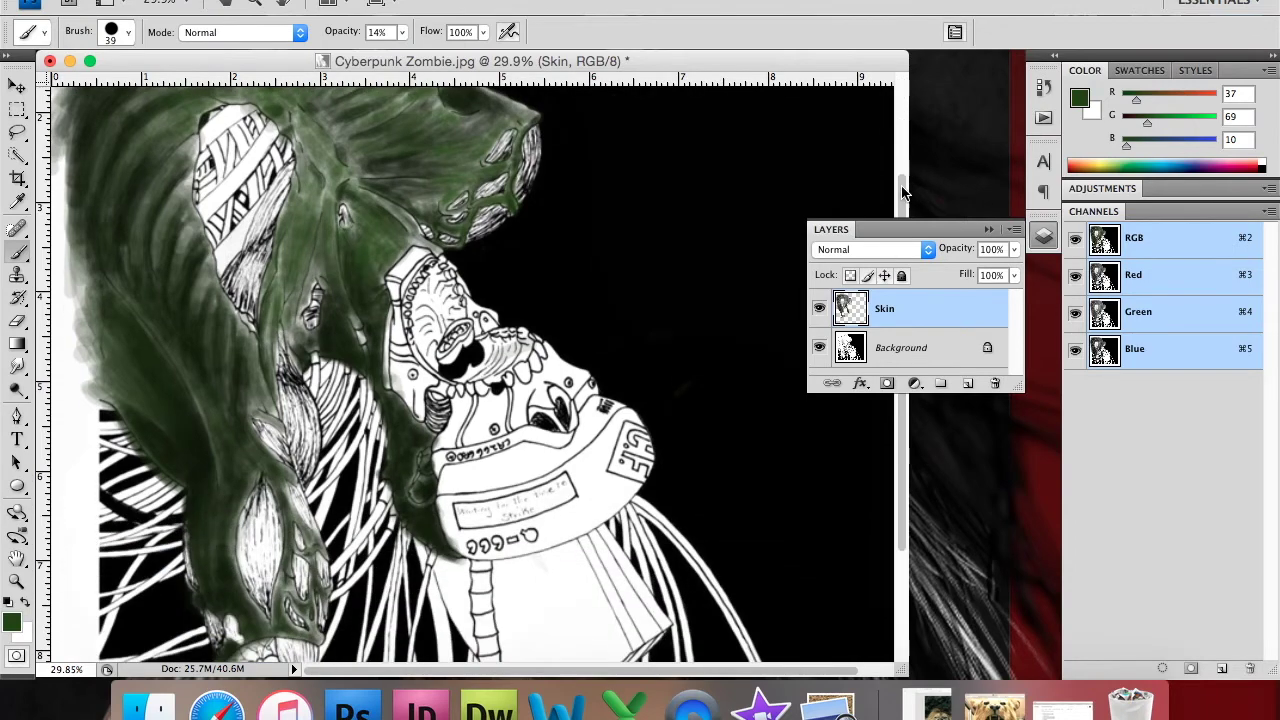
{"action": "right_click", "coordinate": [372, 376]}
{"action": "left_click", "coordinate": [14, 618]}
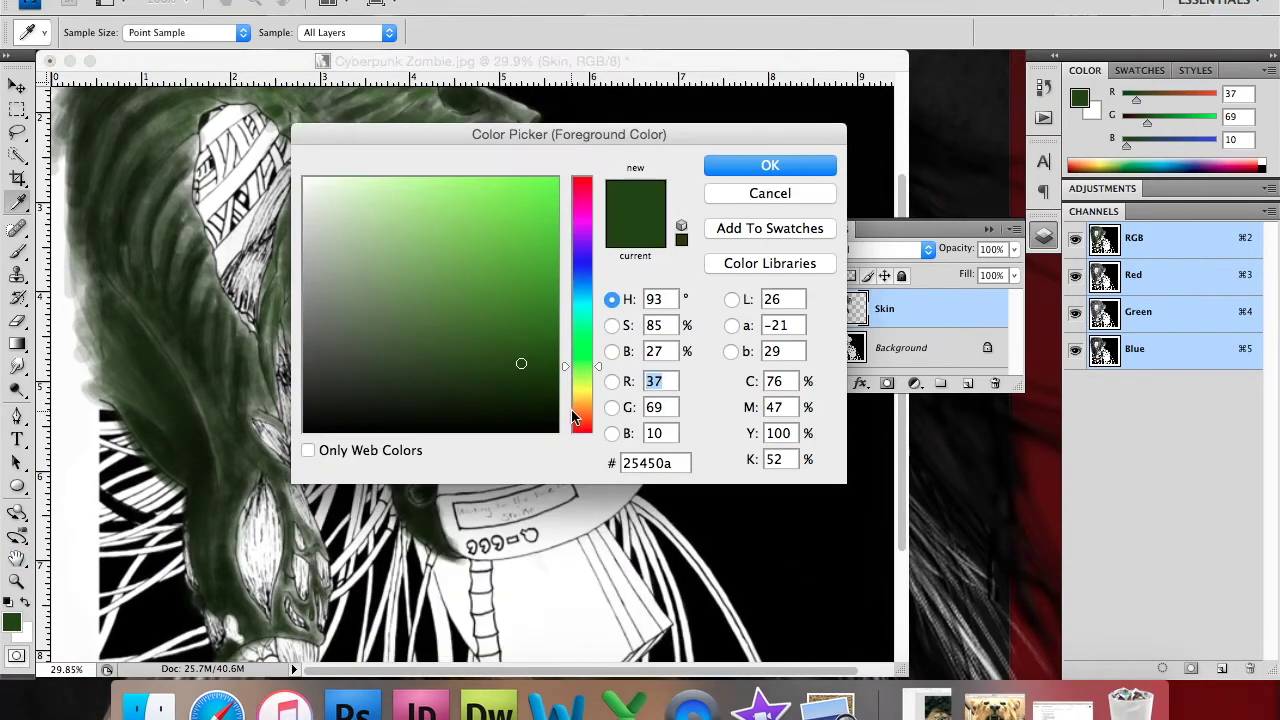
Step: Set the foreground colour to a light tan-brown, RGB 183,135,52
{"action": "left_click", "coordinate": [585, 407]}
{"action": "left_click", "coordinate": [497, 303]}
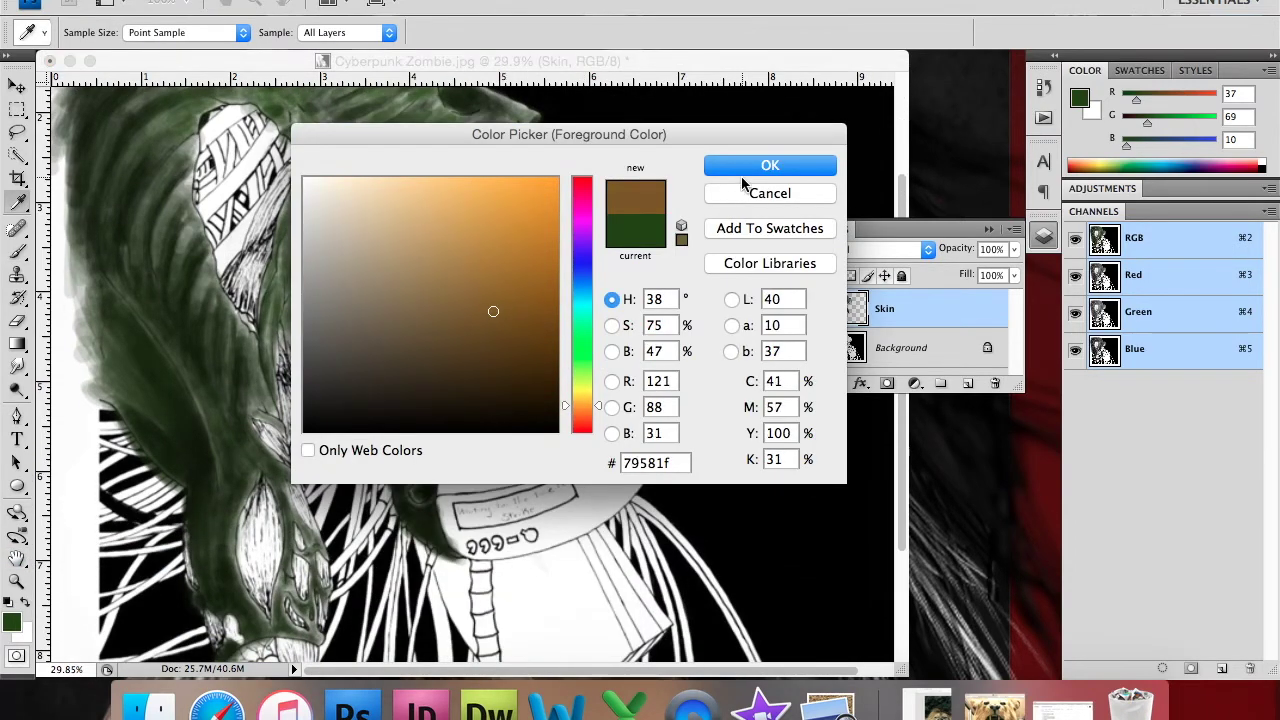
{"action": "left_click", "coordinate": [755, 168]}
{"action": "right_click", "coordinate": [398, 268]}
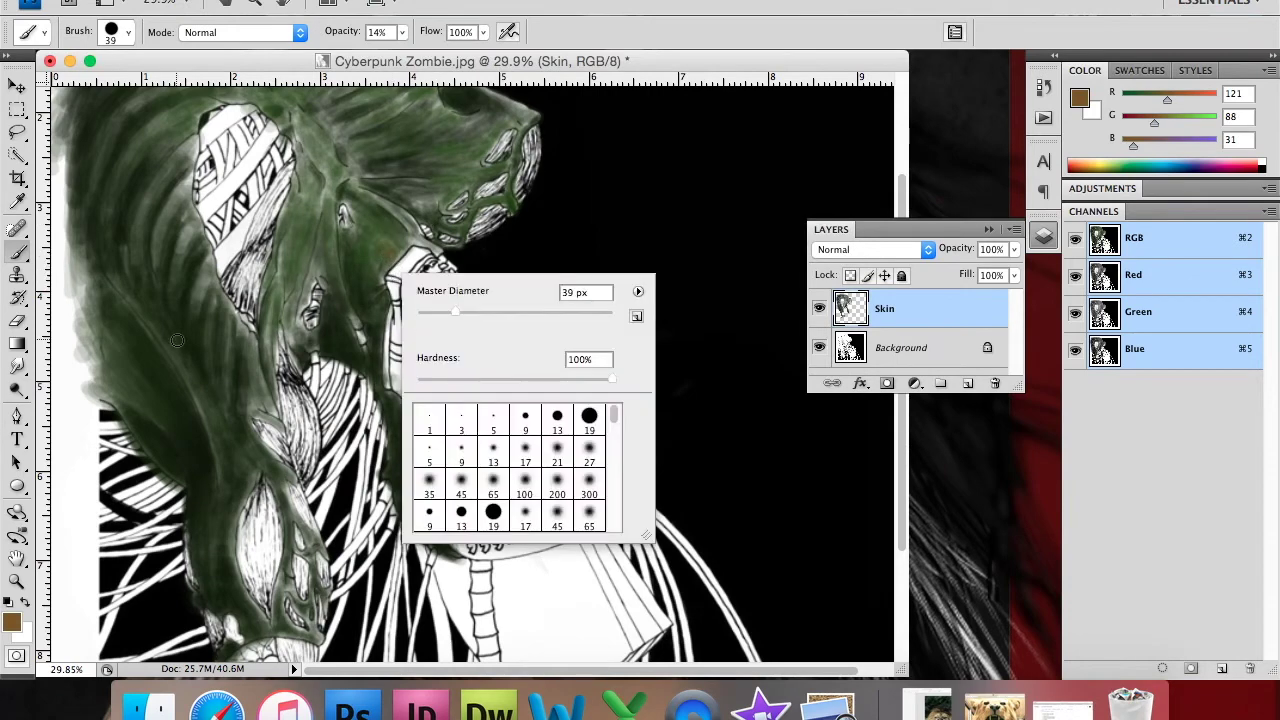
{"action": "left_click", "coordinate": [12, 622]}
{"action": "left_click", "coordinate": [474, 251]}
{"action": "left_click", "coordinate": [724, 170]}
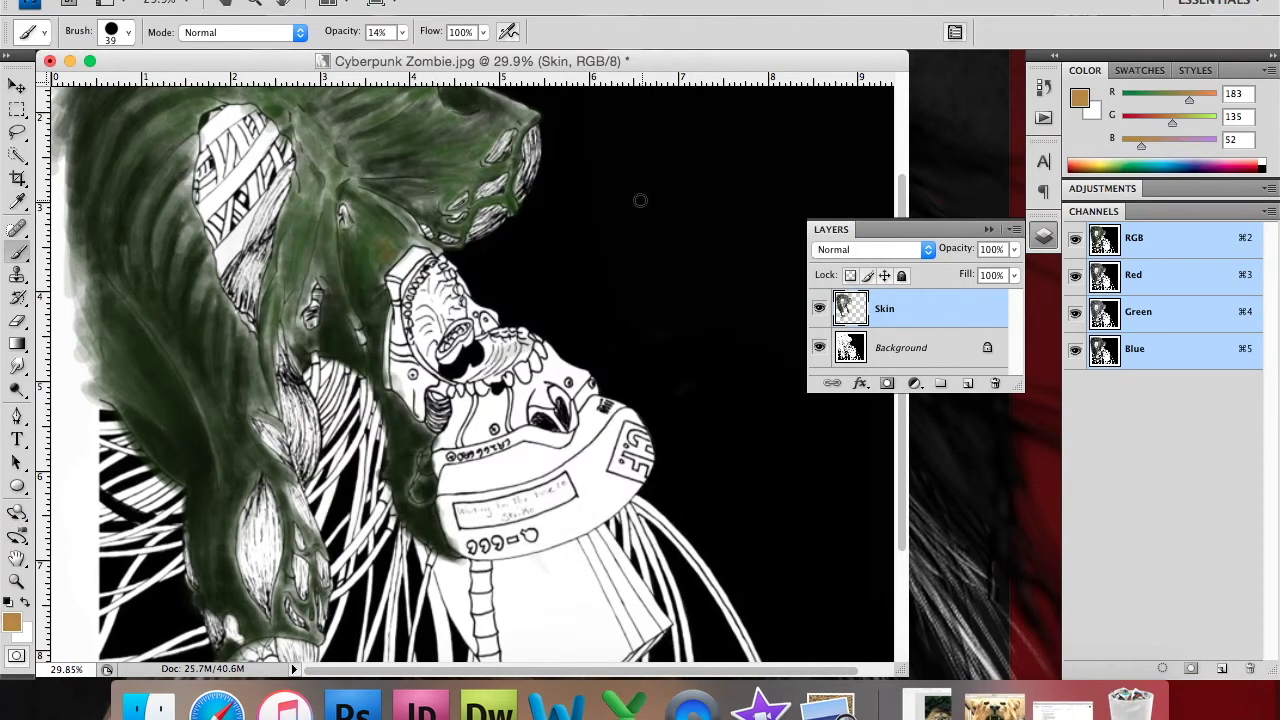
Step: Set the brush to 39 px and paint a first brown streak into the hair
{"action": "right_click", "coordinate": [324, 236]}
{"action": "type", "text": "17"}
{"action": "key", "text": "Return"}
{"action": "key", "text": "2"}
{"action": "key", "text": "8"}
{"action": "right_click", "coordinate": [388, 250]}
{"action": "type", "text": "39"}
{"action": "key", "text": "Return"}
{"action": "mouse_move", "coordinate": [360, 210]}
{"action": "left_mouse_down"}
{"action": "mouse_move", "coordinate": [392, 258]}
{"action": "mouse_move", "coordinate": [360, 249]}
{"action": "mouse_move", "coordinate": [392, 232]}
{"action": "mouse_move", "coordinate": [380, 227]}
{"action": "left_mouse_up"}
Step: Reduce the brush size and lower paint opacity to about 13% for subtle strokes
{"action": "right_click", "coordinate": [360, 340]}
{"action": "key", "text": "Return"}
{"action": "right_click", "coordinate": [376, 338]}
{"action": "type", "text": "5"}
{"action": "key", "text": "Return"}
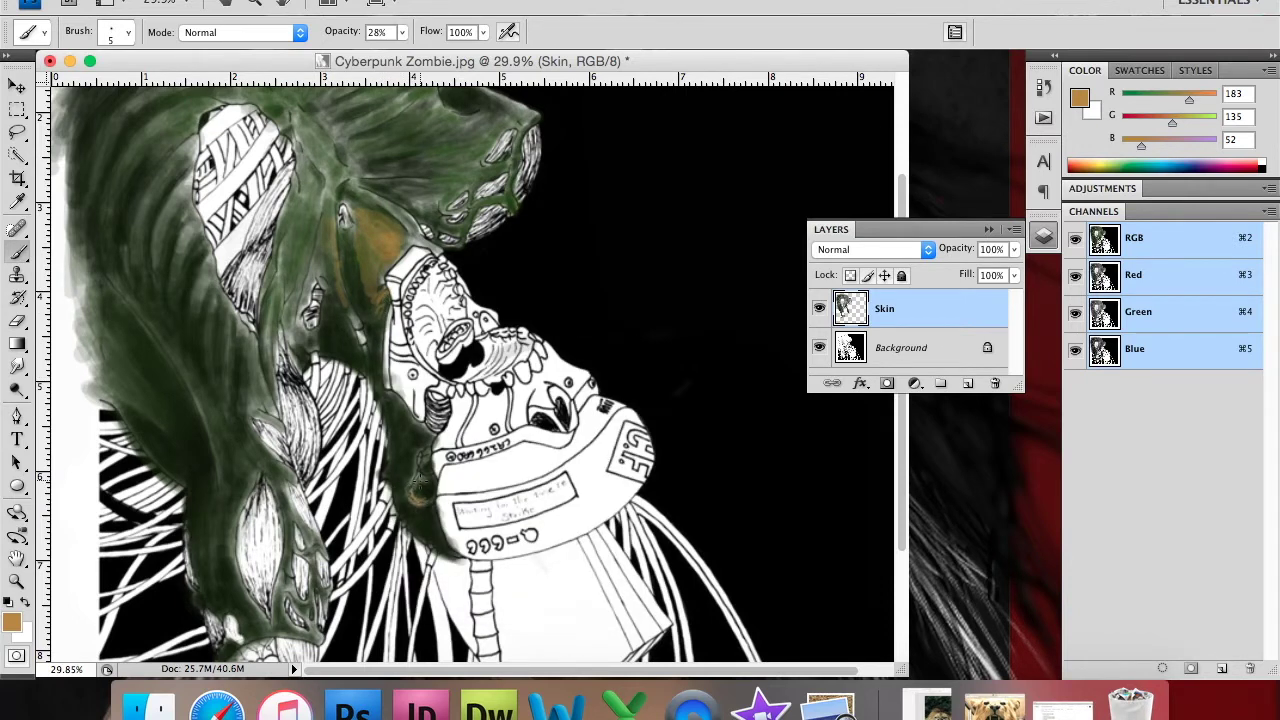
{"action": "right_click", "coordinate": [302, 427]}
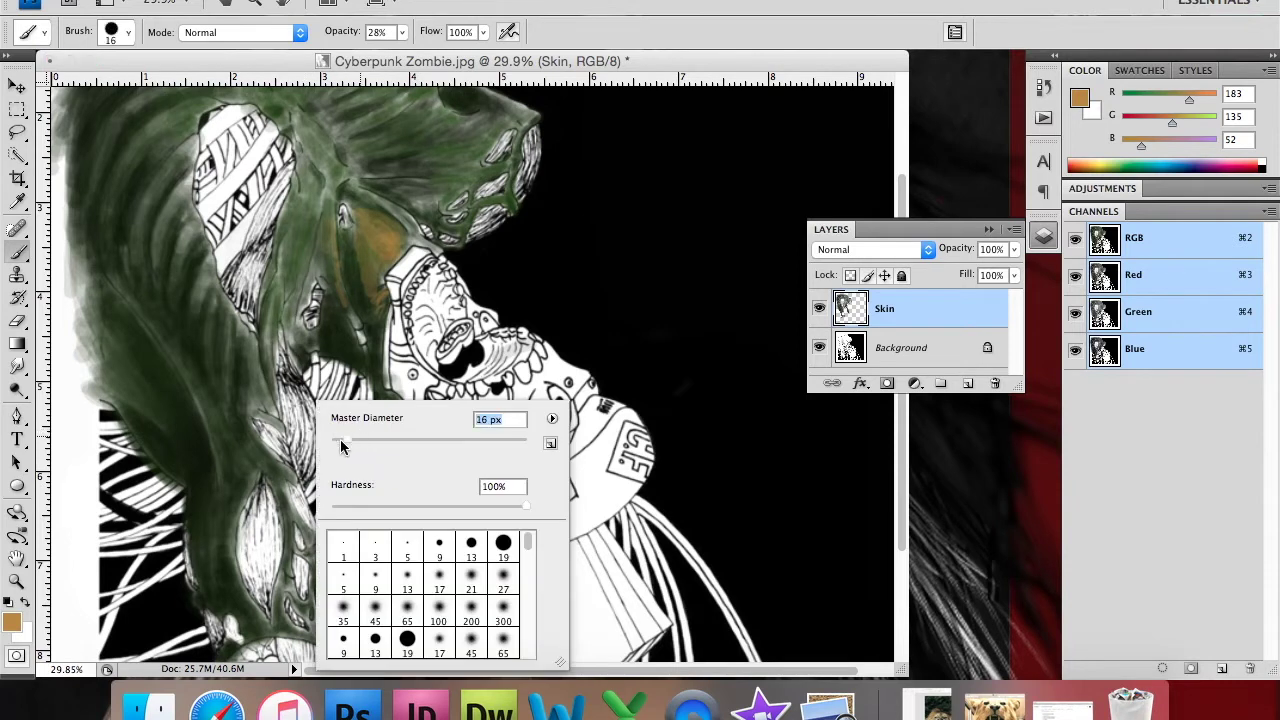
{"action": "left_click_drag", "start_coordinate": [402, 32], "coordinate": [390, 57]}
{"action": "left_click", "coordinate": [299, 176]}
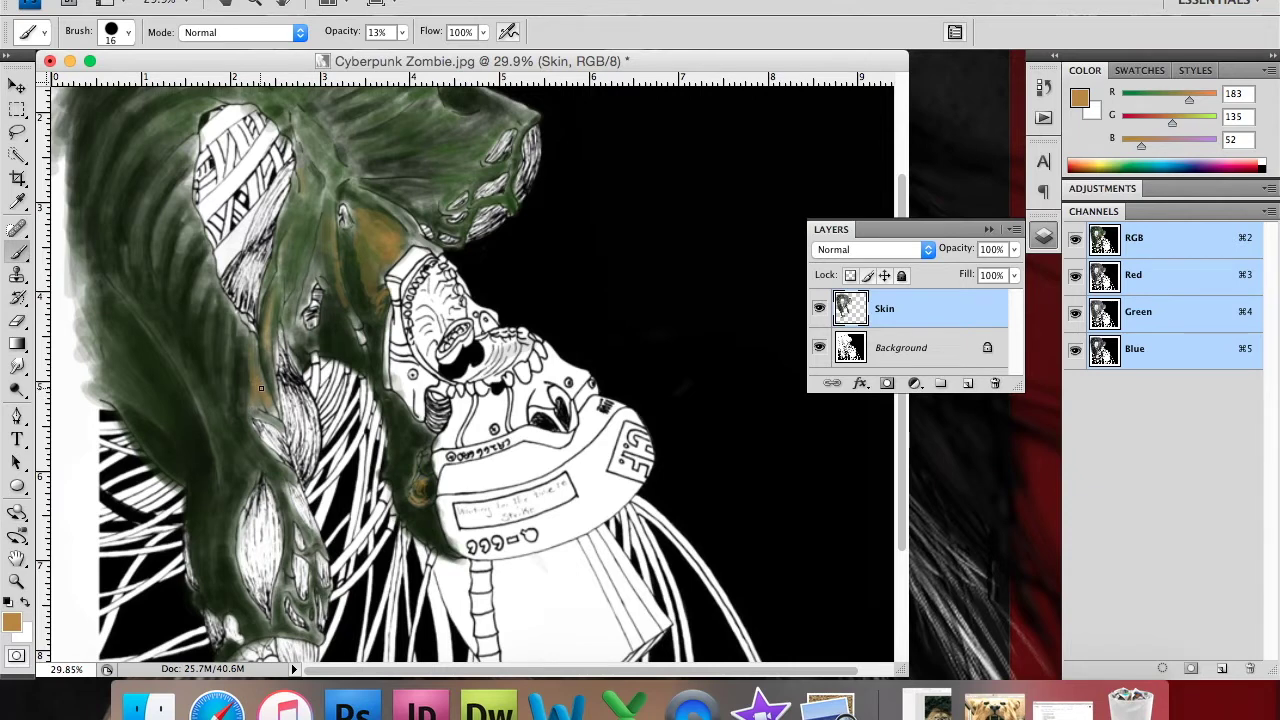
Step: Add faint brown streaks down the hair and beside the head
{"action": "left_click_drag", "start_coordinate": [212, 256], "coordinate": [213, 323]}
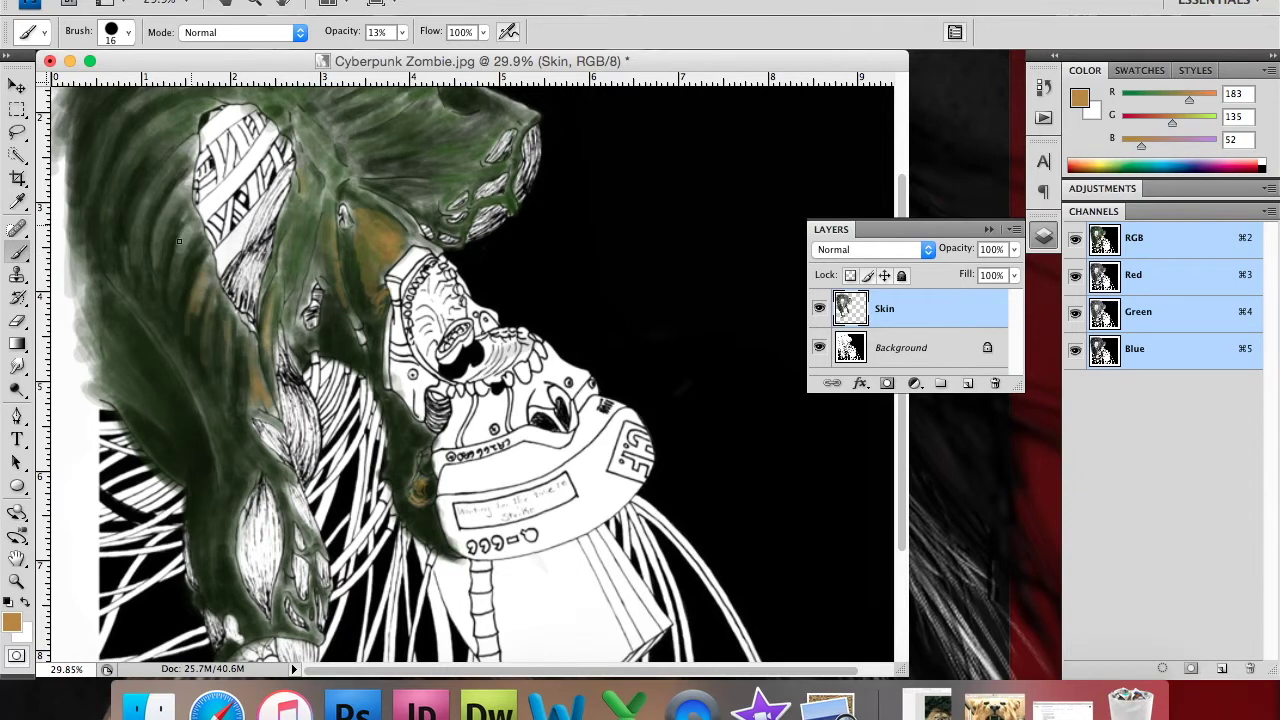
{"action": "left_click_drag", "start_coordinate": [189, 186], "coordinate": [160, 250]}
{"action": "left_click_drag", "start_coordinate": [184, 140], "coordinate": [163, 176]}
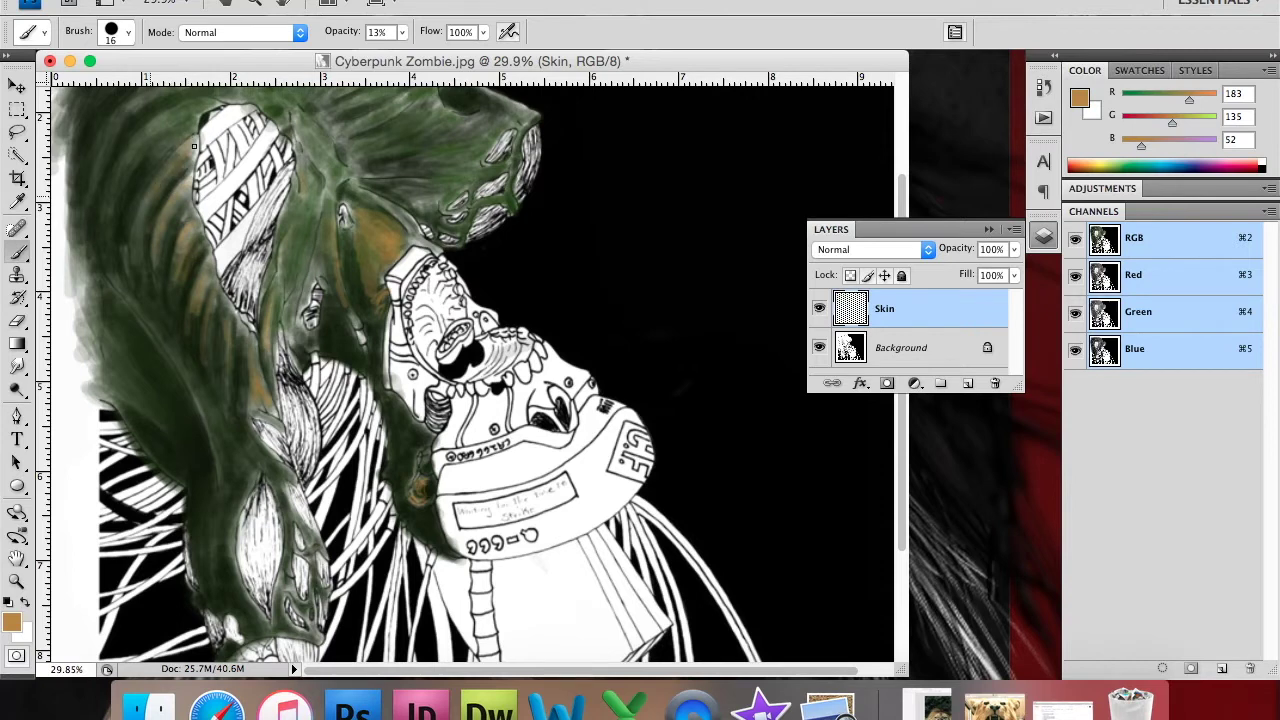
{"action": "scroll", "coordinate": [888, 194], "scroll_direction": "down", "scroll_amount": 3}
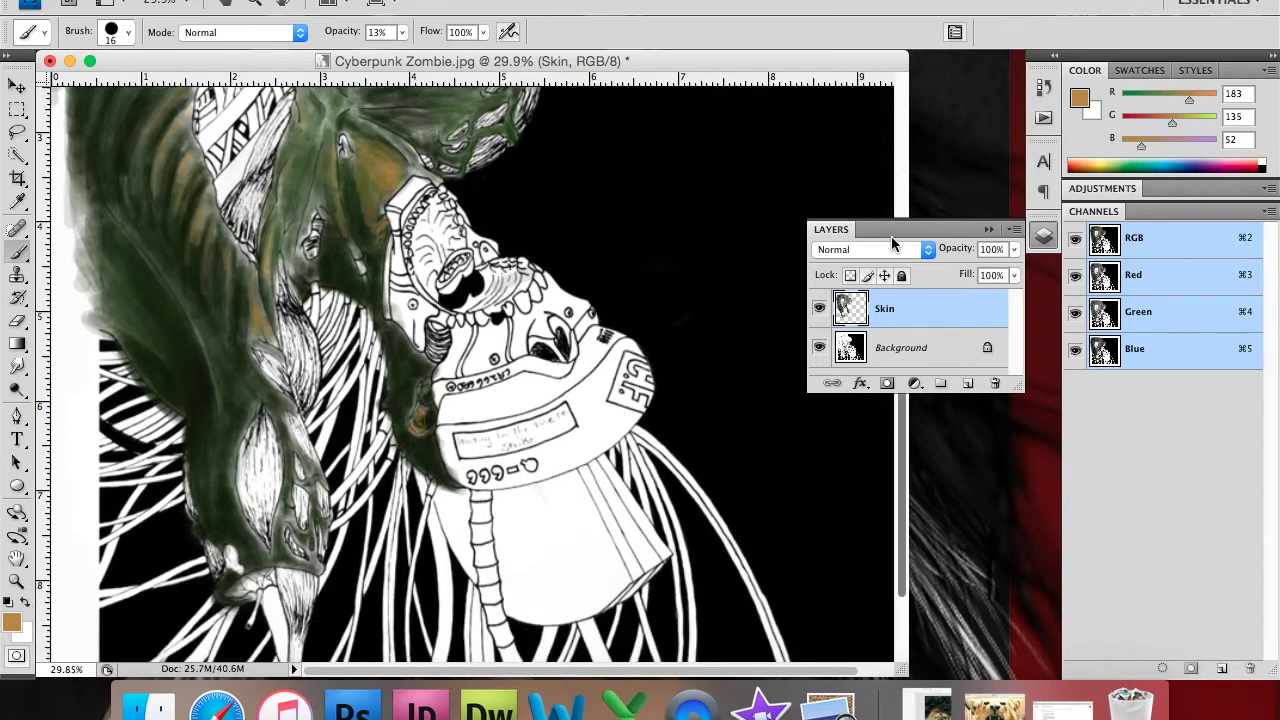
{"action": "left_click_drag", "start_coordinate": [300, 533], "coordinate": [309, 523]}
{"action": "left_click_drag", "start_coordinate": [322, 478], "coordinate": [318, 470]}
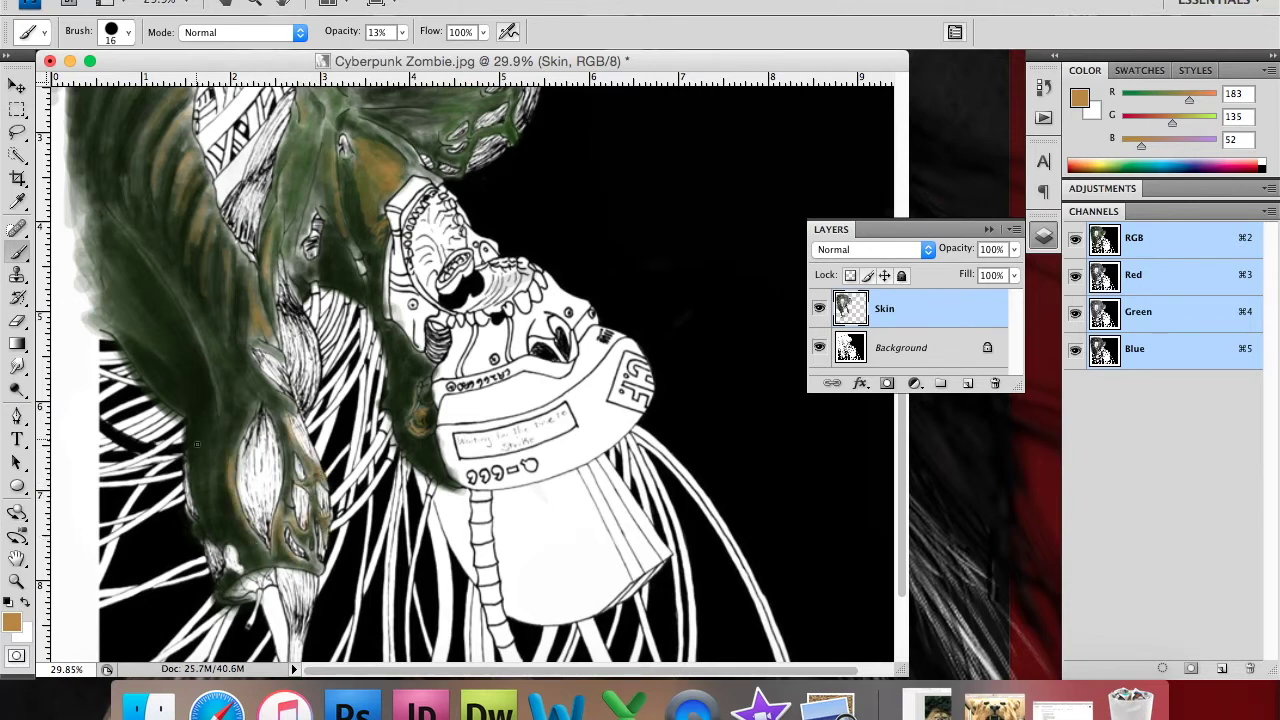
Step: Set the brush to 16 px and add more faint brown streaks through the hair
{"action": "right_click", "coordinate": [229, 358]}
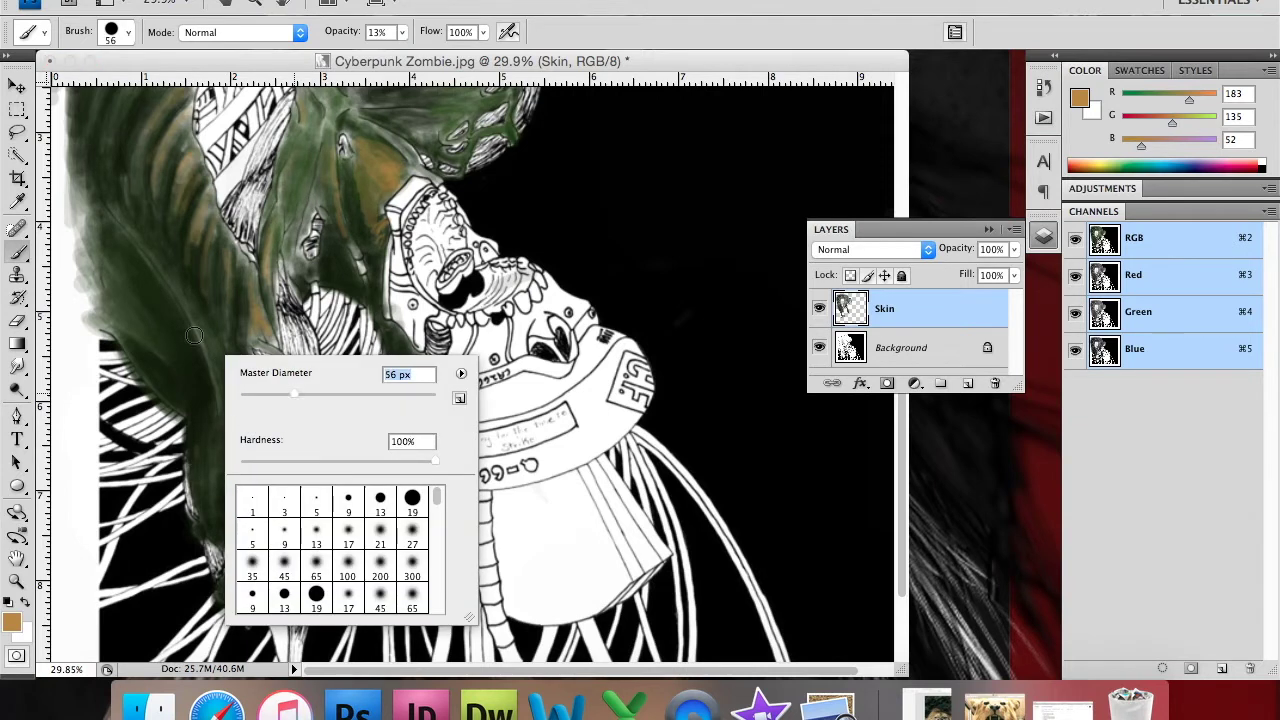
{"action": "left_click", "coordinate": [194, 335]}
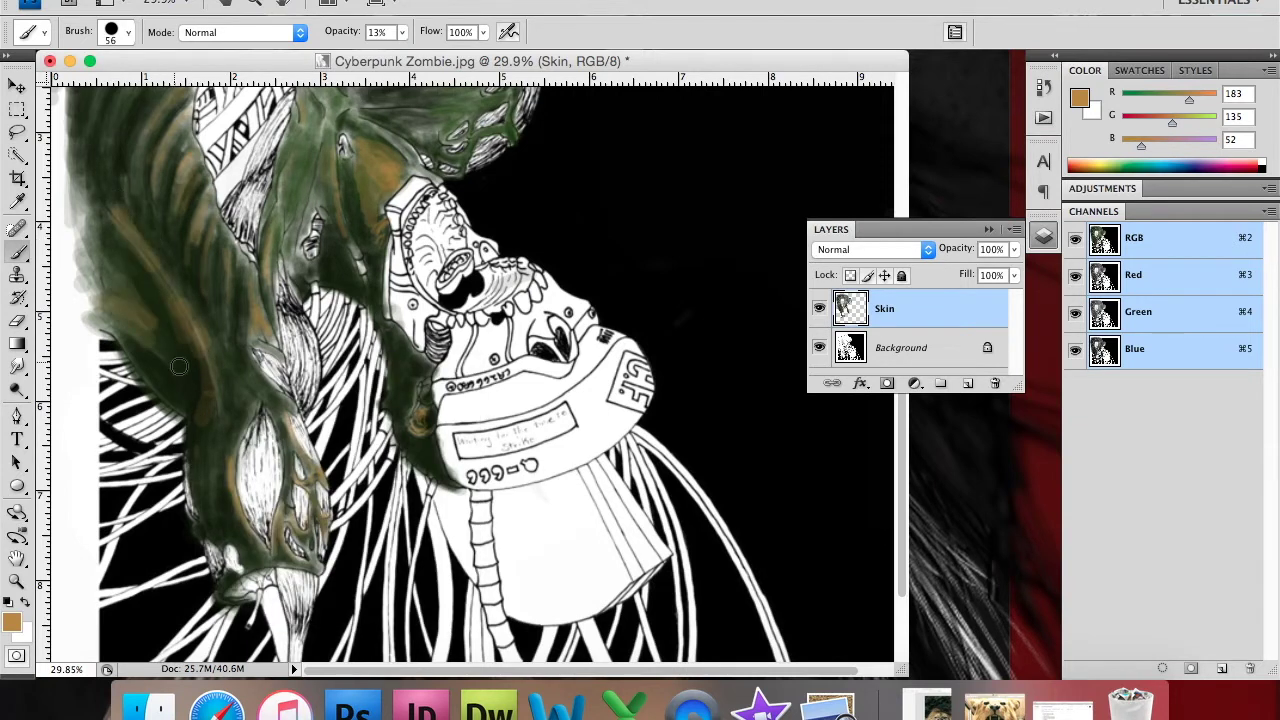
{"action": "scroll", "coordinate": [893, 428], "scroll_direction": "up", "scroll_amount": 5}
{"action": "right_click", "coordinate": [836, 308]}
{"action": "right_click", "coordinate": [562, 330]}
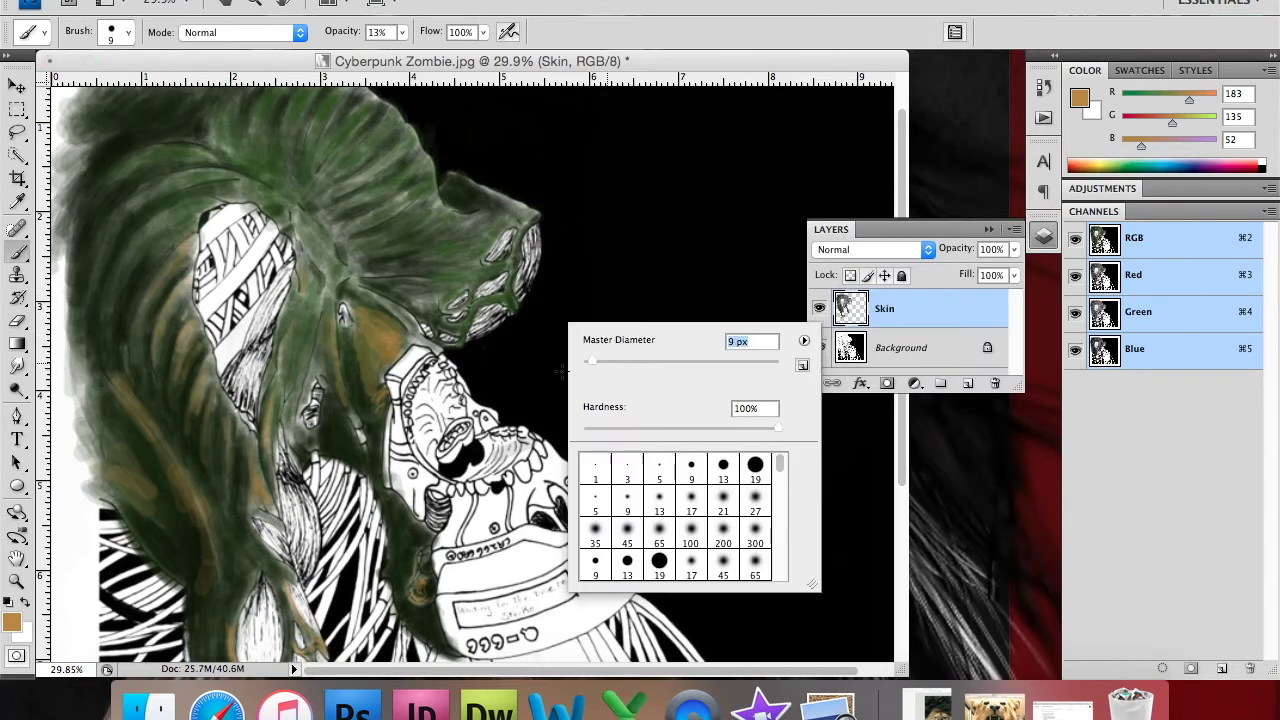
{"action": "right_click", "coordinate": [392, 228]}
{"action": "type", "text": "16"}
{"action": "key", "text": "Return"}
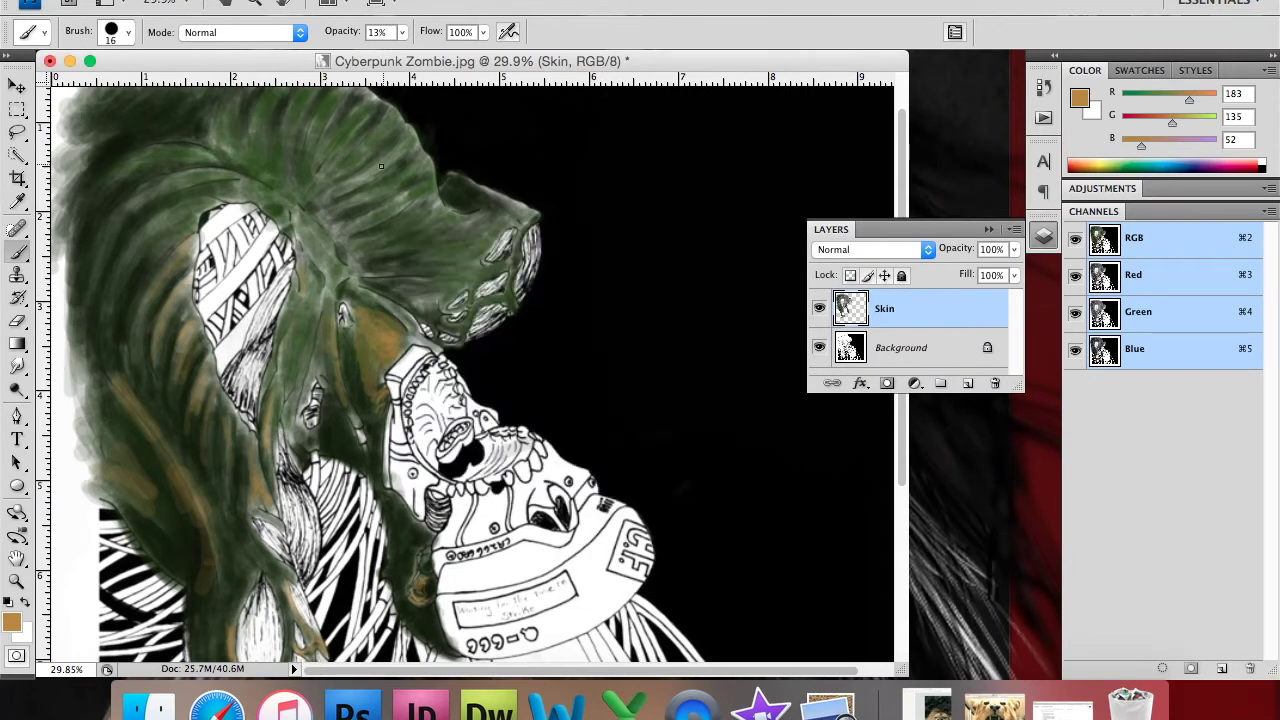
{"action": "left_click_drag", "start_coordinate": [356, 203], "coordinate": [383, 254]}
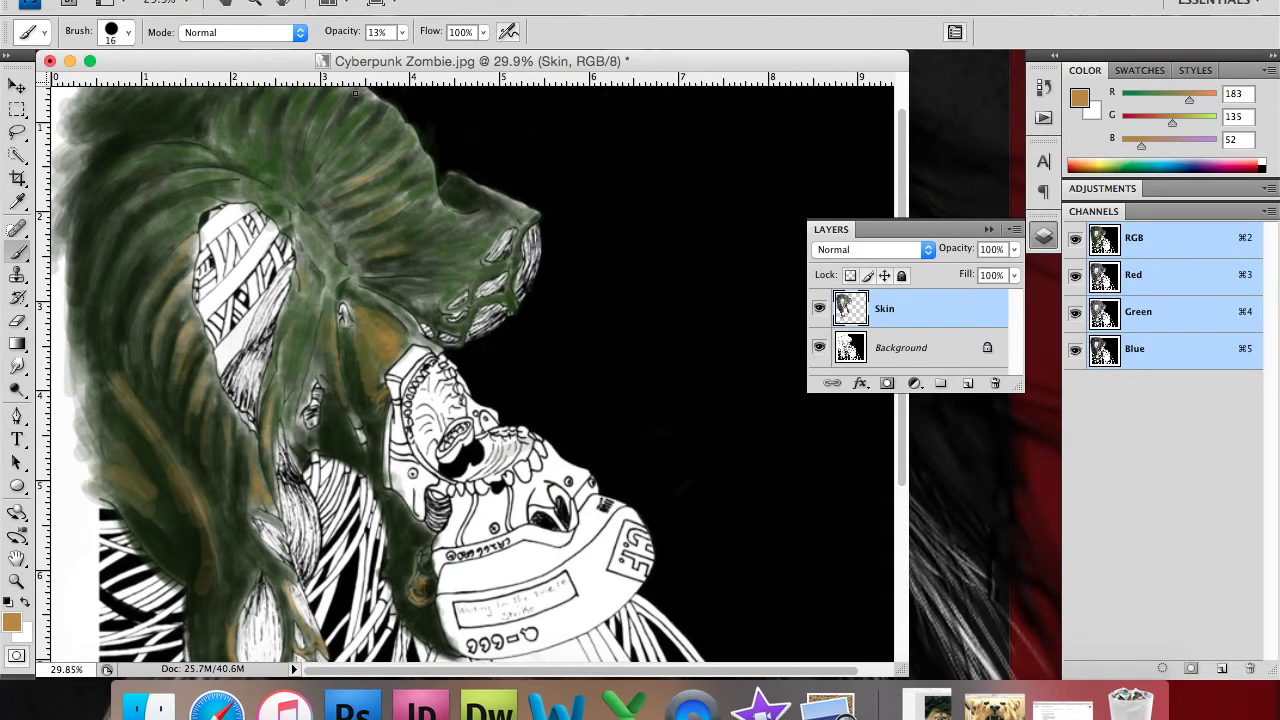
{"action": "left_click_drag", "start_coordinate": [320, 156], "coordinate": [335, 175]}
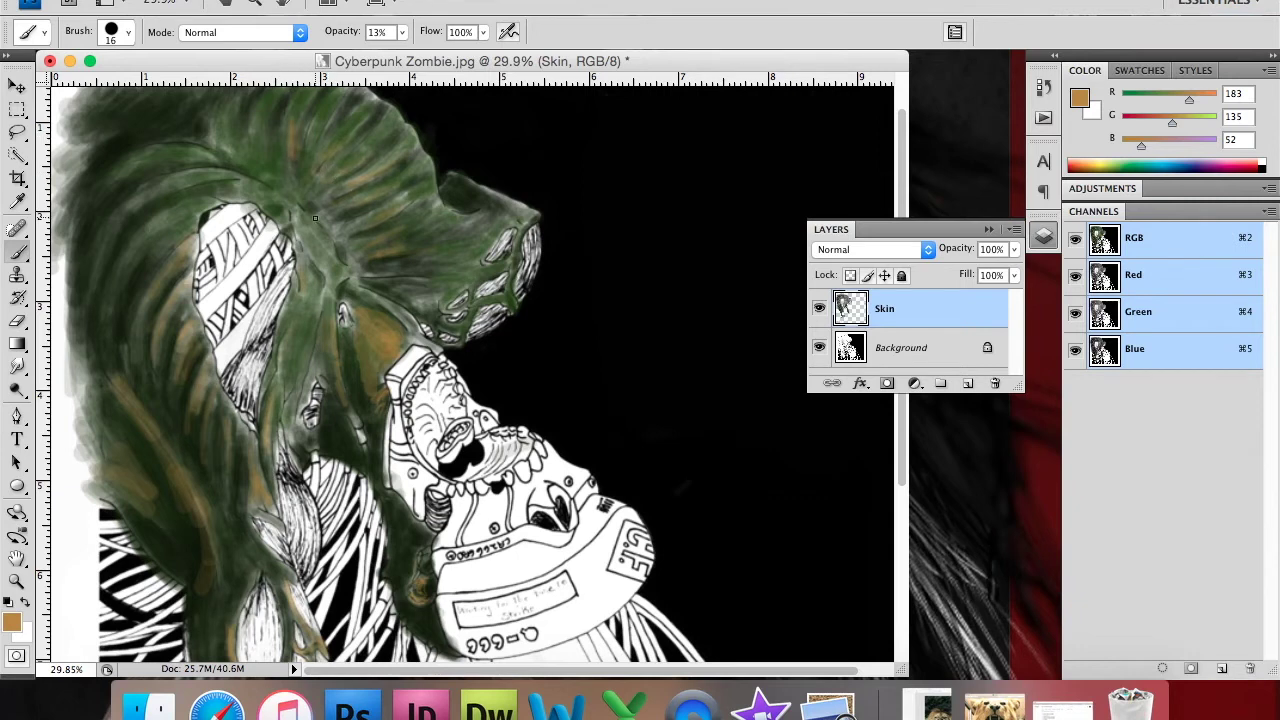
{"action": "left_click_drag", "start_coordinate": [425, 343], "coordinate": [430, 352]}
{"action": "mouse_move", "coordinate": [349, 348]}
{"action": "left_mouse_down"}
{"action": "mouse_move", "coordinate": [331, 406]}
{"action": "mouse_move", "coordinate": [308, 341]}
{"action": "left_mouse_up"}
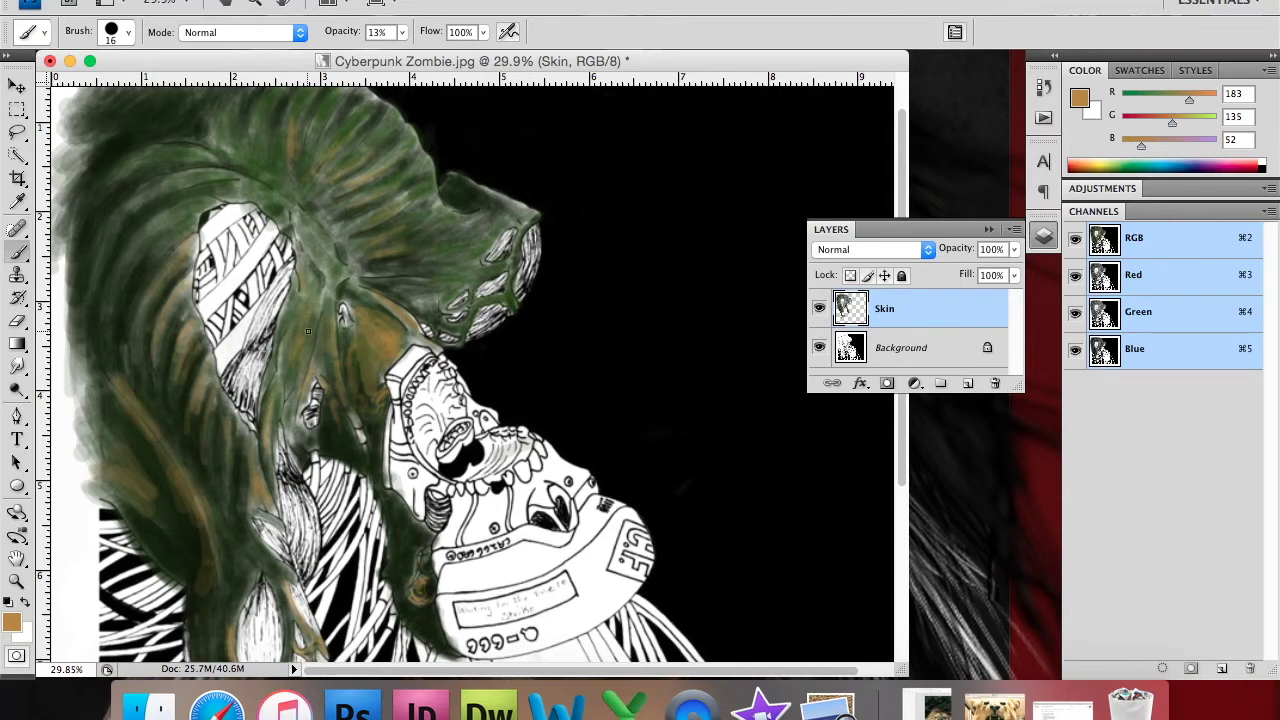
Step: With a near-full-strength Eraser, zoom into the jaw and erase green spilling over its outline
{"action": "left_click", "coordinate": [17, 320]}
{"action": "right_click", "coordinate": [195, 338]}
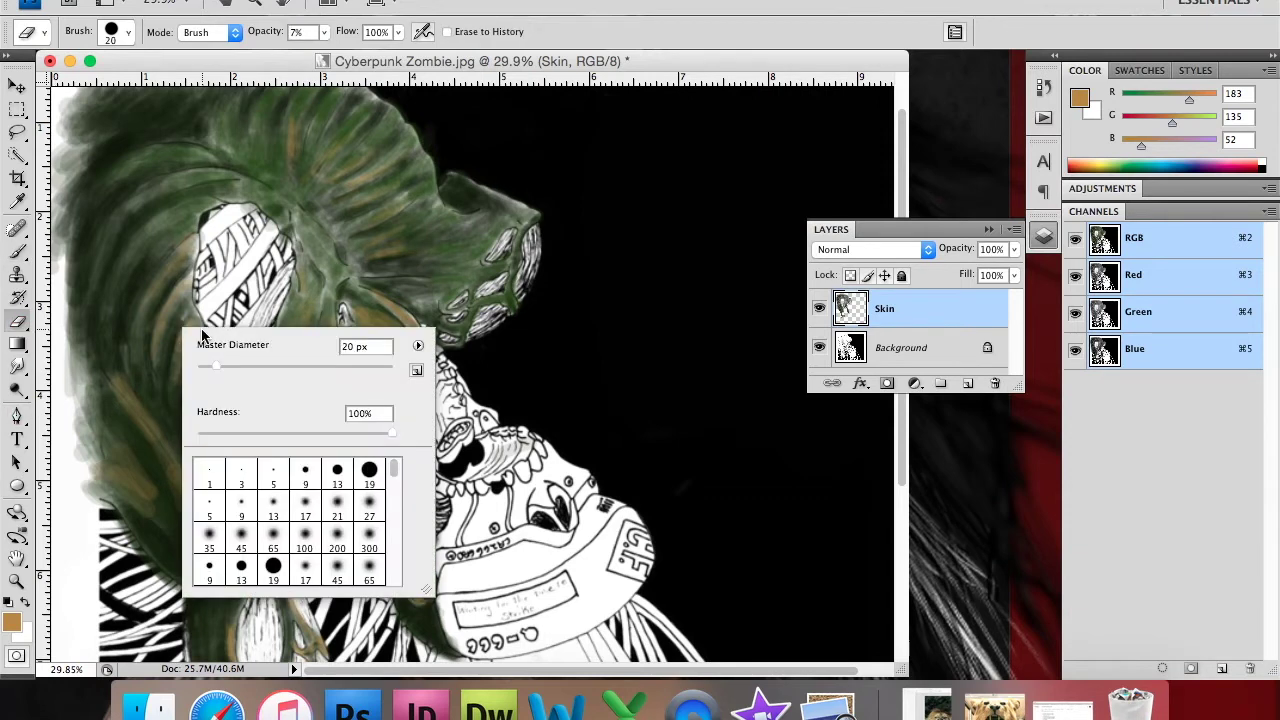
{"action": "left_click_drag", "start_coordinate": [323, 31], "coordinate": [413, 62]}
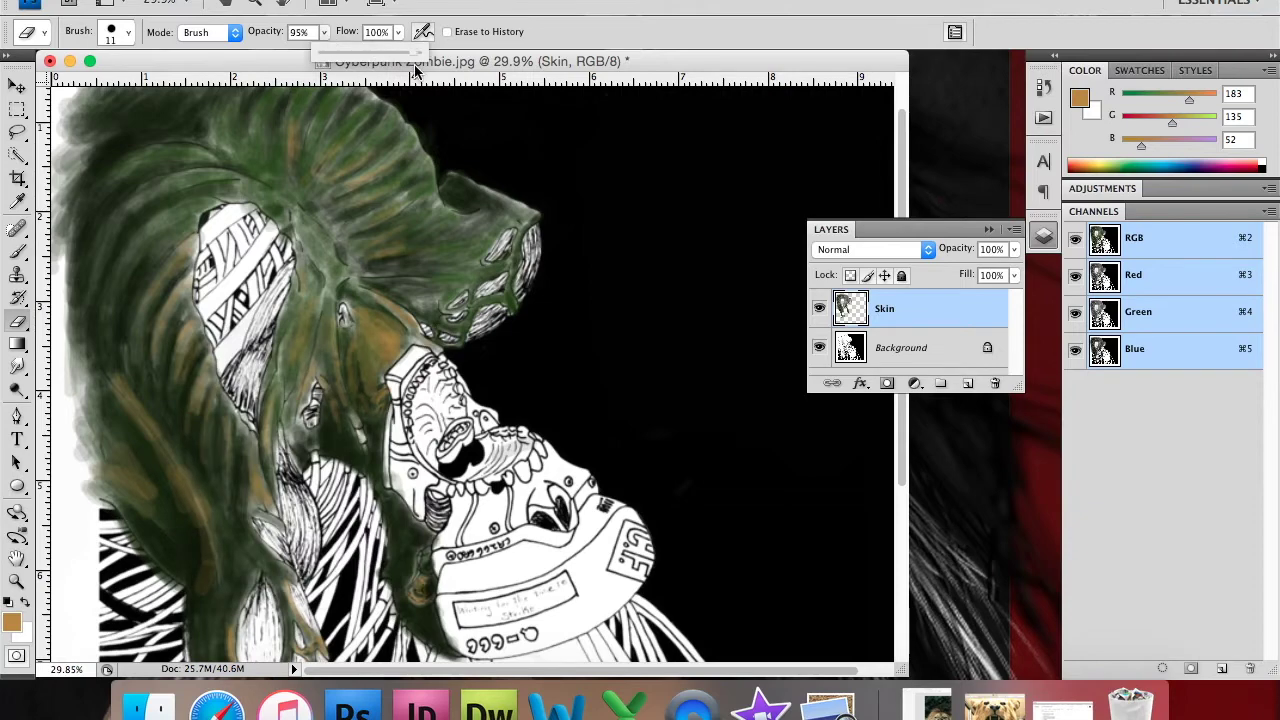
{"action": "left_click", "coordinate": [17, 582]}
{"action": "left_click_drag", "start_coordinate": [287, 383], "coordinate": [288, 384]}
{"action": "key", "text": "e"}
{"action": "left_click_drag", "start_coordinate": [307, 215], "coordinate": [388, 478]}
Step: Enlarge the eraser to 31 px and erase paint spill along the top of the head
{"action": "scroll", "coordinate": [890, 219], "scroll_direction": "up", "scroll_amount": 5}
{"action": "scroll", "coordinate": [557, 266], "scroll_direction": "down", "scroll_amount": 2}
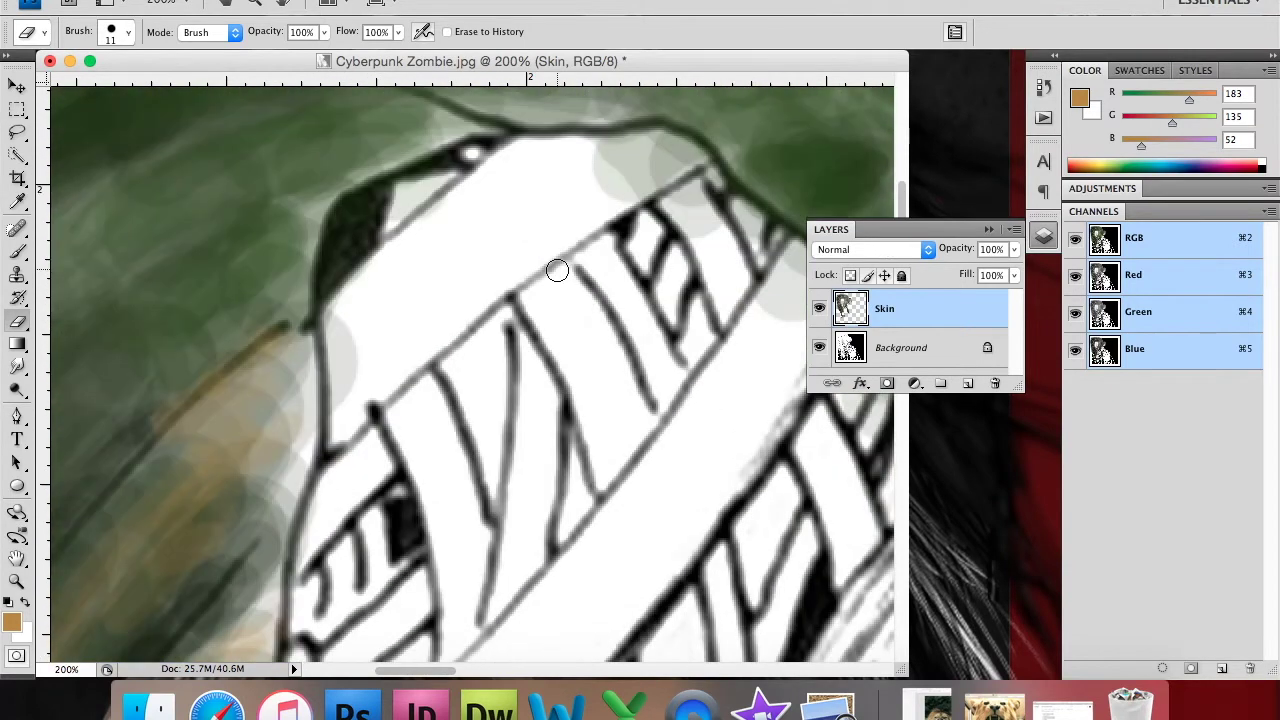
{"action": "left_click_drag", "start_coordinate": [453, 218], "coordinate": [400, 185]}
{"action": "right_click", "coordinate": [634, 229]}
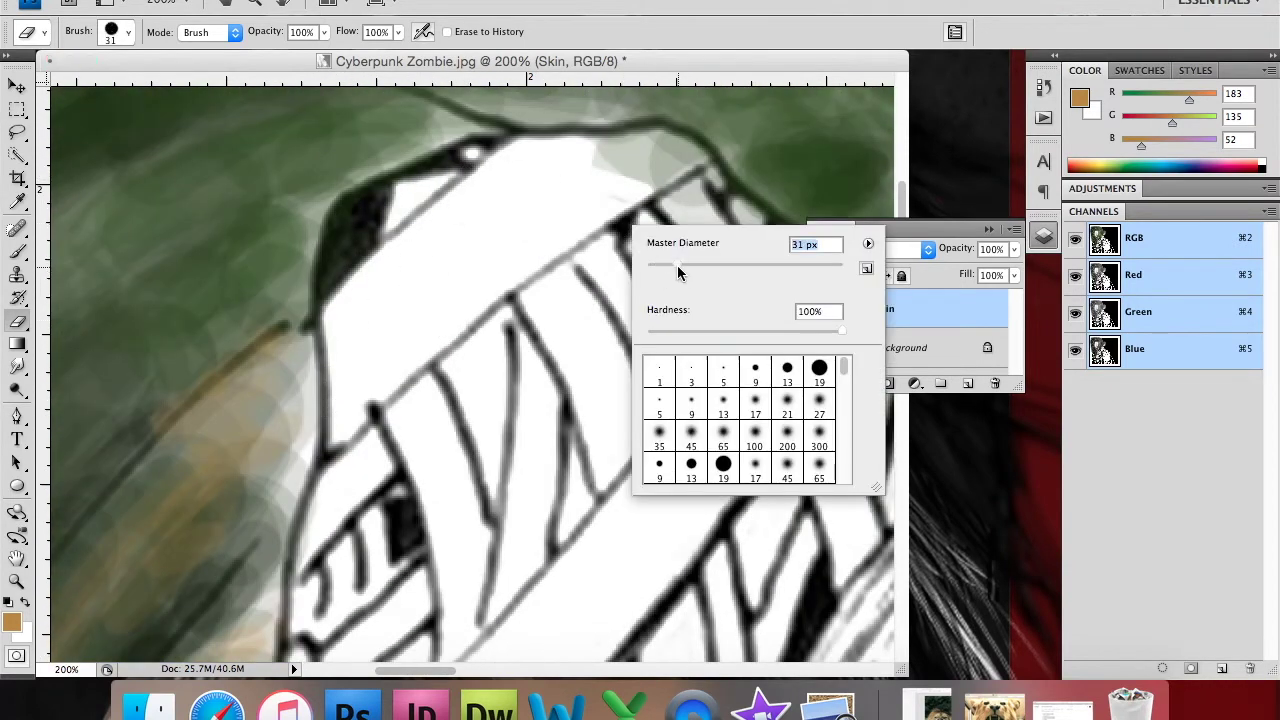
{"action": "left_click_drag", "start_coordinate": [655, 274], "coordinate": [668, 274]}
{"action": "left_click_drag", "start_coordinate": [606, 160], "coordinate": [693, 188]}
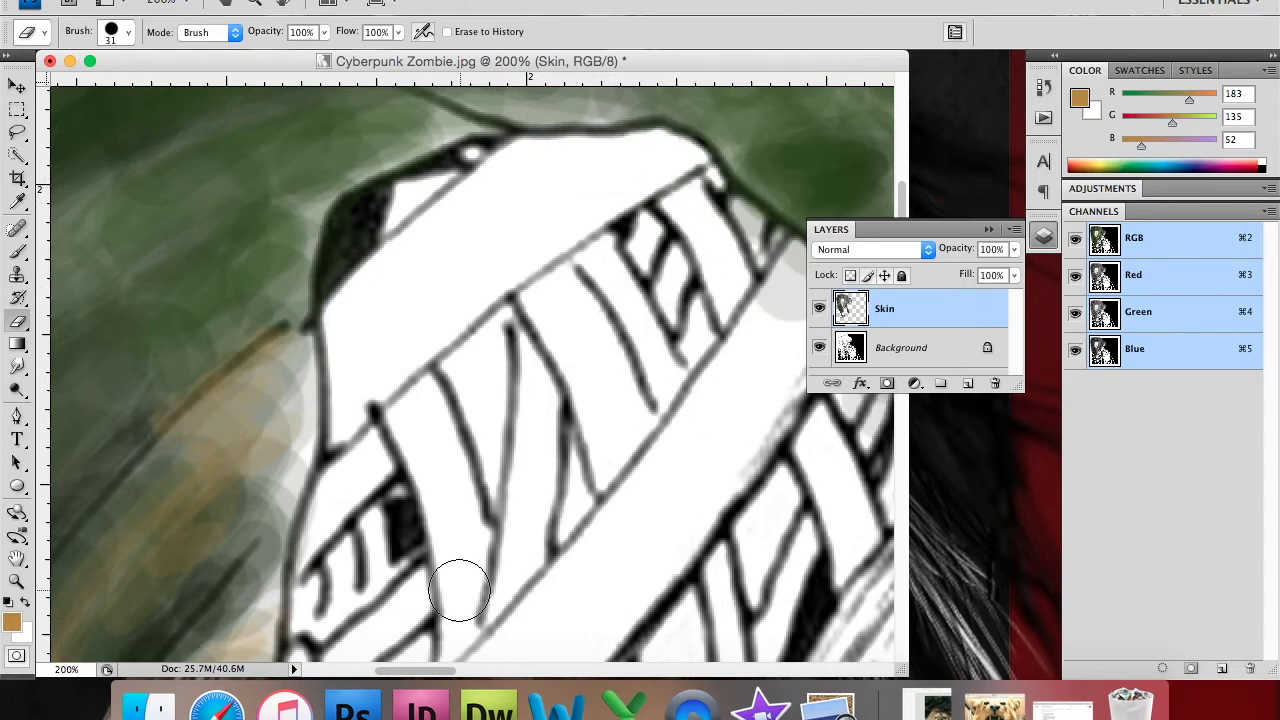
{"action": "left_click_drag", "start_coordinate": [410, 668], "coordinate": [455, 668]}
Step: Erase grey paint off the bandage edges, undoing one bad stroke via History
{"action": "mouse_move", "coordinate": [440, 408]}
{"action": "left_mouse_down"}
{"action": "mouse_move", "coordinate": [443, 371]}
{"action": "mouse_move", "coordinate": [337, 277]}
{"action": "mouse_move", "coordinate": [305, 205]}
{"action": "left_mouse_up"}
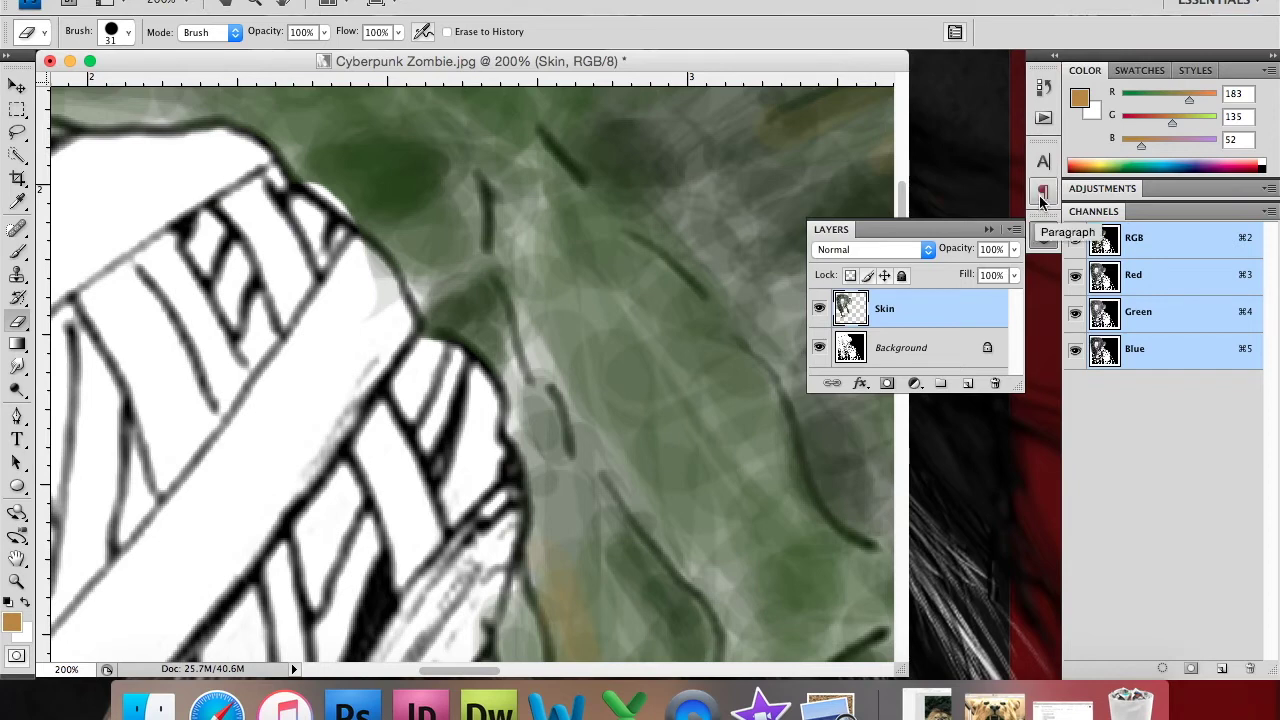
{"action": "left_click", "coordinate": [1043, 87]}
{"action": "left_click", "coordinate": [936, 143]}
{"action": "mouse_move", "coordinate": [271, 200]}
{"action": "left_mouse_down"}
{"action": "mouse_move", "coordinate": [360, 291]}
{"action": "mouse_move", "coordinate": [311, 369]}
{"action": "left_mouse_up"}
{"action": "left_click_drag", "start_coordinate": [490, 528], "coordinate": [457, 557]}
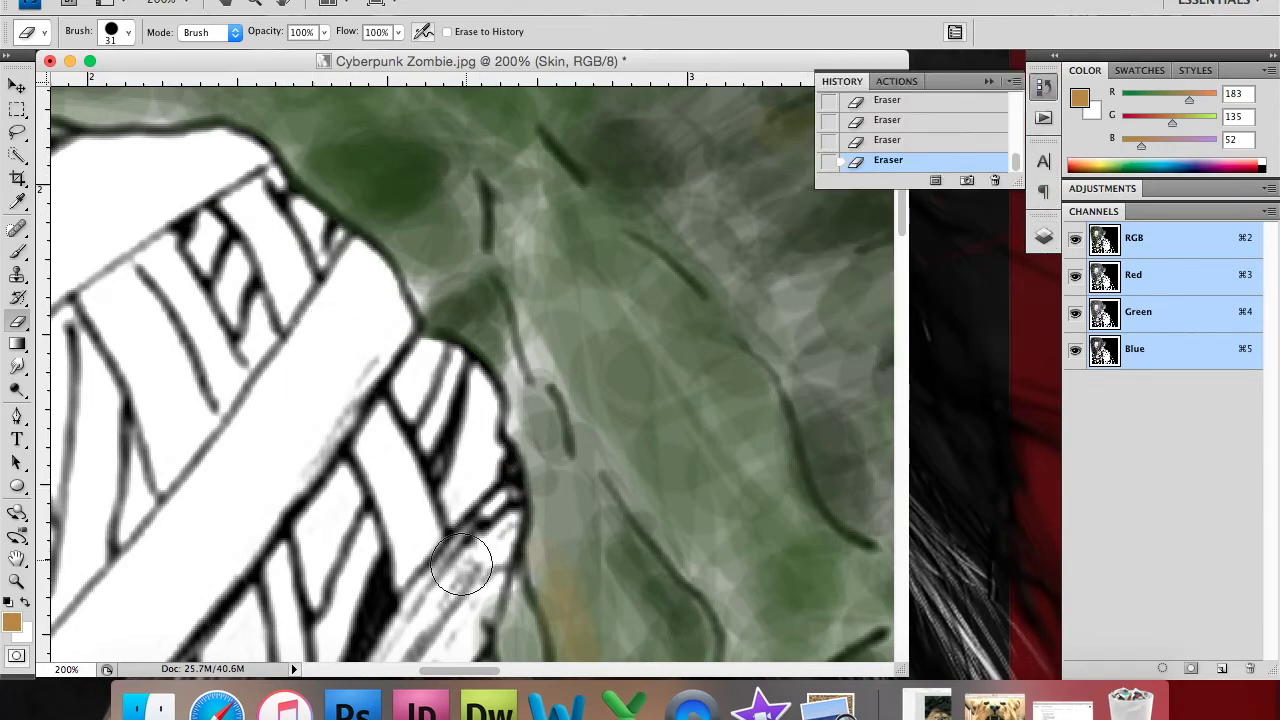
{"action": "left_click_drag", "start_coordinate": [905, 217], "coordinate": [903, 252]}
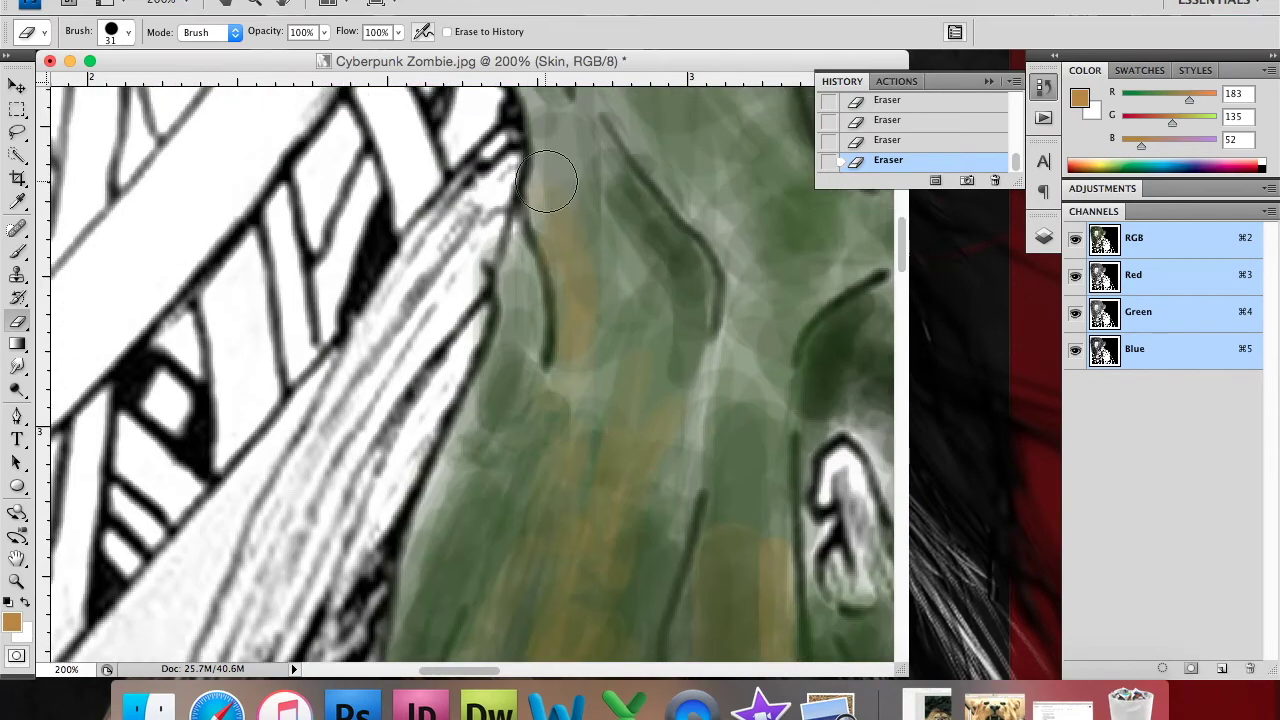
{"action": "mouse_move", "coordinate": [434, 263]}
{"action": "left_mouse_down"}
{"action": "mouse_move", "coordinate": [463, 251]}
{"action": "mouse_move", "coordinate": [428, 344]}
{"action": "left_mouse_up"}
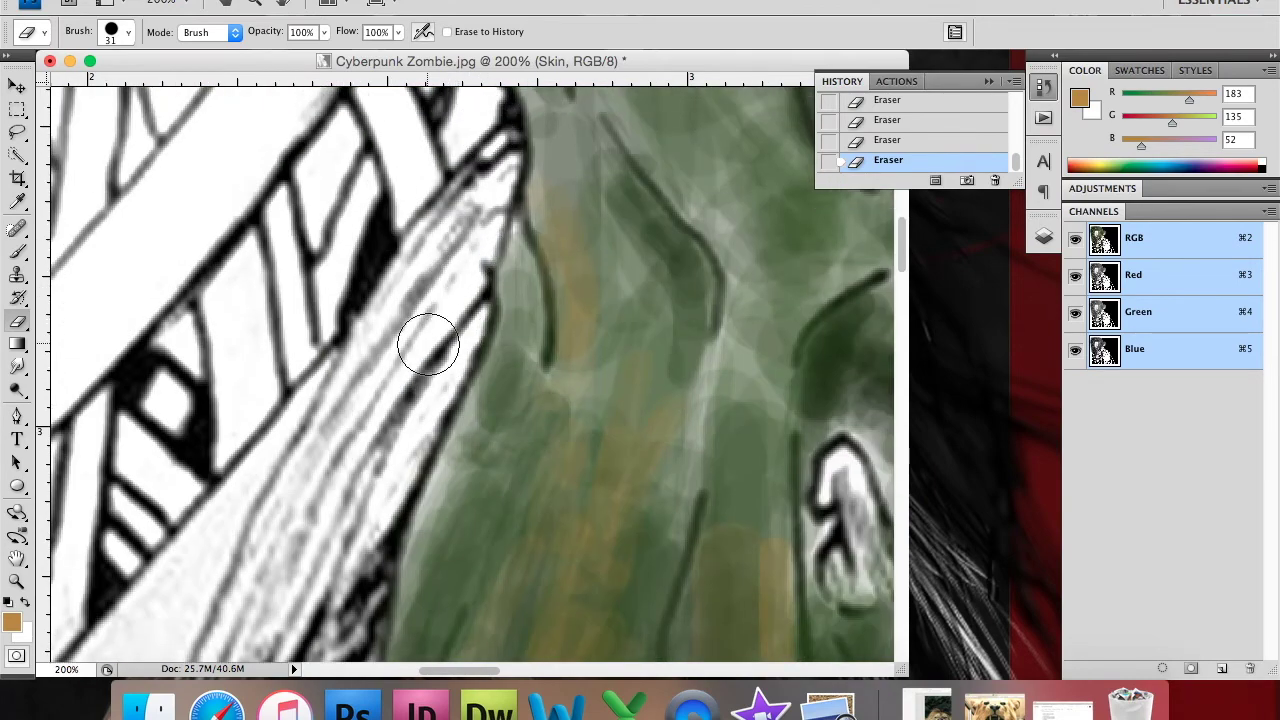
{"action": "left_click_drag", "start_coordinate": [908, 243], "coordinate": [907, 268]}
{"action": "left_click_drag", "start_coordinate": [439, 677], "coordinate": [449, 678]}
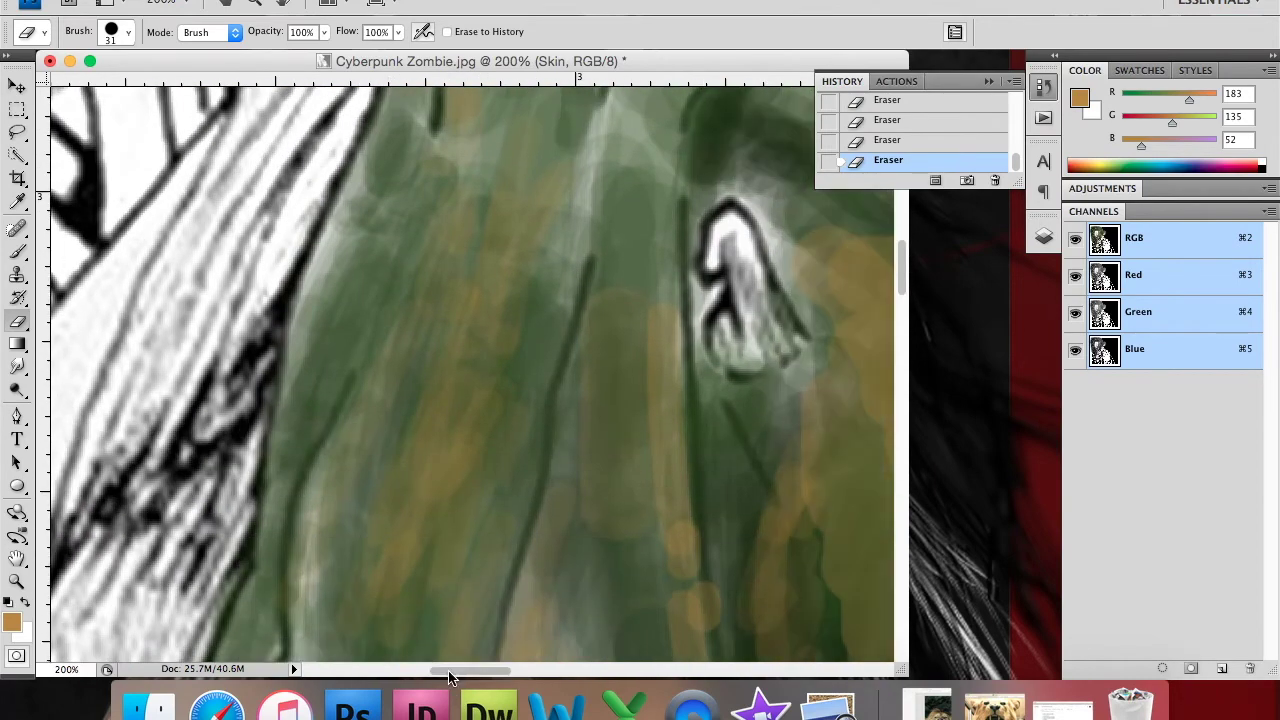
Step: With a 20 px eraser, clean paint off the white figure from top to bottom
{"action": "right_click", "coordinate": [636, 350]}
{"action": "left_click_drag", "start_coordinate": [693, 420], "coordinate": [680, 420]}
{"action": "mouse_move", "coordinate": [730, 350]}
{"action": "left_mouse_down"}
{"action": "mouse_move", "coordinate": [770, 323]}
{"action": "mouse_move", "coordinate": [735, 242]}
{"action": "left_mouse_up"}
{"action": "scroll", "coordinate": [687, 307], "scroll_direction": "down", "scroll_amount": 5}
{"action": "mouse_move", "coordinate": [558, 190]}
{"action": "left_mouse_down"}
{"action": "mouse_move", "coordinate": [580, 250]}
{"action": "mouse_move", "coordinate": [552, 330]}
{"action": "mouse_move", "coordinate": [545, 415]}
{"action": "mouse_move", "coordinate": [485, 385]}
{"action": "mouse_move", "coordinate": [546, 235]}
{"action": "left_mouse_up"}
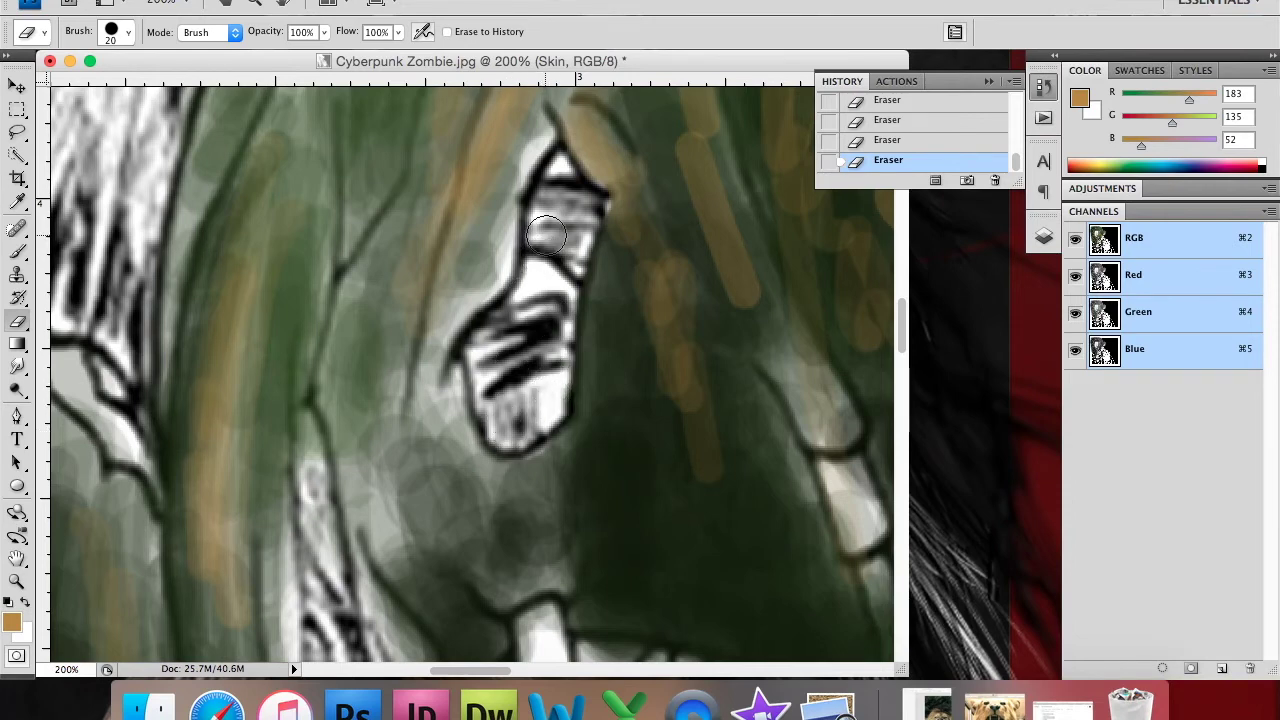
{"action": "left_click_drag", "start_coordinate": [470, 670], "coordinate": [505, 670]}
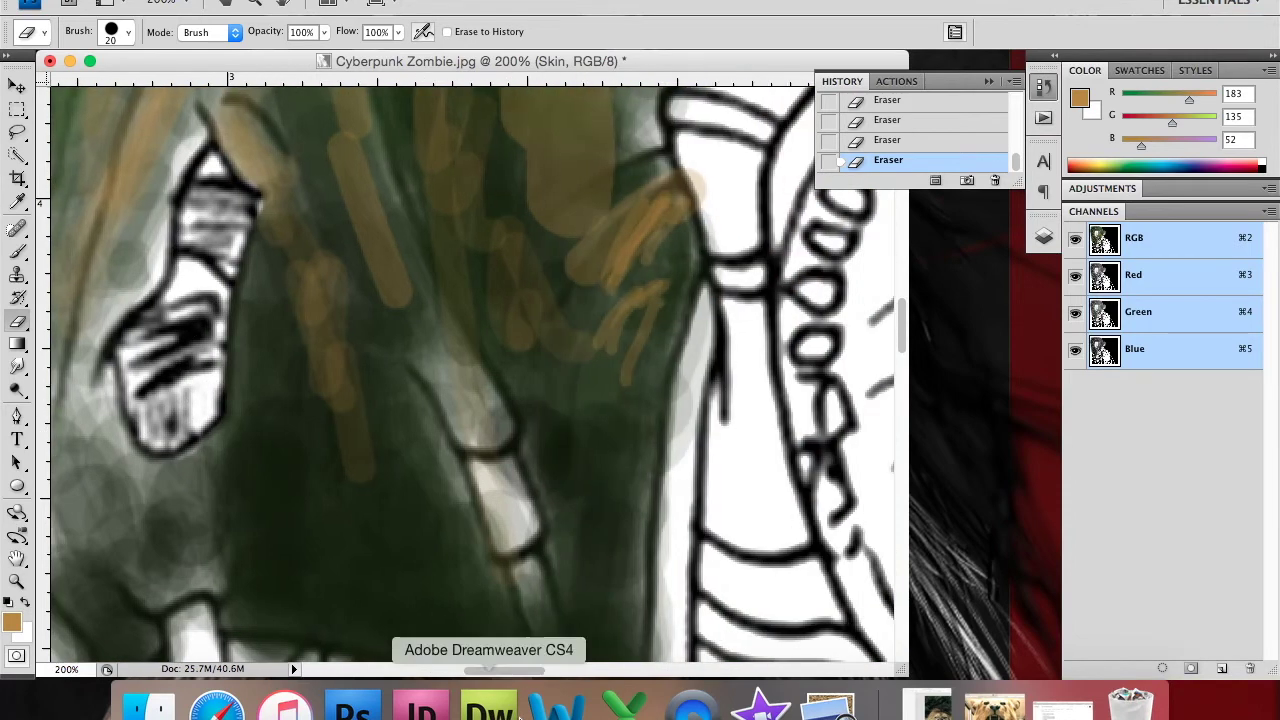
{"action": "left_click_drag", "start_coordinate": [723, 180], "coordinate": [668, 650]}
{"action": "mouse_move", "coordinate": [523, 514]}
{"action": "left_mouse_down"}
{"action": "mouse_move", "coordinate": [491, 480]}
{"action": "mouse_move", "coordinate": [520, 550]}
{"action": "left_mouse_up"}
Step: With a 14 px eraser, clear green paint and fringe off the white stripes
{"action": "right_click", "coordinate": [520, 550]}
{"action": "left_click_drag", "start_coordinate": [563, 443], "coordinate": [548, 443]}
{"action": "key", "text": "Return"}
{"action": "scroll", "coordinate": [660, 315], "scroll_direction": "down", "scroll_amount": 5}
{"action": "mouse_move", "coordinate": [524, 128]}
{"action": "left_mouse_down"}
{"action": "mouse_move", "coordinate": [548, 231]}
{"action": "mouse_move", "coordinate": [563, 437]}
{"action": "left_mouse_up"}
{"action": "mouse_move", "coordinate": [150, 175]}
{"action": "left_mouse_down"}
{"action": "mouse_move", "coordinate": [186, 186]}
{"action": "mouse_move", "coordinate": [186, 214]}
{"action": "mouse_move", "coordinate": [150, 260]}
{"action": "mouse_move", "coordinate": [265, 230]}
{"action": "mouse_move", "coordinate": [386, 243]}
{"action": "mouse_move", "coordinate": [266, 240]}
{"action": "left_mouse_up"}
{"action": "mouse_move", "coordinate": [415, 271]}
{"action": "left_mouse_down"}
{"action": "mouse_move", "coordinate": [505, 335]}
{"action": "mouse_move", "coordinate": [491, 300]}
{"action": "mouse_move", "coordinate": [502, 343]}
{"action": "left_mouse_up"}
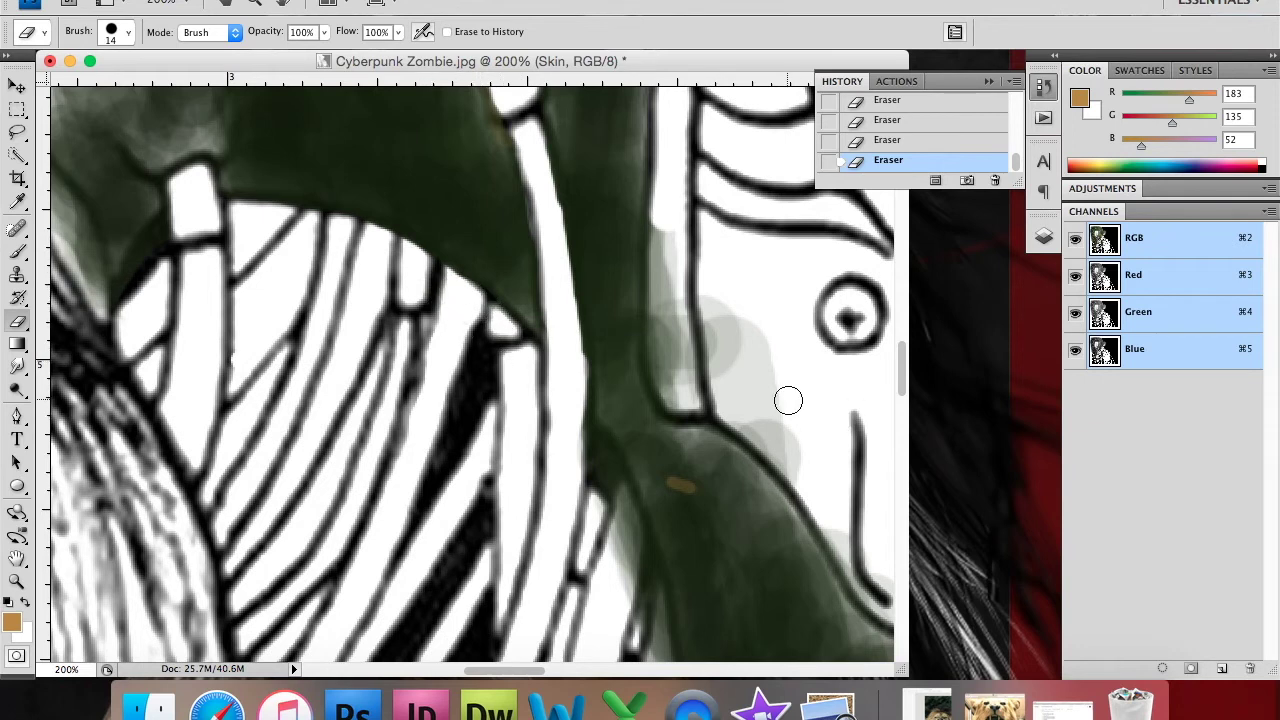
{"action": "mouse_move", "coordinate": [690, 294]}
{"action": "left_mouse_down"}
{"action": "mouse_move", "coordinate": [671, 181]}
{"action": "mouse_move", "coordinate": [663, 320]}
{"action": "mouse_move", "coordinate": [677, 380]}
{"action": "mouse_move", "coordinate": [729, 343]}
{"action": "mouse_move", "coordinate": [751, 428]}
{"action": "mouse_move", "coordinate": [805, 495]}
{"action": "left_mouse_up"}
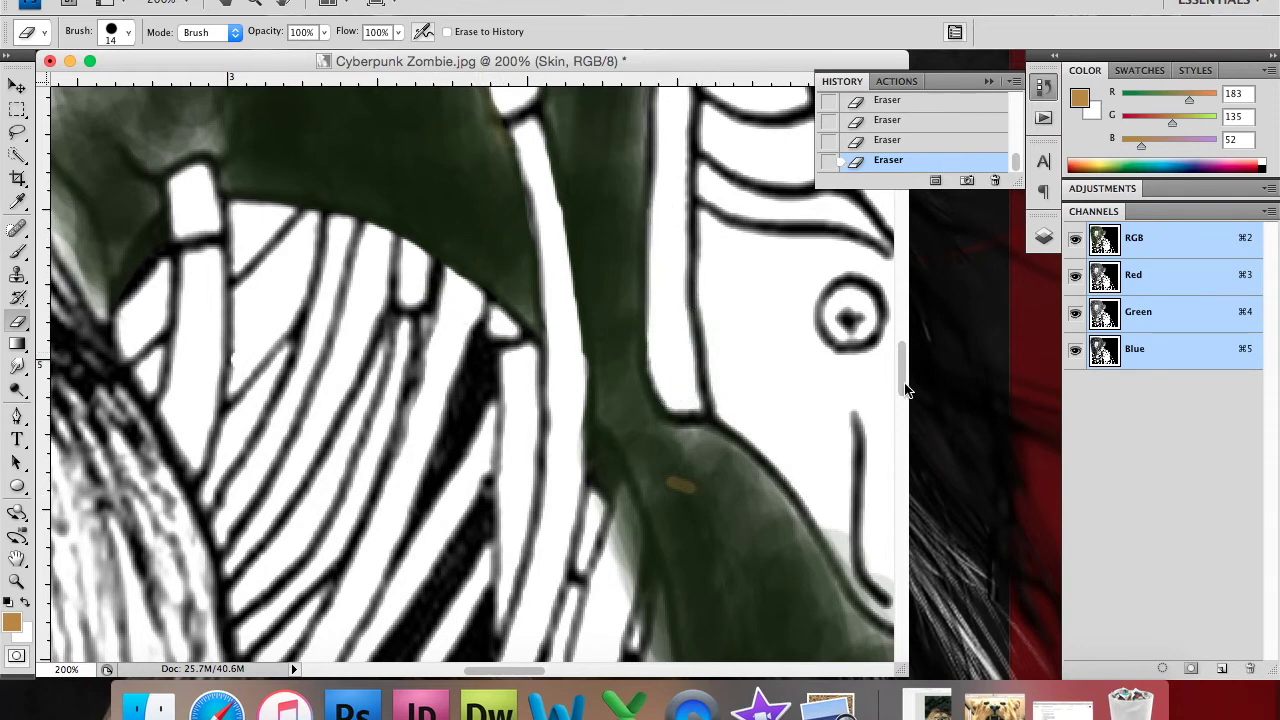
Step: Clean the grey fringe around the green shape's left and outer edges
{"action": "scroll", "coordinate": [805, 495], "scroll_direction": "down", "scroll_amount": 5}
{"action": "mouse_move", "coordinate": [580, 166]}
{"action": "left_mouse_down"}
{"action": "mouse_move", "coordinate": [640, 294]}
{"action": "mouse_move", "coordinate": [660, 420]}
{"action": "left_mouse_up"}
{"action": "mouse_move", "coordinate": [626, 294]}
{"action": "left_mouse_down"}
{"action": "mouse_move", "coordinate": [666, 426]}
{"action": "mouse_move", "coordinate": [669, 414]}
{"action": "mouse_move", "coordinate": [662, 515]}
{"action": "left_mouse_up"}
{"action": "left_click_drag", "start_coordinate": [840, 262], "coordinate": [895, 338]}
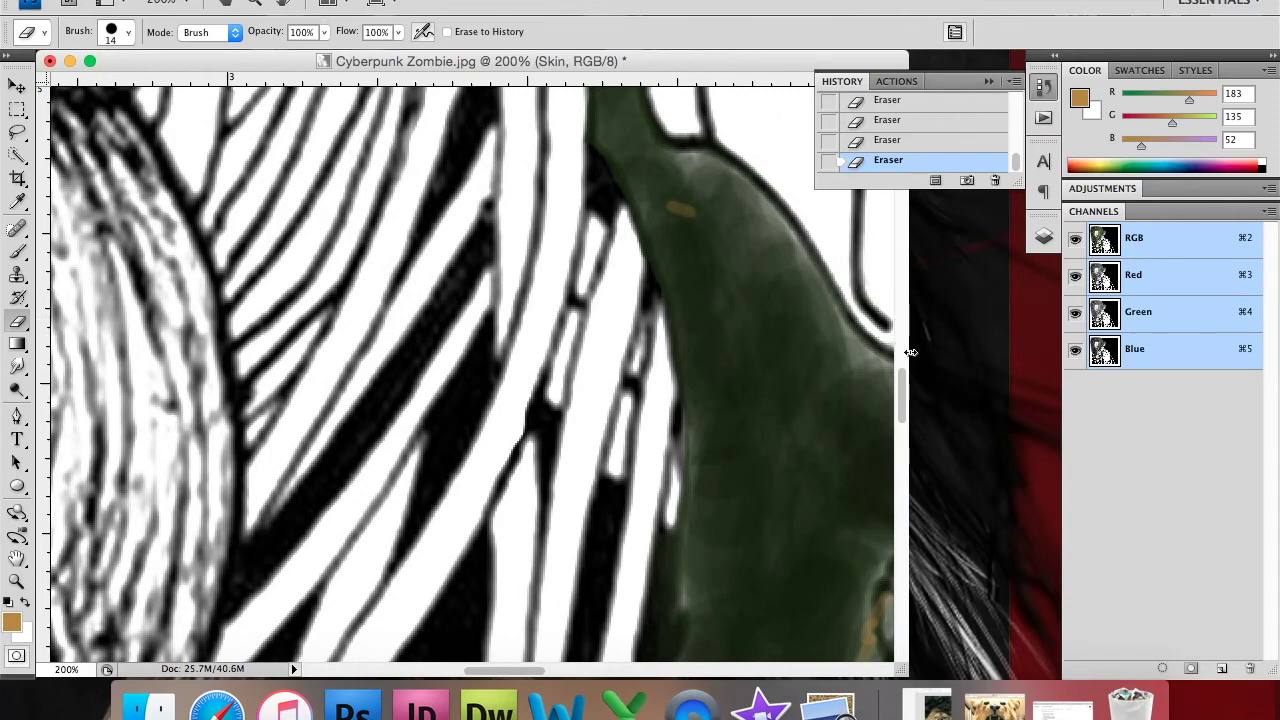
{"action": "scroll", "coordinate": [880, 340], "scroll_direction": "down", "scroll_amount": 5}
{"action": "mouse_move", "coordinate": [645, 365]}
{"action": "left_mouse_down"}
{"action": "mouse_move", "coordinate": [608, 463]}
{"action": "mouse_move", "coordinate": [661, 352]}
{"action": "left_mouse_up"}
{"action": "mouse_move", "coordinate": [637, 263]}
{"action": "left_mouse_down"}
{"action": "mouse_move", "coordinate": [651, 351]}
{"action": "mouse_move", "coordinate": [640, 470]}
{"action": "mouse_move", "coordinate": [697, 519]}
{"action": "mouse_move", "coordinate": [677, 574]}
{"action": "mouse_move", "coordinate": [686, 636]}
{"action": "left_mouse_up"}
Step: Erase grey fringe on the lower white shapes and lighten lines beside the green skin
{"action": "scroll", "coordinate": [783, 525], "scroll_direction": "down", "scroll_amount": 3}
{"action": "scroll", "coordinate": [790, 460], "scroll_direction": "down", "scroll_amount": 3}
{"action": "mouse_move", "coordinate": [798, 462]}
{"action": "left_mouse_down"}
{"action": "mouse_move", "coordinate": [796, 400]}
{"action": "mouse_move", "coordinate": [790, 442]}
{"action": "mouse_move", "coordinate": [886, 537]}
{"action": "left_mouse_up"}
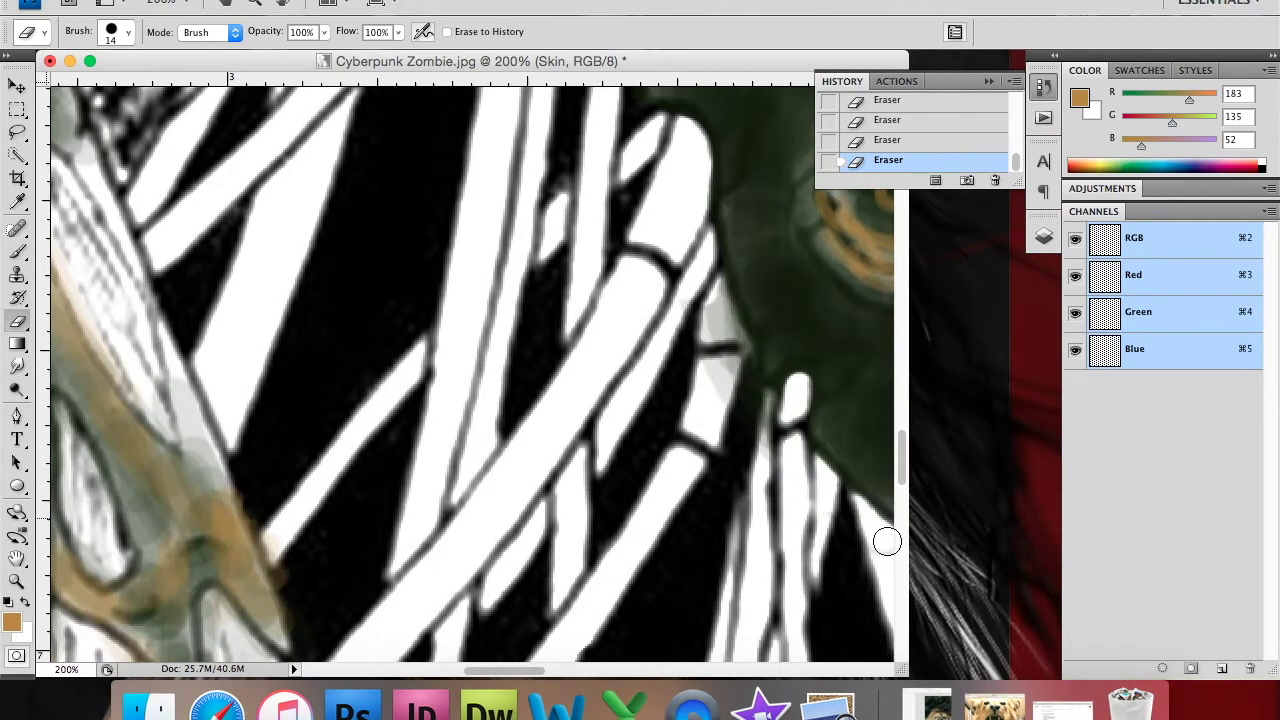
{"action": "left_click_drag", "start_coordinate": [749, 429], "coordinate": [719, 360]}
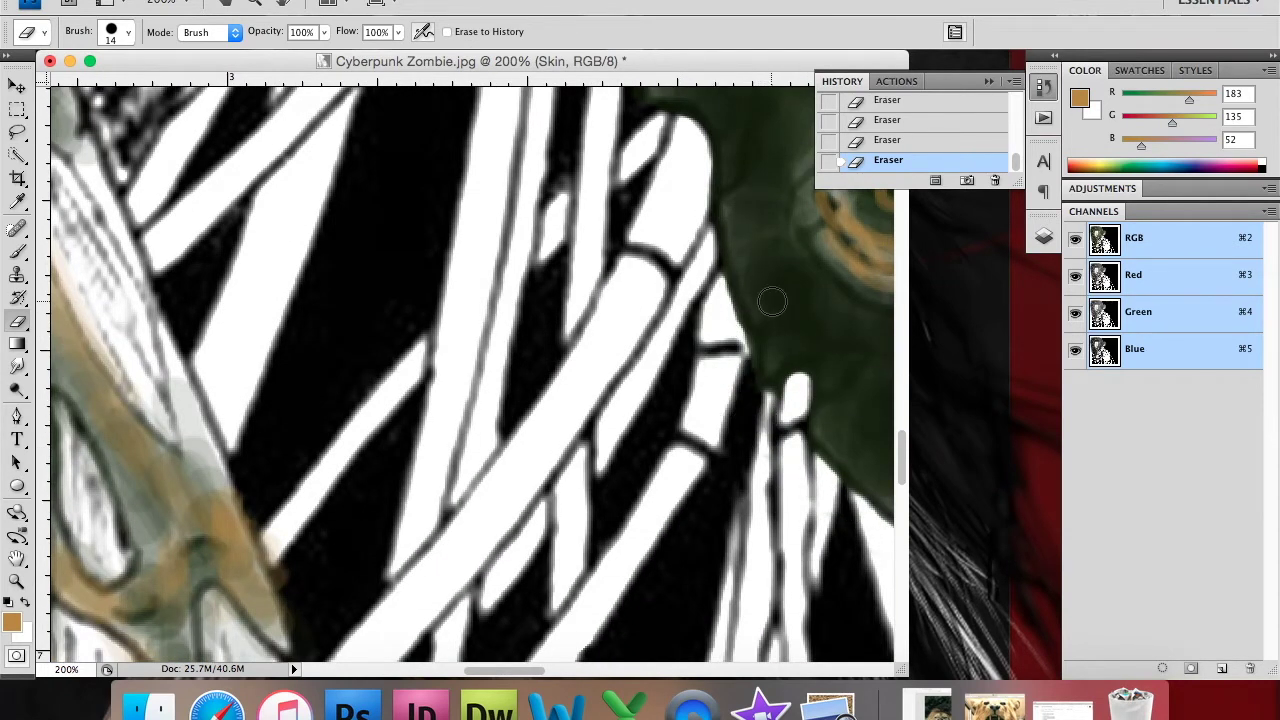
{"action": "key", "text": "ctrl+z"}
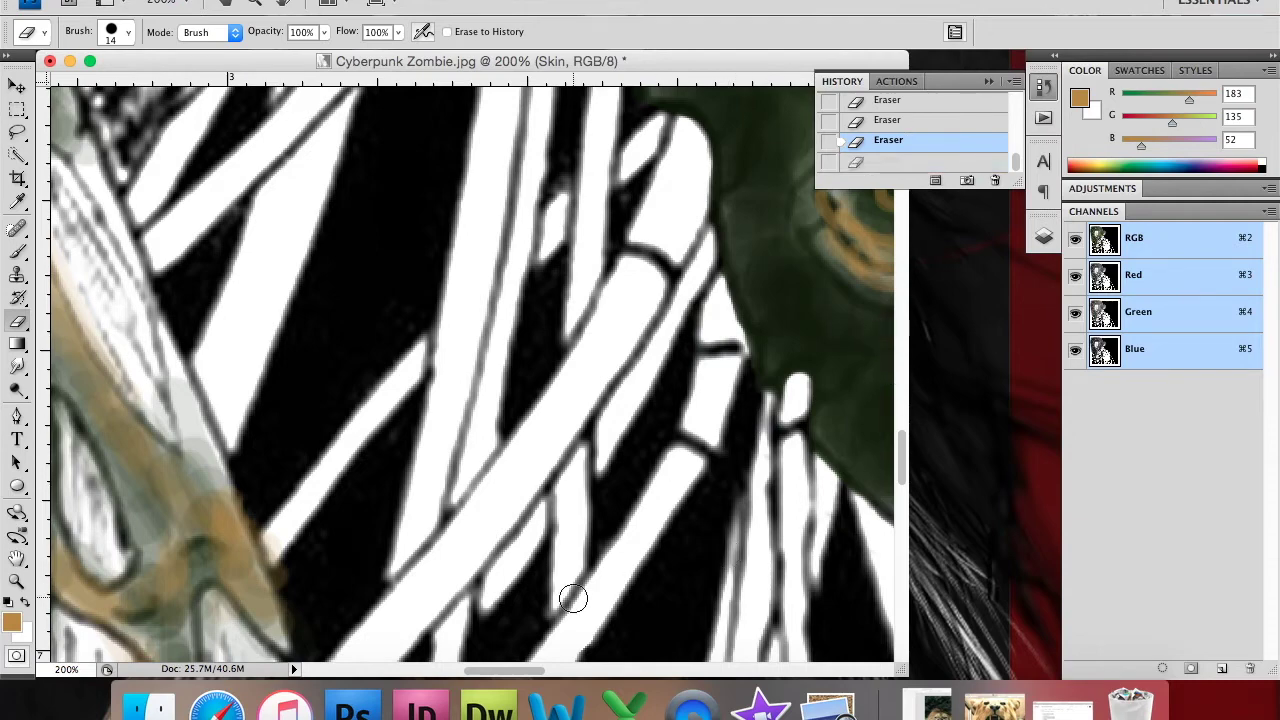
{"action": "scroll", "coordinate": [418, 648], "scroll_direction": "up", "scroll_amount": 5}
{"action": "left_click_drag", "start_coordinate": [897, 465], "coordinate": [897, 372]}
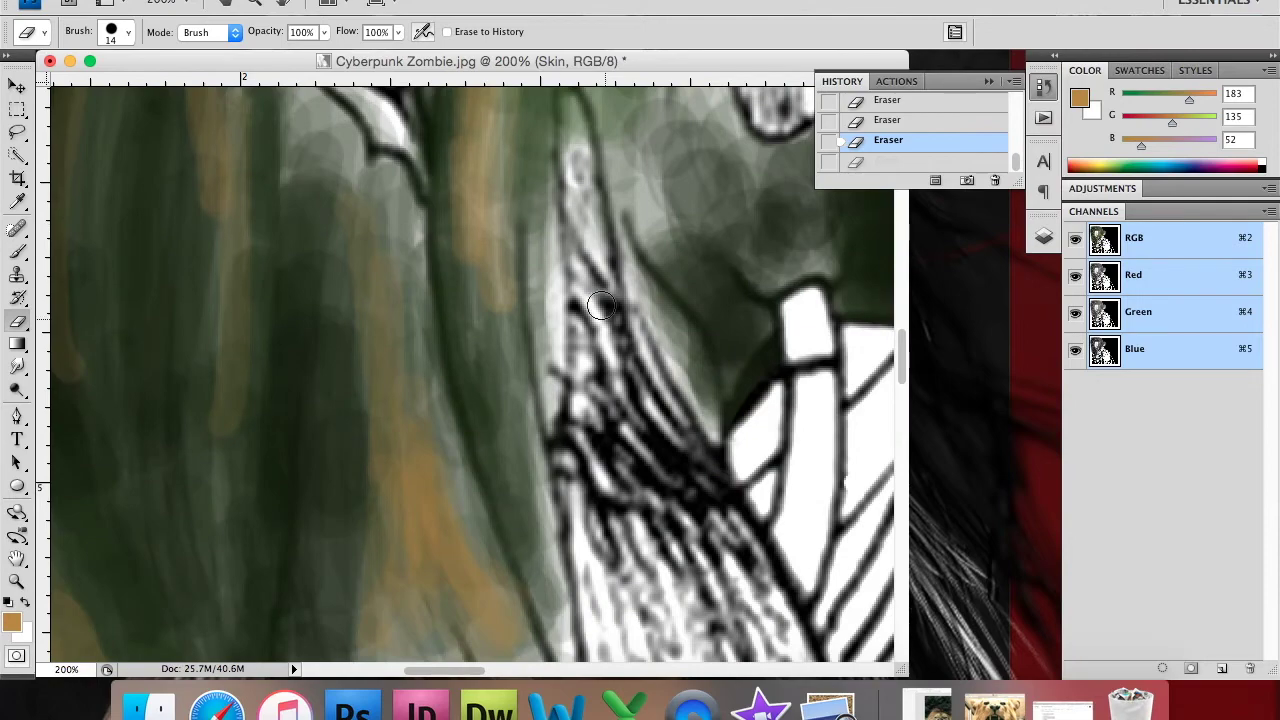
{"action": "left_click_drag", "start_coordinate": [578, 256], "coordinate": [608, 315]}
Step: Set the brush to 26 px and sample the dark skin green (28, 39, 20) with the Eyedropper
{"action": "right_click", "coordinate": [606, 370]}
{"action": "key", "text": "Return"}
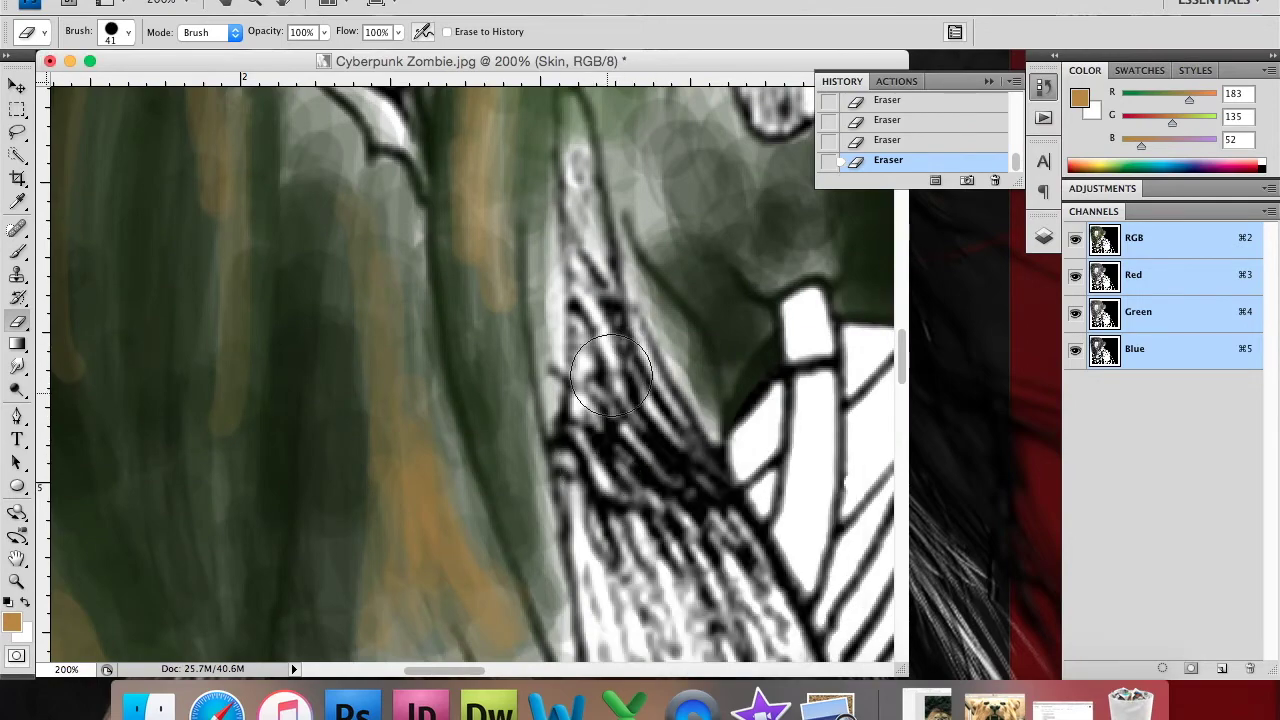
{"action": "scroll", "coordinate": [597, 587], "scroll_direction": "down", "scroll_amount": 5}
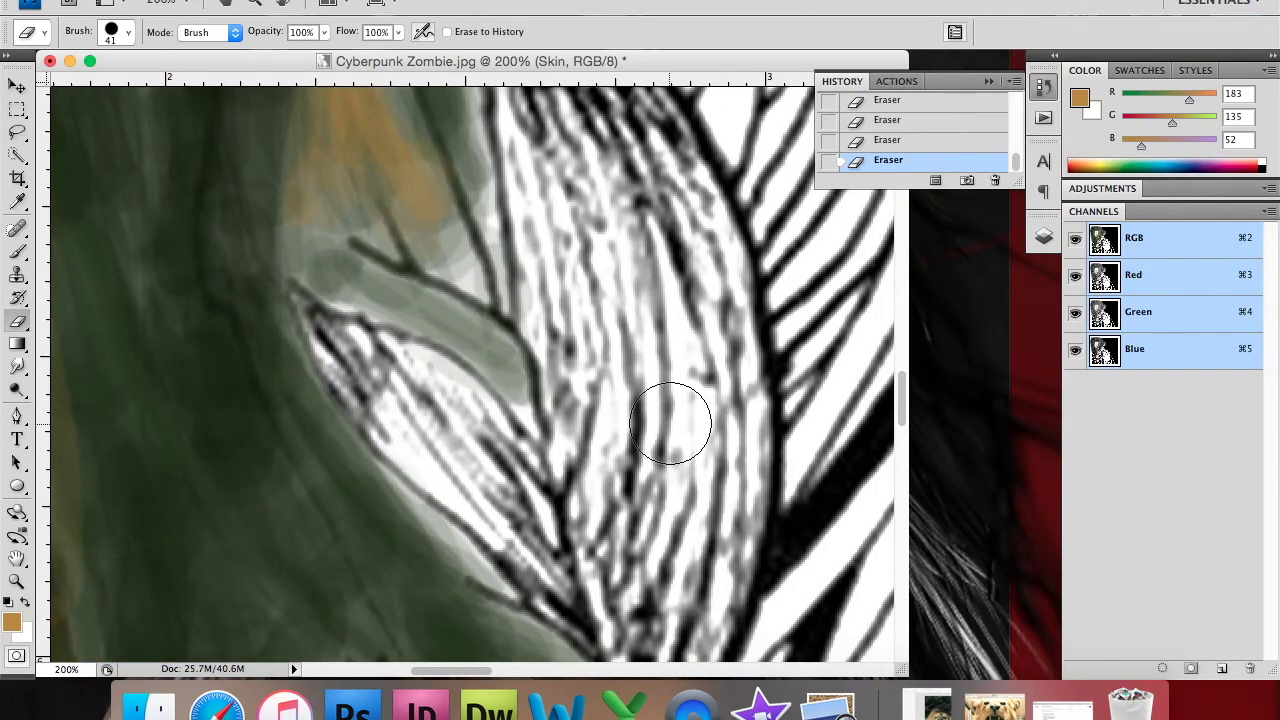
{"action": "scroll", "coordinate": [671, 420], "scroll_direction": "up", "scroll_amount": 3}
{"action": "scroll", "coordinate": [669, 405], "scroll_direction": "down", "scroll_amount": 3}
{"action": "right_click", "coordinate": [571, 394]}
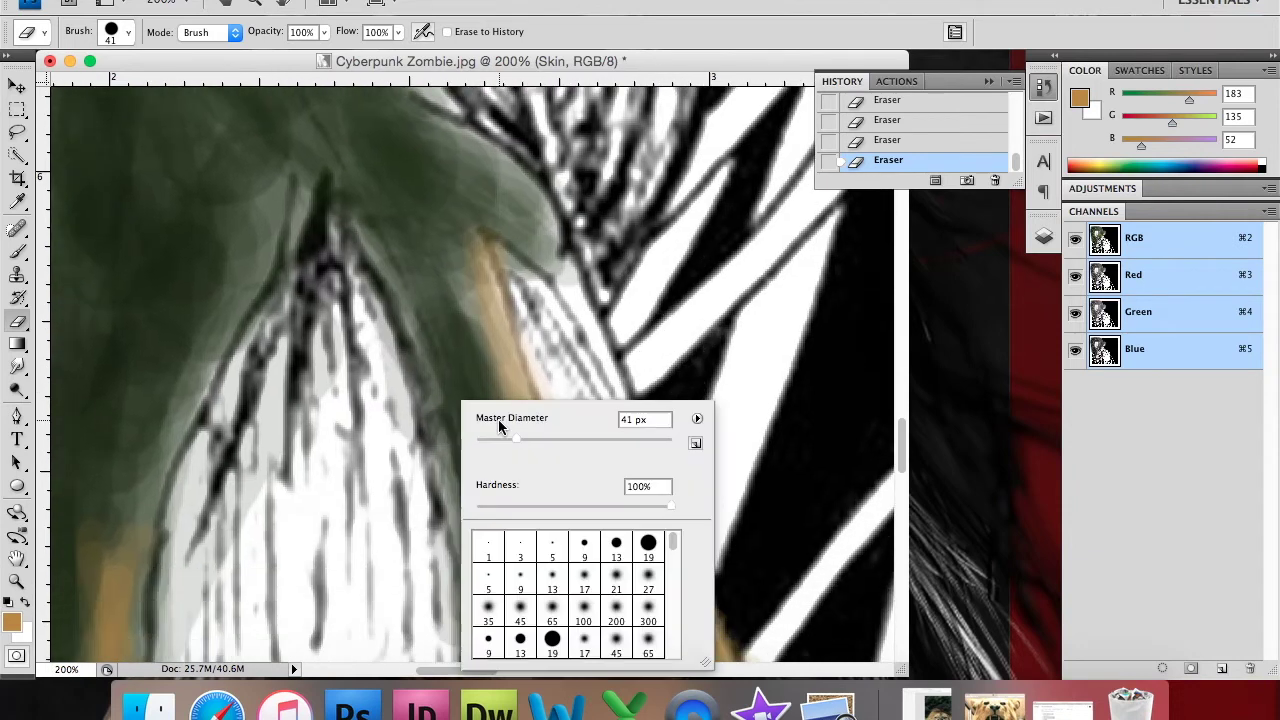
{"action": "left_click_drag", "start_coordinate": [505, 438], "coordinate": [500, 438]}
{"action": "key", "text": "Return"}
{"action": "key", "text": "i"}
{"action": "left_click", "coordinate": [114, 337]}
Step: Paint soft dark-green strokes along the skin edge with a small 13% opacity brush
{"action": "left_click", "coordinate": [18, 251]}
{"action": "right_click", "coordinate": [230, 296]}
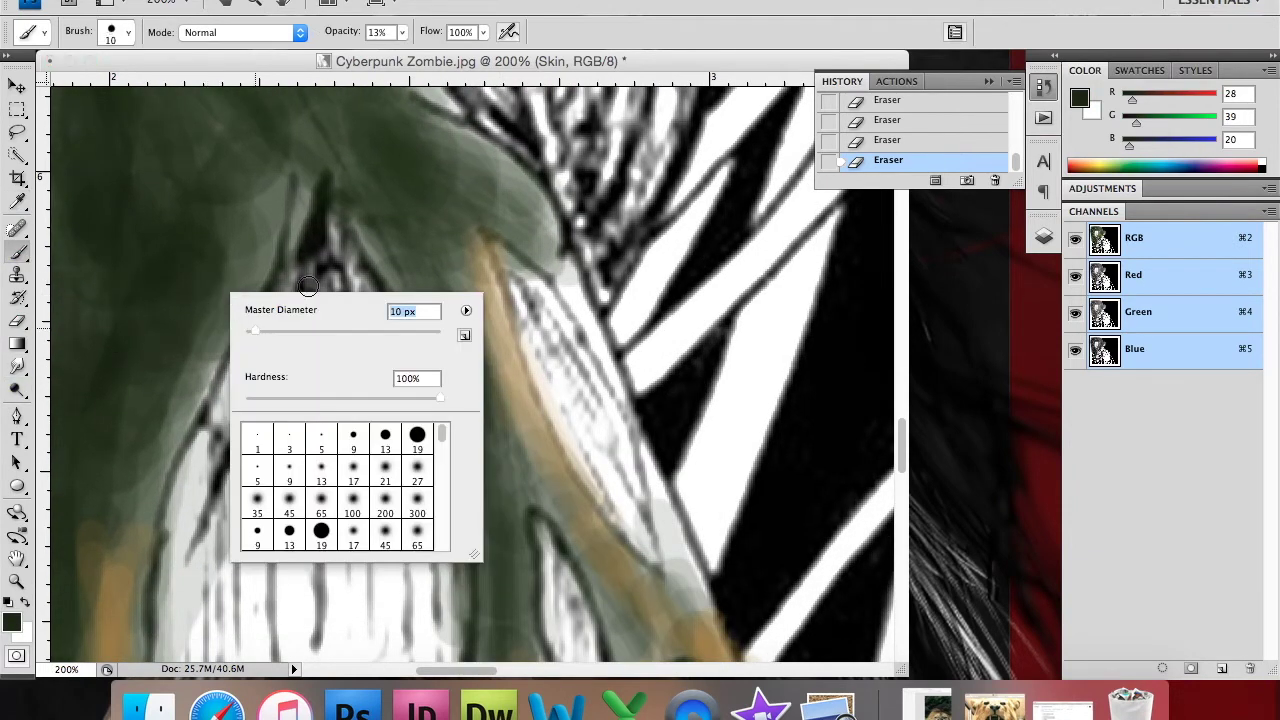
{"action": "key", "text": "Return"}
{"action": "left_click_drag", "start_coordinate": [537, 243], "coordinate": [592, 322]}
{"action": "left_click_drag", "start_coordinate": [555, 275], "coordinate": [620, 392]}
{"action": "right_click", "coordinate": [601, 300]}
{"action": "key", "text": "Return"}
{"action": "left_click_drag", "start_coordinate": [590, 320], "coordinate": [624, 400]}
{"action": "mouse_move", "coordinate": [600, 342]}
{"action": "left_mouse_down"}
{"action": "mouse_move", "coordinate": [588, 344]}
{"action": "mouse_move", "coordinate": [498, 198]}
{"action": "left_mouse_up"}
Step: Shade the neck, hair edge and lower skin with a 21 px dark-green brush
{"action": "right_click", "coordinate": [485, 237]}
{"action": "mouse_move", "coordinate": [467, 240]}
{"action": "left_mouse_down"}
{"action": "mouse_move", "coordinate": [472, 272]}
{"action": "mouse_move", "coordinate": [522, 281]}
{"action": "left_mouse_up"}
{"action": "key", "text": "Return"}
{"action": "left_click_drag", "start_coordinate": [318, 119], "coordinate": [423, 208]}
{"action": "left_click_drag", "start_coordinate": [435, 324], "coordinate": [372, 230]}
{"action": "left_click_drag", "start_coordinate": [410, 300], "coordinate": [441, 359]}
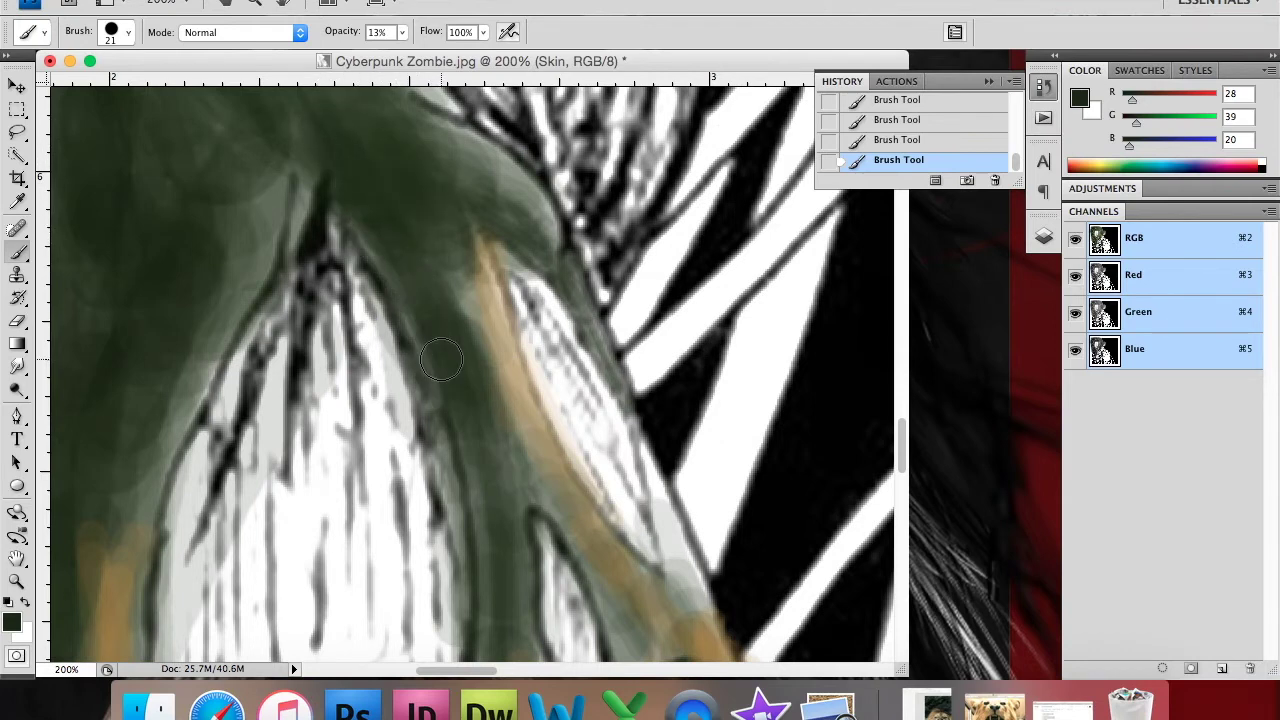
{"action": "mouse_move", "coordinate": [480, 470]}
{"action": "left_mouse_down"}
{"action": "mouse_move", "coordinate": [492, 440]}
{"action": "mouse_move", "coordinate": [549, 515]}
{"action": "left_mouse_up"}
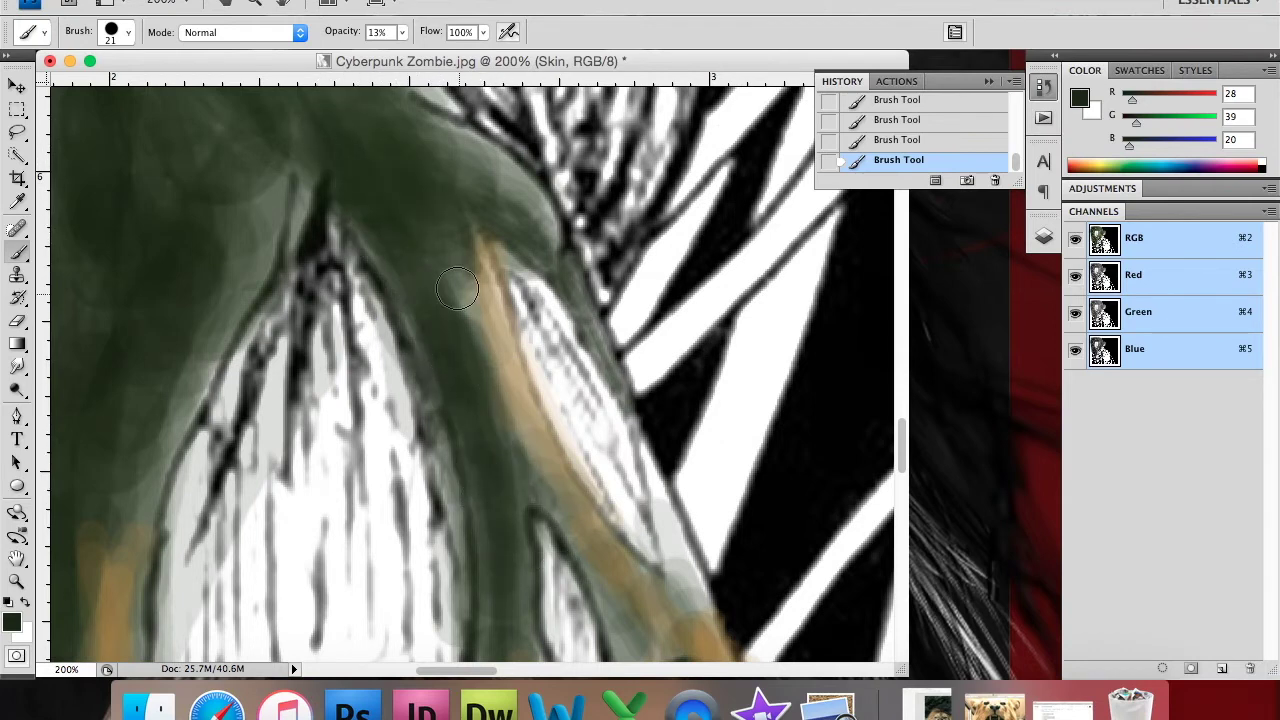
{"action": "left_click_drag", "start_coordinate": [457, 288], "coordinate": [520, 475]}
{"action": "mouse_move", "coordinate": [480, 262]}
{"action": "left_mouse_down"}
{"action": "mouse_move", "coordinate": [550, 485]}
{"action": "mouse_move", "coordinate": [565, 445]}
{"action": "mouse_move", "coordinate": [545, 527]}
{"action": "left_mouse_up"}
Step: Trace thin dark-green lines along the tan stripe's edge with 10 px and 6 px brushes
{"action": "right_click", "coordinate": [550, 440]}
{"action": "key", "text": "Return"}
{"action": "left_click_drag", "start_coordinate": [598, 487], "coordinate": [615, 558]}
{"action": "right_click", "coordinate": [615, 558]}
{"action": "key", "text": "Return"}
{"action": "left_click_drag", "start_coordinate": [629, 421], "coordinate": [670, 560]}
{"action": "mouse_move", "coordinate": [640, 456]}
{"action": "left_mouse_down"}
{"action": "mouse_move", "coordinate": [672, 570]}
{"action": "mouse_move", "coordinate": [687, 561]}
{"action": "left_mouse_up"}
{"action": "mouse_move", "coordinate": [650, 498]}
{"action": "left_mouse_down"}
{"action": "mouse_move", "coordinate": [672, 566]}
{"action": "mouse_move", "coordinate": [688, 574]}
{"action": "left_mouse_up"}
{"action": "left_click_drag", "start_coordinate": [650, 456], "coordinate": [700, 612]}
{"action": "left_click_drag", "start_coordinate": [680, 556], "coordinate": [720, 645]}
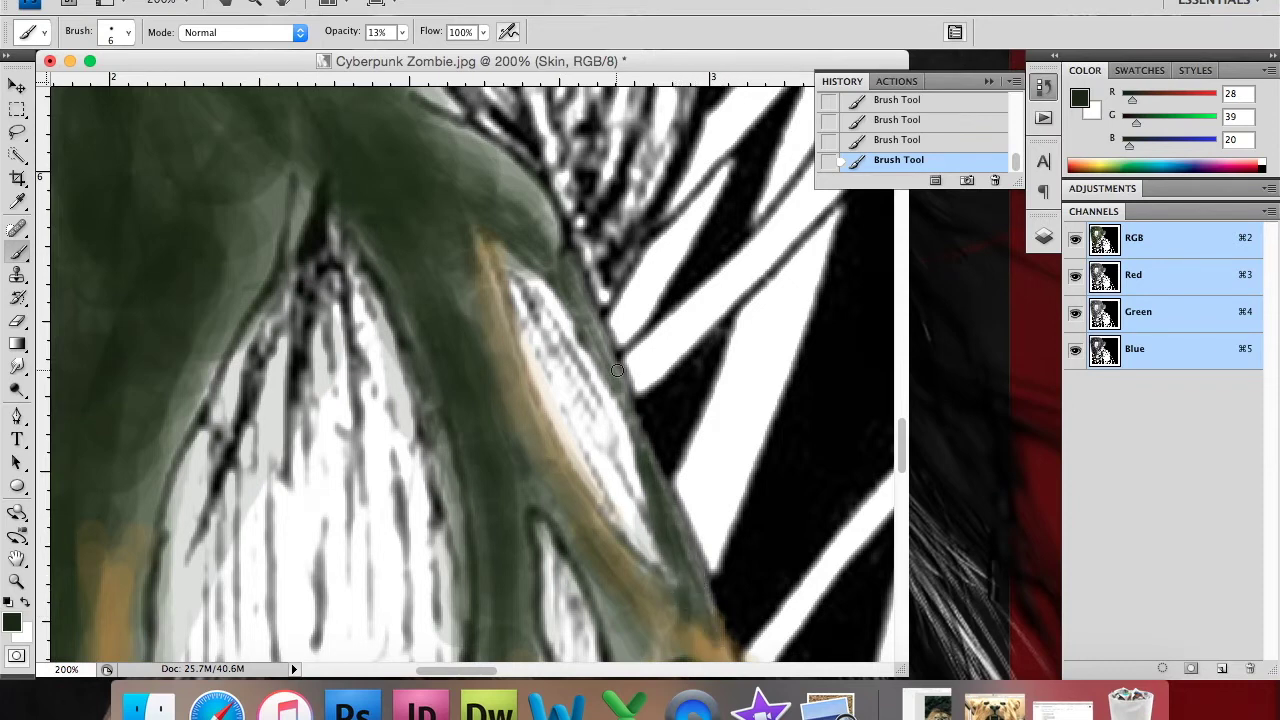
{"action": "left_click_drag", "start_coordinate": [564, 301], "coordinate": [614, 390]}
{"action": "left_click_drag", "start_coordinate": [576, 308], "coordinate": [605, 360]}
Step: Switch to the Eraser and remove paint spill near the stripe edge
{"action": "key", "text": "e"}
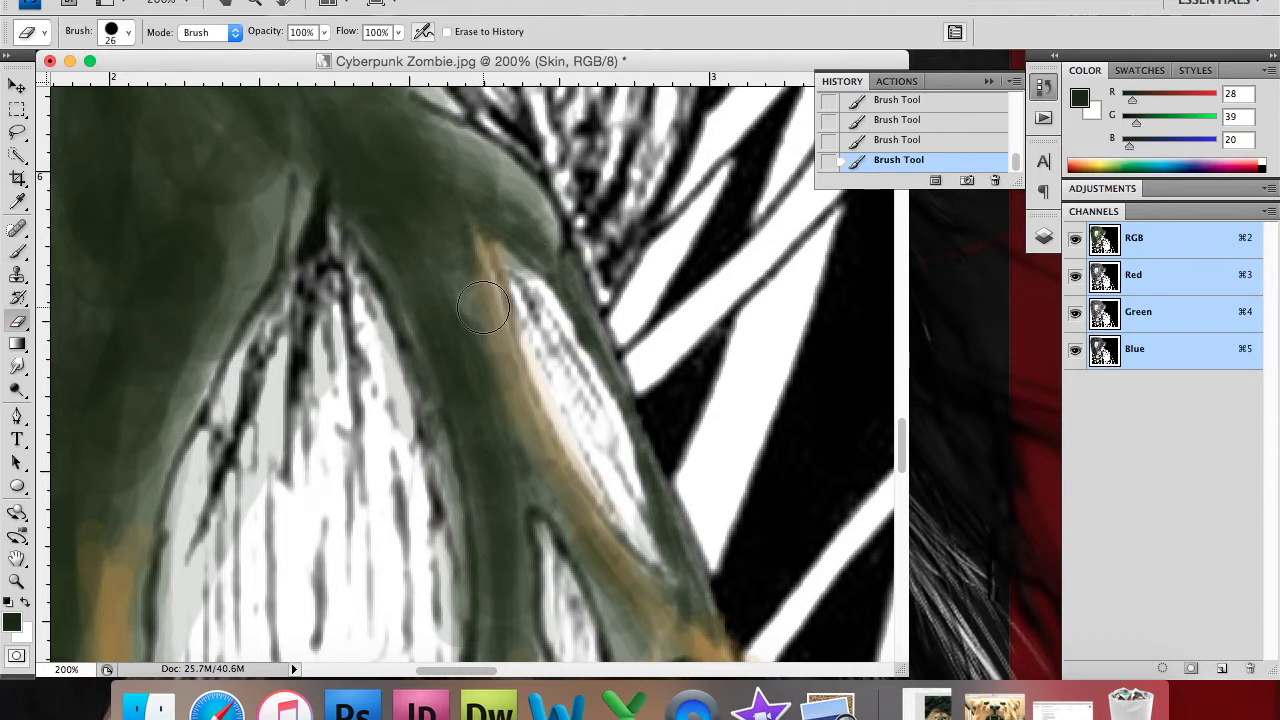
{"action": "right_click", "coordinate": [492, 318]}
{"action": "key", "text": "Return"}
{"action": "mouse_move", "coordinate": [540, 400]}
{"action": "left_mouse_down"}
{"action": "mouse_move", "coordinate": [512, 276]}
{"action": "mouse_move", "coordinate": [530, 280]}
{"action": "left_mouse_up"}
{"action": "left_click_drag", "start_coordinate": [520, 270], "coordinate": [503, 258]}
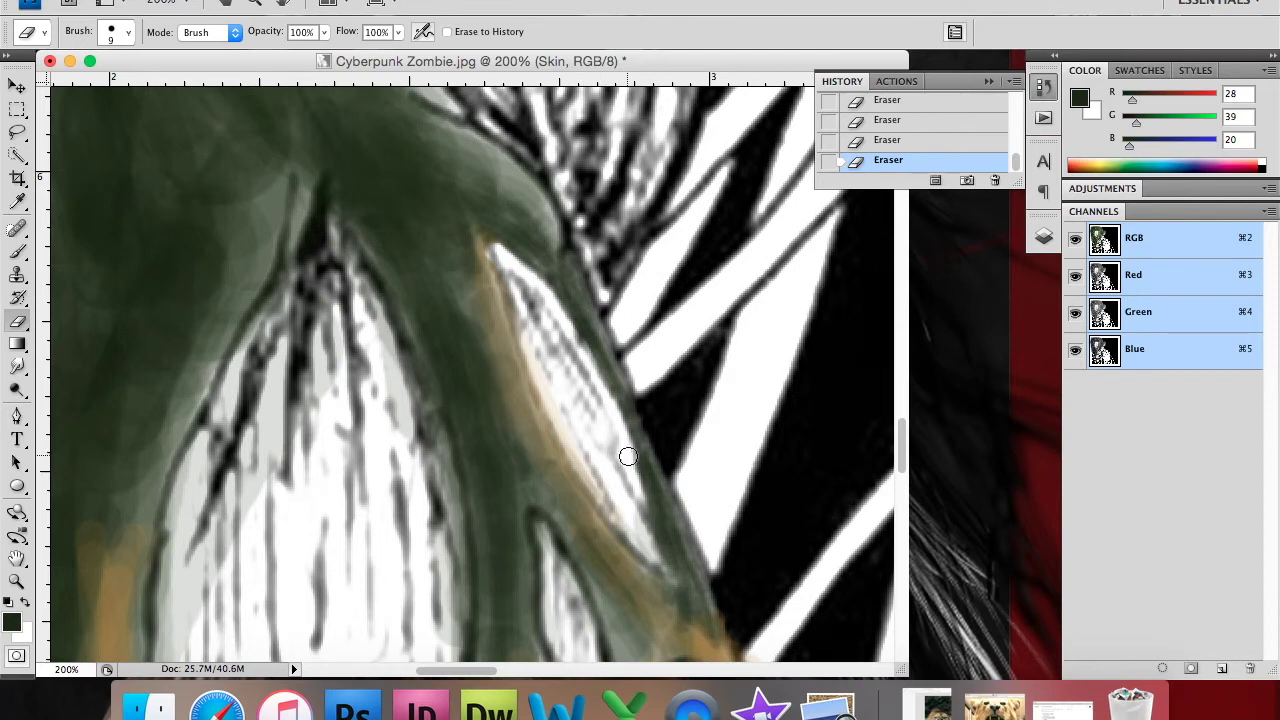
Step: Clear grey-green paint from the left white feathers with a 38 px eraser
{"action": "right_click", "coordinate": [399, 468]}
{"action": "key", "text": "Return"}
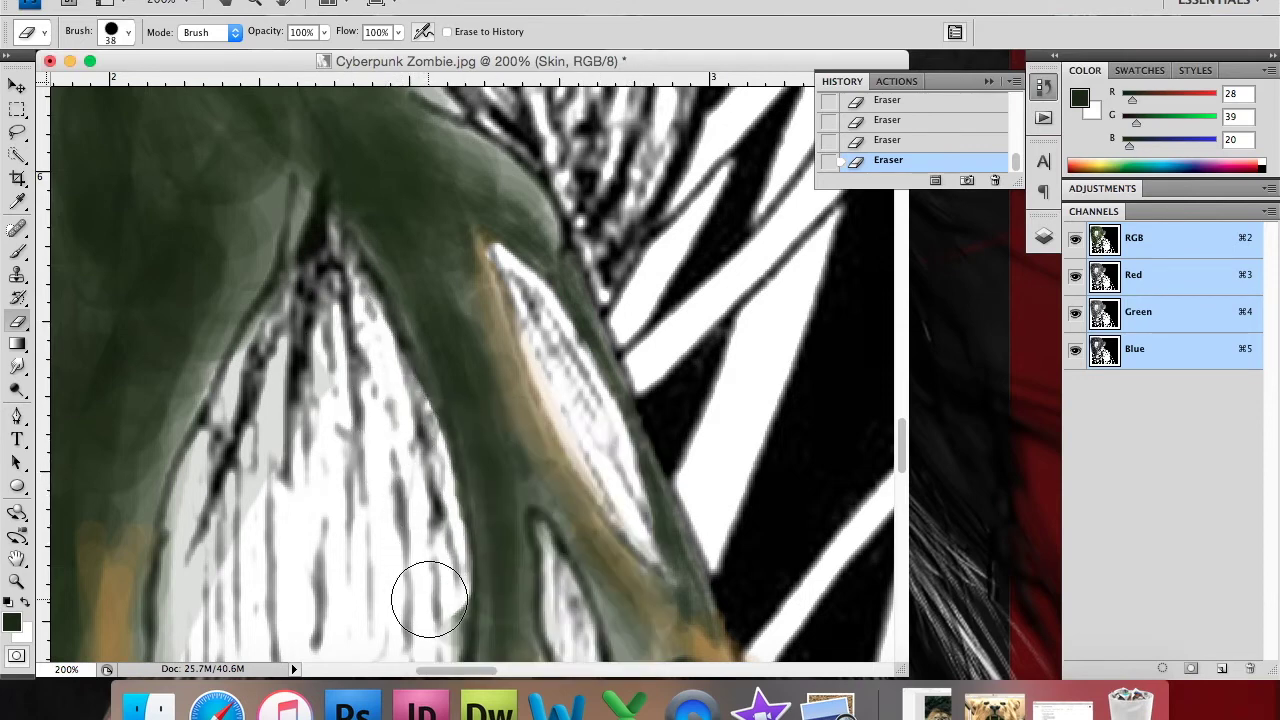
{"action": "mouse_move", "coordinate": [302, 312]}
{"action": "left_mouse_down"}
{"action": "mouse_move", "coordinate": [223, 449]}
{"action": "mouse_move", "coordinate": [264, 463]}
{"action": "left_mouse_up"}
{"action": "left_click_drag", "start_coordinate": [200, 529], "coordinate": [194, 609]}
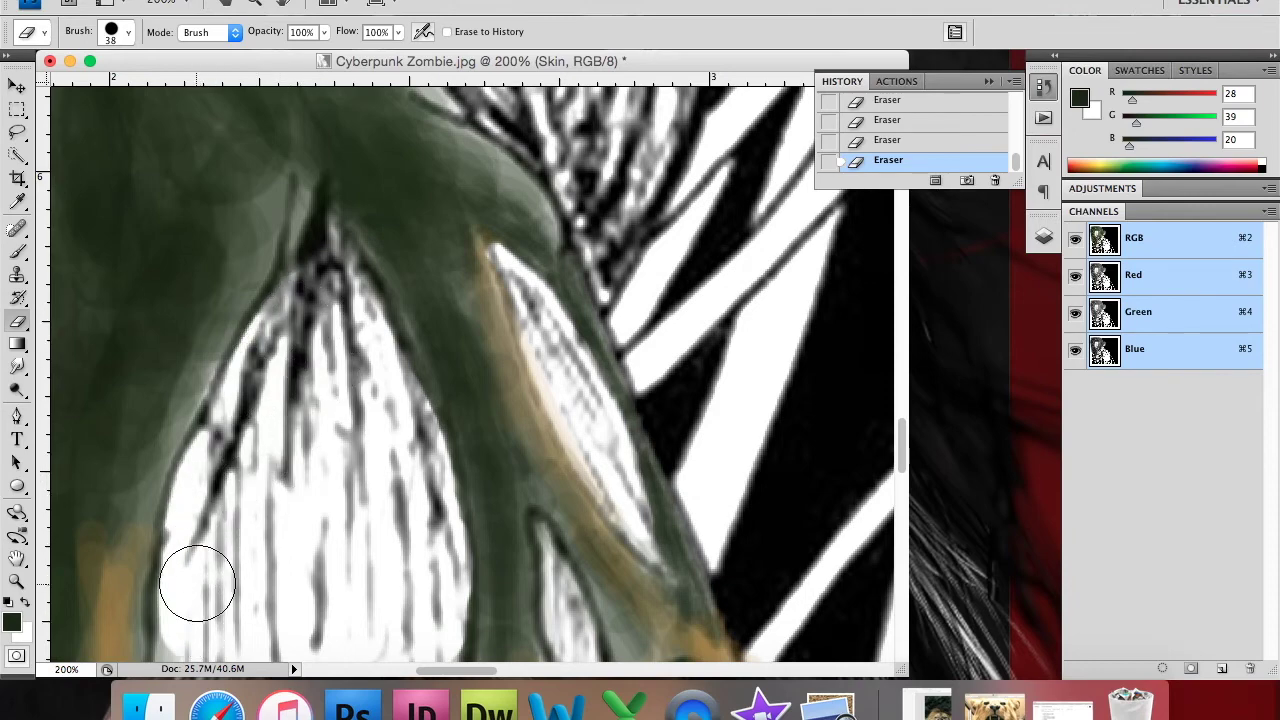
{"action": "scroll", "coordinate": [413, 428], "scroll_direction": "down", "scroll_amount": 5}
{"action": "scroll", "coordinate": [413, 428], "scroll_direction": "down", "scroll_amount": 2}
{"action": "scroll", "coordinate": [413, 428], "scroll_direction": "right", "scroll_amount": 2}
{"action": "mouse_move", "coordinate": [186, 329]}
{"action": "left_mouse_down"}
{"action": "mouse_move", "coordinate": [240, 563]}
{"action": "mouse_move", "coordinate": [271, 591]}
{"action": "mouse_move", "coordinate": [351, 543]}
{"action": "left_mouse_up"}
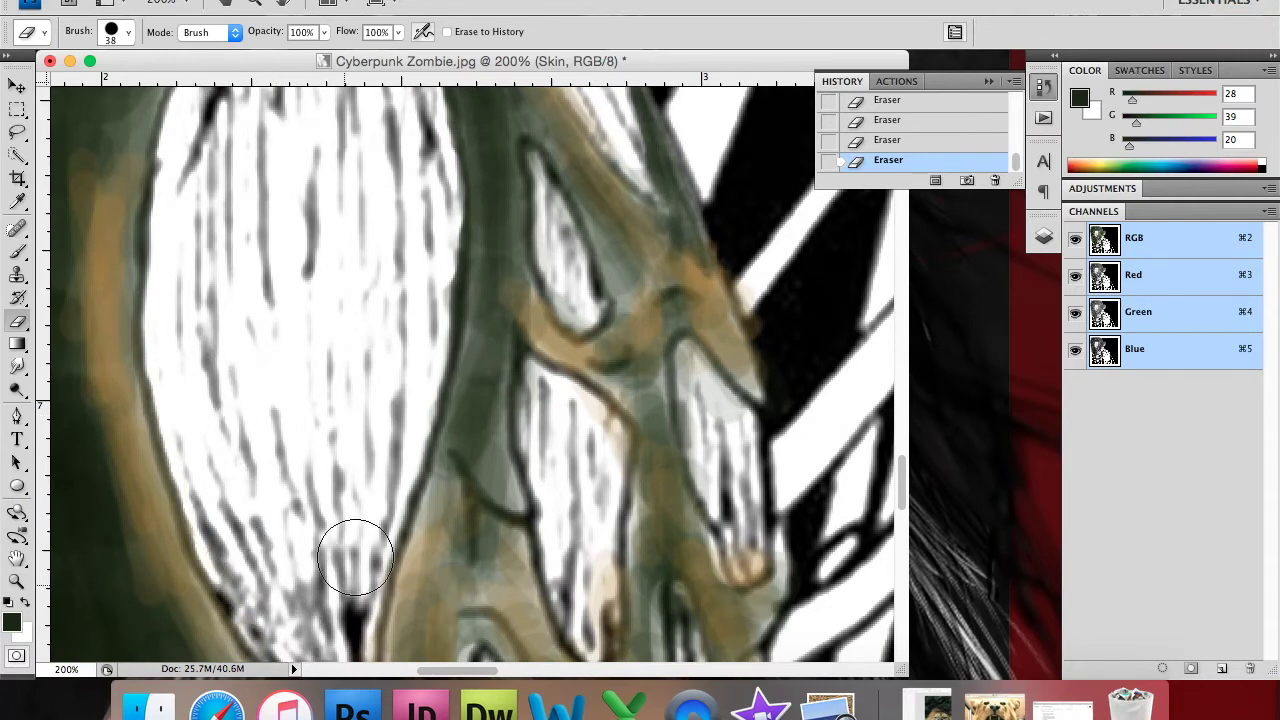
Step: Clean the central feather's interior and feather tips with a 16 px eraser
{"action": "right_click", "coordinate": [587, 523]}
{"action": "type", "text": "16"}
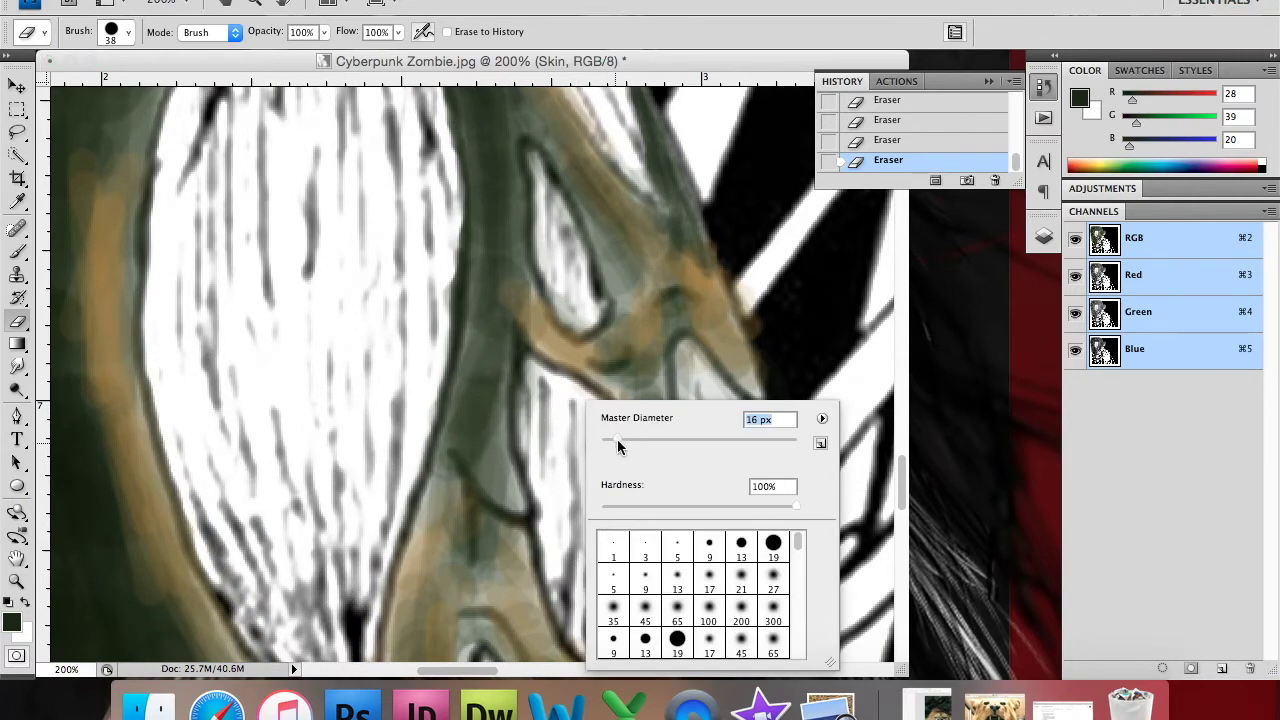
{"action": "key", "text": "Return"}
{"action": "mouse_move", "coordinate": [700, 429]}
{"action": "left_mouse_down"}
{"action": "mouse_move", "coordinate": [686, 366]}
{"action": "mouse_move", "coordinate": [720, 409]}
{"action": "mouse_move", "coordinate": [721, 491]}
{"action": "left_mouse_up"}
{"action": "left_click_drag", "start_coordinate": [738, 552], "coordinate": [745, 568]}
{"action": "left_click_drag", "start_coordinate": [555, 260], "coordinate": [580, 294]}
Step: Erase the small feather tip at 11 px, undo it, and set the eraser to 6 px
{"action": "right_click", "coordinate": [567, 263]}
{"action": "type", "text": "11"}
{"action": "key", "text": "Return"}
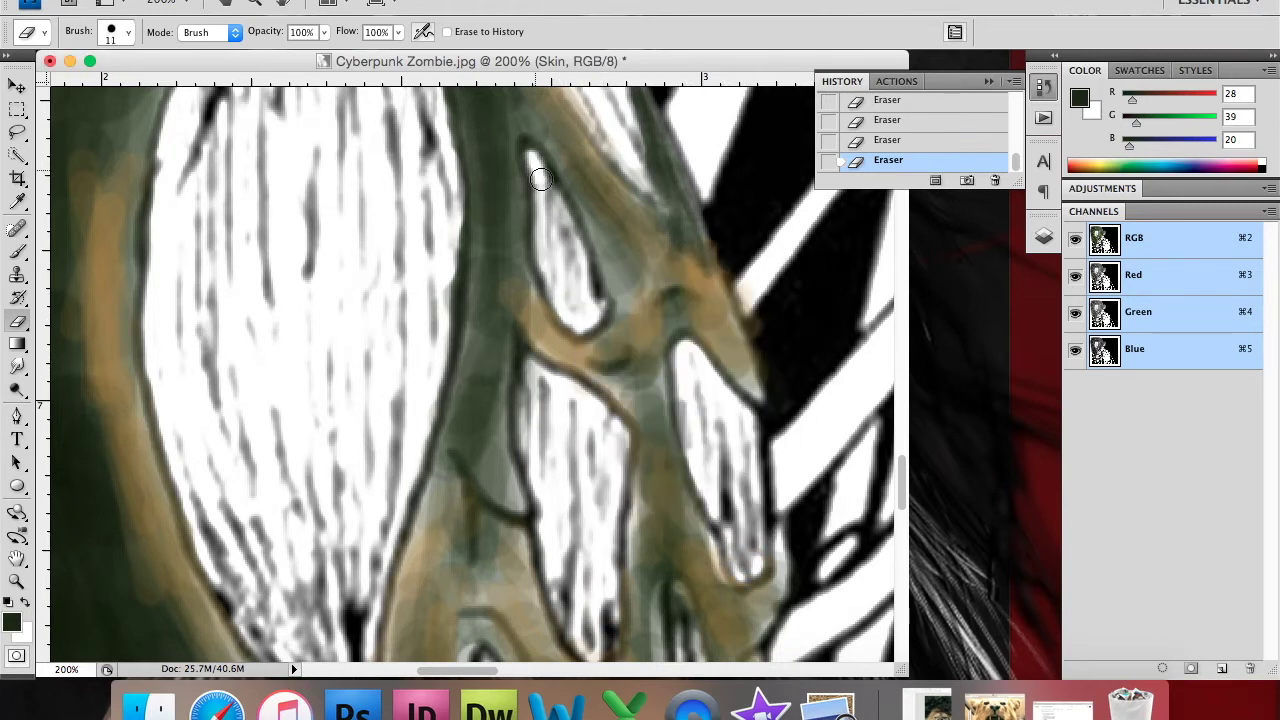
{"action": "left_click_drag", "start_coordinate": [629, 161], "coordinate": [658, 177]}
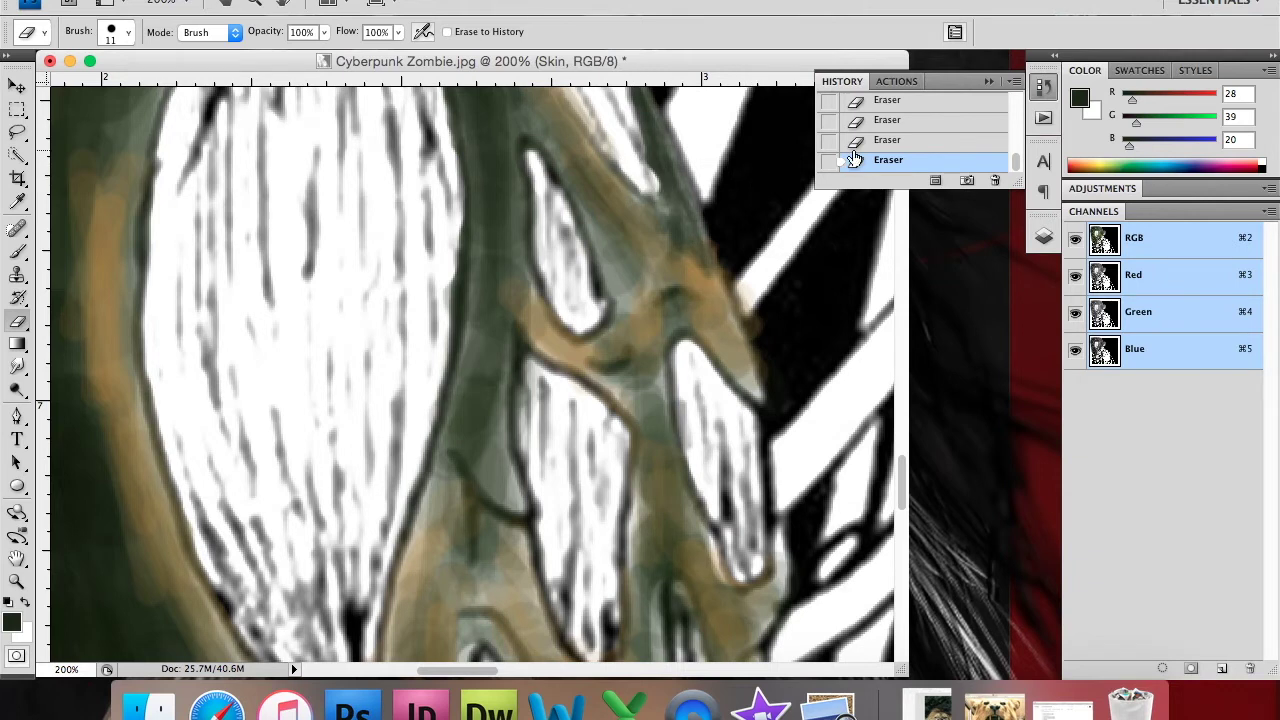
{"action": "left_click", "coordinate": [855, 140]}
{"action": "right_click", "coordinate": [745, 196]}
{"action": "type", "text": "6"}
{"action": "key", "text": "Return"}
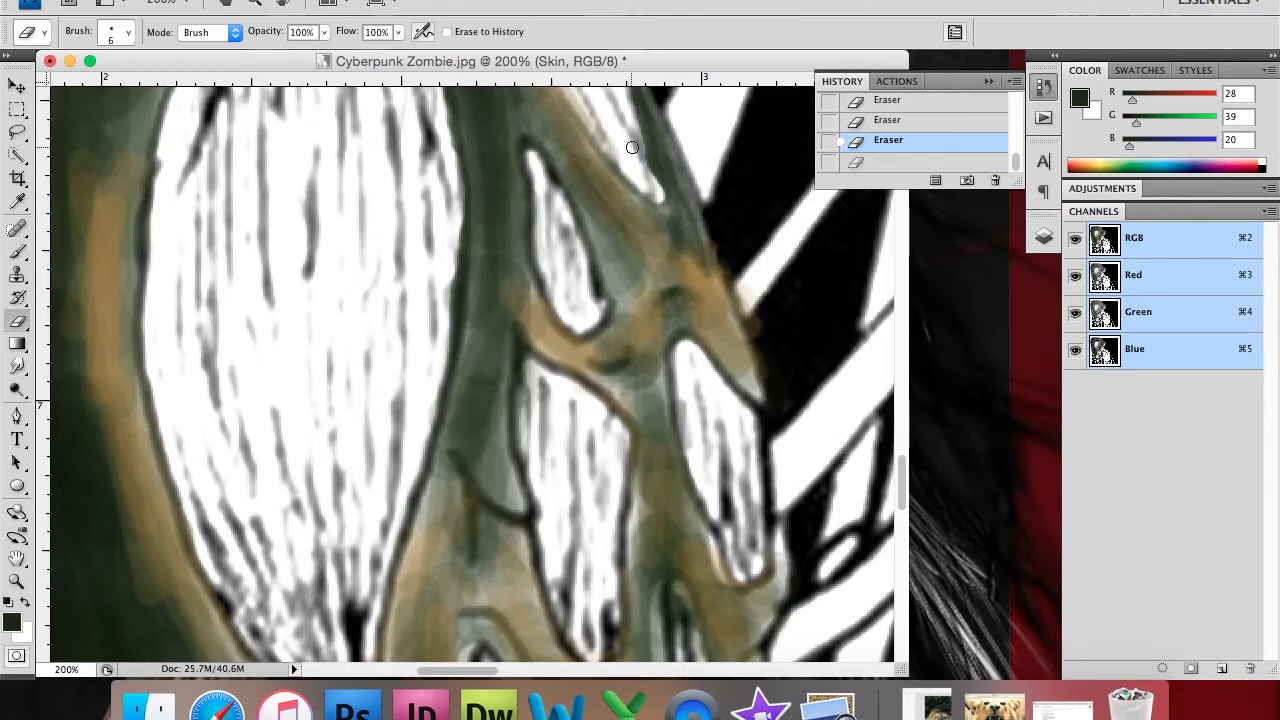
Step: Erase stray paint around the strand edge, tooth, small oval, crease line and white blob
{"action": "left_click_drag", "start_coordinate": [616, 153], "coordinate": [573, 98]}
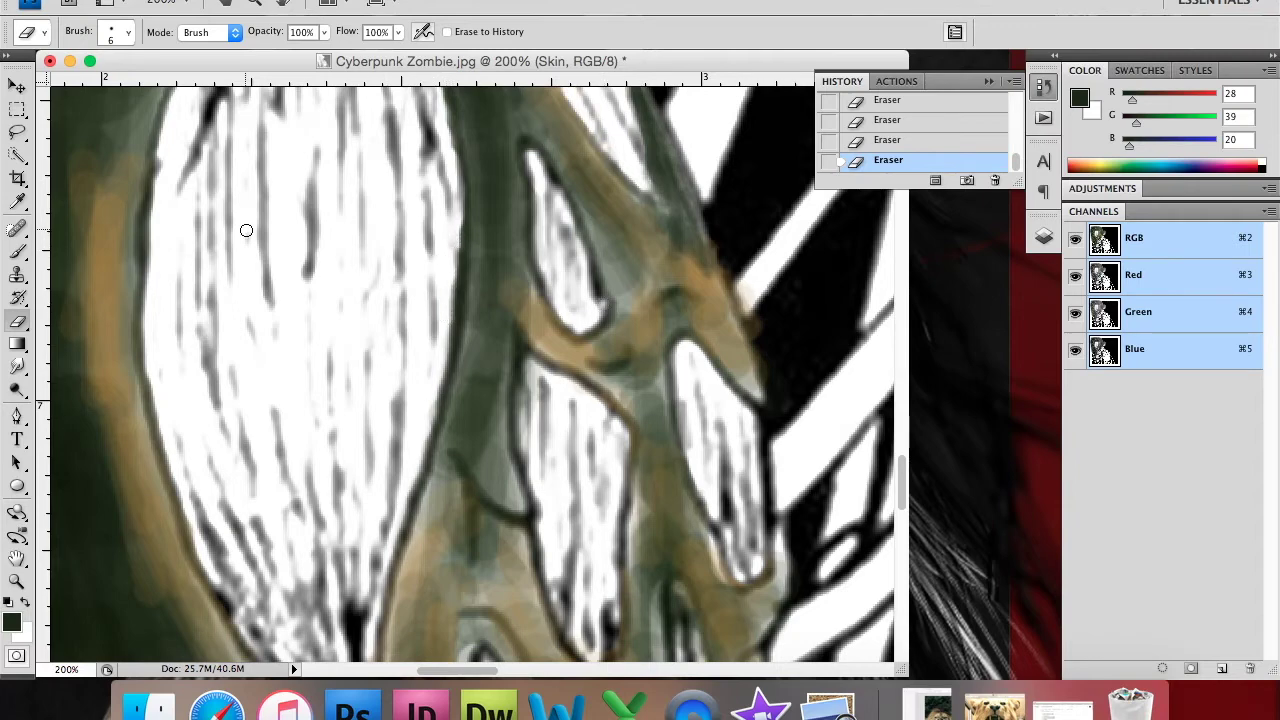
{"action": "left_click_drag", "start_coordinate": [905, 472], "coordinate": [905, 514]}
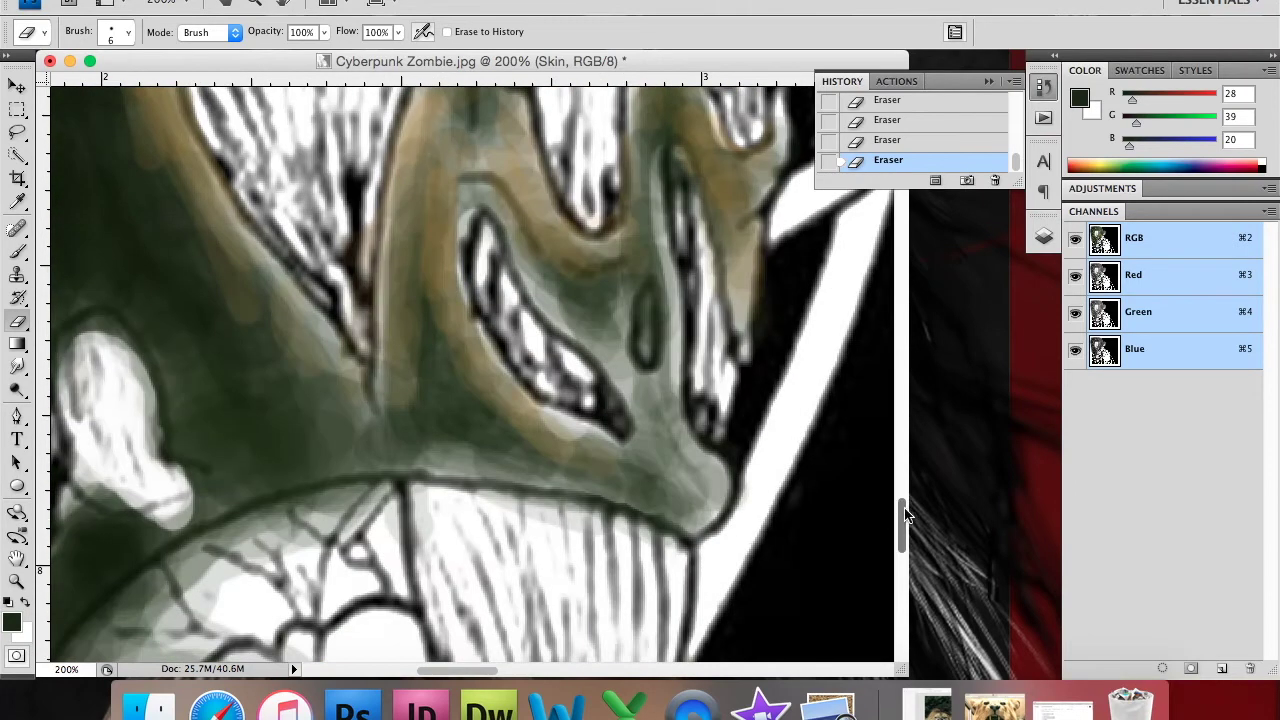
{"action": "left_click_drag", "start_coordinate": [677, 178], "coordinate": [675, 202]}
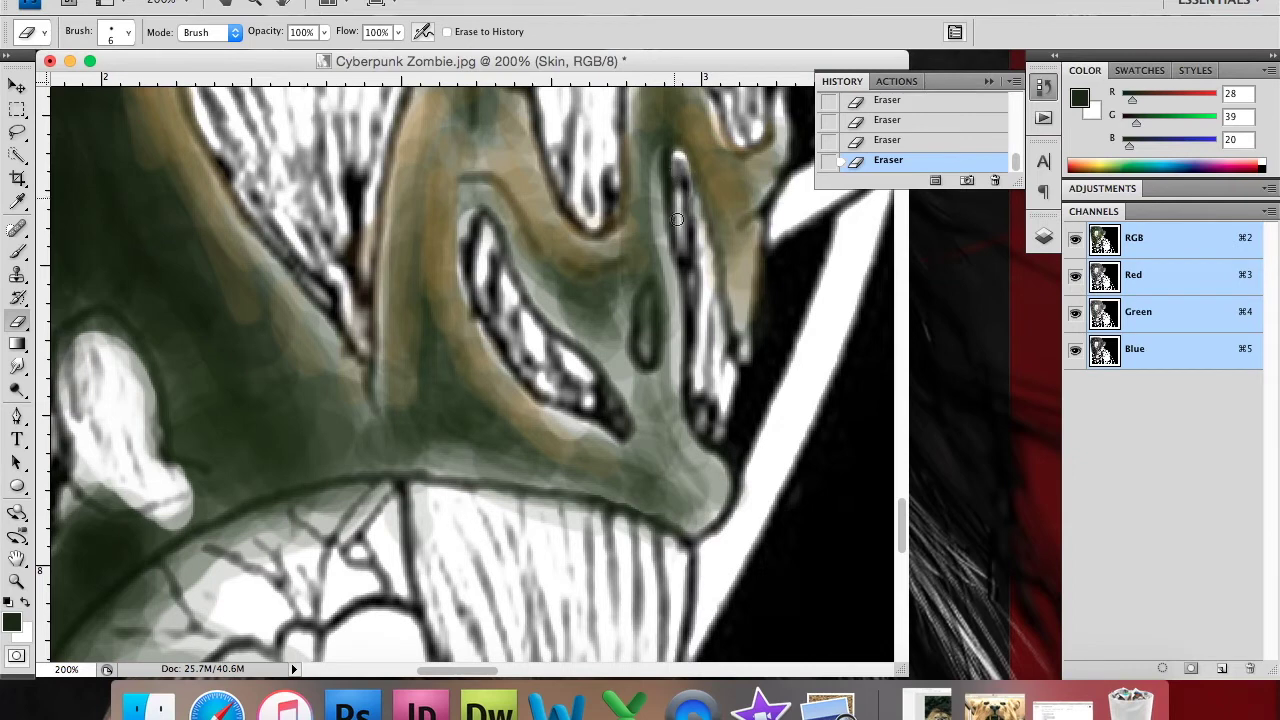
{"action": "left_click_drag", "start_coordinate": [650, 298], "coordinate": [648, 325]}
{"action": "left_click_drag", "start_coordinate": [364, 267], "coordinate": [366, 338]}
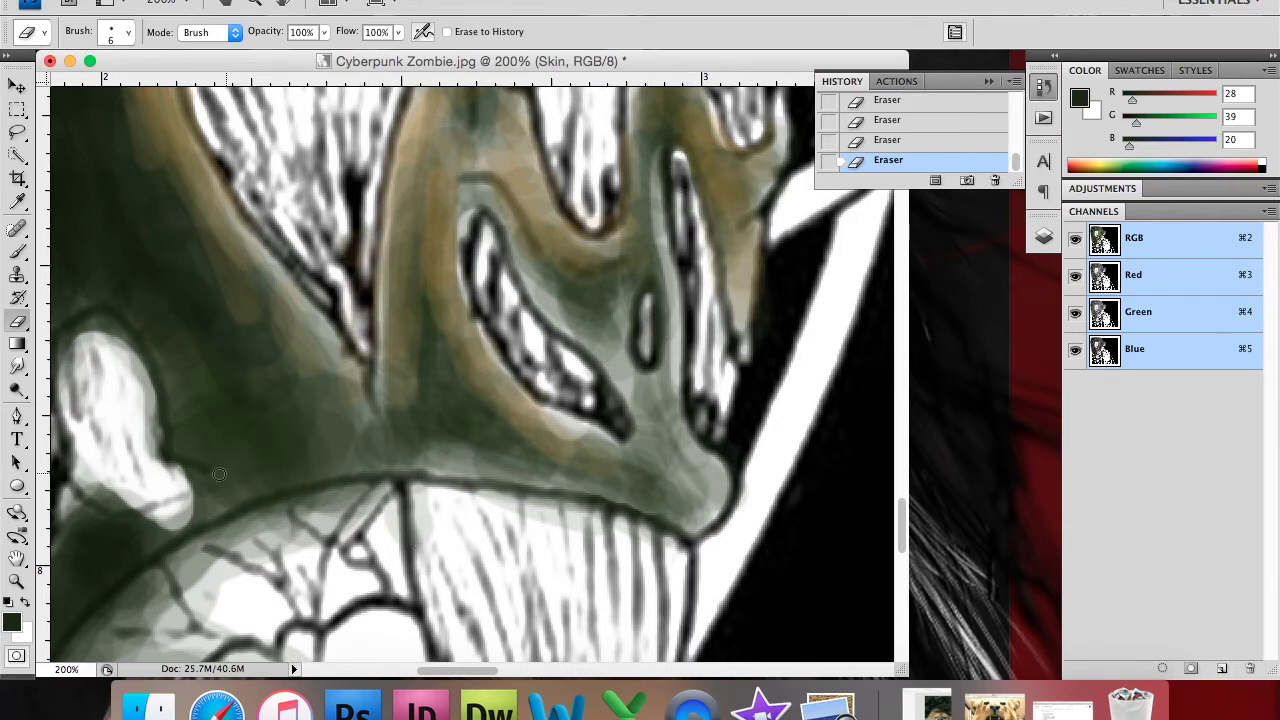
{"action": "mouse_move", "coordinate": [77, 331]}
{"action": "left_mouse_down"}
{"action": "mouse_move", "coordinate": [74, 459]}
{"action": "mouse_move", "coordinate": [126, 486]}
{"action": "mouse_move", "coordinate": [146, 417]}
{"action": "mouse_move", "coordinate": [164, 476]}
{"action": "left_mouse_up"}
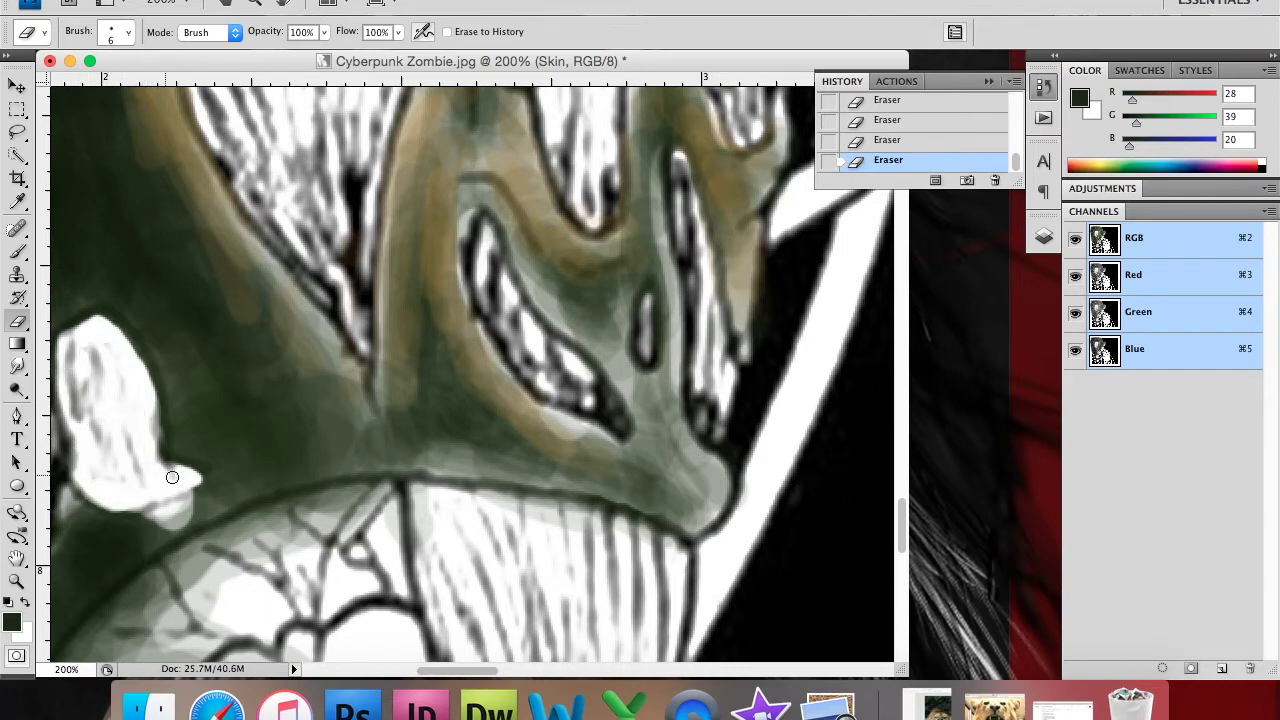
Step: Sample dark green and paint it over the blob's lower edge and the area to its left
{"action": "key", "text": "b"}
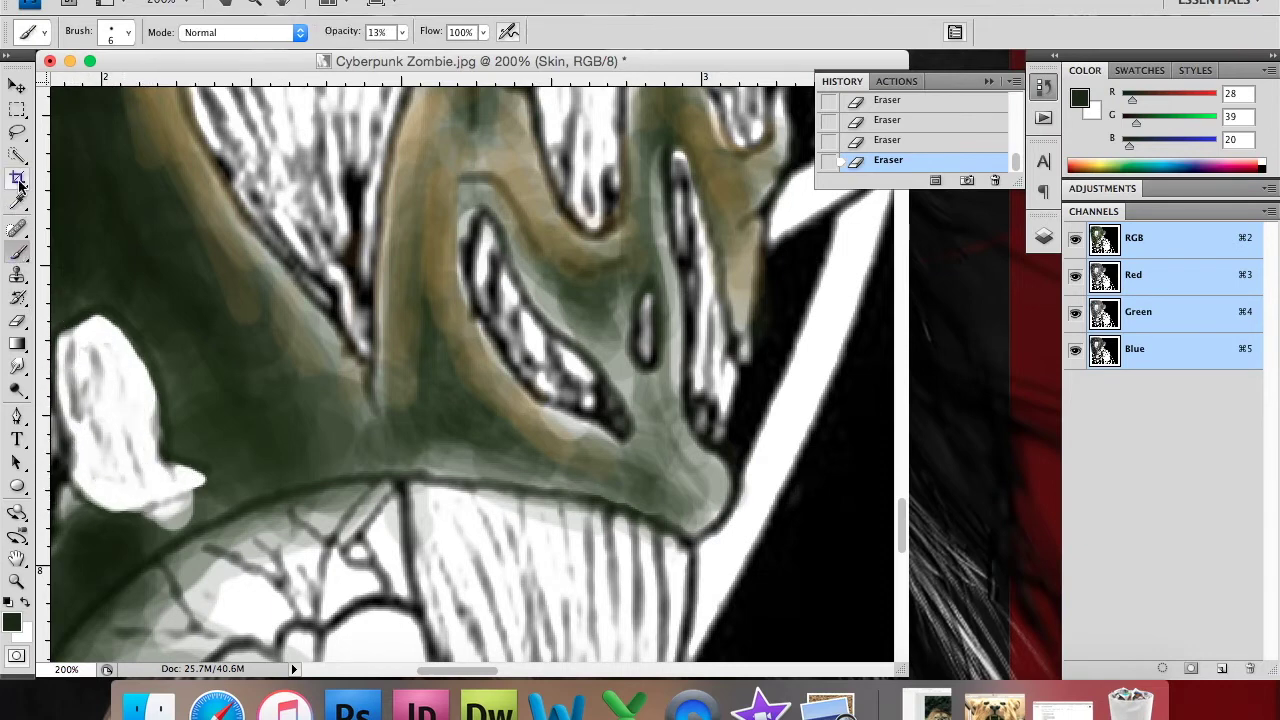
{"action": "left_click", "coordinate": [78, 246], "text": "alt"}
{"action": "mouse_move", "coordinate": [160, 498]}
{"action": "left_mouse_down"}
{"action": "mouse_move", "coordinate": [195, 520]}
{"action": "mouse_move", "coordinate": [166, 520]}
{"action": "mouse_move", "coordinate": [185, 505]}
{"action": "mouse_move", "coordinate": [192, 513]}
{"action": "mouse_move", "coordinate": [135, 518]}
{"action": "left_mouse_up"}
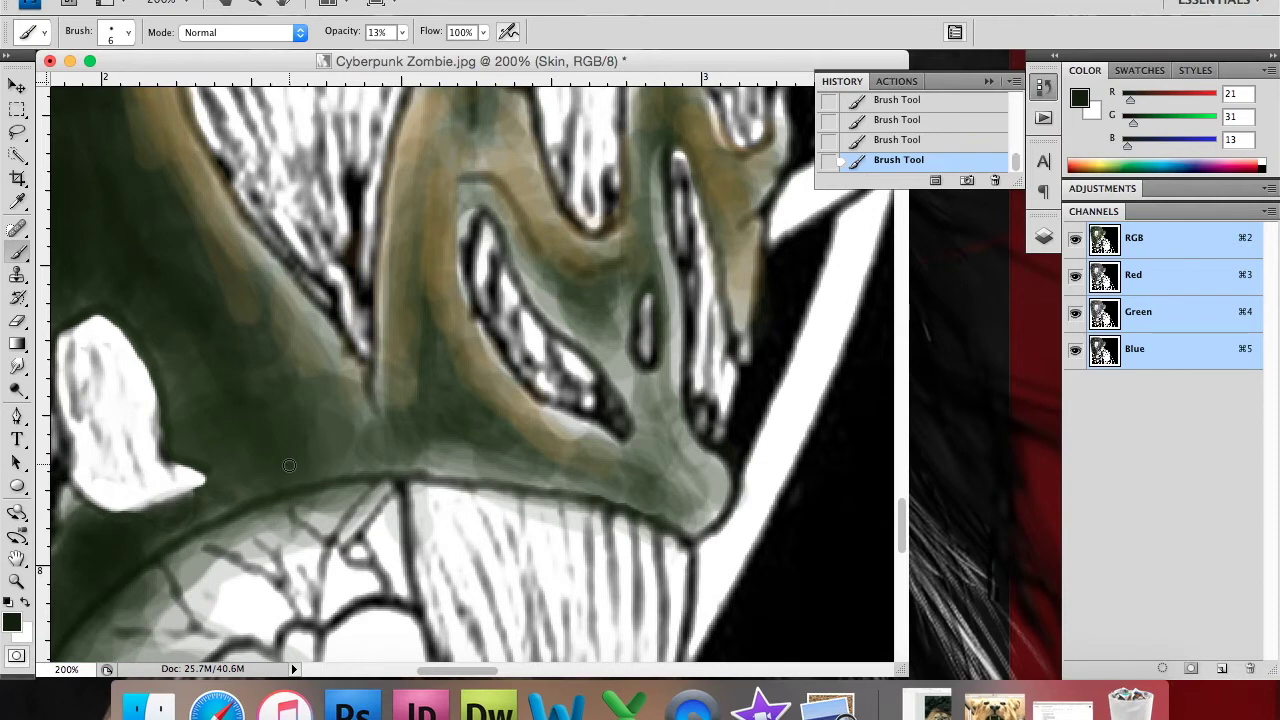
{"action": "scroll", "coordinate": [289, 465], "scroll_direction": "left", "scroll_amount": 5}
{"action": "scroll", "coordinate": [305, 508], "scroll_direction": "down", "scroll_amount": 3}
{"action": "left_click_drag", "start_coordinate": [320, 372], "coordinate": [313, 367]}
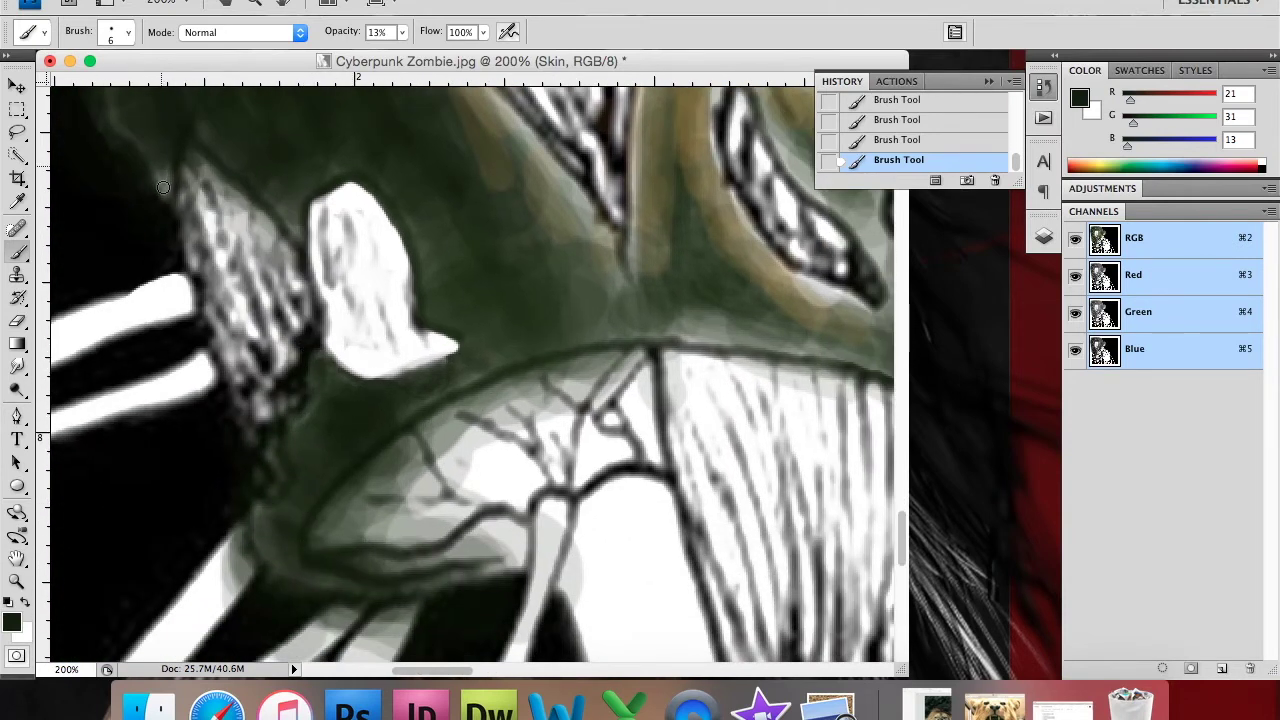
Step: Switch back to the Eraser and clear paint from the hair strand
{"action": "left_click", "coordinate": [17, 320]}
{"action": "mouse_move", "coordinate": [186, 163]}
{"action": "left_mouse_down"}
{"action": "mouse_move", "coordinate": [290, 320]}
{"action": "mouse_move", "coordinate": [242, 420]}
{"action": "left_mouse_up"}
{"action": "right_click", "coordinate": [232, 210]}
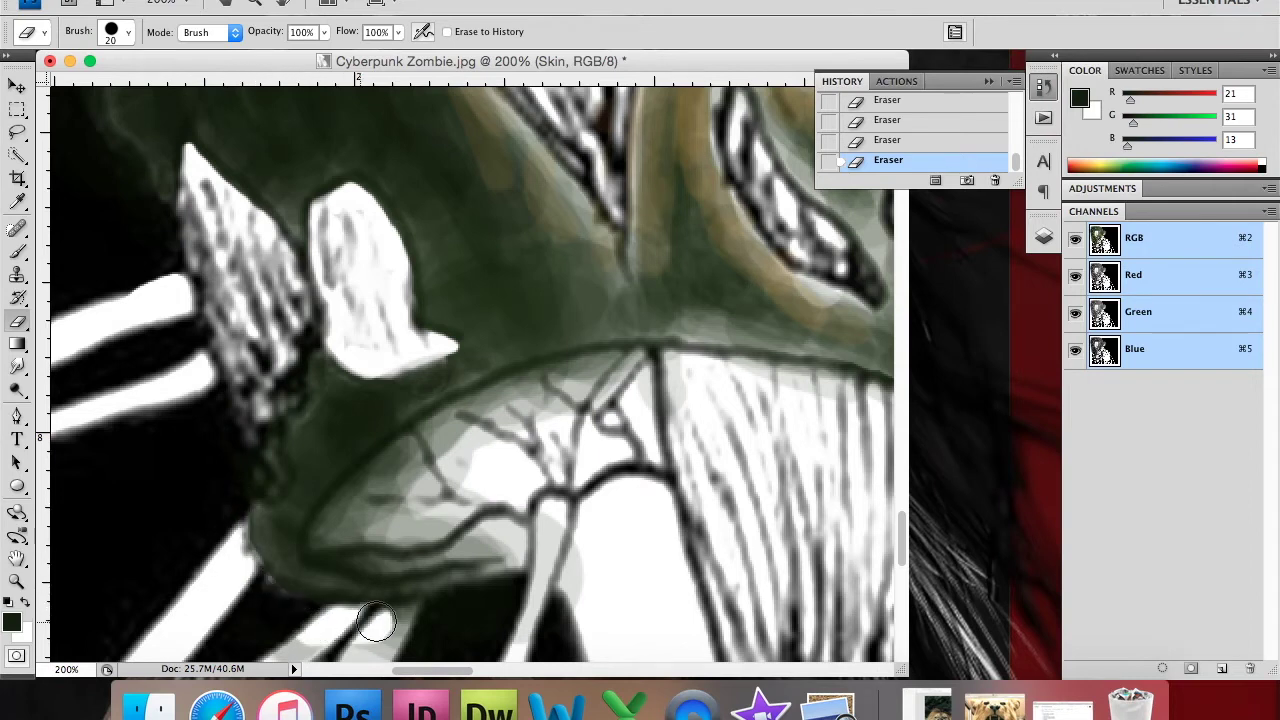
Step: Erase tint from the lower jaw and helmet edge, reverting both strokes
{"action": "mouse_move", "coordinate": [389, 529]}
{"action": "left_mouse_down"}
{"action": "mouse_move", "coordinate": [345, 545]}
{"action": "mouse_move", "coordinate": [418, 448]}
{"action": "mouse_move", "coordinate": [374, 477]}
{"action": "mouse_move", "coordinate": [374, 534]}
{"action": "mouse_move", "coordinate": [528, 515]}
{"action": "mouse_move", "coordinate": [414, 500]}
{"action": "mouse_move", "coordinate": [449, 423]}
{"action": "mouse_move", "coordinate": [591, 366]}
{"action": "mouse_move", "coordinate": [490, 432]}
{"action": "left_mouse_up"}
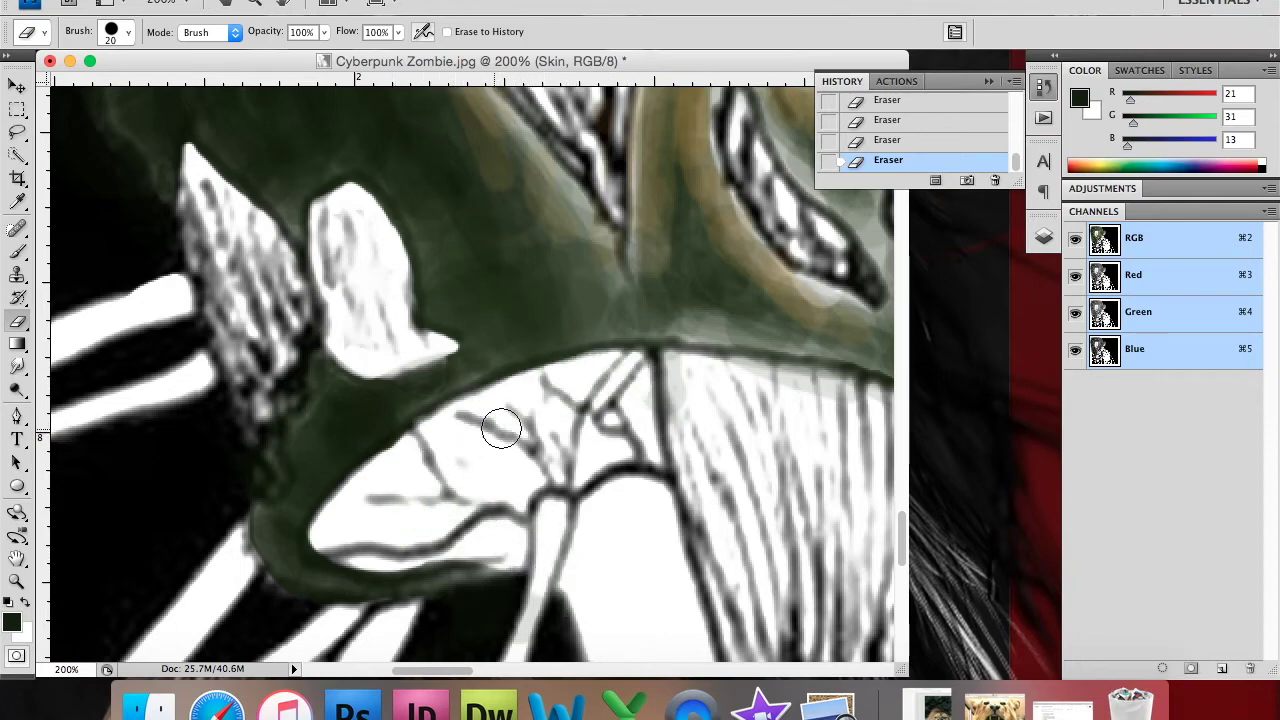
{"action": "key", "text": "ctrl+z"}
{"action": "left_click_drag", "start_coordinate": [829, 390], "coordinate": [862, 400]}
{"action": "scroll", "coordinate": [870, 570], "scroll_direction": "down", "scroll_amount": 5}
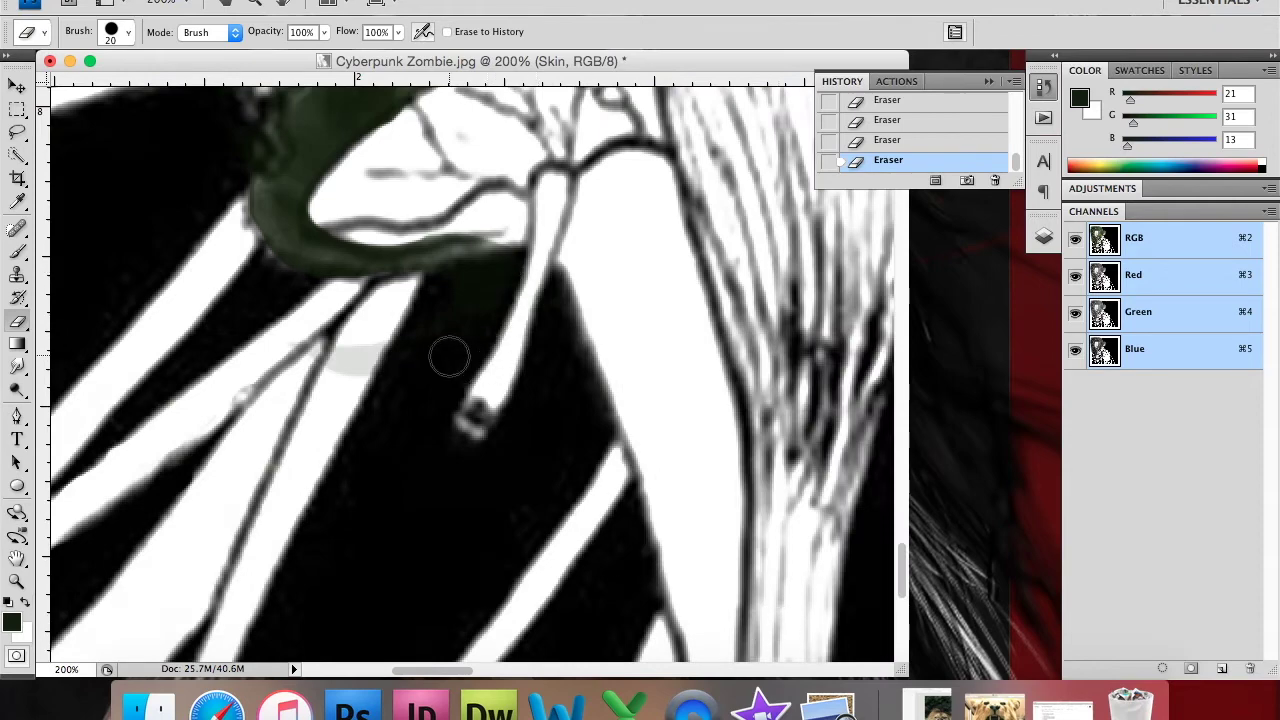
{"action": "scroll", "coordinate": [740, 430], "scroll_direction": "up", "scroll_amount": 5}
{"action": "scroll", "coordinate": [746, 430], "scroll_direction": "up", "scroll_amount": 3}
{"action": "scroll", "coordinate": [582, 444], "scroll_direction": "right", "scroll_amount": 5}
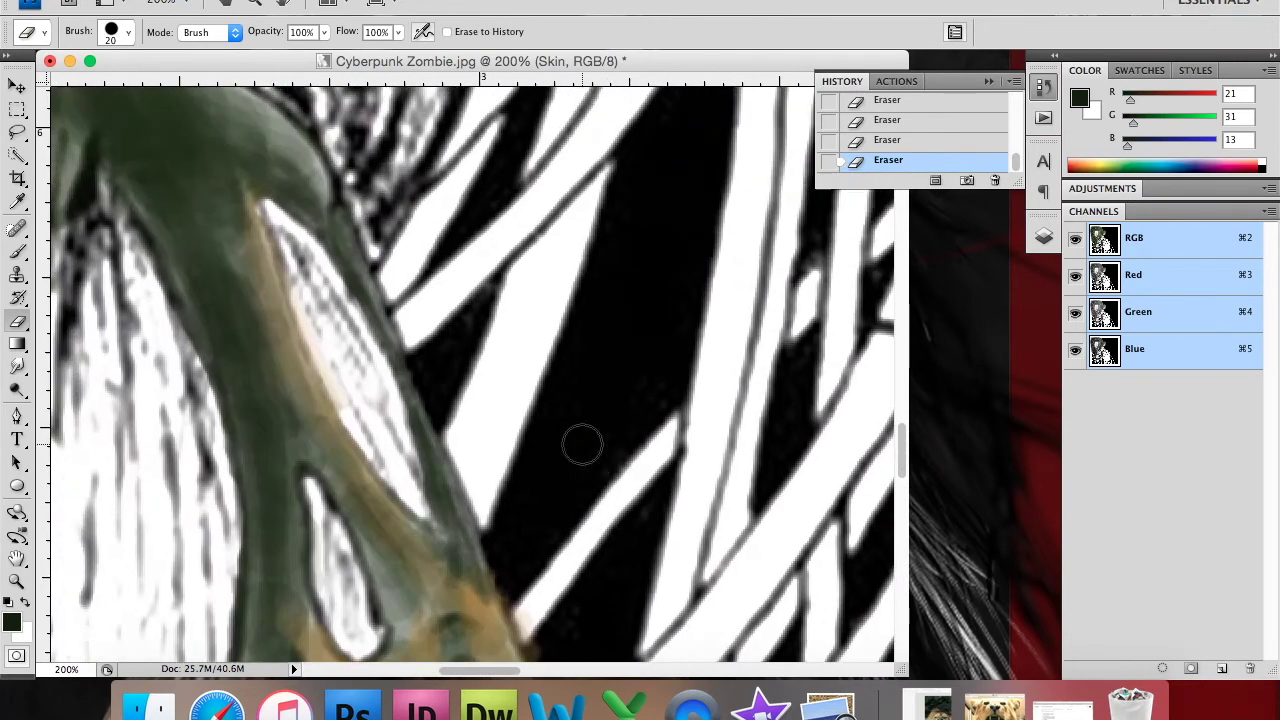
{"action": "scroll", "coordinate": [384, 416], "scroll_direction": "up", "scroll_amount": 5}
{"action": "scroll", "coordinate": [384, 416], "scroll_direction": "right", "scroll_amount": 3}
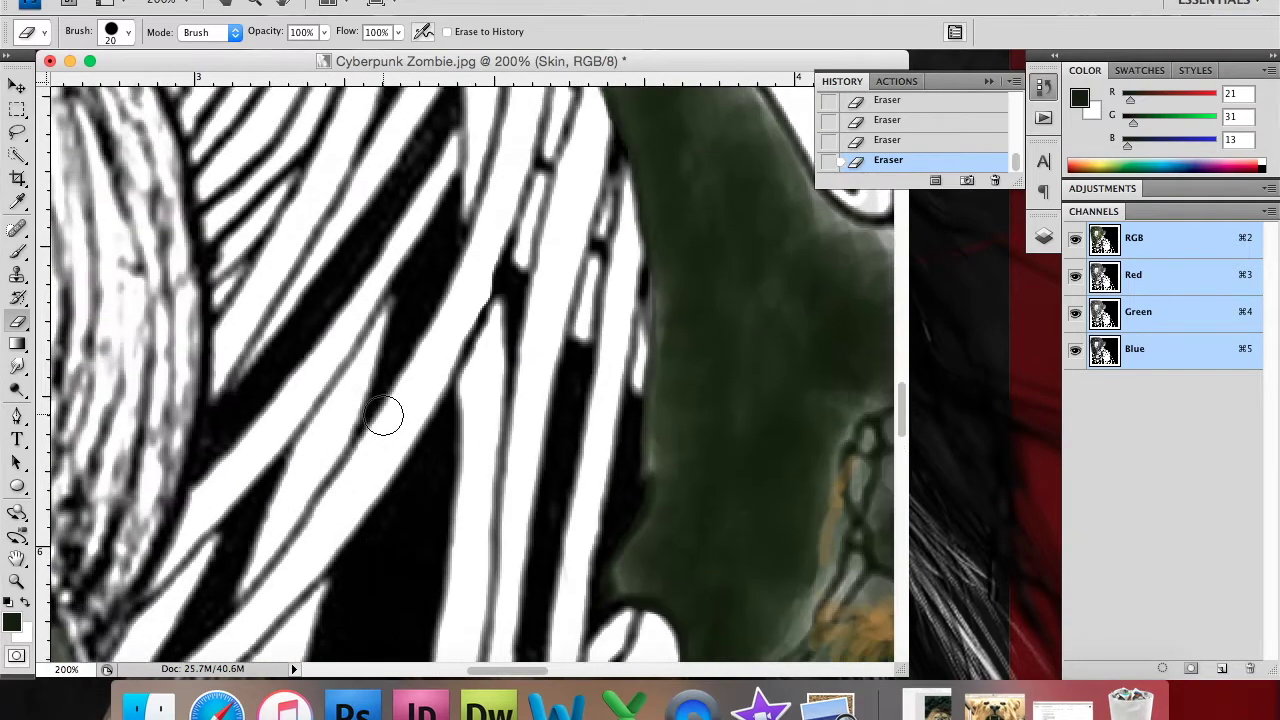
{"action": "scroll", "coordinate": [384, 416], "scroll_direction": "down", "scroll_amount": 2}
{"action": "scroll", "coordinate": [384, 416], "scroll_direction": "right", "scroll_amount": 6}
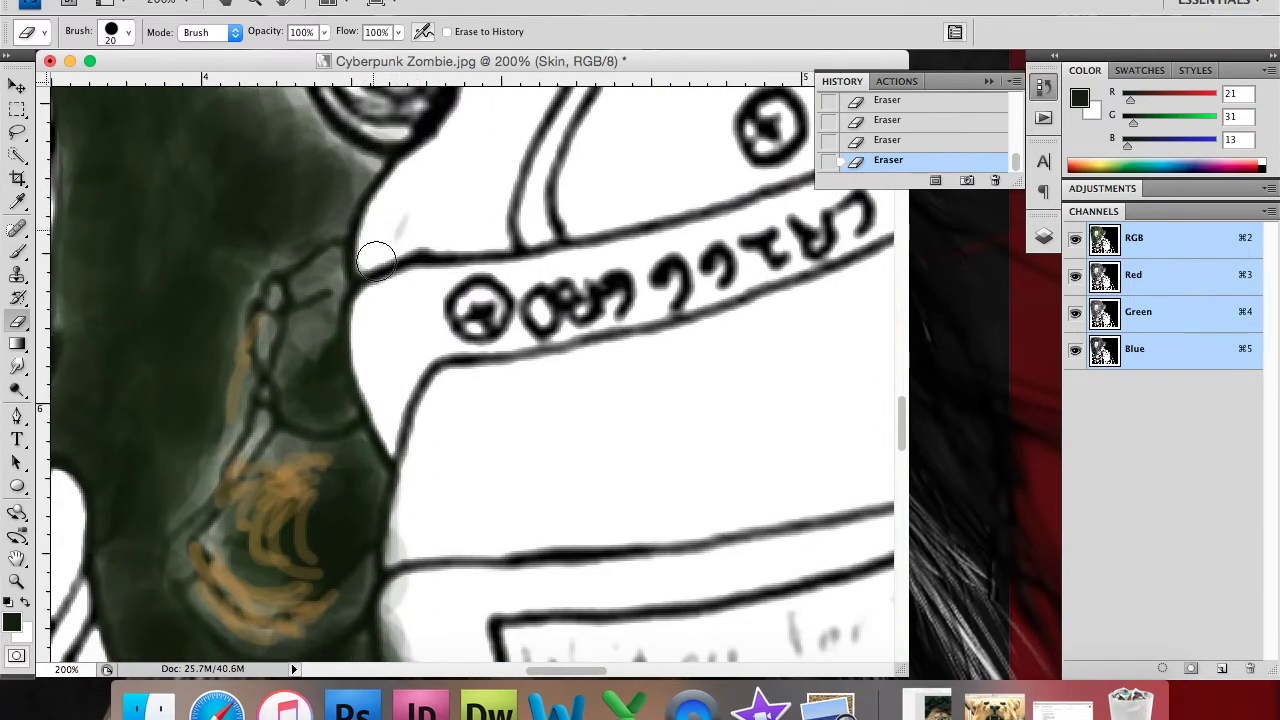
{"action": "scroll", "coordinate": [400, 222], "scroll_direction": "down", "scroll_amount": 5}
{"action": "scroll", "coordinate": [400, 222], "scroll_direction": "right", "scroll_amount": 2}
{"action": "mouse_move", "coordinate": [349, 368]}
{"action": "left_mouse_down"}
{"action": "mouse_move", "coordinate": [370, 470]}
{"action": "mouse_move", "coordinate": [371, 423]}
{"action": "mouse_move", "coordinate": [443, 523]}
{"action": "mouse_move", "coordinate": [466, 526]}
{"action": "mouse_move", "coordinate": [368, 592]}
{"action": "mouse_move", "coordinate": [414, 600]}
{"action": "mouse_move", "coordinate": [380, 583]}
{"action": "mouse_move", "coordinate": [323, 586]}
{"action": "mouse_move", "coordinate": [276, 538]}
{"action": "left_mouse_up"}
{"action": "left_click", "coordinate": [900, 142]}
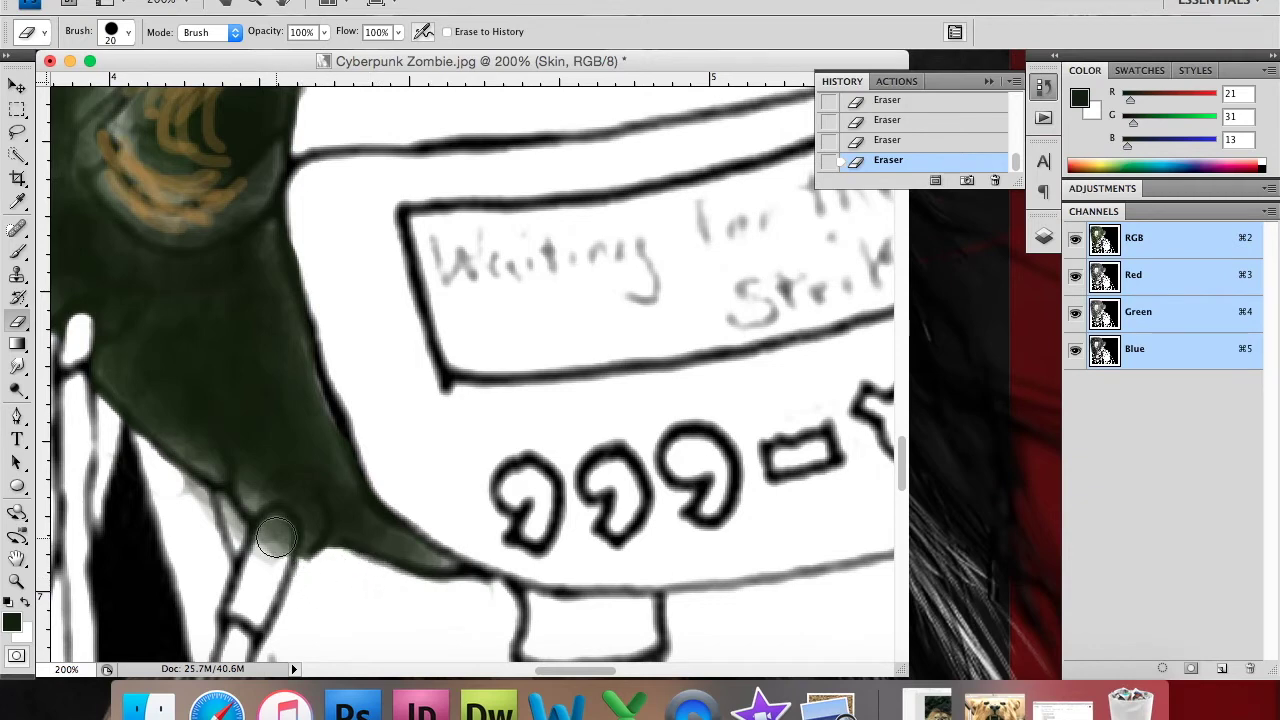
Step: Clean grey shading off the helmet's upper-left edge with a 9 px eraser
{"action": "right_click", "coordinate": [238, 450]}
{"action": "left_click_drag", "start_coordinate": [245, 440], "coordinate": [236, 440]}
{"action": "left_click", "coordinate": [300, 562]}
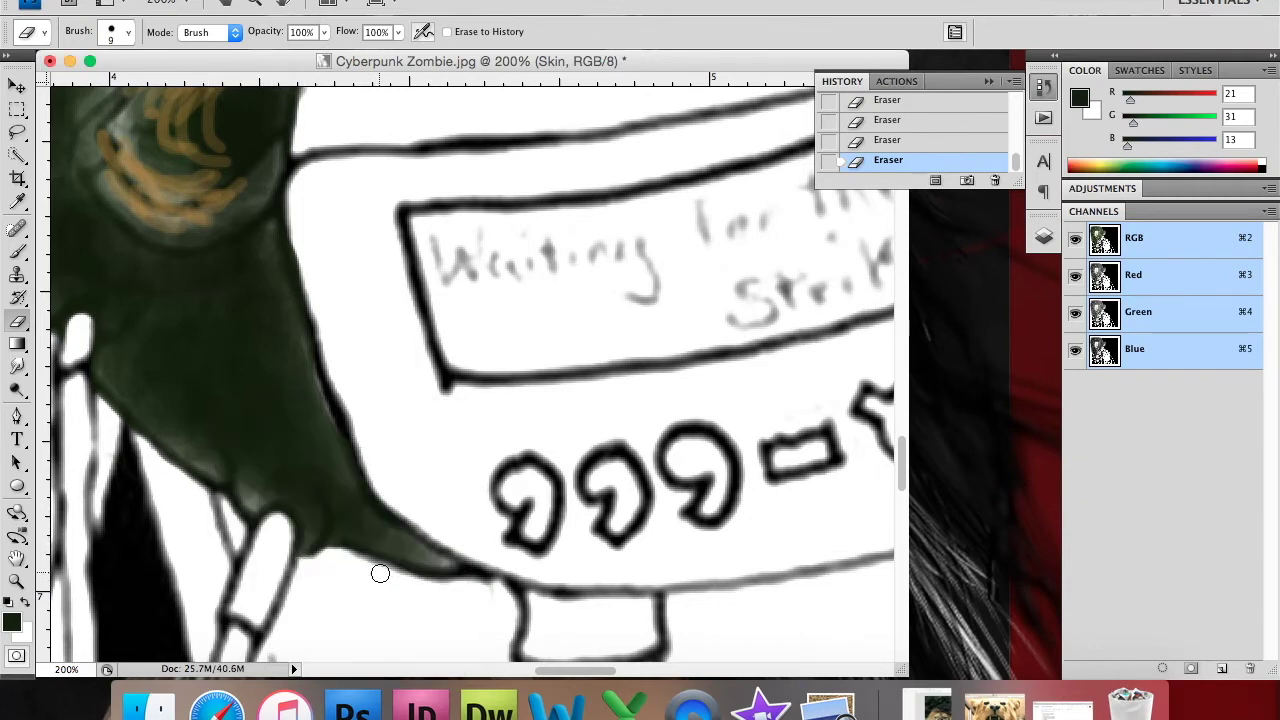
{"action": "scroll", "coordinate": [493, 584], "scroll_direction": "up", "scroll_amount": 1}
{"action": "scroll", "coordinate": [560, 594], "scroll_direction": "up", "scroll_amount": 5}
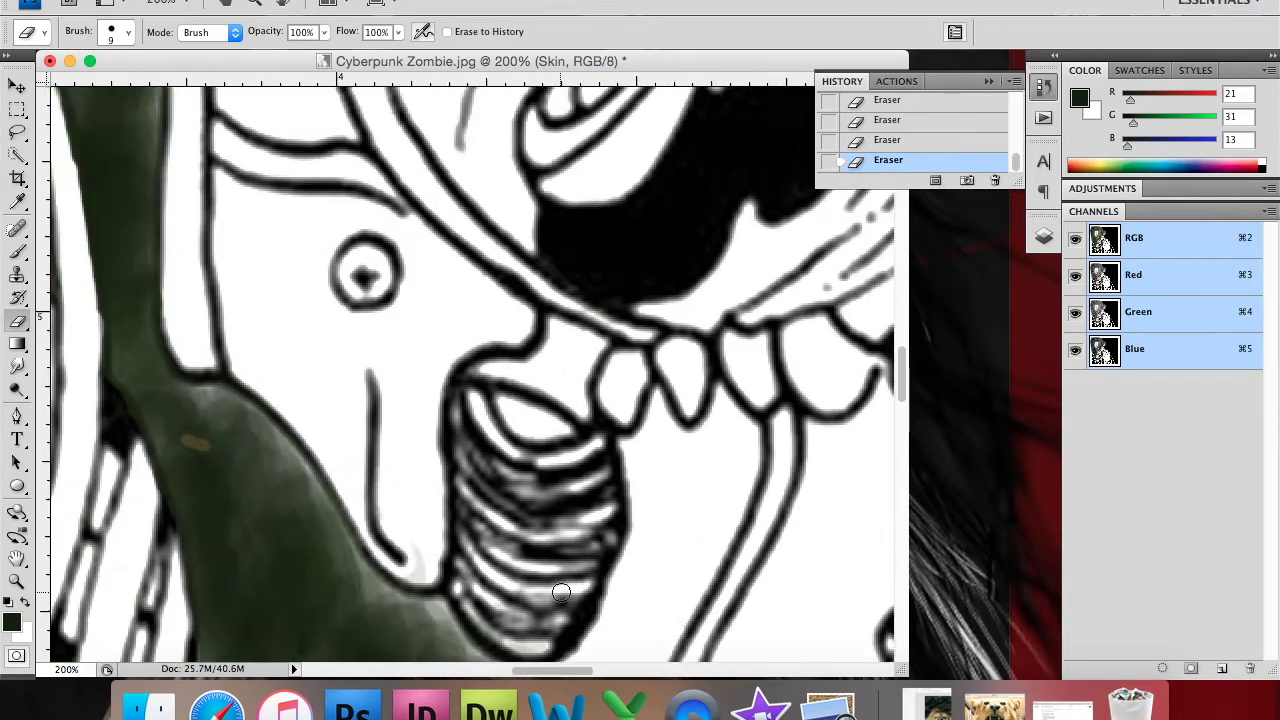
{"action": "scroll", "coordinate": [560, 594], "scroll_direction": "up", "scroll_amount": 5}
{"action": "scroll", "coordinate": [560, 591], "scroll_direction": "up", "scroll_amount": 5}
{"action": "mouse_move", "coordinate": [205, 344]}
{"action": "left_mouse_down"}
{"action": "mouse_move", "coordinate": [303, 234]}
{"action": "mouse_move", "coordinate": [320, 240]}
{"action": "mouse_move", "coordinate": [378, 187]}
{"action": "left_mouse_up"}
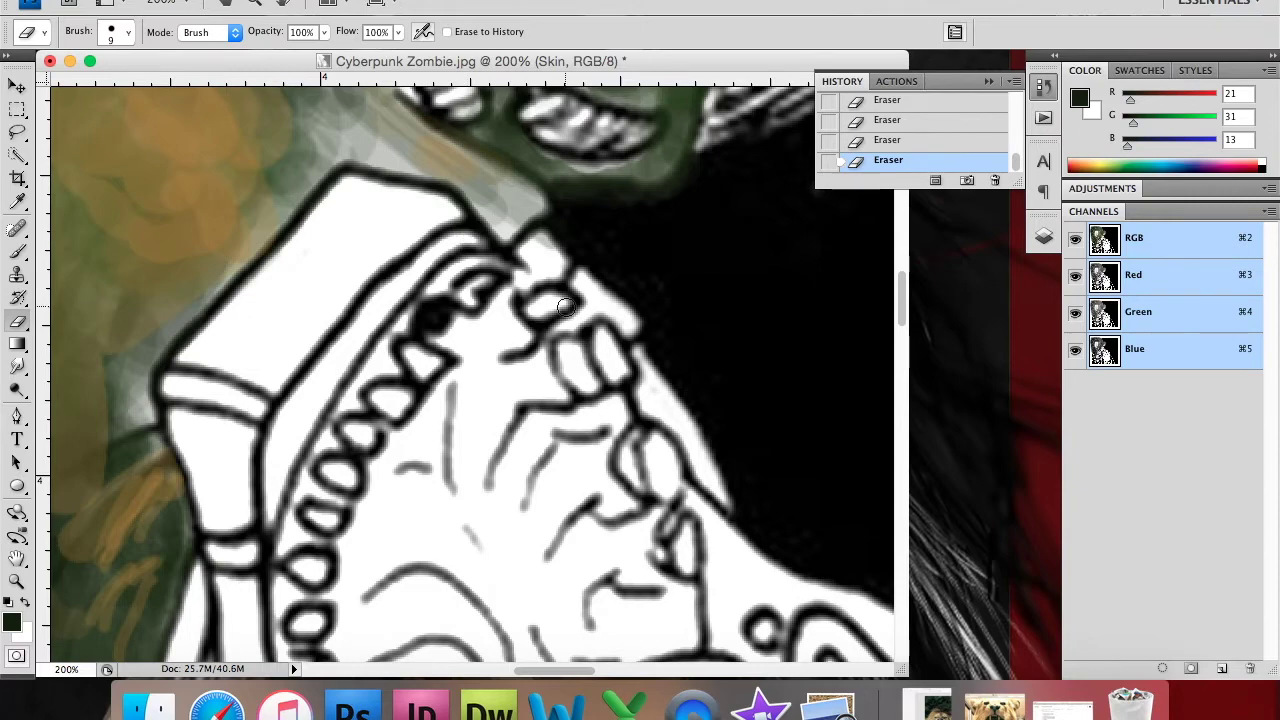
{"action": "scroll", "coordinate": [580, 214], "scroll_direction": "right", "scroll_amount": 5}
{"action": "scroll", "coordinate": [580, 216], "scroll_direction": "left", "scroll_amount": 4}
{"action": "scroll", "coordinate": [580, 216], "scroll_direction": "up", "scroll_amount": 10}
{"action": "scroll", "coordinate": [580, 216], "scroll_direction": "left", "scroll_amount": 3}
{"action": "scroll", "coordinate": [186, 417], "scroll_direction": "down", "scroll_amount": 1}
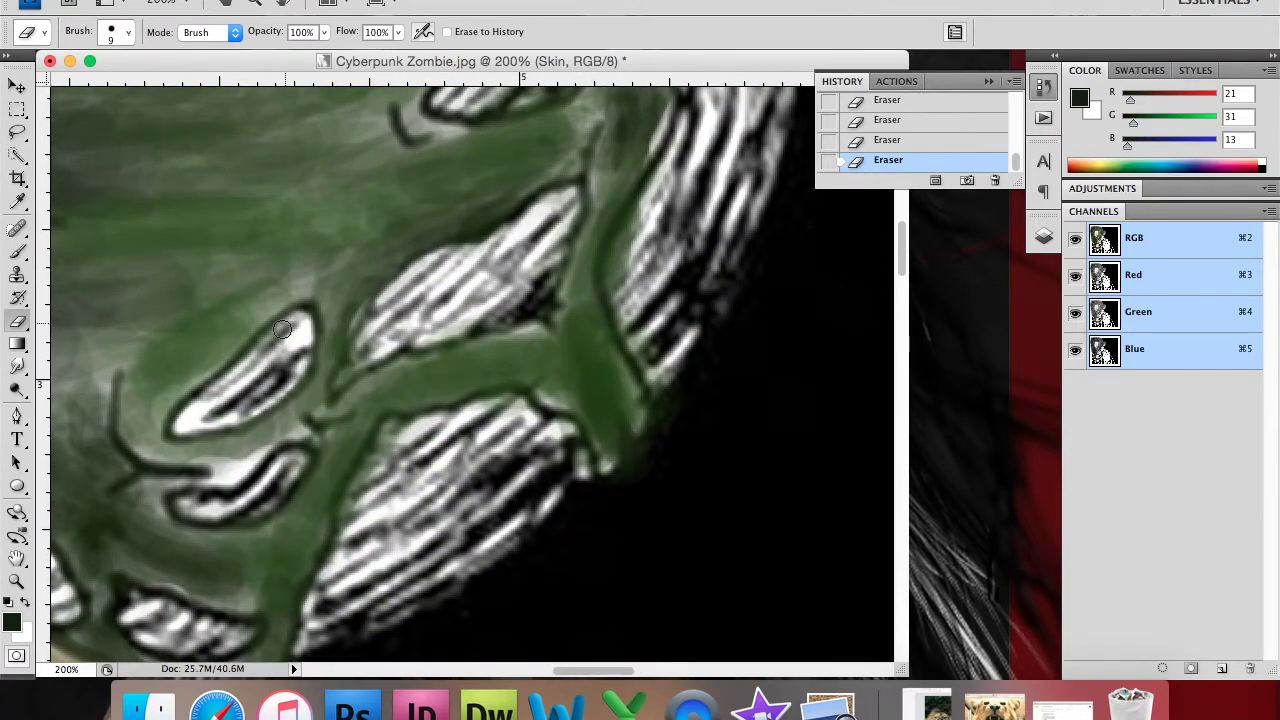
{"action": "scroll", "coordinate": [290, 330], "scroll_direction": "down", "scroll_amount": 5}
{"action": "scroll", "coordinate": [285, 295], "scroll_direction": "left", "scroll_amount": 4}
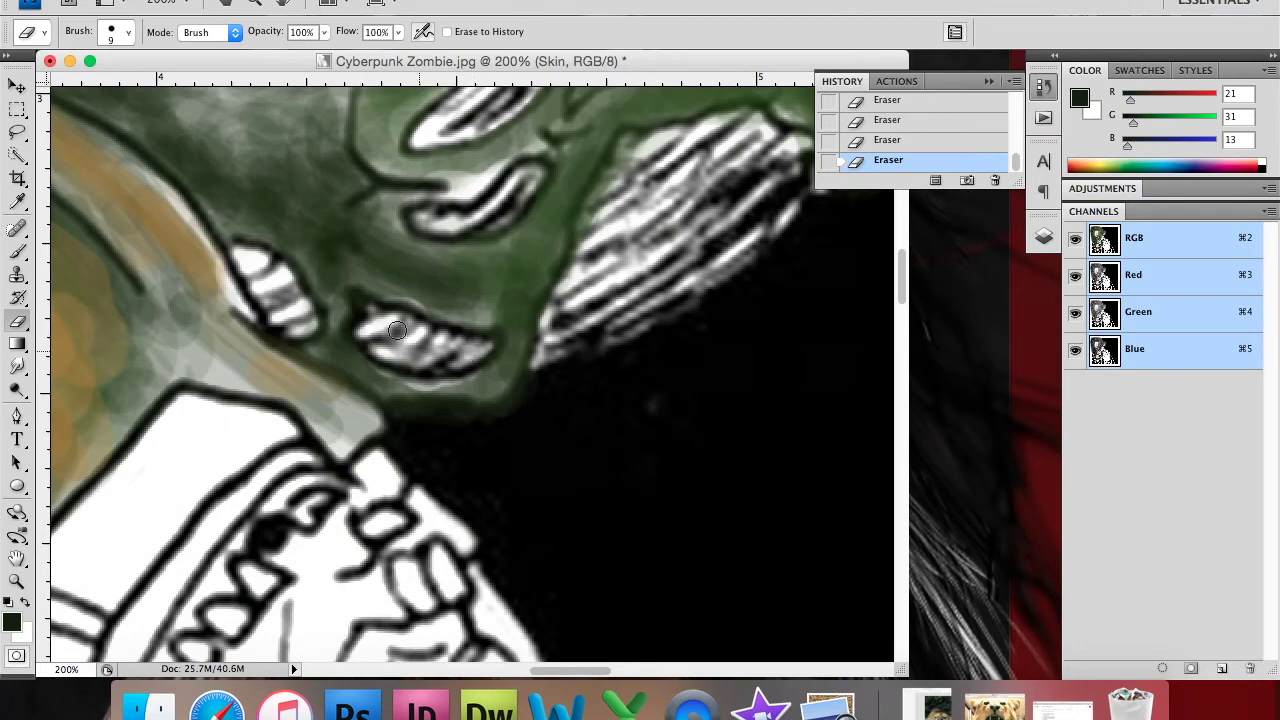
{"action": "scroll", "coordinate": [420, 345], "scroll_direction": "right", "scroll_amount": 5}
{"action": "scroll", "coordinate": [420, 345], "scroll_direction": "up", "scroll_amount": 3}
{"action": "scroll", "coordinate": [310, 350], "scroll_direction": "up", "scroll_amount": 1}
Step: Erase green tint from the stripes, revert two strokes in History, and shrink the eraser to 5 px
{"action": "left_click_drag", "start_coordinate": [323, 300], "coordinate": [290, 395]}
{"action": "mouse_move", "coordinate": [421, 305]}
{"action": "left_mouse_down"}
{"action": "mouse_move", "coordinate": [487, 310]}
{"action": "mouse_move", "coordinate": [517, 347]}
{"action": "mouse_move", "coordinate": [575, 325]}
{"action": "mouse_move", "coordinate": [606, 275]}
{"action": "mouse_move", "coordinate": [558, 175]}
{"action": "mouse_move", "coordinate": [570, 100]}
{"action": "mouse_move", "coordinate": [592, 88]}
{"action": "left_mouse_up"}
{"action": "mouse_move", "coordinate": [289, 220]}
{"action": "left_mouse_down"}
{"action": "mouse_move", "coordinate": [262, 265]}
{"action": "mouse_move", "coordinate": [310, 180]}
{"action": "left_mouse_up"}
{"action": "left_click", "coordinate": [946, 121]}
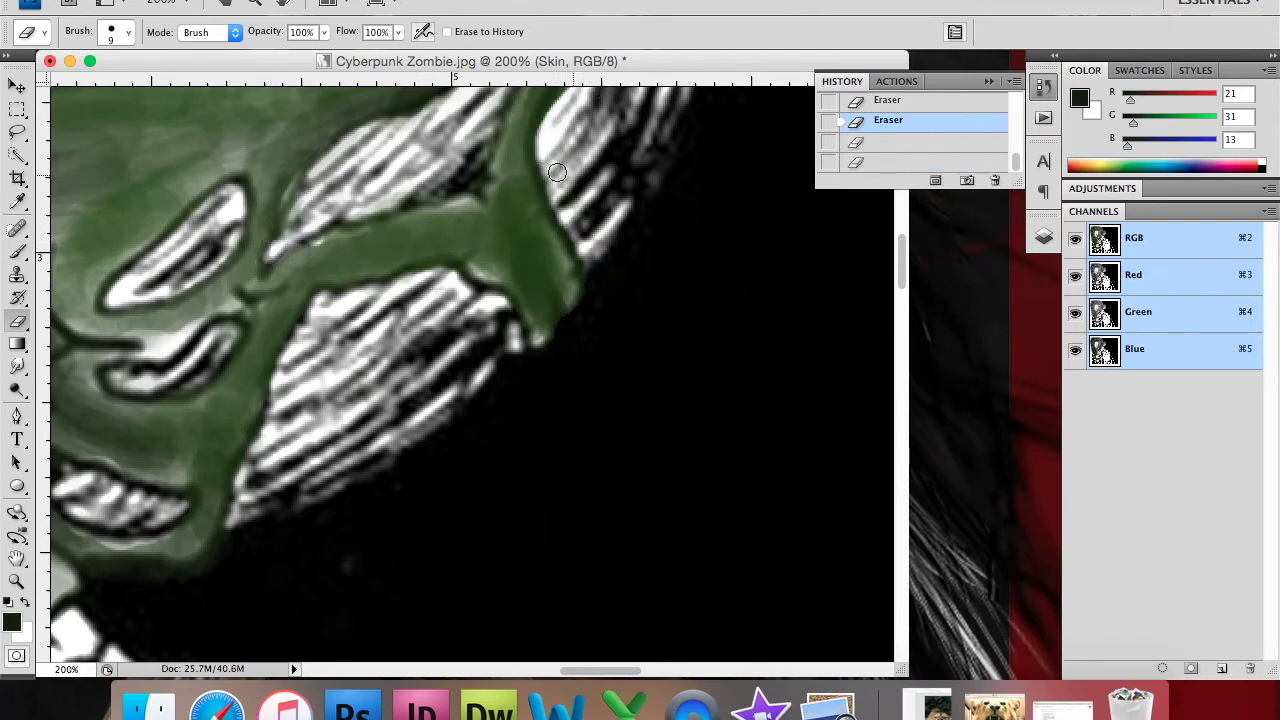
{"action": "right_click", "coordinate": [360, 214]}
{"action": "left_click_drag", "start_coordinate": [398, 236], "coordinate": [441, 150]}
{"action": "key", "text": "Return"}
Step: Clear green tint from the white helmet strands, then zoom out to the whole image
{"action": "scroll", "coordinate": [441, 146], "scroll_direction": "up", "scroll_amount": 5}
{"action": "scroll", "coordinate": [441, 146], "scroll_direction": "right", "scroll_amount": 2}
{"action": "mouse_move", "coordinate": [402, 344]}
{"action": "left_mouse_down"}
{"action": "mouse_move", "coordinate": [300, 398]}
{"action": "mouse_move", "coordinate": [400, 347]}
{"action": "left_mouse_up"}
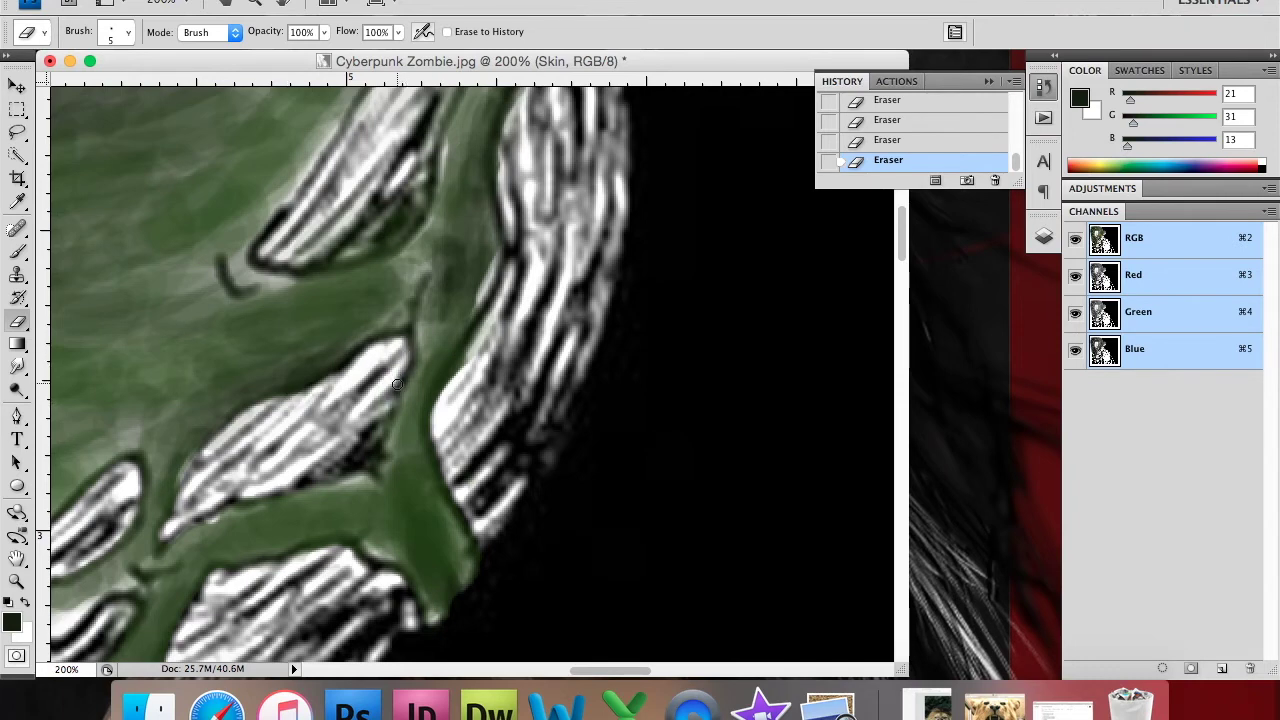
{"action": "scroll", "coordinate": [397, 384], "scroll_direction": "up", "scroll_amount": 5}
{"action": "scroll", "coordinate": [430, 372], "scroll_direction": "right", "scroll_amount": 2}
{"action": "left_click_drag", "start_coordinate": [396, 271], "coordinate": [370, 364]}
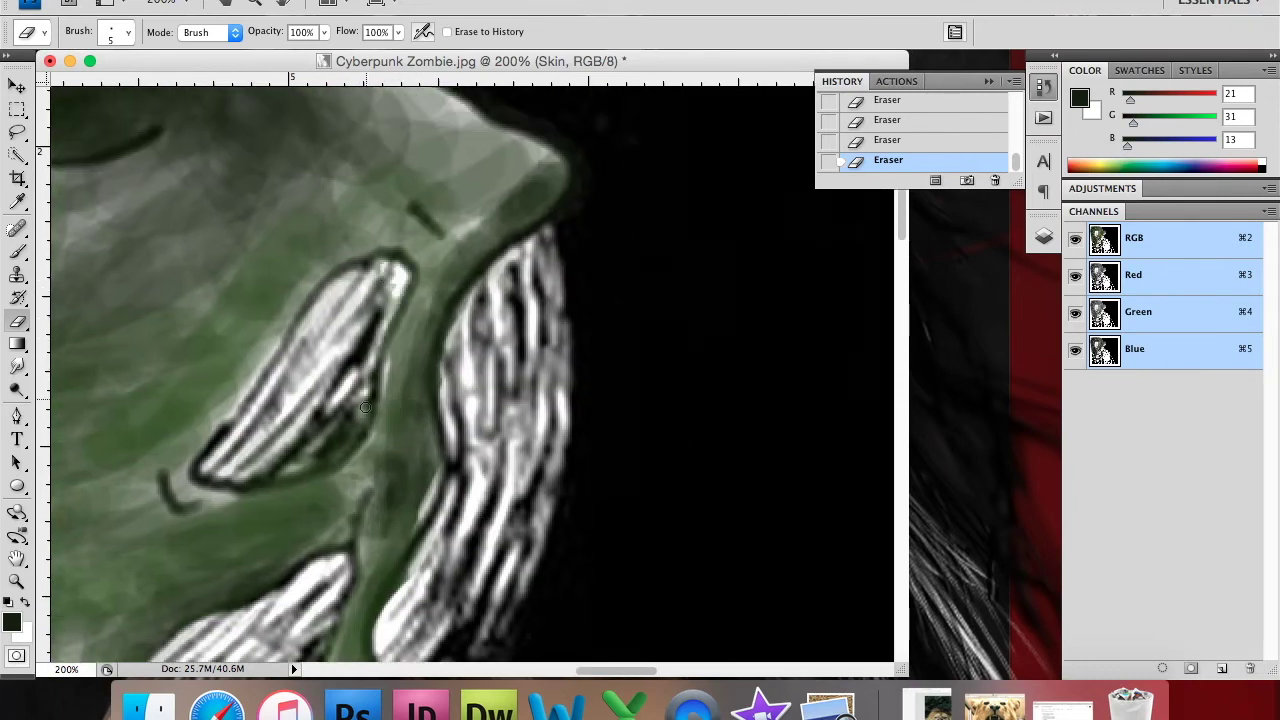
{"action": "right_click", "coordinate": [303, 440]}
{"action": "left_click", "coordinate": [376, 279]}
{"action": "left_click_drag", "start_coordinate": [376, 279], "coordinate": [386, 295]}
{"action": "left_click_drag", "start_coordinate": [293, 362], "coordinate": [240, 450]}
{"action": "scroll", "coordinate": [309, 423], "scroll_direction": "up", "scroll_amount": 10}
{"action": "scroll", "coordinate": [309, 423], "scroll_direction": "left", "scroll_amount": 10}
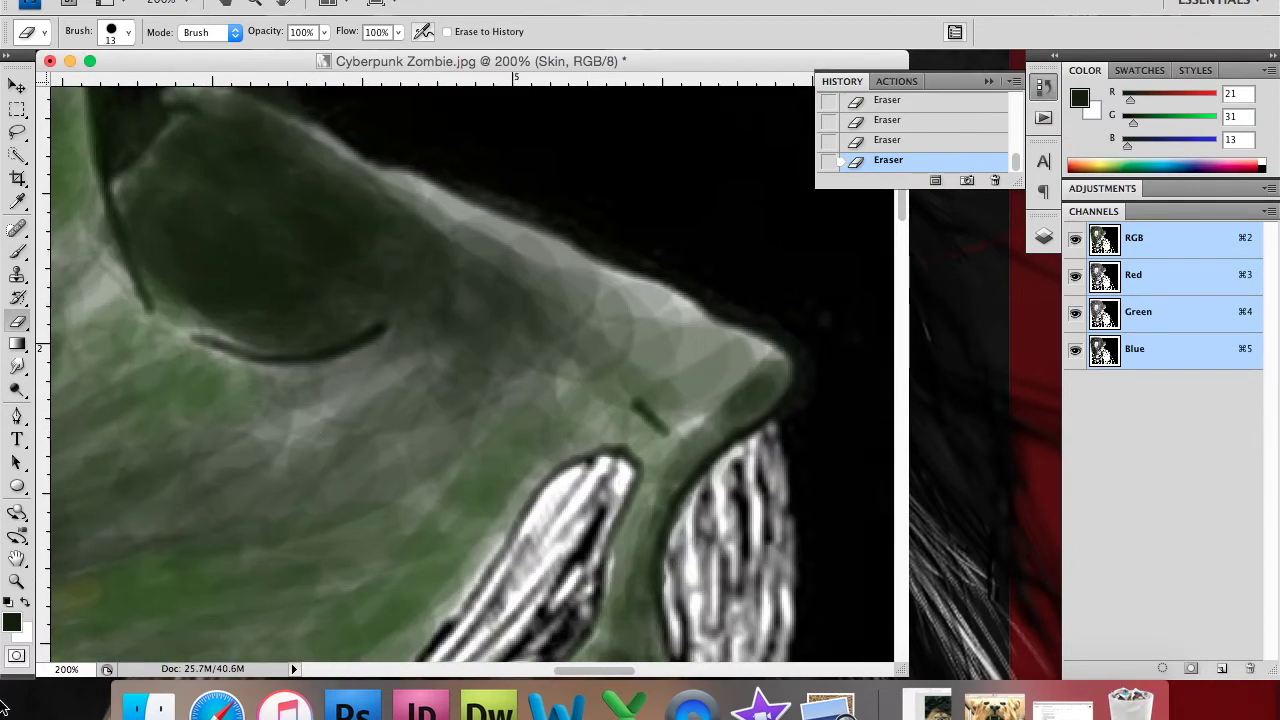
{"action": "key", "text": "z"}
{"action": "left_click", "coordinate": [520, 494], "text": "alt"}
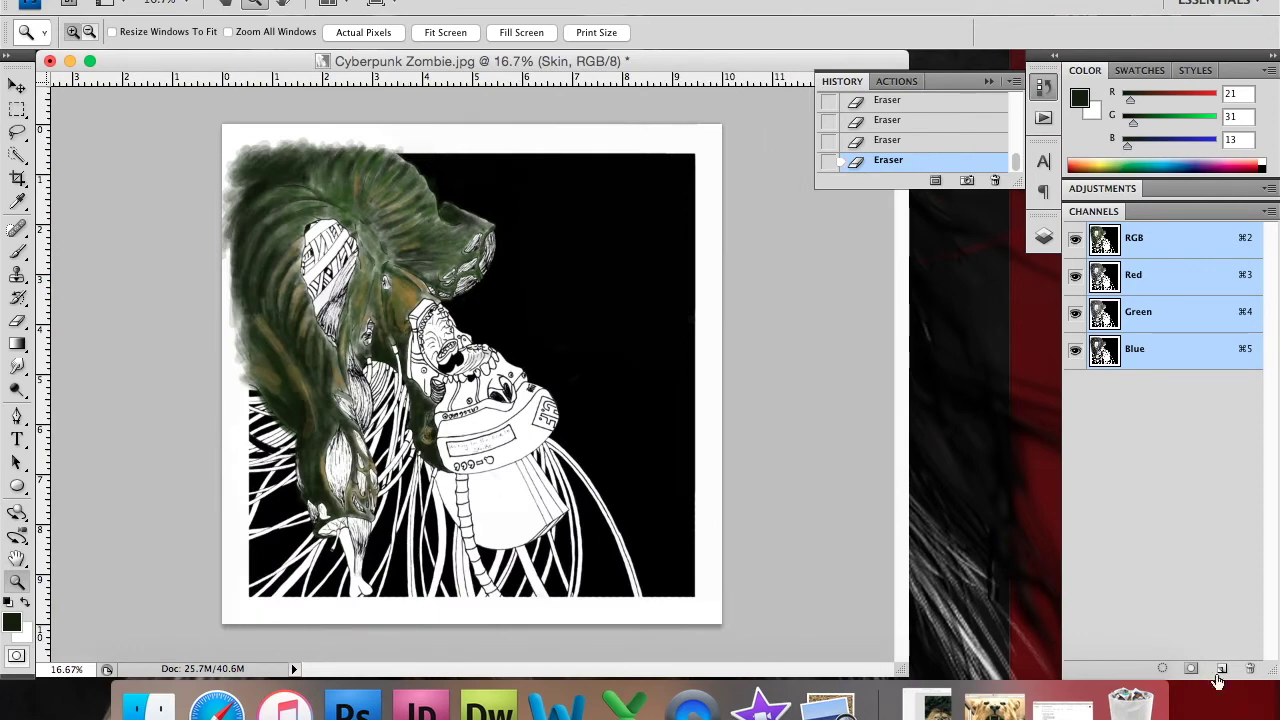
Step: Draw a black rectangle covering the whole canvas
{"action": "left_click", "coordinate": [678, 708]}
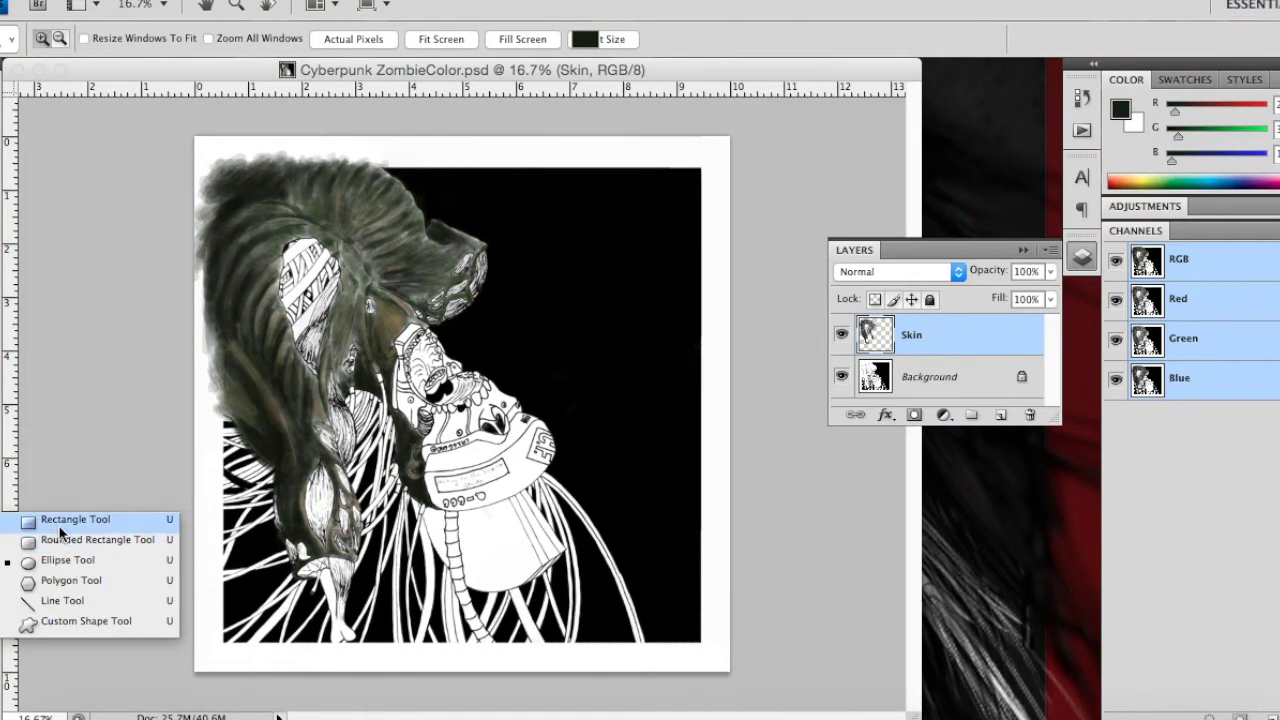
{"action": "left_click", "coordinate": [40, 523]}
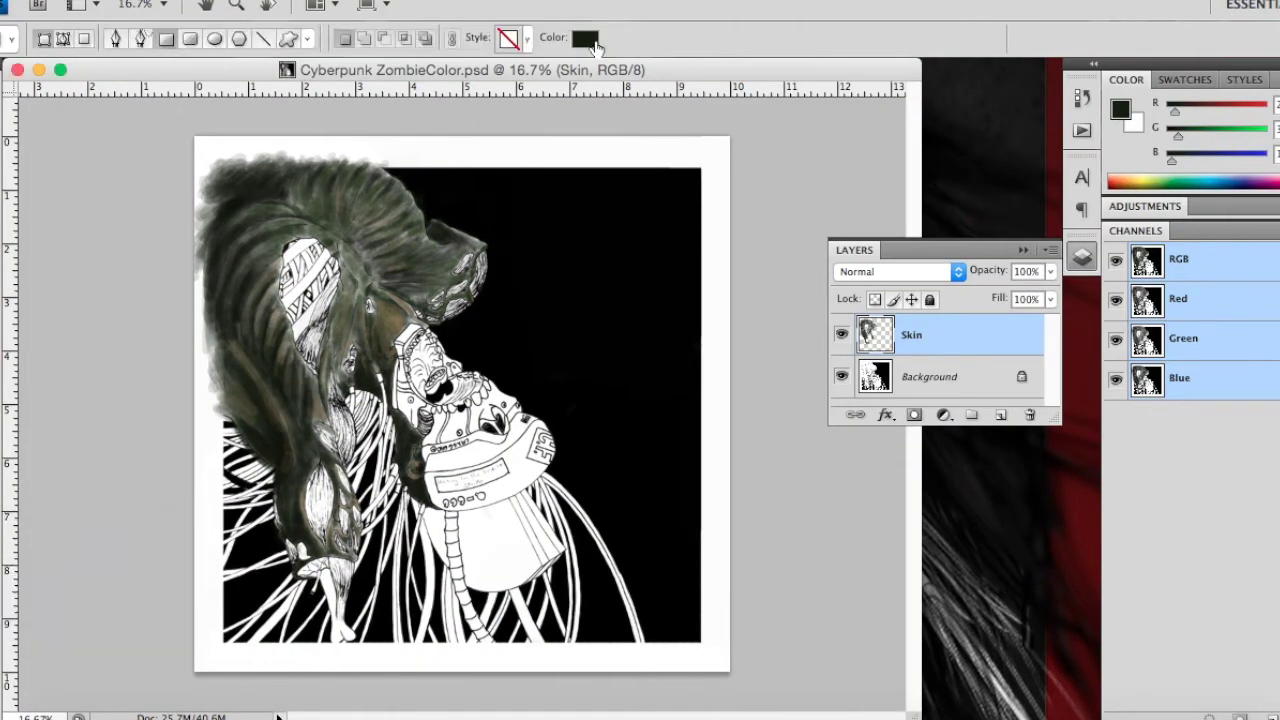
{"action": "left_click", "coordinate": [585, 38]}
{"action": "left_click_drag", "start_coordinate": [444, 425], "coordinate": [165, 507]}
{"action": "left_click", "coordinate": [819, 189]}
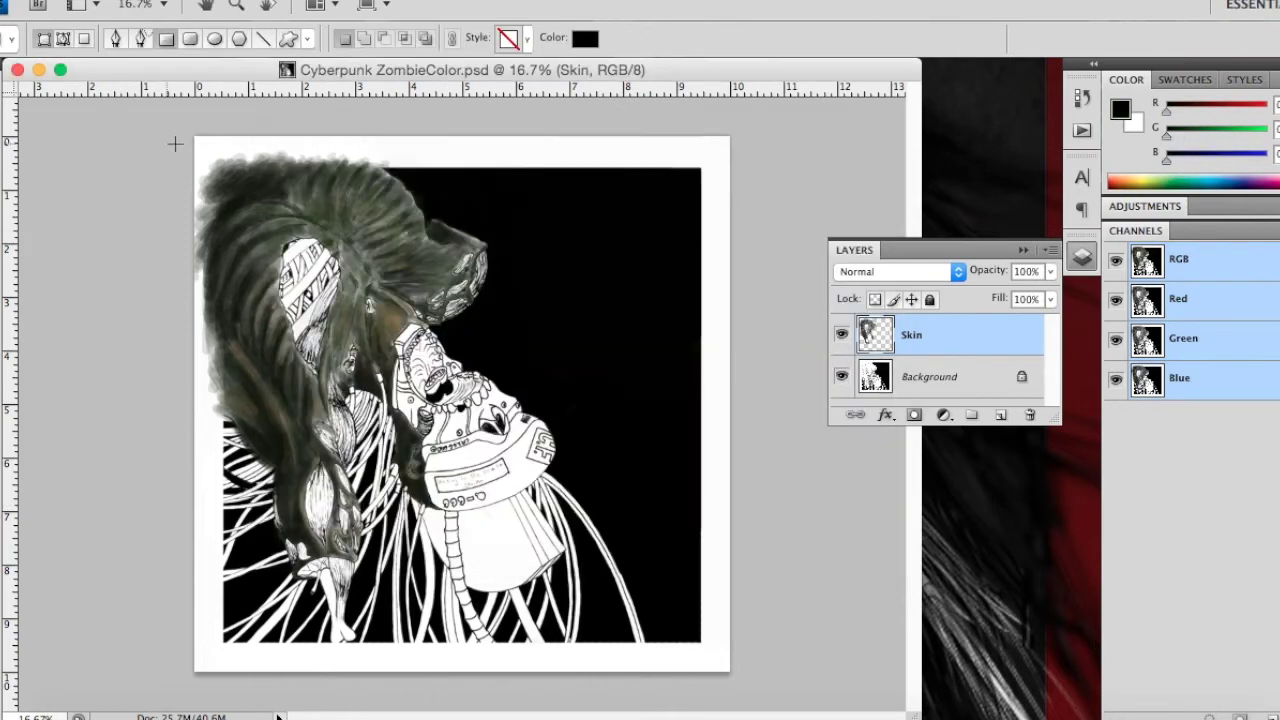
{"action": "left_click_drag", "start_coordinate": [193, 127], "coordinate": [732, 676]}
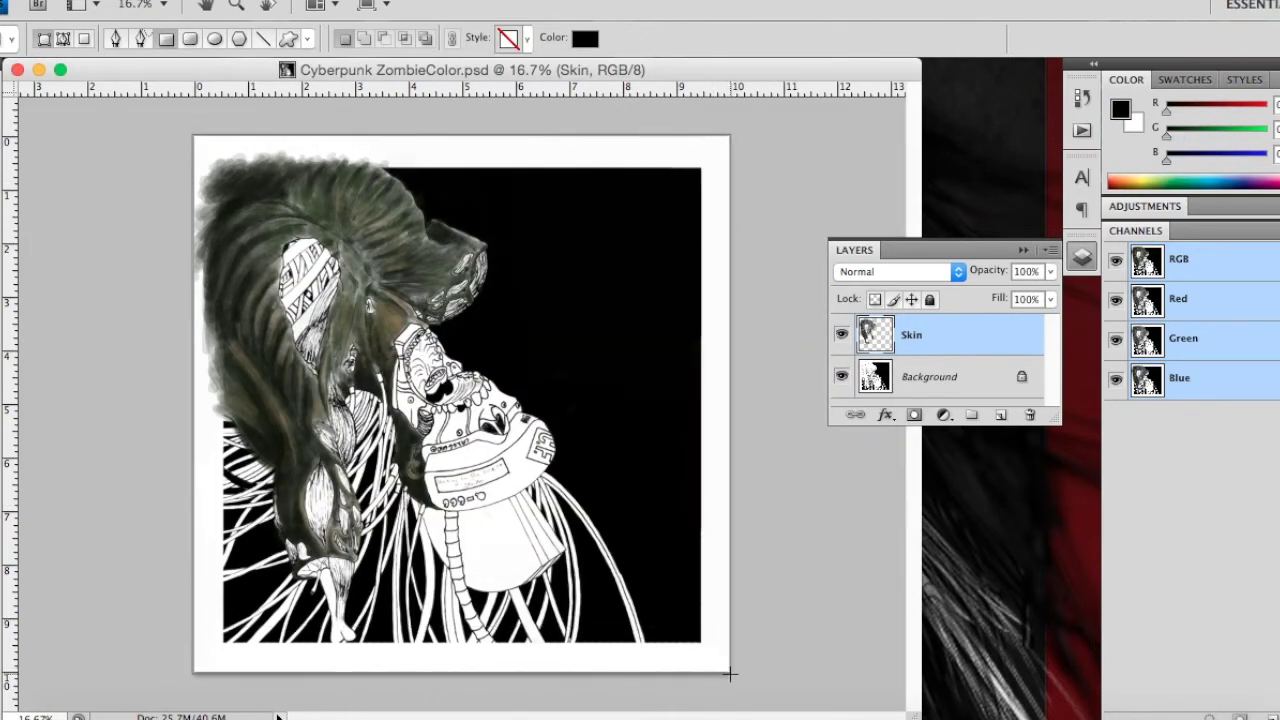
Step: Move the Skin layer above Shape 1 and toggle Shape 1's visibility to check the line art
{"action": "left_click_drag", "start_coordinate": [912, 378], "coordinate": [975, 330]}
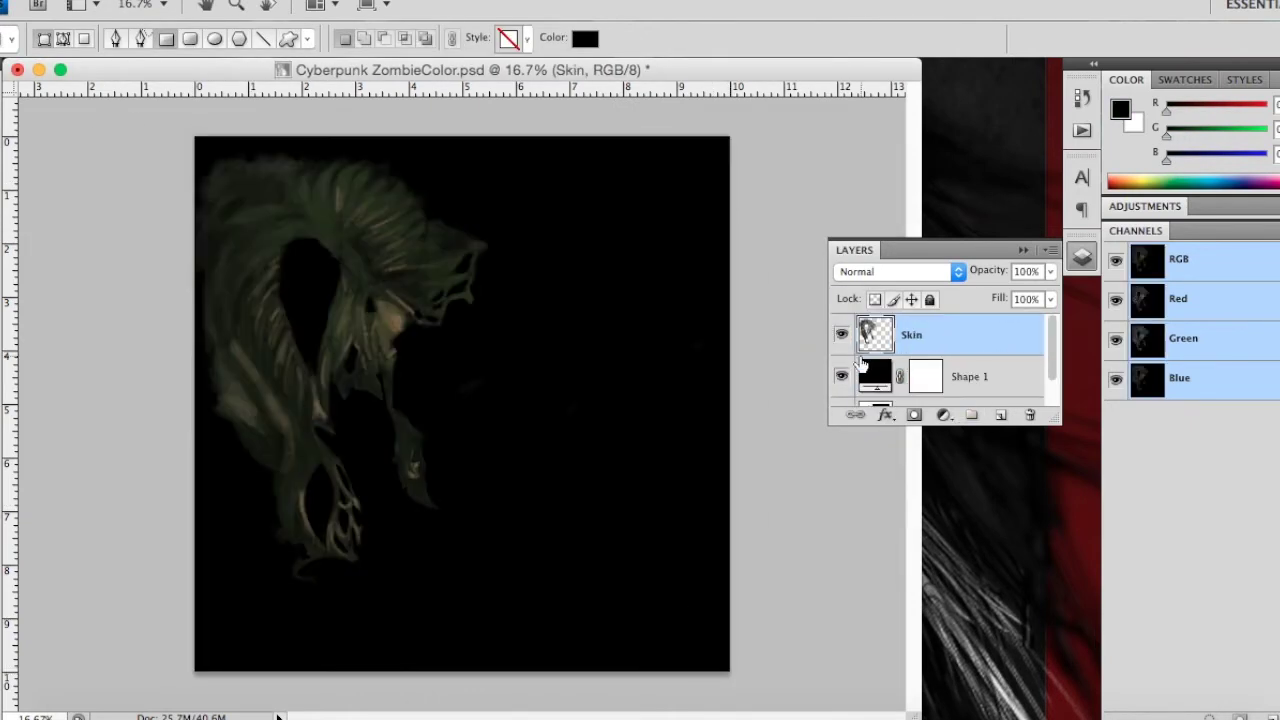
{"action": "left_click", "coordinate": [841, 377]}
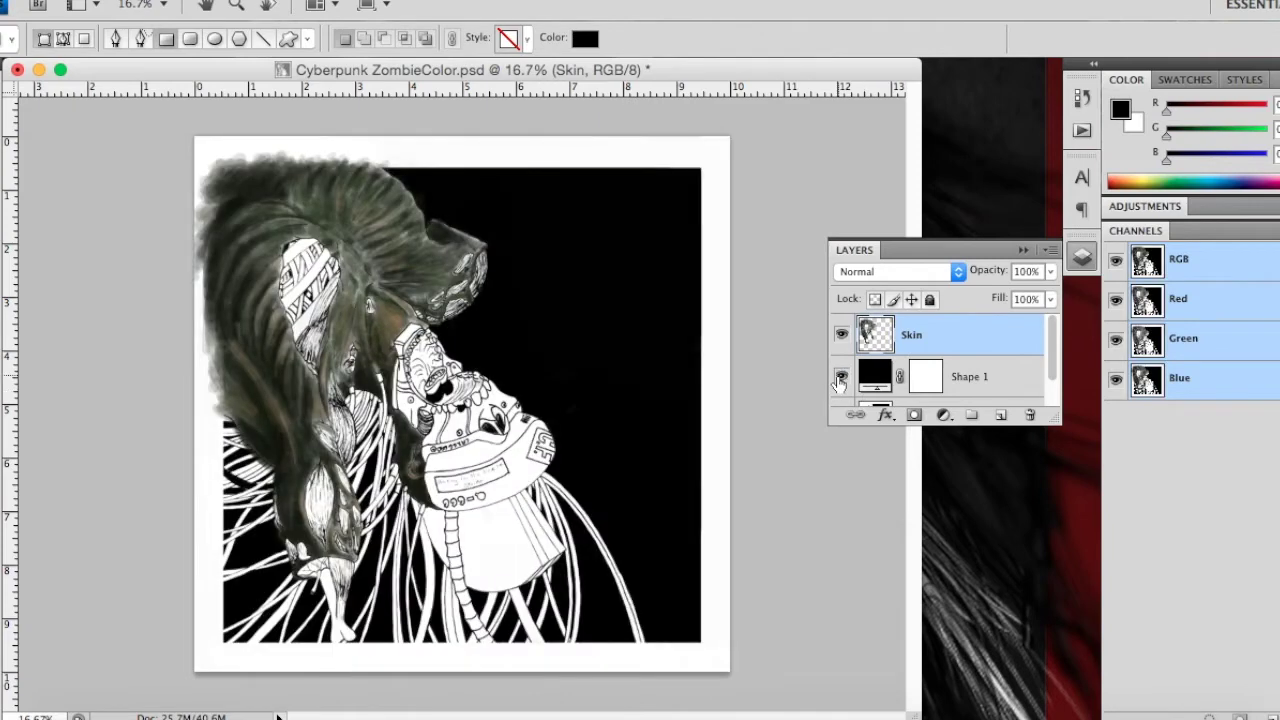
{"action": "left_click", "coordinate": [841, 377]}
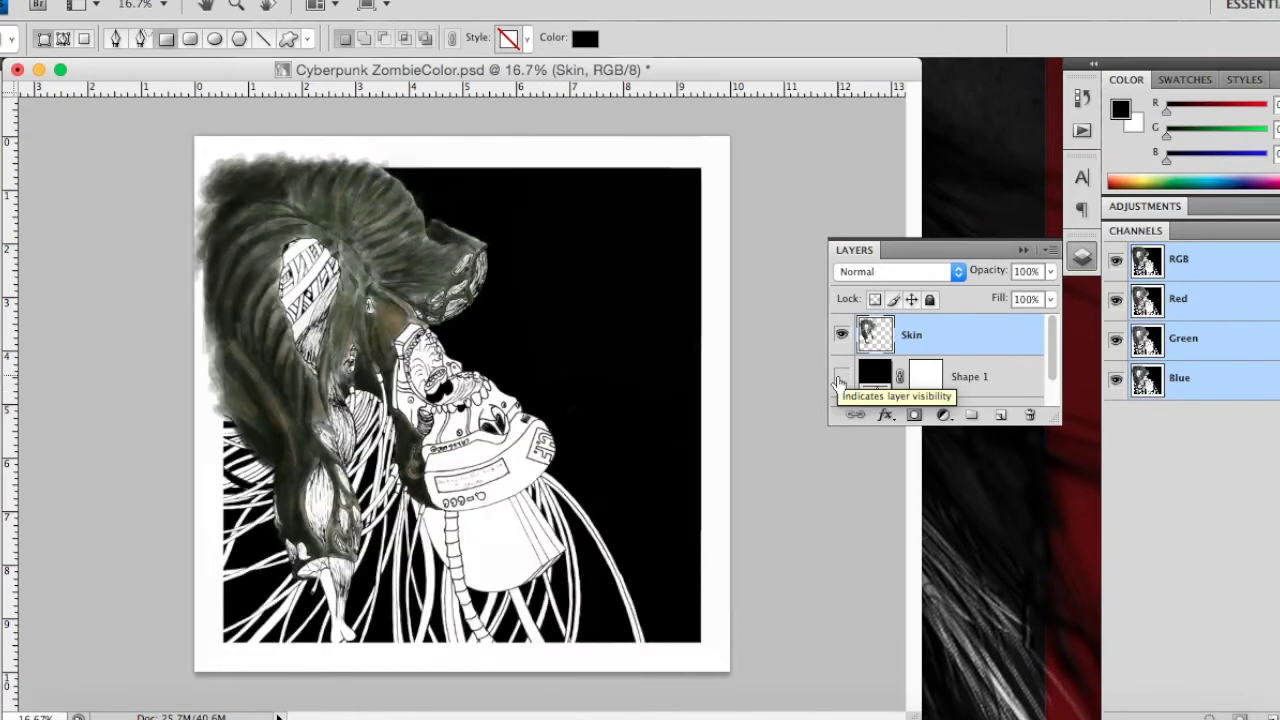
Step: Zoom in on the zombie's head and show the black Shape 1 background again
{"action": "key", "text": "z"}
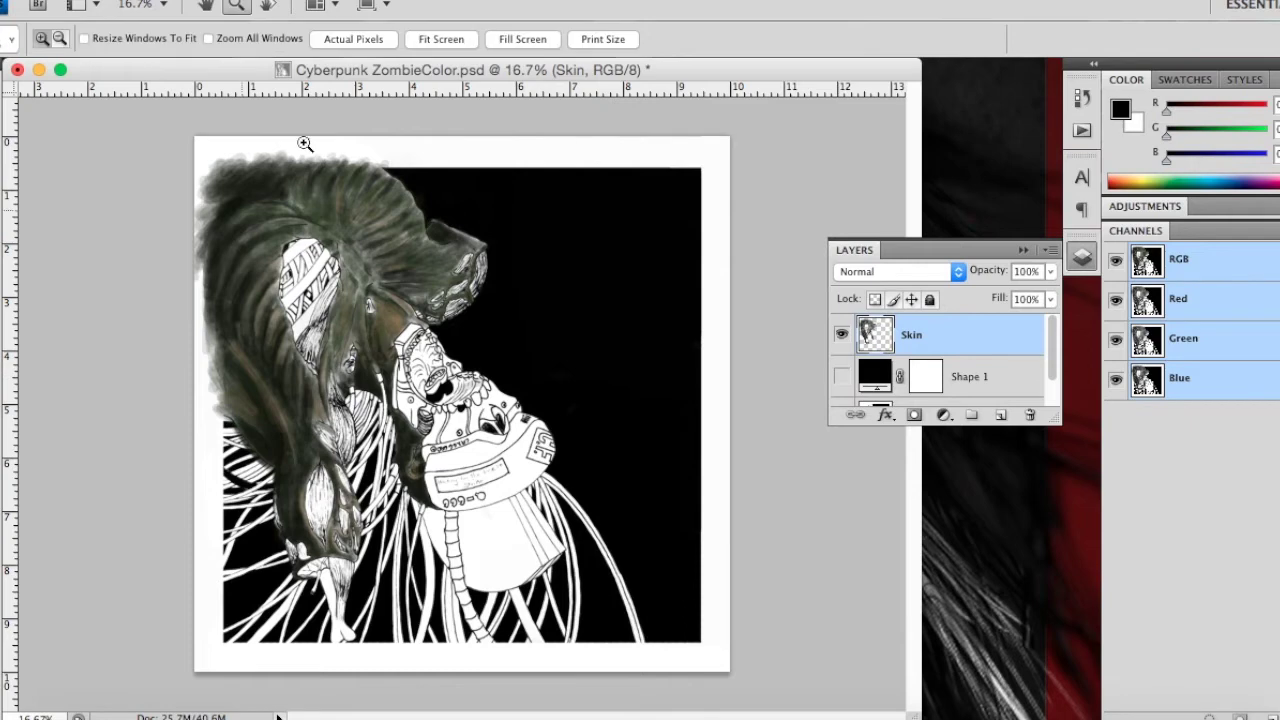
{"action": "left_click_drag", "start_coordinate": [409, 343], "coordinate": [562, 490]}
{"action": "scroll", "coordinate": [362, 447], "scroll_direction": "up", "scroll_amount": 2}
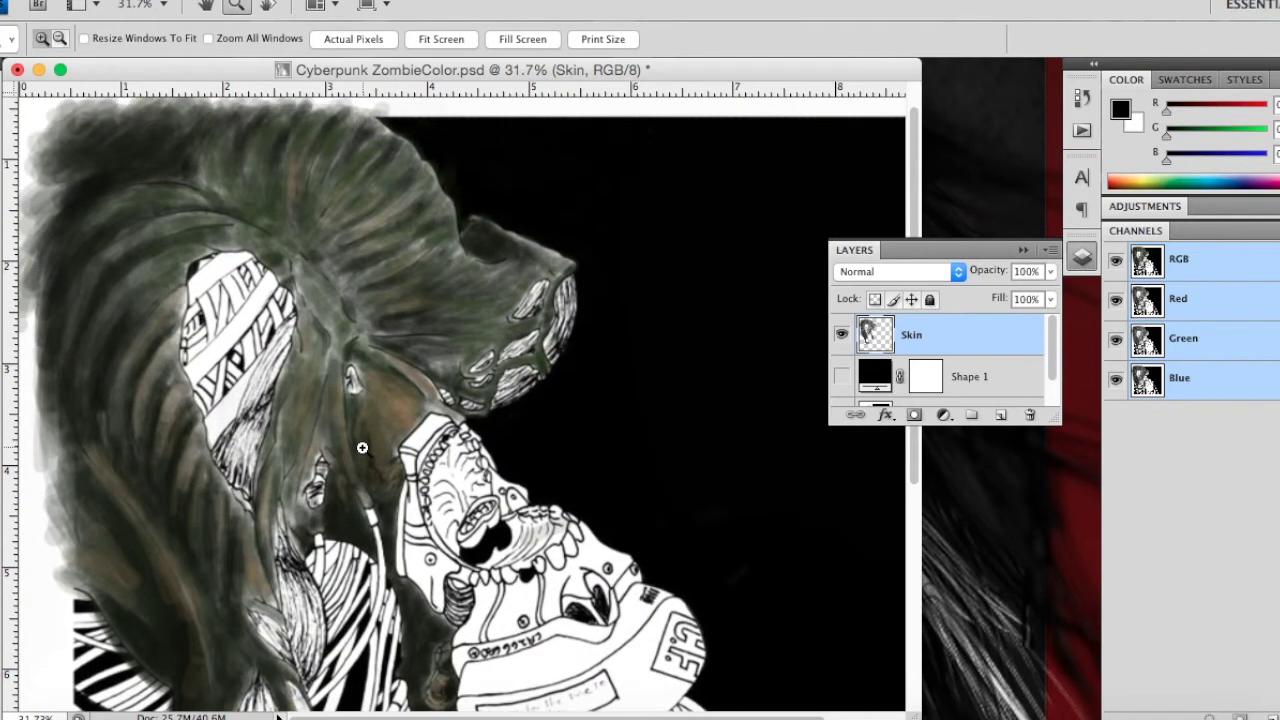
{"action": "left_click", "coordinate": [197, 257]}
{"action": "left_click", "coordinate": [841, 376]}
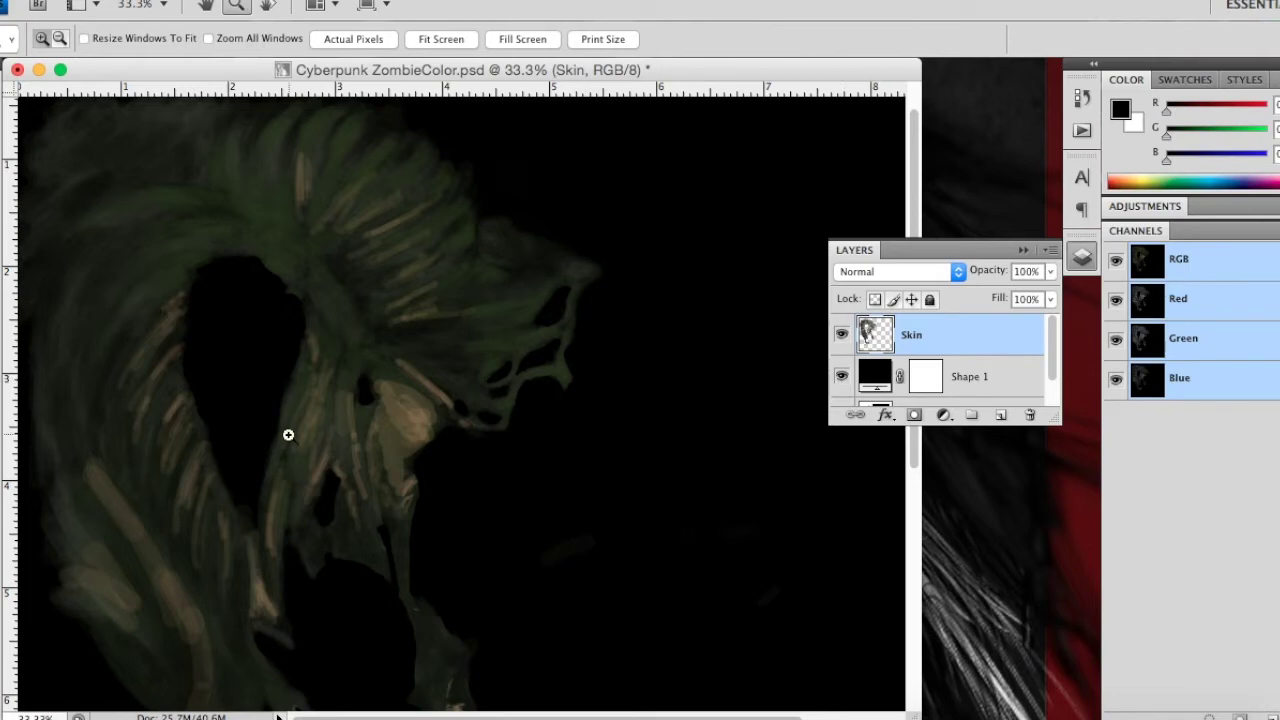
Step: Switch to the Brush and pick green #3e7e0a as the painting colour
{"action": "key", "text": "b"}
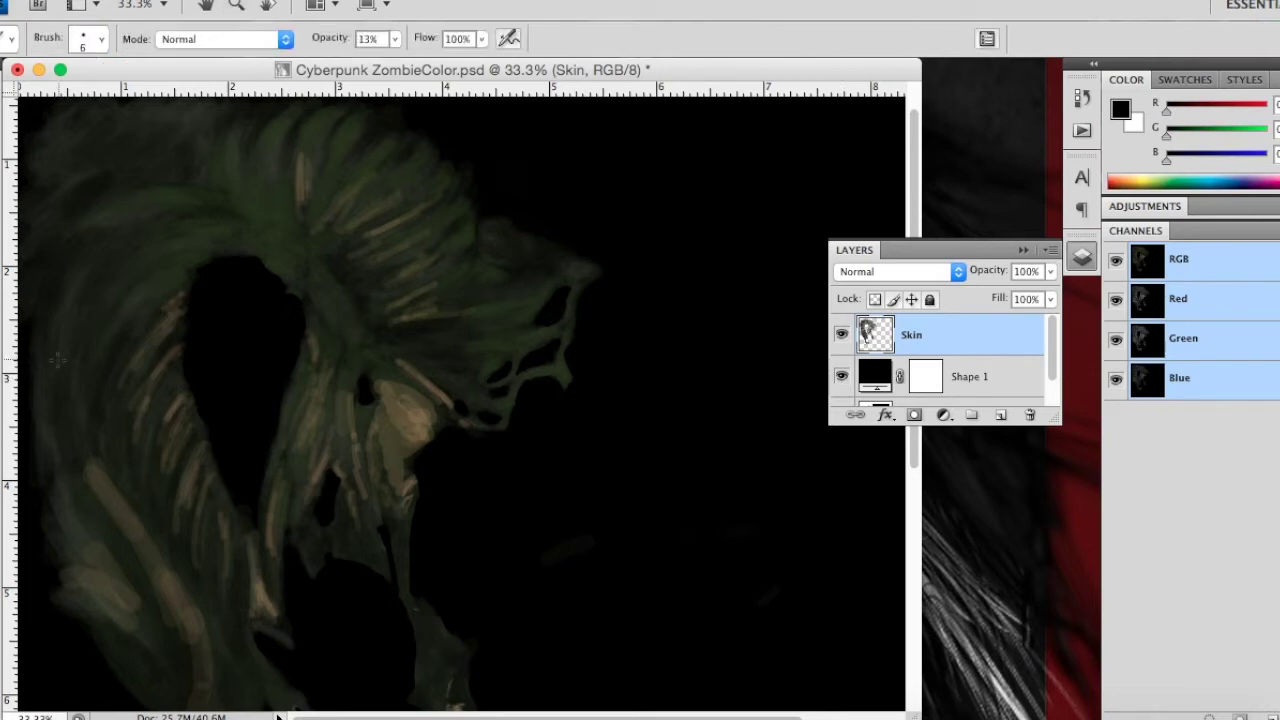
{"action": "right_click", "coordinate": [168, 300]}
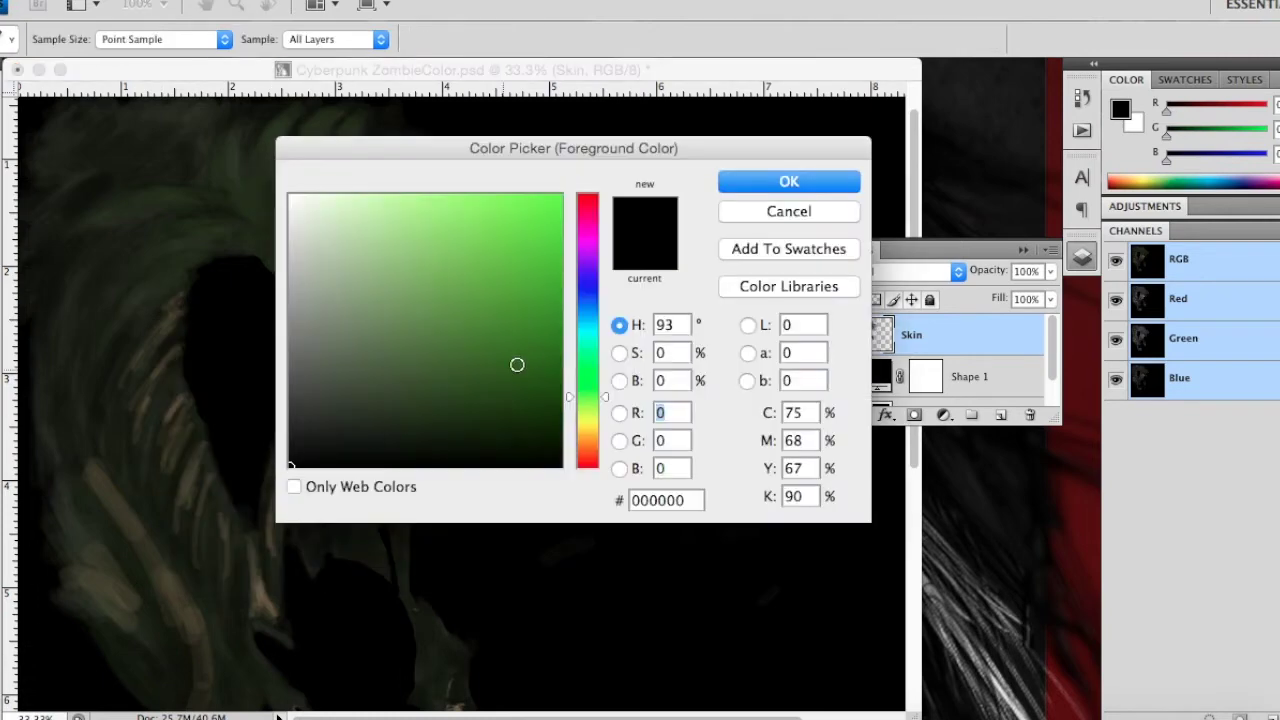
{"action": "left_click", "coordinate": [539, 332]}
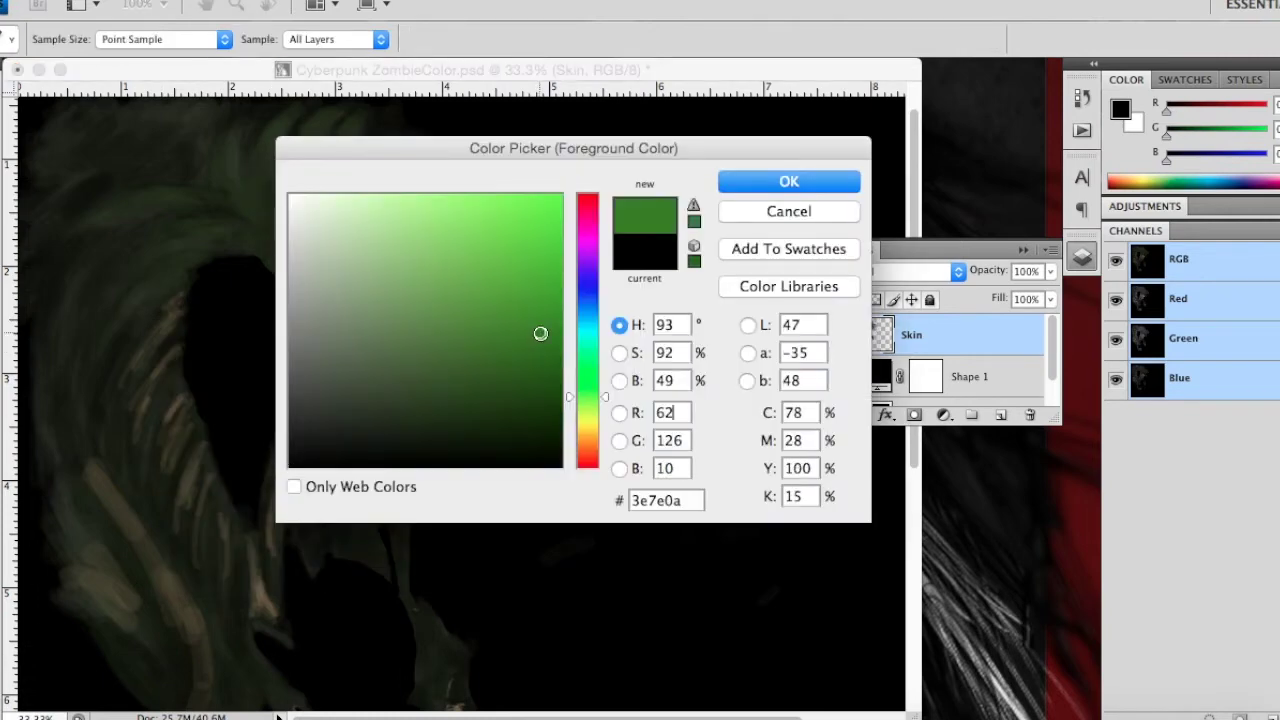
{"action": "left_click", "coordinate": [748, 186]}
Step: Set the brush to 29 px size at 6% opacity
{"action": "right_click", "coordinate": [118, 497]}
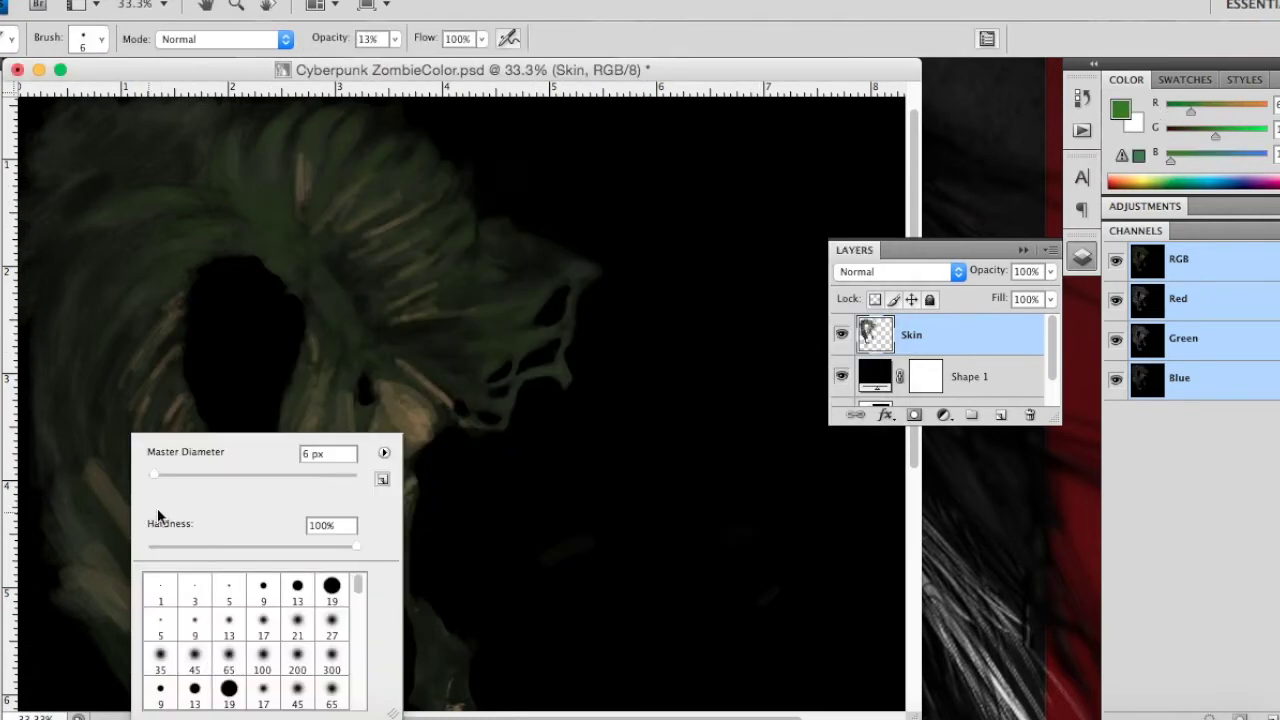
{"action": "left_click", "coordinate": [249, 475]}
{"action": "right_click", "coordinate": [110, 310]}
{"action": "left_click_drag", "start_coordinate": [229, 355], "coordinate": [200, 355]}
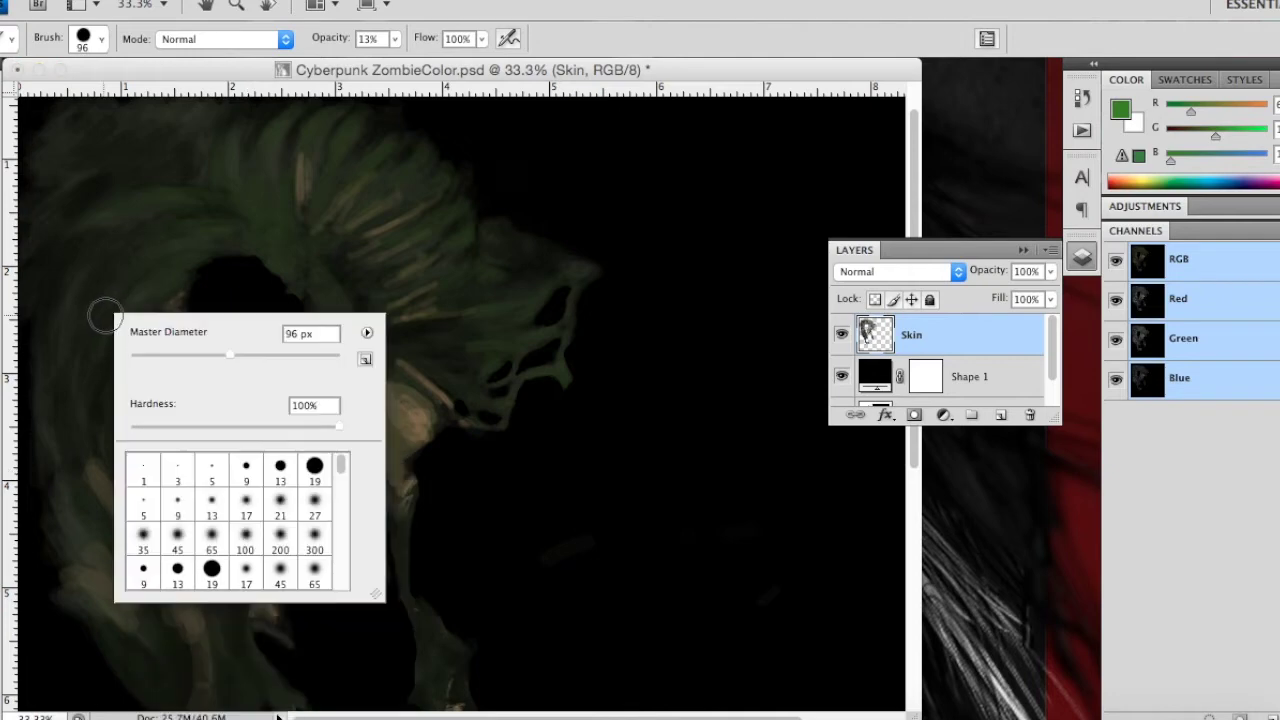
{"action": "key", "text": "Return"}
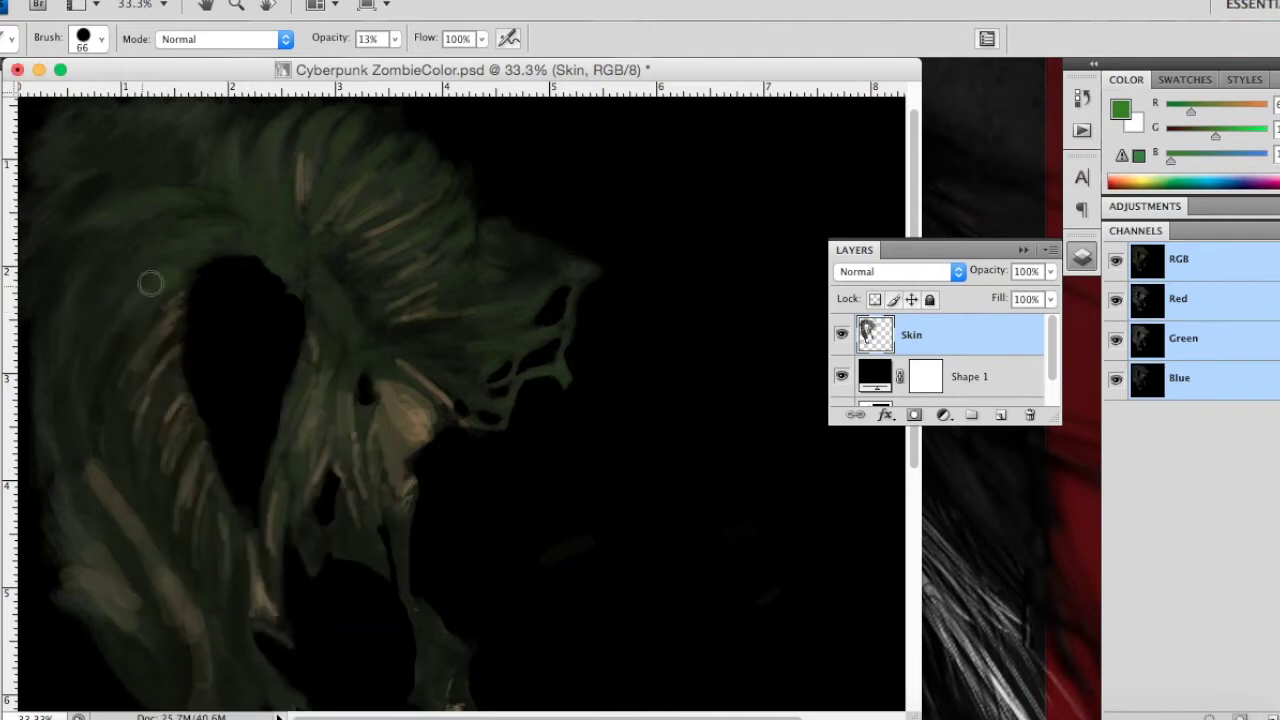
{"action": "left_click", "coordinate": [395, 38]}
{"action": "left_click_drag", "start_coordinate": [393, 55], "coordinate": [387, 60]}
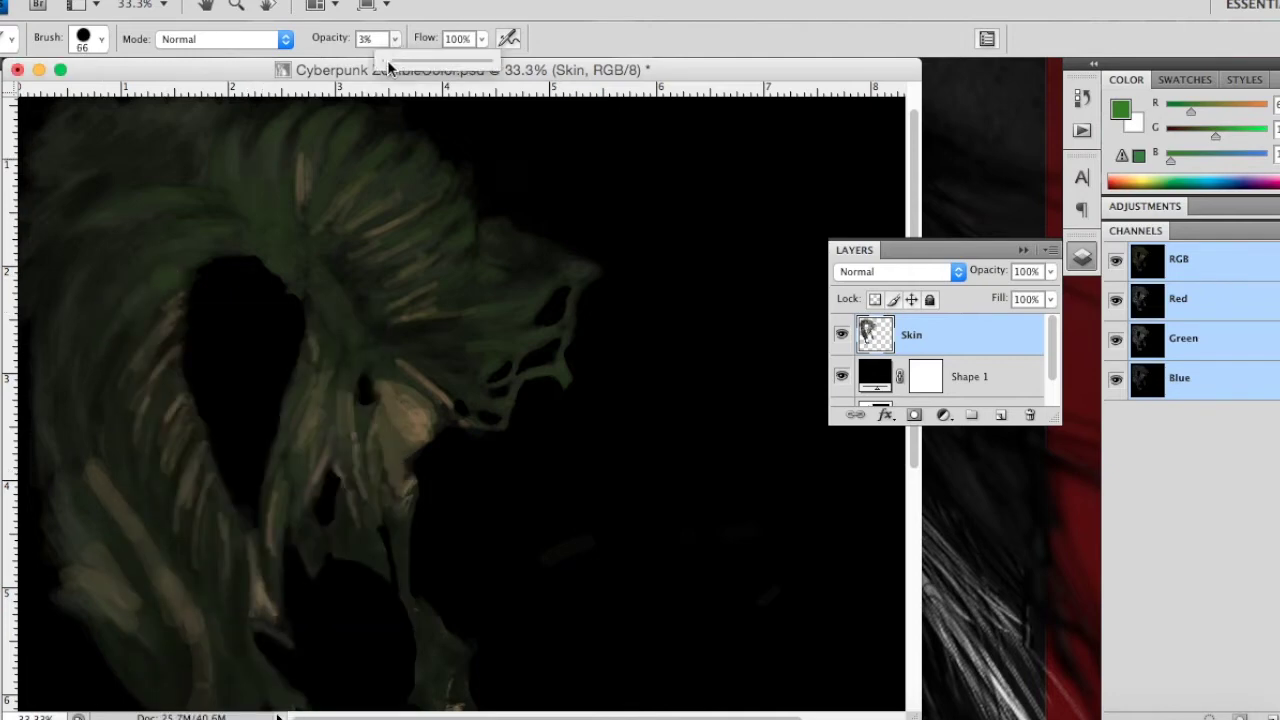
{"action": "right_click", "coordinate": [147, 277]}
{"action": "type", "text": "29"}
{"action": "key", "text": "Return"}
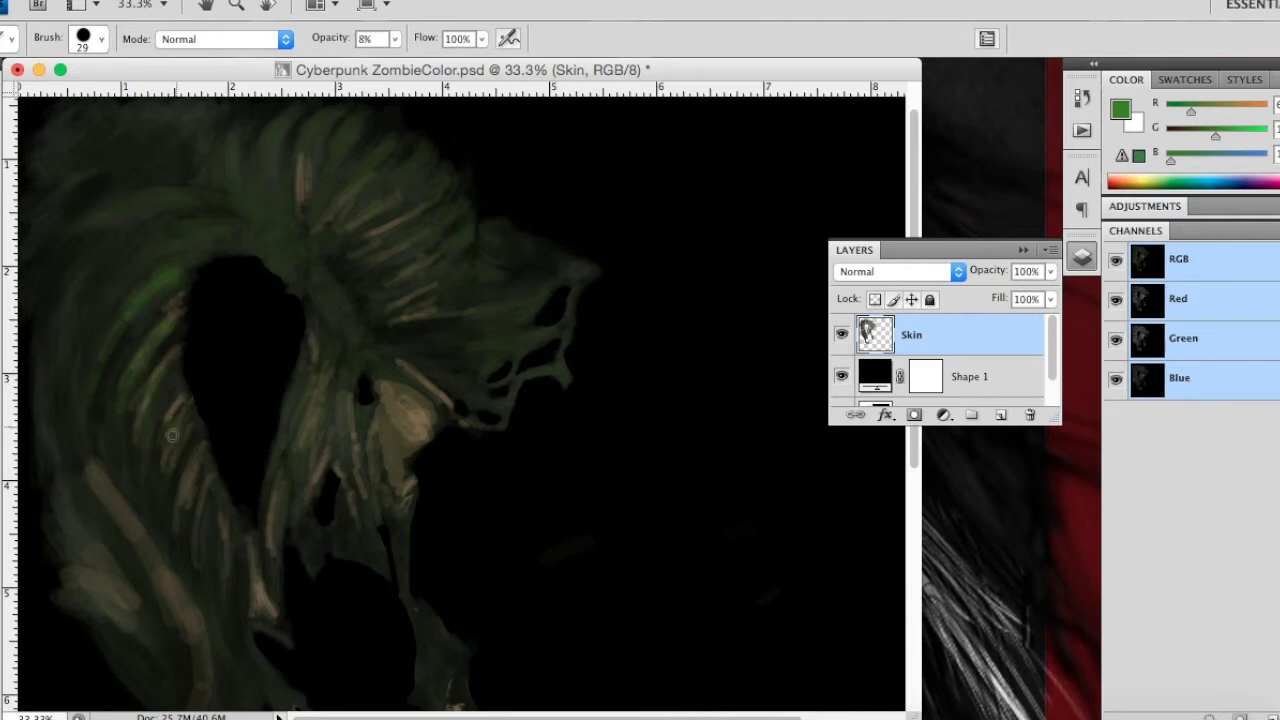
{"action": "right_click", "coordinate": [184, 372]}
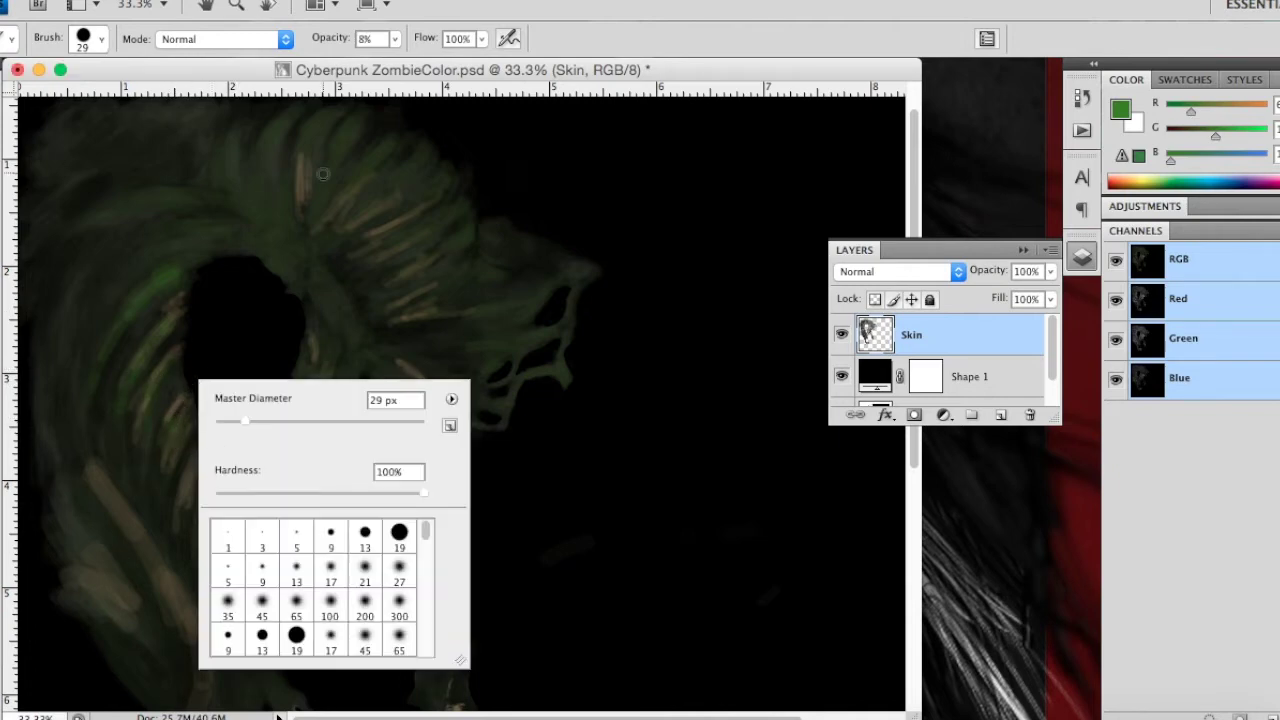
{"action": "left_click_drag", "start_coordinate": [395, 40], "coordinate": [391, 65]}
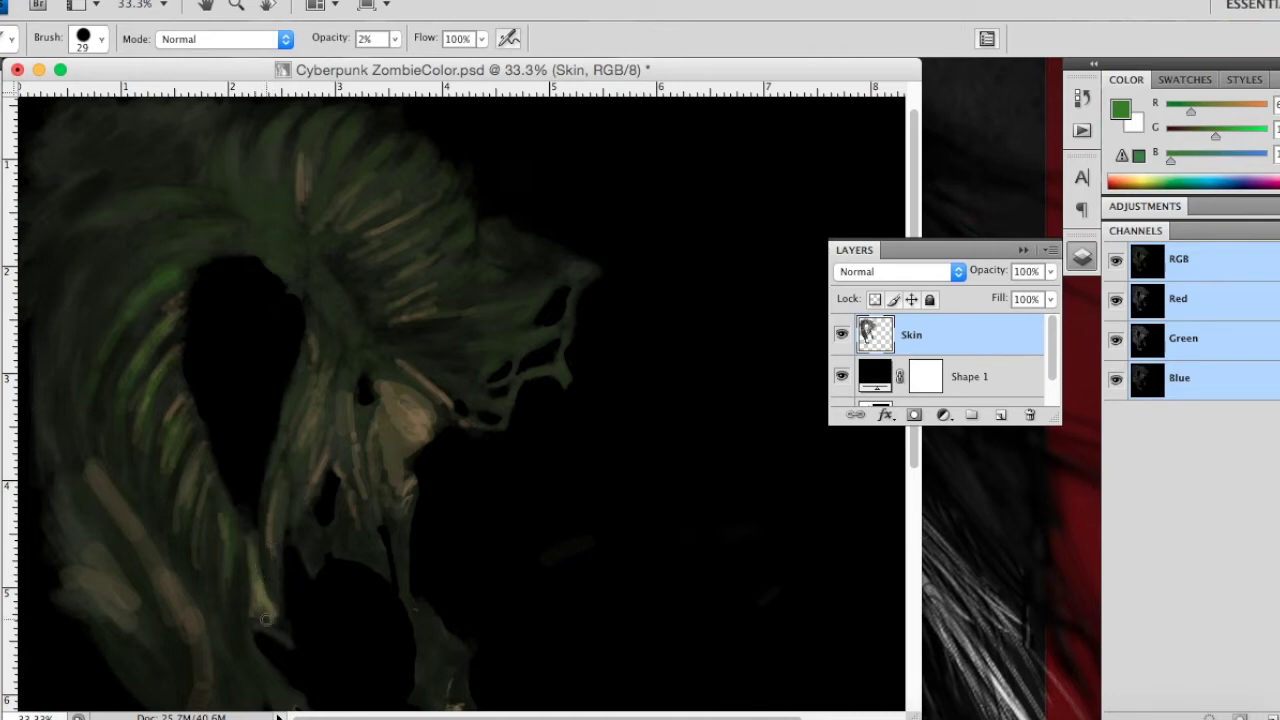
{"action": "left_click_drag", "start_coordinate": [395, 38], "coordinate": [406, 66]}
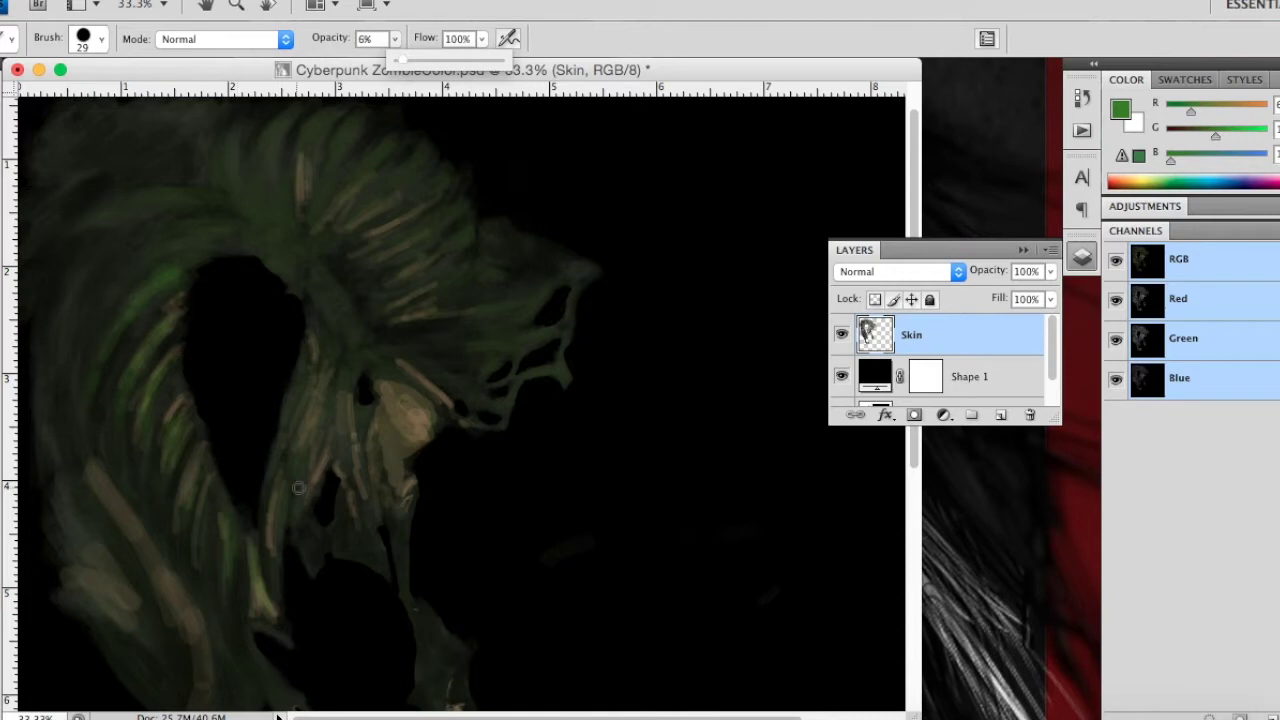
Step: Paint faint green strokes on the lower hair and near the jaw, checking line art under the black shape
{"action": "left_click_drag", "start_coordinate": [298, 448], "coordinate": [328, 380]}
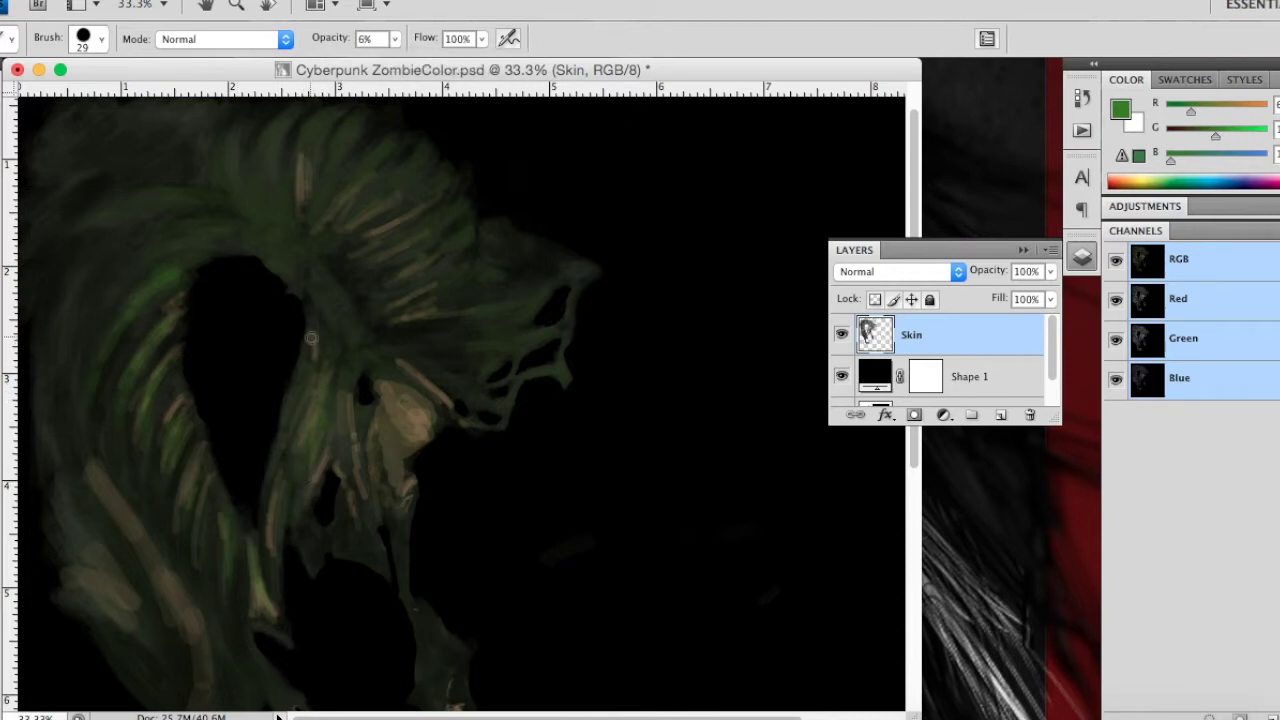
{"action": "left_click_drag", "start_coordinate": [418, 432], "coordinate": [405, 468]}
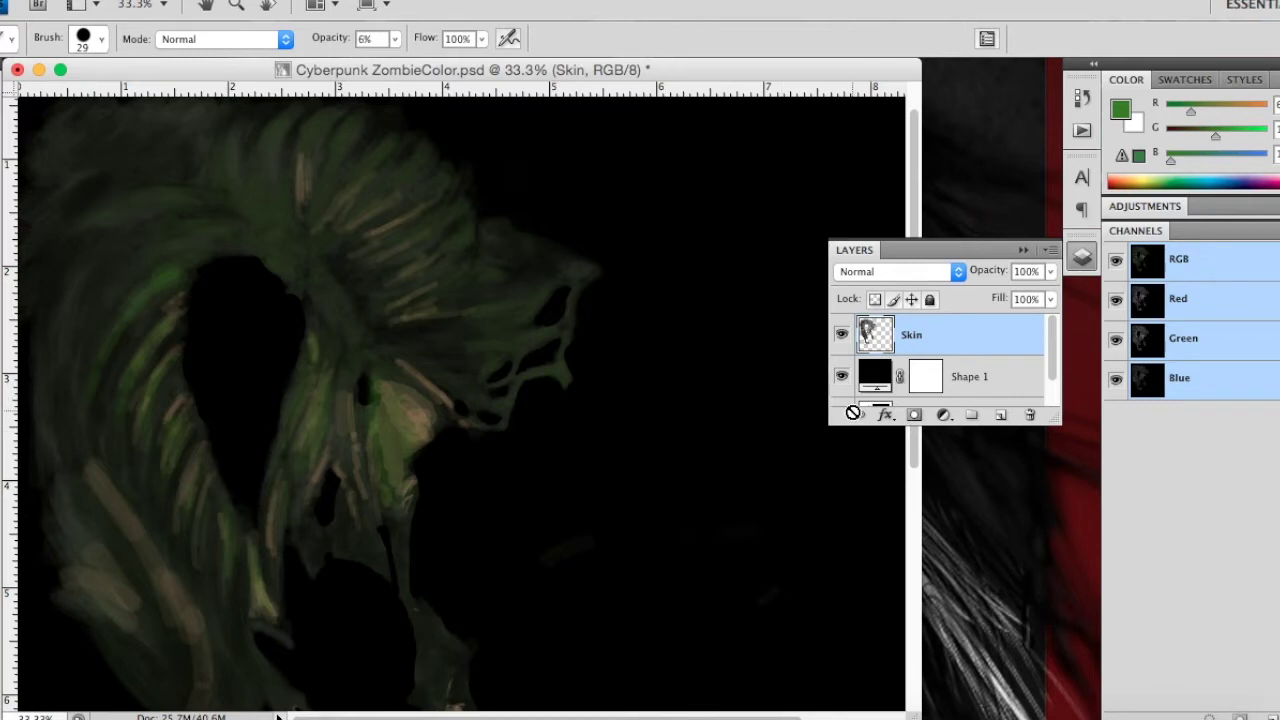
{"action": "left_click", "coordinate": [841, 376]}
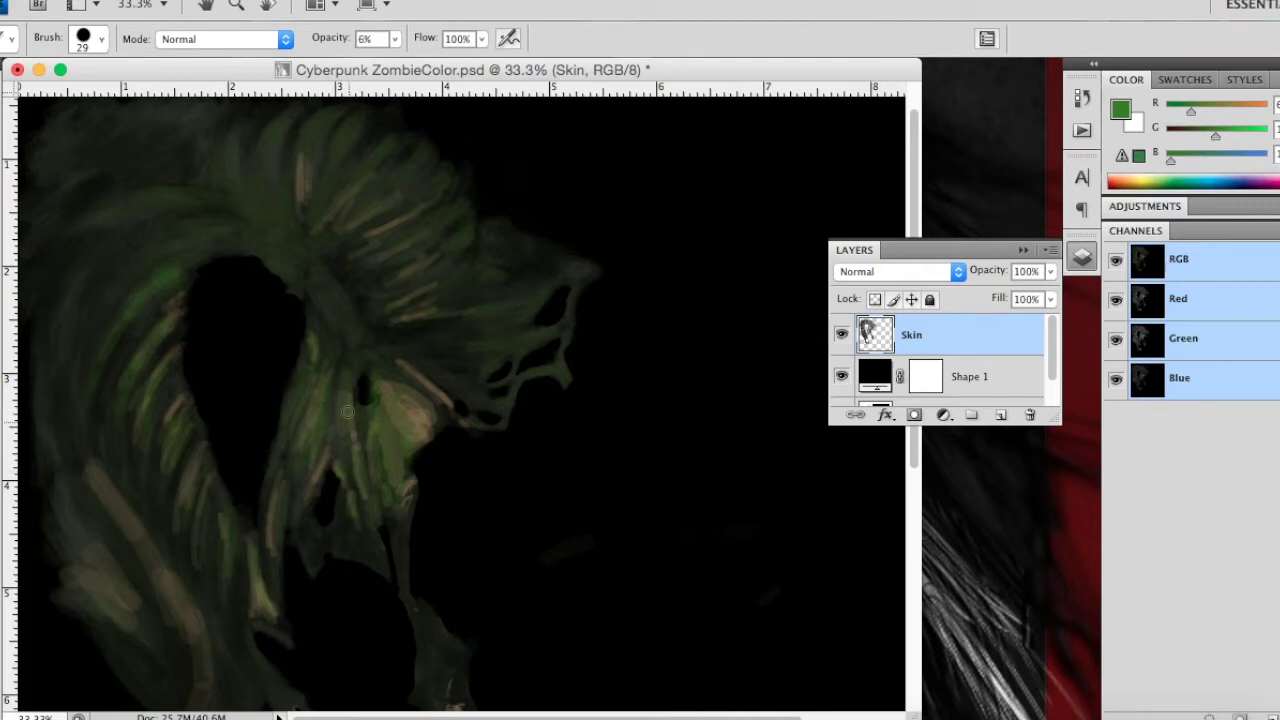
{"action": "left_click_drag", "start_coordinate": [388, 410], "coordinate": [411, 448]}
{"action": "left_click", "coordinate": [841, 376]}
{"action": "left_click", "coordinate": [841, 380]}
Step: Build up soft green highlights along the jaw and over the upper and pinkish hair strokes
{"action": "left_click_drag", "start_coordinate": [404, 318], "coordinate": [428, 310]}
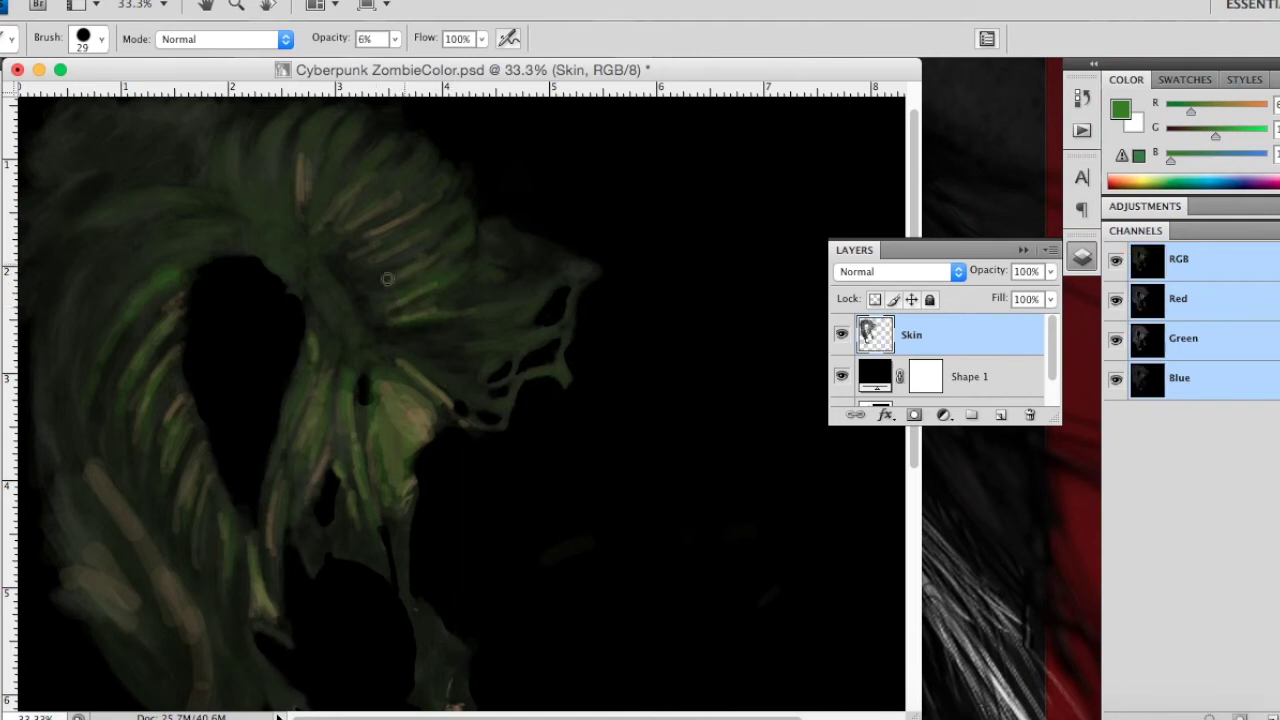
{"action": "left_click_drag", "start_coordinate": [396, 254], "coordinate": [416, 242]}
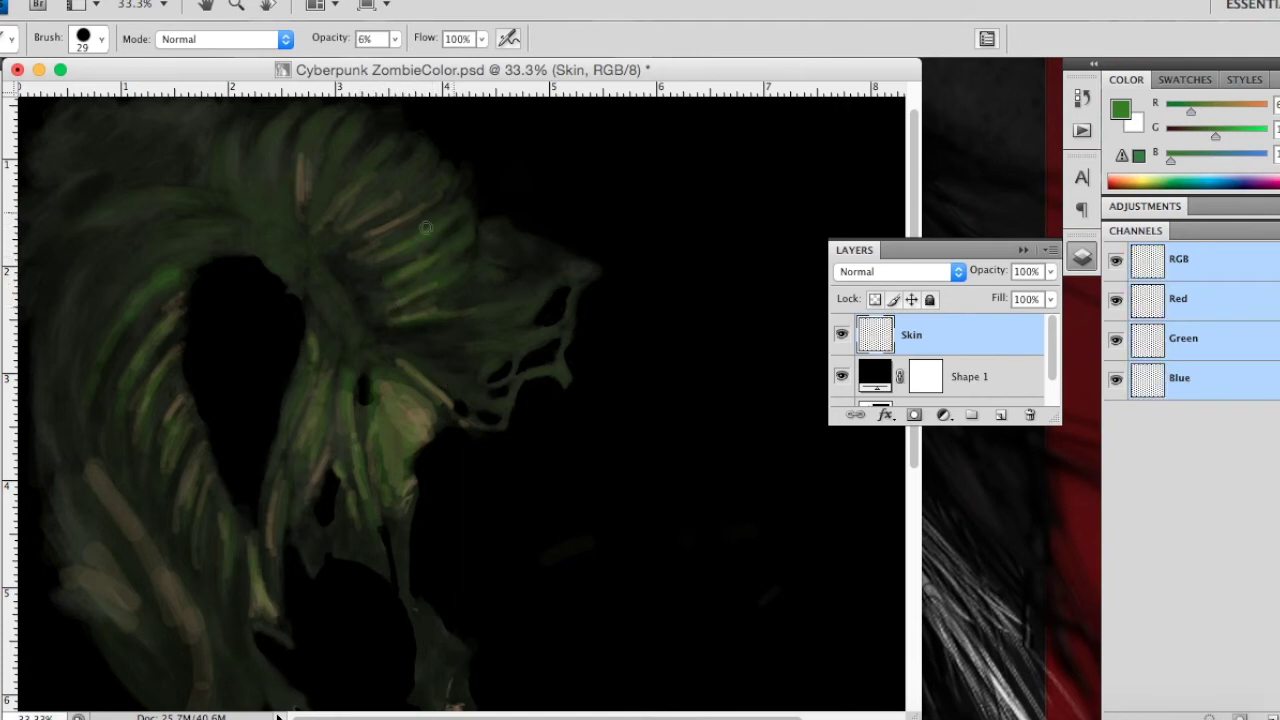
{"action": "left_click_drag", "start_coordinate": [415, 182], "coordinate": [422, 162]}
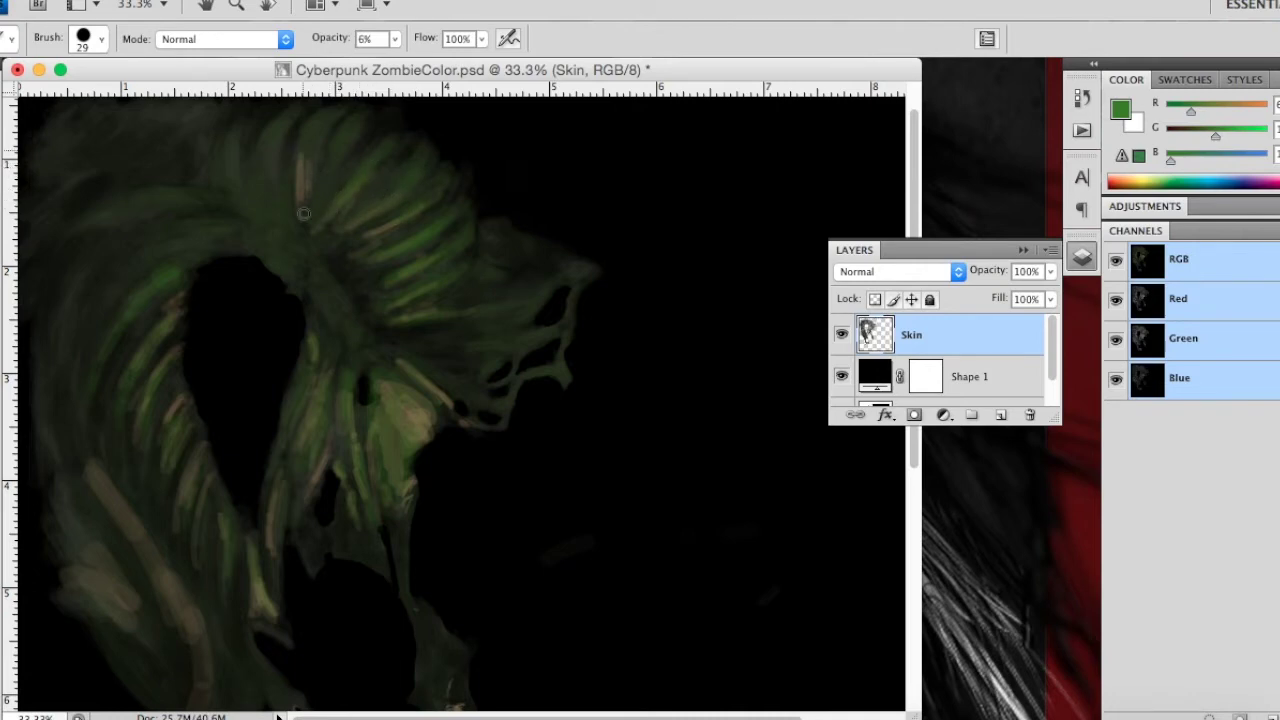
{"action": "left_click_drag", "start_coordinate": [303, 213], "coordinate": [308, 247]}
{"action": "left_click_drag", "start_coordinate": [539, 373], "coordinate": [517, 388]}
{"action": "left_click_drag", "start_coordinate": [570, 322], "coordinate": [588, 279]}
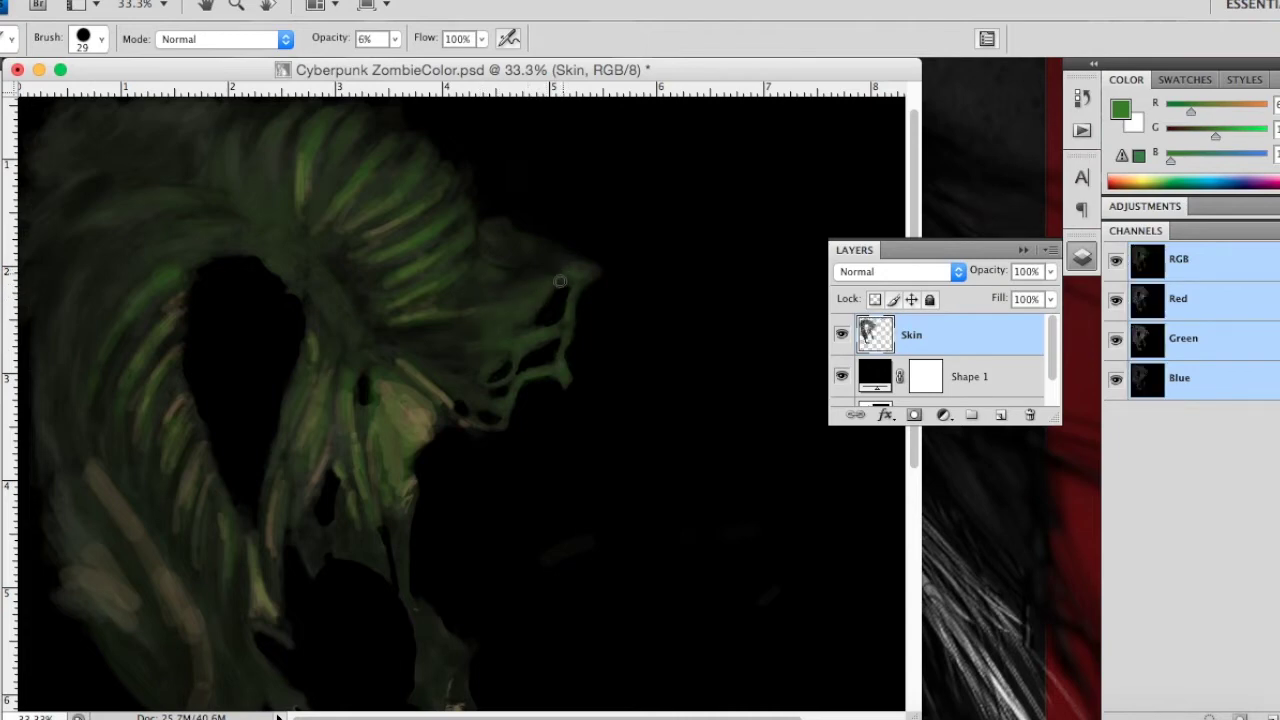
{"action": "mouse_move", "coordinate": [561, 267]}
{"action": "left_mouse_down"}
{"action": "mouse_move", "coordinate": [500, 243]}
{"action": "mouse_move", "coordinate": [514, 243]}
{"action": "mouse_move", "coordinate": [509, 267]}
{"action": "mouse_move", "coordinate": [551, 299]}
{"action": "left_mouse_up"}
{"action": "right_click", "coordinate": [558, 397]}
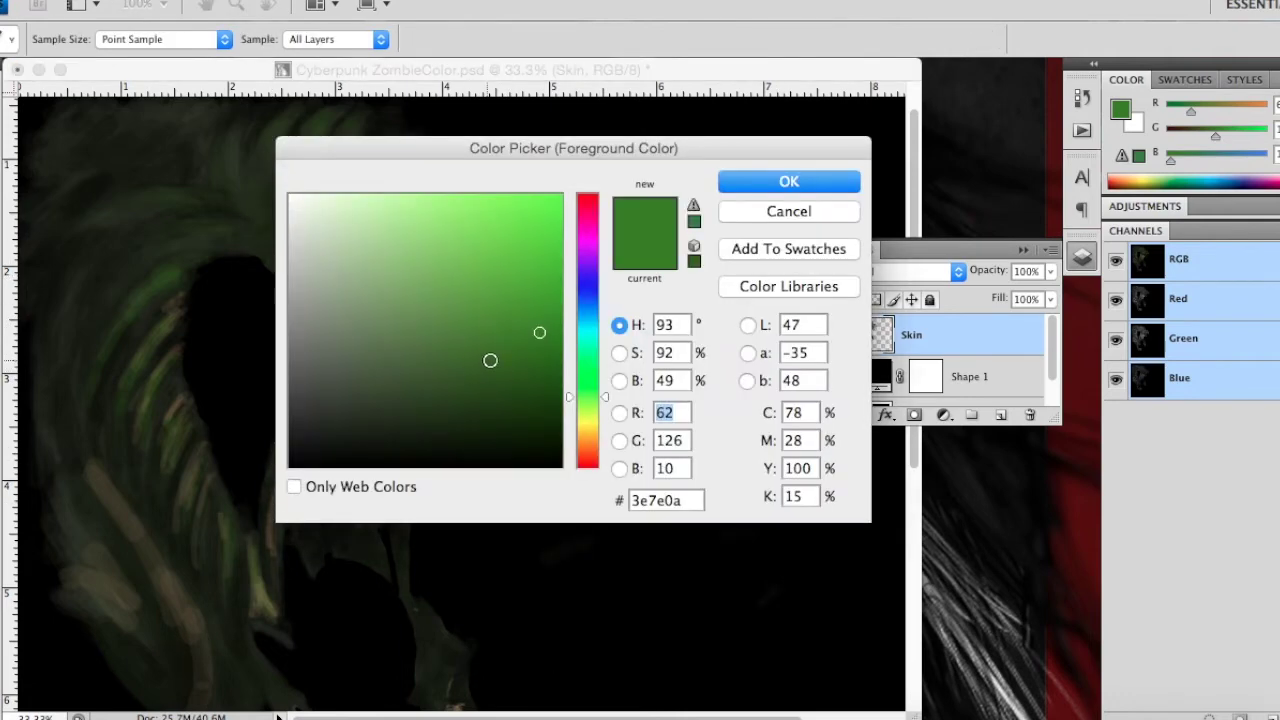
Step: Change the foreground colour to a muted olive green #565e16 (86, 94, 22)
{"action": "left_click", "coordinate": [527, 356]}
{"action": "left_click_drag", "start_coordinate": [587, 397], "coordinate": [587, 418]}
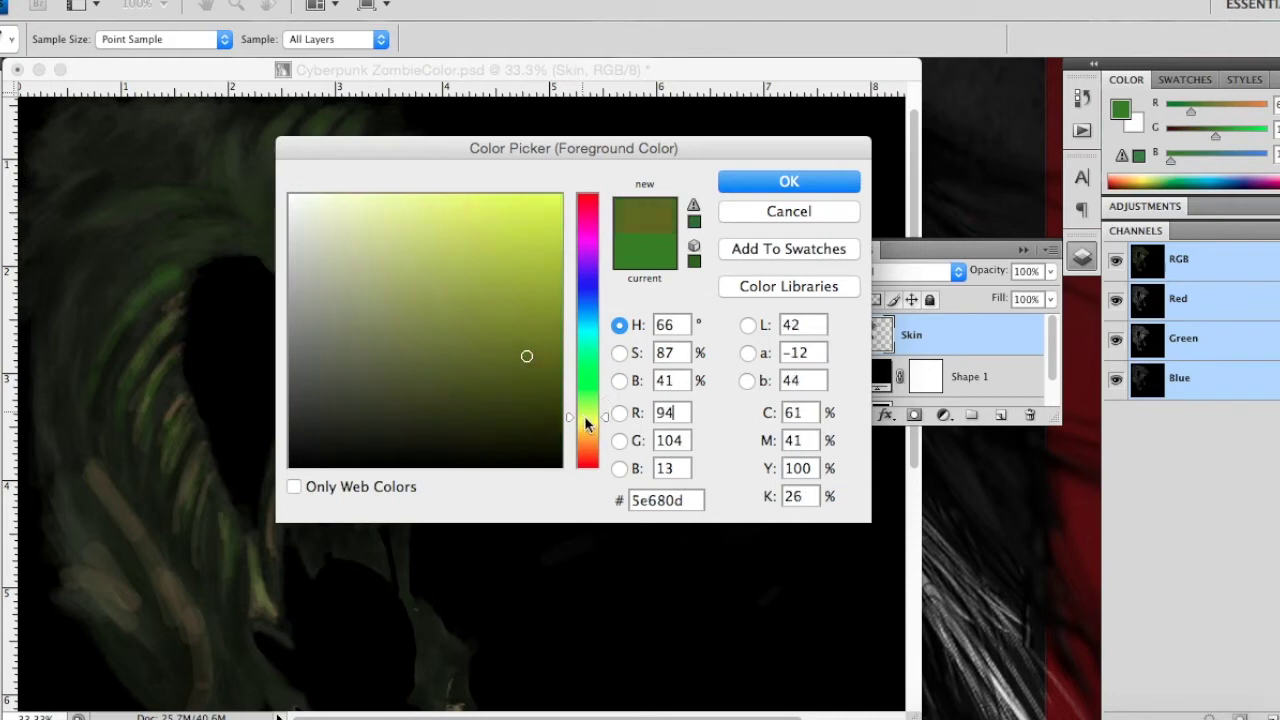
{"action": "left_click", "coordinate": [497, 369]}
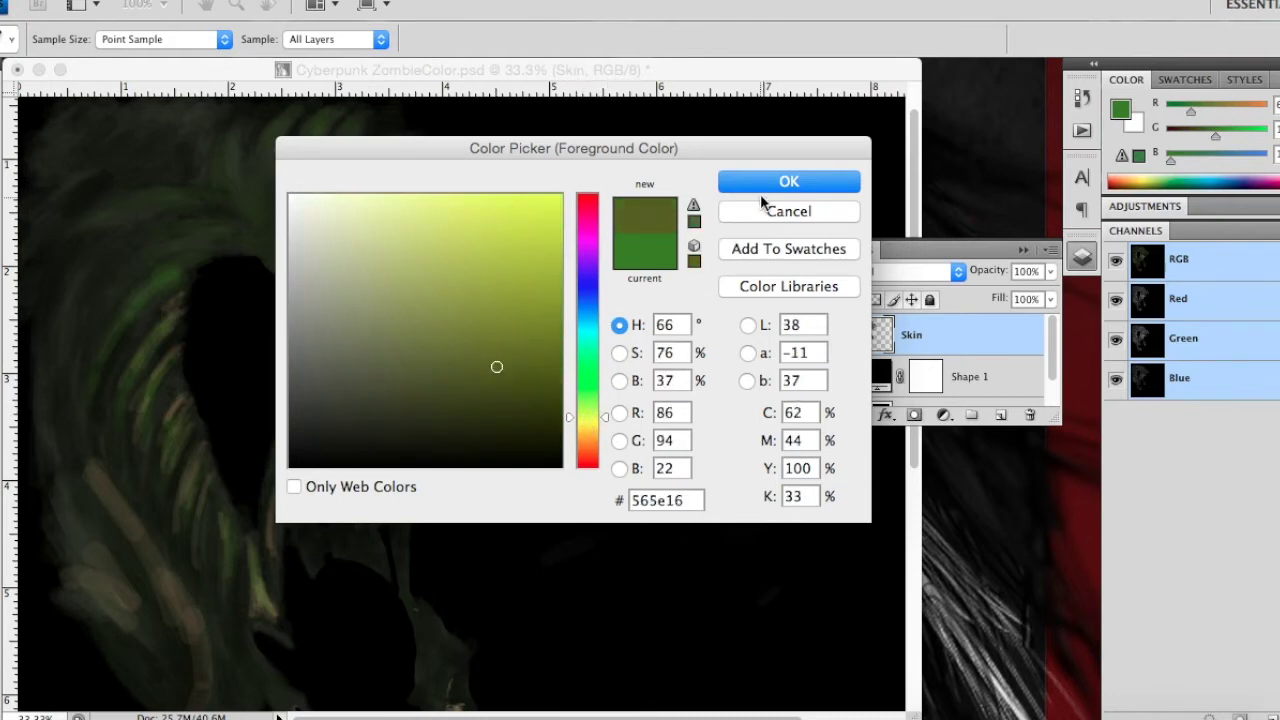
{"action": "left_click", "coordinate": [770, 182]}
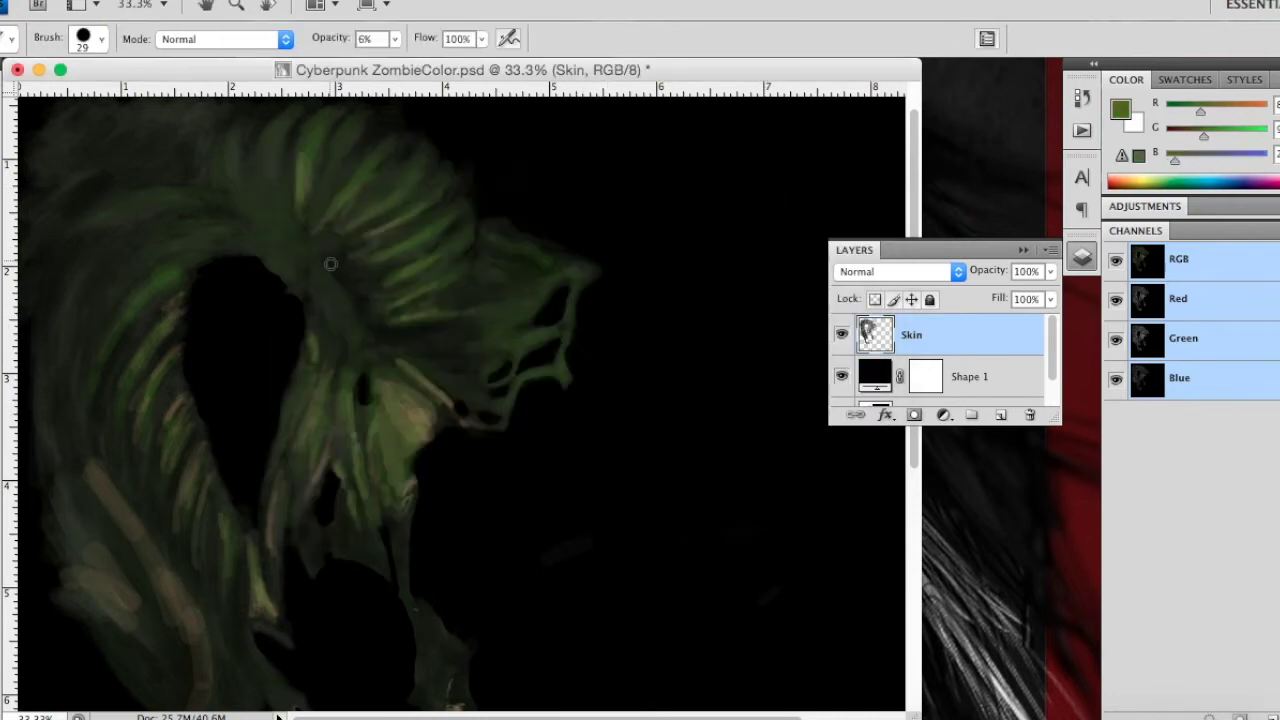
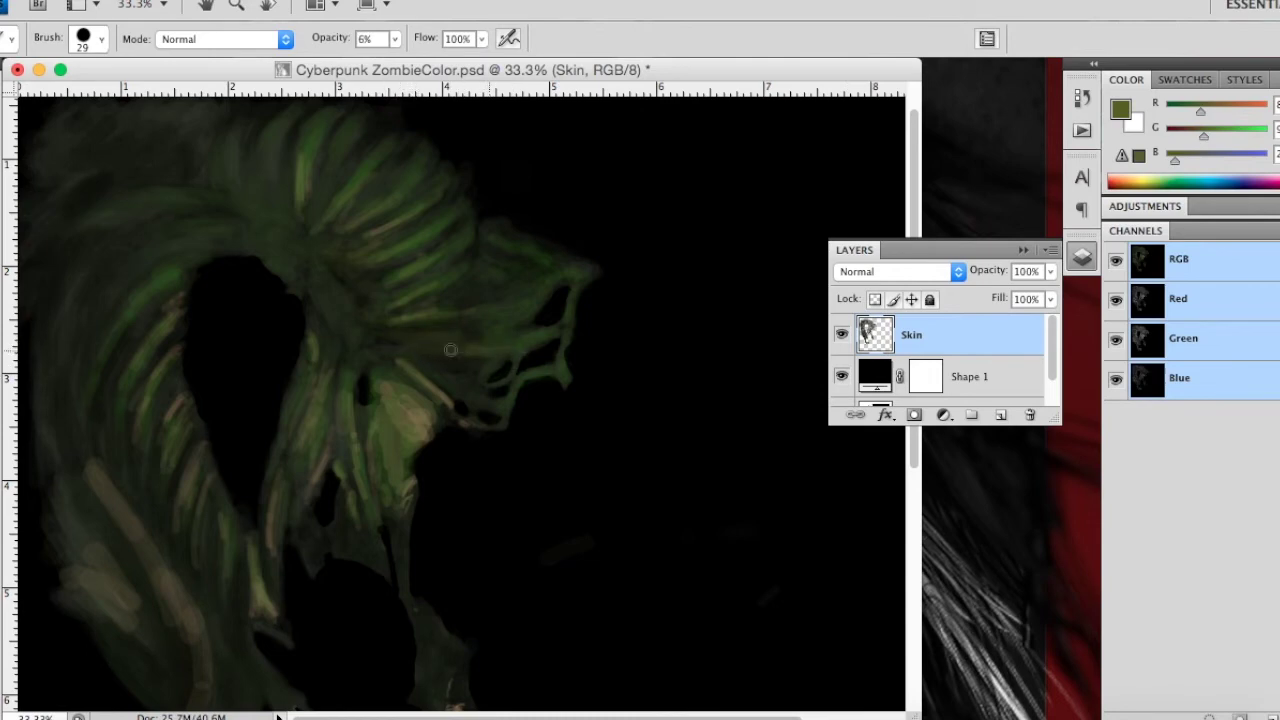
Step: Glaze faint strokes over the jaw and hair with a 57 px brush at 5% opacity
{"action": "left_click_drag", "start_coordinate": [459, 380], "coordinate": [413, 361]}
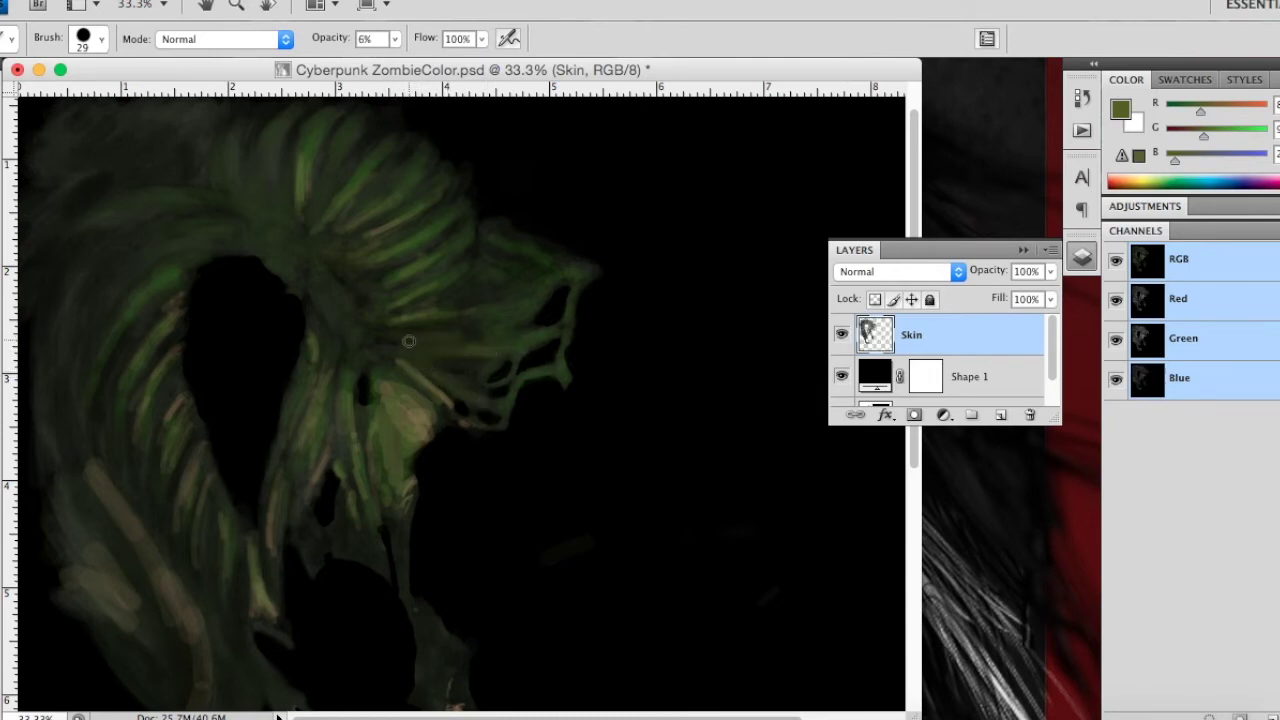
{"action": "left_click_drag", "start_coordinate": [386, 315], "coordinate": [329, 251]}
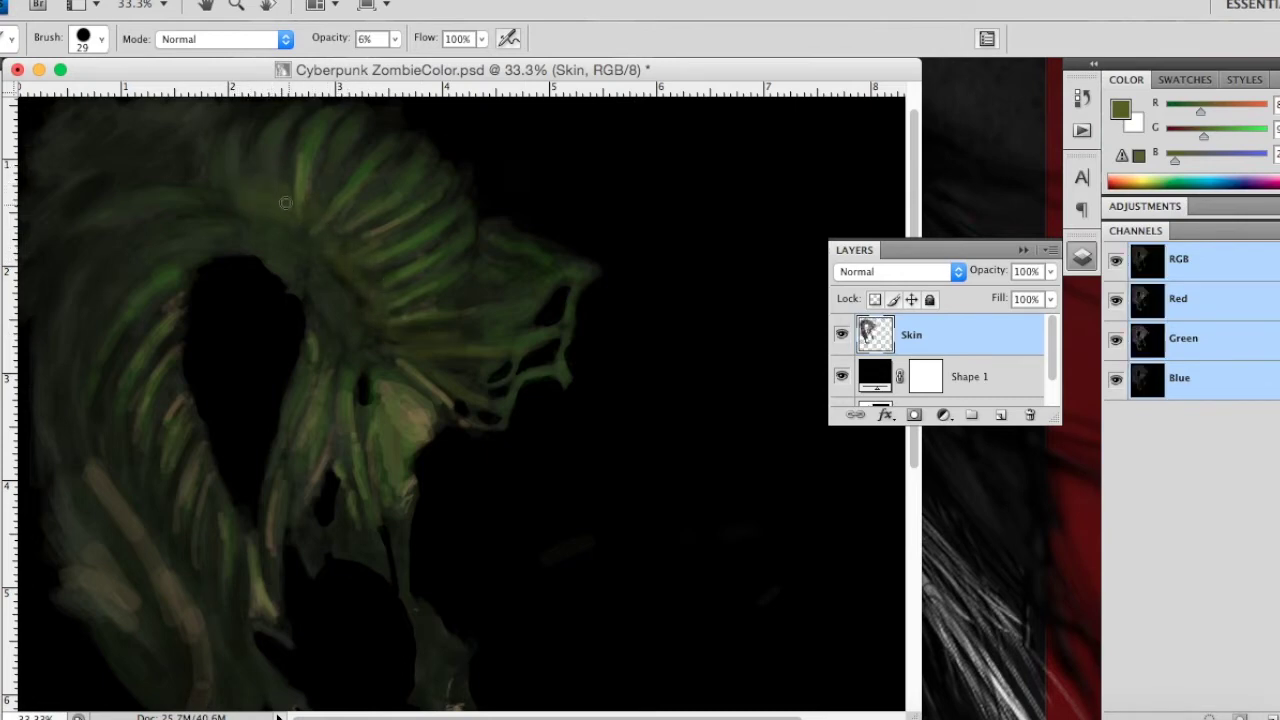
{"action": "right_click", "coordinate": [377, 279]}
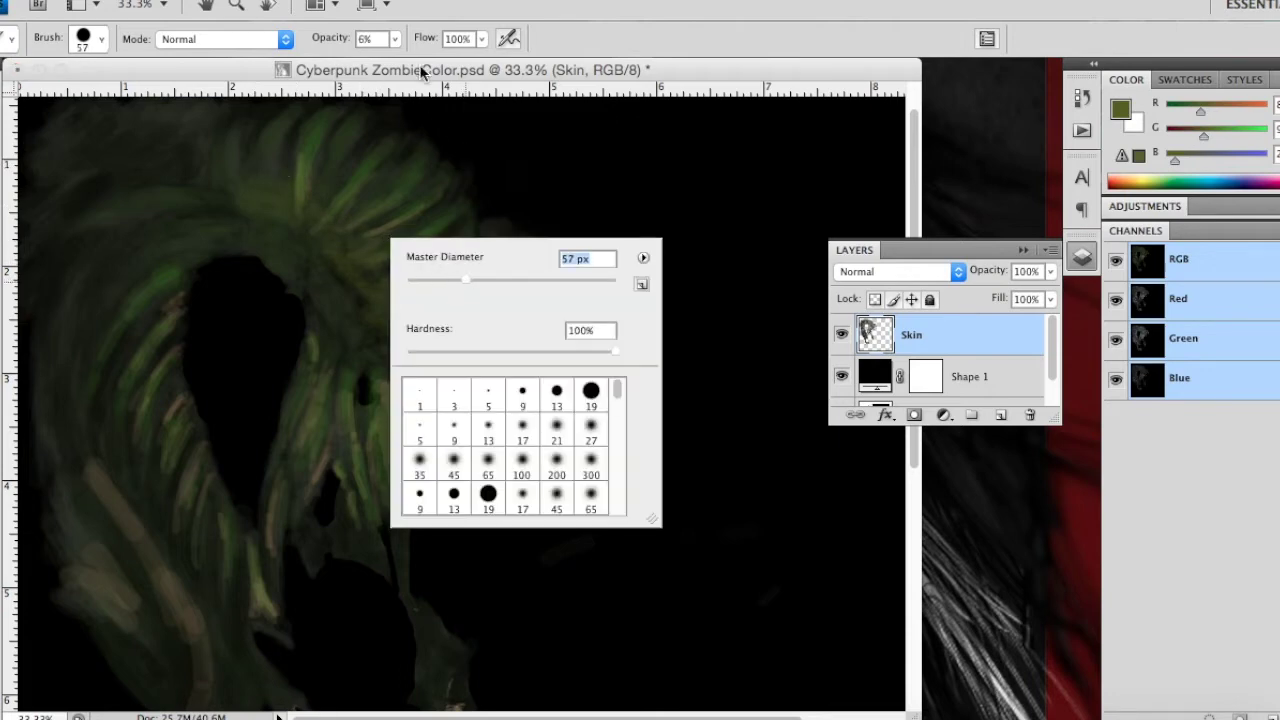
{"action": "type", "text": "57"}
{"action": "key", "text": "Return"}
{"action": "left_click", "coordinate": [397, 40]}
{"action": "left_click_drag", "start_coordinate": [405, 60], "coordinate": [403, 60]}
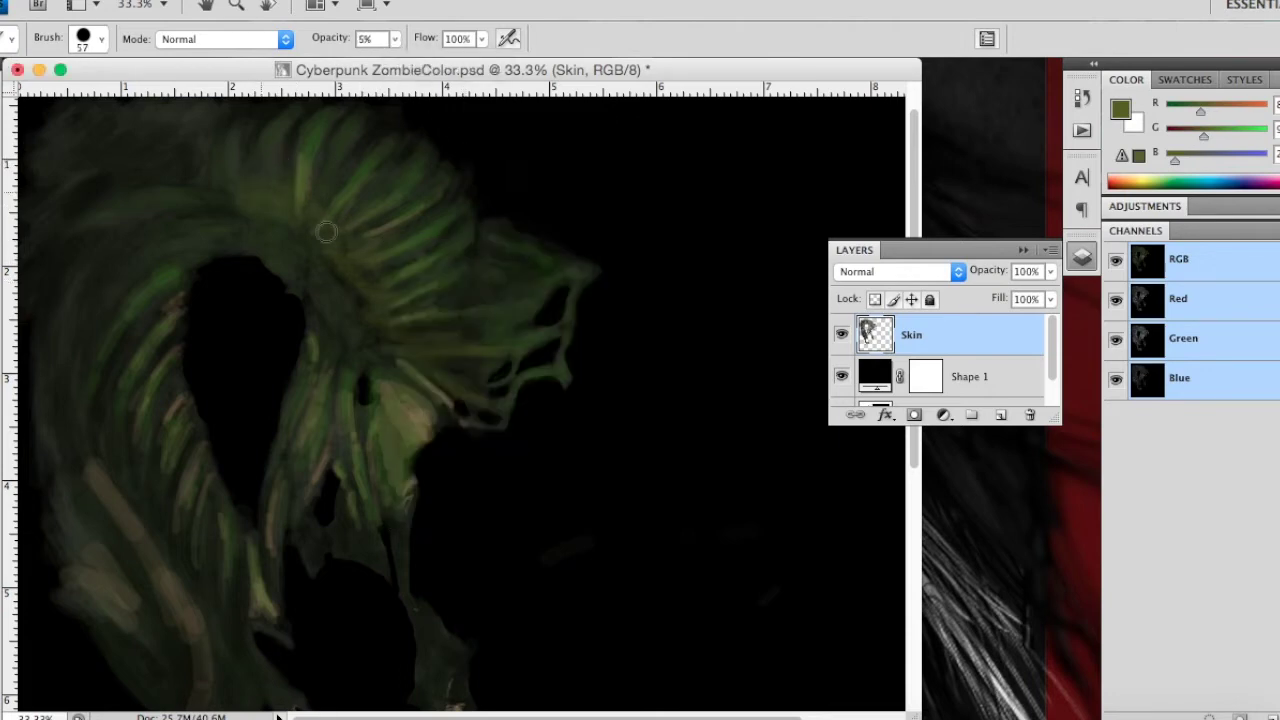
{"action": "mouse_move", "coordinate": [290, 227]}
{"action": "left_mouse_down"}
{"action": "mouse_move", "coordinate": [366, 290]}
{"action": "mouse_move", "coordinate": [330, 194]}
{"action": "mouse_move", "coordinate": [383, 314]}
{"action": "mouse_move", "coordinate": [401, 230]}
{"action": "left_mouse_up"}
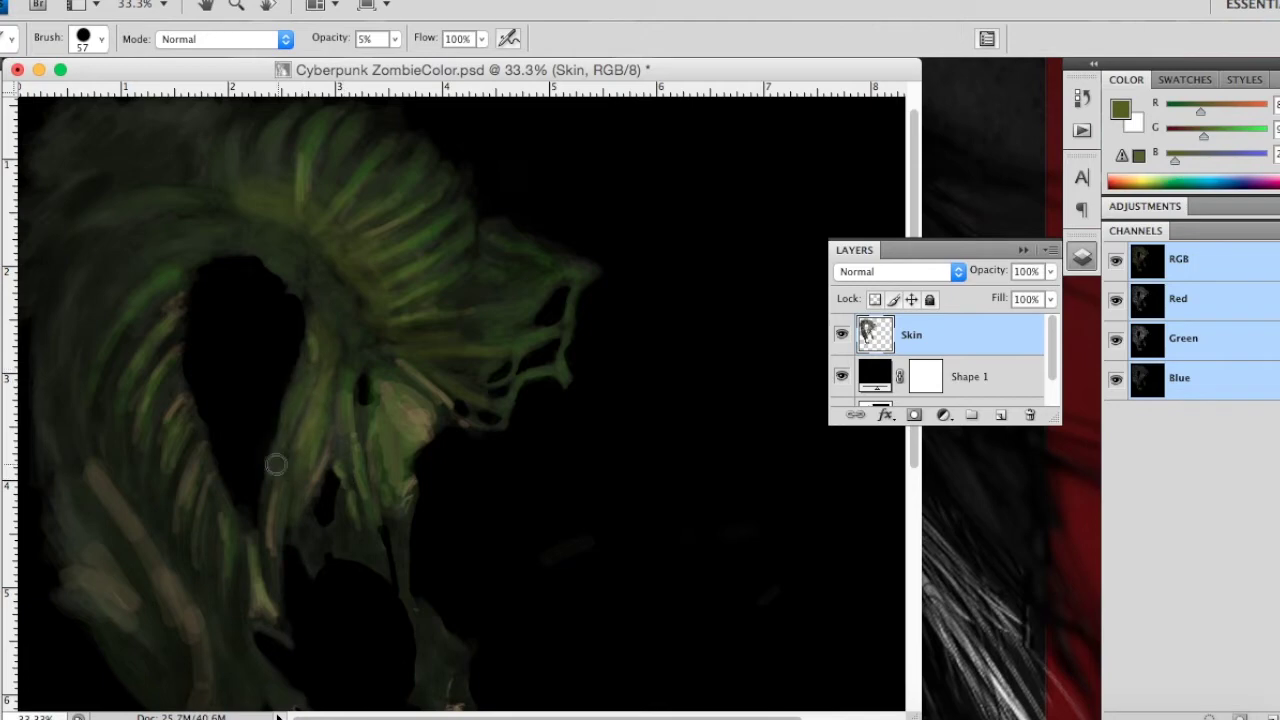
Step: Shrink the brush to 24 px and glaze the left side of the head
{"action": "right_click", "coordinate": [285, 464]}
{"action": "left_click_drag", "start_coordinate": [343, 477], "coordinate": [334, 483]}
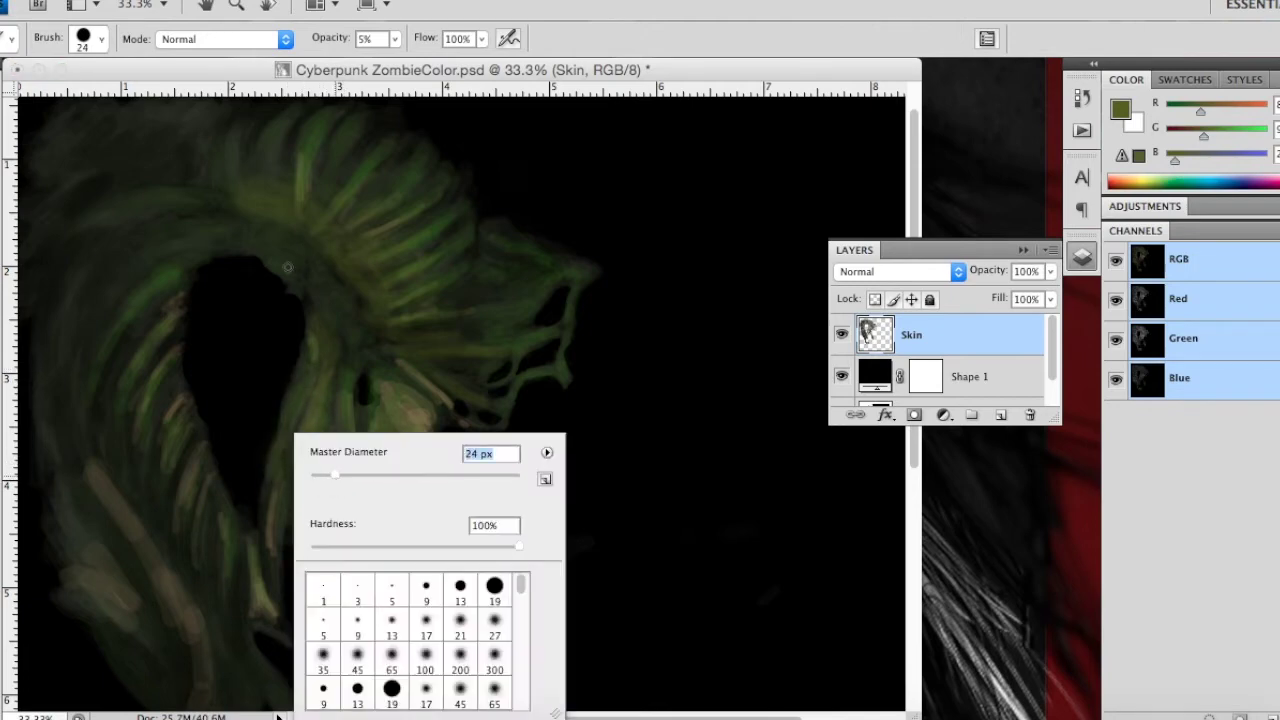
{"action": "key", "text": "Return"}
{"action": "left_click", "coordinate": [841, 376]}
{"action": "left_click", "coordinate": [841, 376]}
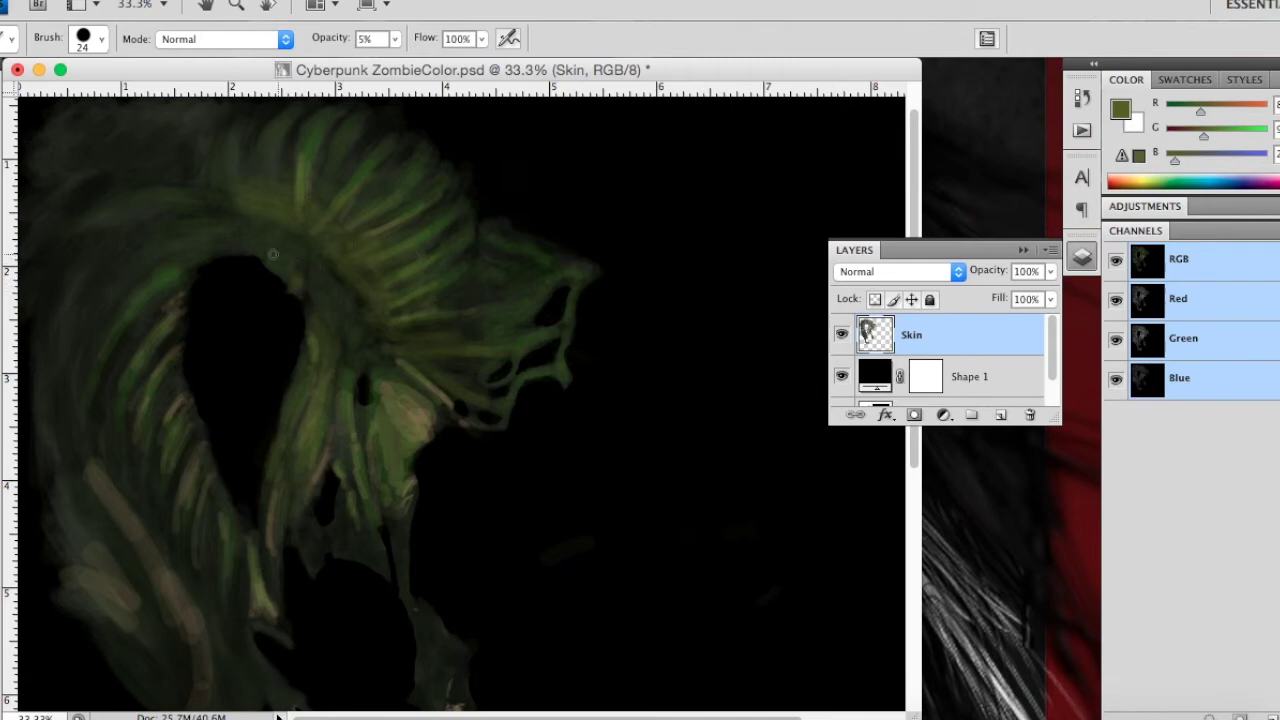
{"action": "left_click_drag", "start_coordinate": [272, 254], "coordinate": [292, 265]}
{"action": "left_click_drag", "start_coordinate": [189, 288], "coordinate": [130, 329]}
{"action": "left_click_drag", "start_coordinate": [104, 424], "coordinate": [164, 295]}
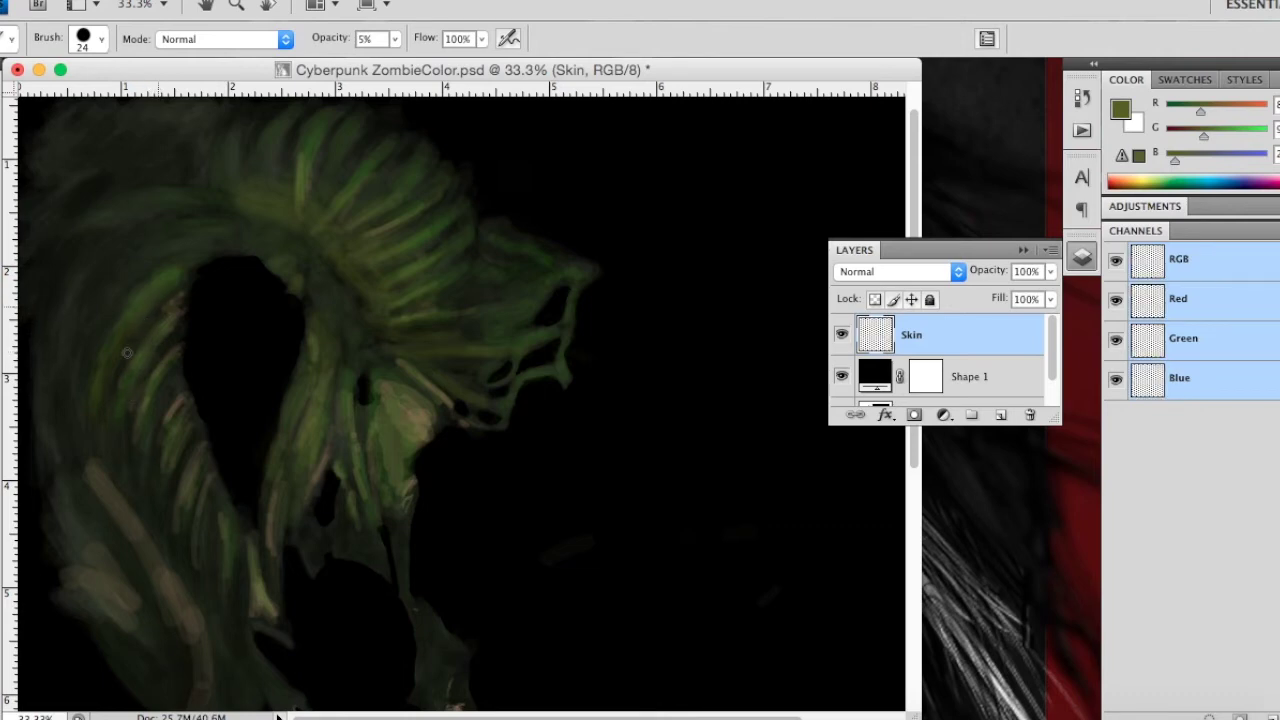
{"action": "mouse_move", "coordinate": [134, 344]}
{"action": "left_mouse_down"}
{"action": "mouse_move", "coordinate": [160, 390]}
{"action": "mouse_move", "coordinate": [143, 433]}
{"action": "left_mouse_up"}
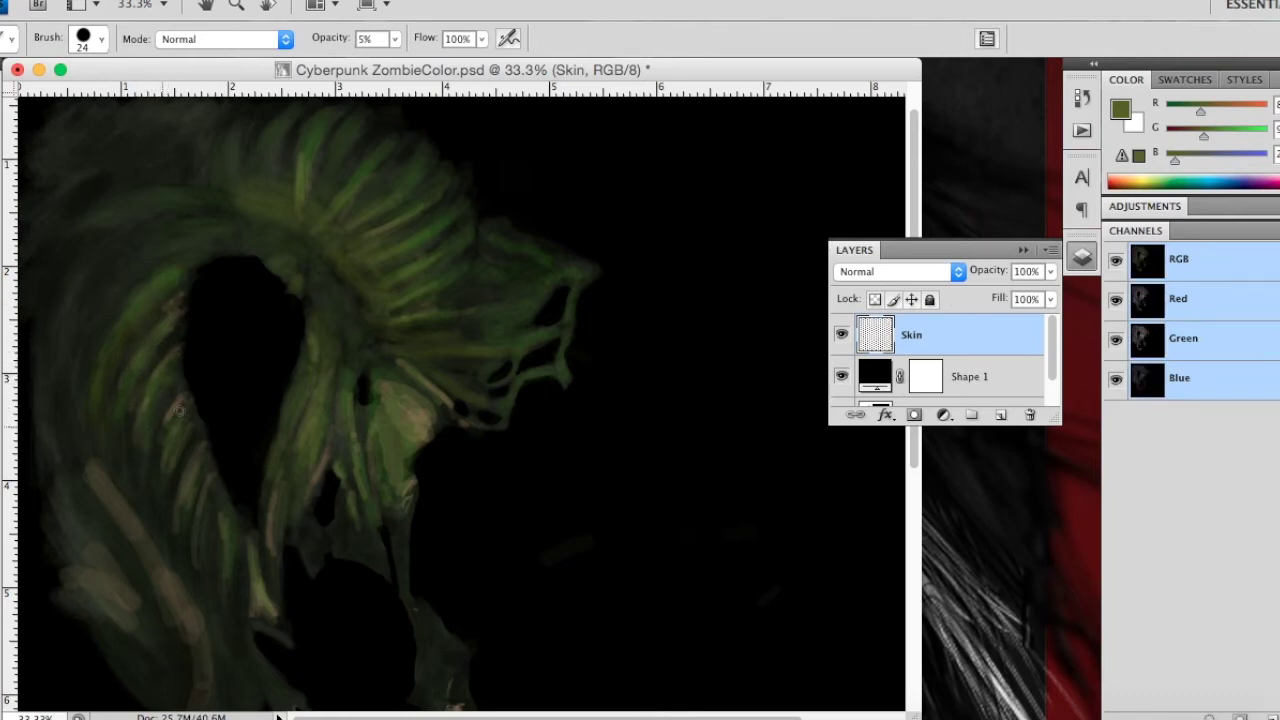
{"action": "mouse_move", "coordinate": [162, 470]}
{"action": "left_mouse_down"}
{"action": "mouse_move", "coordinate": [202, 479]}
{"action": "mouse_move", "coordinate": [189, 506]}
{"action": "left_mouse_up"}
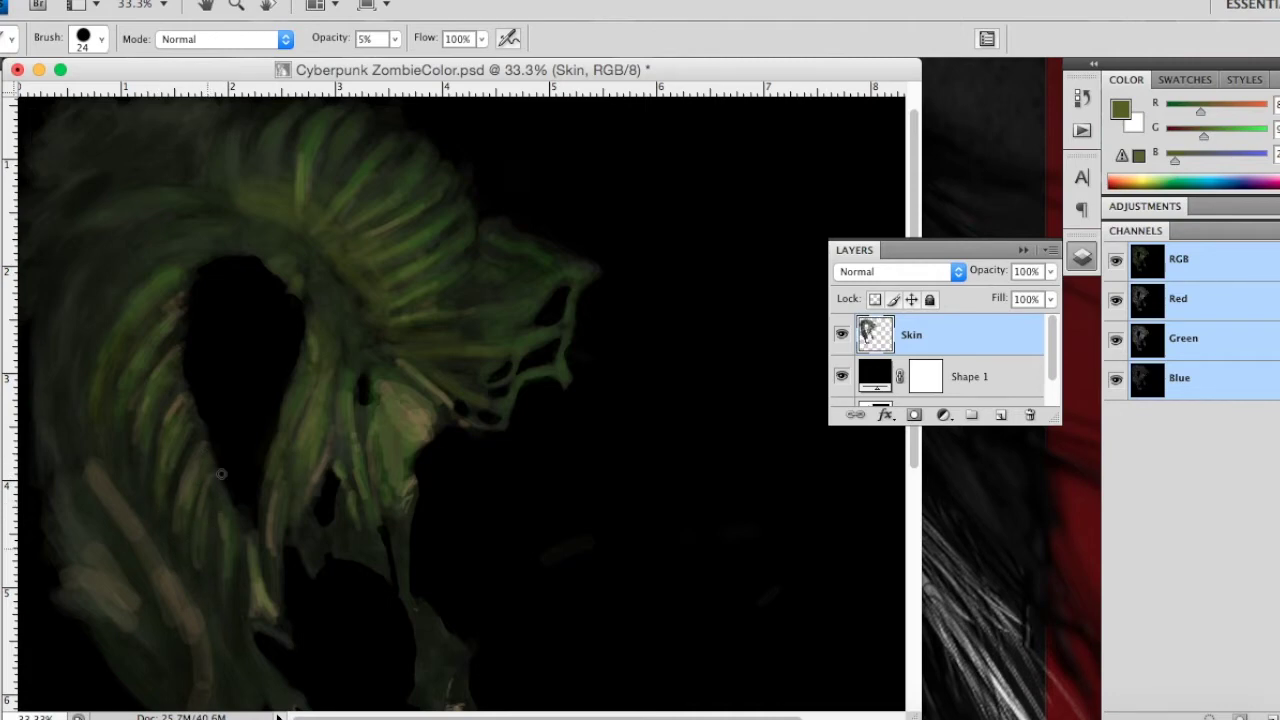
Step: Enlarge the brush and add faint green strokes along the upper-left head and chin
{"action": "right_click", "coordinate": [206, 432]}
{"action": "left_click_drag", "start_coordinate": [255, 469], "coordinate": [268, 471]}
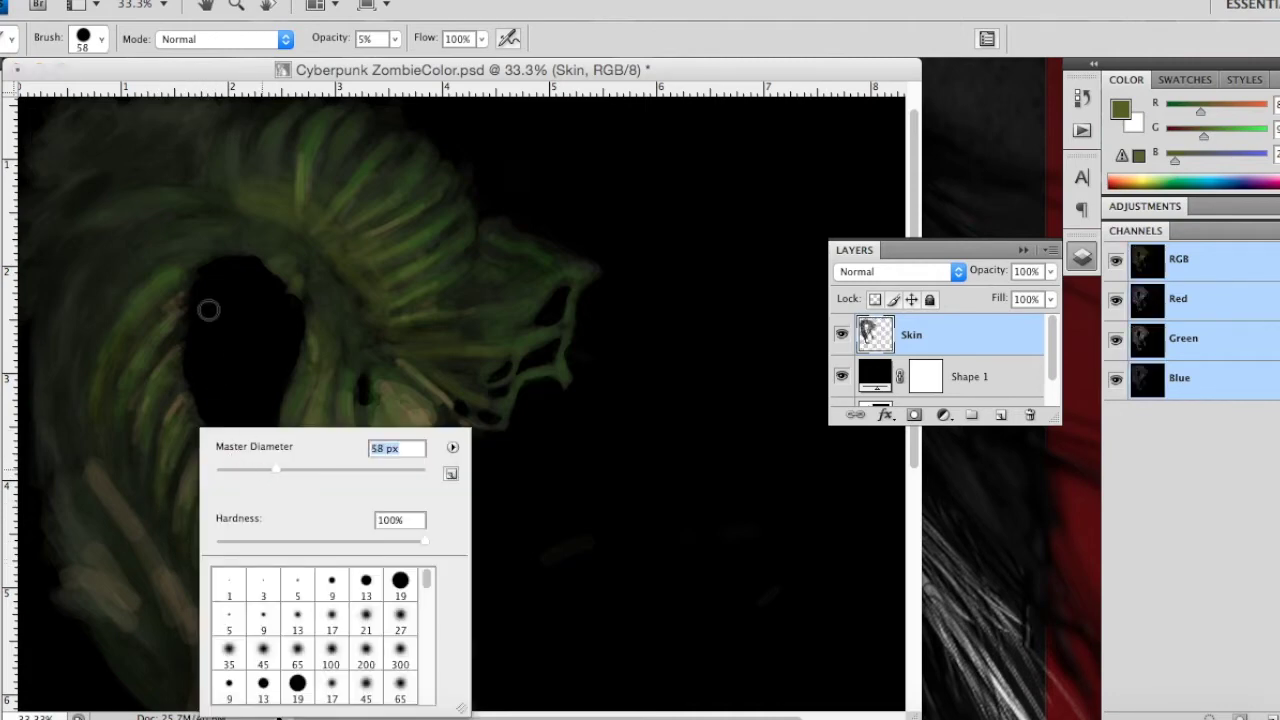
{"action": "key", "text": "Return"}
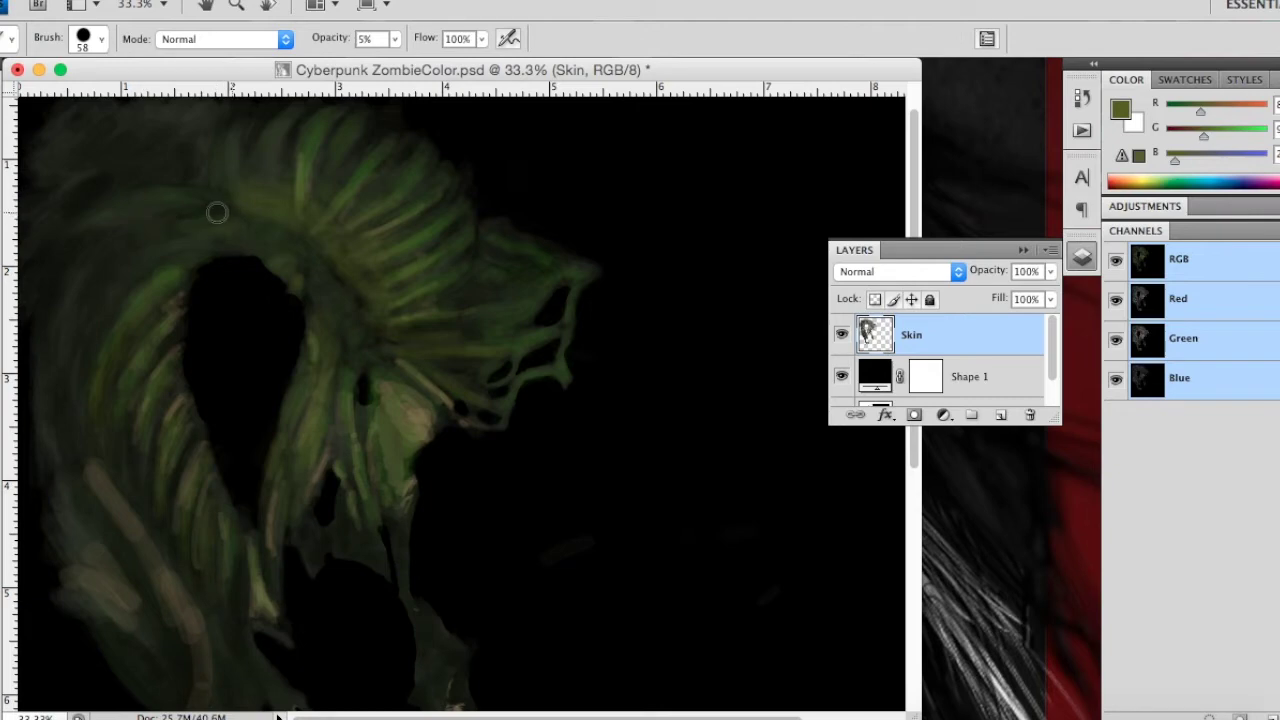
{"action": "left_click_drag", "start_coordinate": [213, 216], "coordinate": [93, 344]}
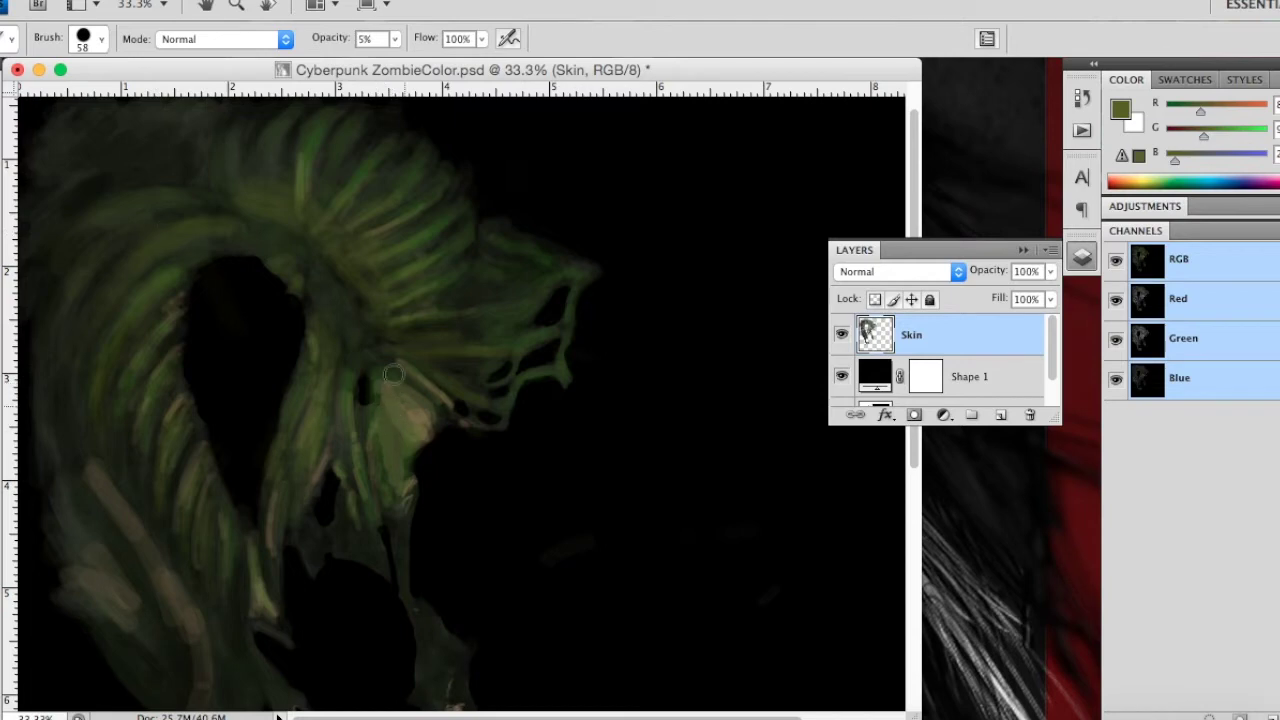
{"action": "left_click_drag", "start_coordinate": [392, 374], "coordinate": [402, 386]}
Step: Glaze green strokes along the jaw outline with a 35 px brush
{"action": "right_click", "coordinate": [580, 286]}
{"action": "left_click_drag", "start_coordinate": [642, 330], "coordinate": [630, 331]}
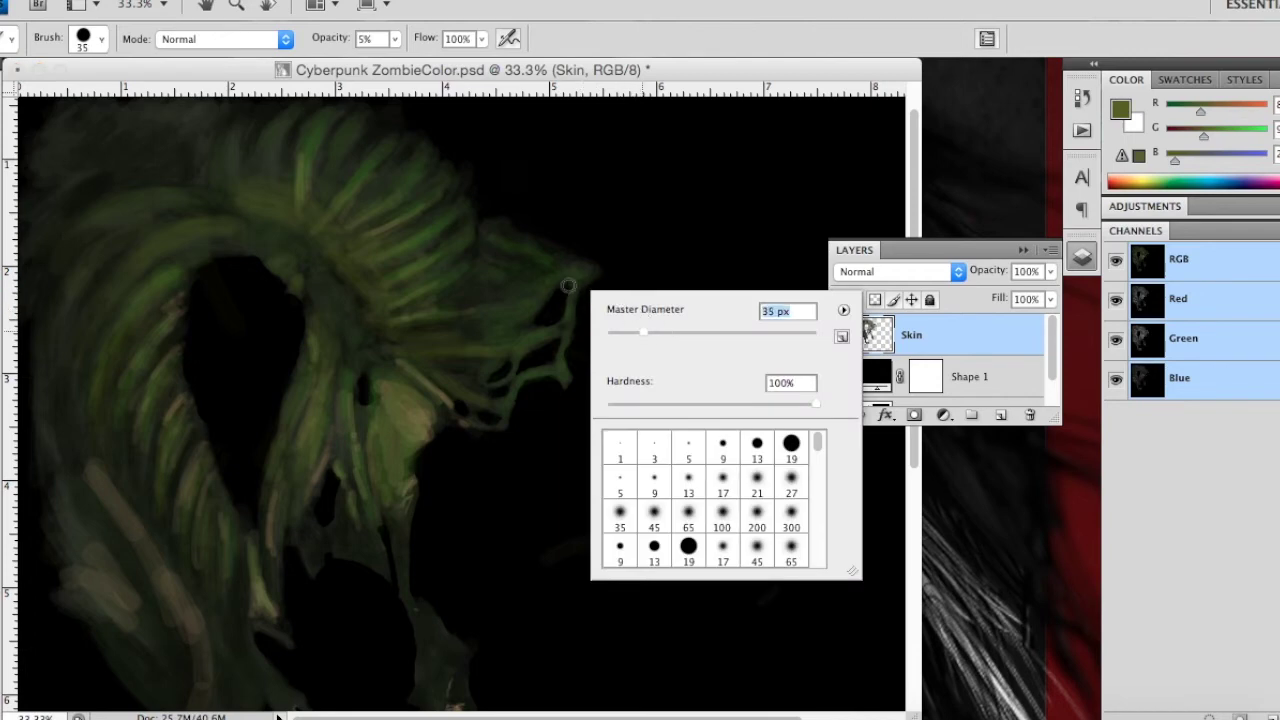
{"action": "left_click", "coordinate": [569, 286]}
{"action": "left_click_drag", "start_coordinate": [567, 331], "coordinate": [506, 413]}
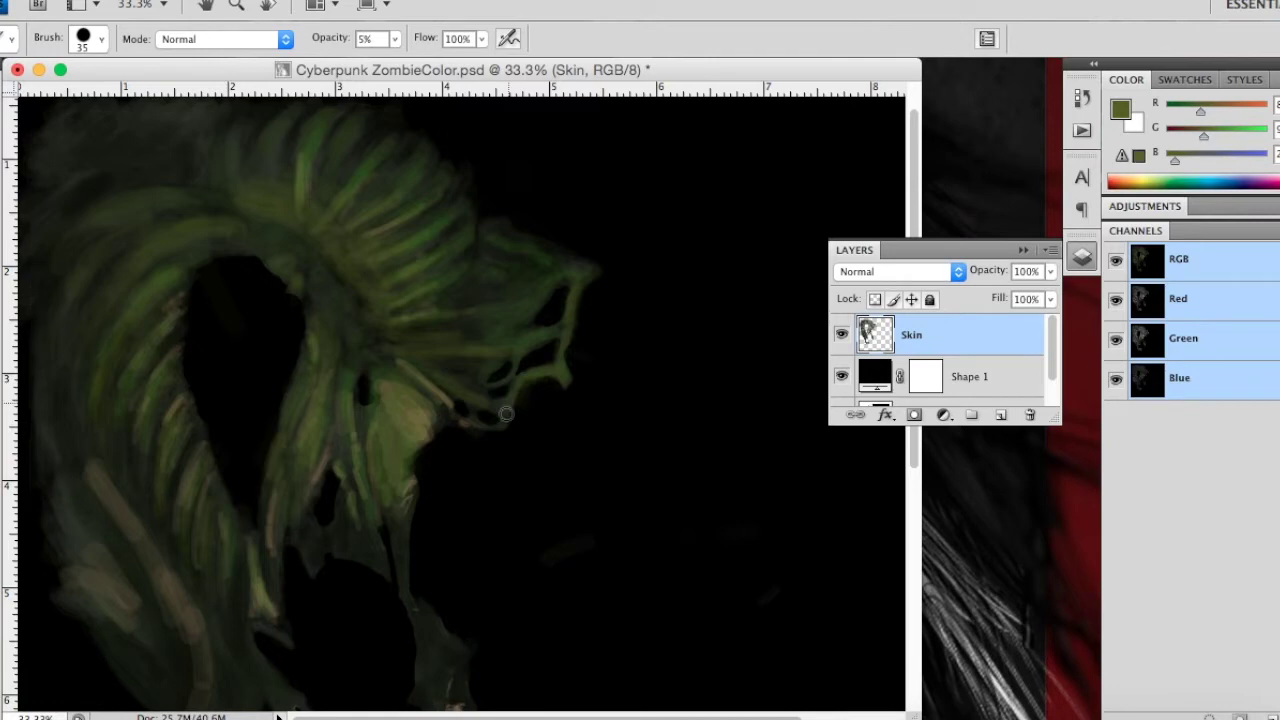
{"action": "mouse_move", "coordinate": [540, 334]}
{"action": "left_mouse_down"}
{"action": "mouse_move", "coordinate": [560, 329]}
{"action": "mouse_move", "coordinate": [490, 380]}
{"action": "mouse_move", "coordinate": [515, 332]}
{"action": "mouse_move", "coordinate": [569, 288]}
{"action": "mouse_move", "coordinate": [509, 311]}
{"action": "mouse_move", "coordinate": [486, 280]}
{"action": "mouse_move", "coordinate": [446, 293]}
{"action": "mouse_move", "coordinate": [466, 289]}
{"action": "mouse_move", "coordinate": [449, 347]}
{"action": "left_mouse_up"}
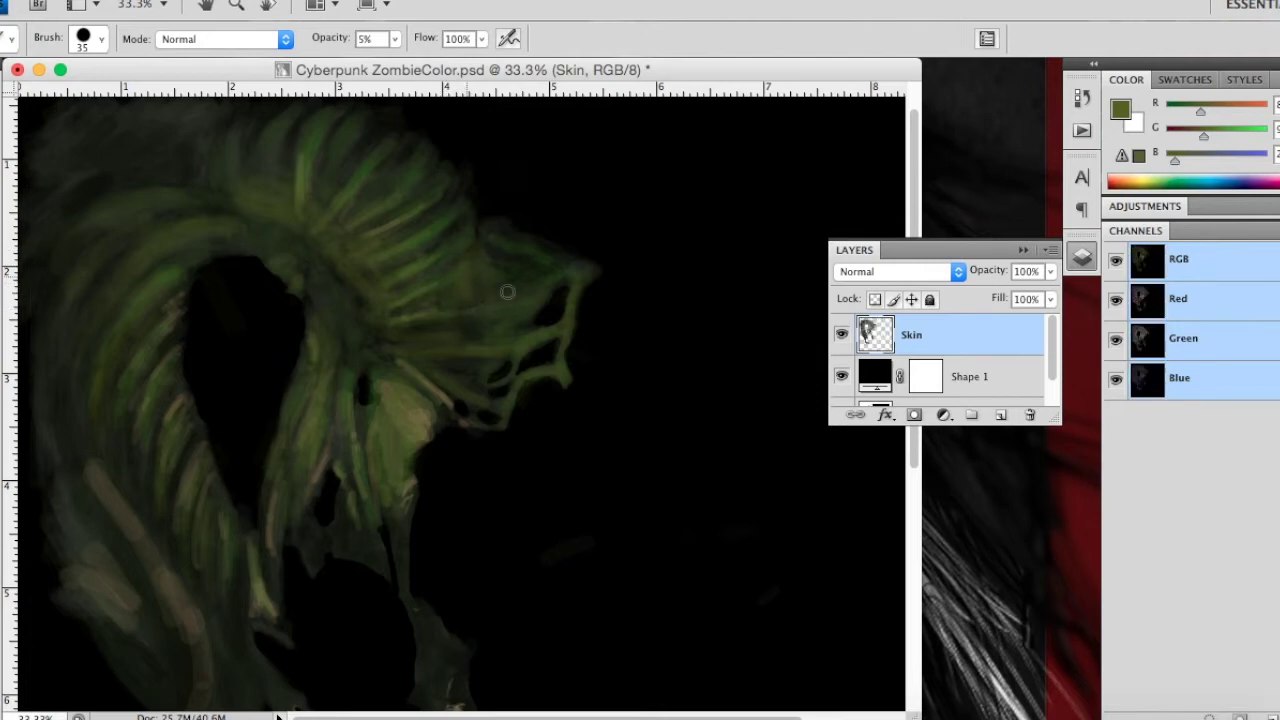
{"action": "left_click_drag", "start_coordinate": [486, 343], "coordinate": [449, 334]}
{"action": "left_click_drag", "start_coordinate": [911, 185], "coordinate": [907, 259]}
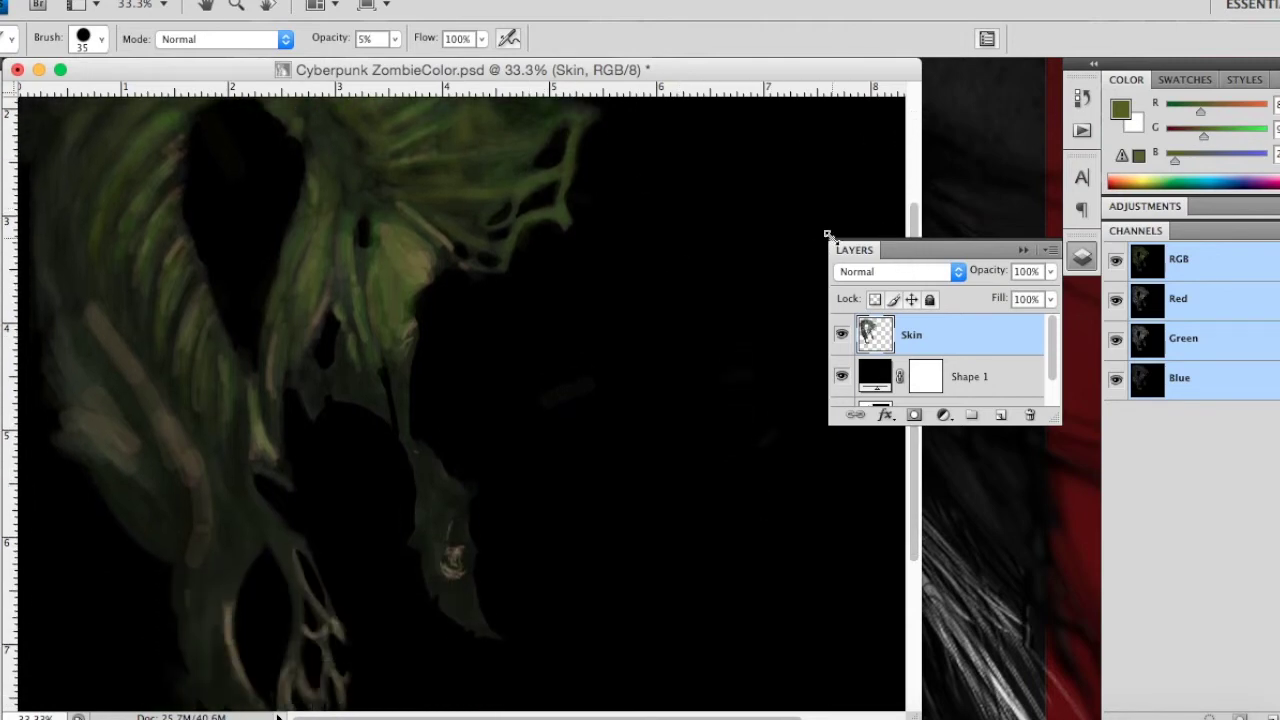
Step: Glaze faint green strokes along the claw, checking the line art with Shape 1 hidden
{"action": "left_click_drag", "start_coordinate": [916, 231], "coordinate": [914, 296]}
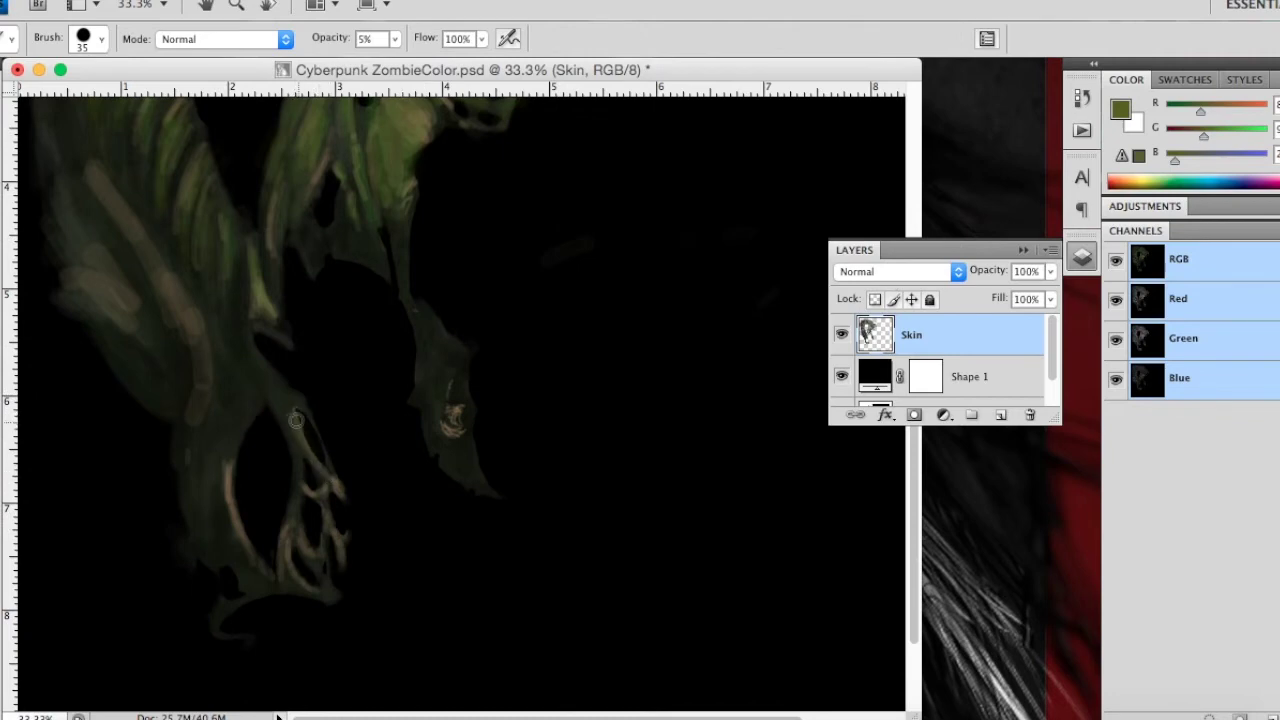
{"action": "mouse_move", "coordinate": [277, 398]}
{"action": "left_mouse_down"}
{"action": "mouse_move", "coordinate": [261, 354]}
{"action": "mouse_move", "coordinate": [297, 433]}
{"action": "mouse_move", "coordinate": [266, 400]}
{"action": "left_mouse_up"}
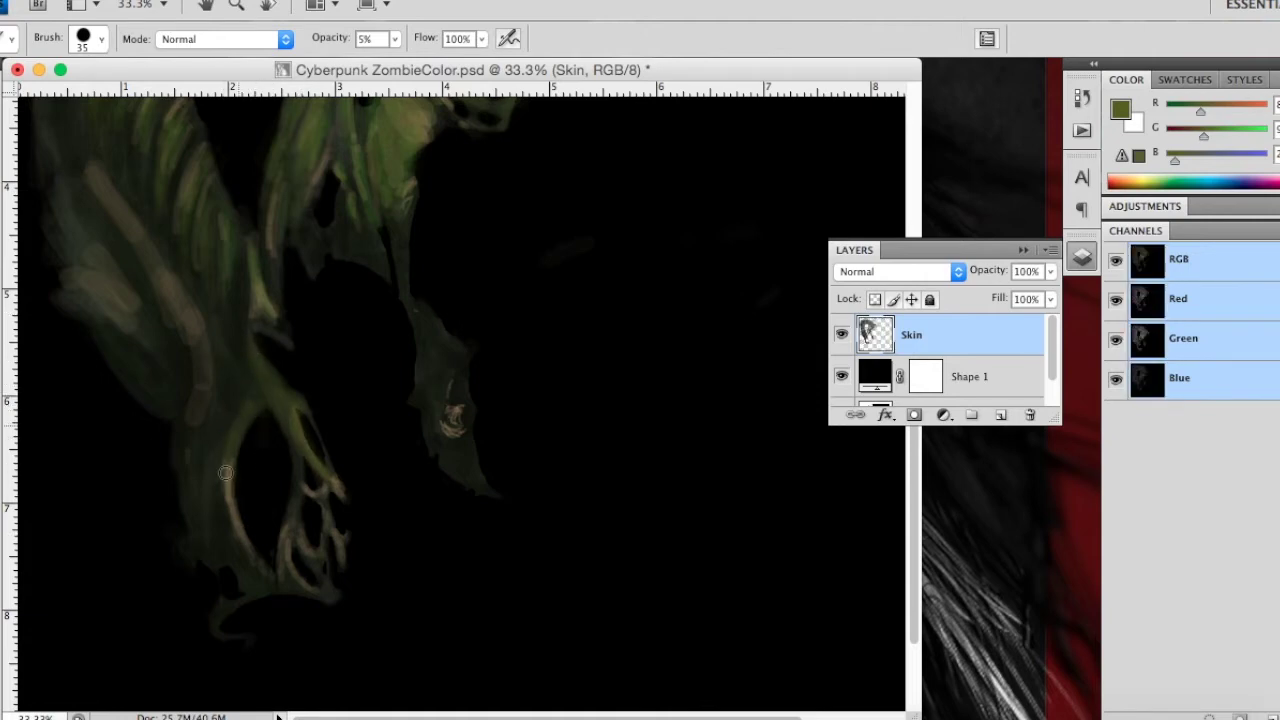
{"action": "left_click_drag", "start_coordinate": [241, 553], "coordinate": [259, 569]}
{"action": "left_click", "coordinate": [842, 376]}
{"action": "left_click", "coordinate": [842, 376]}
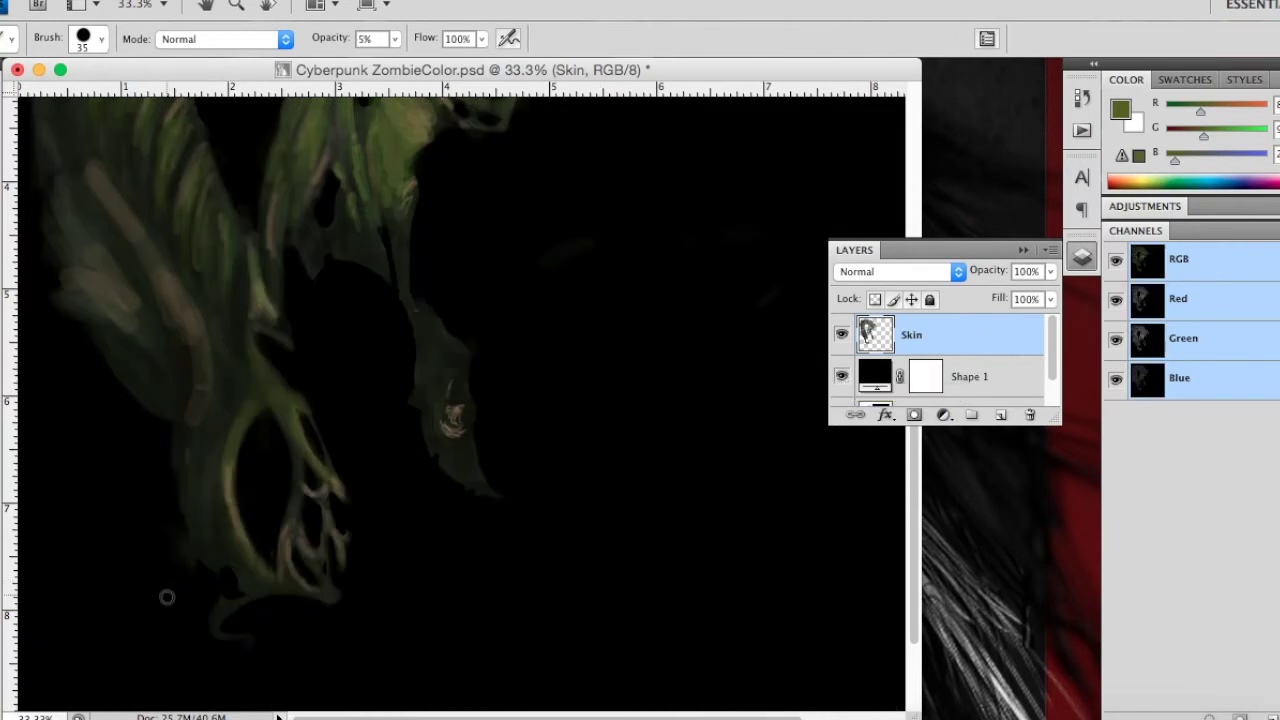
Step: Set the brush to 20 px and zoom in on the clawed hand
{"action": "right_click", "coordinate": [305, 544]}
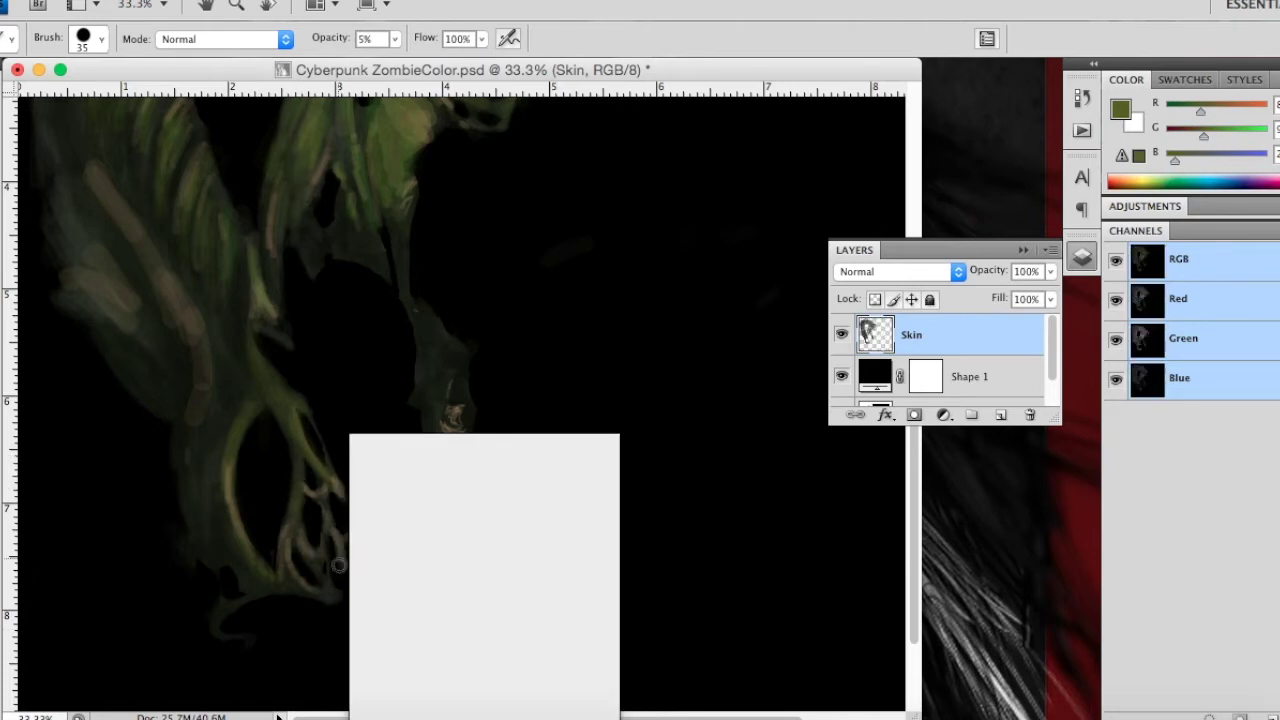
{"action": "left_click_drag", "start_coordinate": [391, 478], "coordinate": [381, 486]}
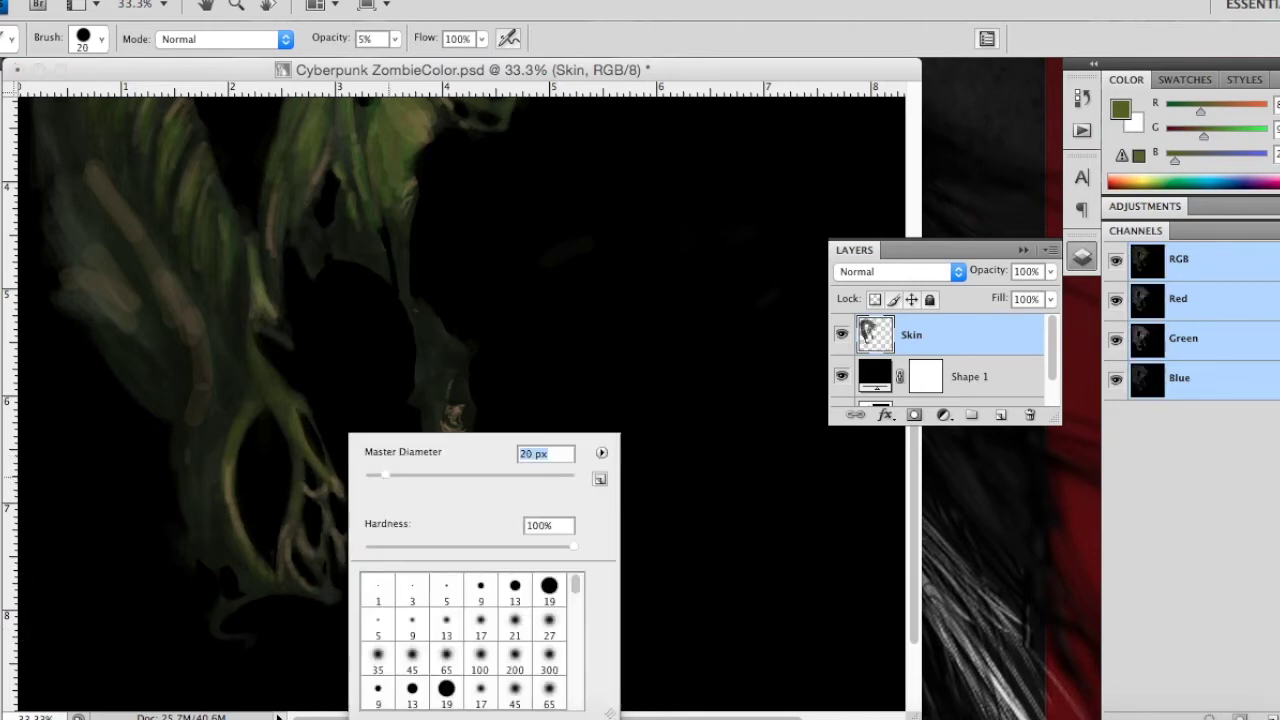
{"action": "key", "text": "Return"}
{"action": "key", "text": "z"}
{"action": "left_click_drag", "start_coordinate": [64, 147], "coordinate": [668, 674]}
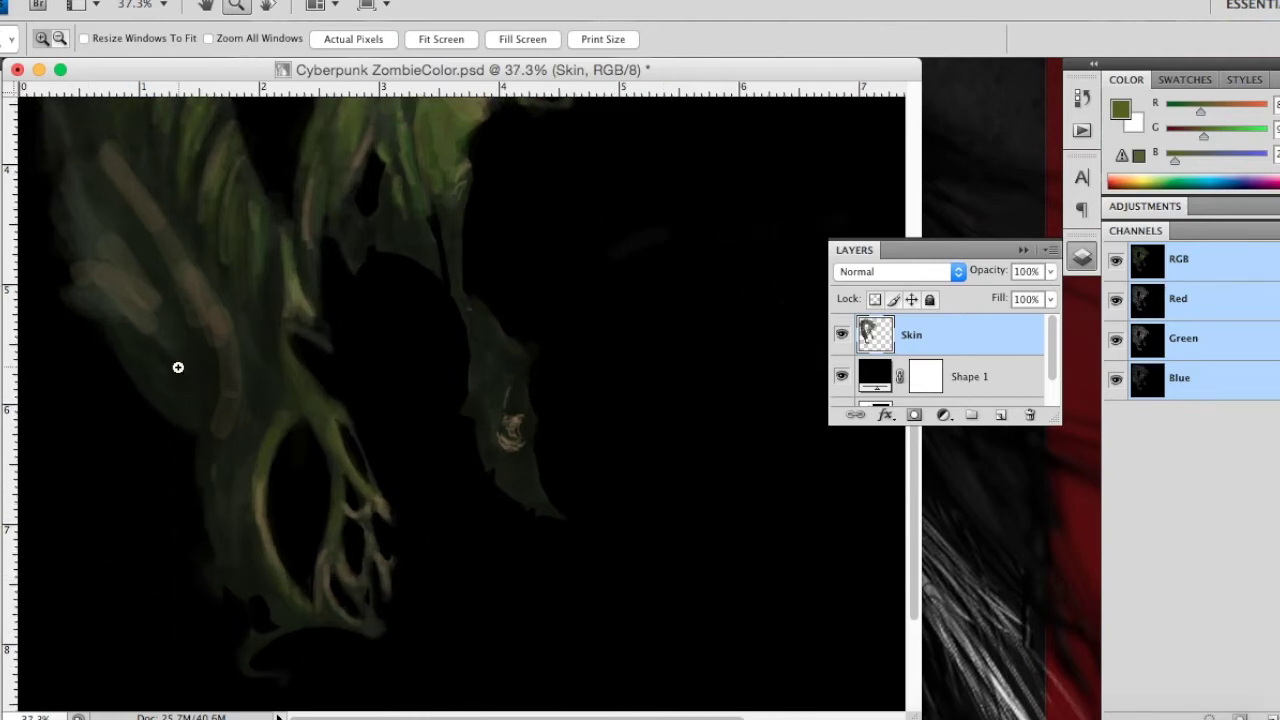
Step: Zoom closer and glaze faint strokes over the hand, fingers and fingertips
{"action": "left_click_drag", "start_coordinate": [216, 277], "coordinate": [547, 642]}
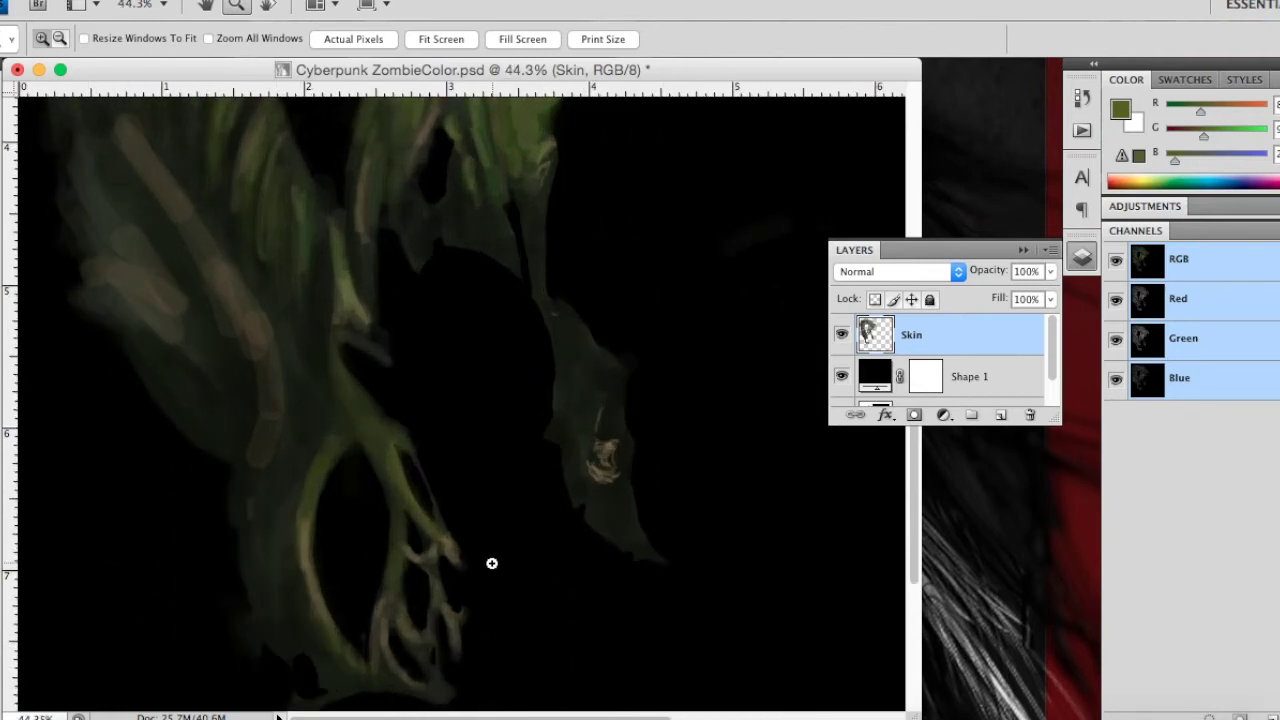
{"action": "key", "text": "b"}
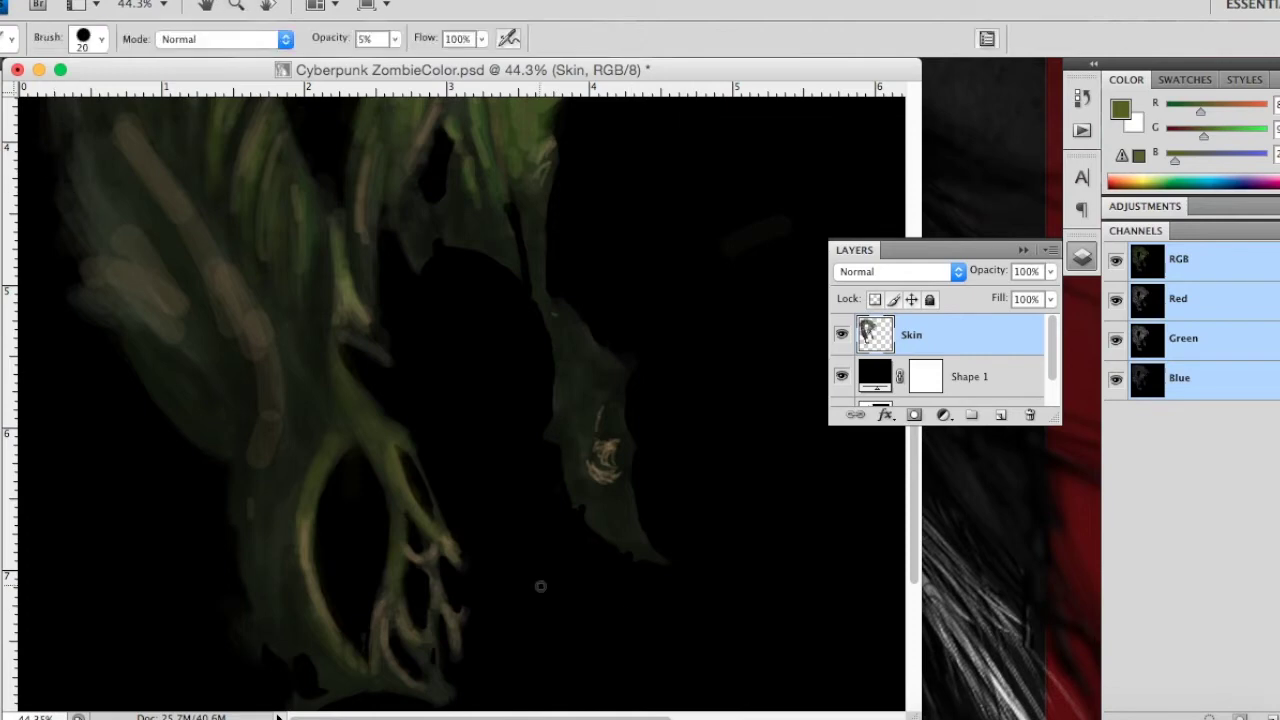
{"action": "left_click_drag", "start_coordinate": [418, 647], "coordinate": [403, 613]}
{"action": "mouse_move", "coordinate": [409, 546]}
{"action": "left_mouse_down"}
{"action": "mouse_move", "coordinate": [435, 556]}
{"action": "mouse_move", "coordinate": [446, 597]}
{"action": "mouse_move", "coordinate": [441, 550]}
{"action": "left_mouse_up"}
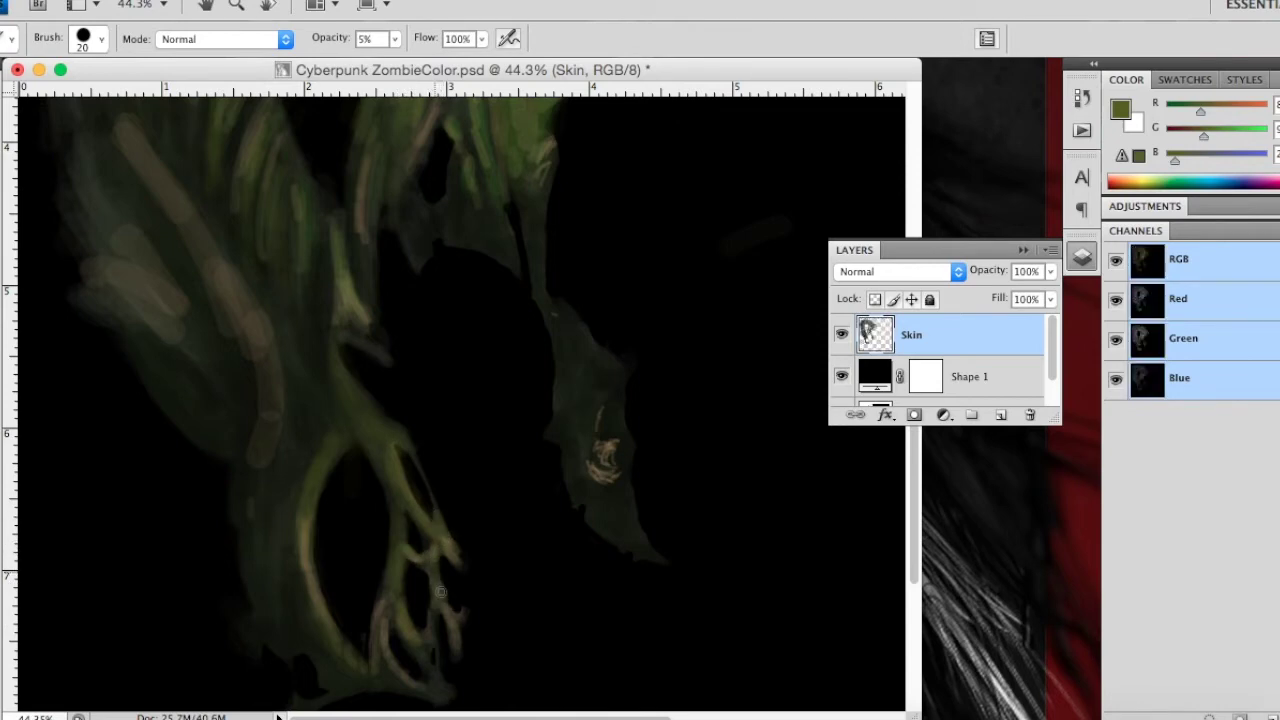
{"action": "mouse_move", "coordinate": [450, 614]}
{"action": "left_mouse_down"}
{"action": "mouse_move", "coordinate": [459, 639]}
{"action": "mouse_move", "coordinate": [455, 624]}
{"action": "left_mouse_up"}
{"action": "mouse_move", "coordinate": [914, 476]}
{"action": "left_mouse_down"}
{"action": "mouse_move", "coordinate": [908, 545]}
{"action": "mouse_move", "coordinate": [903, 522]}
{"action": "left_mouse_up"}
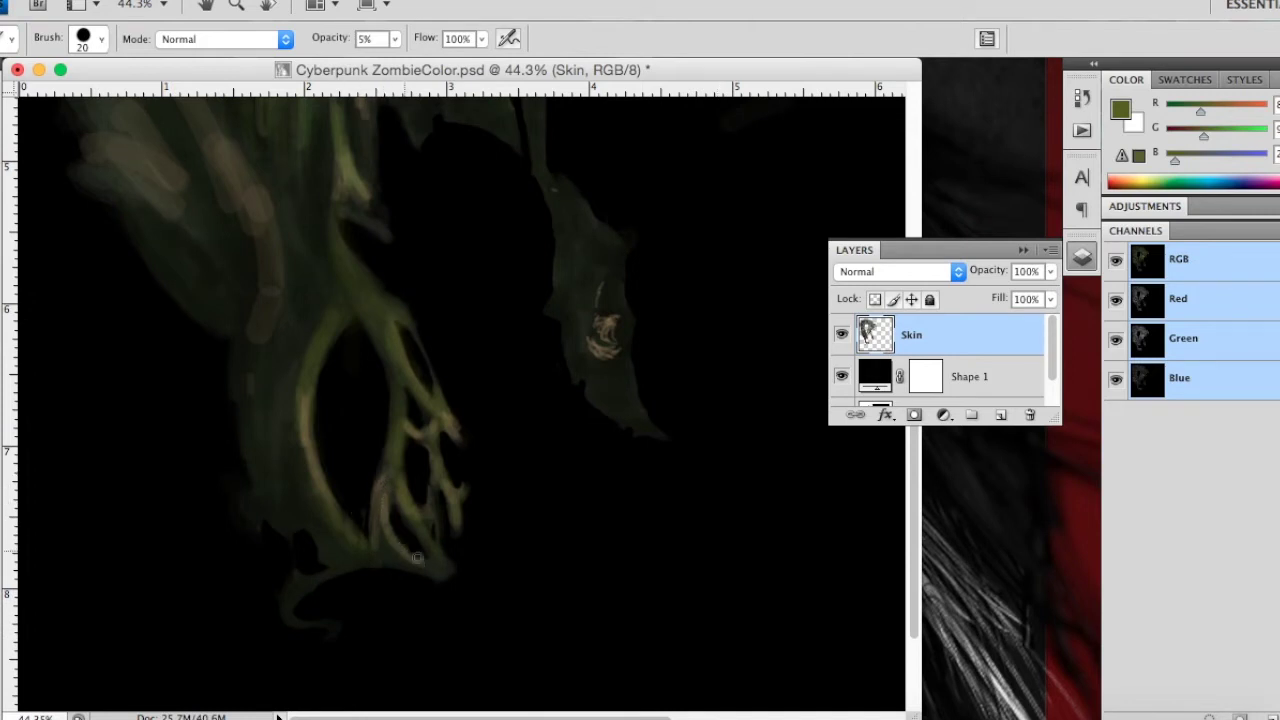
{"action": "left_click_drag", "start_coordinate": [441, 570], "coordinate": [452, 556]}
{"action": "left_click_drag", "start_coordinate": [337, 187], "coordinate": [331, 243]}
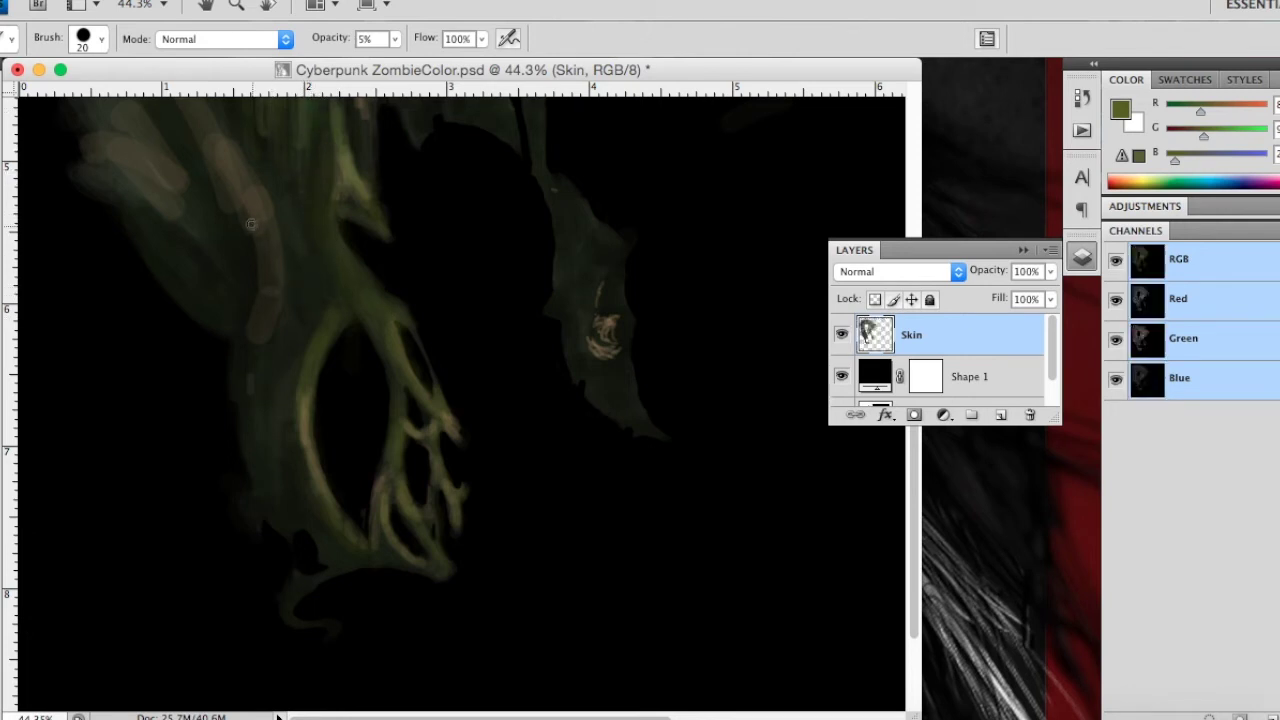
Step: Shade faint green along the hand's left edge with a 36 px brush
{"action": "right_click", "coordinate": [290, 400]}
{"action": "type", "text": "36"}
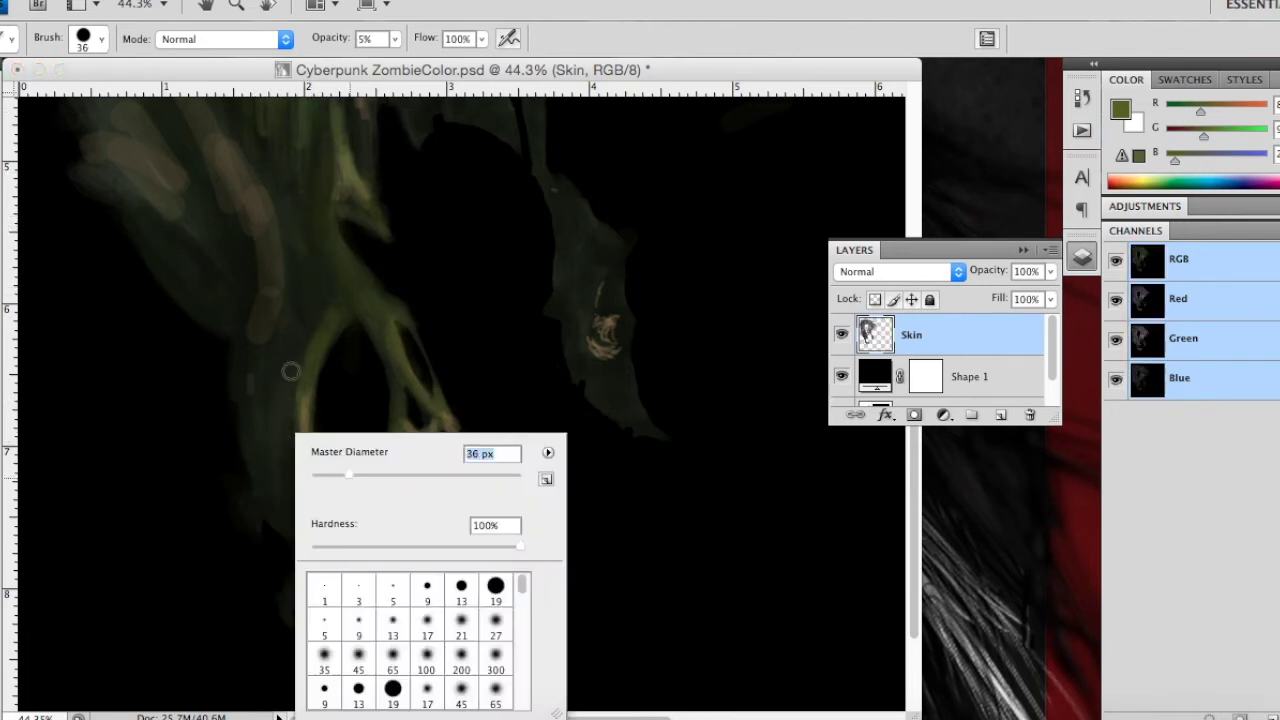
{"action": "key", "text": "Return"}
{"action": "left_click_drag", "start_coordinate": [311, 327], "coordinate": [304, 475]}
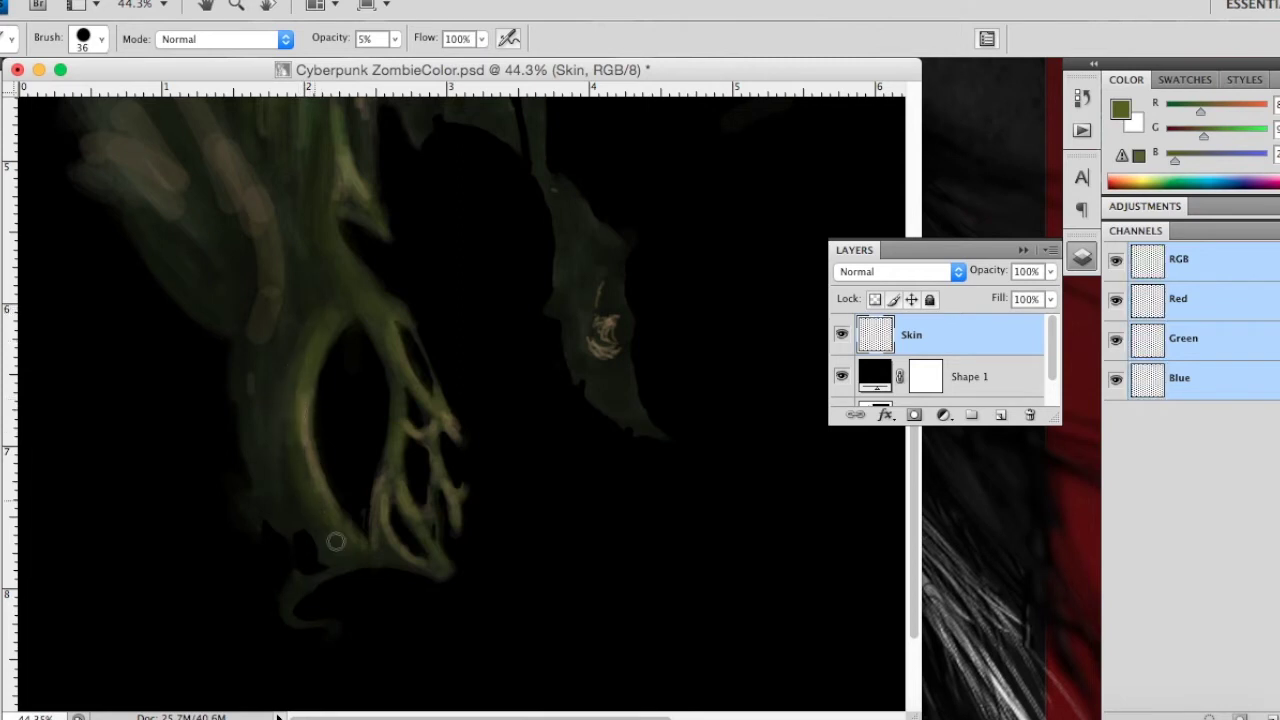
{"action": "left_click_drag", "start_coordinate": [321, 265], "coordinate": [283, 481]}
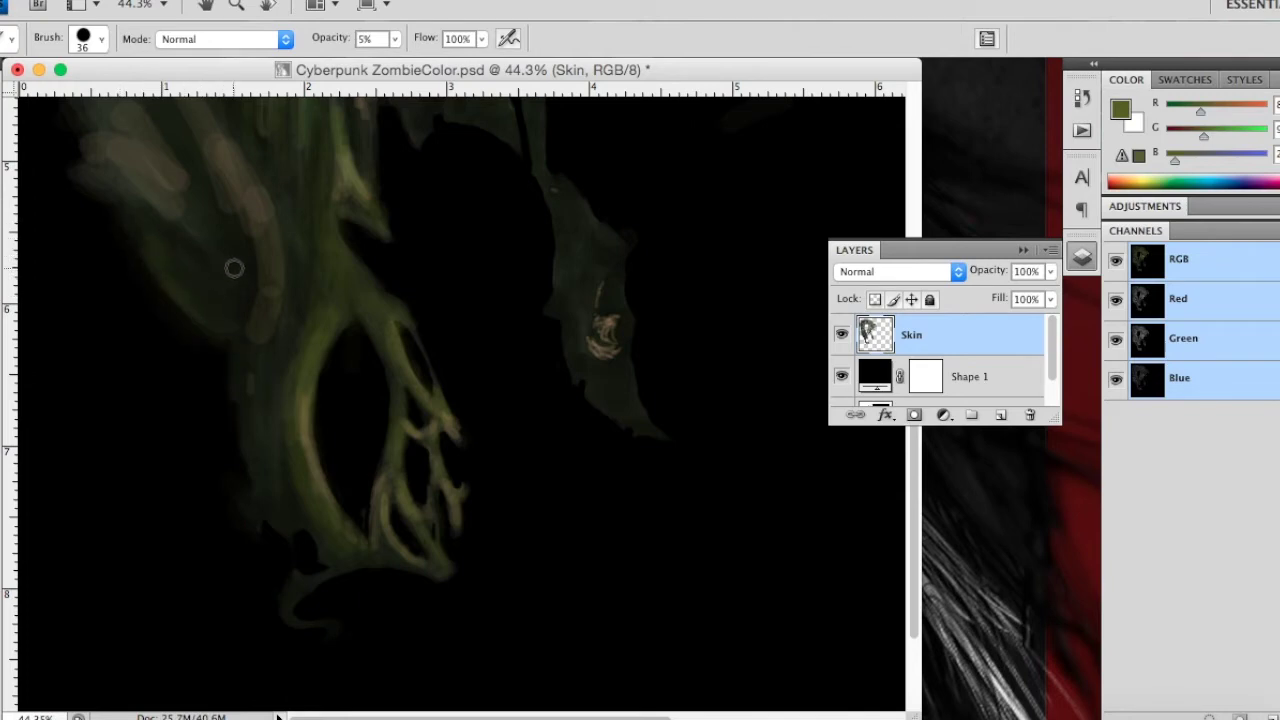
{"action": "key", "text": "z"}
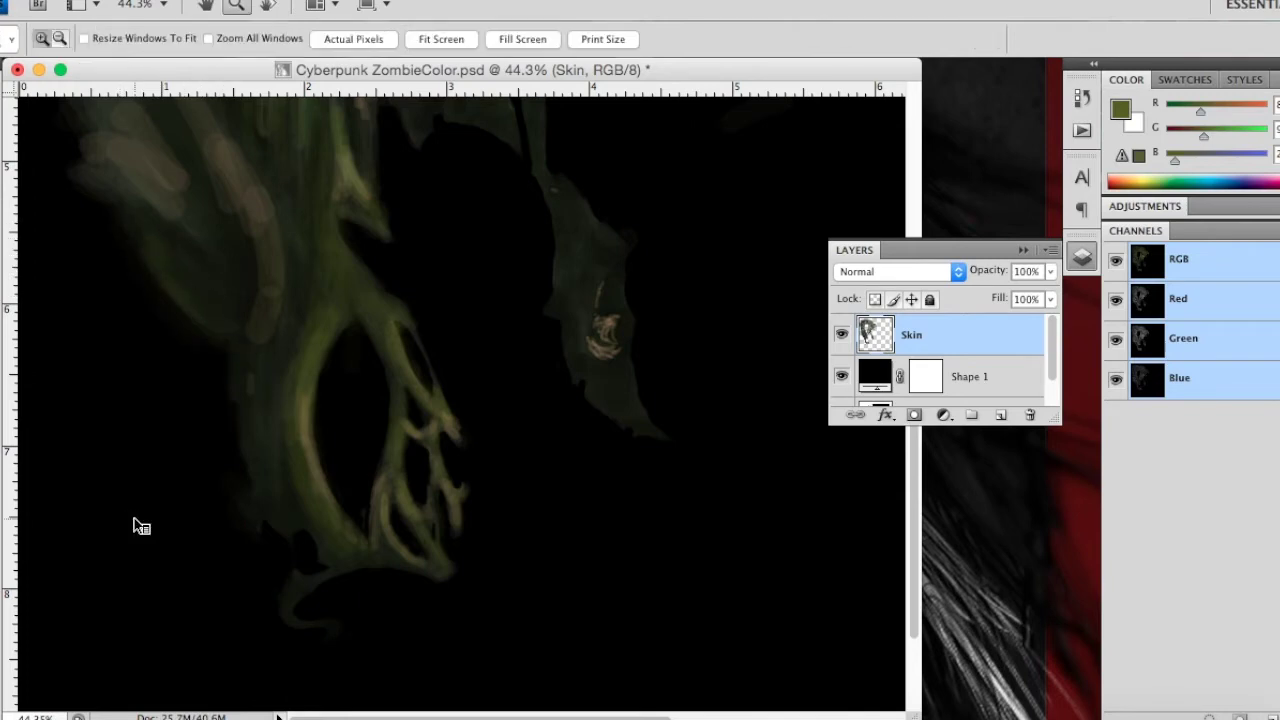
{"action": "left_click", "coordinate": [137, 486], "text": "alt"}
Step: Zoom out to 16.7% to show the whole image and enlarge the brush to 63 px
{"action": "left_click", "coordinate": [200, 246], "text": "alt"}
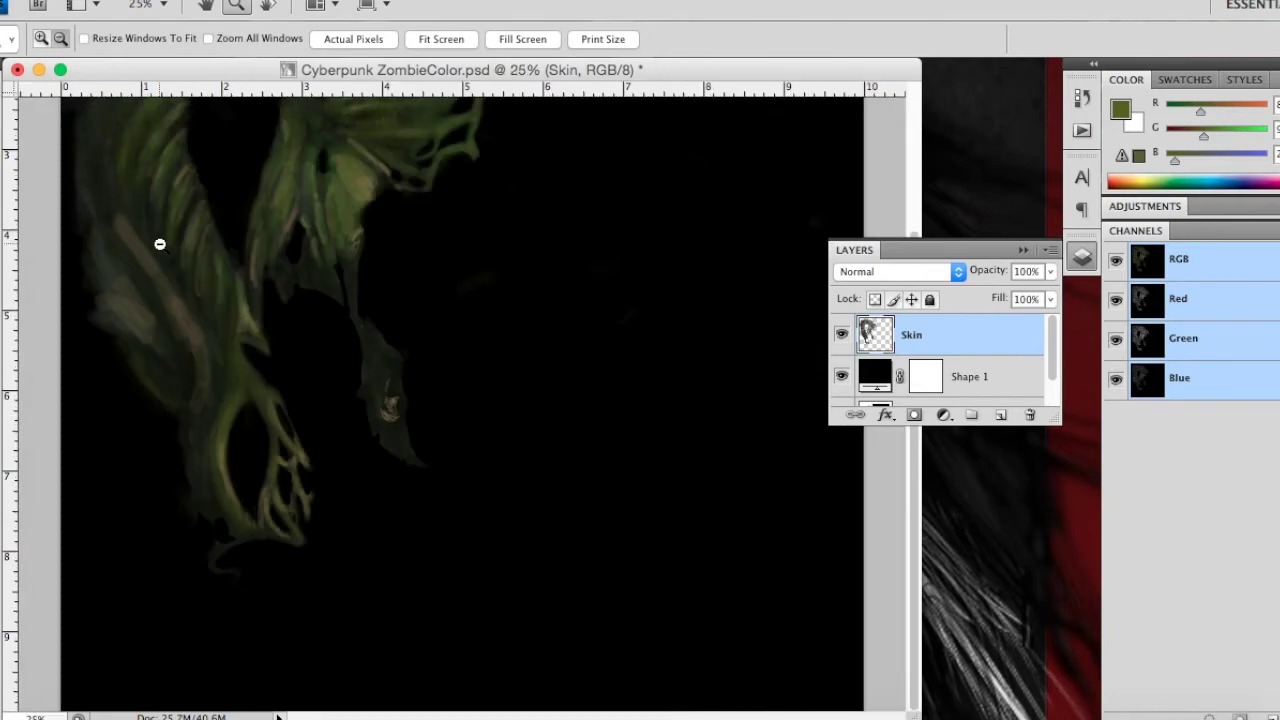
{"action": "left_click", "coordinate": [160, 244], "text": "alt"}
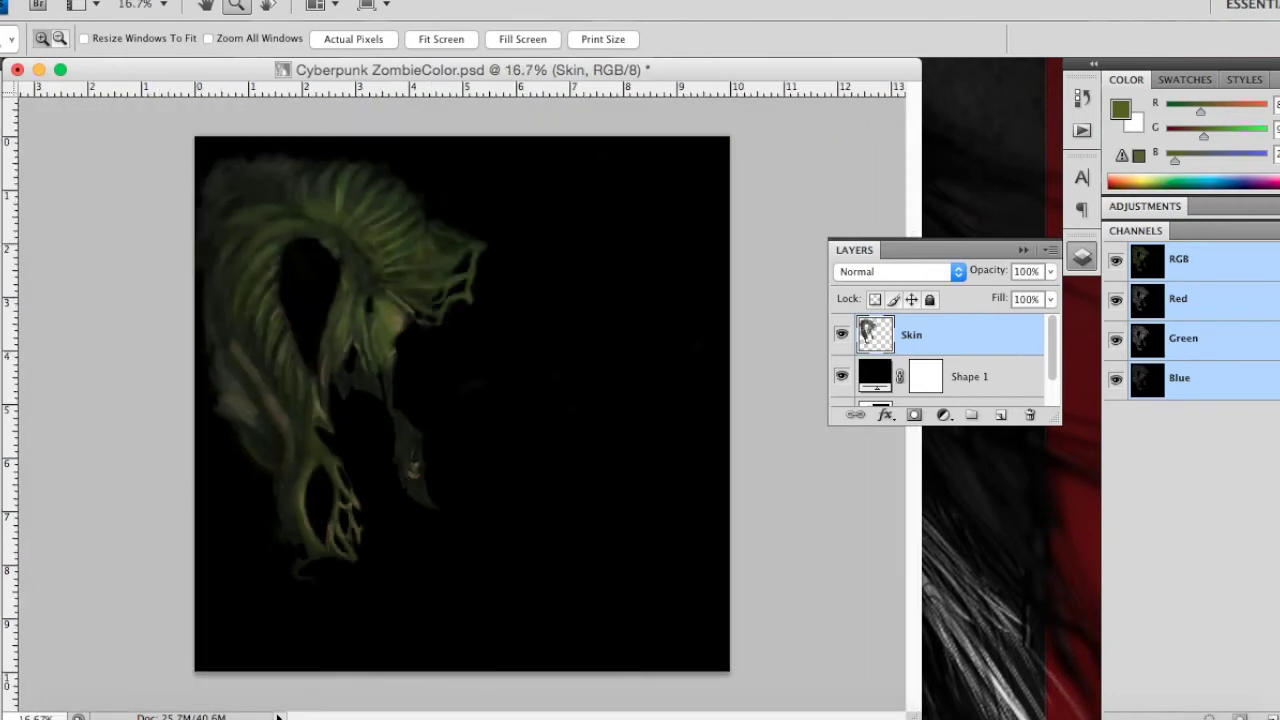
{"action": "key", "text": "b"}
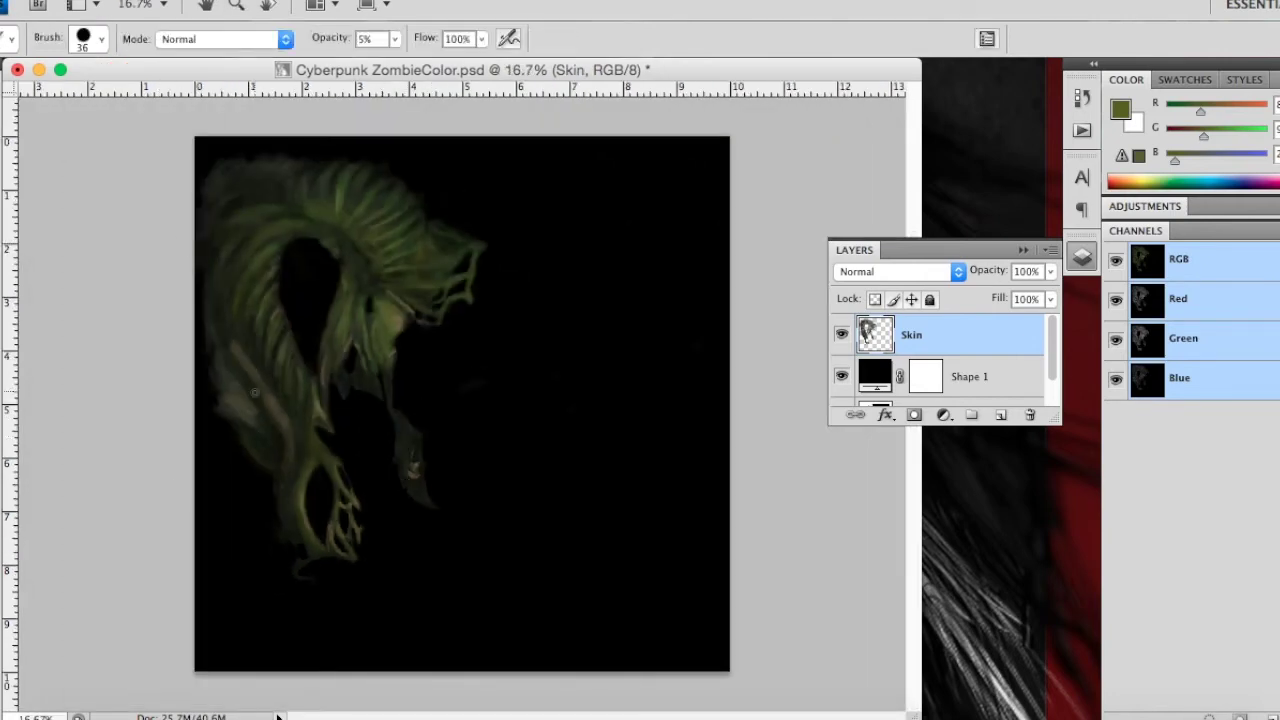
{"action": "right_click", "coordinate": [280, 396]}
{"action": "left_click", "coordinate": [362, 441]}
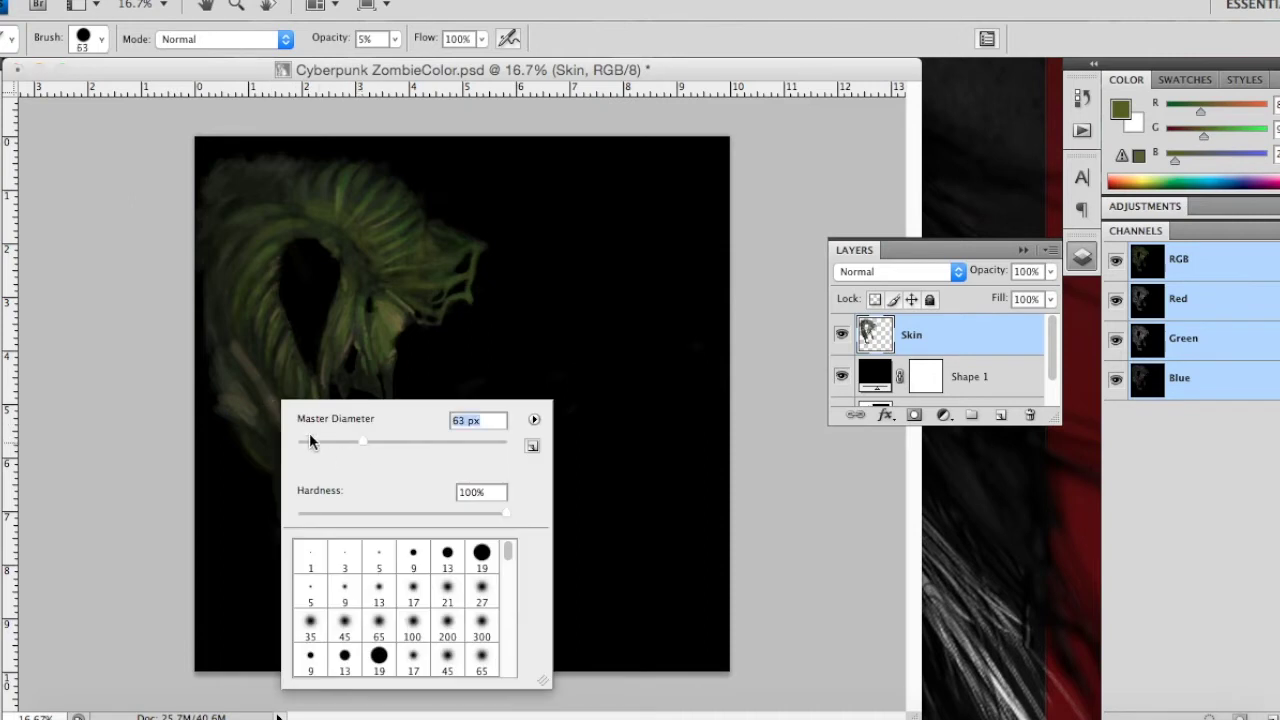
{"action": "key", "text": "Return"}
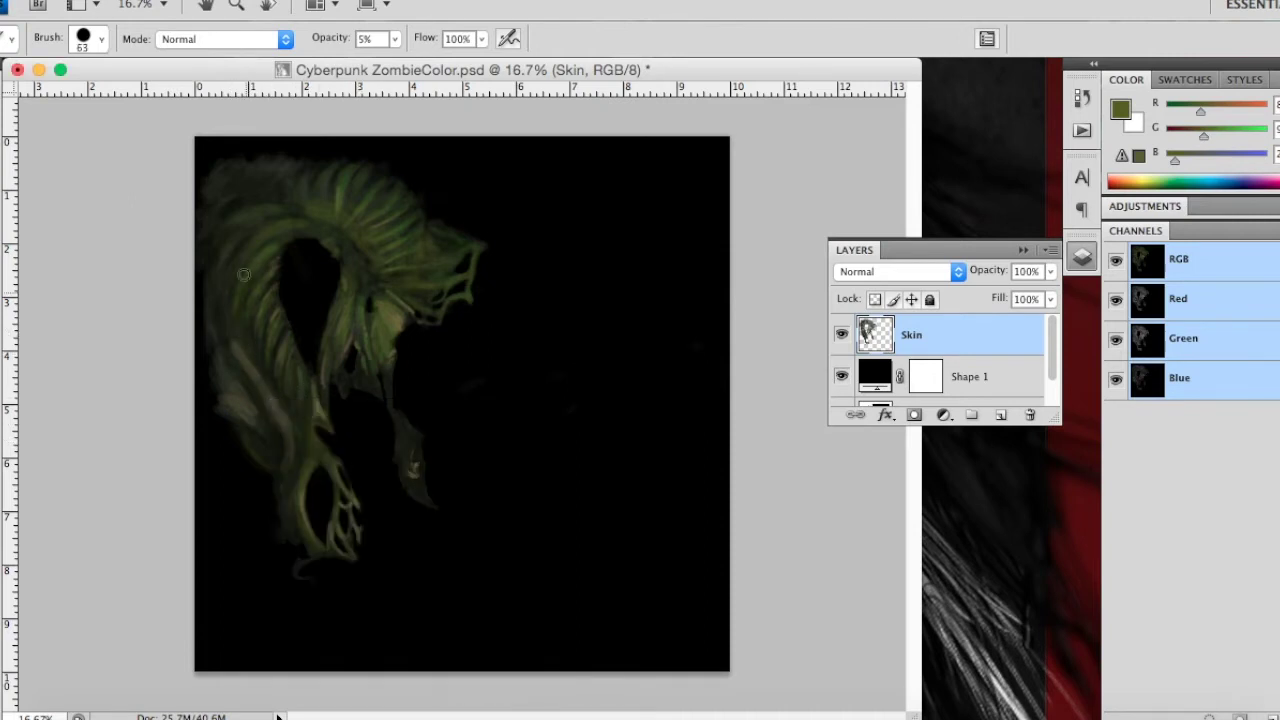
Step: Lay broad faint olive strokes down the zombie's left side, briefly hiding Shape 1
{"action": "mouse_move", "coordinate": [246, 256]}
{"action": "left_mouse_down"}
{"action": "mouse_move", "coordinate": [308, 395]}
{"action": "mouse_move", "coordinate": [252, 324]}
{"action": "left_mouse_up"}
{"action": "mouse_move", "coordinate": [258, 246]}
{"action": "left_mouse_down"}
{"action": "mouse_move", "coordinate": [252, 374]}
{"action": "mouse_move", "coordinate": [298, 437]}
{"action": "left_mouse_up"}
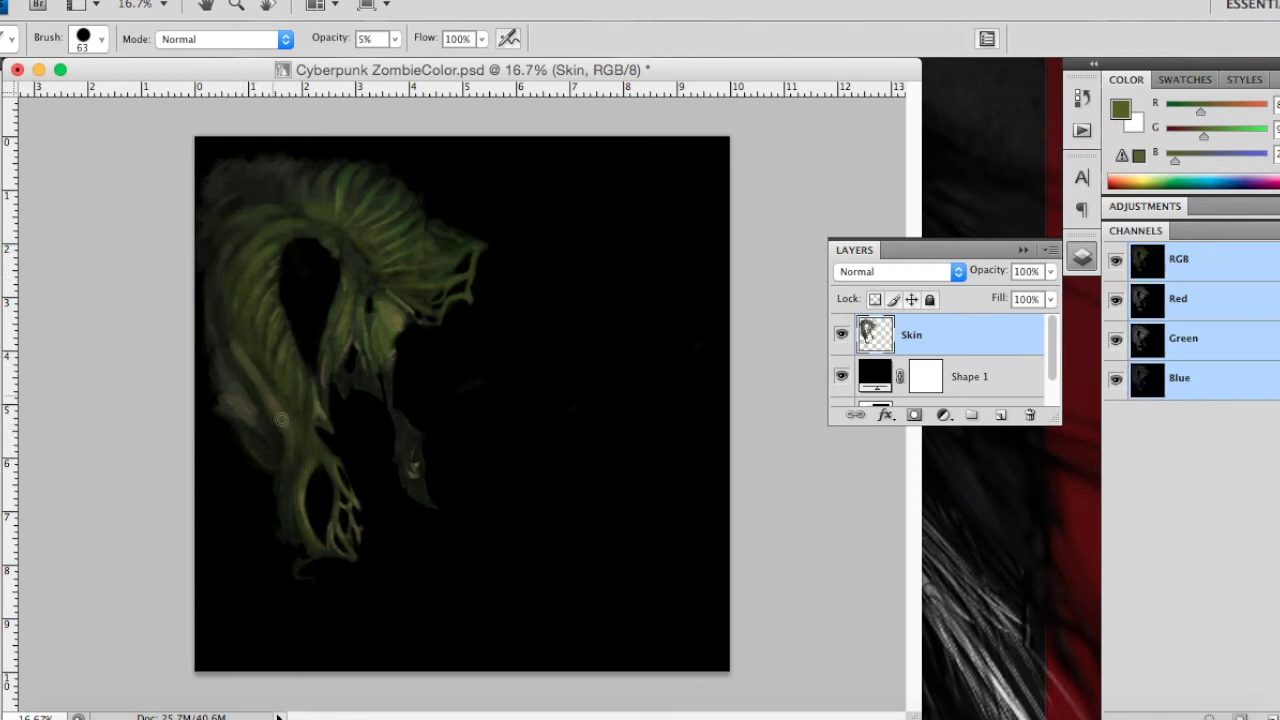
{"action": "left_click_drag", "start_coordinate": [224, 334], "coordinate": [236, 356]}
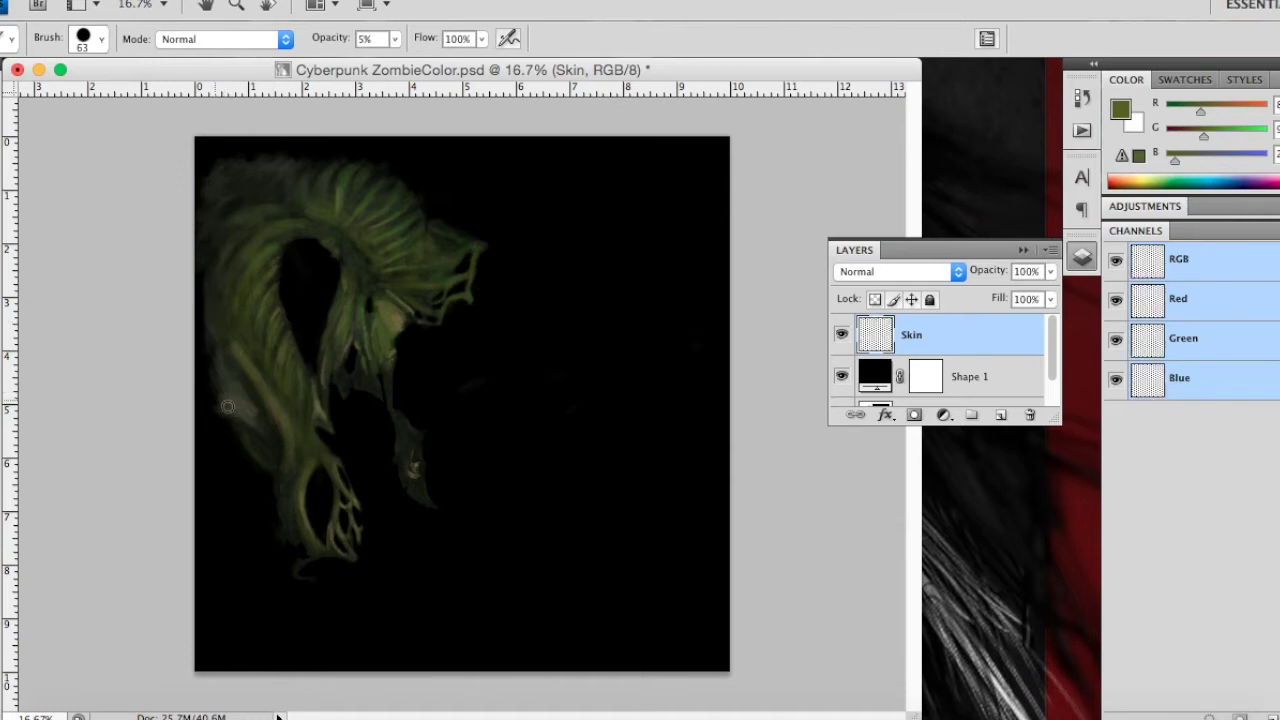
{"action": "left_click", "coordinate": [842, 378]}
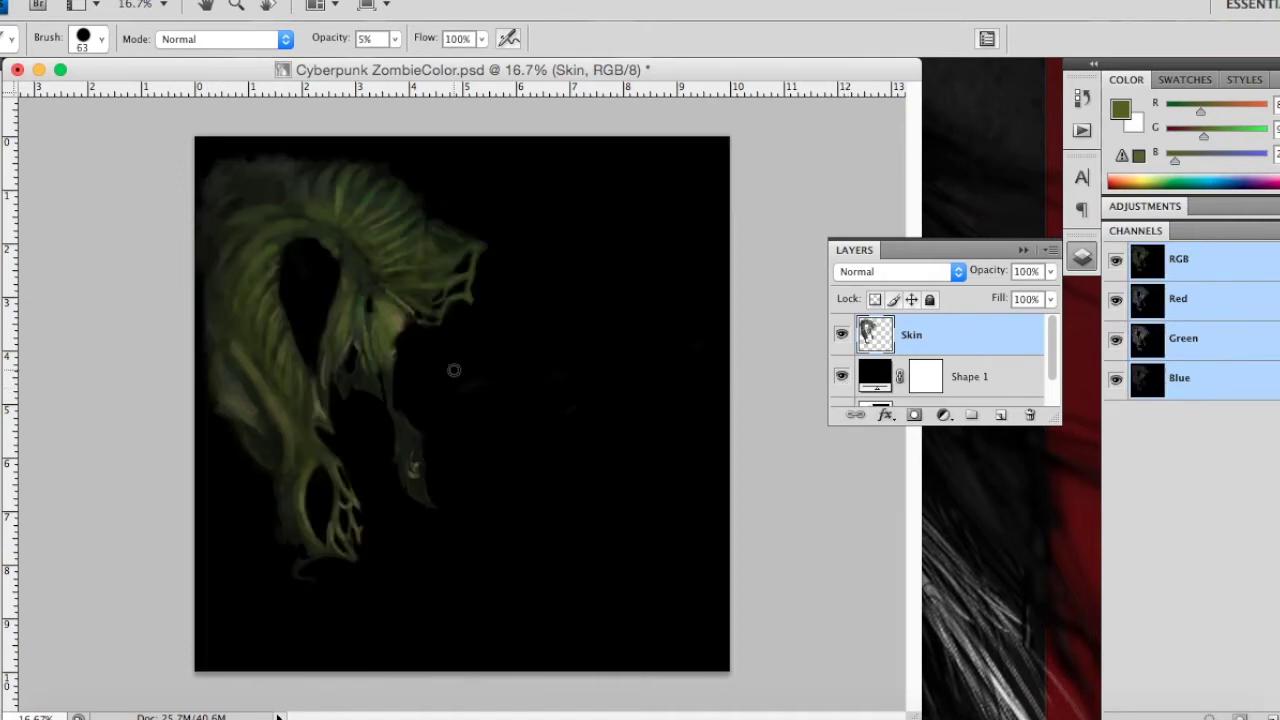
{"action": "left_click_drag", "start_coordinate": [241, 400], "coordinate": [272, 434]}
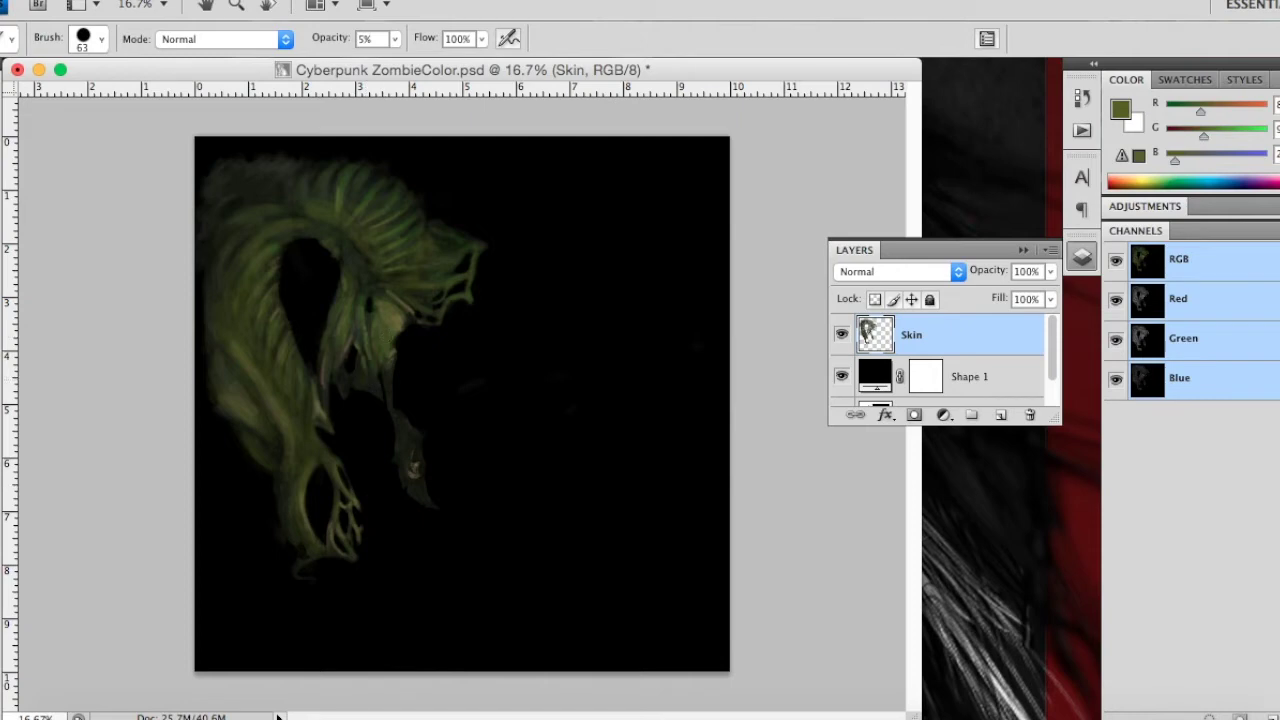
Step: Zoom into the figure's middle and glaze the upper skin with a 37 px brush
{"action": "key", "text": "z"}
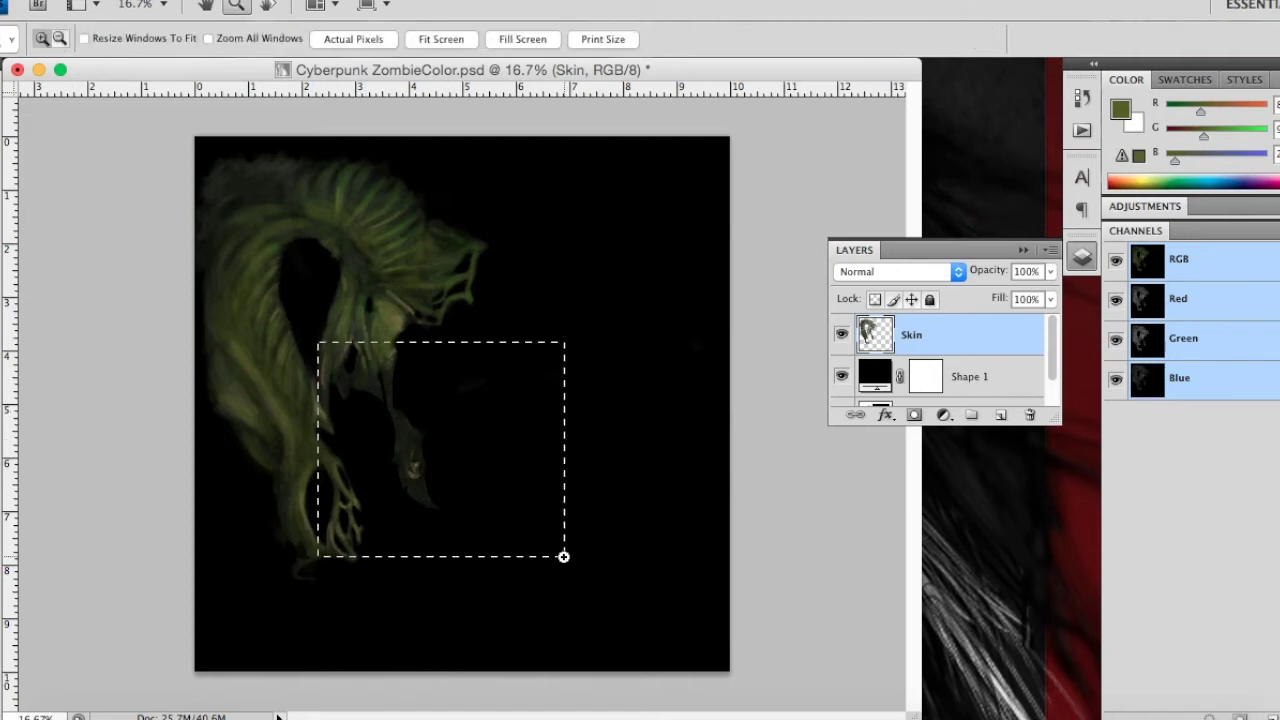
{"action": "left_click_drag", "start_coordinate": [563, 556], "coordinate": [563, 555]}
{"action": "left_click", "coordinate": [842, 377]}
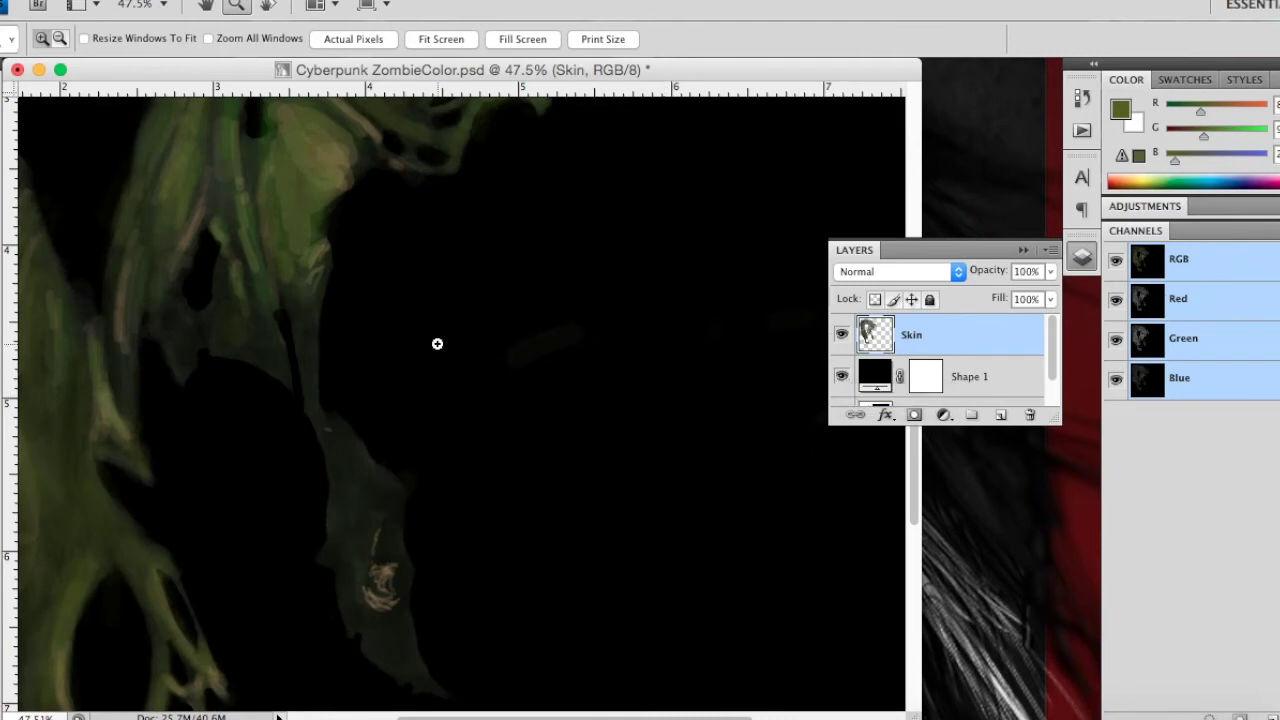
{"action": "key", "text": "b"}
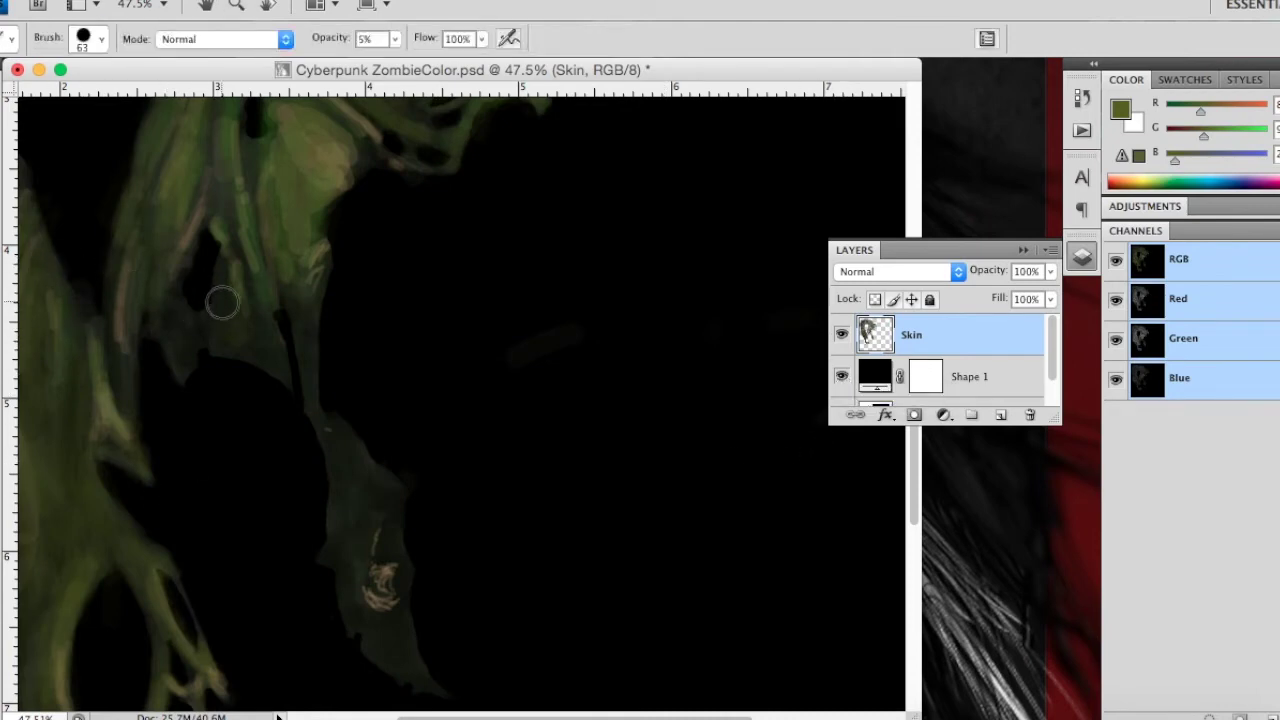
{"action": "right_click", "coordinate": [251, 379]}
{"action": "left_click_drag", "start_coordinate": [328, 412], "coordinate": [314, 412]}
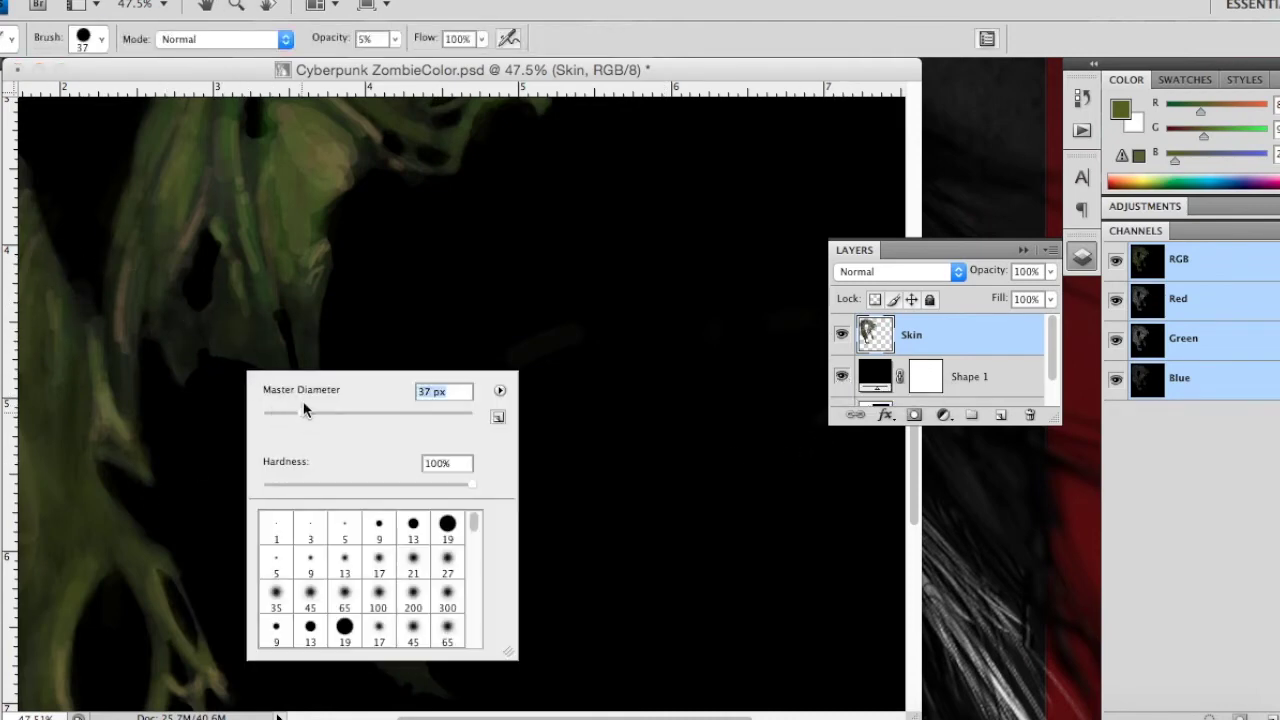
{"action": "key", "text": "Return"}
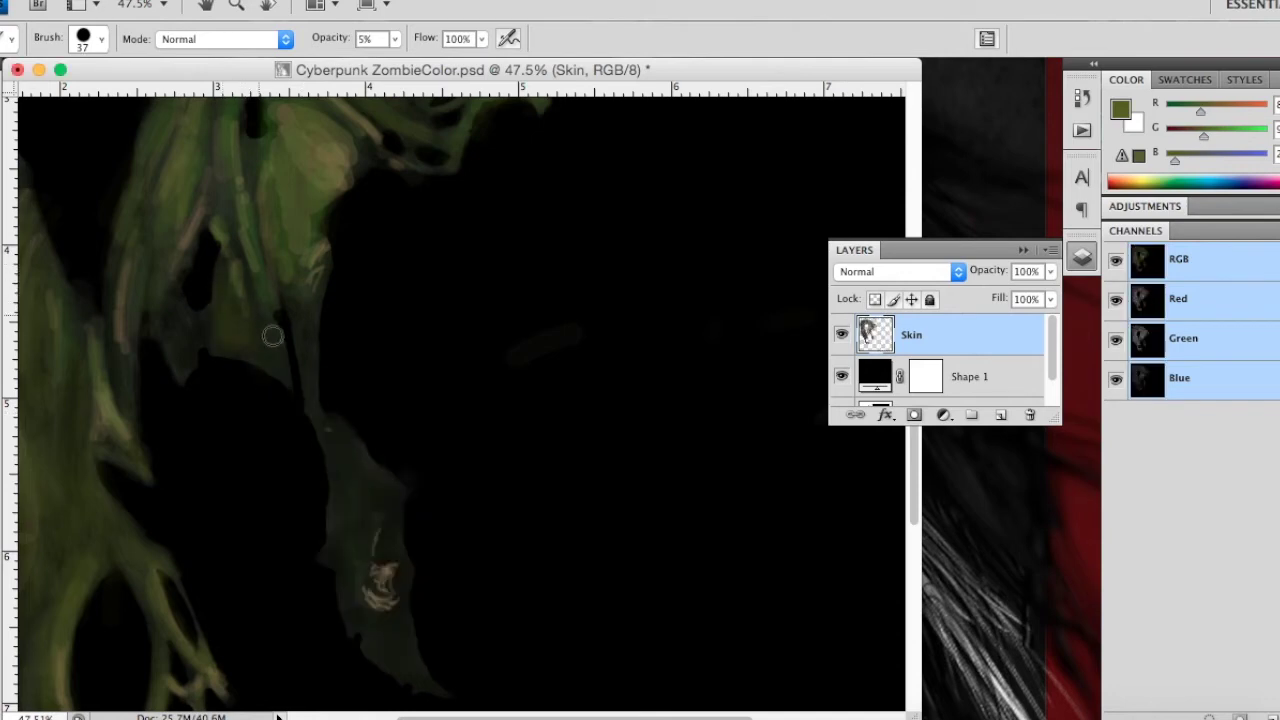
{"action": "left_click_drag", "start_coordinate": [163, 289], "coordinate": [180, 320]}
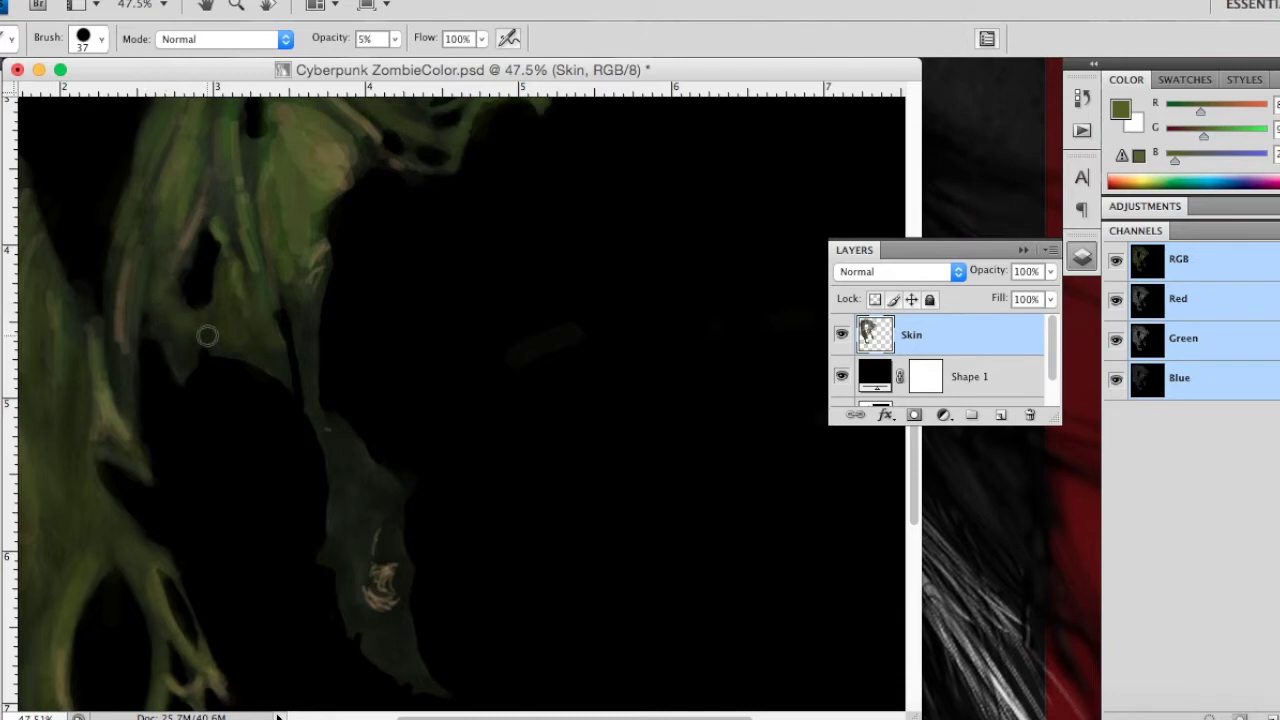
{"action": "left_click", "coordinate": [841, 378]}
{"action": "mouse_move", "coordinate": [298, 312]}
{"action": "left_mouse_down"}
{"action": "mouse_move", "coordinate": [306, 350]}
{"action": "mouse_move", "coordinate": [320, 266]}
{"action": "mouse_move", "coordinate": [306, 356]}
{"action": "mouse_move", "coordinate": [309, 337]}
{"action": "mouse_move", "coordinate": [385, 548]}
{"action": "mouse_move", "coordinate": [393, 498]}
{"action": "left_mouse_up"}
{"action": "left_click", "coordinate": [841, 376]}
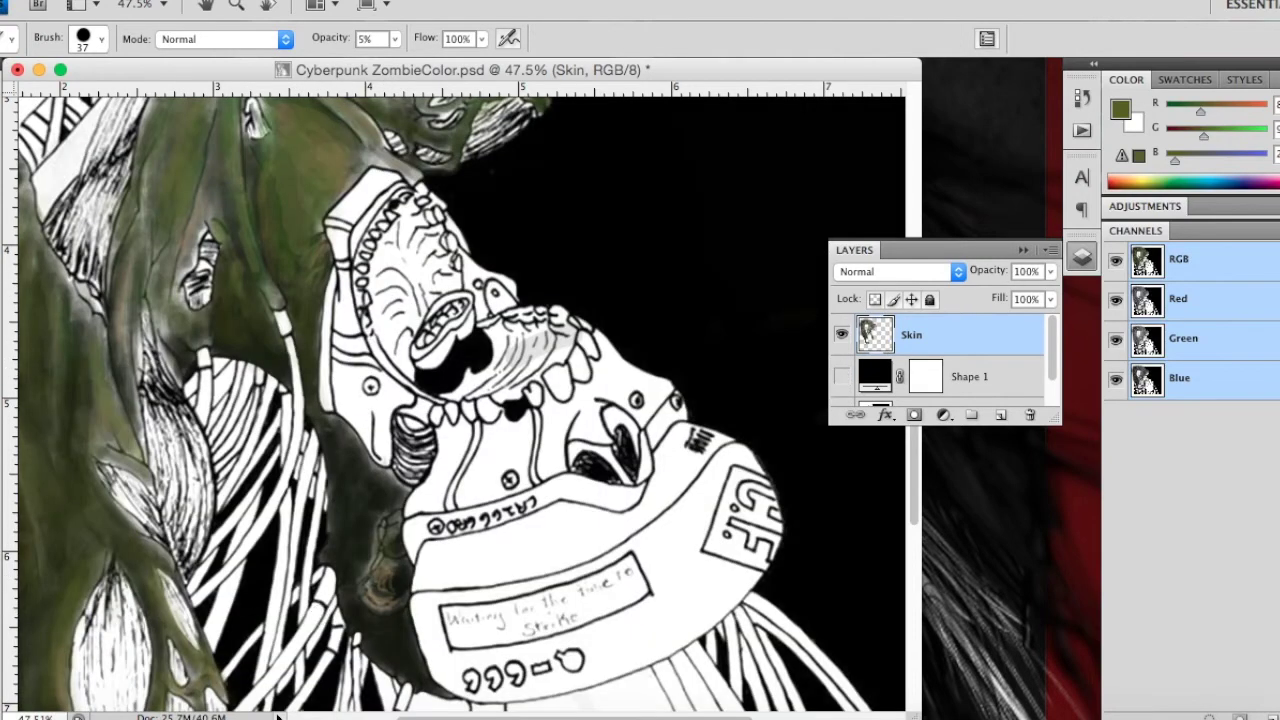
Step: At 100% zoom, glaze olive over the dark patch around the eye with a 23 px brush
{"action": "key", "text": "z"}
{"action": "left_click_drag", "start_coordinate": [450, 500], "coordinate": [520, 500]}
{"action": "left_click", "coordinate": [443, 227]}
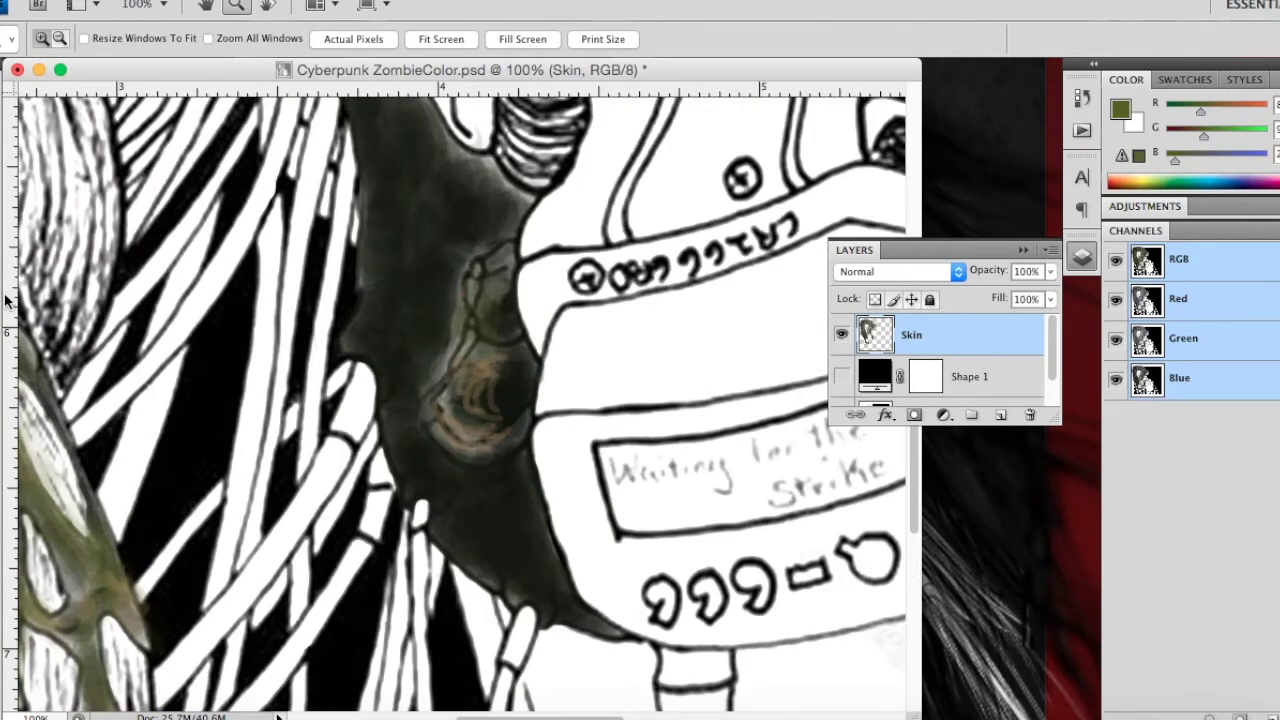
{"action": "key", "text": "b"}
{"action": "right_click", "coordinate": [476, 428]}
{"action": "left_click_drag", "start_coordinate": [527, 476], "coordinate": [523, 482]}
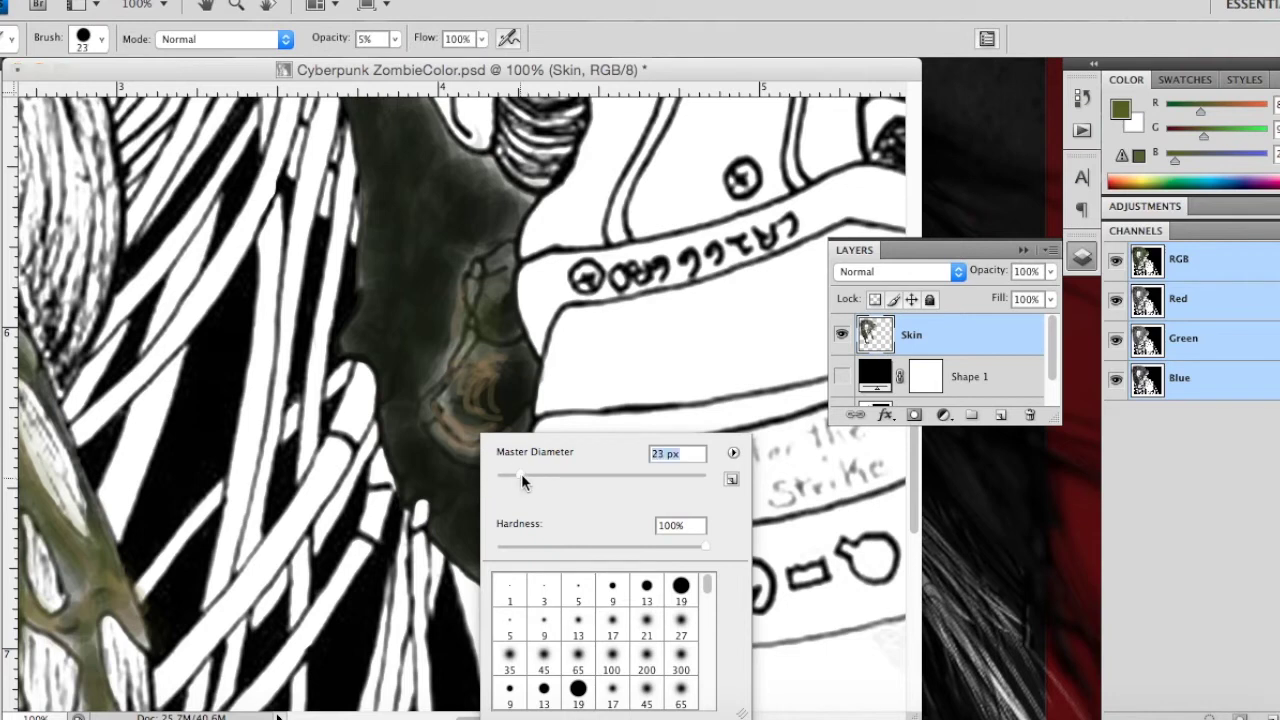
{"action": "left_click", "coordinate": [476, 411]}
{"action": "left_click_drag", "start_coordinate": [437, 430], "coordinate": [460, 441]}
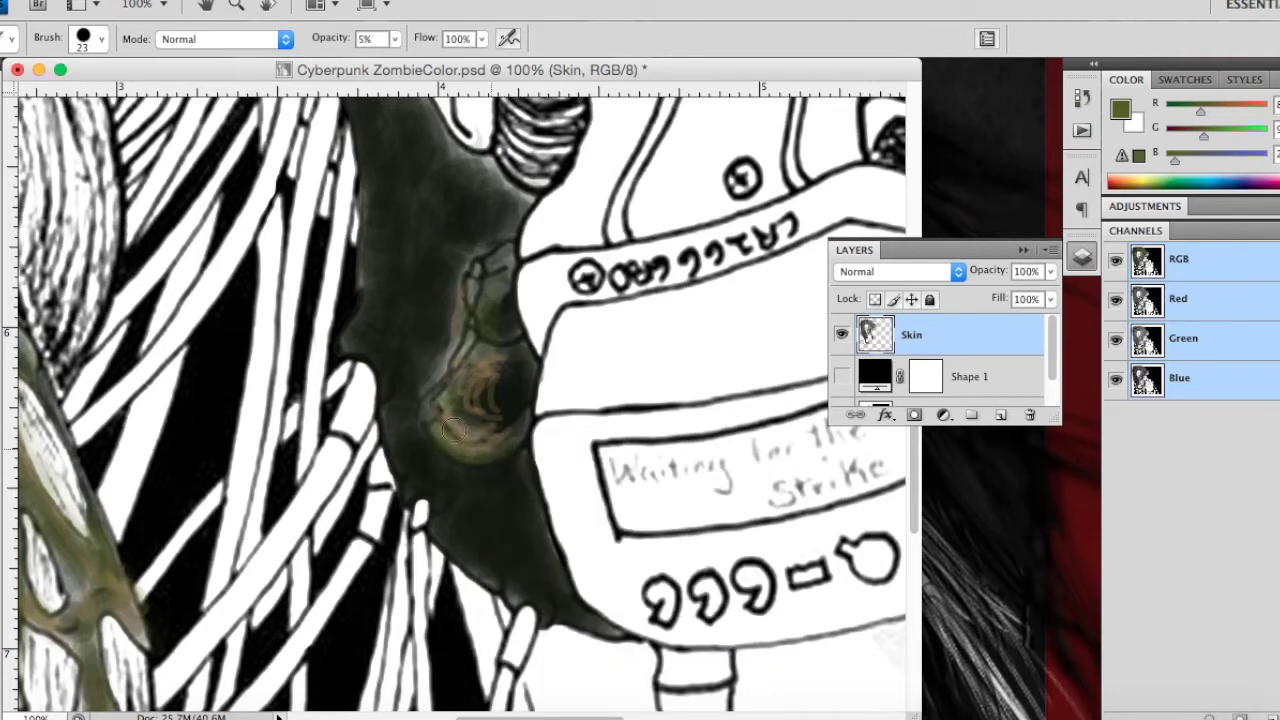
{"action": "left_click_drag", "start_coordinate": [472, 375], "coordinate": [484, 360]}
{"action": "left_click_drag", "start_coordinate": [488, 411], "coordinate": [508, 402]}
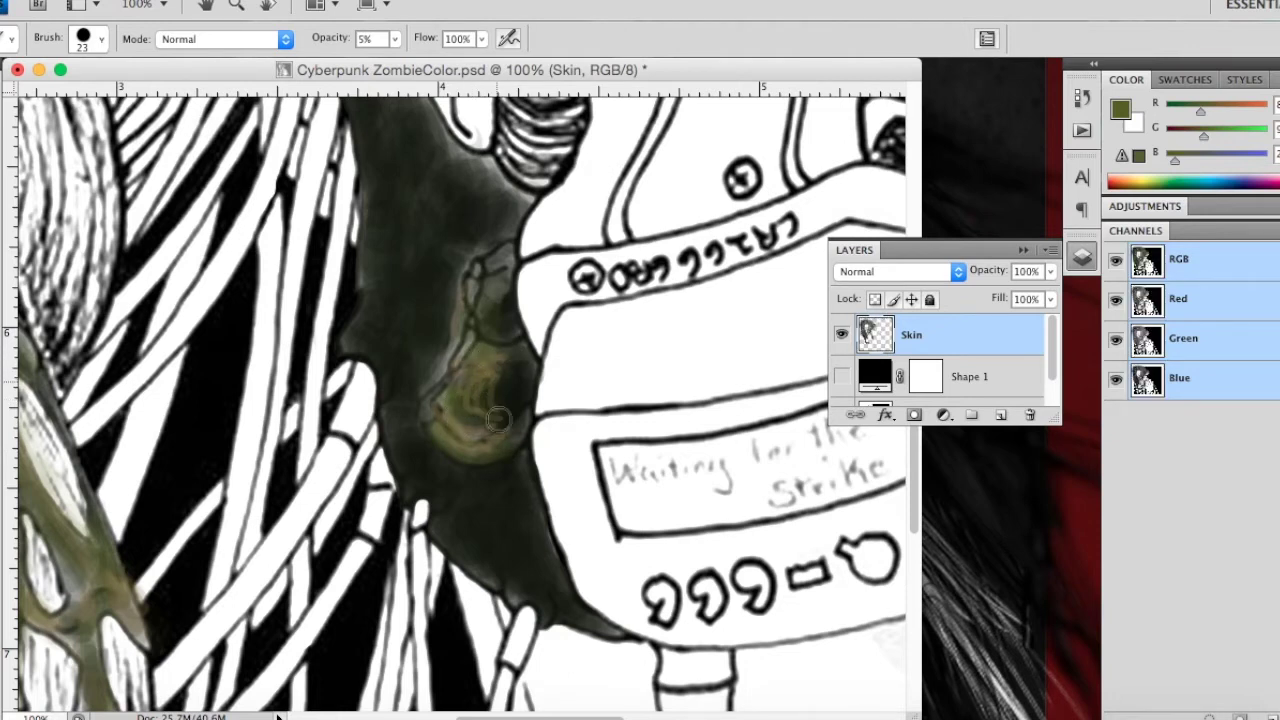
{"action": "left_click", "coordinate": [842, 377]}
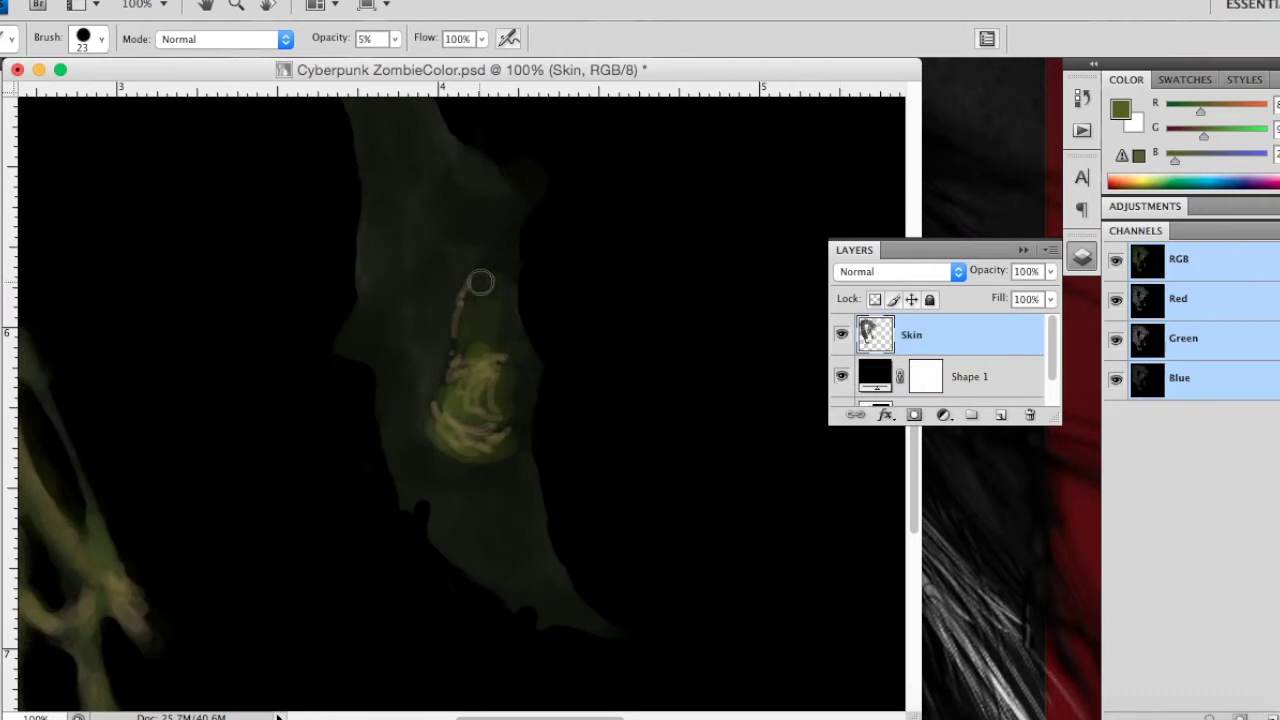
Step: Choose pure black as the second colour and alternate faint olive and black strokes around the eye
{"action": "mouse_move", "coordinate": [494, 281]}
{"action": "left_mouse_down"}
{"action": "mouse_move", "coordinate": [473, 302]}
{"action": "mouse_move", "coordinate": [476, 354]}
{"action": "left_mouse_up"}
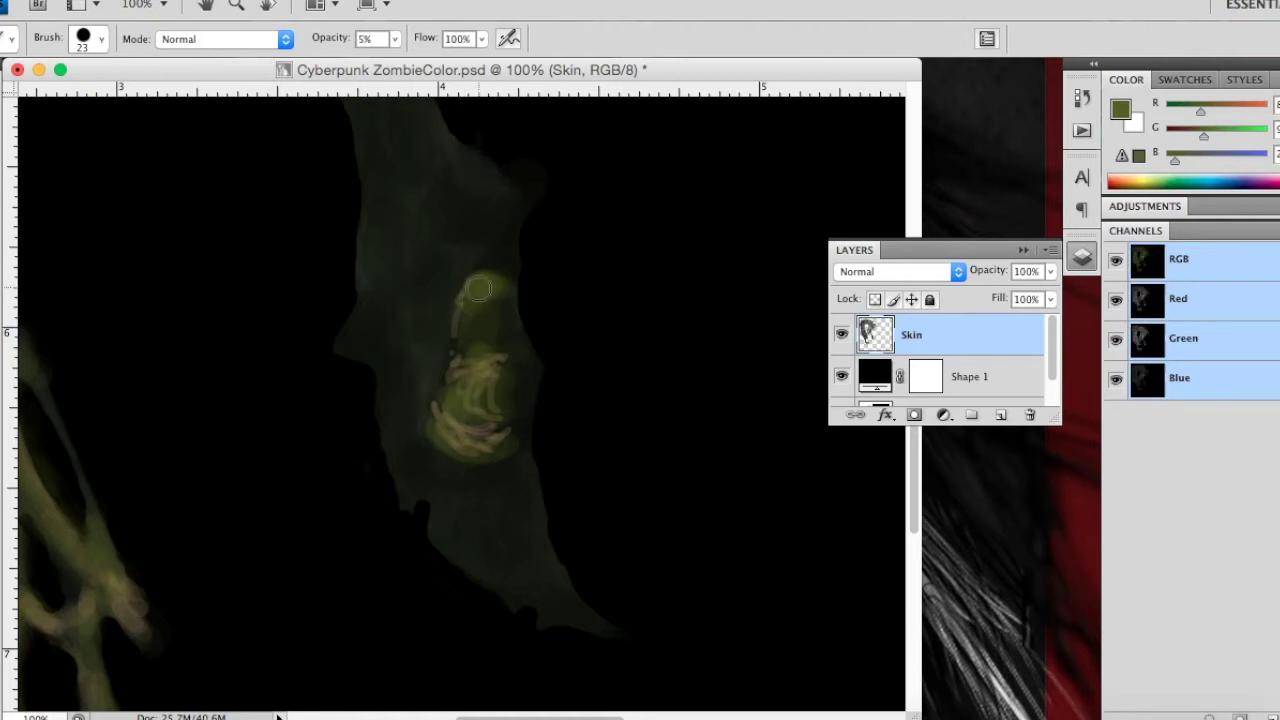
{"action": "key", "text": "x"}
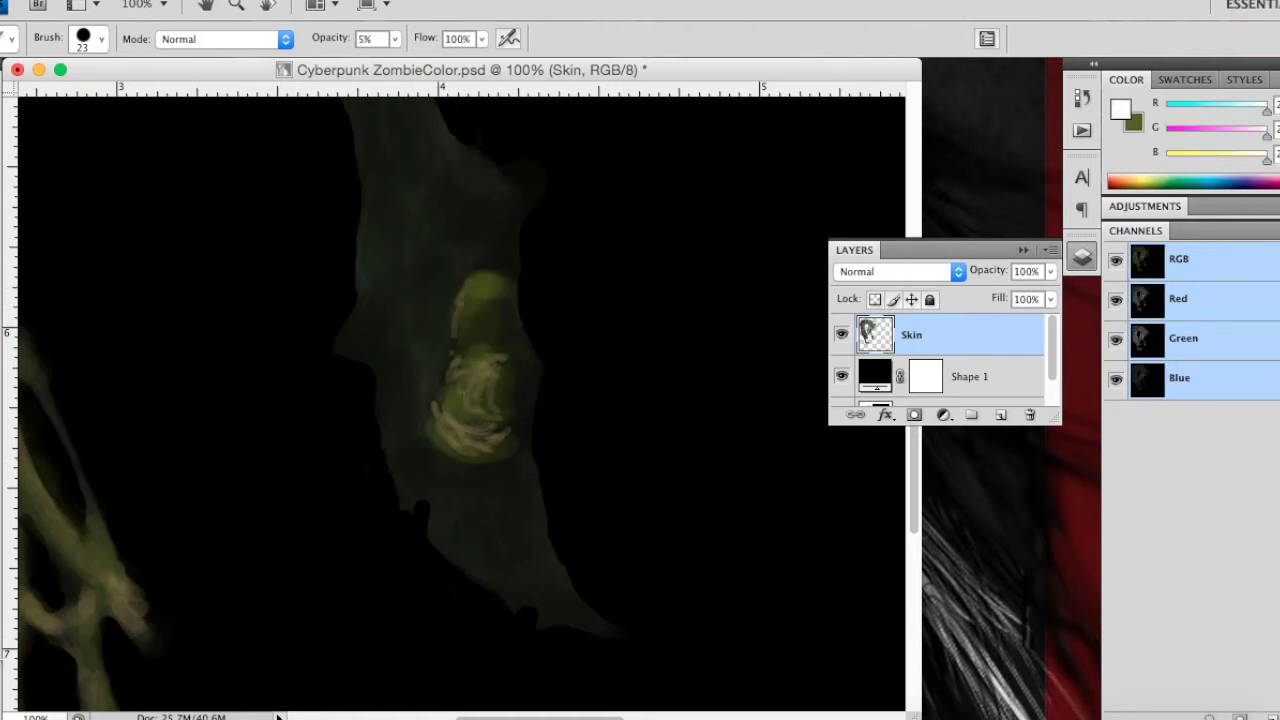
{"action": "left_click", "coordinate": [2, 470]}
{"action": "left_click", "coordinate": [220, 505]}
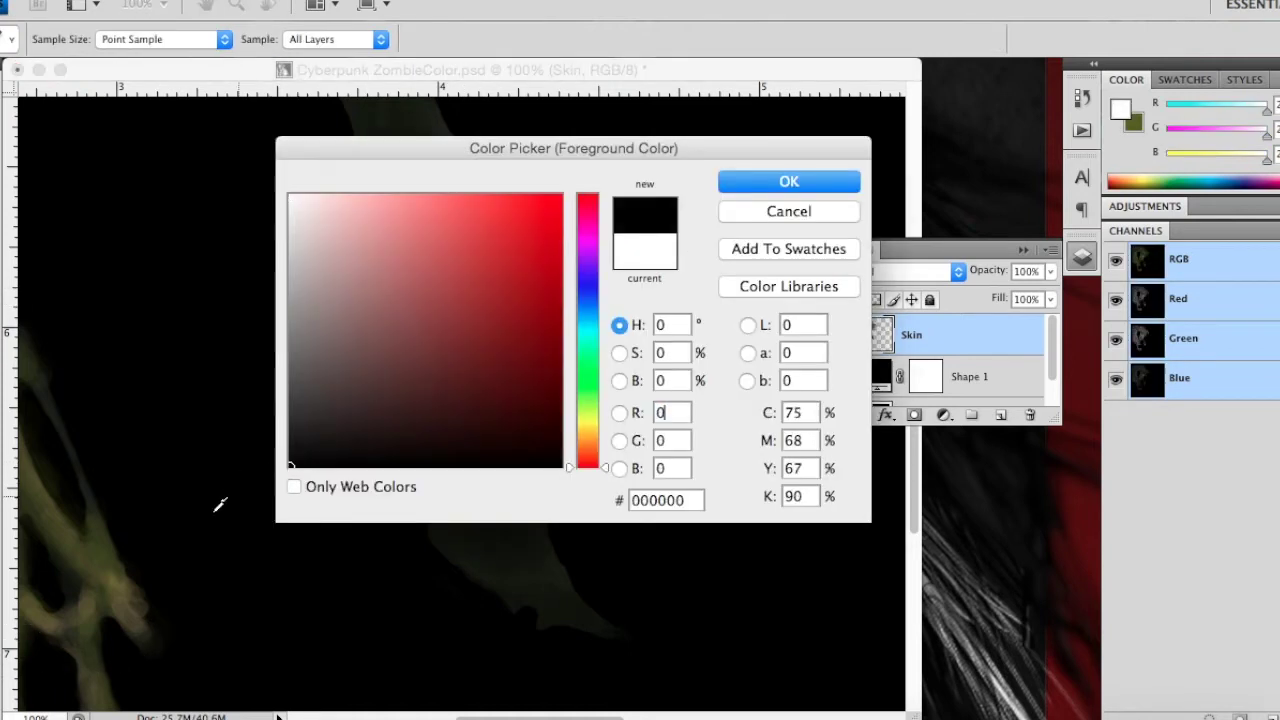
{"action": "left_click", "coordinate": [758, 186]}
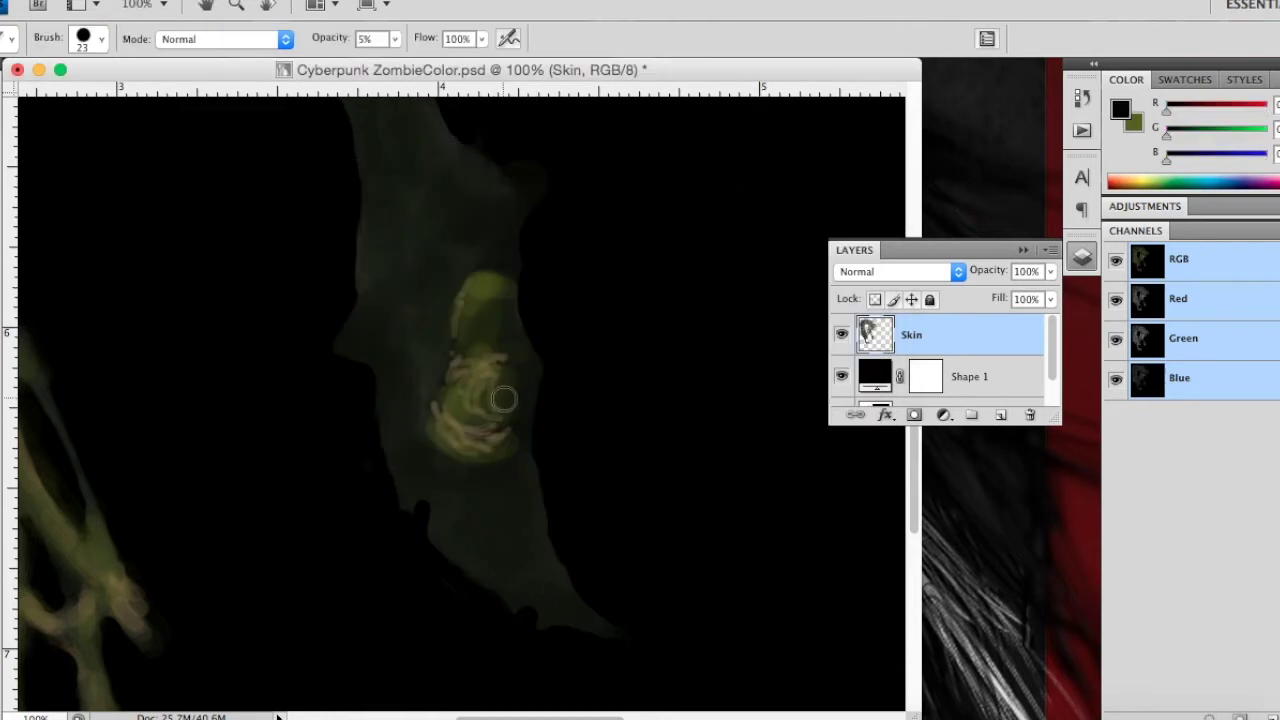
{"action": "mouse_move", "coordinate": [516, 407]}
{"action": "left_mouse_down"}
{"action": "mouse_move", "coordinate": [475, 429]}
{"action": "mouse_move", "coordinate": [470, 400]}
{"action": "left_mouse_up"}
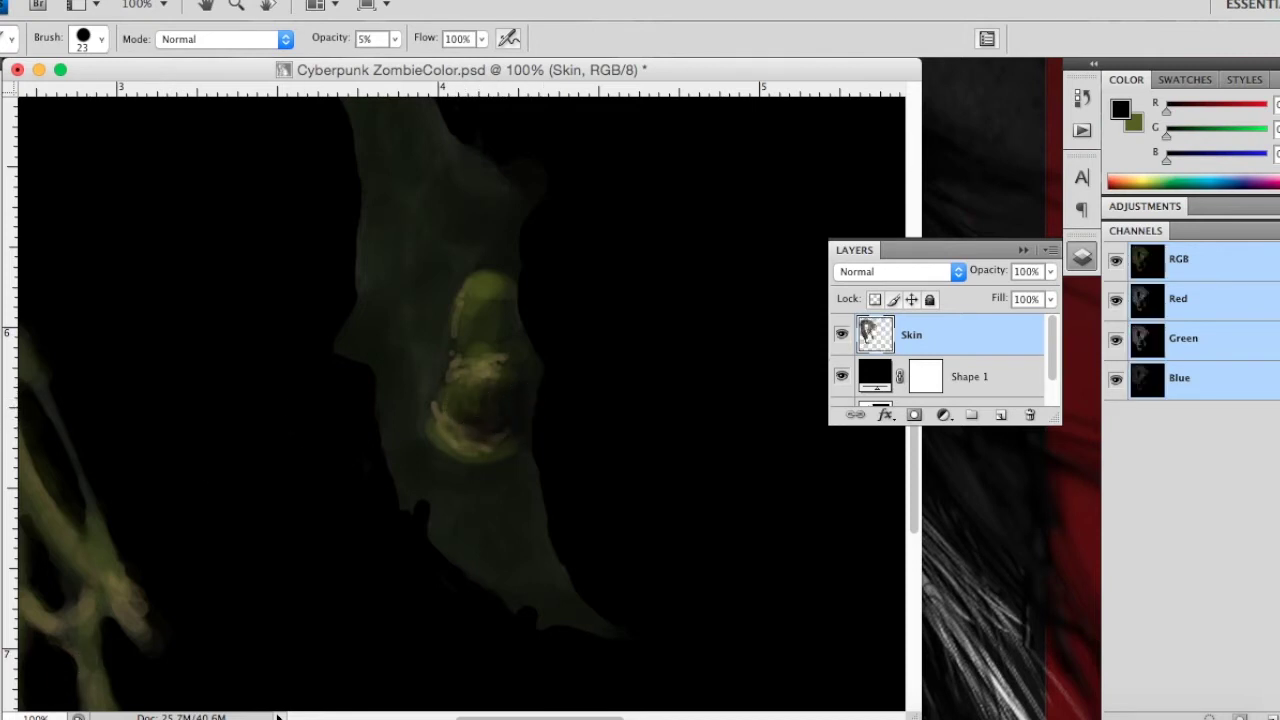
{"action": "key", "text": "x"}
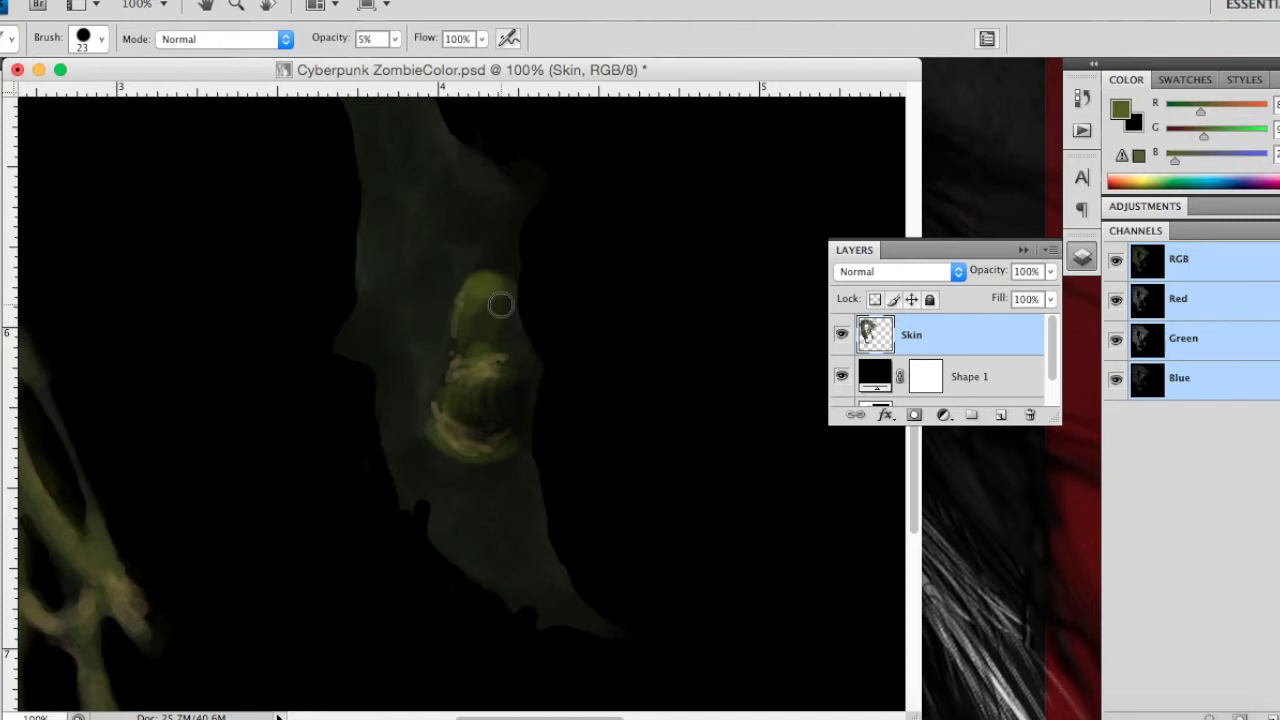
{"action": "left_click_drag", "start_coordinate": [503, 291], "coordinate": [472, 300]}
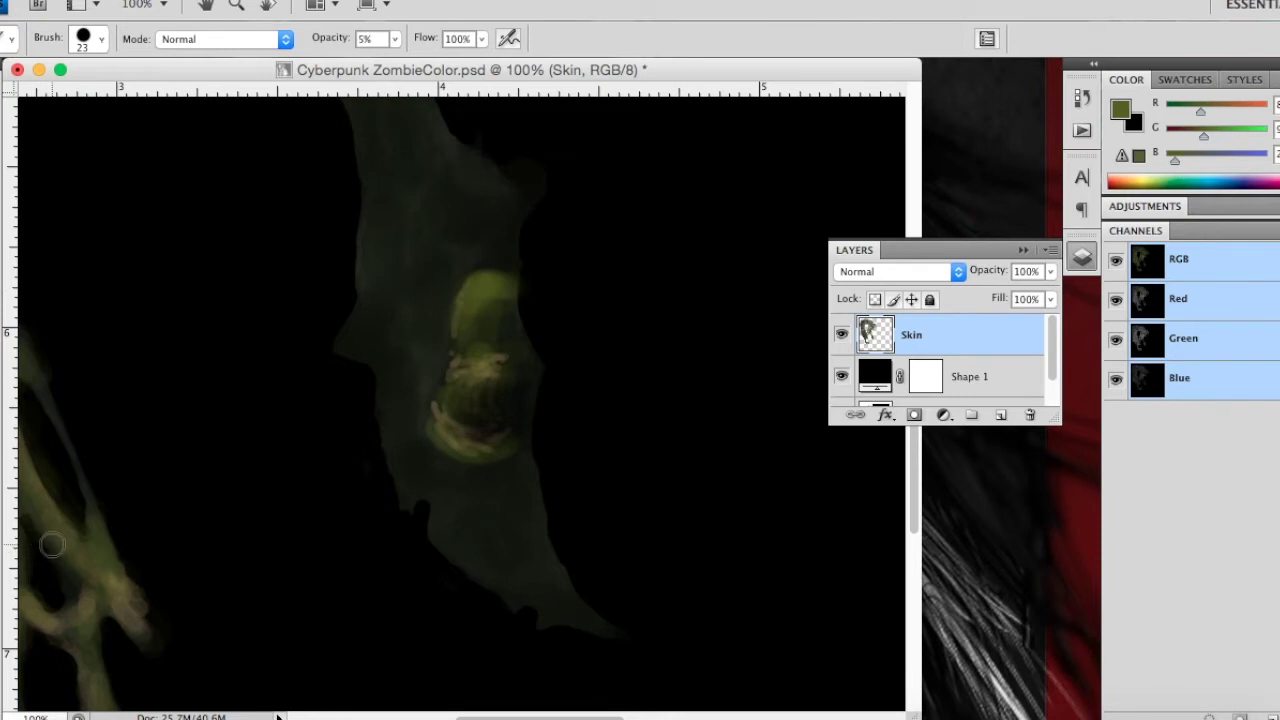
Step: Darken the skin above and below the eye with faint black strokes
{"action": "key", "text": "z"}
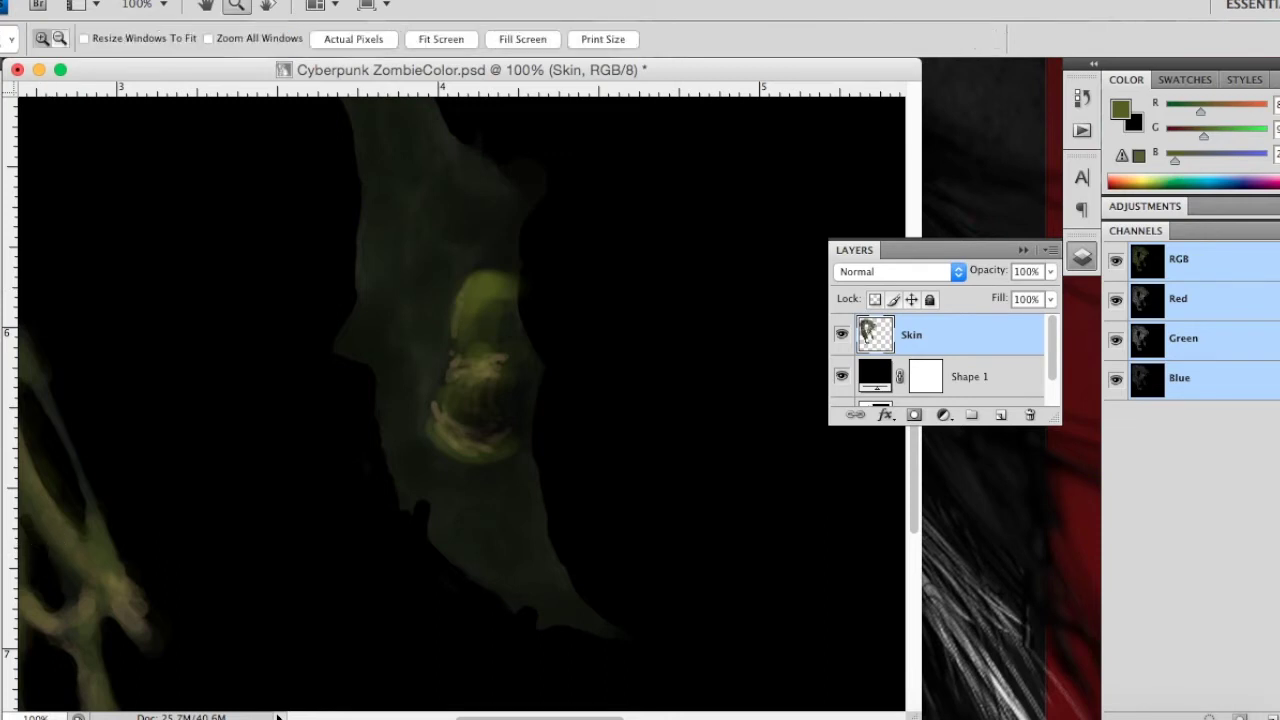
{"action": "key", "text": "x"}
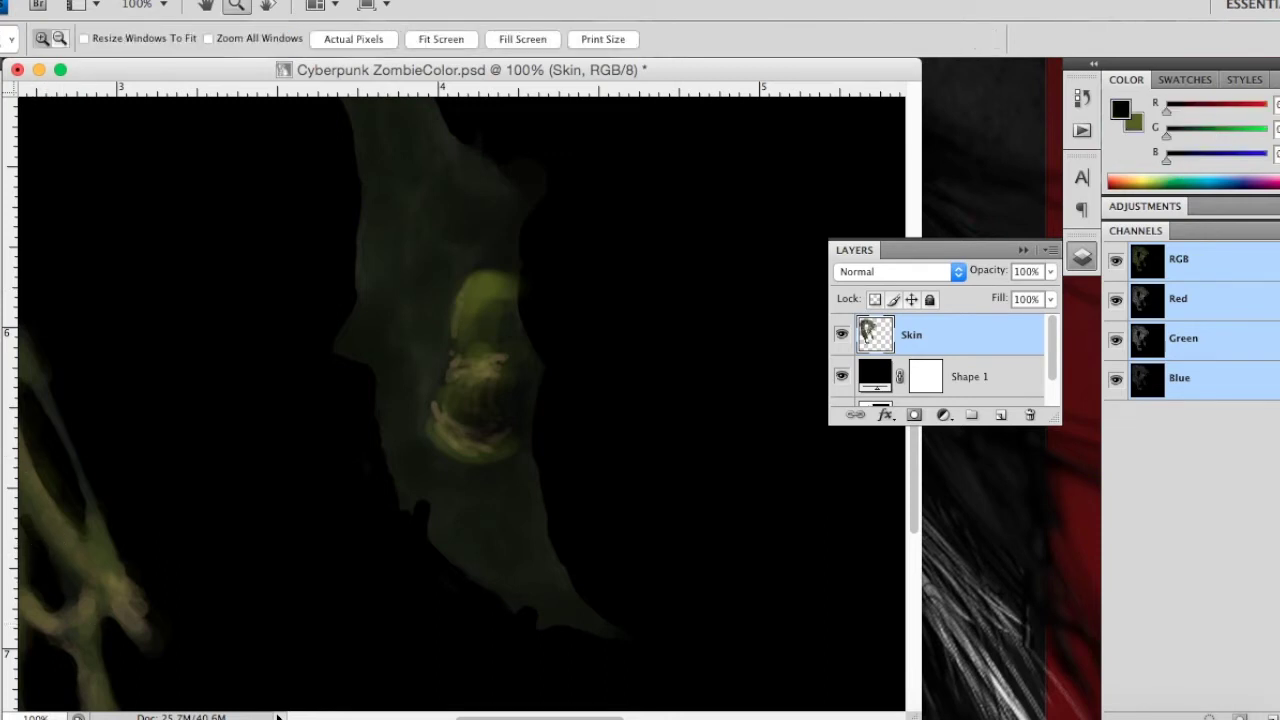
{"action": "key", "text": "b"}
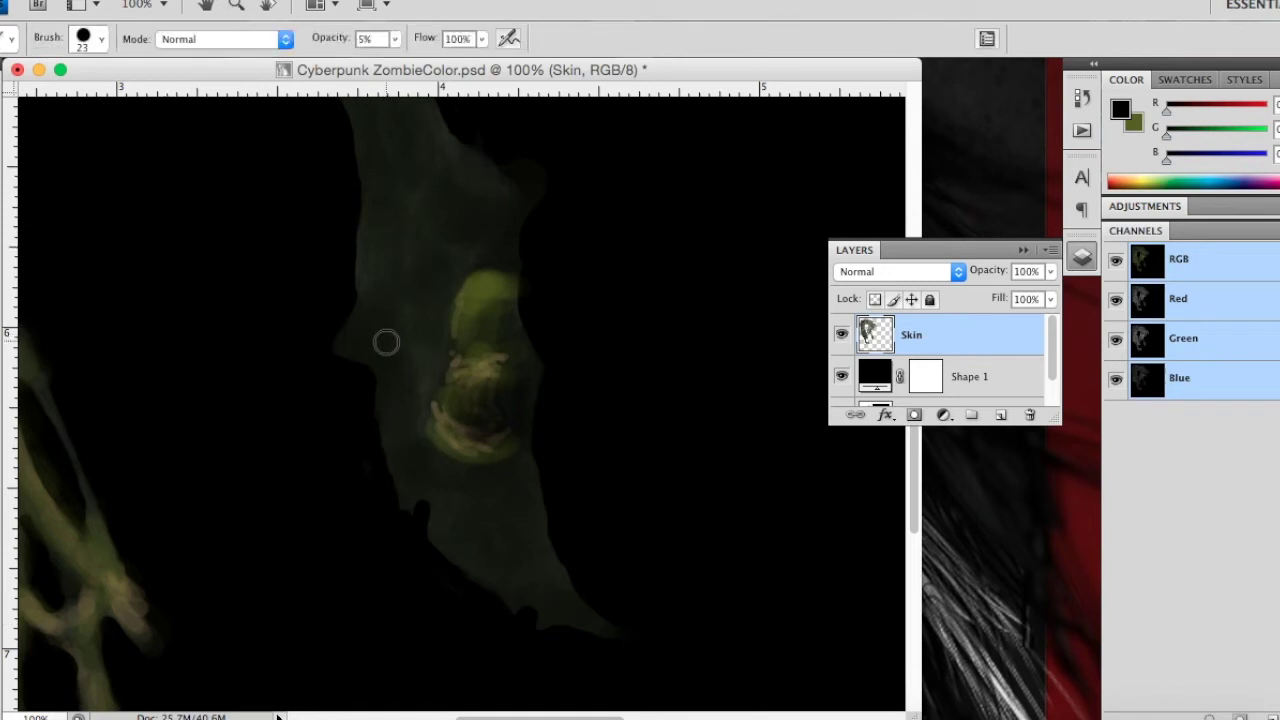
{"action": "left_click_drag", "start_coordinate": [511, 271], "coordinate": [491, 294]}
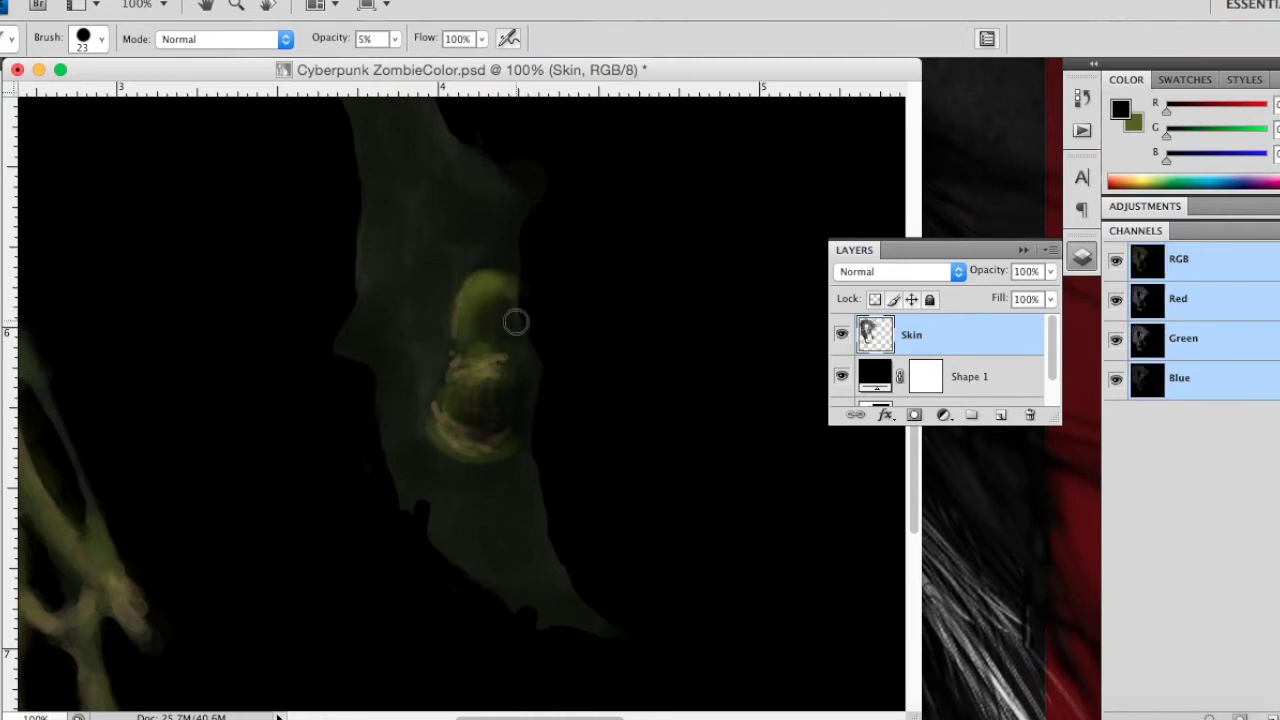
{"action": "left_click_drag", "start_coordinate": [473, 331], "coordinate": [490, 348]}
{"action": "mouse_move", "coordinate": [495, 372]}
{"action": "left_mouse_down"}
{"action": "mouse_move", "coordinate": [480, 378]}
{"action": "mouse_move", "coordinate": [470, 322]}
{"action": "left_mouse_up"}
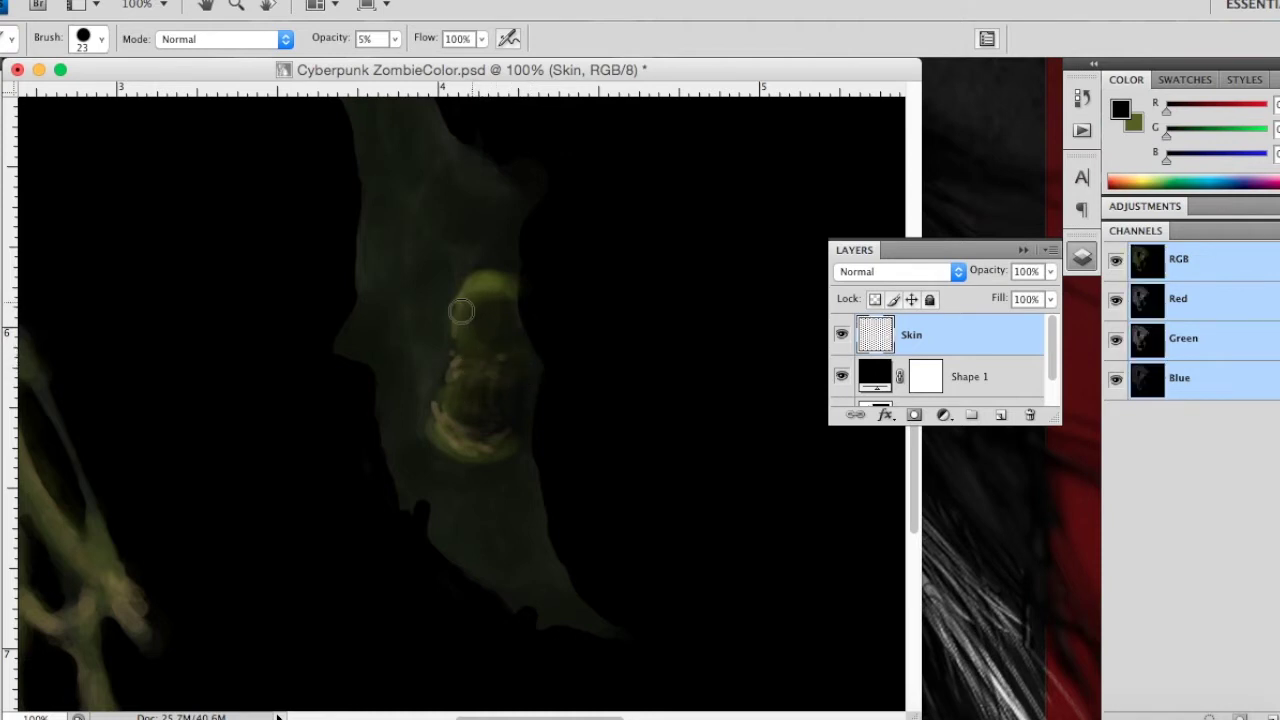
{"action": "mouse_move", "coordinate": [497, 380]}
{"action": "left_mouse_down"}
{"action": "mouse_move", "coordinate": [449, 409]}
{"action": "mouse_move", "coordinate": [466, 409]}
{"action": "mouse_move", "coordinate": [449, 400]}
{"action": "left_mouse_up"}
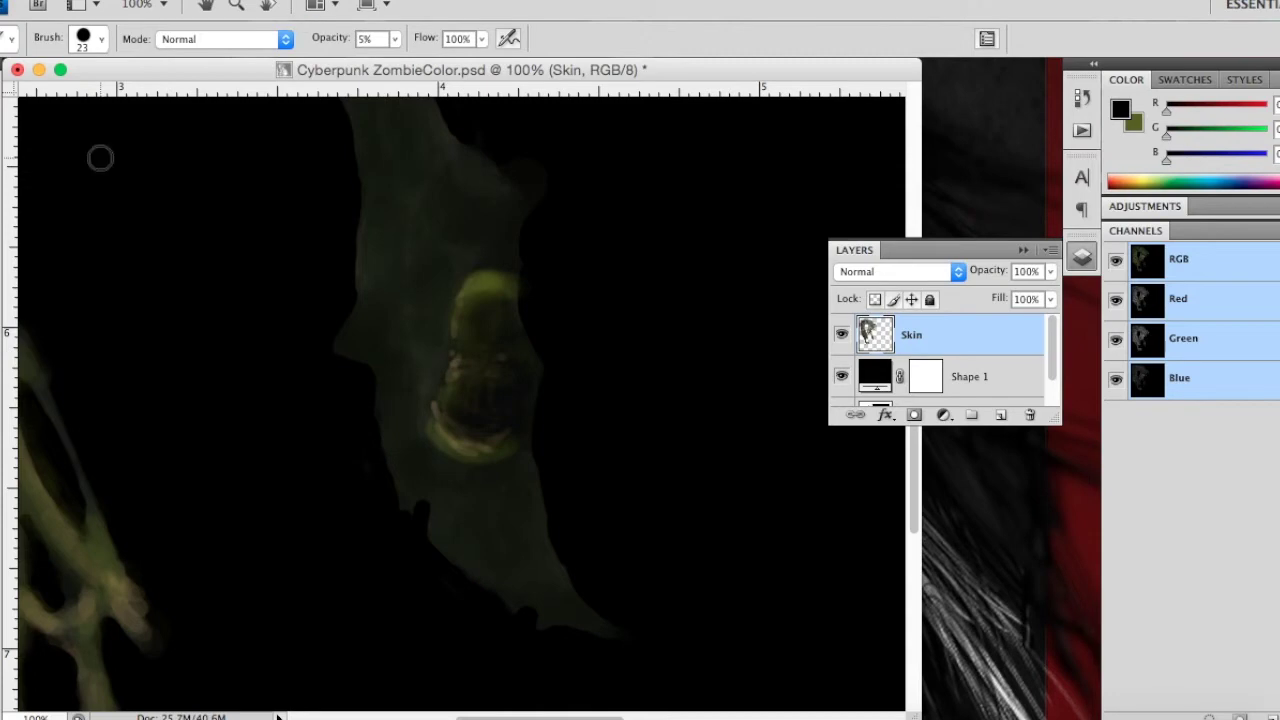
{"action": "left_click", "coordinate": [190, 0]}
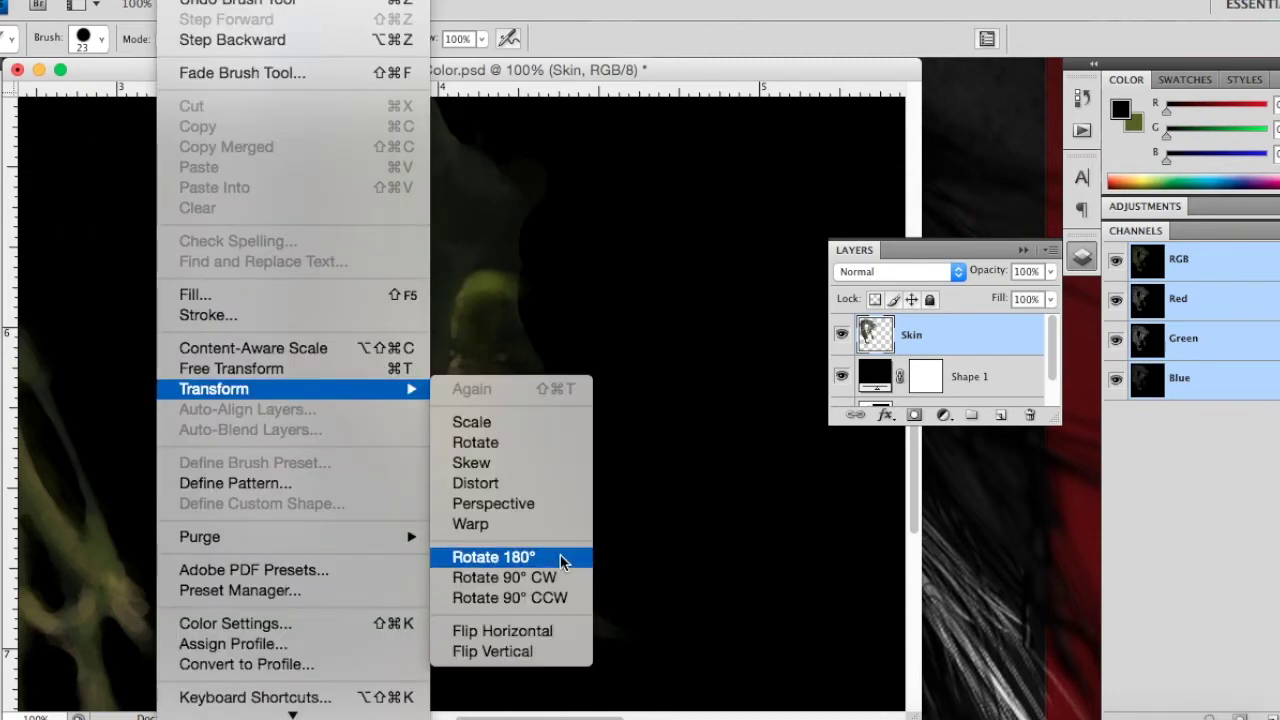
Step: Rotate the canvas view 180° and reposition it around the zombie's ear
{"action": "mouse_move", "coordinate": [214, 389]}
{"action": "left_click", "coordinate": [562, 556]}
{"action": "scroll", "coordinate": [277, 357], "scroll_direction": "up", "scroll_amount": 6}
{"action": "scroll", "coordinate": [277, 357], "scroll_direction": "left", "scroll_amount": 7}
{"action": "scroll", "coordinate": [277, 357], "scroll_direction": "up", "scroll_amount": 5}
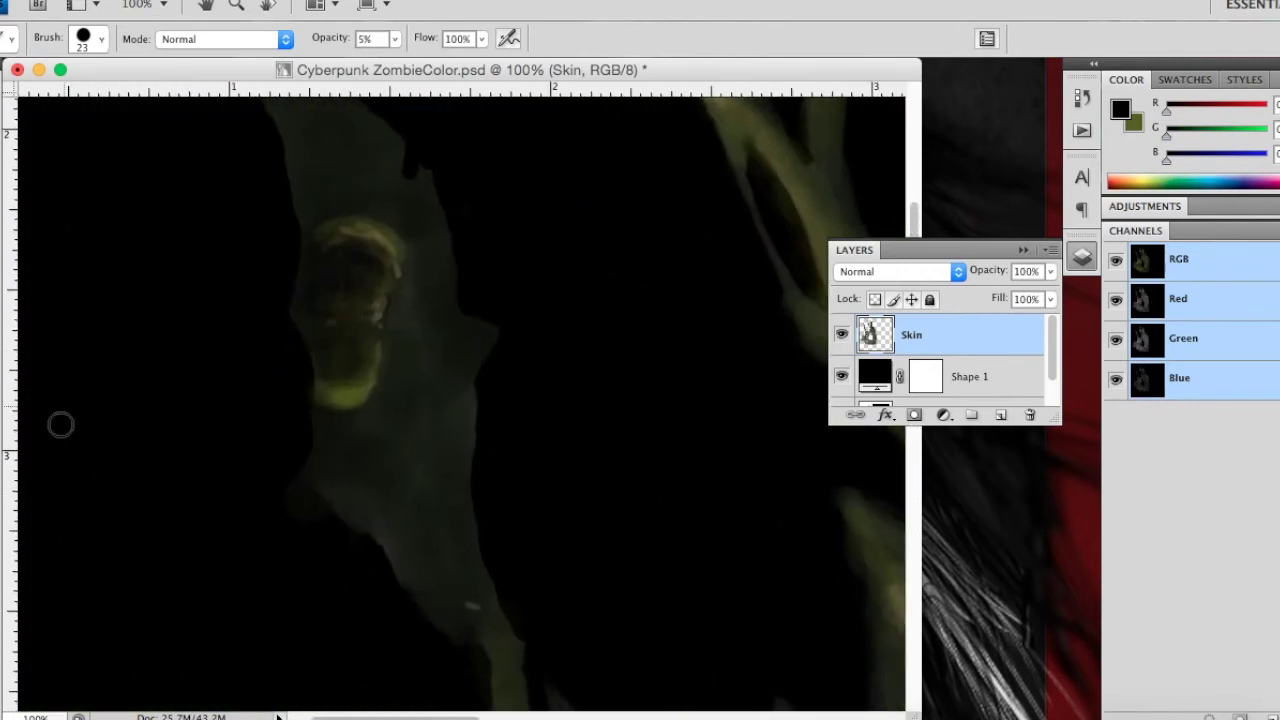
{"action": "key", "text": "z"}
{"action": "right_click", "coordinate": [229, 427]}
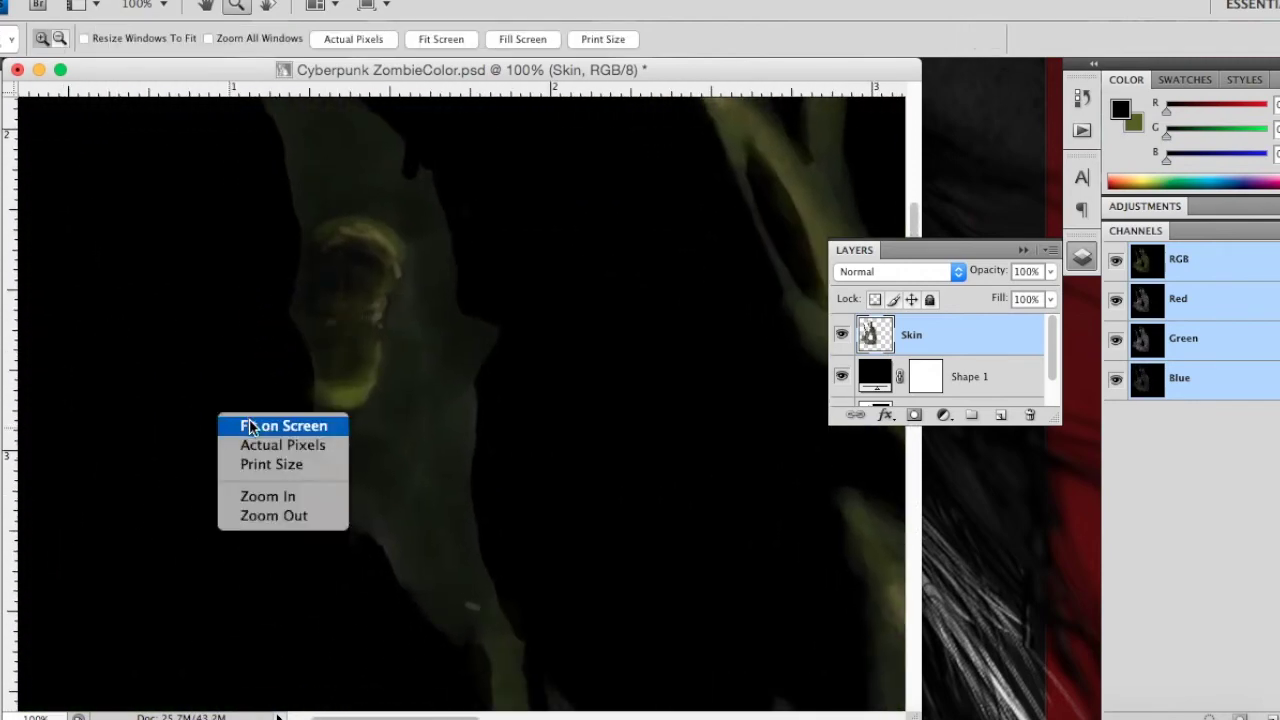
{"action": "left_click", "coordinate": [8, 315]}
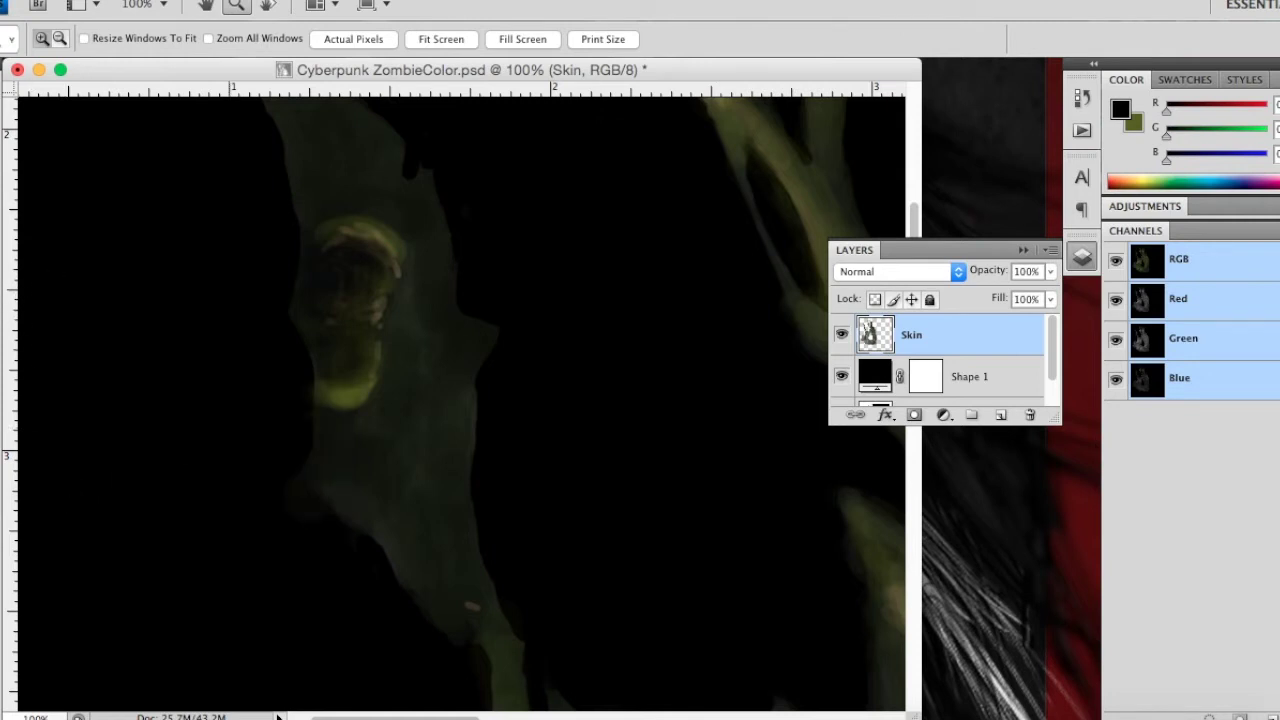
{"action": "key", "text": "b"}
Step: With a 14 px olive-green brush, paint faint highlights in the eye socket and ear
{"action": "right_click", "coordinate": [392, 278]}
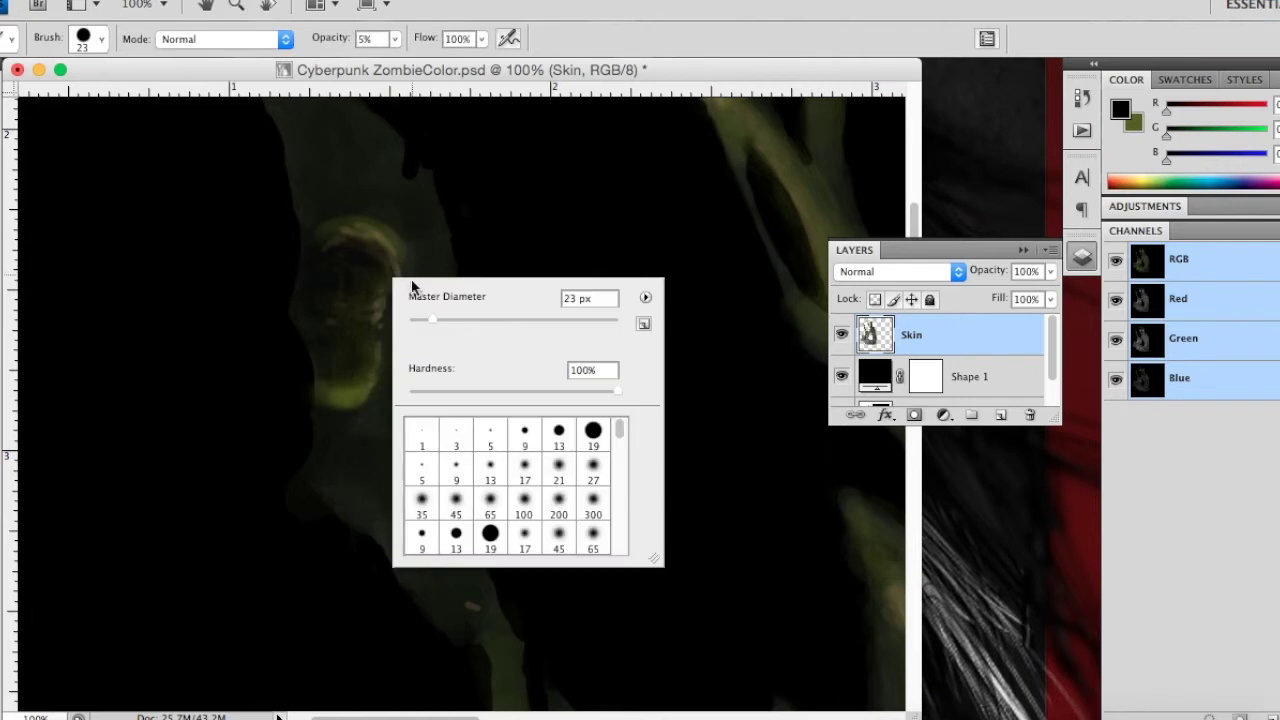
{"action": "left_click_drag", "start_coordinate": [432, 318], "coordinate": [425, 311]}
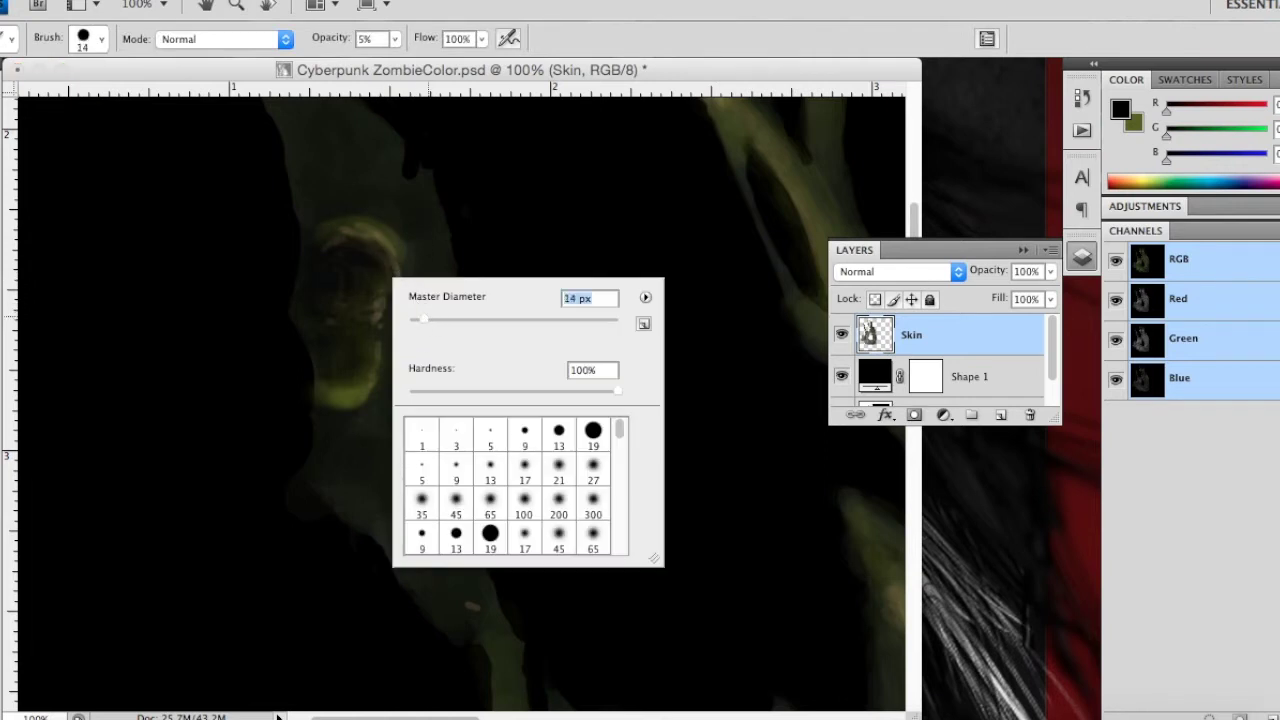
{"action": "key", "text": "Return"}
{"action": "key", "text": "x"}
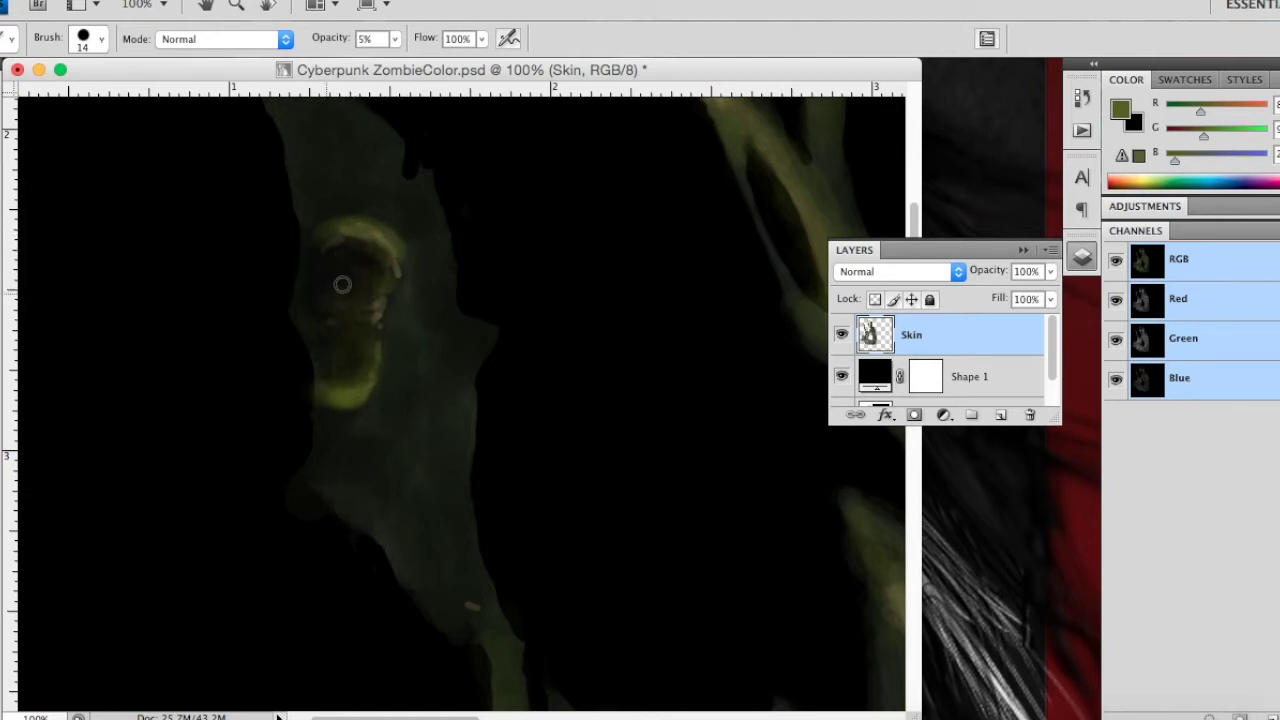
{"action": "left_click_drag", "start_coordinate": [354, 254], "coordinate": [355, 307]}
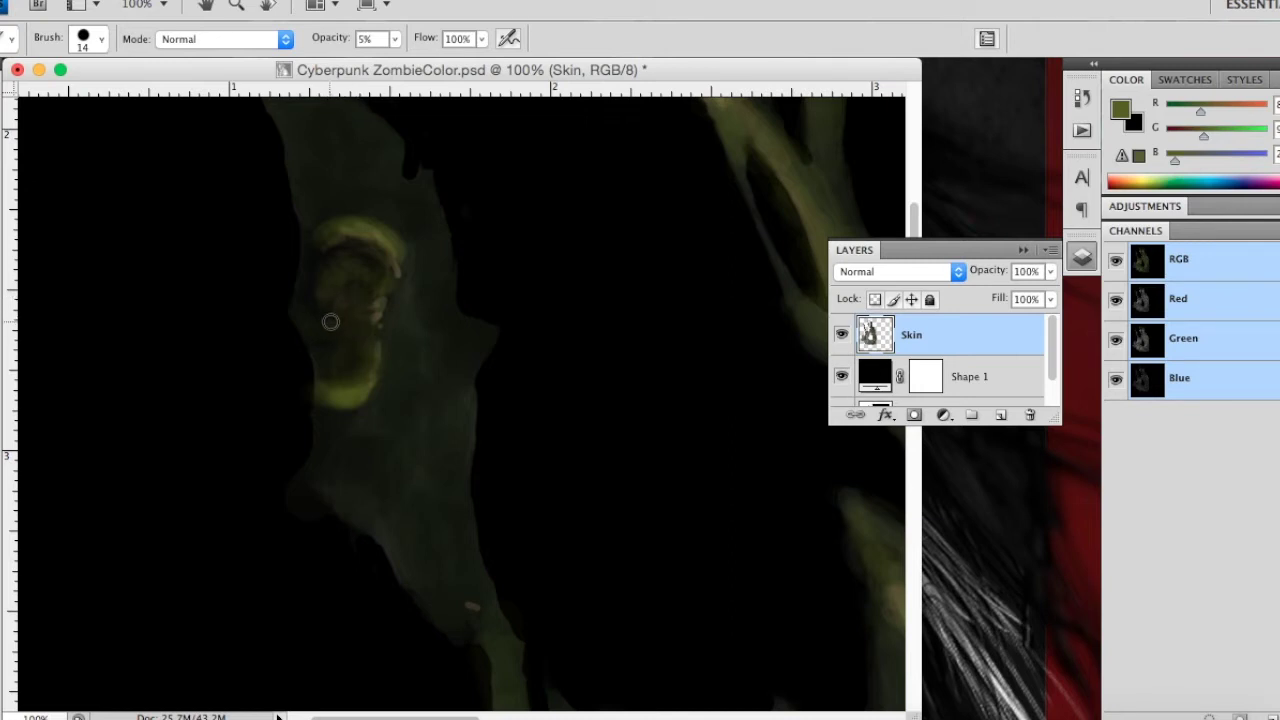
{"action": "mouse_move", "coordinate": [335, 307]}
{"action": "left_mouse_down"}
{"action": "mouse_move", "coordinate": [343, 289]}
{"action": "mouse_move", "coordinate": [334, 317]}
{"action": "mouse_move", "coordinate": [331, 280]}
{"action": "mouse_move", "coordinate": [322, 293]}
{"action": "left_mouse_up"}
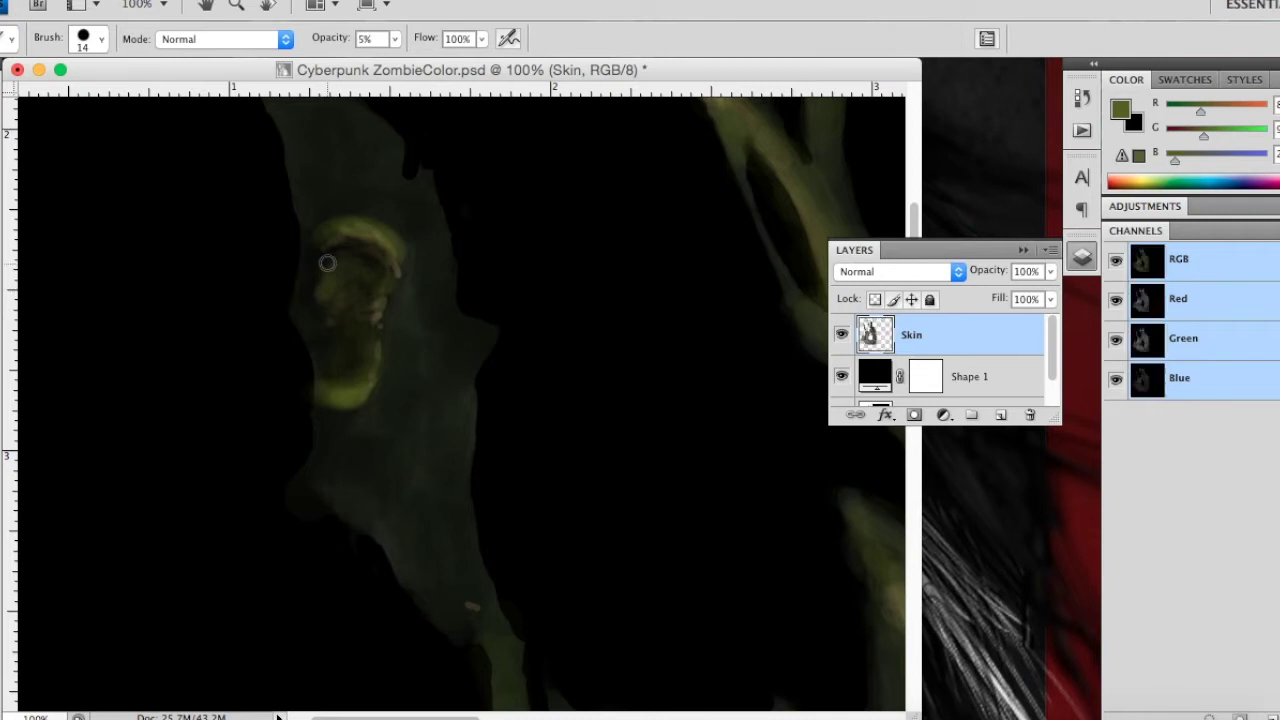
{"action": "left_click_drag", "start_coordinate": [349, 261], "coordinate": [353, 276]}
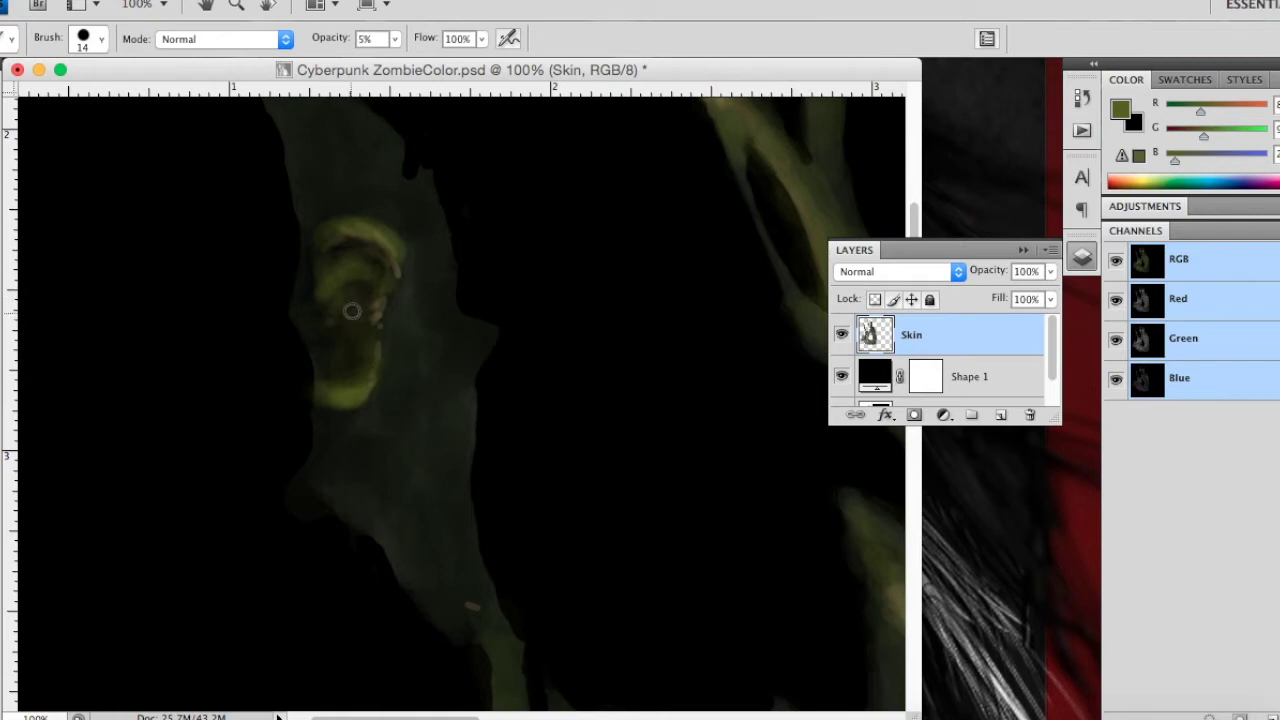
{"action": "left_click_drag", "start_coordinate": [326, 320], "coordinate": [316, 333]}
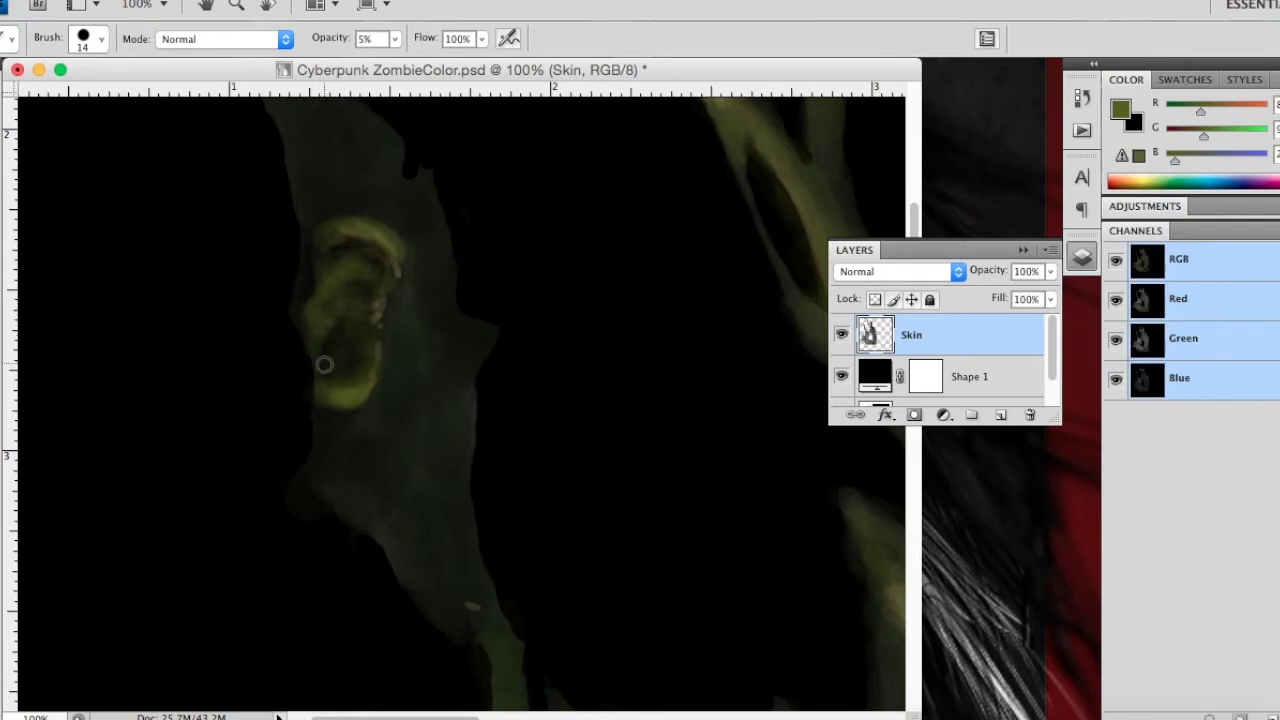
{"action": "left_click_drag", "start_coordinate": [328, 368], "coordinate": [337, 363]}
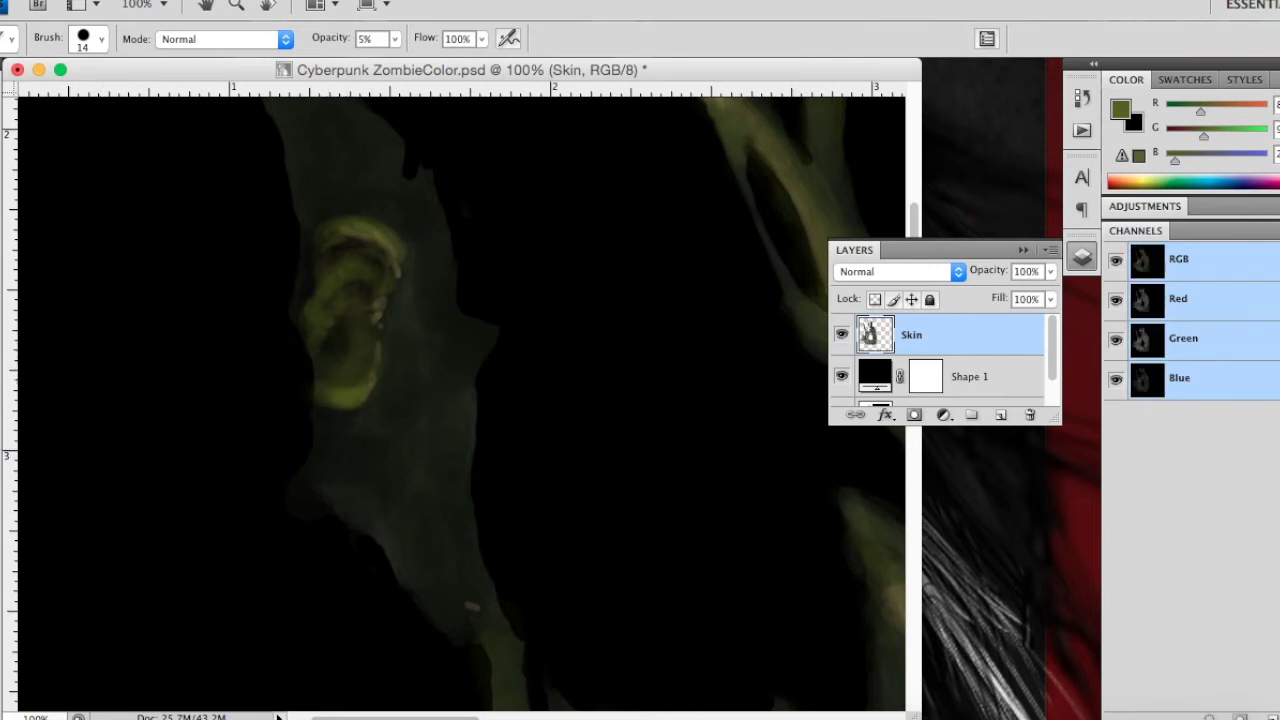
Step: Deepen the ear's shadows and lower edge with faint black strokes
{"action": "key", "text": "x"}
{"action": "left_click_drag", "start_coordinate": [342, 341], "coordinate": [329, 363]}
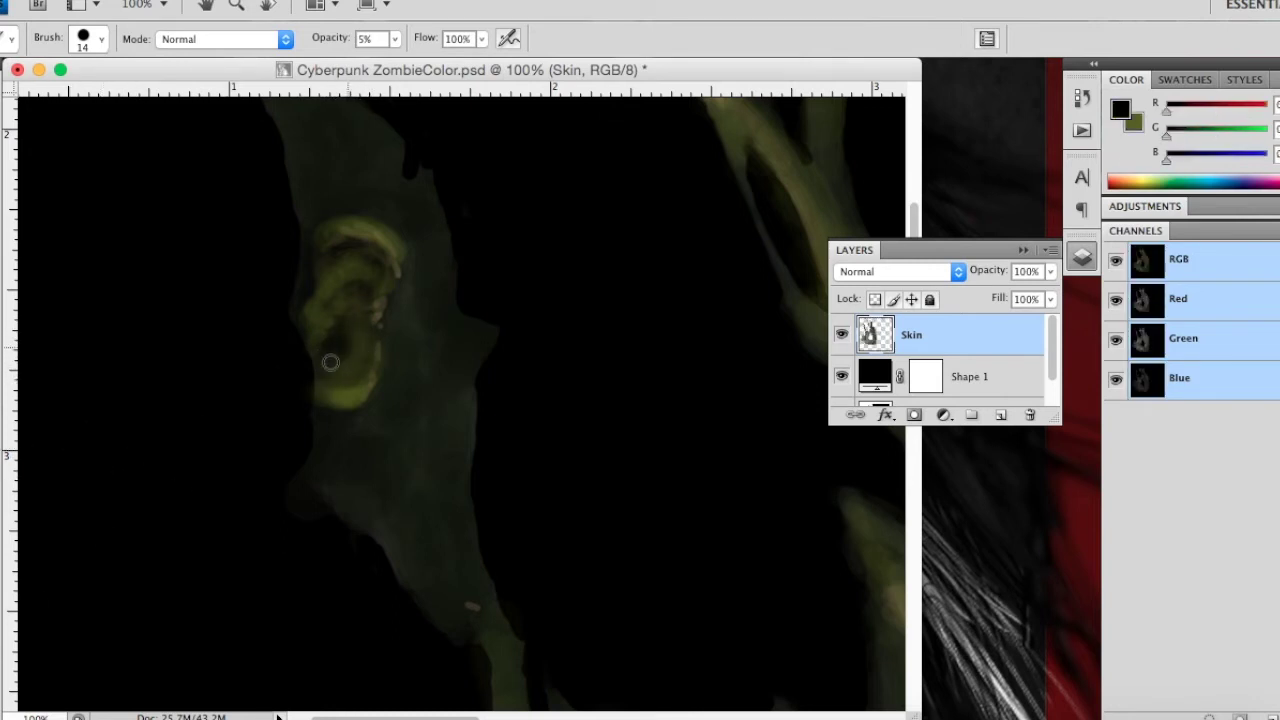
{"action": "left_click_drag", "start_coordinate": [348, 250], "coordinate": [329, 320]}
{"action": "mouse_move", "coordinate": [316, 245]}
{"action": "left_mouse_down"}
{"action": "mouse_move", "coordinate": [314, 366]}
{"action": "mouse_move", "coordinate": [276, 271]}
{"action": "left_mouse_up"}
Step: Adjust the olive painting colour to a slightly greener hue at brightness 50
{"action": "key", "text": "x"}
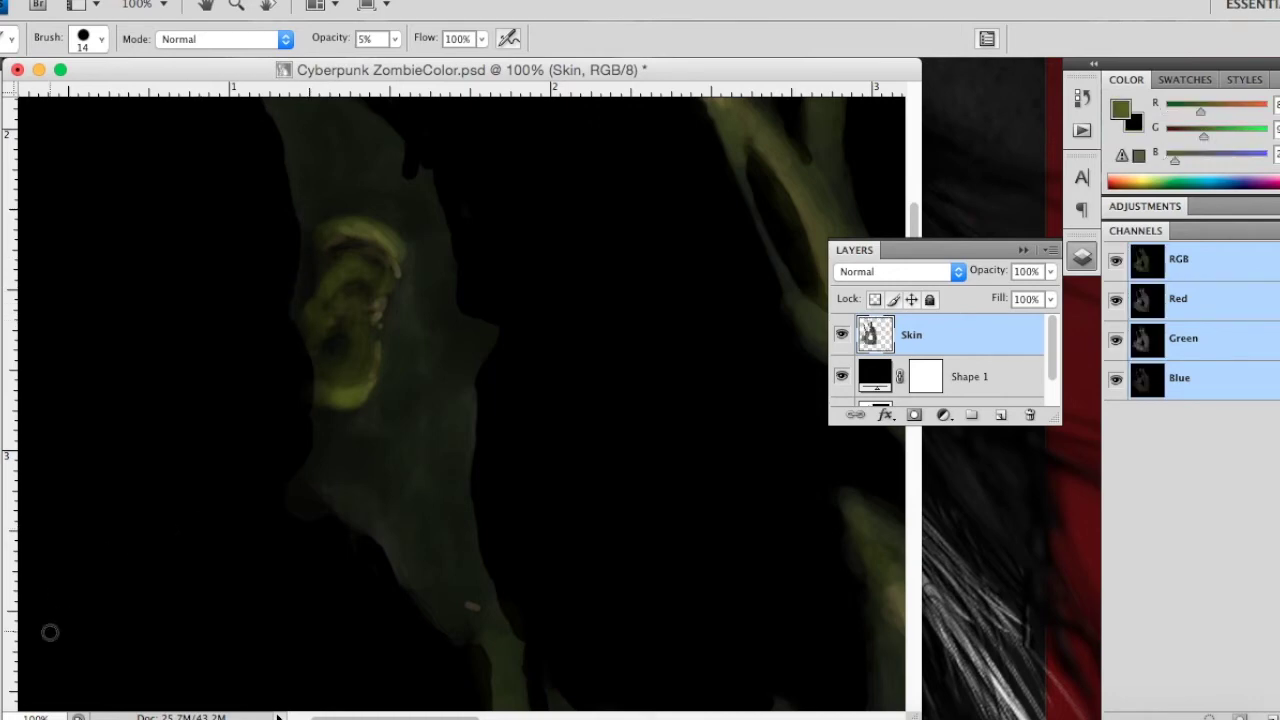
{"action": "left_click", "coordinate": [10, 635]}
{"action": "left_click_drag", "start_coordinate": [568, 414], "coordinate": [585, 411]}
{"action": "left_click_drag", "start_coordinate": [504, 318], "coordinate": [497, 331]}
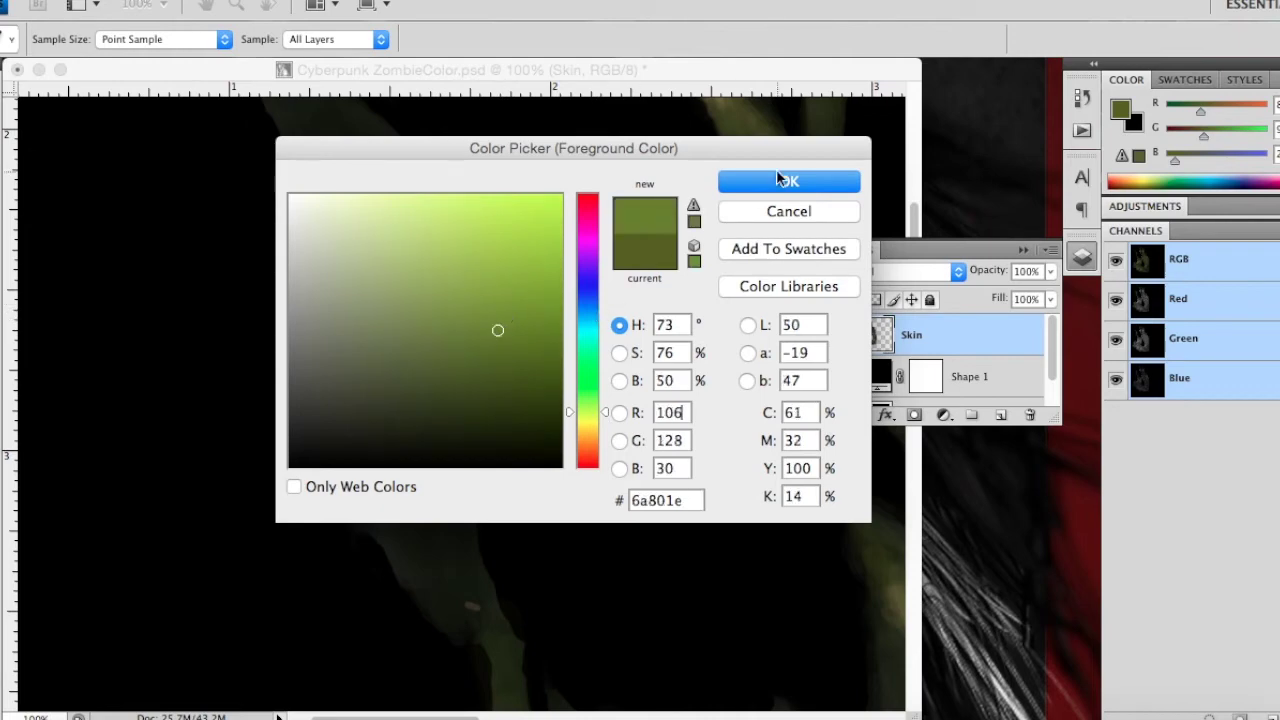
{"action": "left_click", "coordinate": [781, 180]}
Step: With an 11 px brush, brighten the ear rim with faint green strokes
{"action": "right_click", "coordinate": [702, 224]}
{"action": "left_click_drag", "start_coordinate": [740, 292], "coordinate": [731, 291]}
{"action": "right_click", "coordinate": [468, 292]}
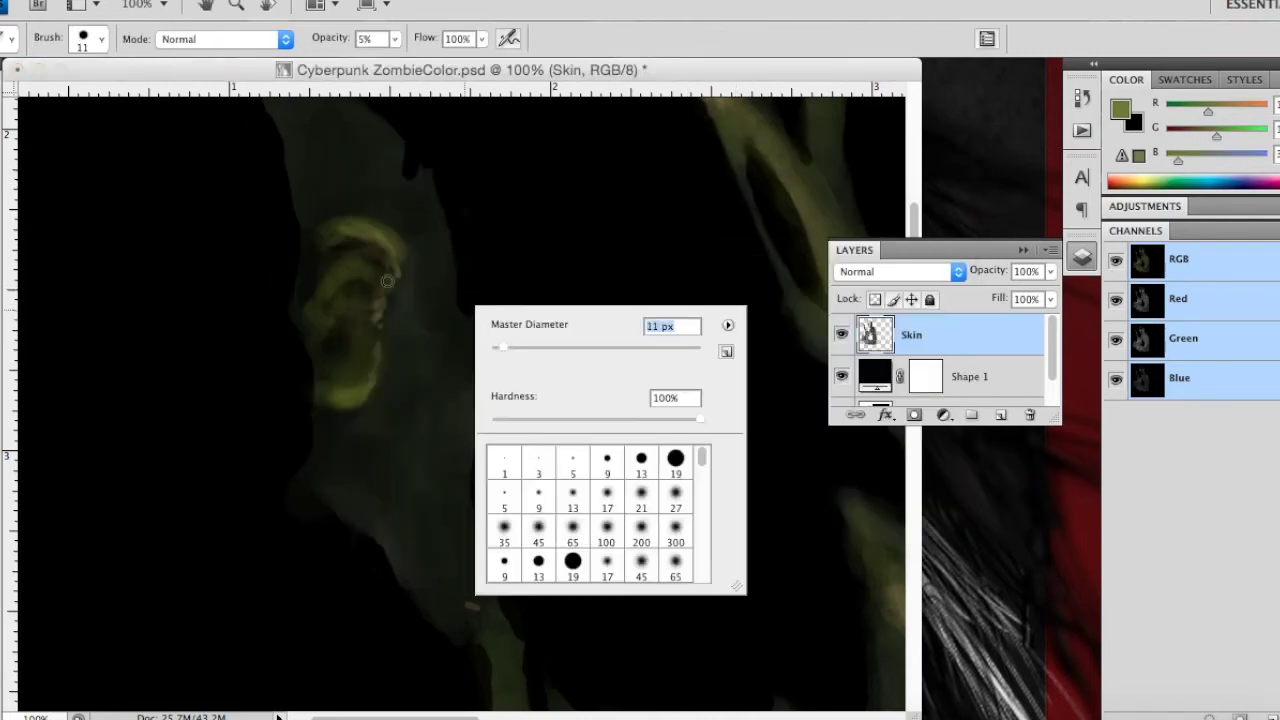
{"action": "key", "text": "Return"}
{"action": "left_click_drag", "start_coordinate": [399, 264], "coordinate": [373, 385]}
{"action": "left_click_drag", "start_coordinate": [398, 264], "coordinate": [371, 317]}
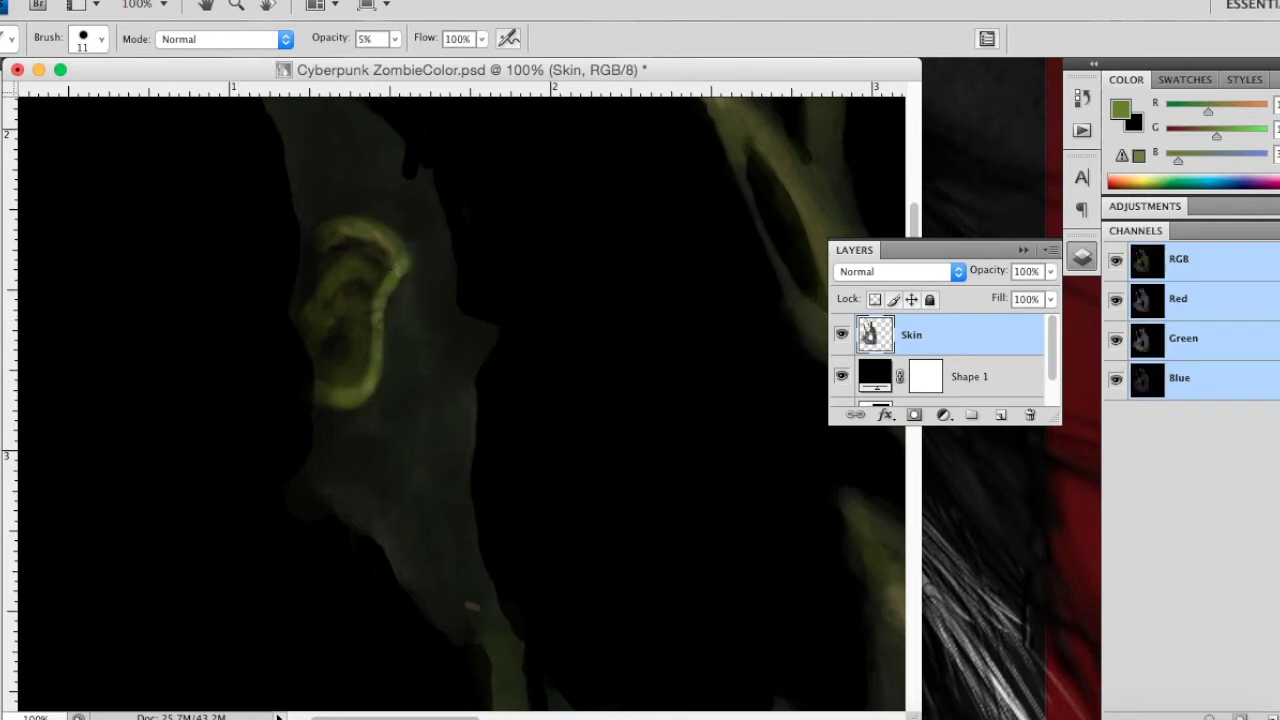
Step: Shrink the brush to 4 px and make black the painting colour
{"action": "left_click", "coordinate": [395, 38]}
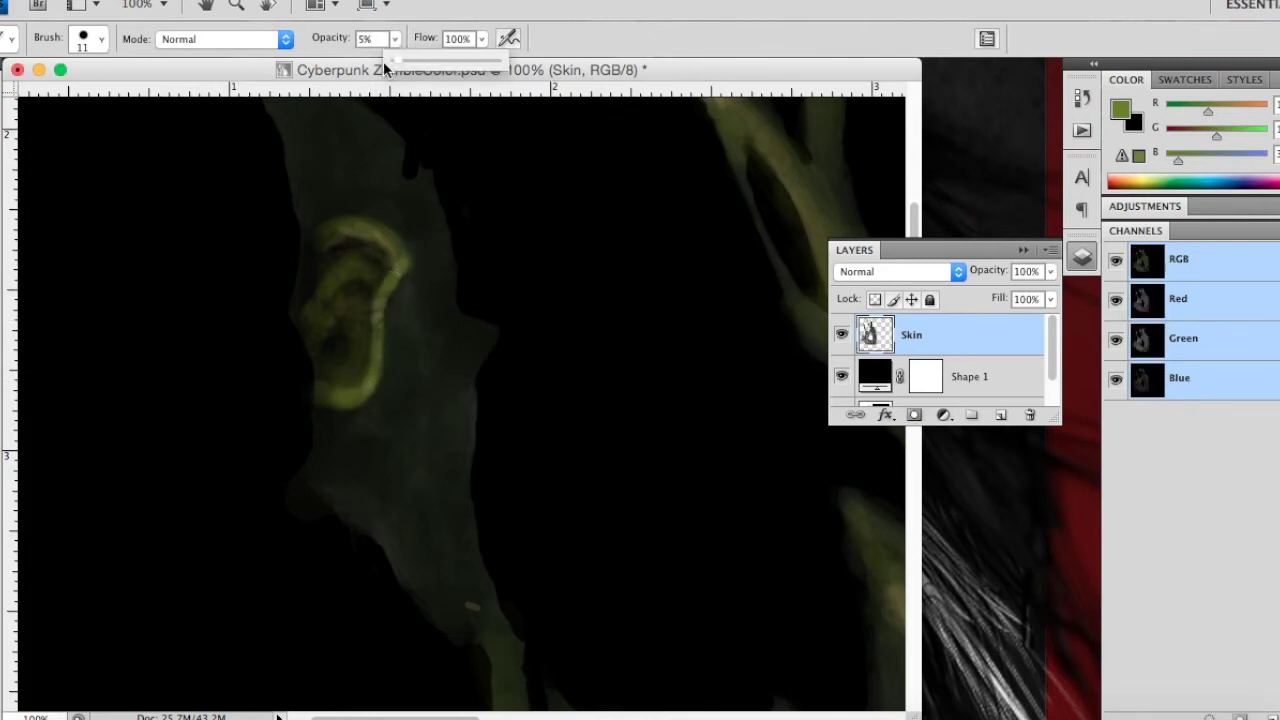
{"action": "right_click", "coordinate": [292, 233]}
{"action": "left_click_drag", "start_coordinate": [322, 270], "coordinate": [317, 270]}
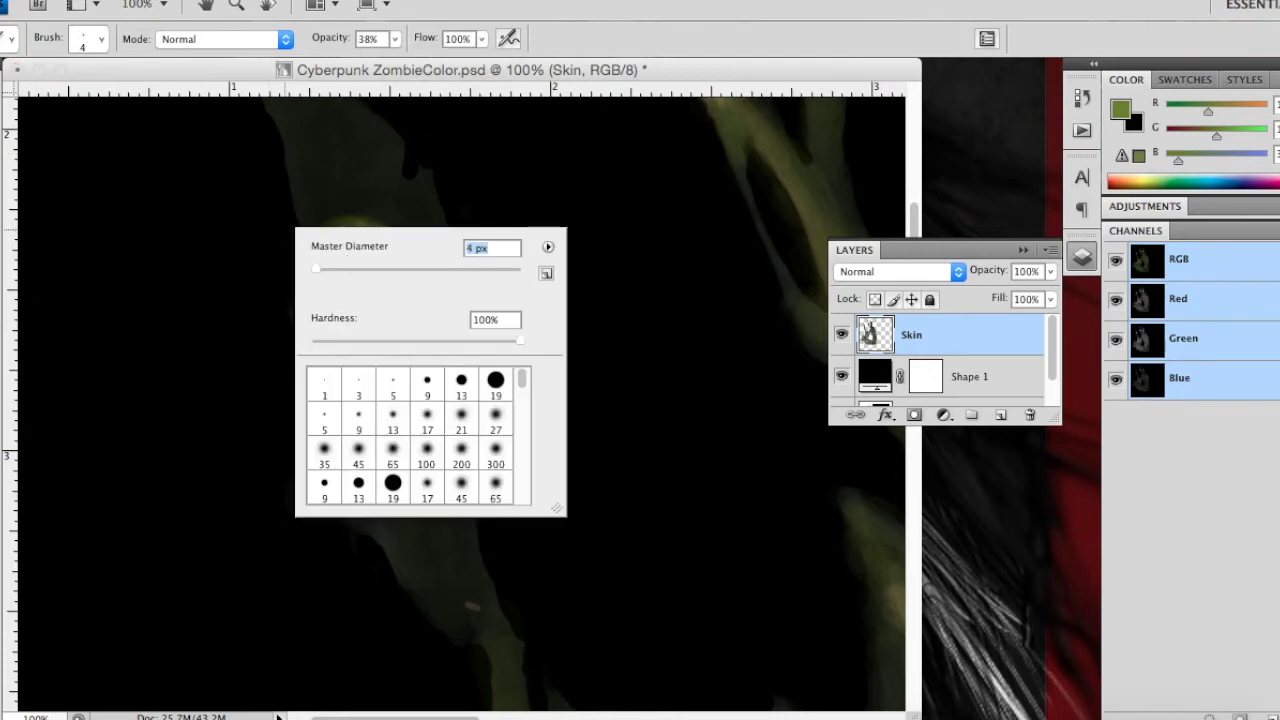
{"action": "key", "text": "Return"}
{"action": "key", "text": "x"}
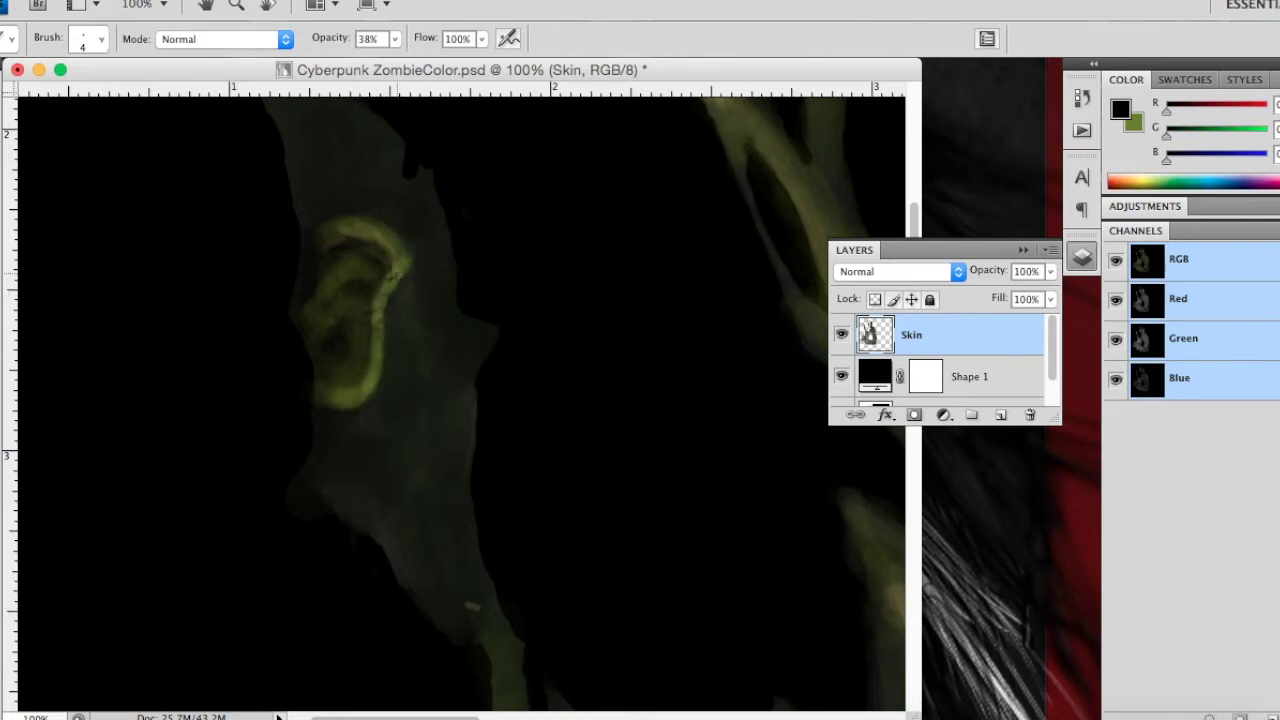
Step: Paint fine dark lines and spots along the inner ear and lower ear
{"action": "left_click_drag", "start_coordinate": [399, 254], "coordinate": [363, 394]}
{"action": "mouse_move", "coordinate": [392, 264]}
{"action": "left_mouse_down"}
{"action": "mouse_move", "coordinate": [371, 331]}
{"action": "mouse_move", "coordinate": [390, 268]}
{"action": "mouse_move", "coordinate": [335, 253]}
{"action": "mouse_move", "coordinate": [319, 271]}
{"action": "left_mouse_up"}
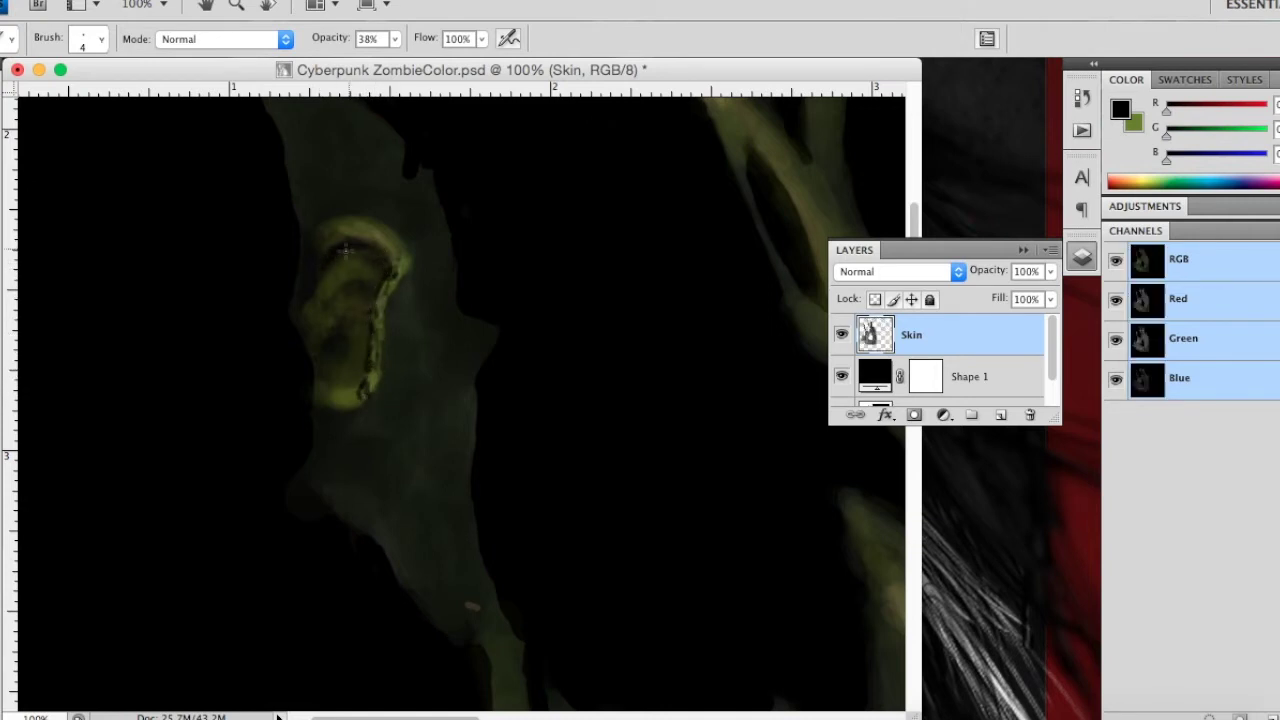
{"action": "left_click_drag", "start_coordinate": [334, 327], "coordinate": [333, 344]}
{"action": "mouse_move", "coordinate": [325, 336]}
{"action": "left_mouse_down"}
{"action": "mouse_move", "coordinate": [350, 328]}
{"action": "mouse_move", "coordinate": [335, 332]}
{"action": "mouse_move", "coordinate": [340, 350]}
{"action": "left_mouse_up"}
{"action": "mouse_move", "coordinate": [345, 362]}
{"action": "left_mouse_down"}
{"action": "mouse_move", "coordinate": [332, 376]}
{"action": "mouse_move", "coordinate": [316, 360]}
{"action": "left_mouse_up"}
Step: Set the brush to 23 px at 8% opacity and add subtle lighter inner-ear detail
{"action": "right_click", "coordinate": [327, 352]}
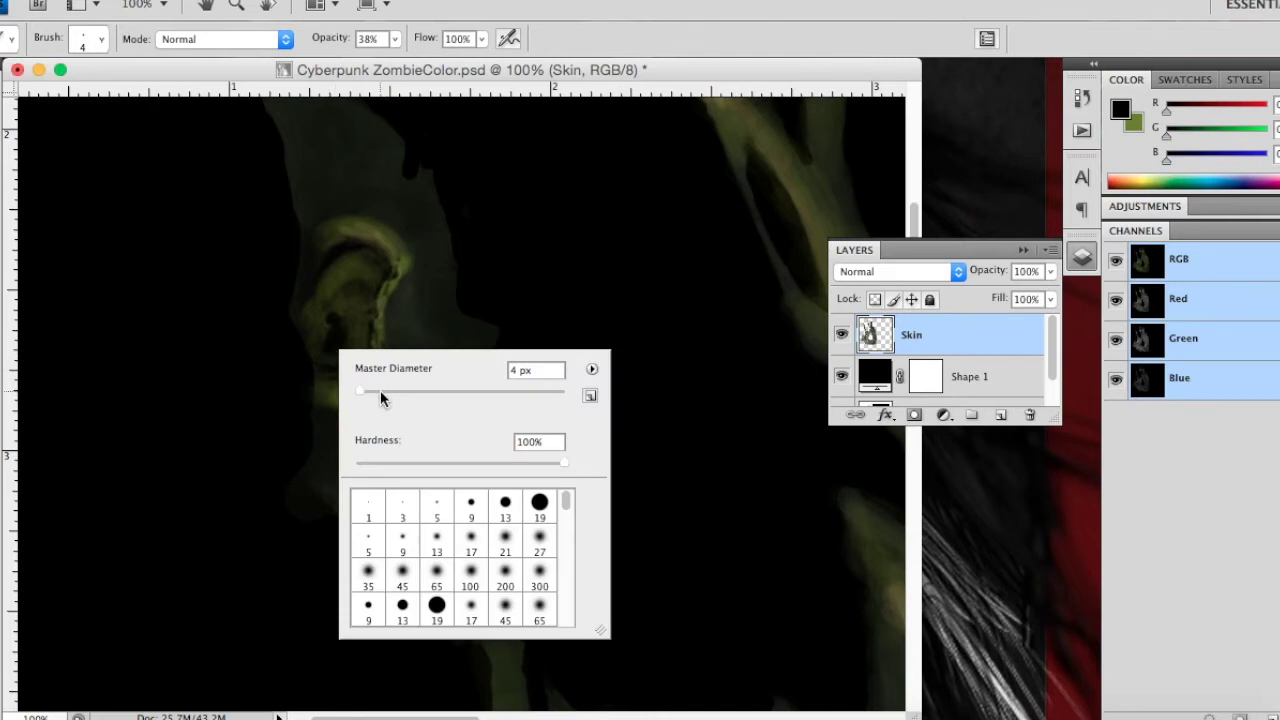
{"action": "left_click", "coordinate": [379, 390]}
{"action": "left_click", "coordinate": [395, 38]}
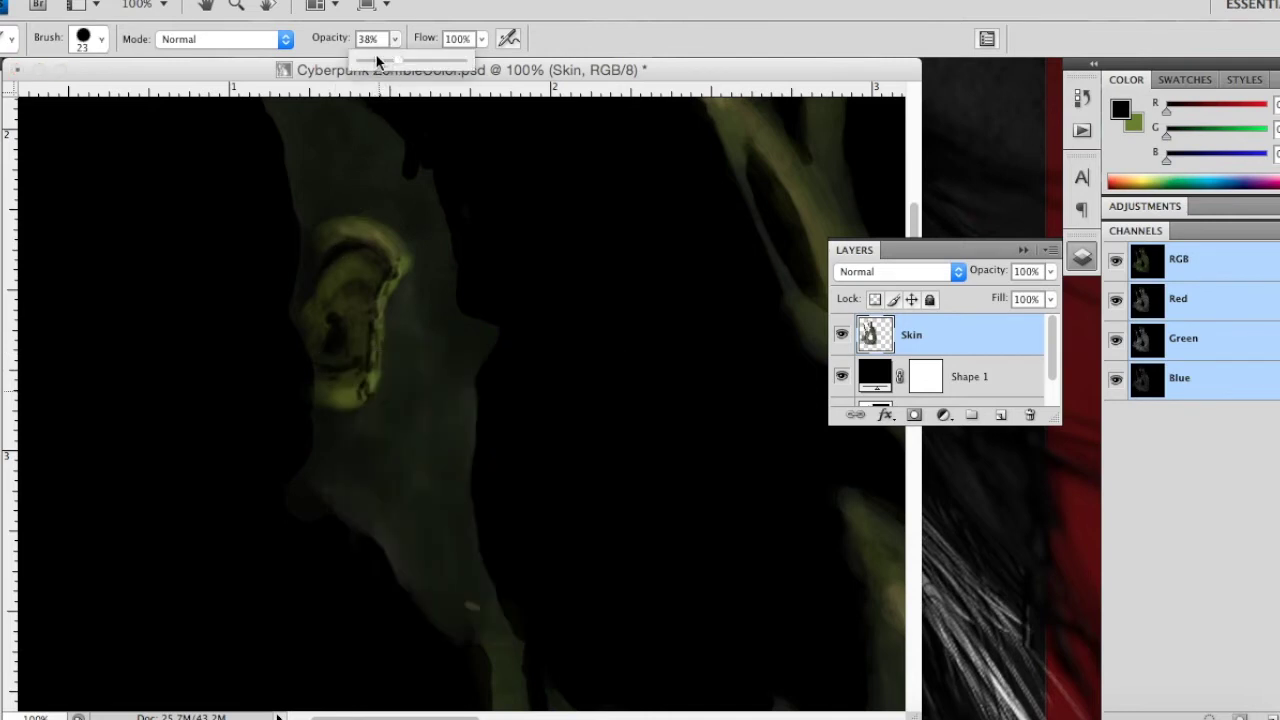
{"action": "left_click", "coordinate": [366, 265]}
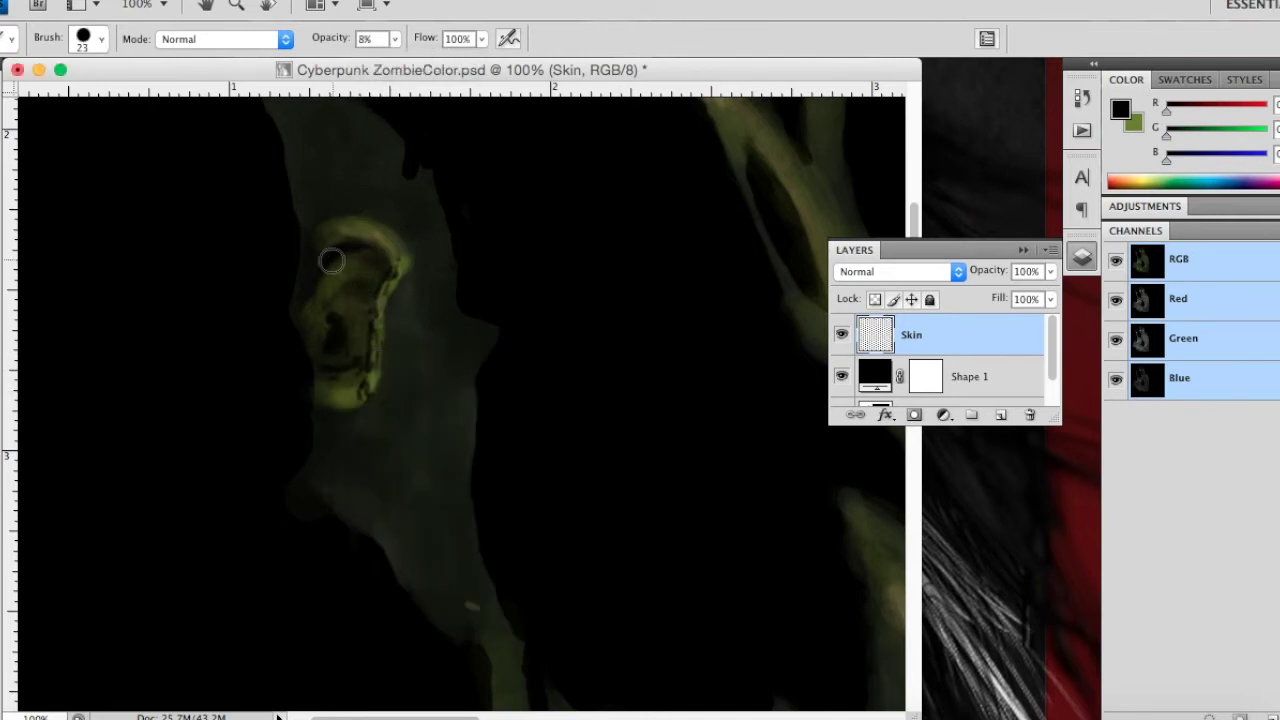
{"action": "left_click_drag", "start_coordinate": [319, 378], "coordinate": [371, 286]}
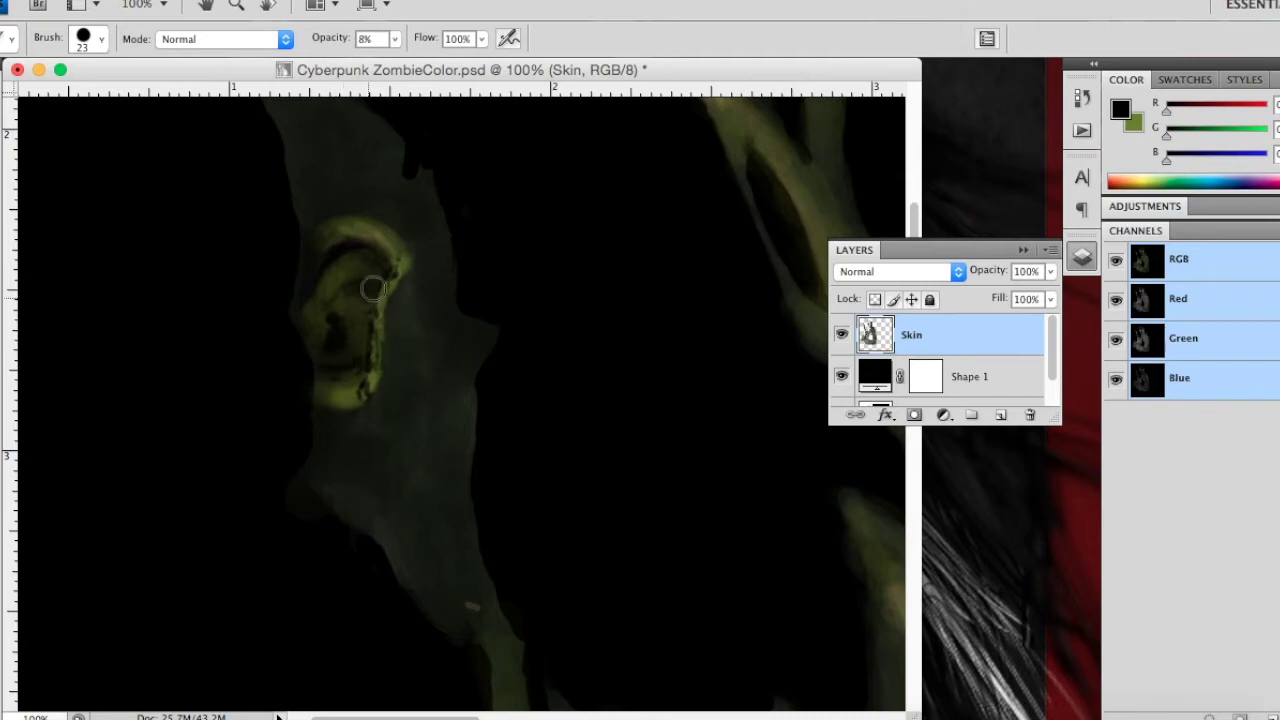
{"action": "left_click", "coordinate": [180, 0]}
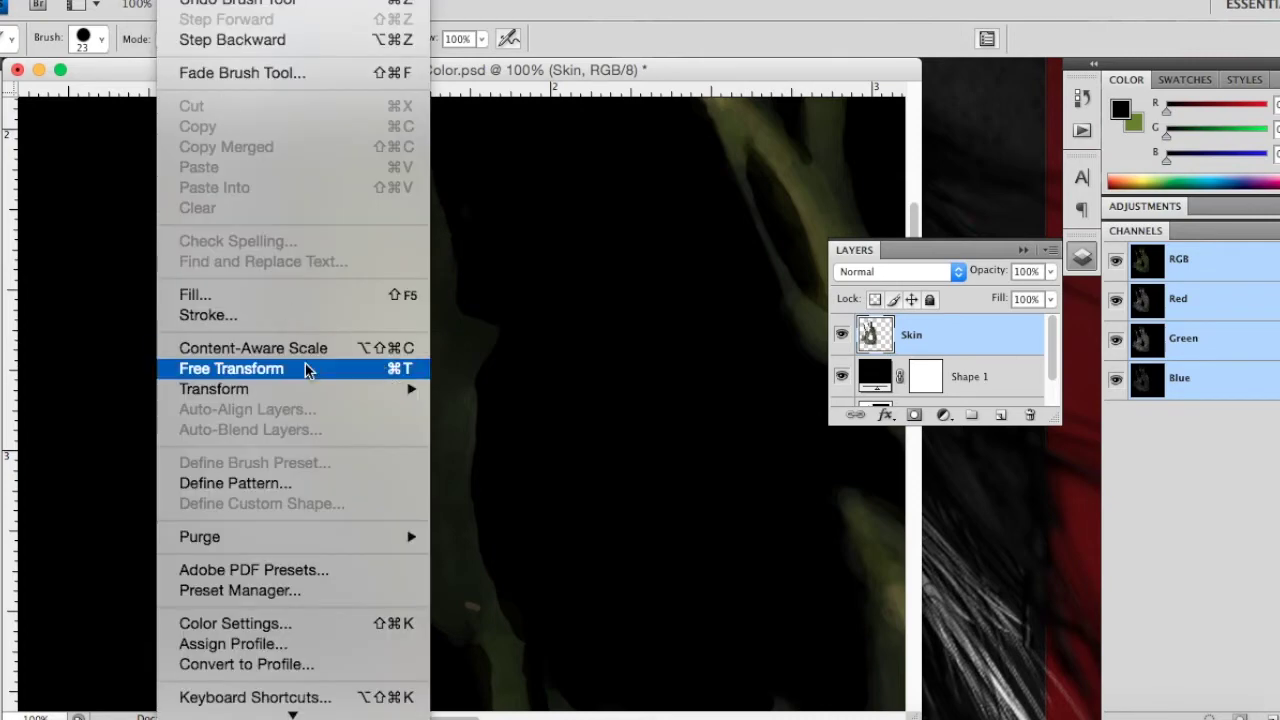
Step: Rotate the view back 180° and zoom out to 25% to see the whole head
{"action": "left_click", "coordinate": [550, 556]}
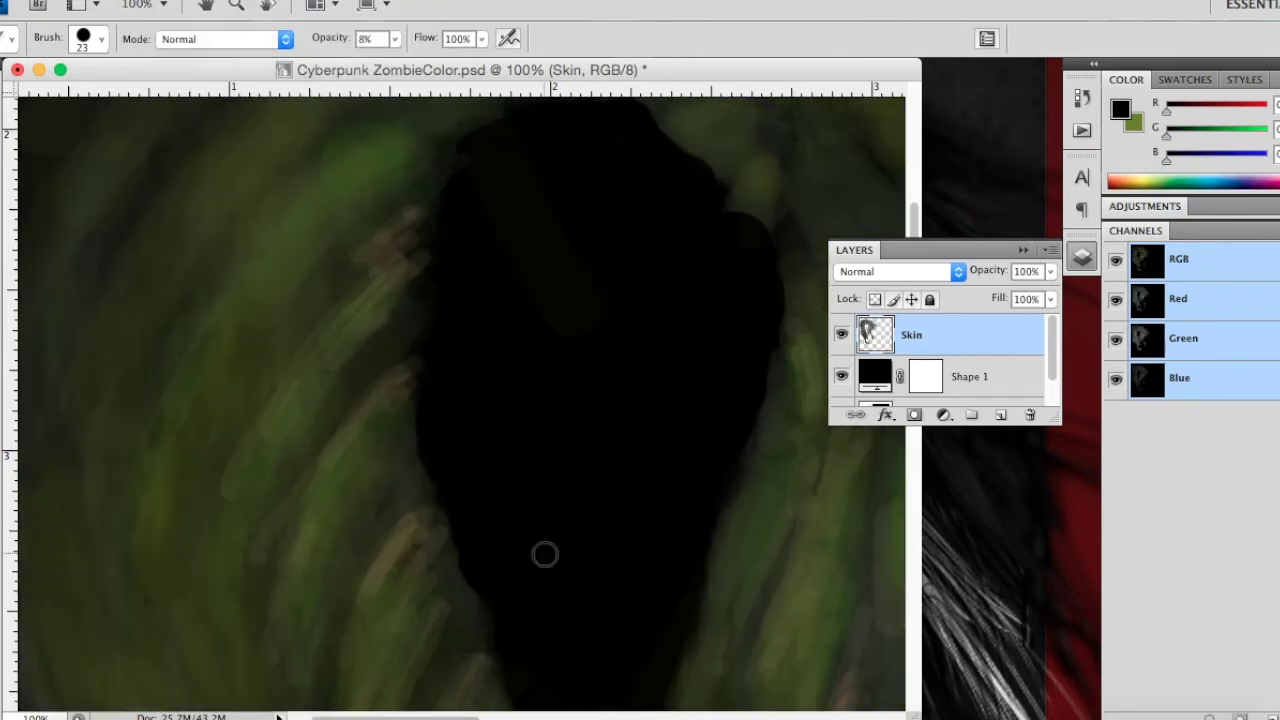
{"action": "key", "text": "z"}
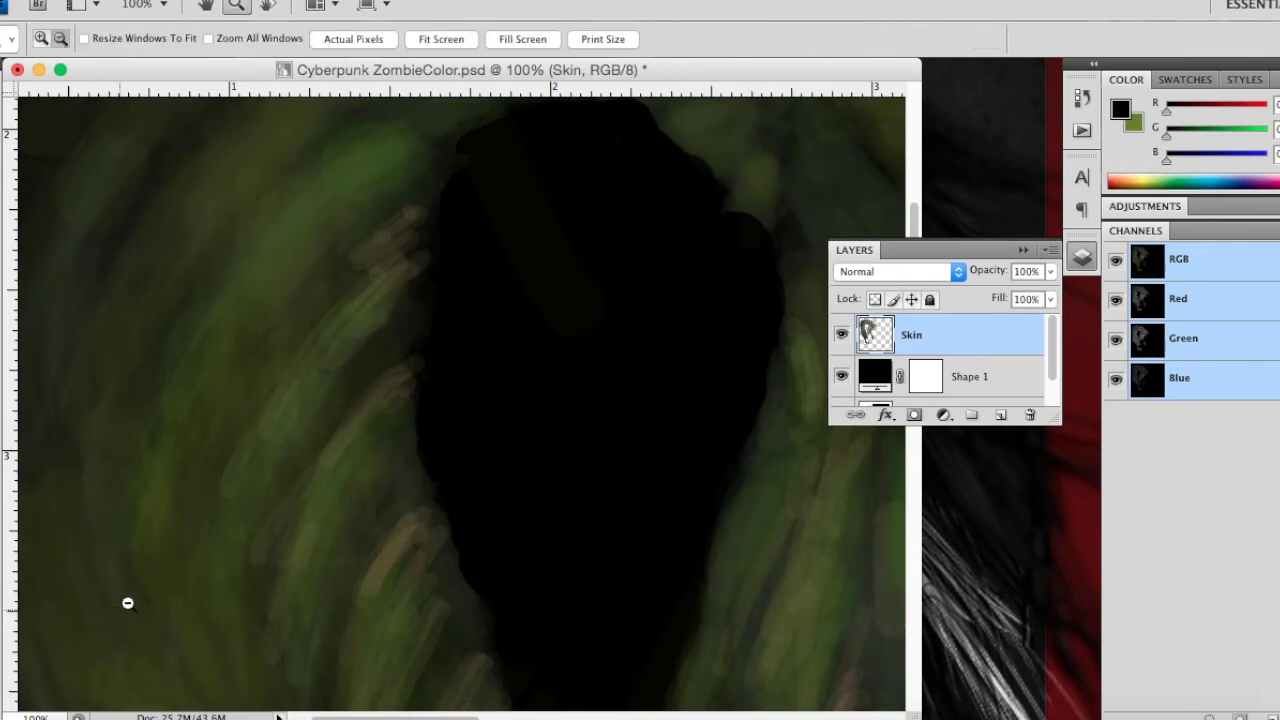
{"action": "left_click", "coordinate": [189, 572], "text": "alt"}
{"action": "left_click", "coordinate": [189, 571], "text": "alt"}
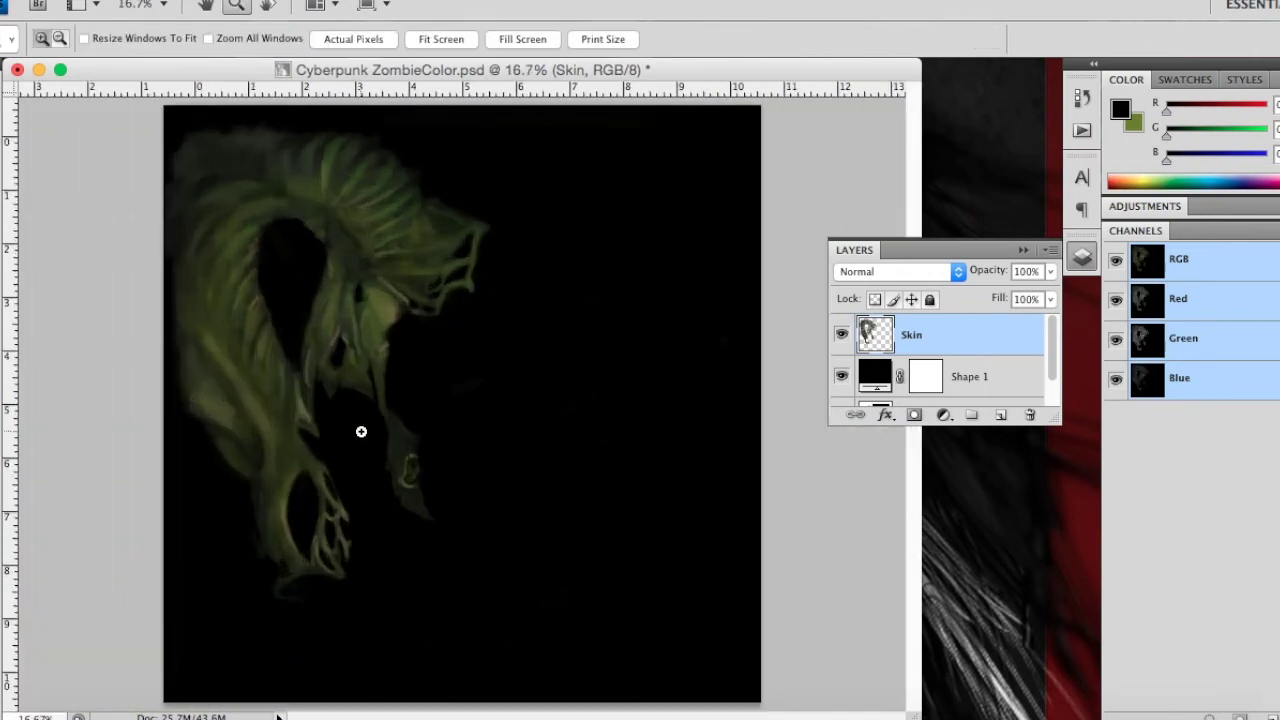
{"action": "left_click", "coordinate": [487, 400]}
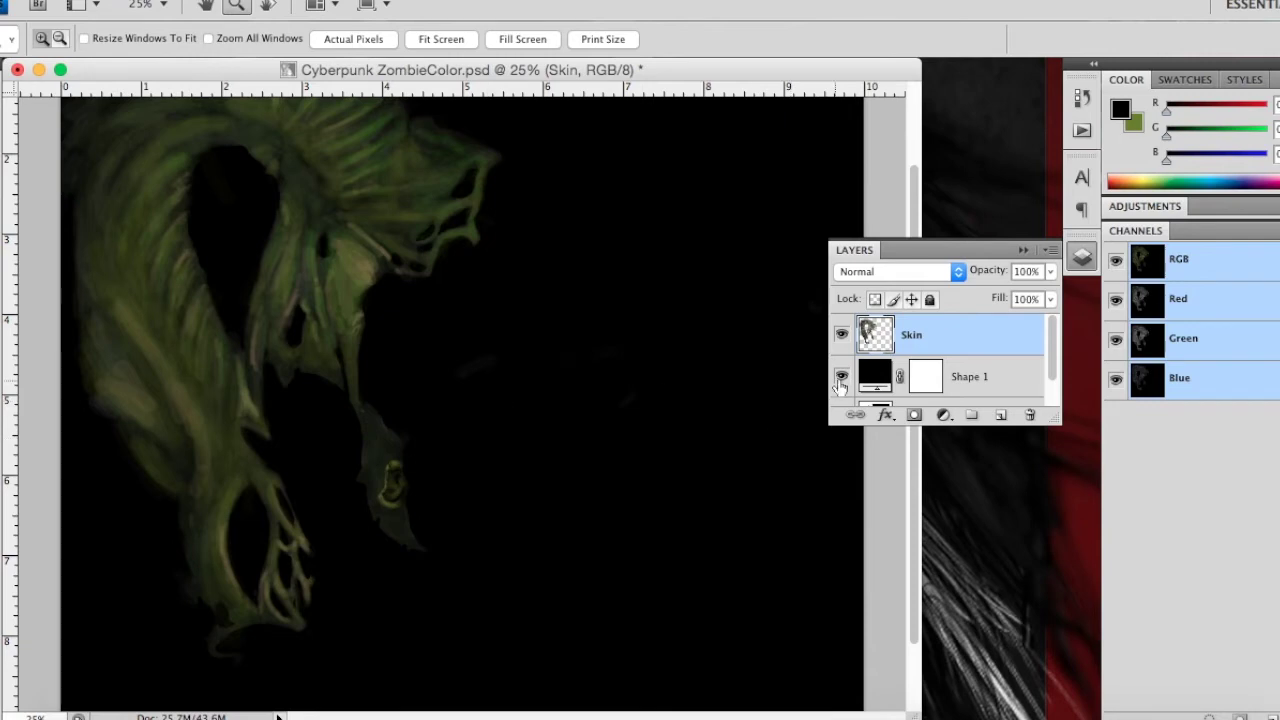
{"action": "left_click", "coordinate": [841, 376]}
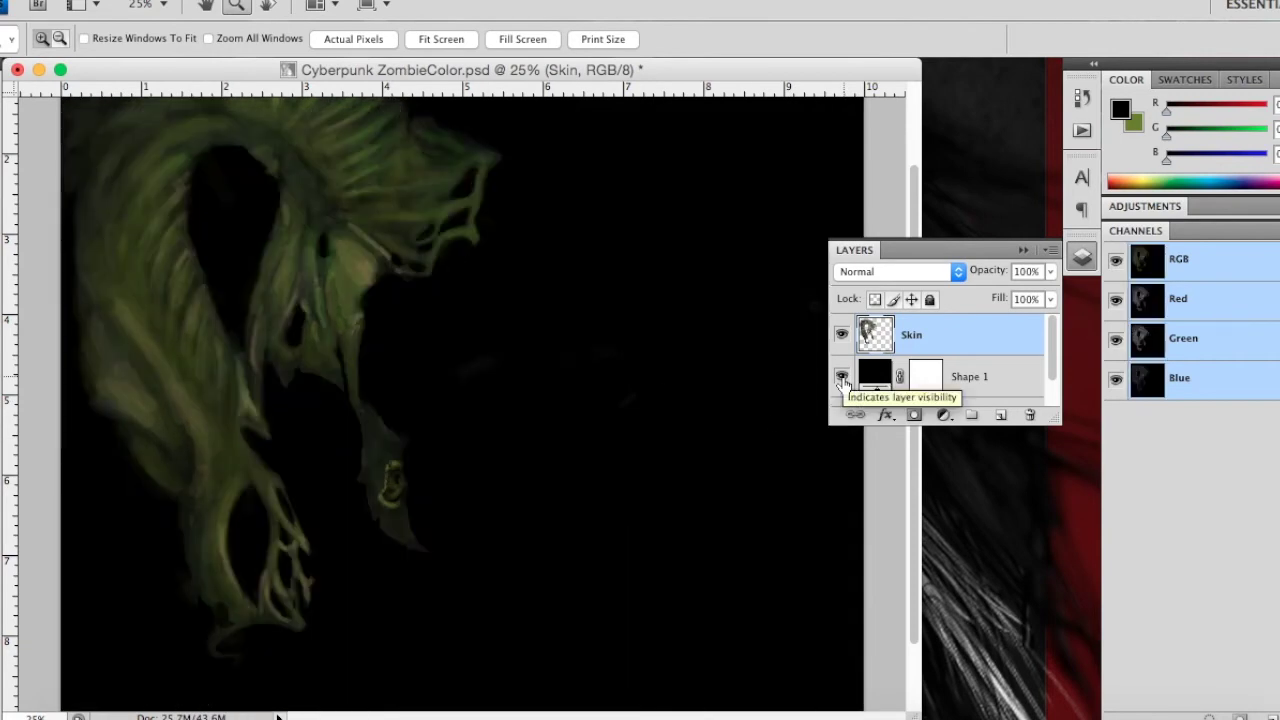
Step: Add a new layer named 'muskle' above Skin and hide the black Shape 1 layer
{"action": "left_click", "coordinate": [1001, 415]}
{"action": "double_click", "coordinate": [926, 338]}
{"action": "type", "text": "muskle"}
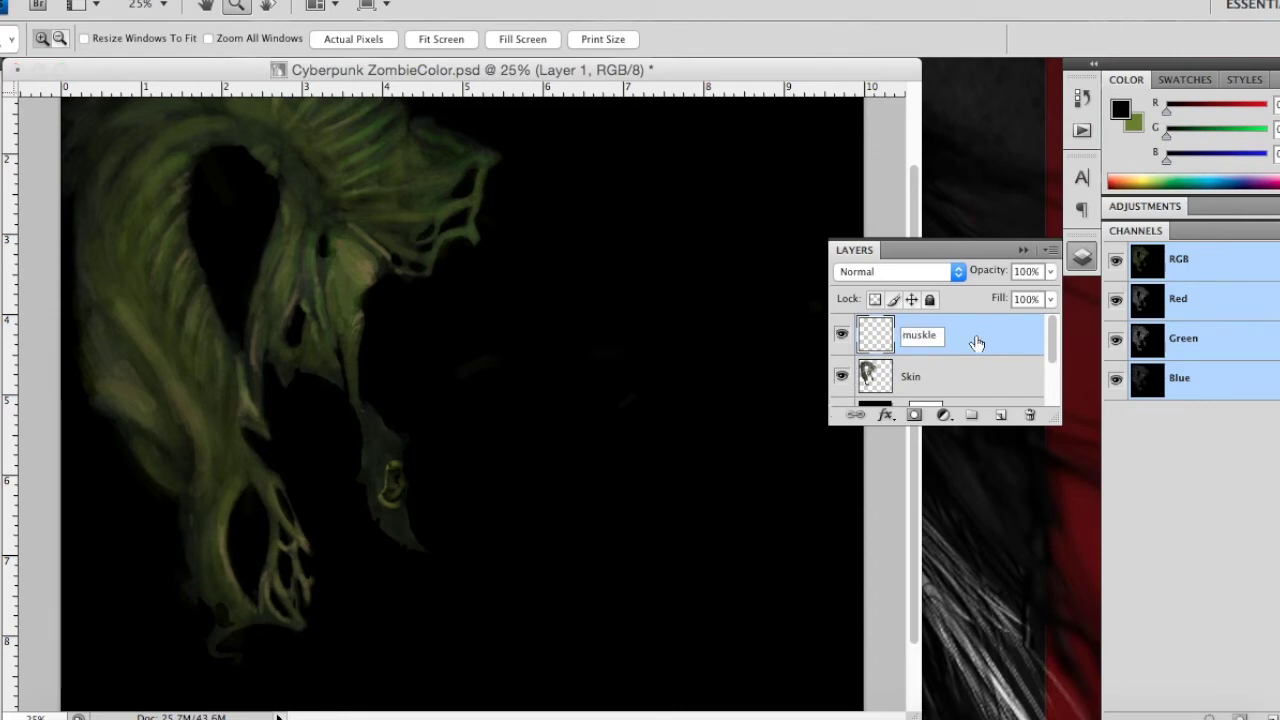
{"action": "left_click_drag", "start_coordinate": [1052, 340], "coordinate": [1052, 365]}
{"action": "left_click", "coordinate": [843, 378]}
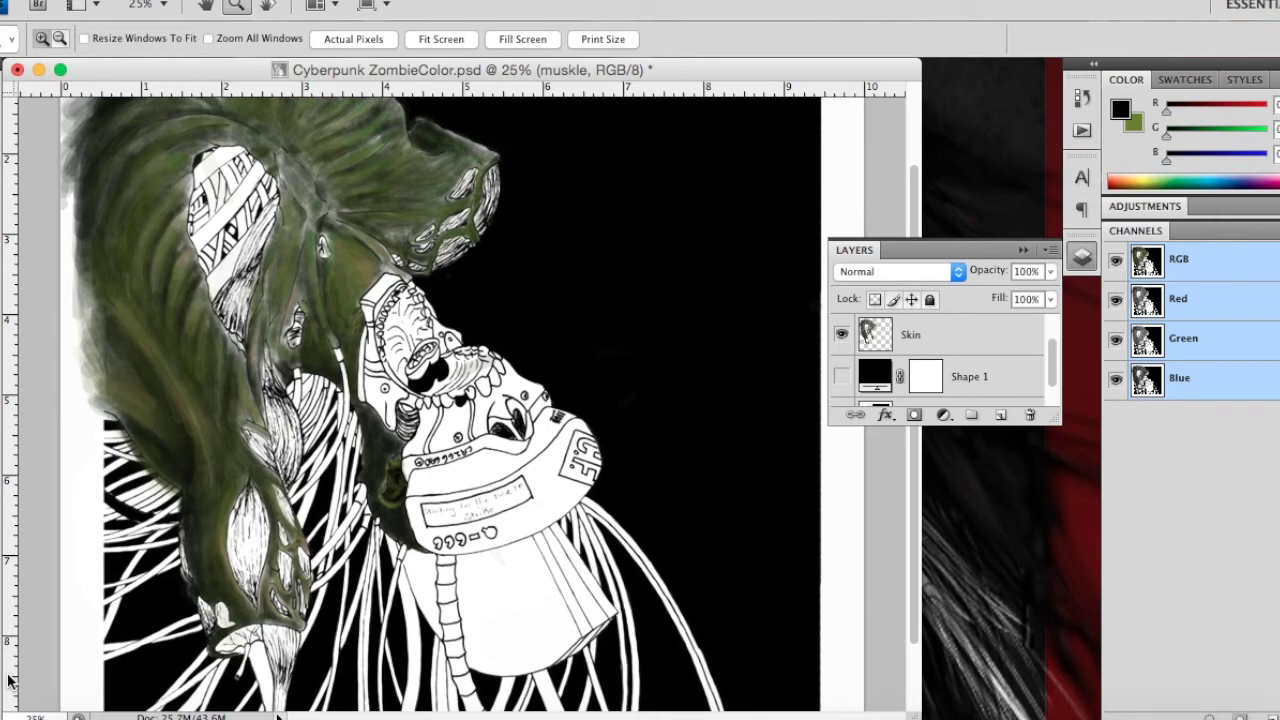
Step: Add another new layer above muskle named 'color swatch'
{"action": "left_click", "coordinate": [1000, 414]}
{"action": "double_click", "coordinate": [930, 337]}
{"action": "type", "text": "d"}
{"action": "type", "text": " swatch"}
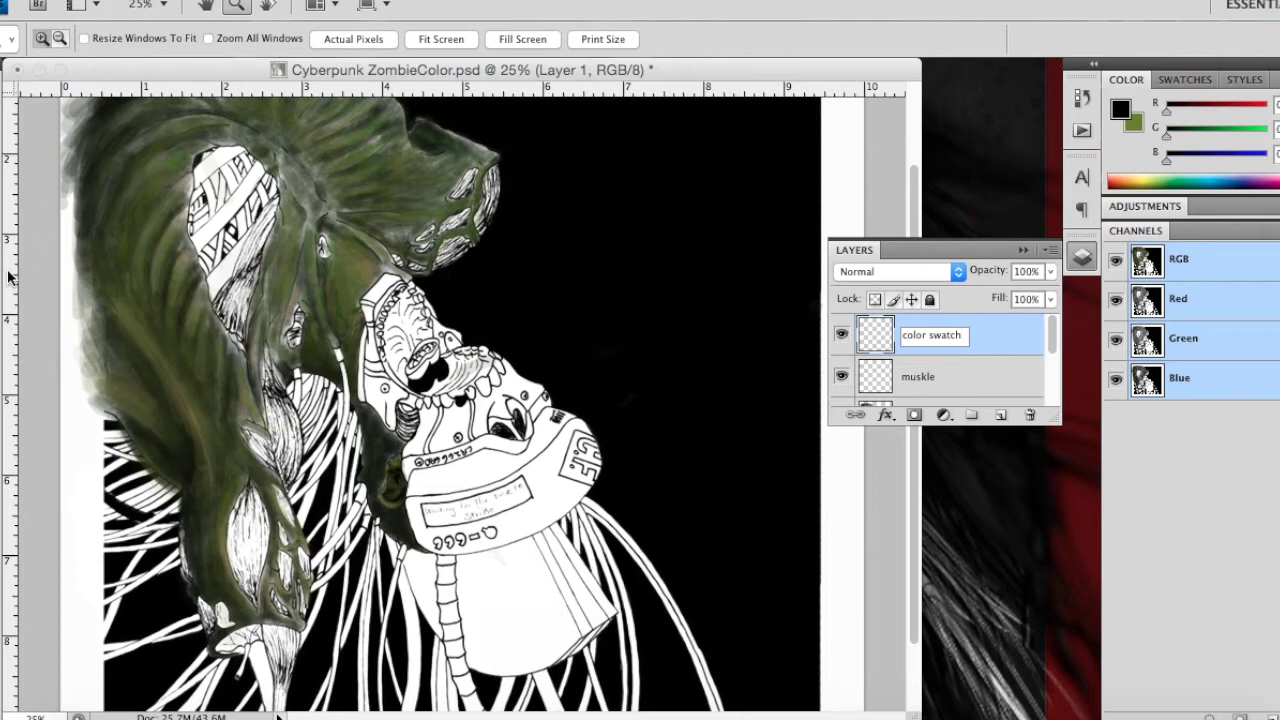
Step: Confirm the 'color swatch' name and paint two olive-green swatches at 100% opacity on the left edge
{"action": "key", "text": "Return"}
{"action": "key", "text": "b"}
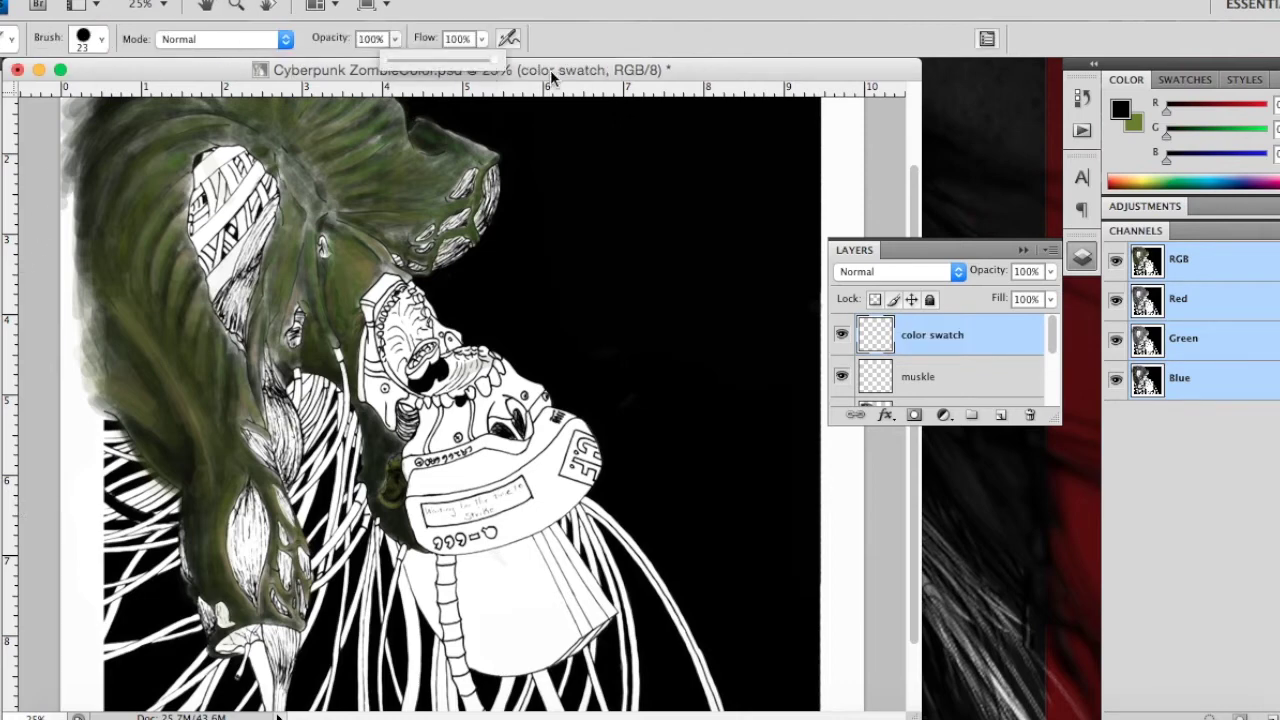
{"action": "key", "text": "0"}
{"action": "key", "text": "x"}
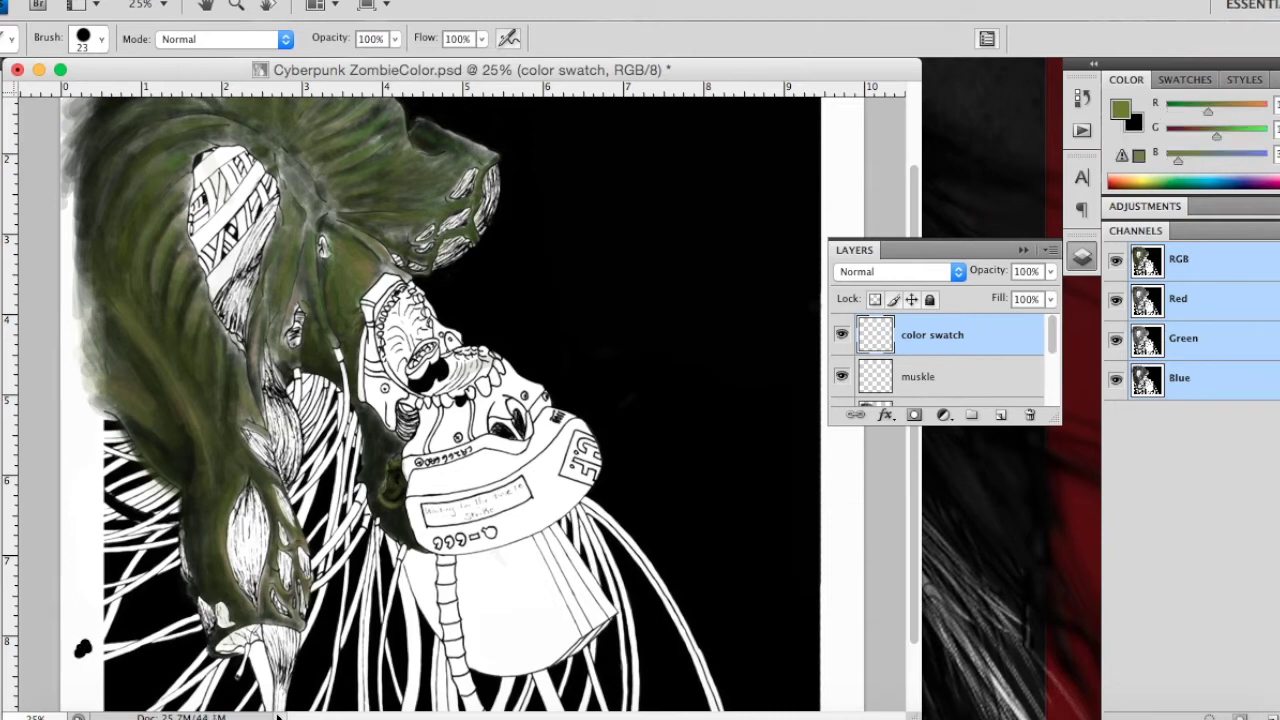
{"action": "left_click_drag", "start_coordinate": [66, 628], "coordinate": [76, 620]}
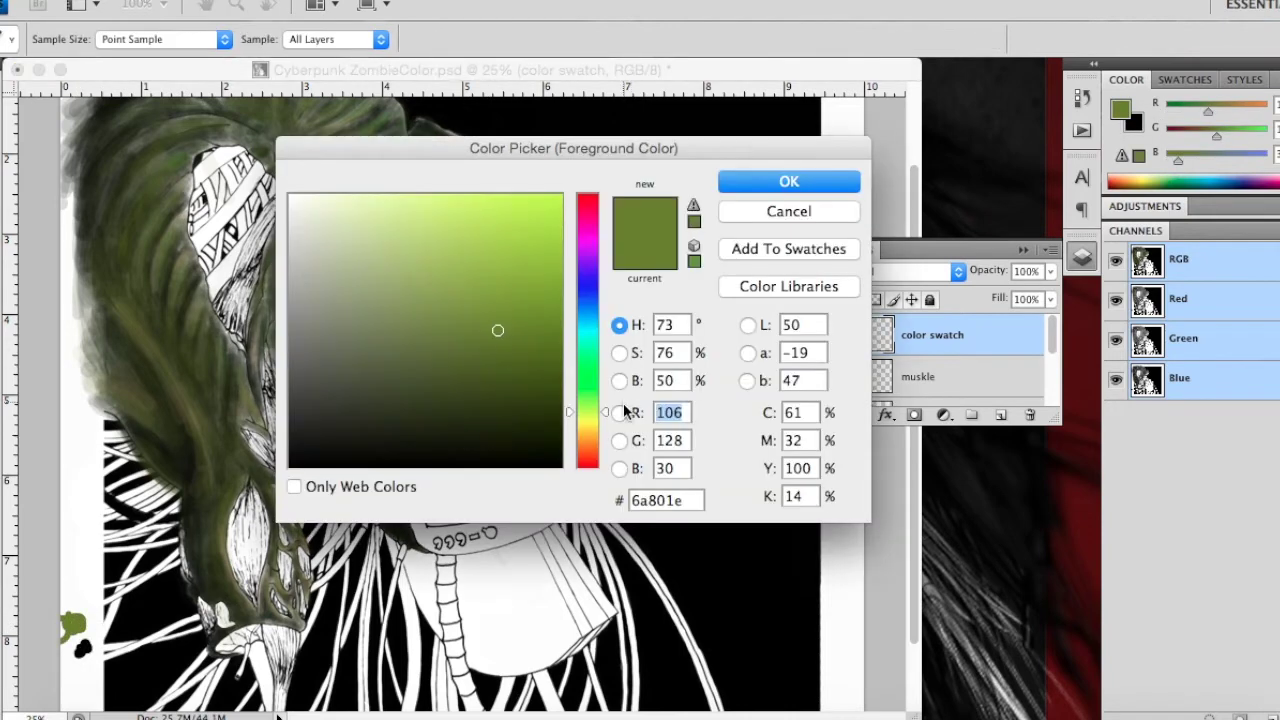
{"action": "left_click_drag", "start_coordinate": [594, 414], "coordinate": [593, 429]}
{"action": "left_click", "coordinate": [790, 188]}
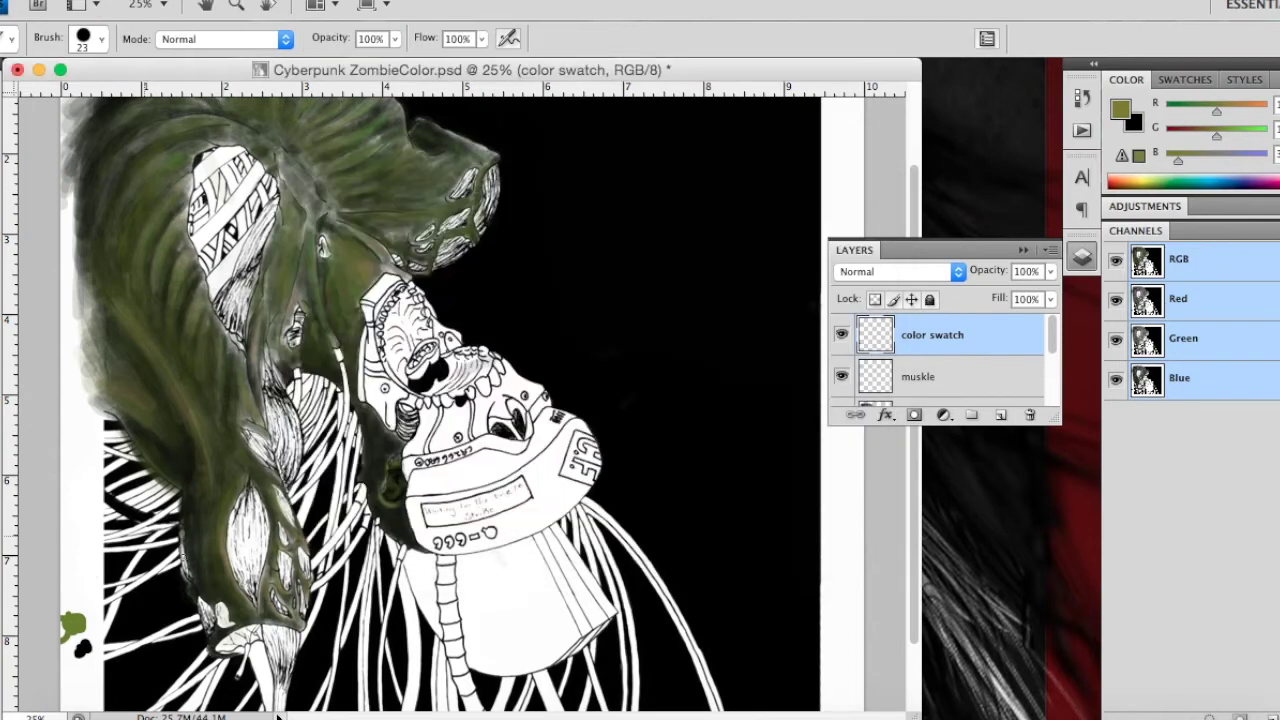
{"action": "mouse_move", "coordinate": [68, 592]}
{"action": "left_mouse_down"}
{"action": "mouse_move", "coordinate": [78, 580]}
{"action": "mouse_move", "coordinate": [70, 588]}
{"action": "left_mouse_up"}
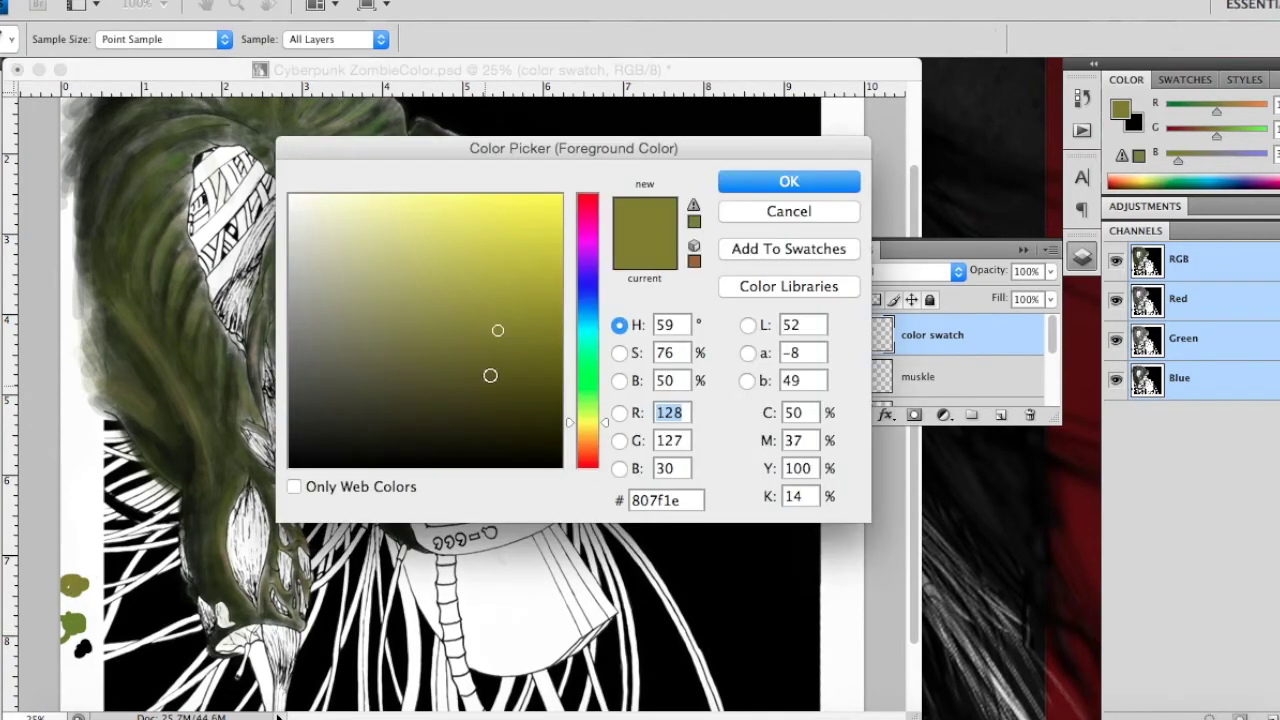
Step: Add dark green and pale cream swatches along the left margin
{"action": "left_click_drag", "start_coordinate": [596, 437], "coordinate": [592, 408]}
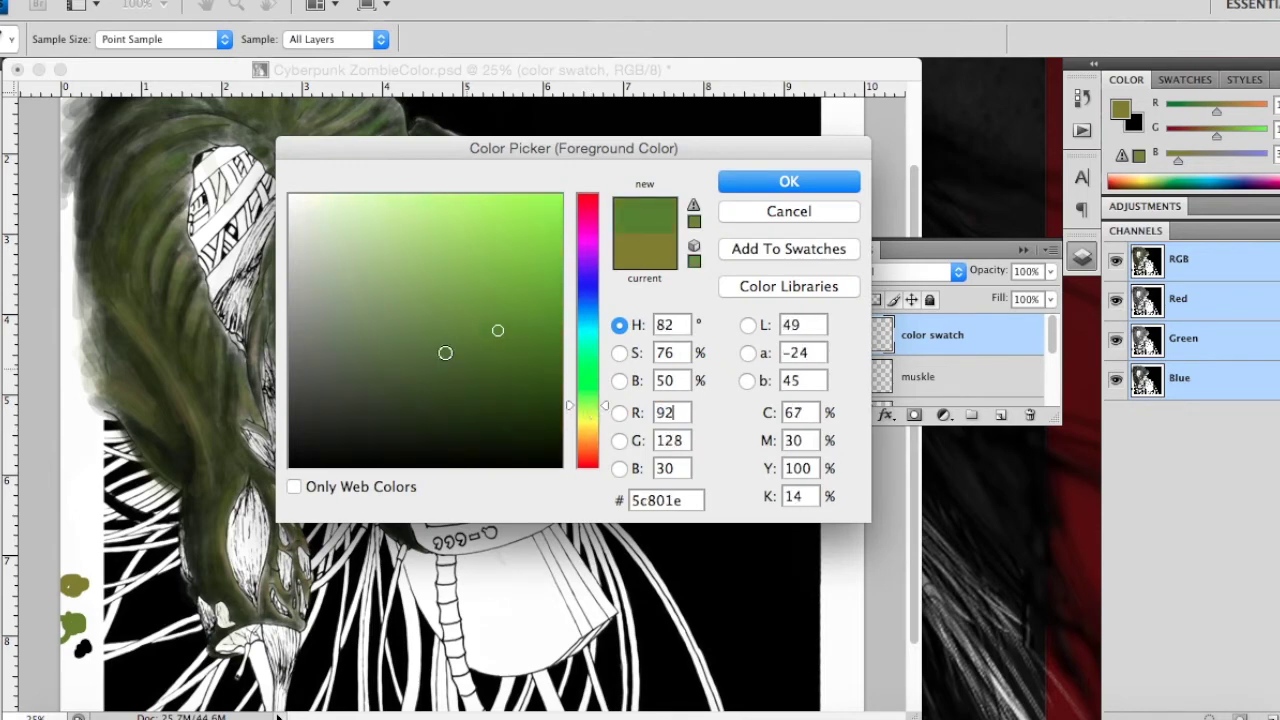
{"action": "left_click", "coordinate": [503, 357]}
{"action": "left_click", "coordinate": [789, 181]}
{"action": "mouse_move", "coordinate": [87, 604]}
{"action": "left_mouse_down"}
{"action": "mouse_move", "coordinate": [74, 614]}
{"action": "mouse_move", "coordinate": [96, 600]}
{"action": "left_mouse_up"}
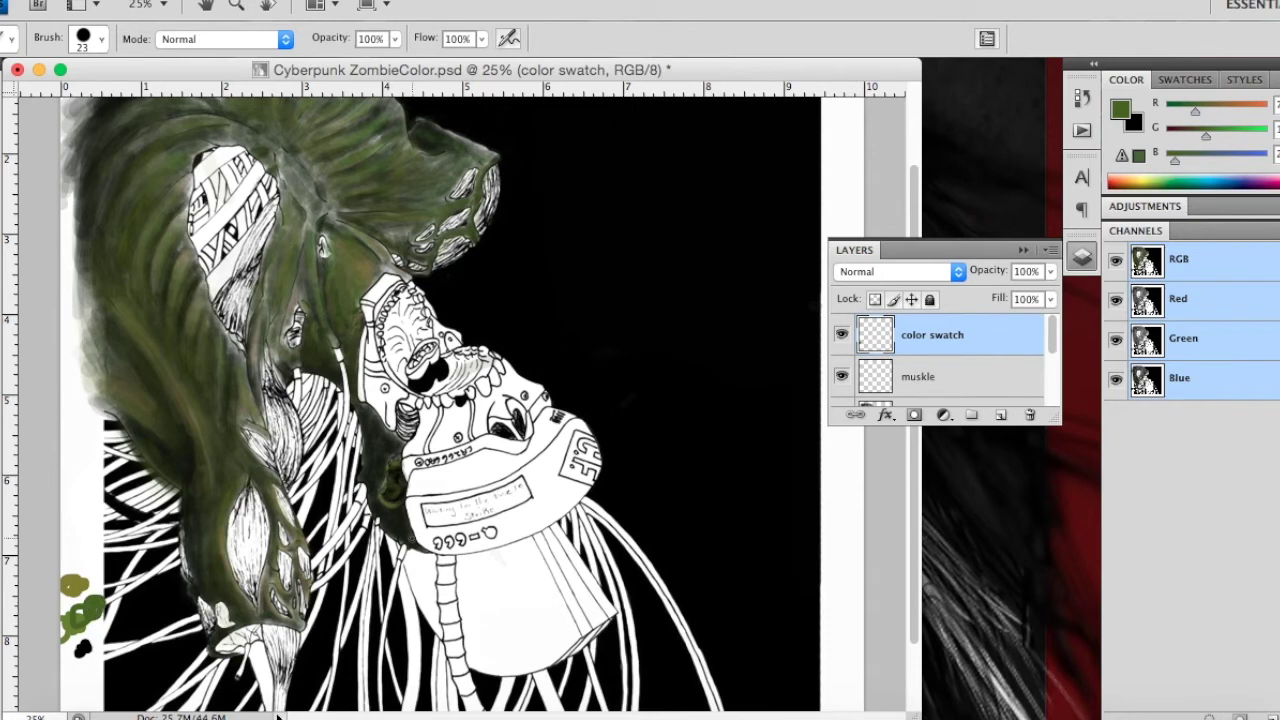
{"action": "key", "text": "x"}
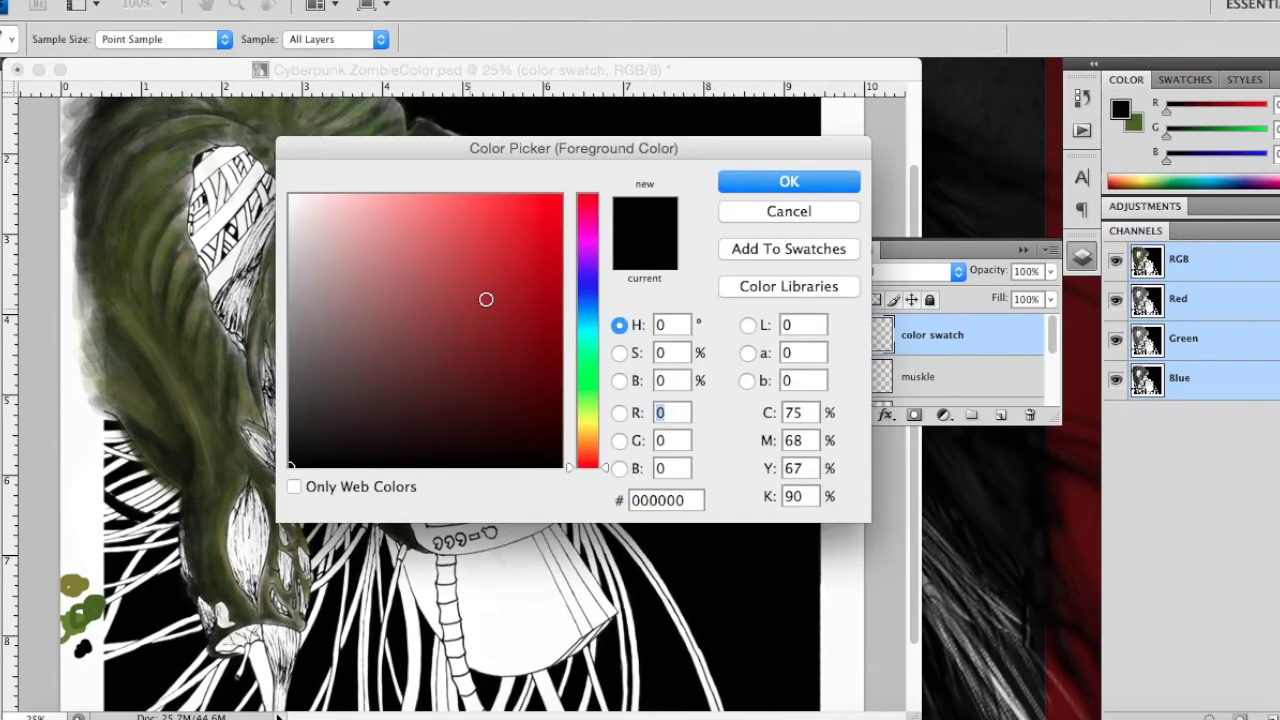
{"action": "left_click_drag", "start_coordinate": [601, 444], "coordinate": [593, 432]}
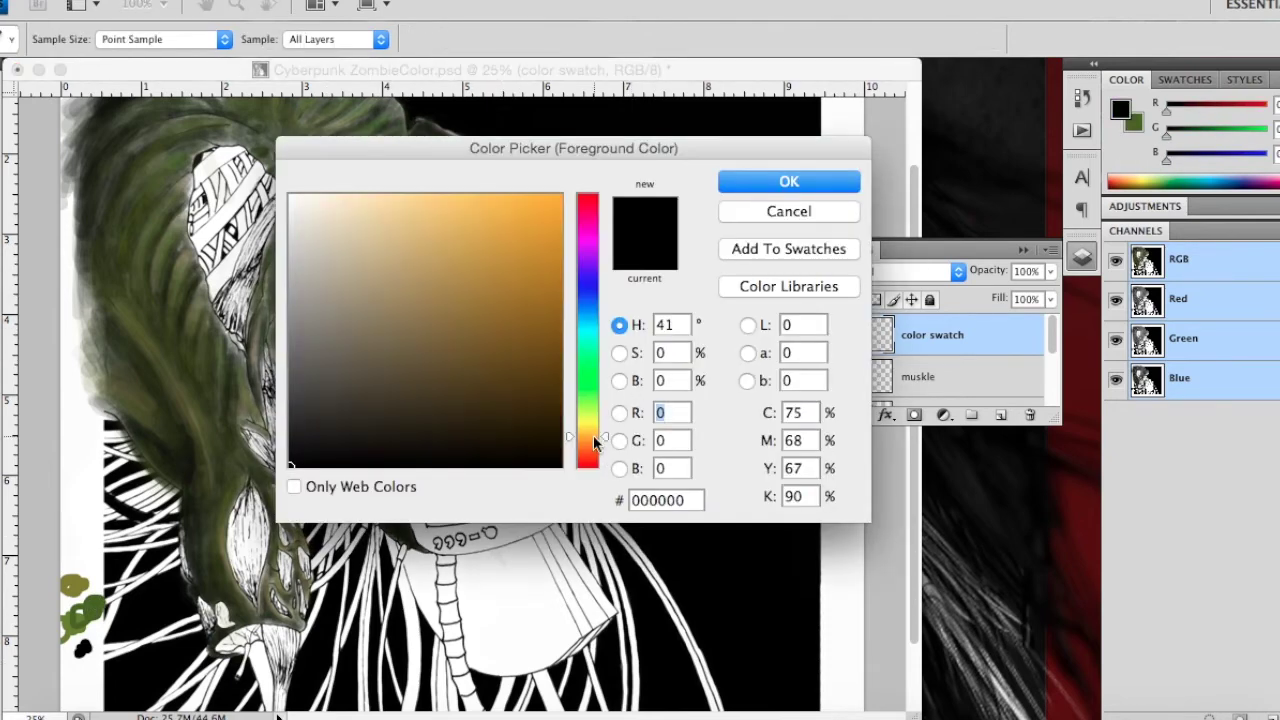
{"action": "left_click_drag", "start_coordinate": [343, 234], "coordinate": [337, 209]}
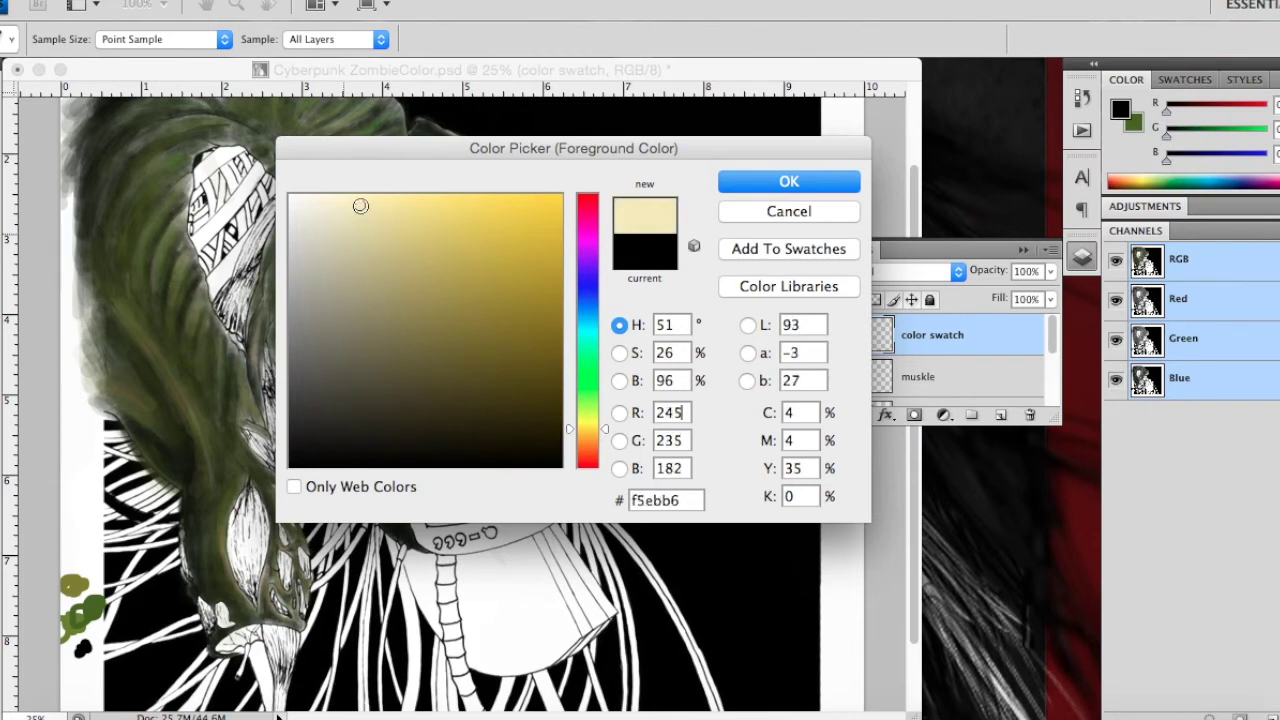
{"action": "left_click", "coordinate": [789, 181]}
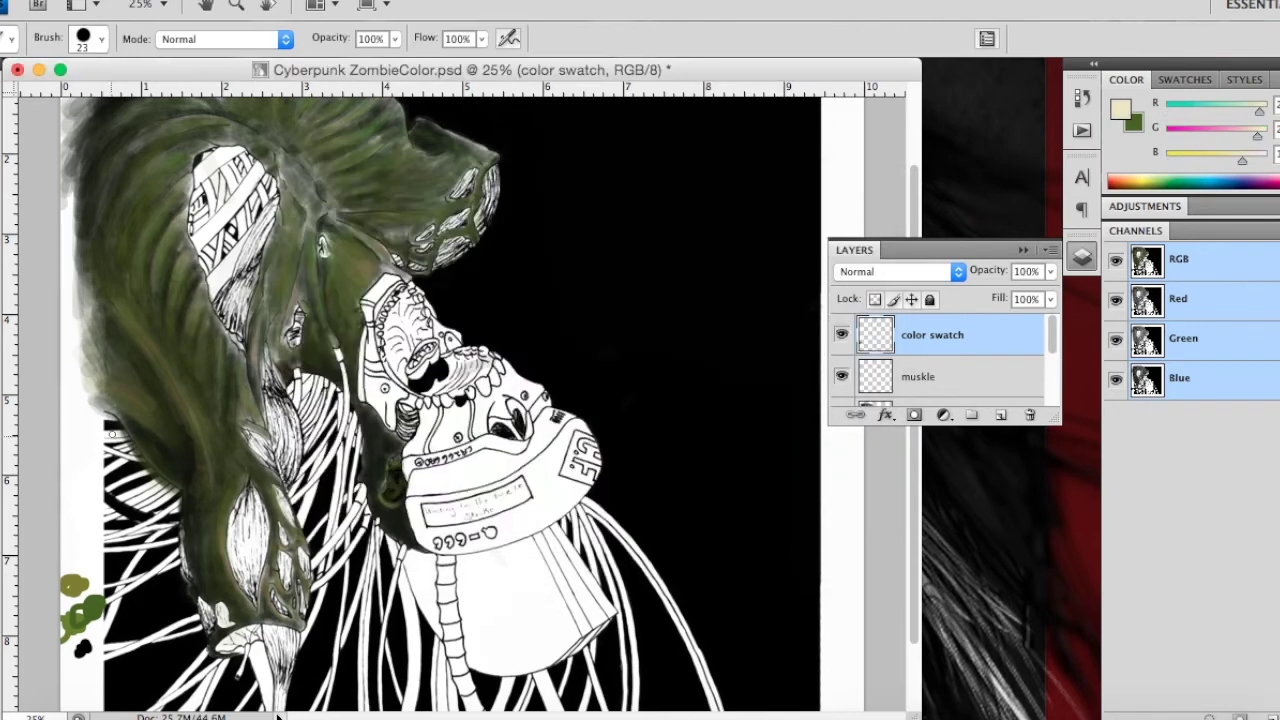
{"action": "left_click", "coordinate": [71, 530]}
Step: Mix a bright red and paint a red swatch near the left edge
{"action": "key", "text": "x"}
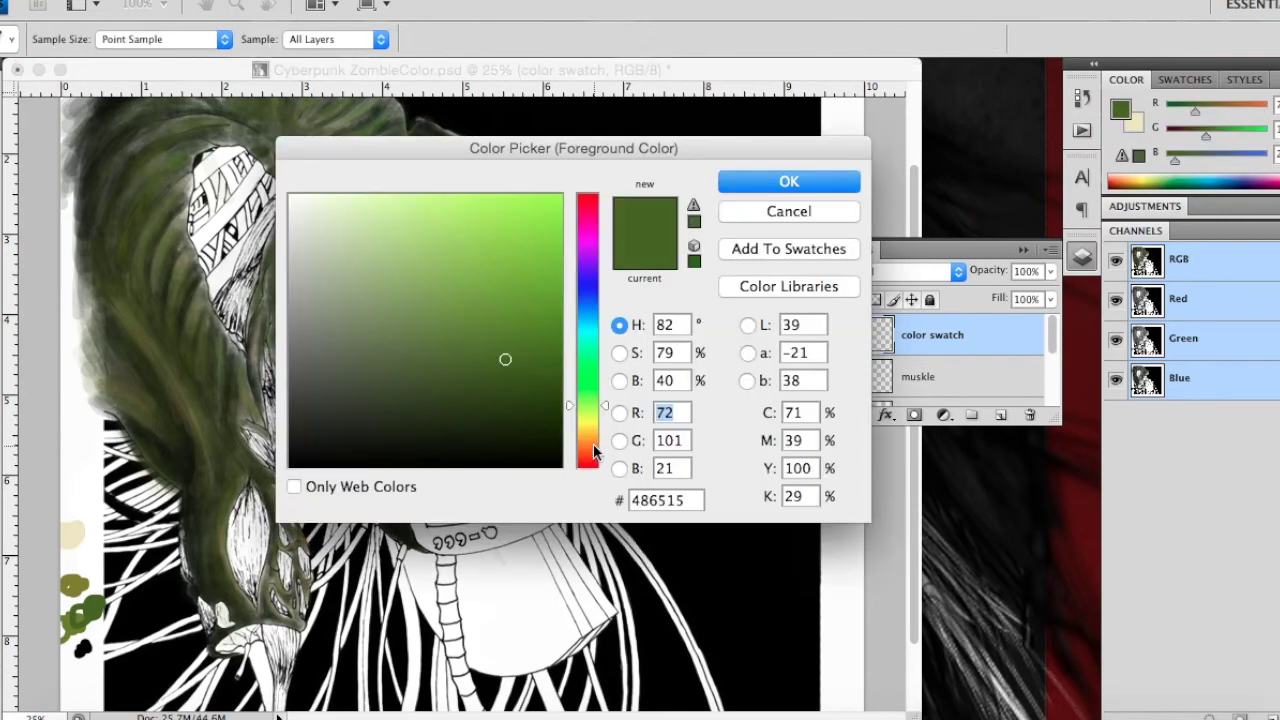
{"action": "left_click_drag", "start_coordinate": [593, 452], "coordinate": [593, 461]}
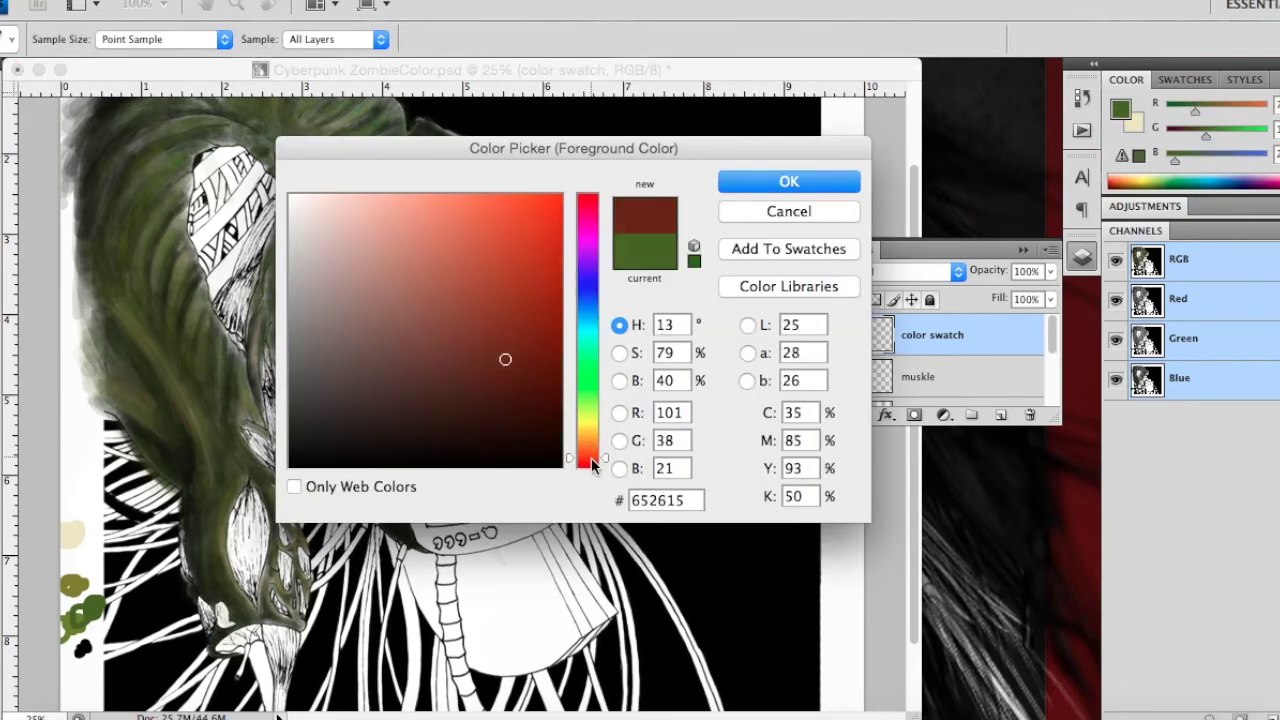
{"action": "left_click_drag", "start_coordinate": [544, 213], "coordinate": [553, 215]}
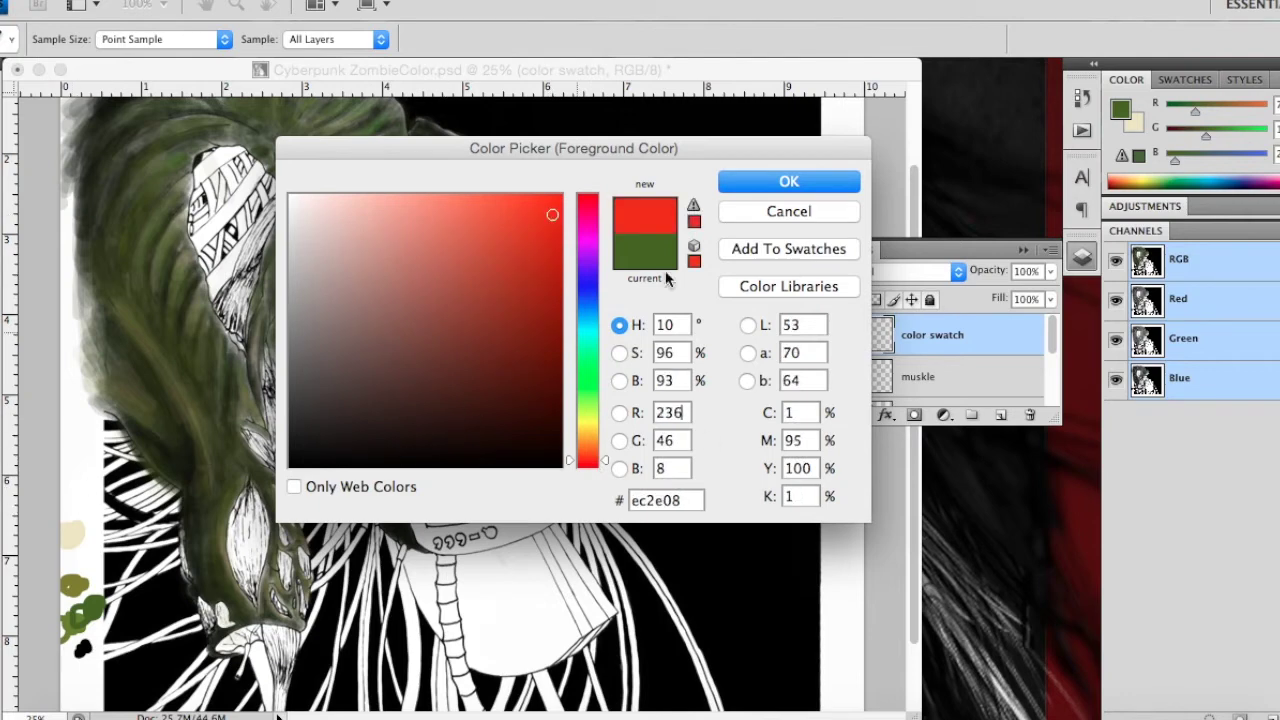
{"action": "left_click", "coordinate": [770, 185]}
{"action": "left_click_drag", "start_coordinate": [87, 530], "coordinate": [66, 524]}
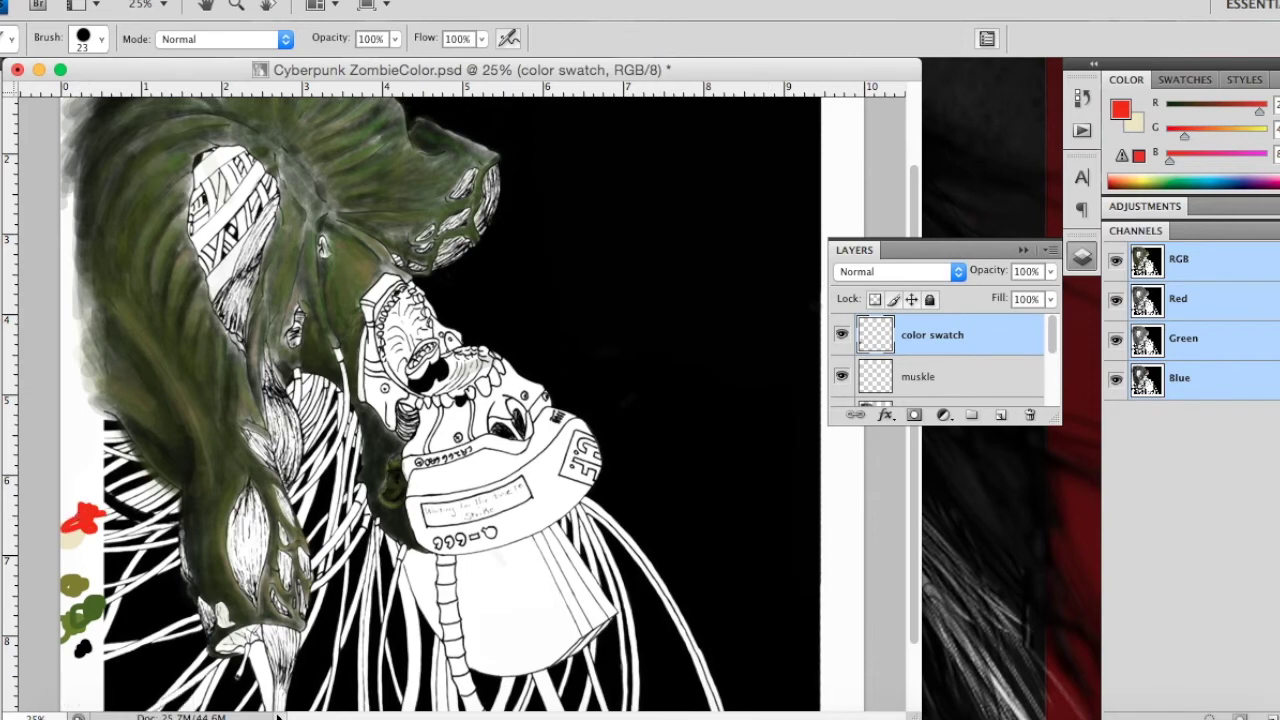
Step: Pick a dark magenta and paint its swatch beside the red
{"action": "left_click", "coordinate": [1120, 109]}
{"action": "left_click_drag", "start_coordinate": [592, 340], "coordinate": [593, 217]}
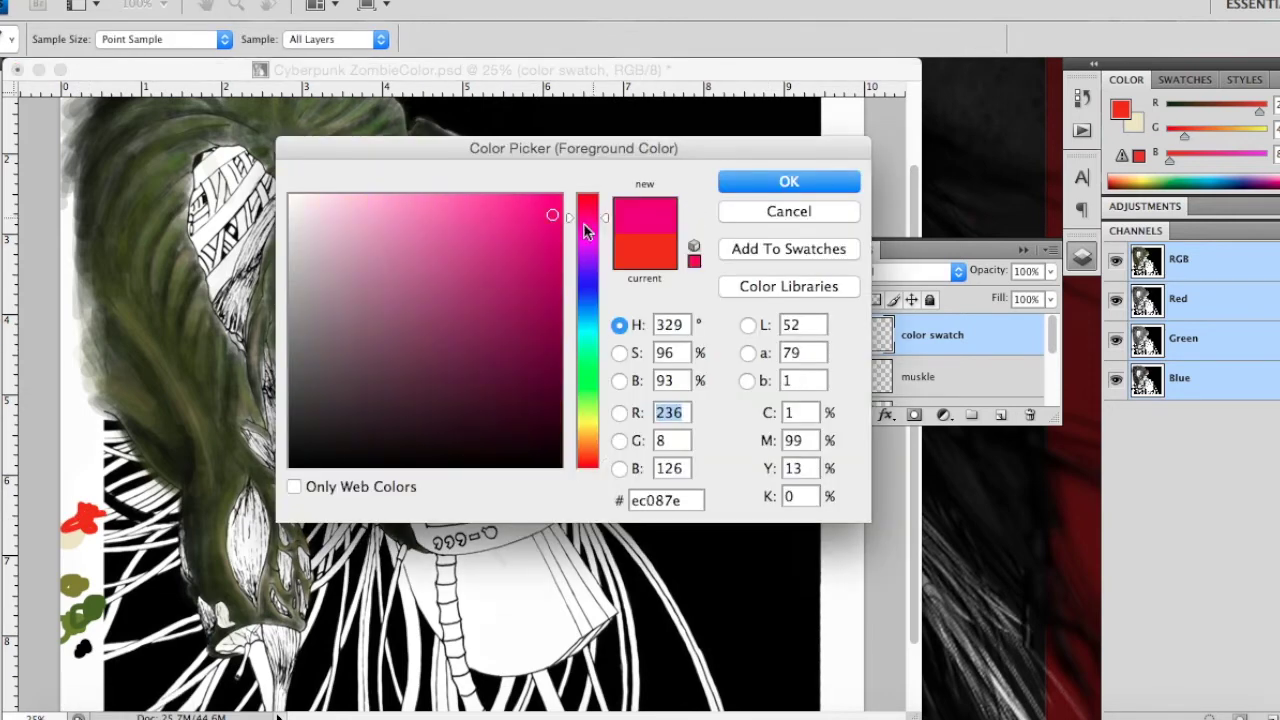
{"action": "left_click_drag", "start_coordinate": [463, 351], "coordinate": [506, 339]}
{"action": "left_click", "coordinate": [789, 181]}
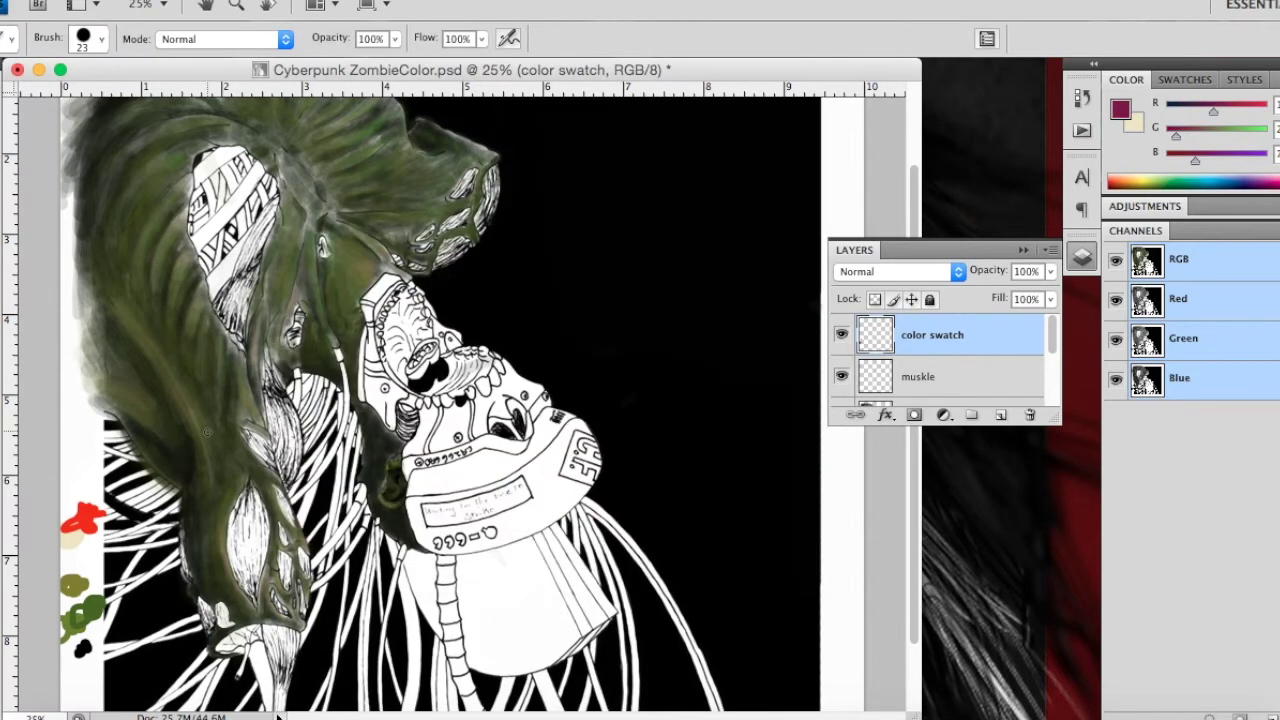
{"action": "left_click_drag", "start_coordinate": [75, 498], "coordinate": [72, 510]}
Step: Move color swatch beneath muskle, zoom in on the bandaged head, and ready the Brush on muskle
{"action": "left_click", "coordinate": [960, 377]}
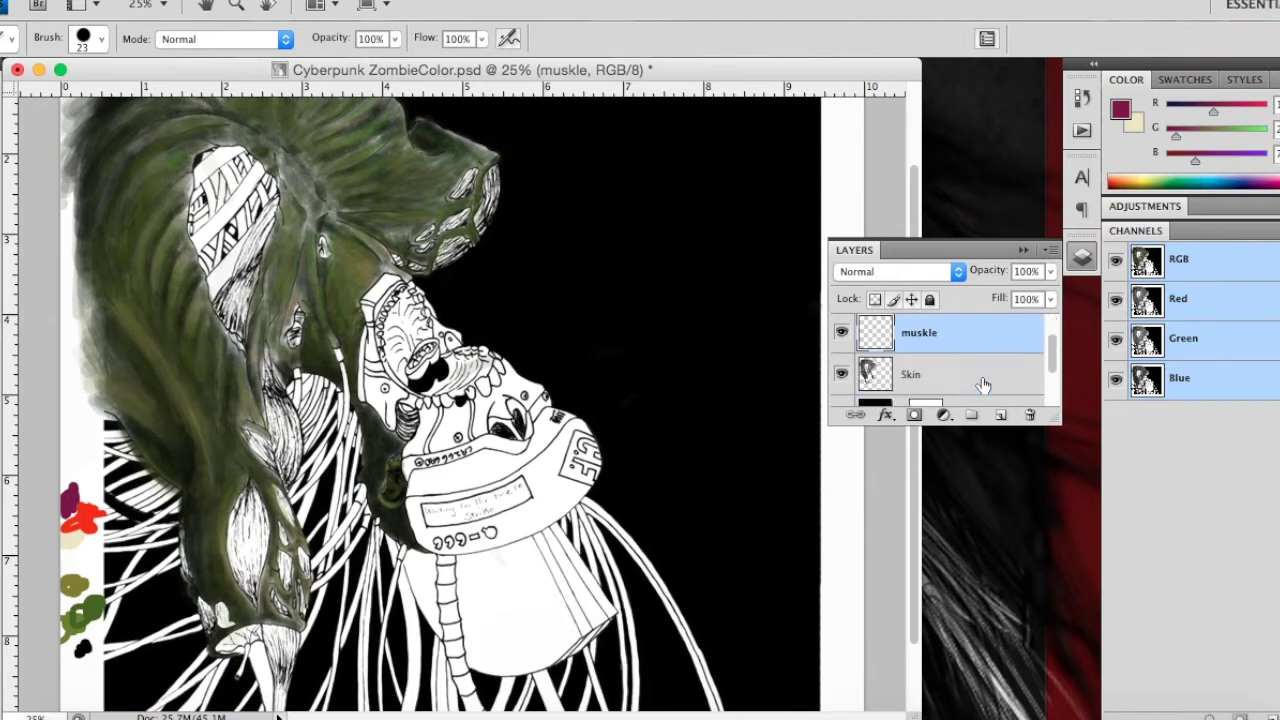
{"action": "mouse_move", "coordinate": [983, 384]}
{"action": "left_mouse_down"}
{"action": "mouse_move", "coordinate": [977, 393]}
{"action": "mouse_move", "coordinate": [971, 370]}
{"action": "left_mouse_up"}
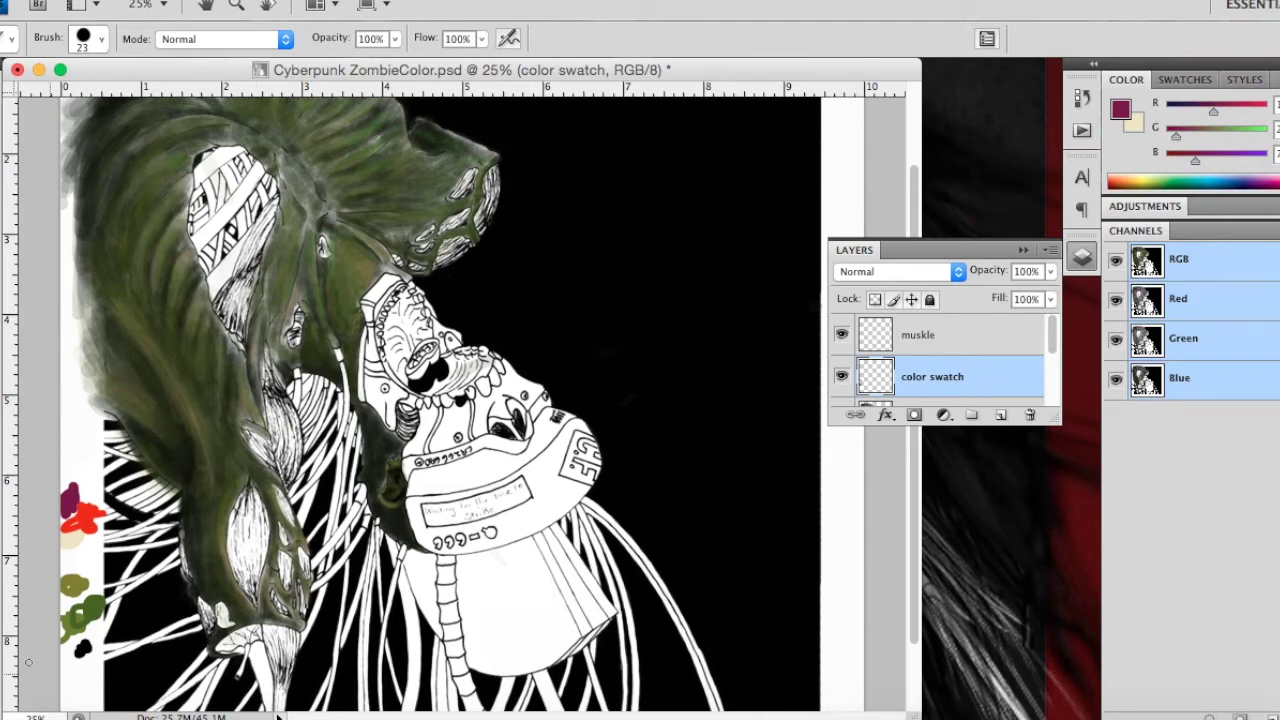
{"action": "scroll", "coordinate": [278, 716], "scroll_direction": "up", "scroll_amount": 3}
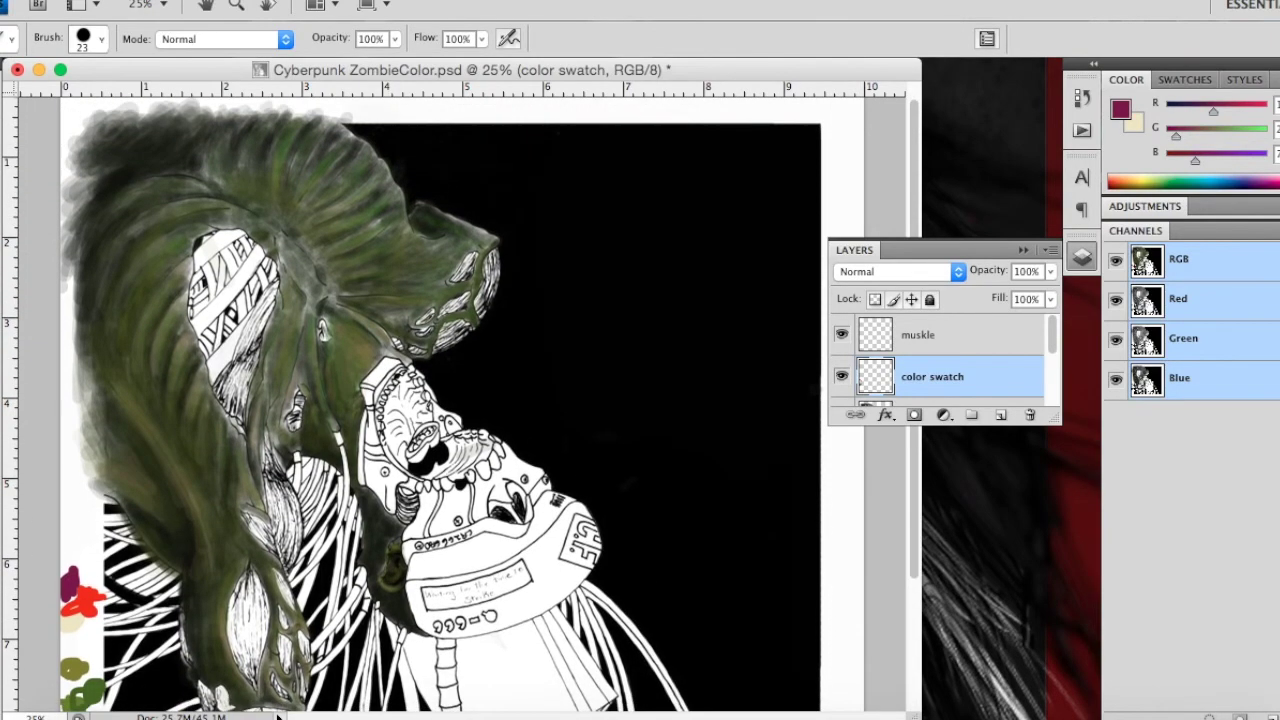
{"action": "key", "text": "z"}
{"action": "left_click_drag", "start_coordinate": [123, 217], "coordinate": [415, 453]}
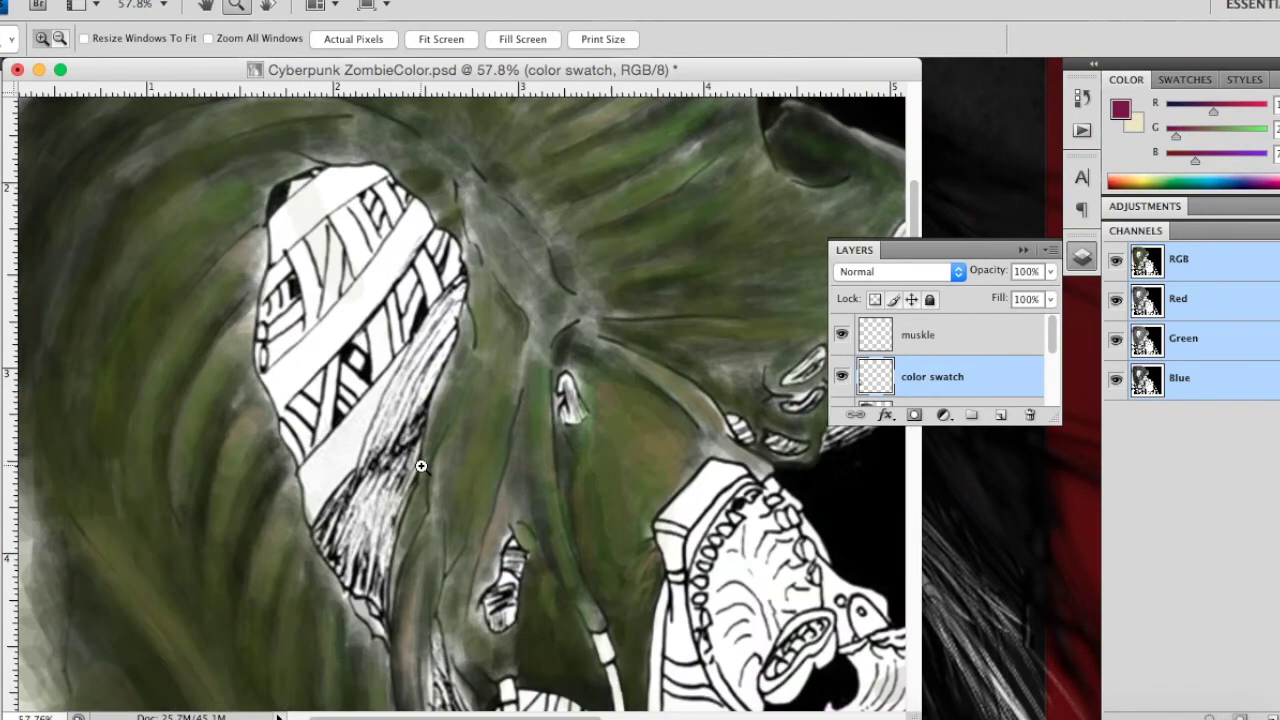
{"action": "scroll", "coordinate": [955, 387], "scroll_direction": "down", "scroll_amount": 3}
{"action": "left_click", "coordinate": [942, 352]}
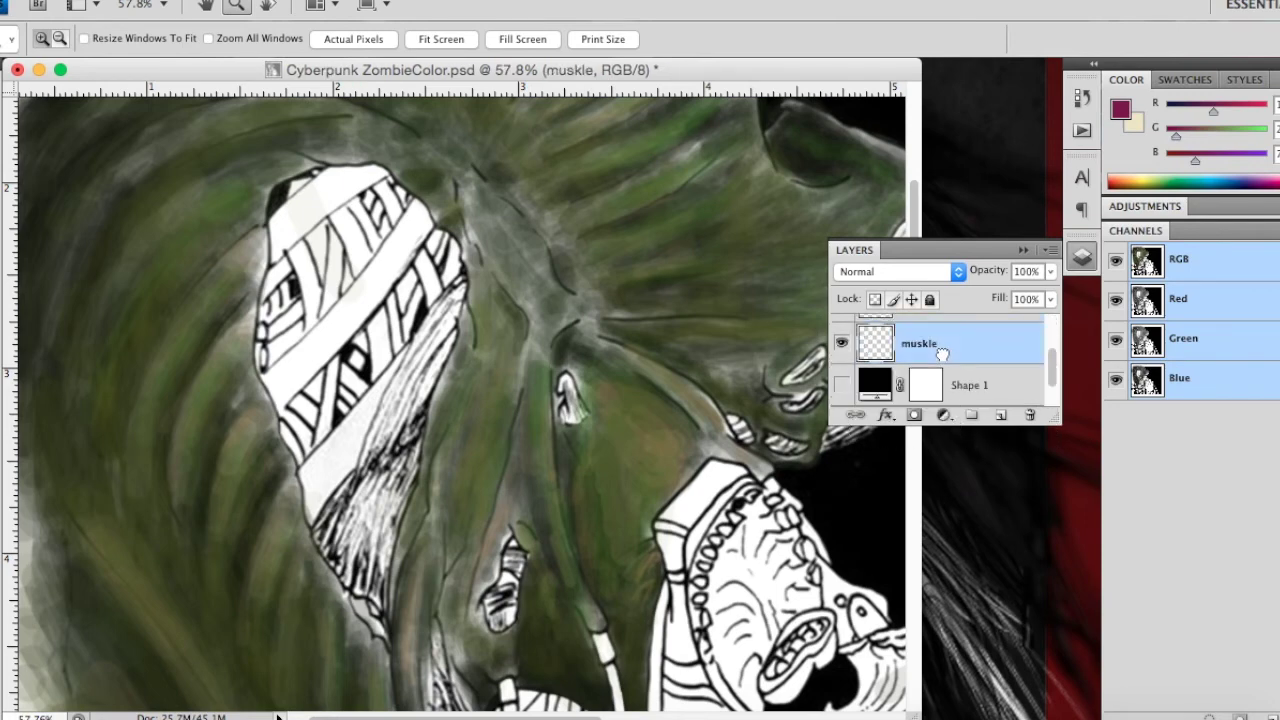
{"action": "left_click", "coordinate": [8, 282]}
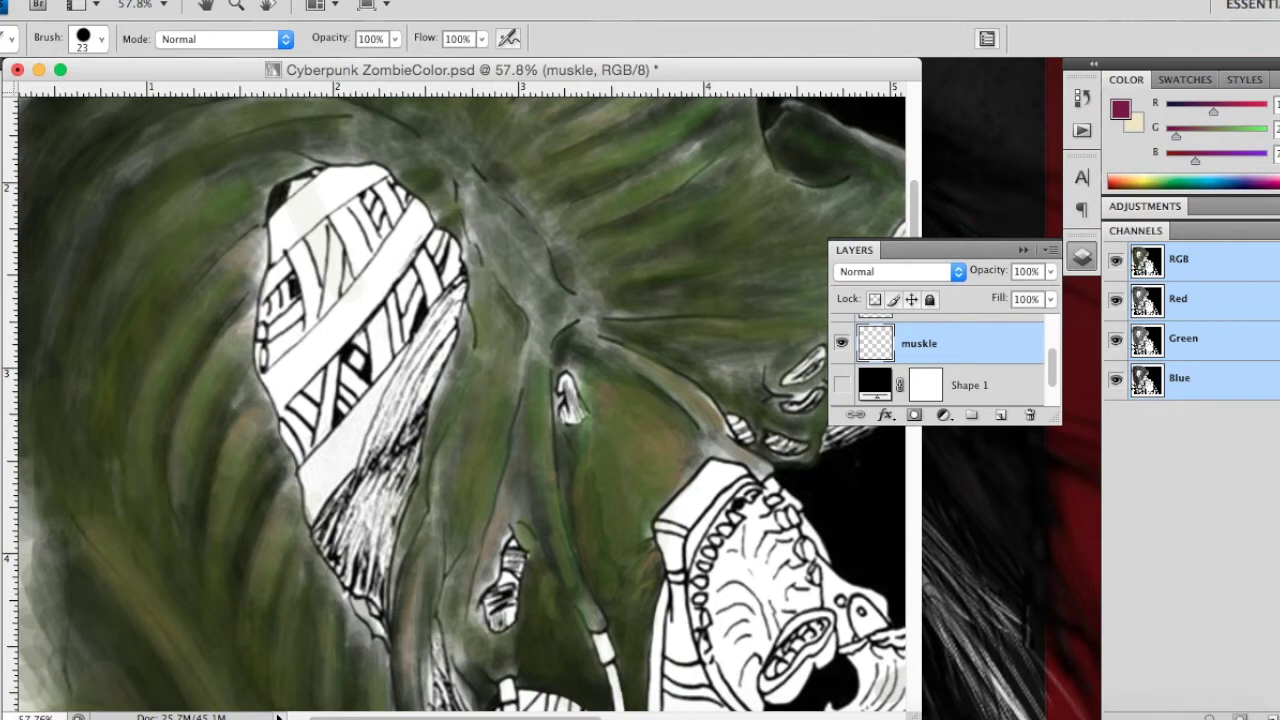
Step: Brush cream onto the lower bandage at about 51% opacity
{"action": "key", "text": "x"}
{"action": "left_click_drag", "start_coordinate": [336, 476], "coordinate": [348, 462]}
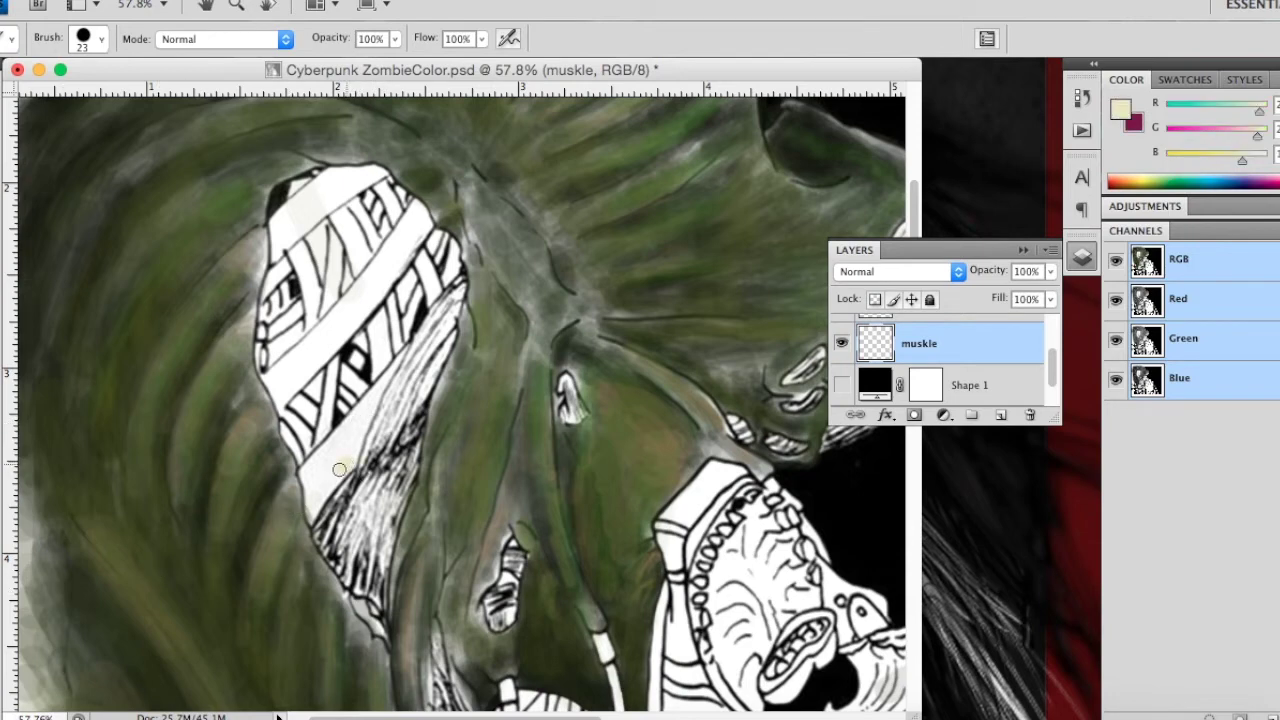
{"action": "left_click", "coordinate": [394, 39]}
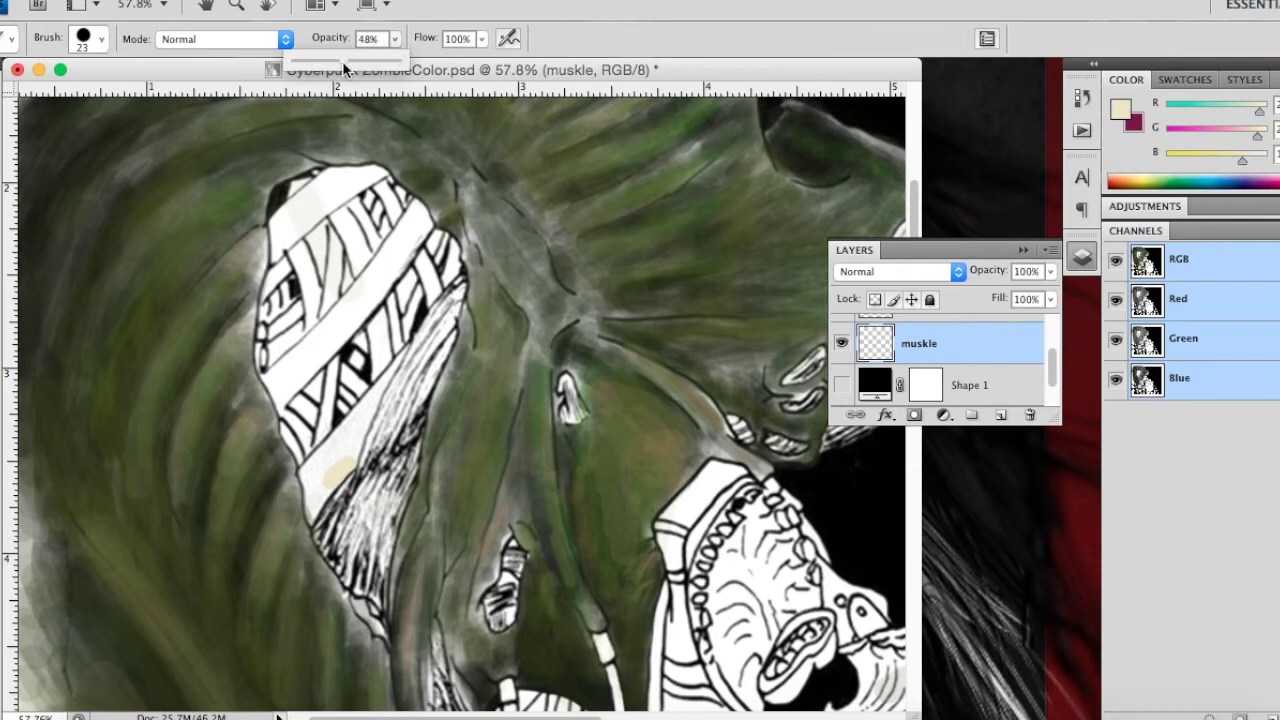
{"action": "left_click", "coordinate": [348, 64]}
{"action": "left_click", "coordinate": [353, 450]}
{"action": "mouse_move", "coordinate": [353, 450]}
{"action": "left_mouse_down"}
{"action": "mouse_move", "coordinate": [312, 505]}
{"action": "mouse_move", "coordinate": [307, 477]}
{"action": "mouse_move", "coordinate": [404, 356]}
{"action": "mouse_move", "coordinate": [379, 386]}
{"action": "left_mouse_up"}
Step: With an 8 px brush, make the cream solid beside the bandage, then show Shape 1 to check
{"action": "right_click", "coordinate": [379, 386]}
{"action": "left_click_drag", "start_coordinate": [420, 446], "coordinate": [412, 446]}
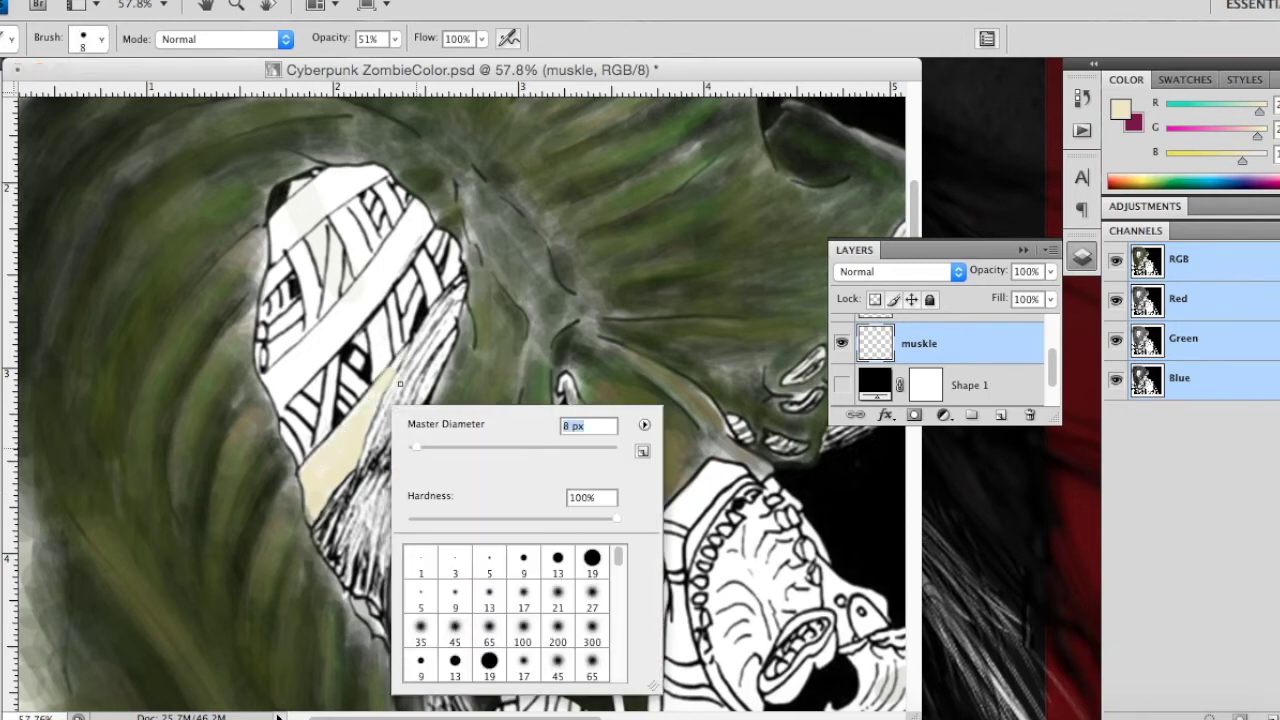
{"action": "left_click", "coordinate": [400, 360]}
{"action": "mouse_move", "coordinate": [391, 376]}
{"action": "left_mouse_down"}
{"action": "mouse_move", "coordinate": [370, 427]}
{"action": "mouse_move", "coordinate": [320, 464]}
{"action": "mouse_move", "coordinate": [342, 471]}
{"action": "left_mouse_up"}
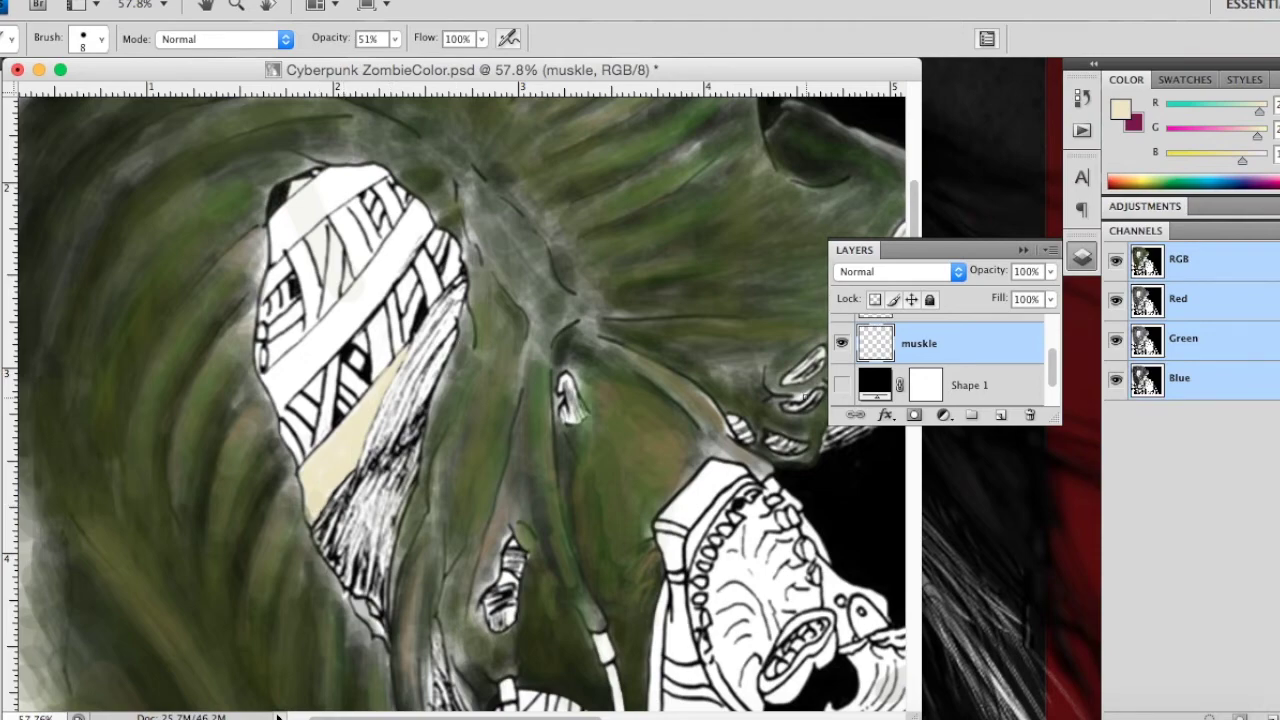
{"action": "left_click", "coordinate": [841, 384]}
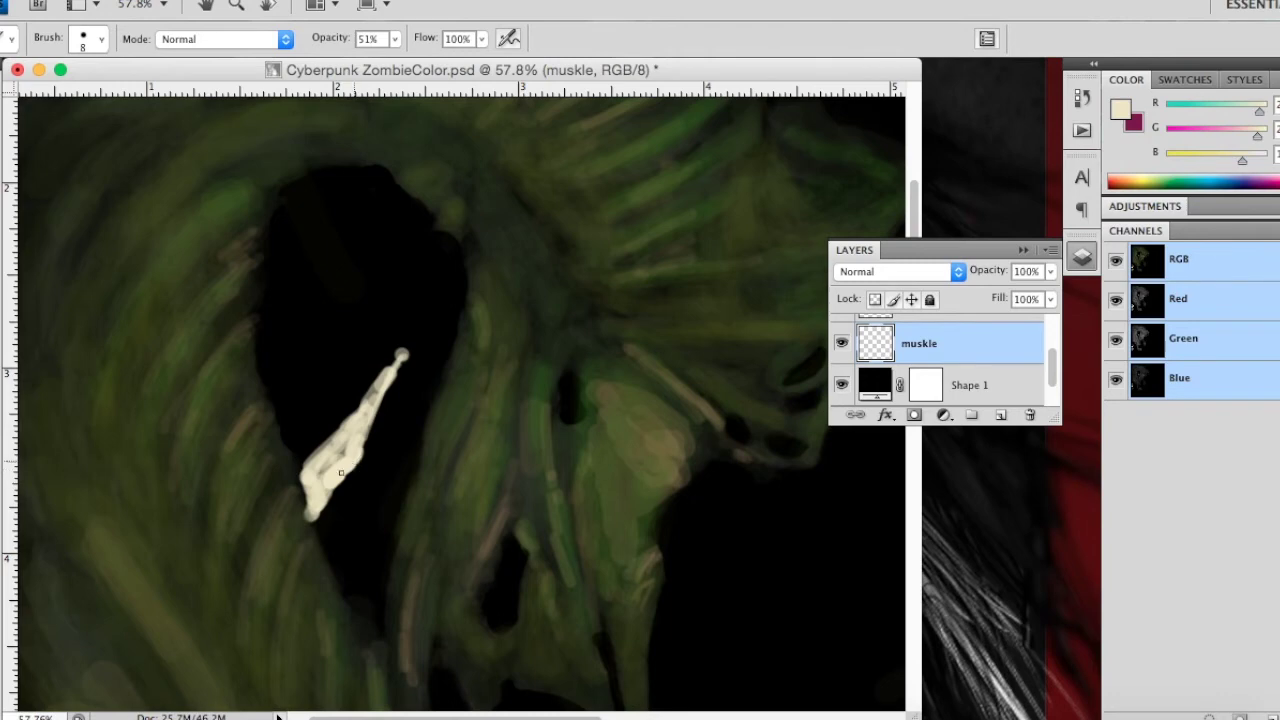
Step: Brighten the cream stripe's lower edge, cover grey streaks, and touch up the right edge
{"action": "left_click_drag", "start_coordinate": [301, 486], "coordinate": [304, 508]}
{"action": "mouse_move", "coordinate": [343, 452]}
{"action": "left_mouse_down"}
{"action": "mouse_move", "coordinate": [323, 469]}
{"action": "mouse_move", "coordinate": [309, 520]}
{"action": "left_mouse_up"}
{"action": "left_click_drag", "start_coordinate": [395, 365], "coordinate": [343, 450]}
{"action": "left_click_drag", "start_coordinate": [388, 372], "coordinate": [333, 436]}
{"action": "mouse_move", "coordinate": [380, 375]}
{"action": "left_mouse_down"}
{"action": "mouse_move", "coordinate": [340, 432]}
{"action": "mouse_move", "coordinate": [363, 452]}
{"action": "mouse_move", "coordinate": [363, 400]}
{"action": "left_mouse_up"}
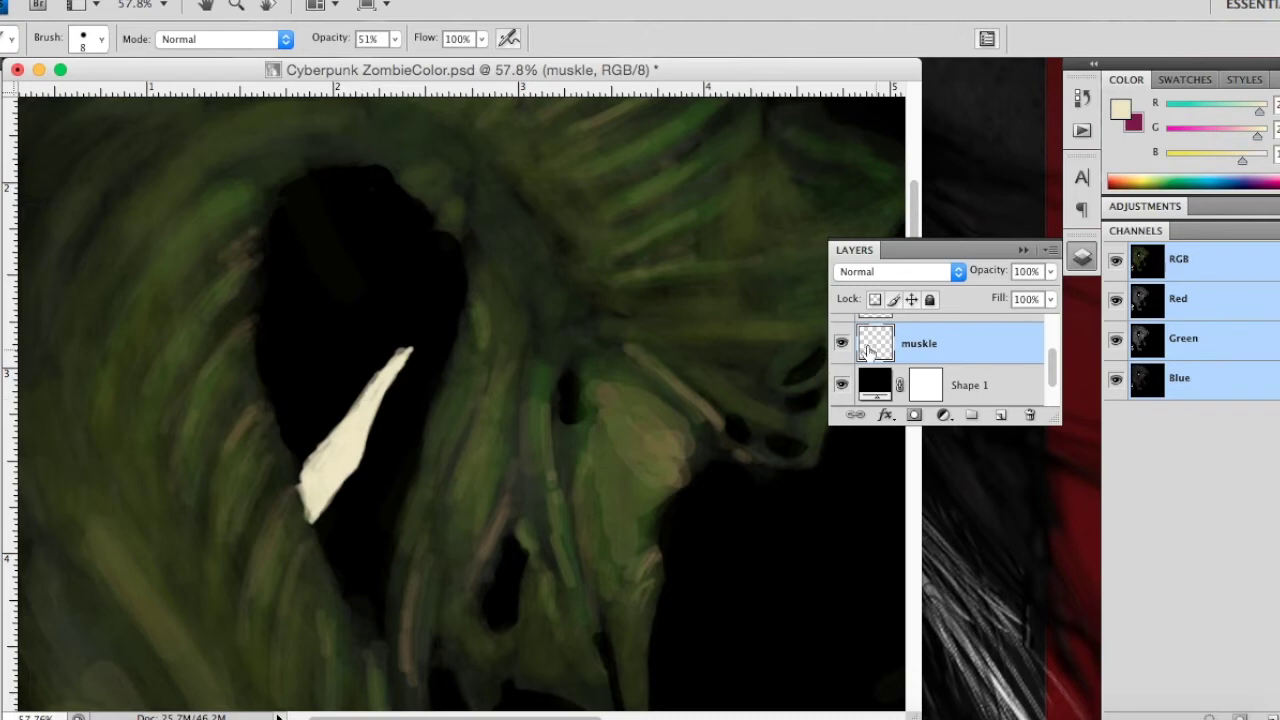
{"action": "left_click", "coordinate": [841, 385]}
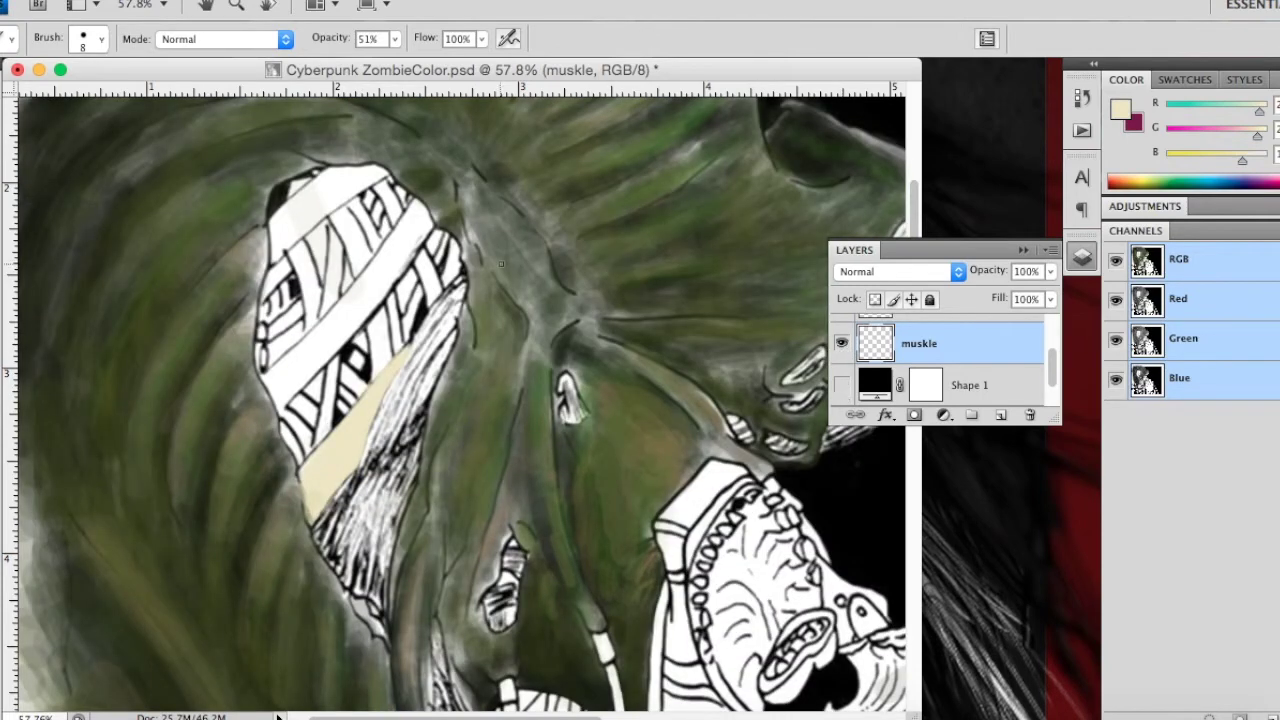
{"action": "left_click_drag", "start_coordinate": [428, 228], "coordinate": [414, 210]}
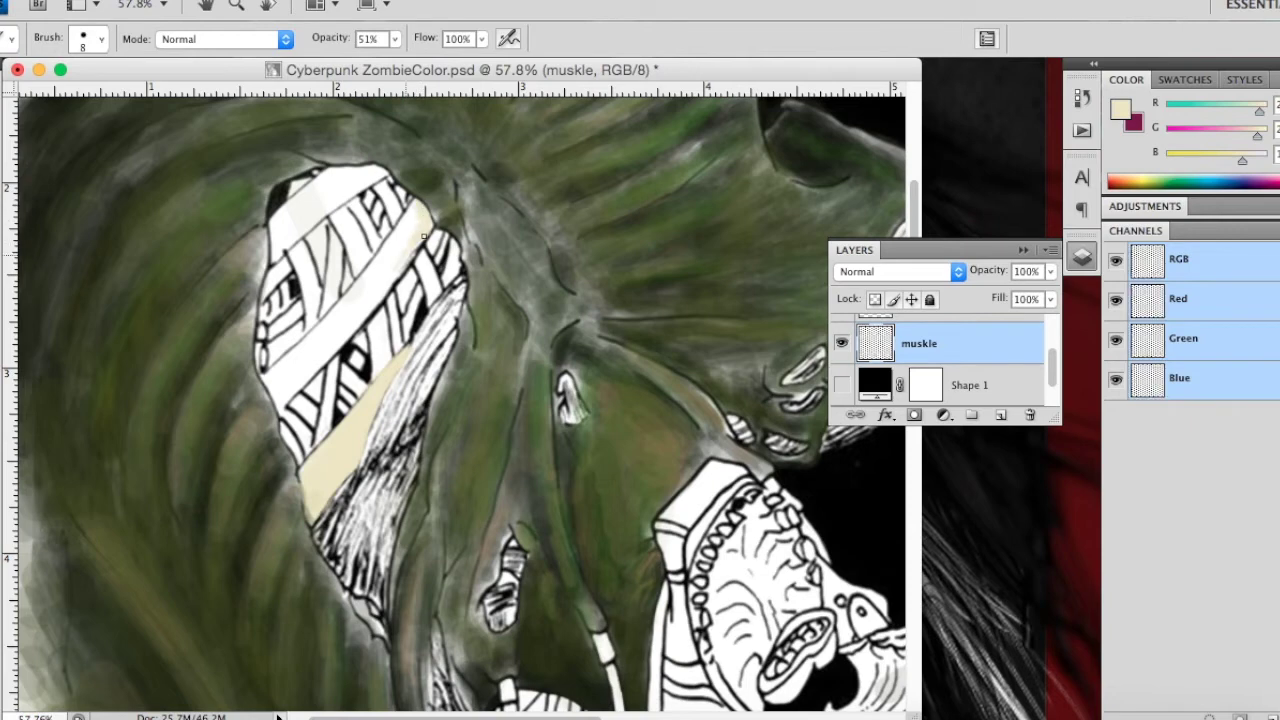
Step: With a 17 px brush, paint cream up the lower and upper bandage bands and the head top
{"action": "right_click", "coordinate": [378, 298]}
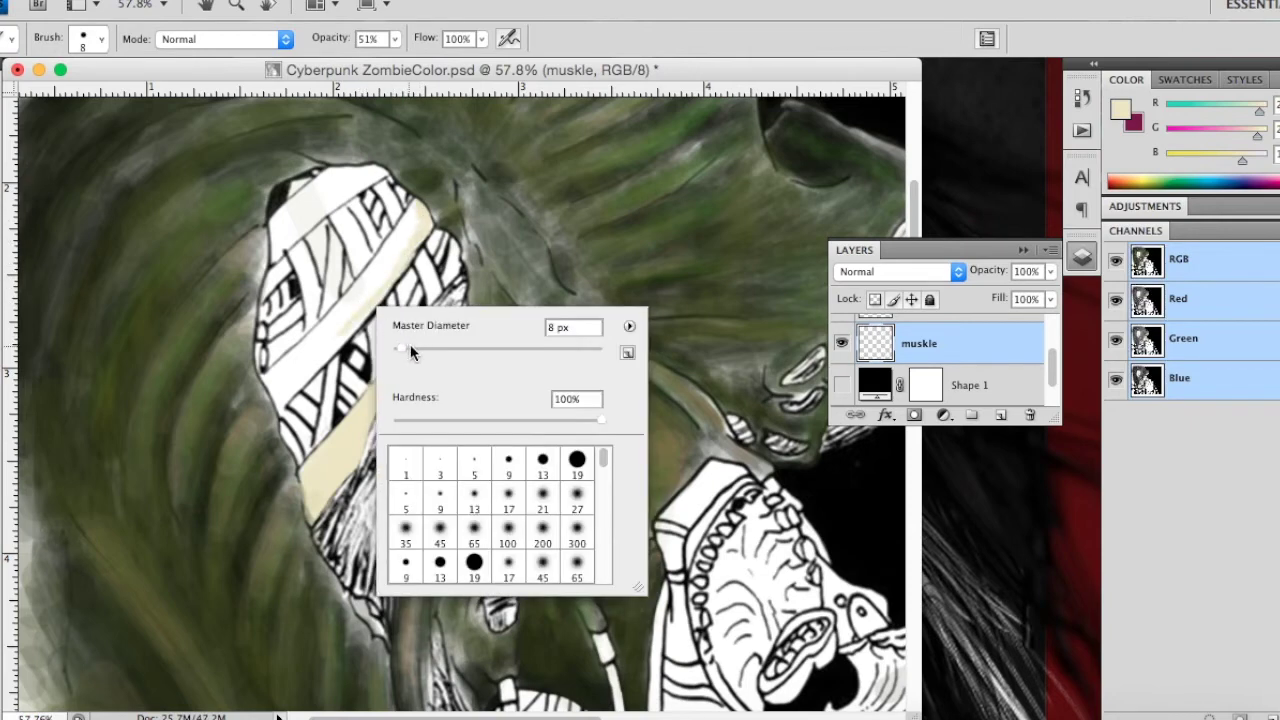
{"action": "left_click_drag", "start_coordinate": [410, 348], "coordinate": [416, 349]}
{"action": "key", "text": "Return"}
{"action": "left_click_drag", "start_coordinate": [299, 382], "coordinate": [342, 342]}
{"action": "left_click_drag", "start_coordinate": [361, 295], "coordinate": [416, 220]}
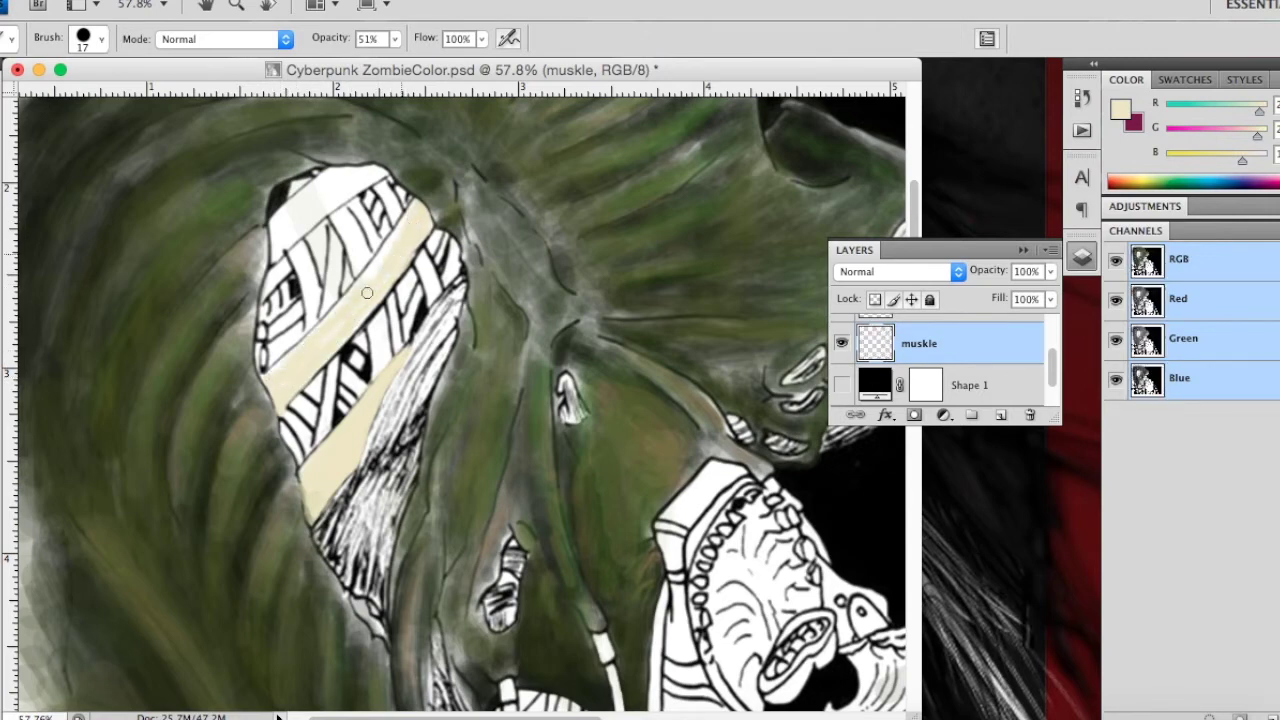
{"action": "left_click_drag", "start_coordinate": [388, 274], "coordinate": [283, 368]}
{"action": "left_click_drag", "start_coordinate": [284, 384], "coordinate": [420, 231]}
{"action": "left_click_drag", "start_coordinate": [340, 198], "coordinate": [375, 180]}
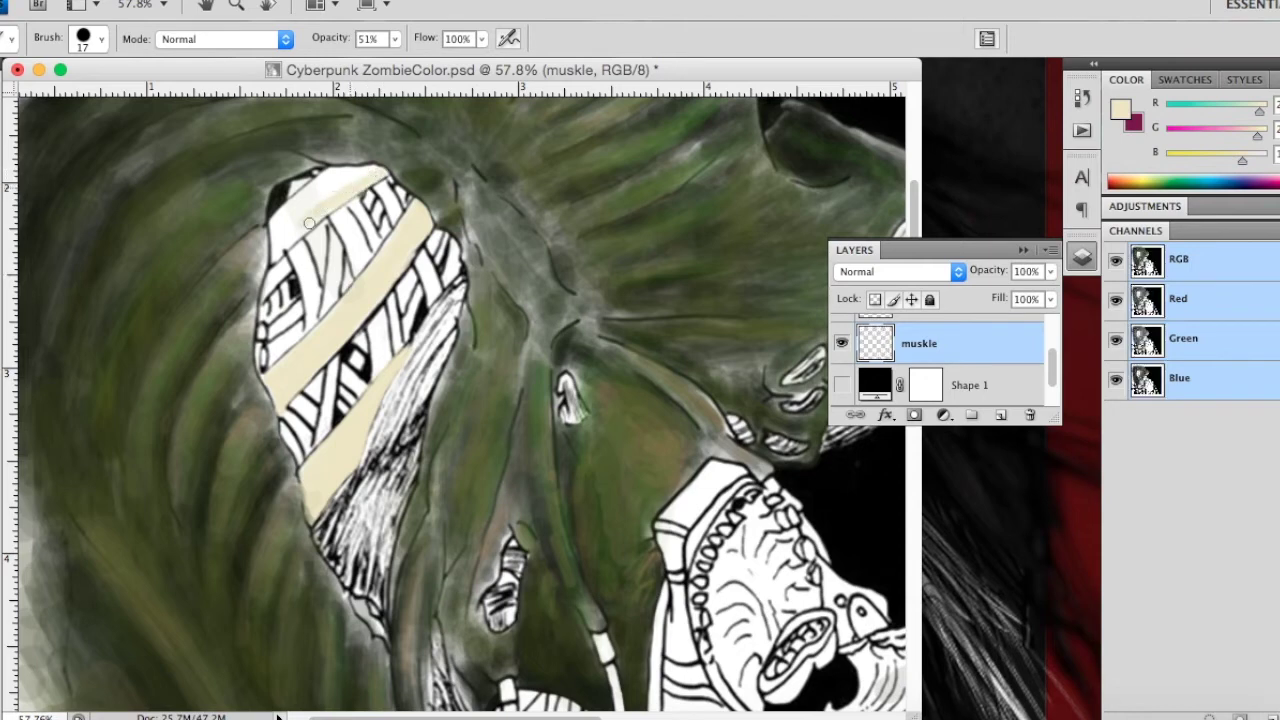
{"action": "left_click_drag", "start_coordinate": [277, 237], "coordinate": [290, 205]}
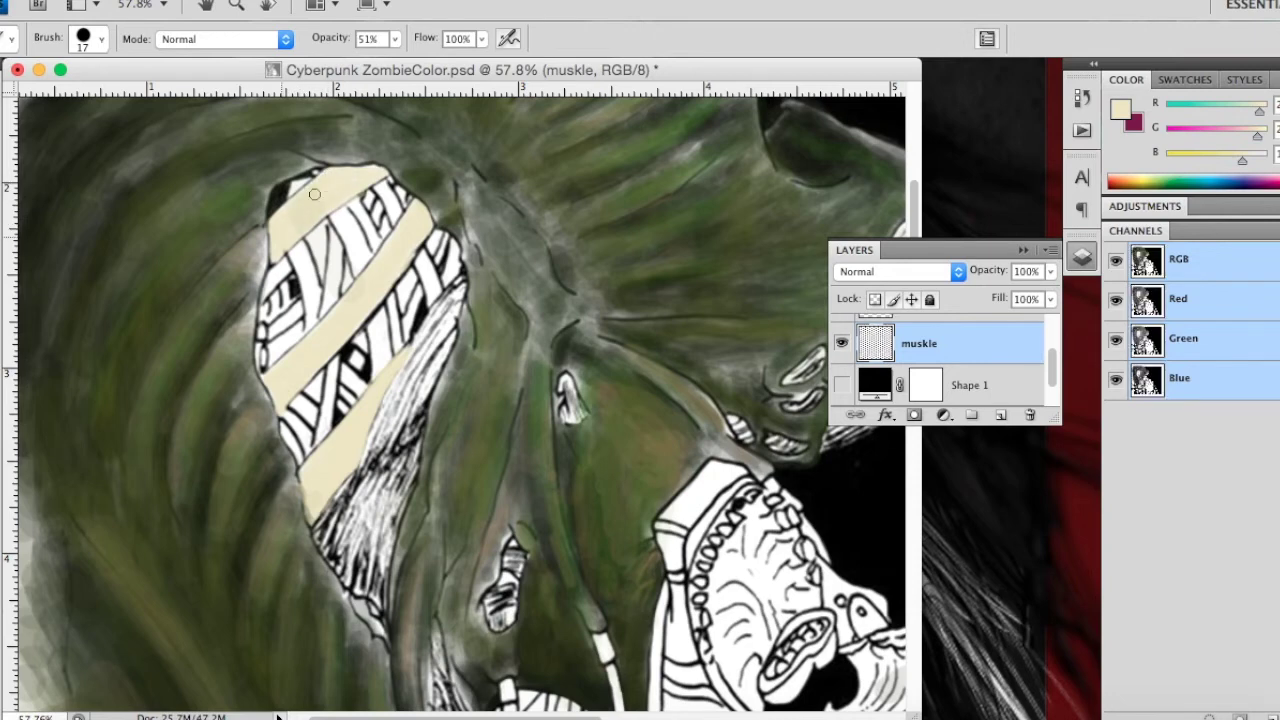
Step: Show Shape 1 and tidy the edges of the upper, middle and top cream stripes
{"action": "left_click", "coordinate": [841, 385]}
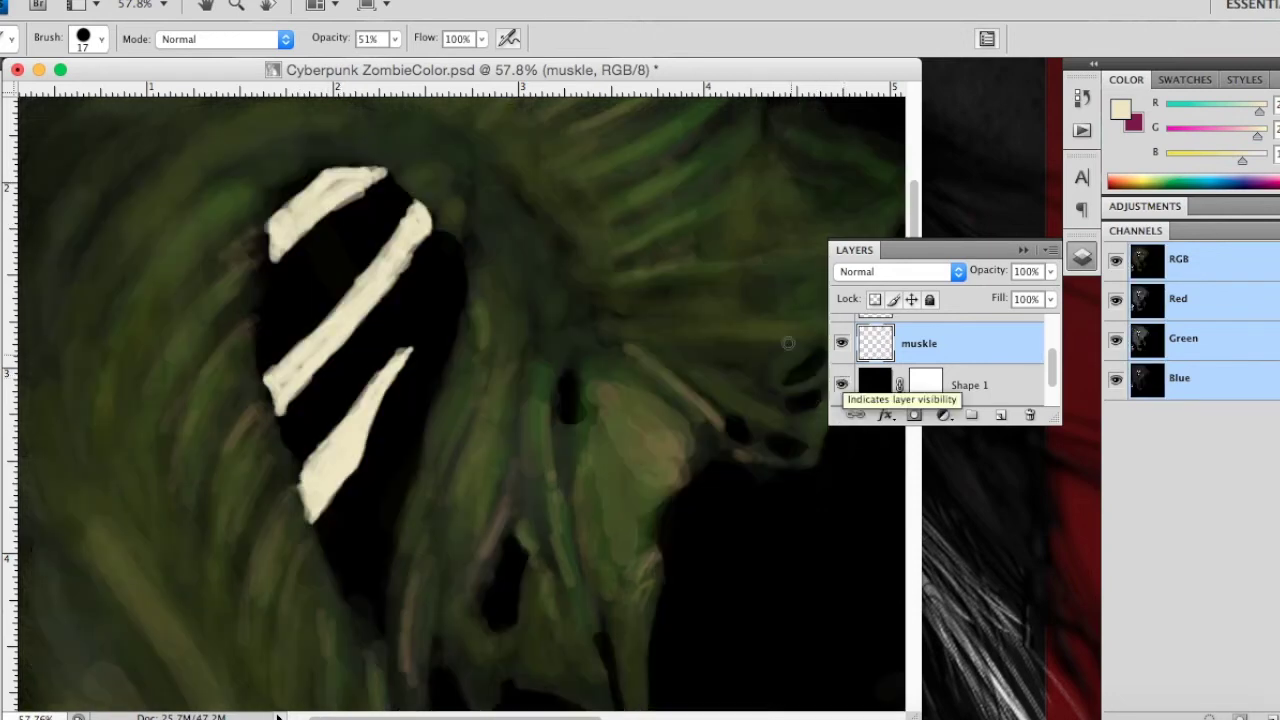
{"action": "left_click_drag", "start_coordinate": [418, 241], "coordinate": [383, 282]}
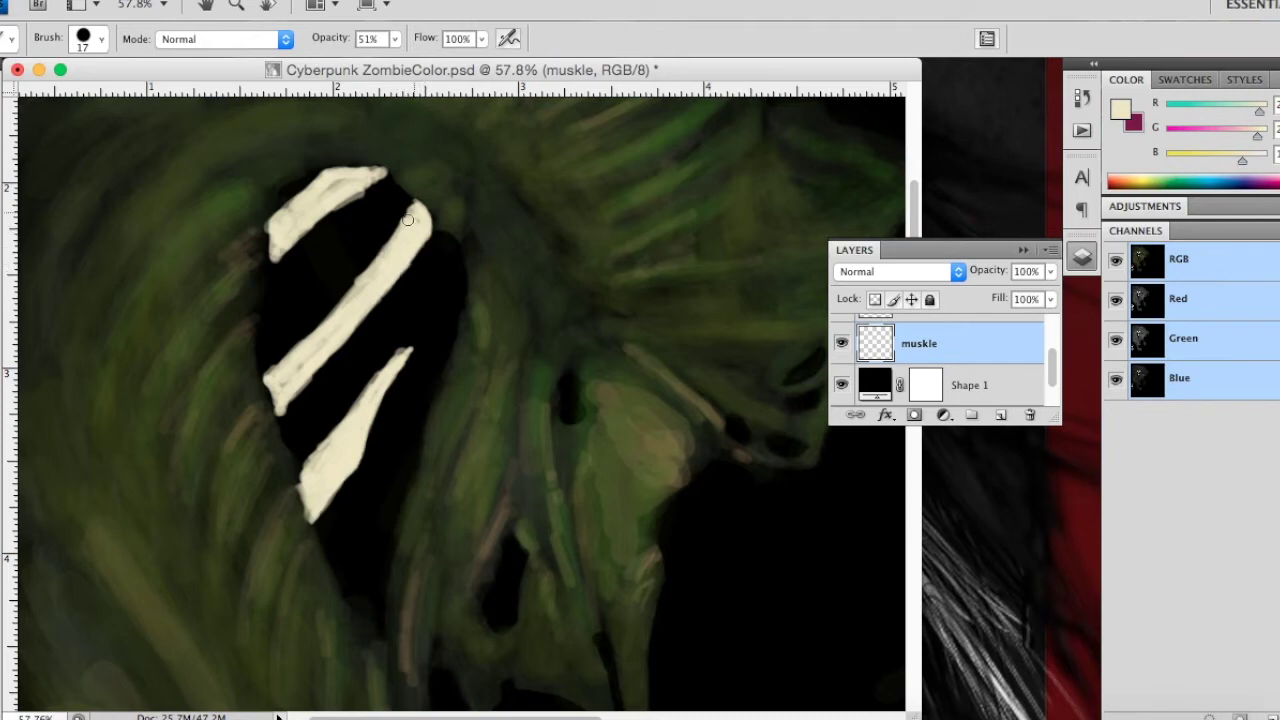
{"action": "left_click_drag", "start_coordinate": [383, 282], "coordinate": [412, 212]}
{"action": "mouse_move", "coordinate": [297, 368]}
{"action": "left_mouse_down"}
{"action": "mouse_move", "coordinate": [281, 405]}
{"action": "mouse_move", "coordinate": [392, 232]}
{"action": "left_mouse_up"}
{"action": "mouse_move", "coordinate": [356, 286]}
{"action": "left_mouse_down"}
{"action": "mouse_move", "coordinate": [388, 236]}
{"action": "mouse_move", "coordinate": [348, 203]}
{"action": "mouse_move", "coordinate": [258, 268]}
{"action": "left_mouse_up"}
{"action": "mouse_move", "coordinate": [355, 177]}
{"action": "left_mouse_down"}
{"action": "mouse_move", "coordinate": [353, 166]}
{"action": "mouse_move", "coordinate": [337, 180]}
{"action": "mouse_move", "coordinate": [375, 178]}
{"action": "mouse_move", "coordinate": [335, 210]}
{"action": "left_mouse_up"}
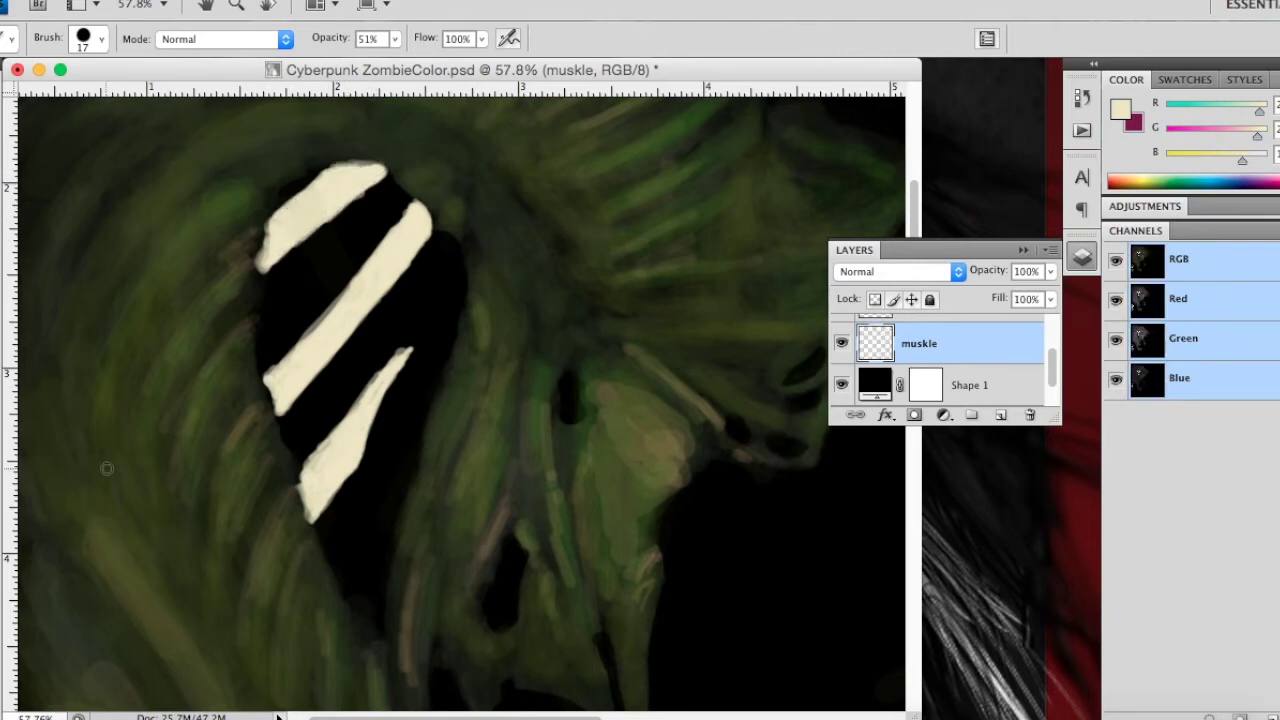
{"action": "key", "text": "e"}
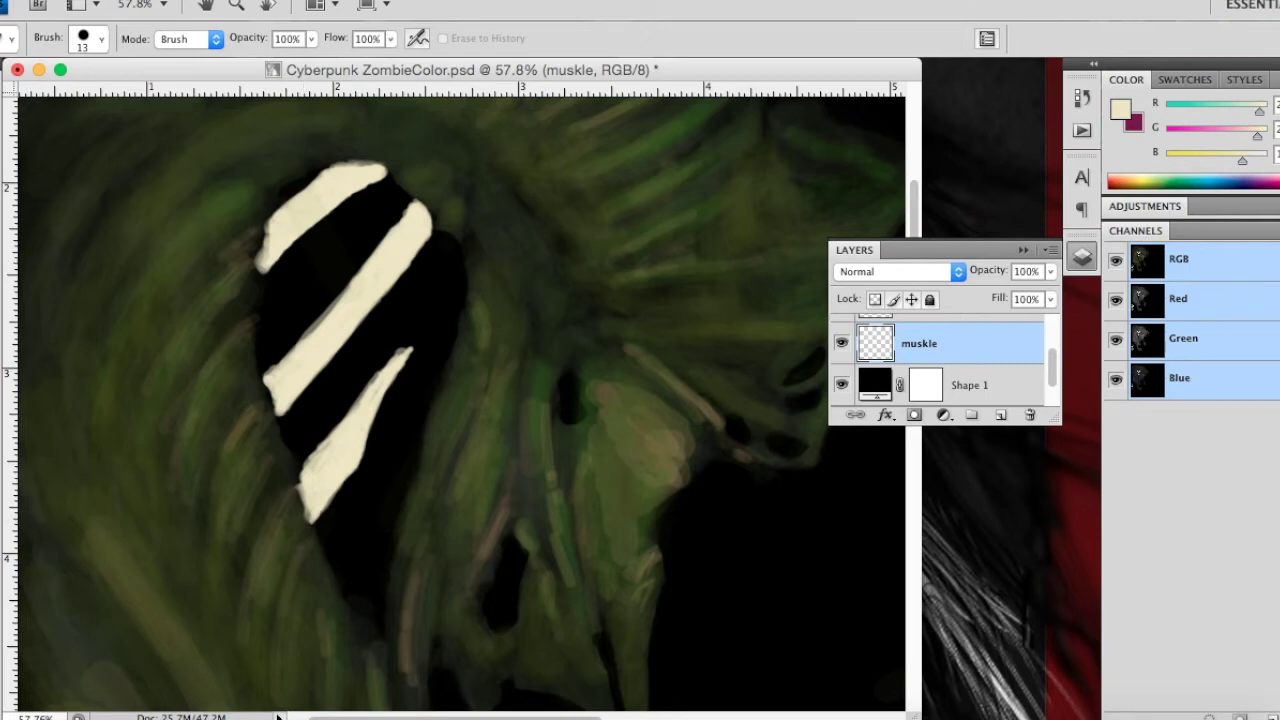
Step: Choose a dark grey painting colour and a Brush at 4% opacity
{"action": "key", "text": "x"}
{"action": "left_click", "coordinate": [1120, 108]}
{"action": "left_click_drag", "start_coordinate": [297, 429], "coordinate": [302, 436]}
{"action": "left_click", "coordinate": [320, 444]}
{"action": "left_click", "coordinate": [761, 184]}
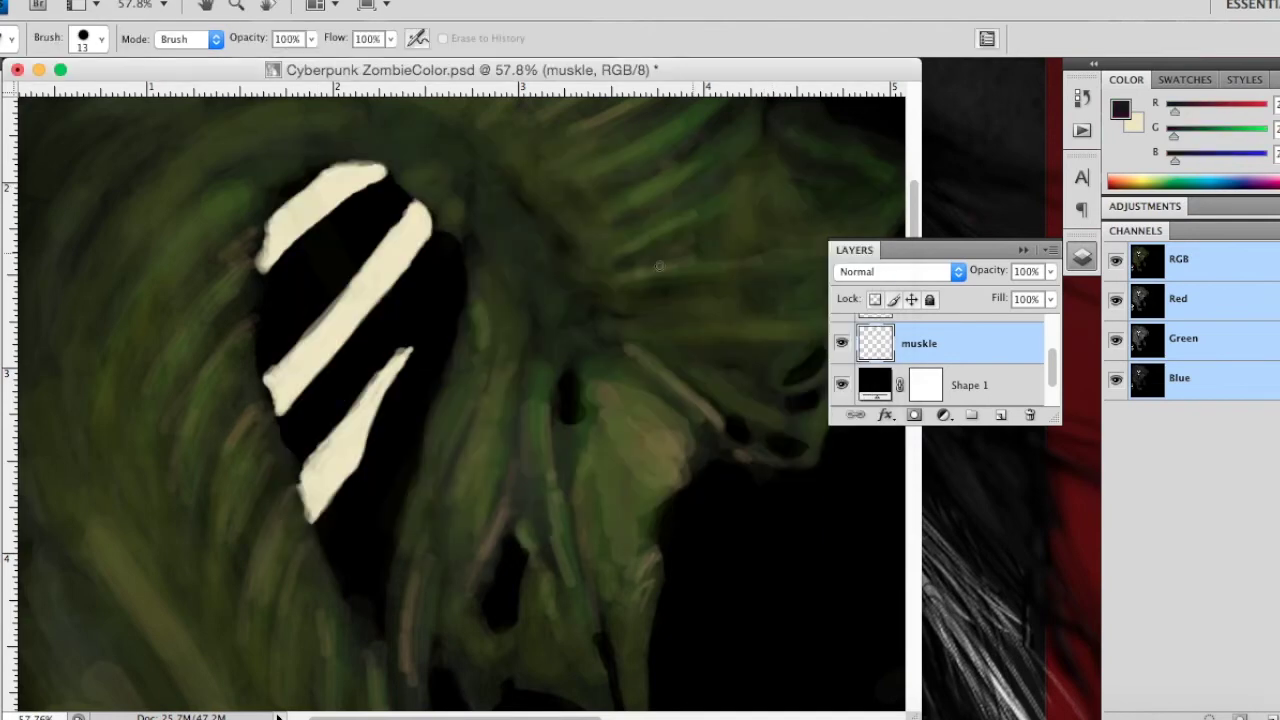
{"action": "key", "text": "b"}
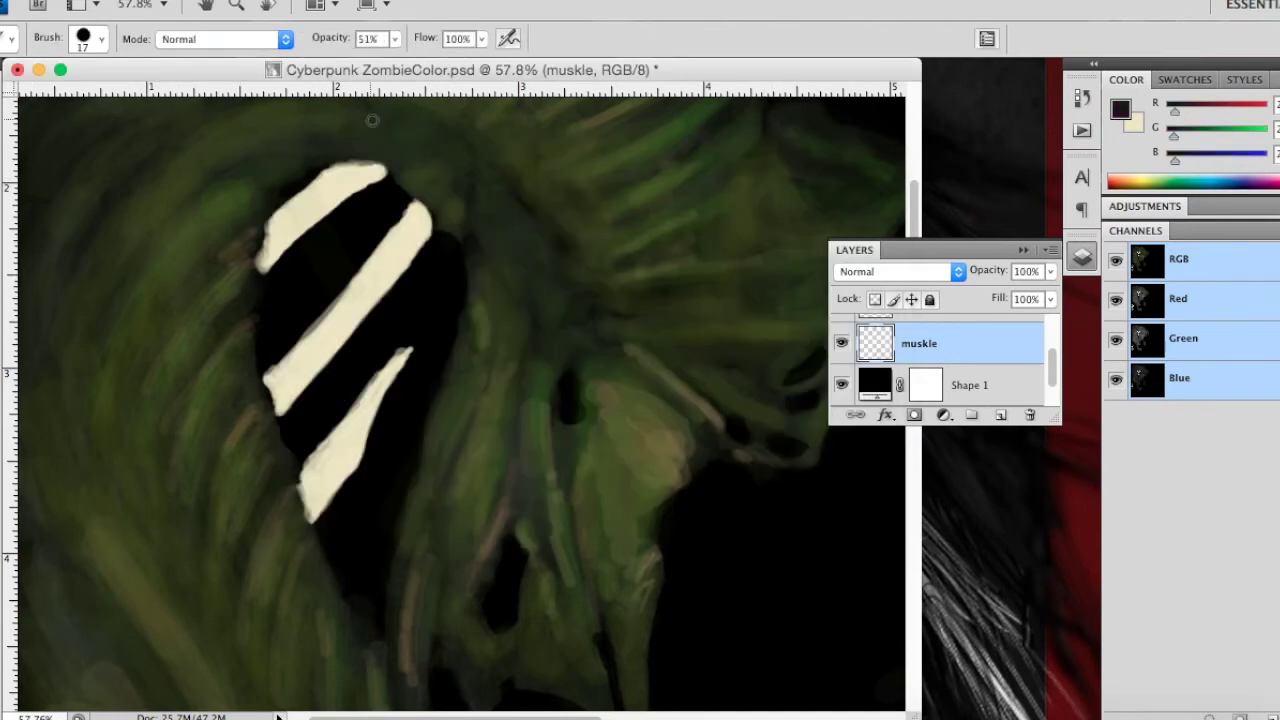
{"action": "left_click_drag", "start_coordinate": [395, 38], "coordinate": [351, 58]}
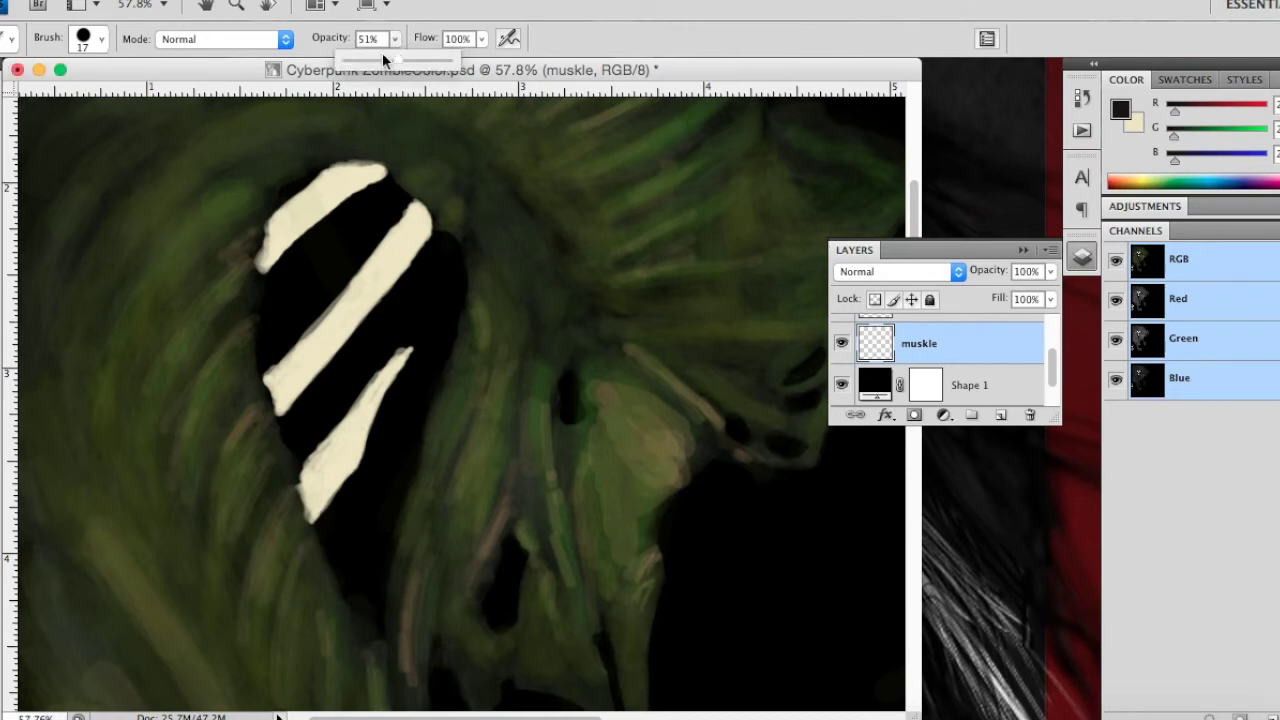
Step: Faintly shade the top stripe's upper-left edge and set the brush to 30 px
{"action": "mouse_move", "coordinate": [321, 178]}
{"action": "left_mouse_down"}
{"action": "mouse_move", "coordinate": [332, 170]}
{"action": "mouse_move", "coordinate": [268, 230]}
{"action": "mouse_move", "coordinate": [344, 173]}
{"action": "mouse_move", "coordinate": [334, 164]}
{"action": "left_mouse_up"}
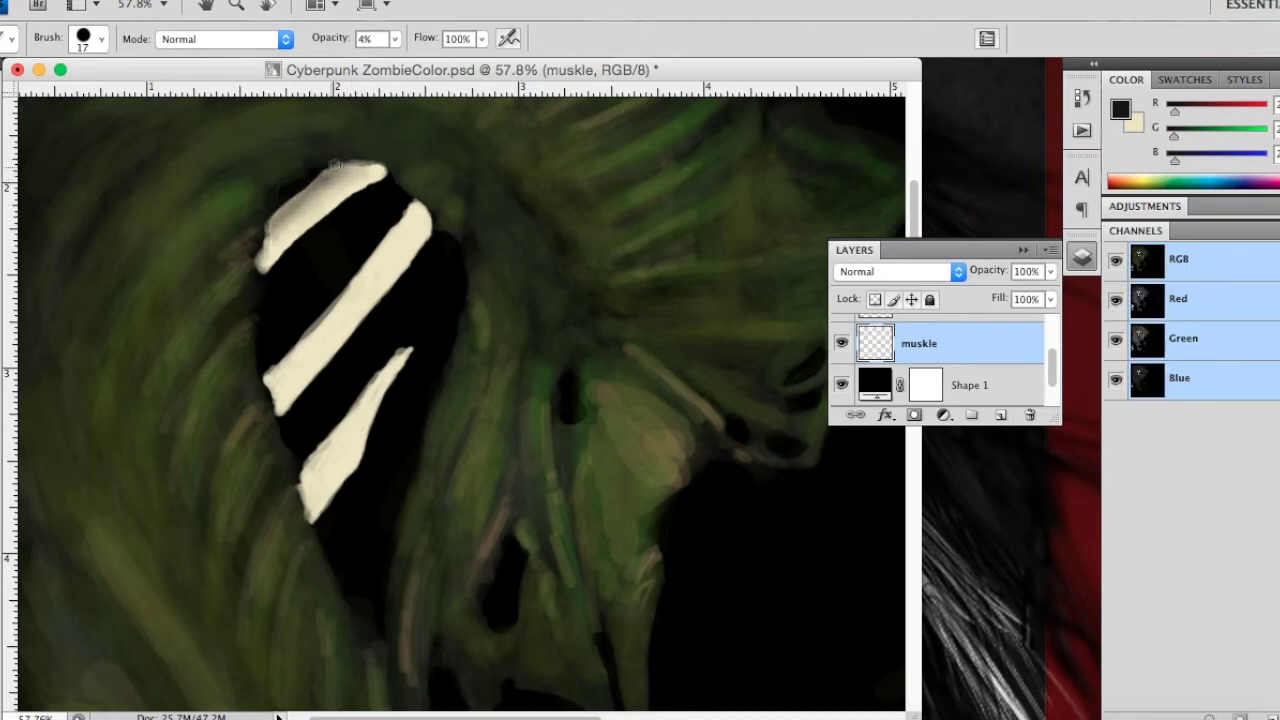
{"action": "mouse_move", "coordinate": [293, 204]}
{"action": "left_mouse_down"}
{"action": "mouse_move", "coordinate": [277, 213]}
{"action": "mouse_move", "coordinate": [349, 235]}
{"action": "left_mouse_up"}
{"action": "right_click", "coordinate": [284, 205]}
{"action": "key", "text": "Return"}
Step: Shade the top cream stripe end to end with faint dark strokes
{"action": "left_click_drag", "start_coordinate": [270, 228], "coordinate": [357, 162]}
{"action": "left_click_drag", "start_coordinate": [270, 216], "coordinate": [345, 172]}
{"action": "left_click_drag", "start_coordinate": [262, 240], "coordinate": [368, 168]}
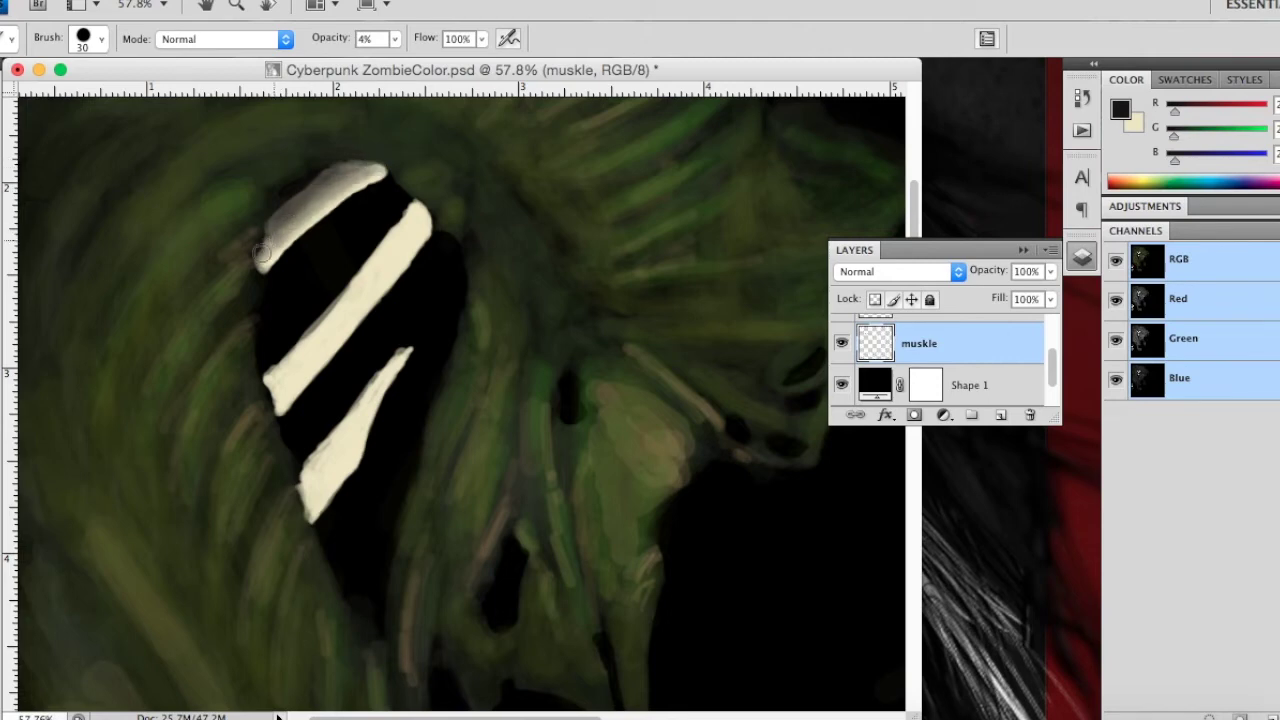
{"action": "mouse_move", "coordinate": [255, 255]}
{"action": "left_mouse_down"}
{"action": "mouse_move", "coordinate": [368, 167]}
{"action": "mouse_move", "coordinate": [338, 169]}
{"action": "mouse_move", "coordinate": [296, 226]}
{"action": "left_mouse_up"}
{"action": "left_click_drag", "start_coordinate": [362, 176], "coordinate": [253, 279]}
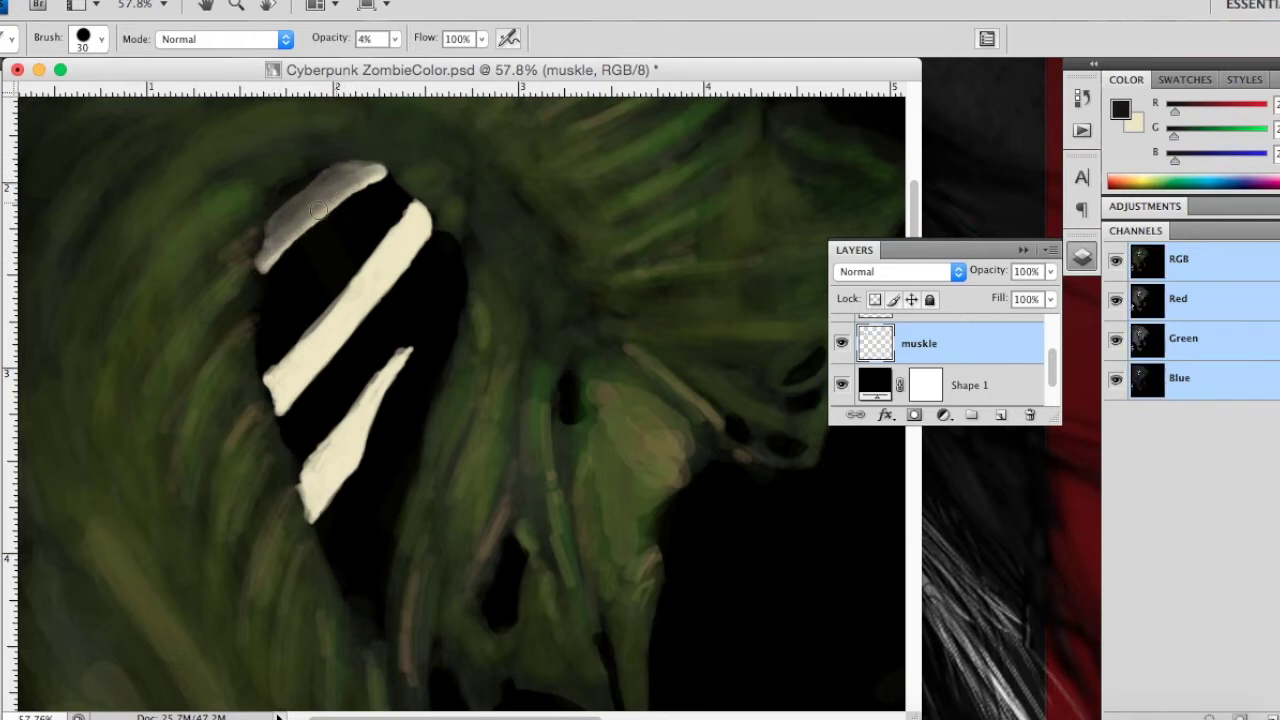
{"action": "left_click_drag", "start_coordinate": [410, 215], "coordinate": [383, 257]}
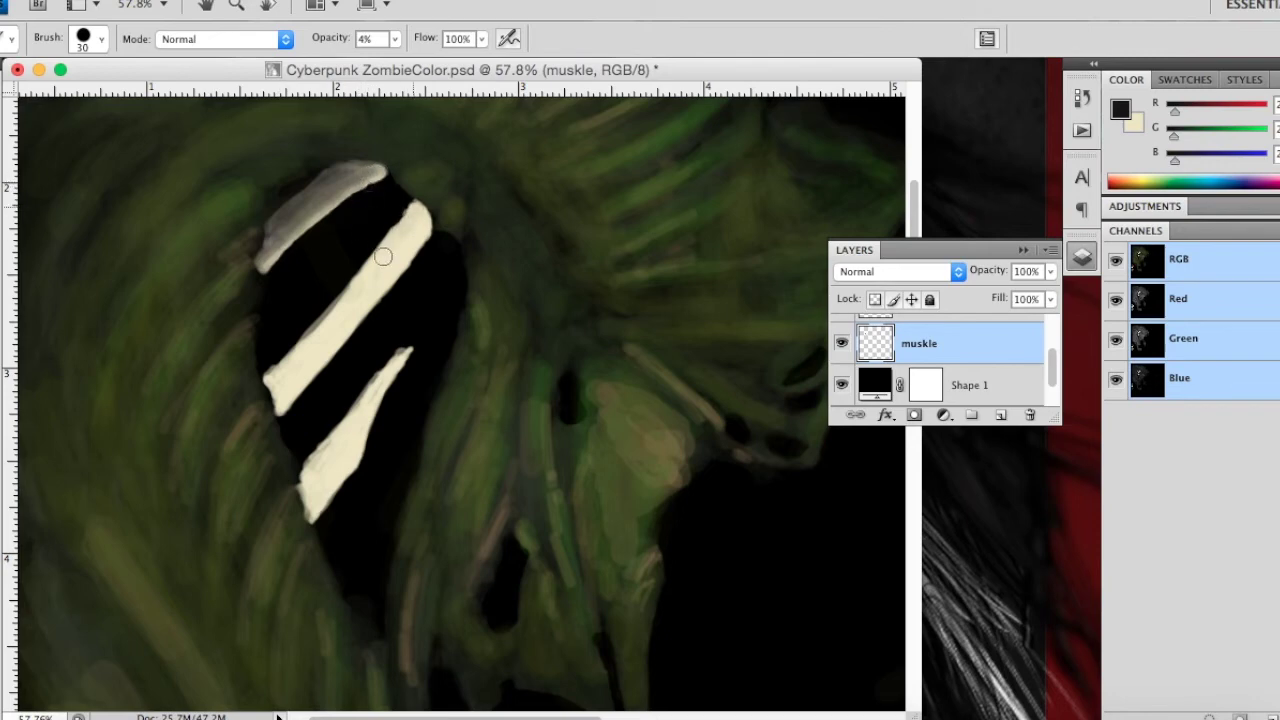
{"action": "left_click_drag", "start_coordinate": [416, 212], "coordinate": [370, 252]}
Step: Shade the middle cream stripe with faint dark strokes
{"action": "left_click_drag", "start_coordinate": [280, 380], "coordinate": [360, 281]}
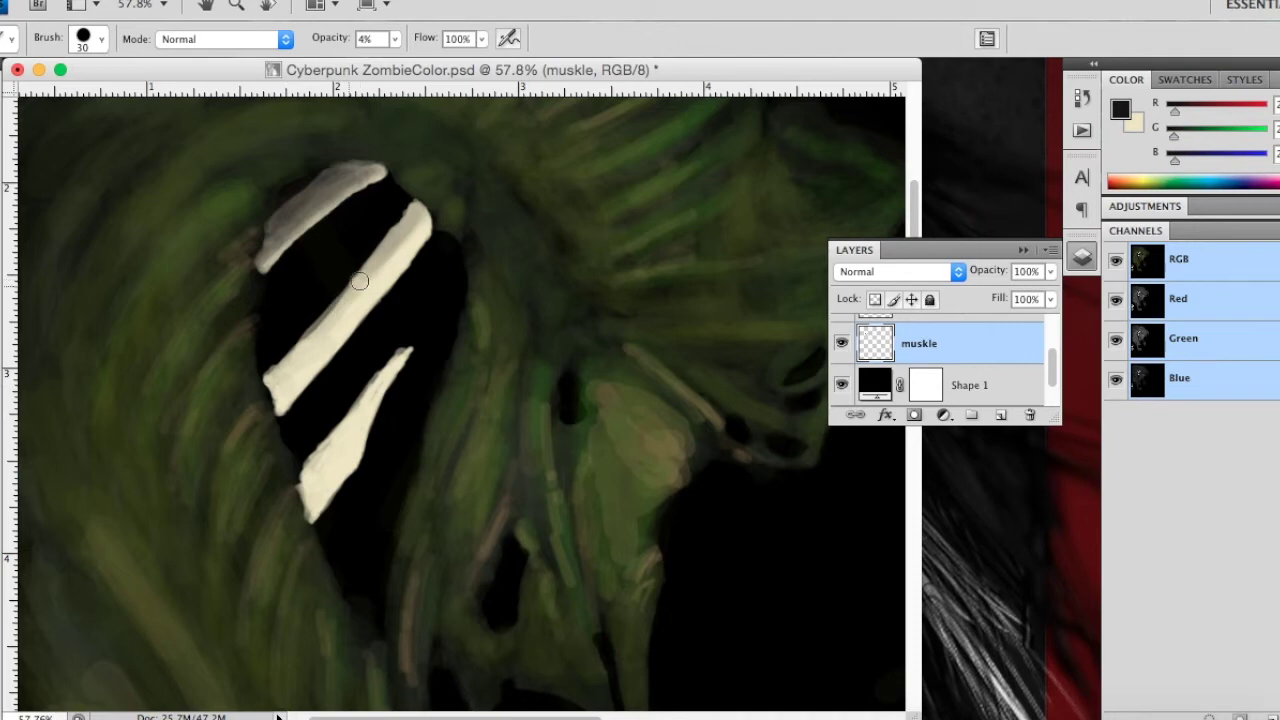
{"action": "left_click_drag", "start_coordinate": [262, 387], "coordinate": [402, 227]}
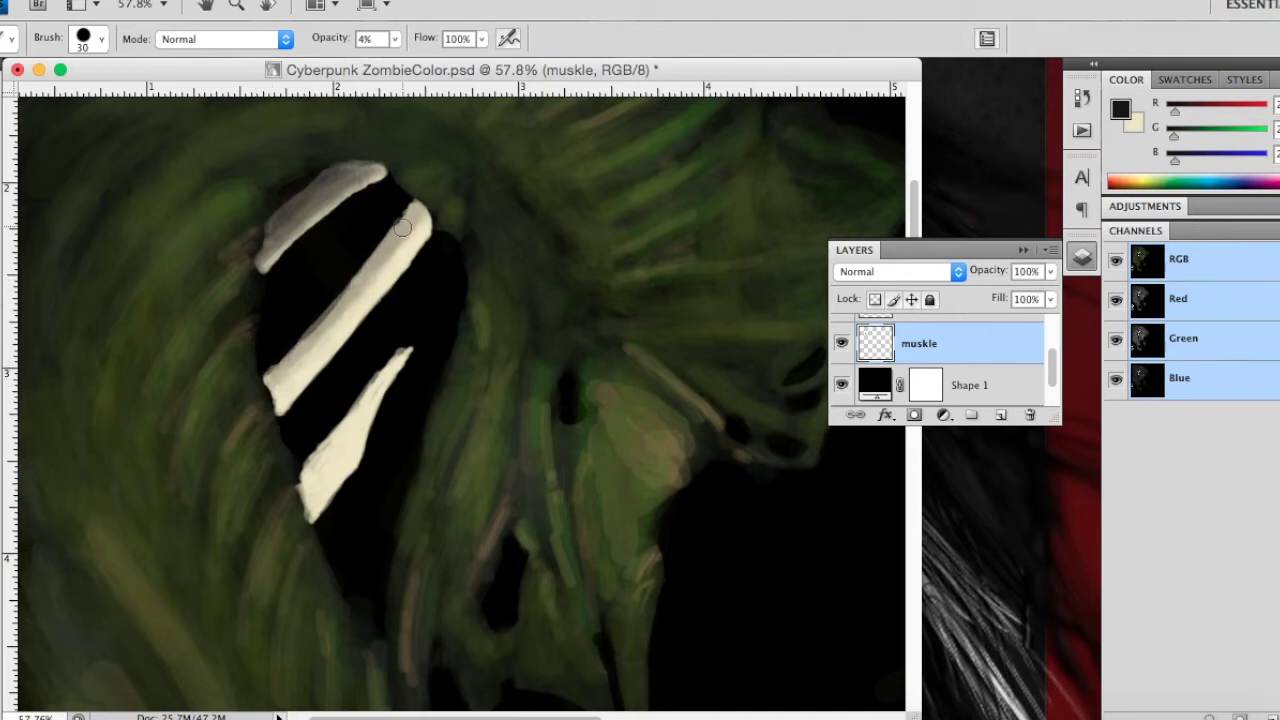
{"action": "left_click_drag", "start_coordinate": [338, 287], "coordinate": [280, 372]}
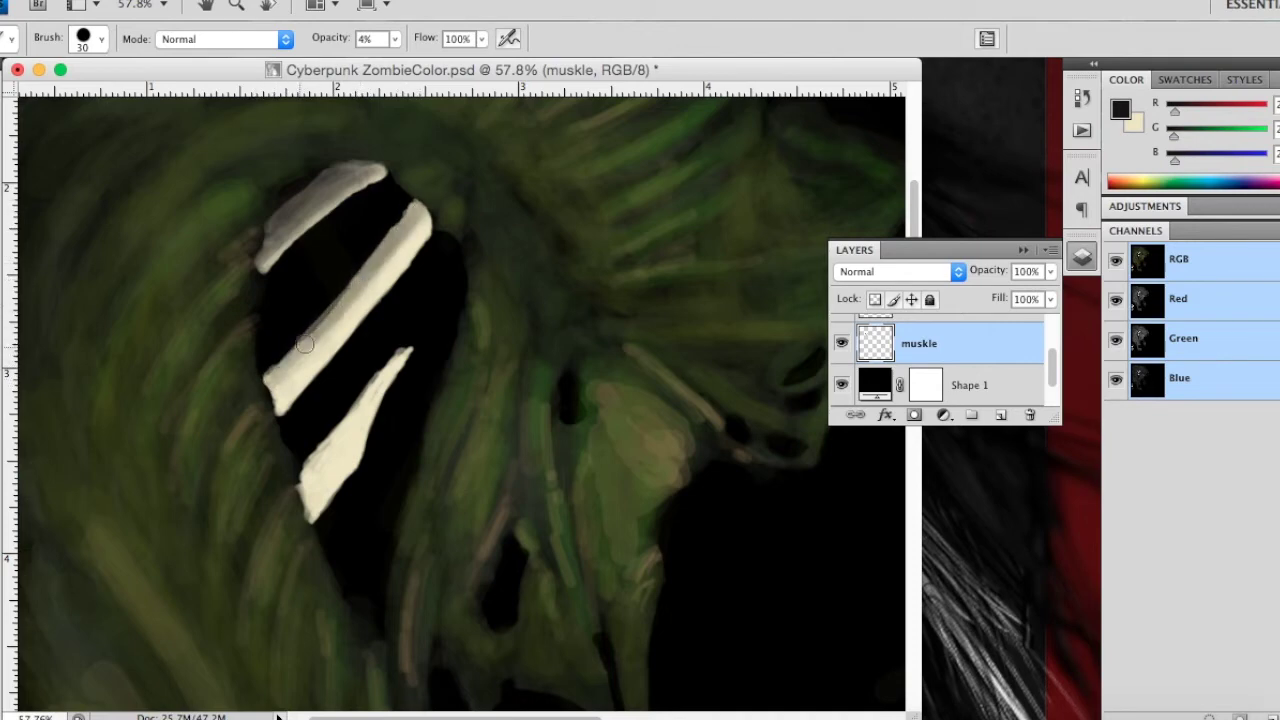
{"action": "mouse_move", "coordinate": [263, 388]}
{"action": "left_mouse_down"}
{"action": "mouse_move", "coordinate": [418, 221]}
{"action": "mouse_move", "coordinate": [380, 263]}
{"action": "left_mouse_up"}
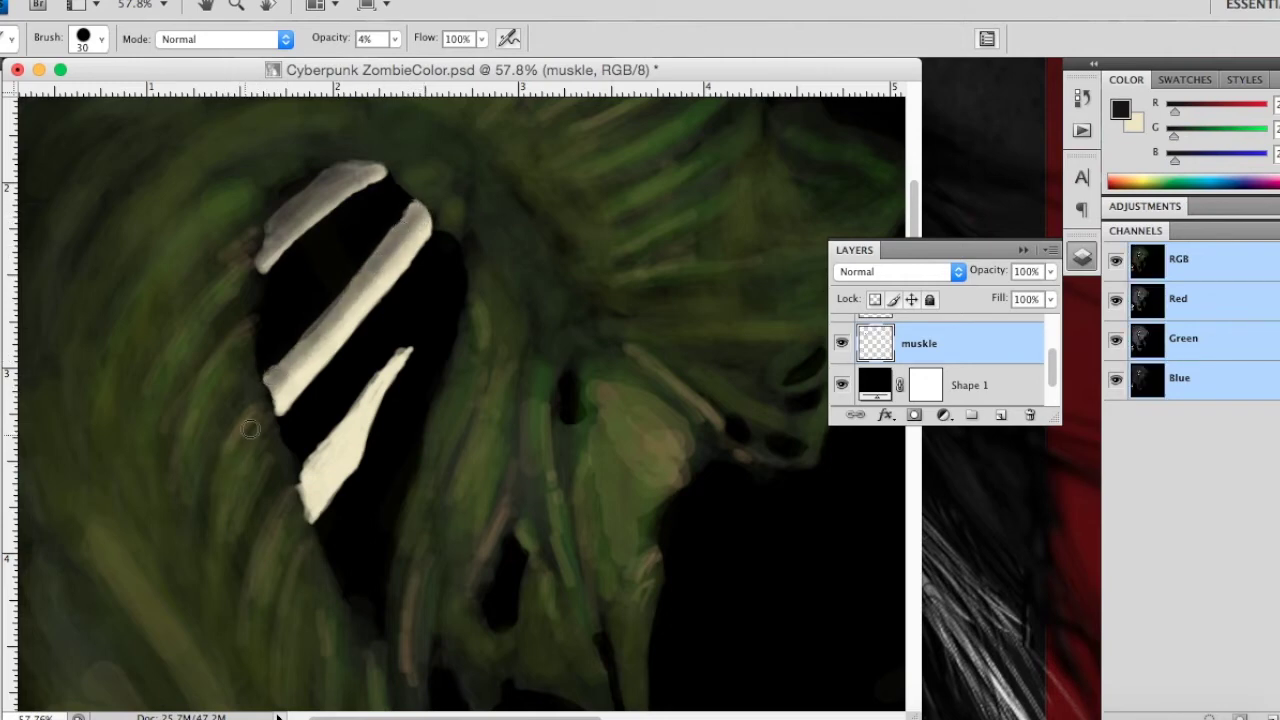
Step: Deepen the faint shading on the top, middle and lower cream stripes
{"action": "mouse_move", "coordinate": [349, 311]}
{"action": "left_mouse_down"}
{"action": "mouse_move", "coordinate": [265, 411]}
{"action": "mouse_move", "coordinate": [405, 266]}
{"action": "mouse_move", "coordinate": [362, 391]}
{"action": "mouse_move", "coordinate": [306, 483]}
{"action": "mouse_move", "coordinate": [400, 362]}
{"action": "left_mouse_up"}
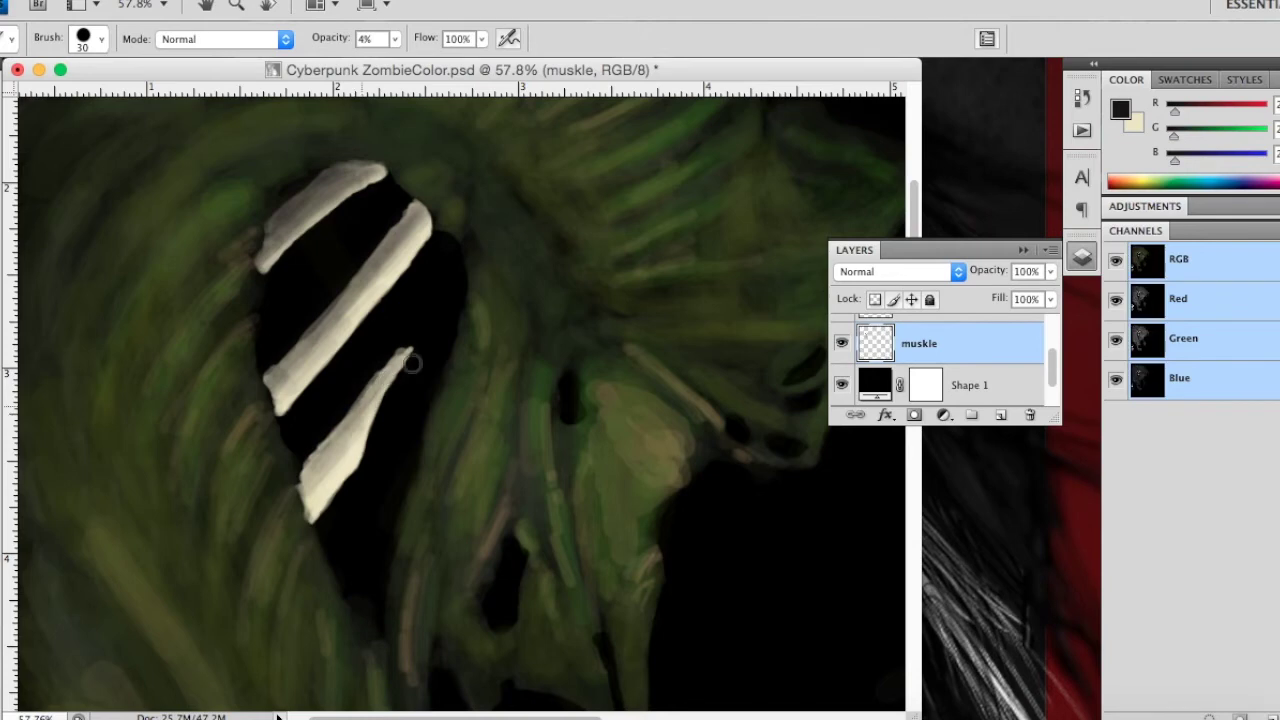
{"action": "mouse_move", "coordinate": [310, 478]}
{"action": "left_mouse_down"}
{"action": "mouse_move", "coordinate": [405, 360]}
{"action": "mouse_move", "coordinate": [332, 438]}
{"action": "left_mouse_up"}
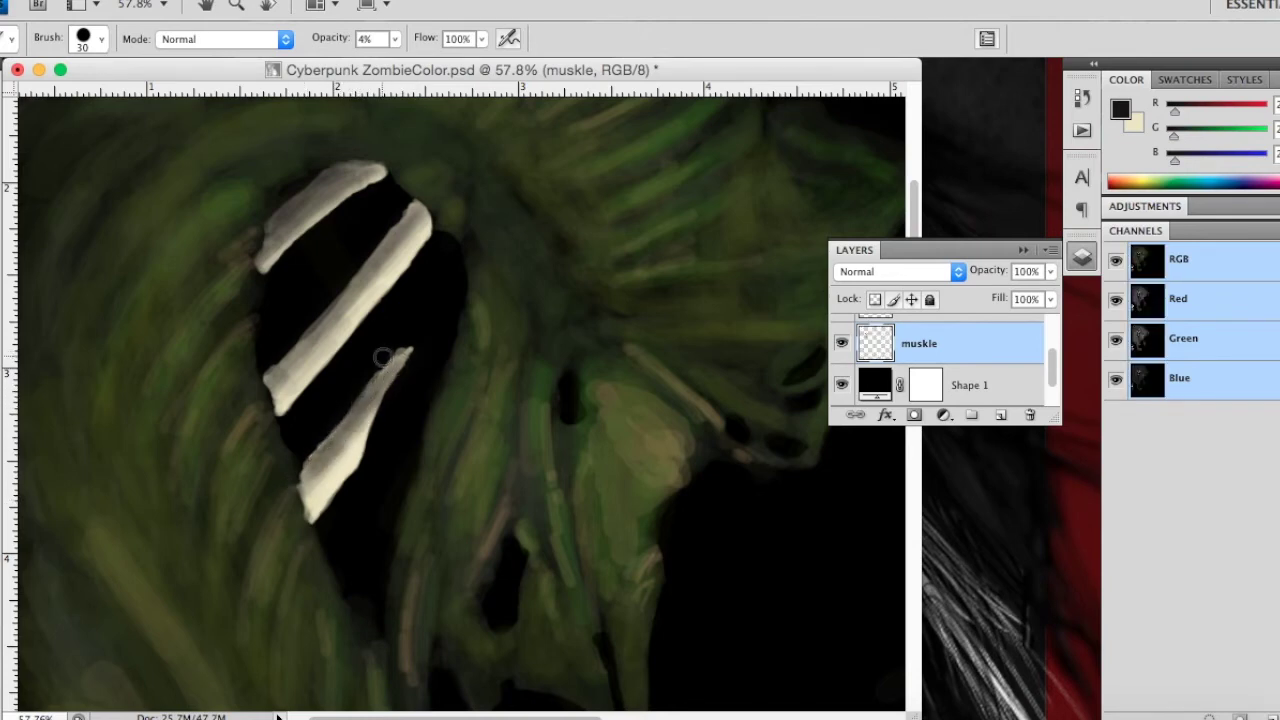
{"action": "left_click_drag", "start_coordinate": [298, 345], "coordinate": [384, 250]}
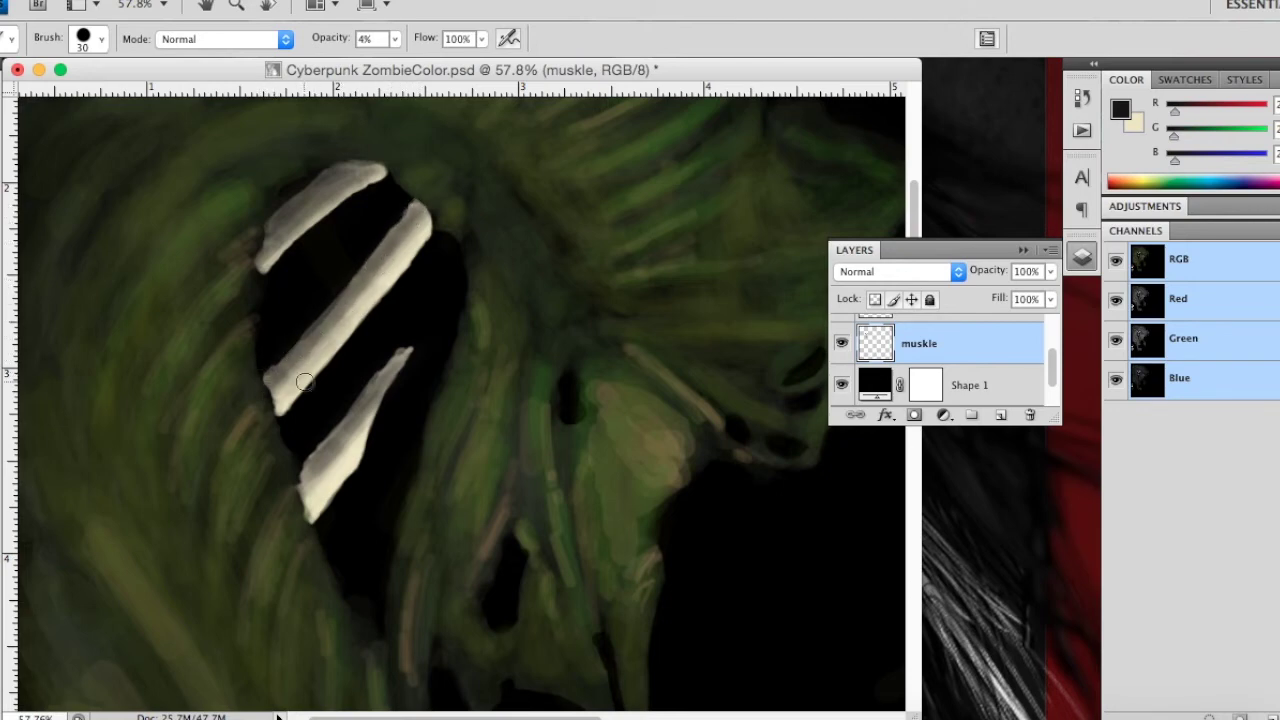
{"action": "mouse_move", "coordinate": [378, 169]}
{"action": "left_mouse_down"}
{"action": "mouse_move", "coordinate": [332, 182]}
{"action": "mouse_move", "coordinate": [343, 177]}
{"action": "left_mouse_up"}
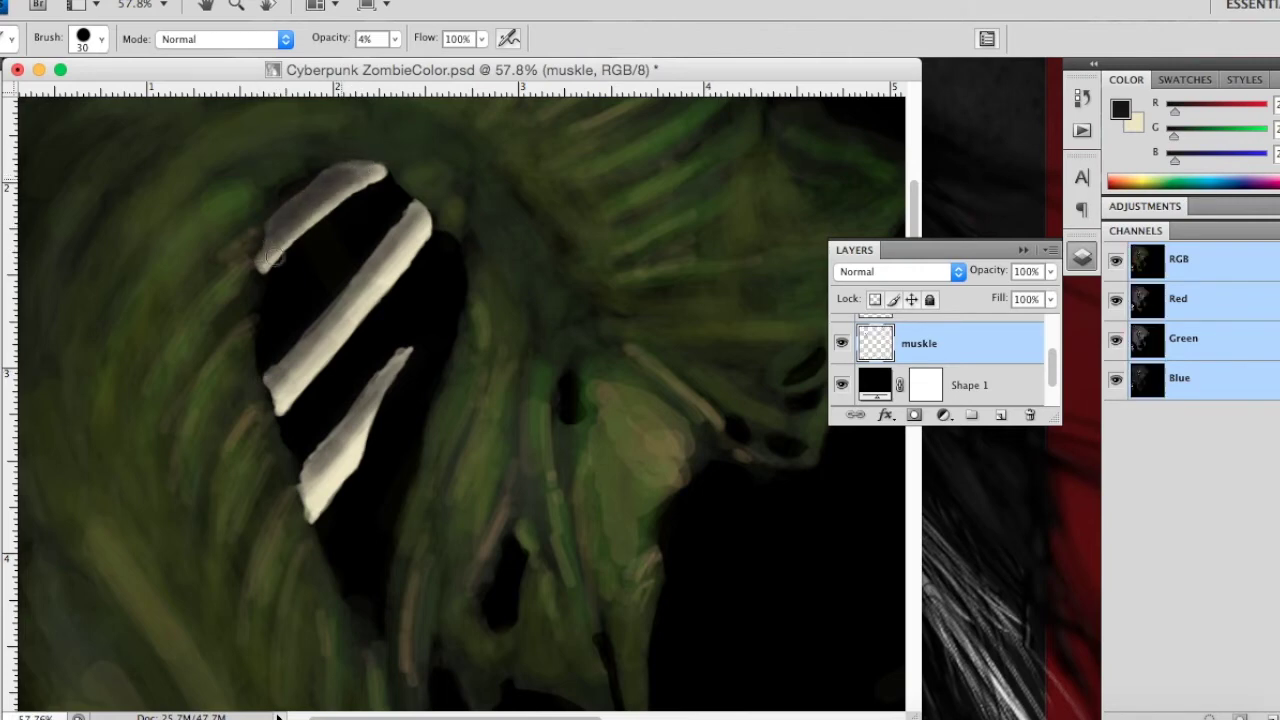
{"action": "left_click_drag", "start_coordinate": [262, 249], "coordinate": [376, 165]}
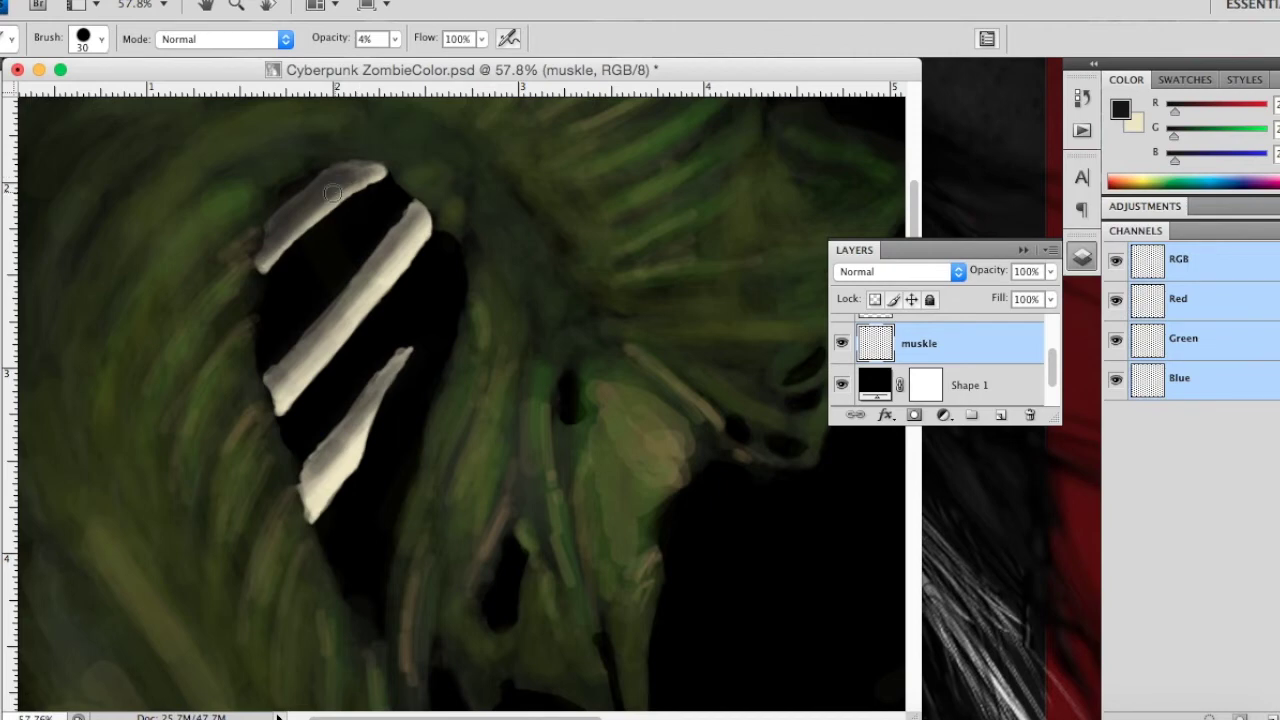
{"action": "left_click_drag", "start_coordinate": [276, 256], "coordinate": [300, 245]}
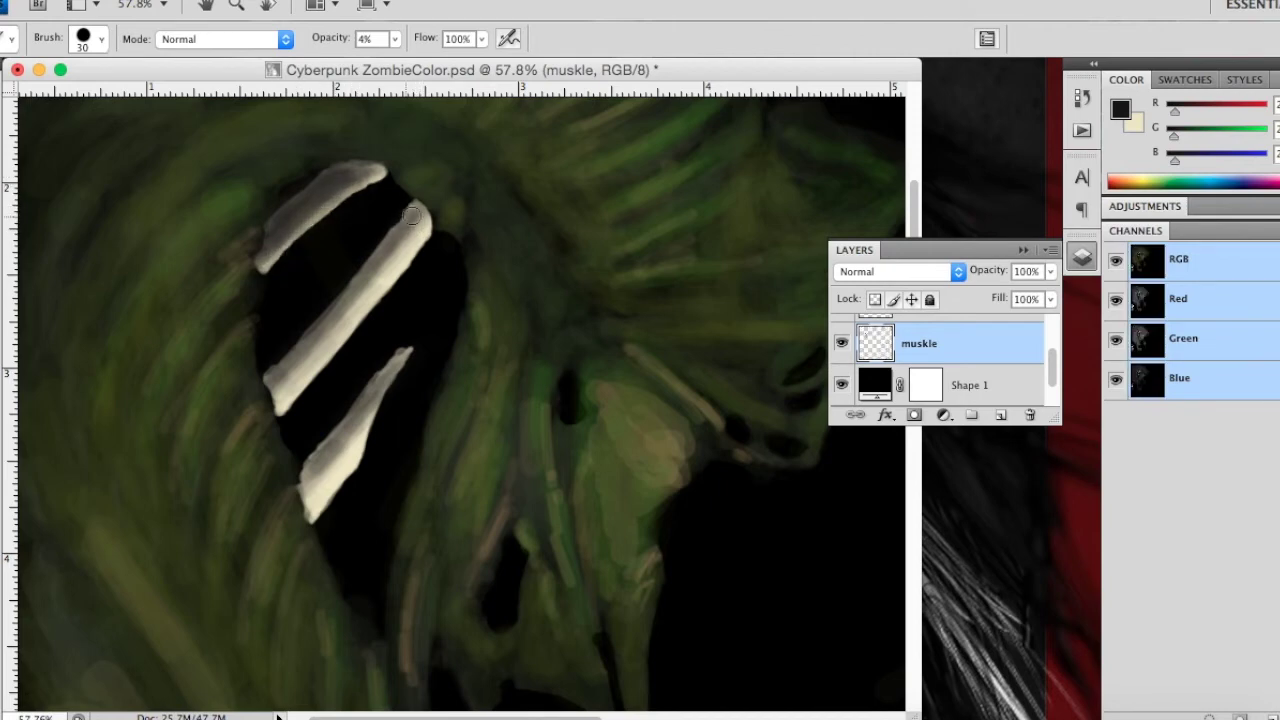
{"action": "left_click_drag", "start_coordinate": [350, 283], "coordinate": [270, 366]}
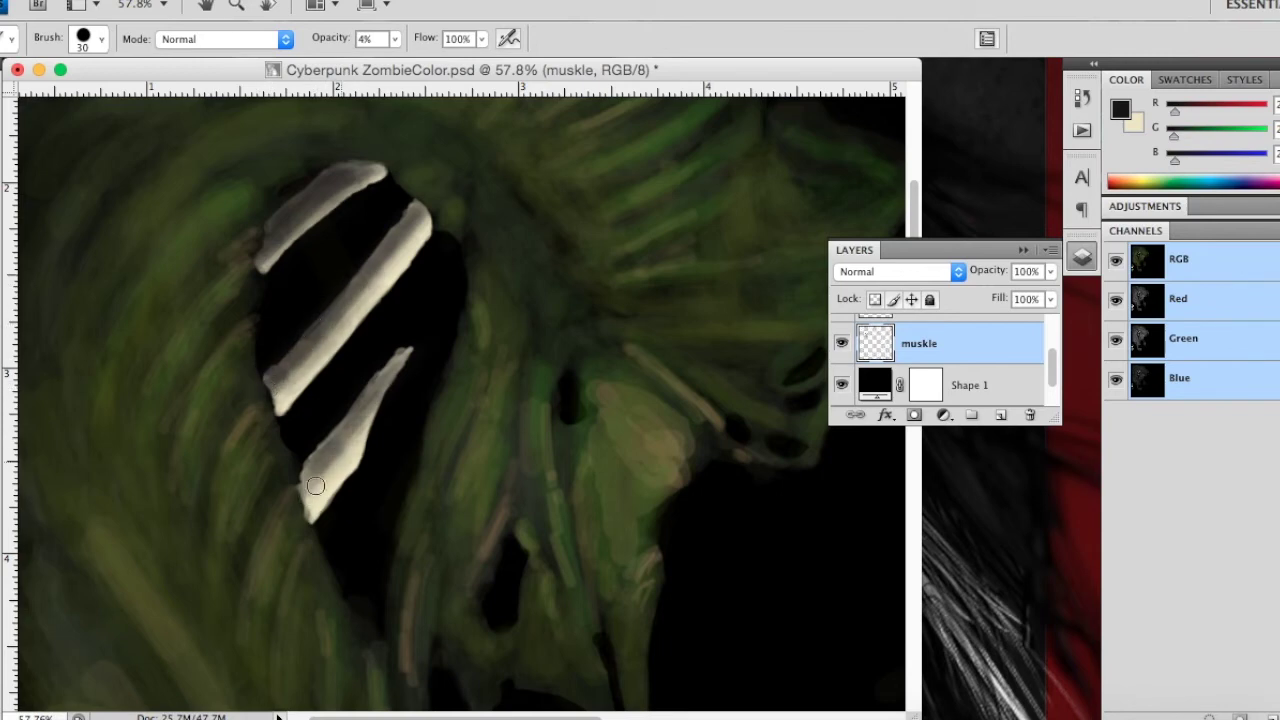
{"action": "mouse_move", "coordinate": [341, 453]}
{"action": "left_mouse_down"}
{"action": "mouse_move", "coordinate": [334, 470]}
{"action": "mouse_move", "coordinate": [297, 474]}
{"action": "left_mouse_up"}
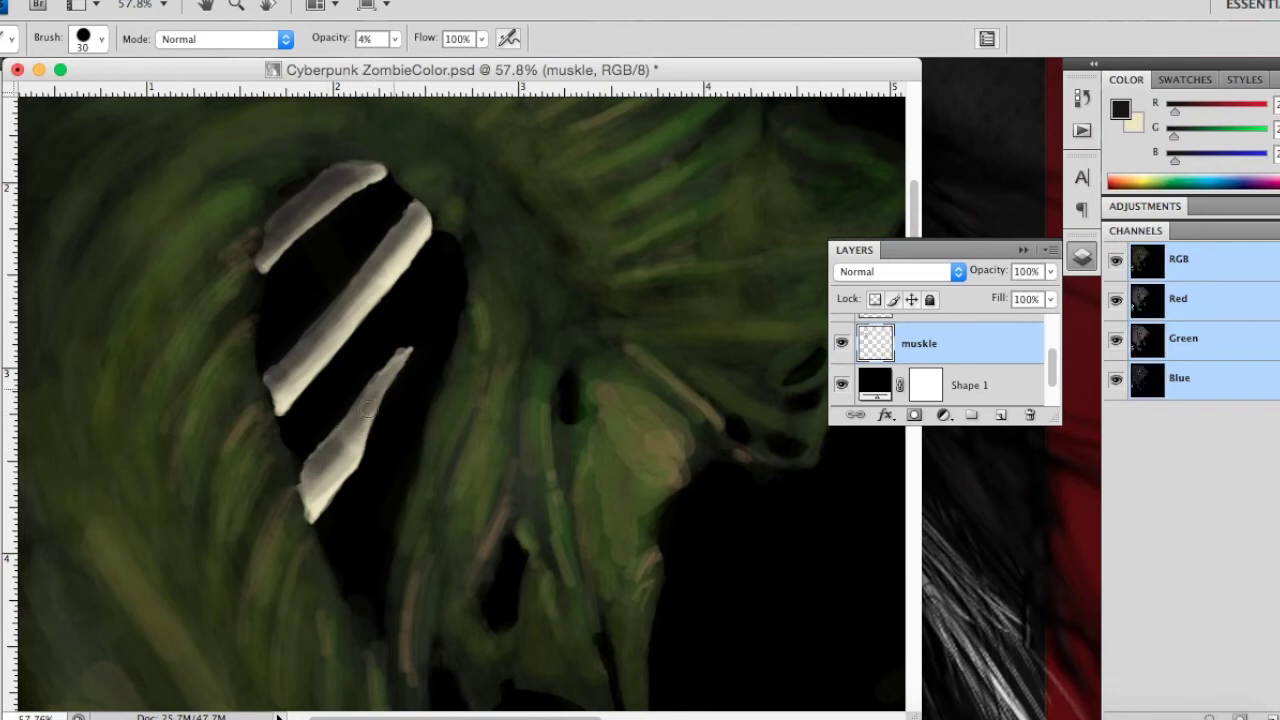
{"action": "left_click_drag", "start_coordinate": [349, 400], "coordinate": [301, 478]}
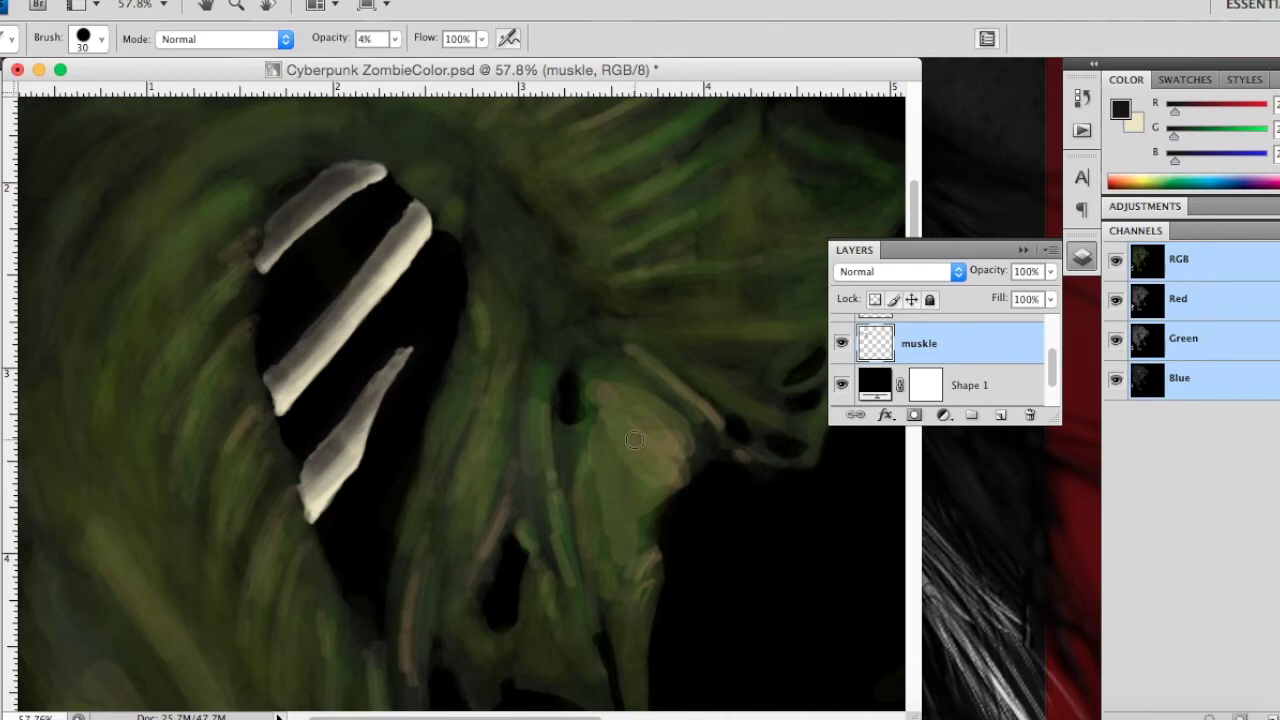
Step: Hide the black Shape 1 layer to reveal the line art
{"action": "left_click", "coordinate": [842, 385]}
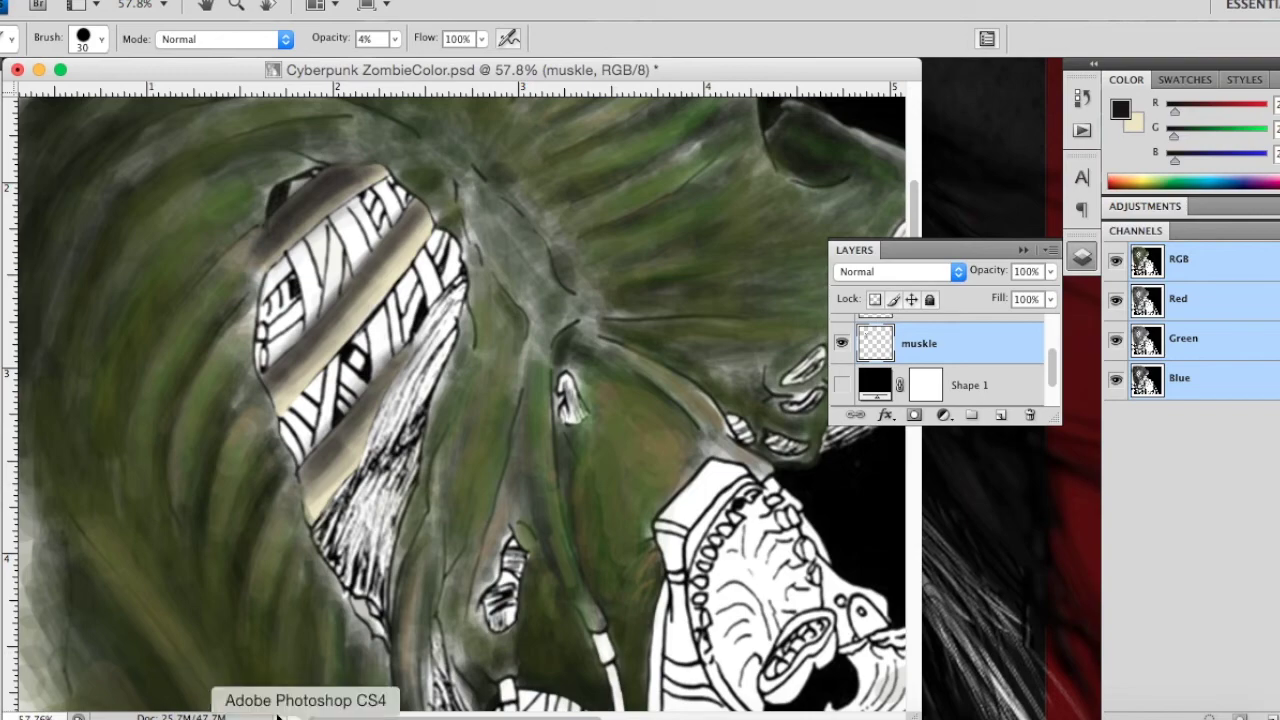
{"action": "scroll", "coordinate": [302, 679], "scroll_direction": "left", "scroll_amount": 3}
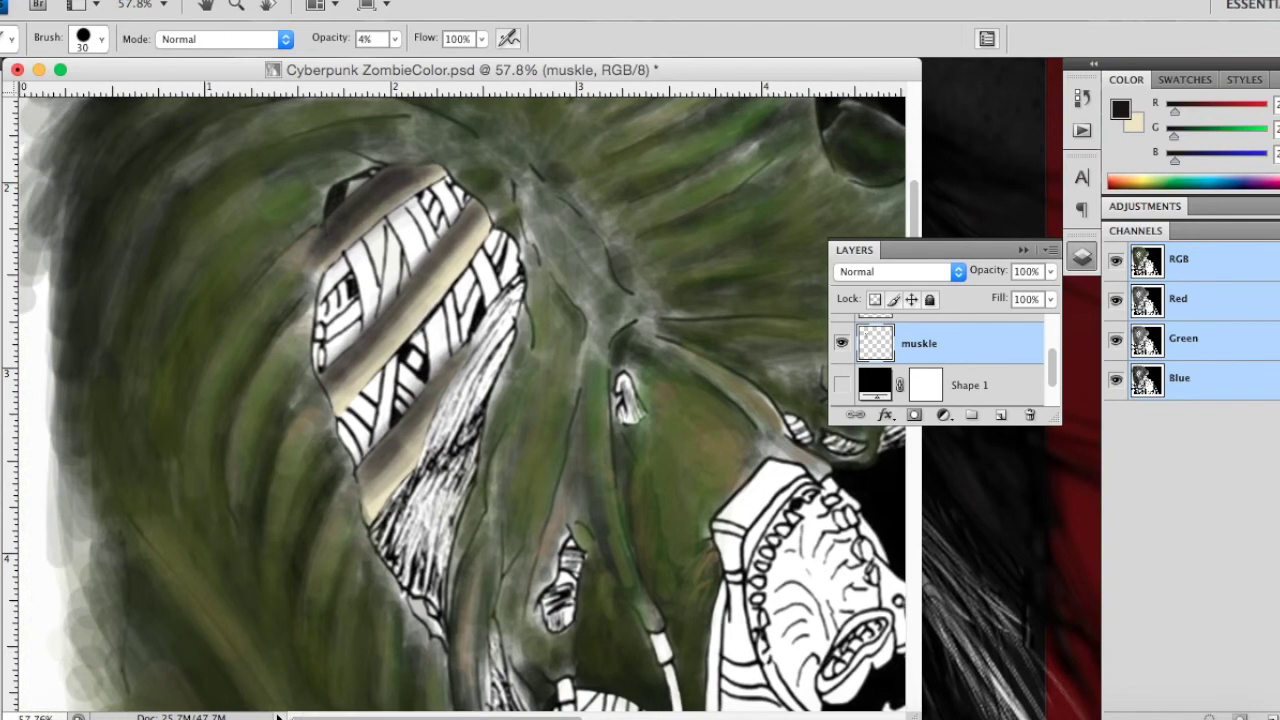
{"action": "scroll", "coordinate": [302, 679], "scroll_direction": "down", "scroll_amount": 5}
{"action": "scroll", "coordinate": [302, 679], "scroll_direction": "down", "scroll_amount": 2}
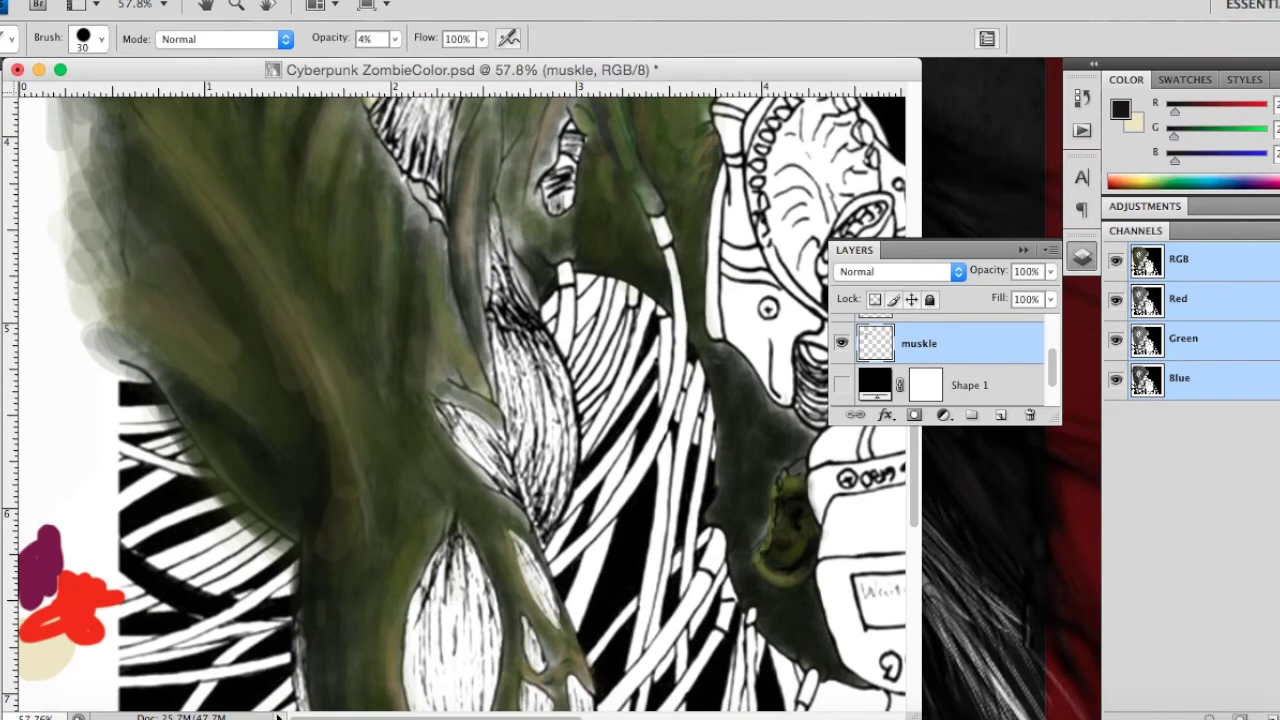
Step: Sample purple and red from the colour blobs, leaving red as the painting colour
{"action": "key", "text": "i"}
{"action": "left_click", "coordinate": [40, 568]}
{"action": "key", "text": "x"}
{"action": "left_click", "coordinate": [84, 590]}
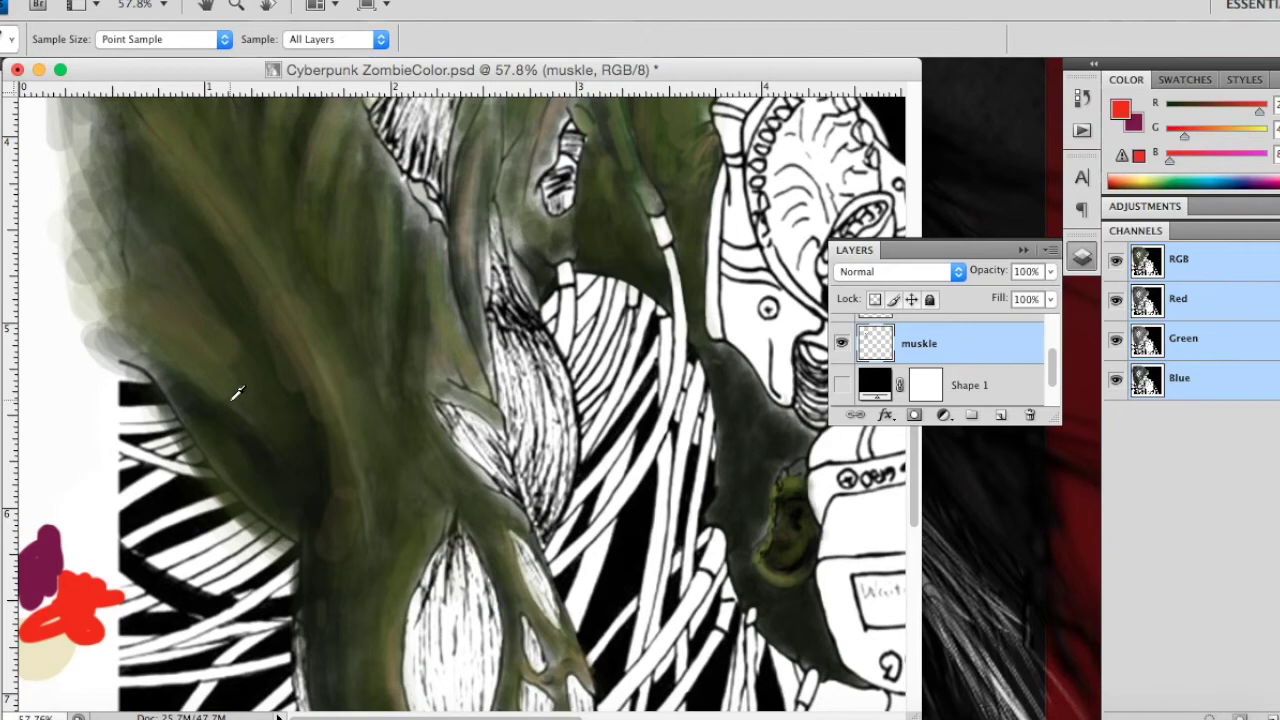
{"action": "scroll", "coordinate": [237, 392], "scroll_direction": "up", "scroll_amount": 4}
{"action": "scroll", "coordinate": [237, 392], "scroll_direction": "right", "scroll_amount": 3}
{"action": "scroll", "coordinate": [237, 392], "scroll_direction": "up", "scroll_amount": 2}
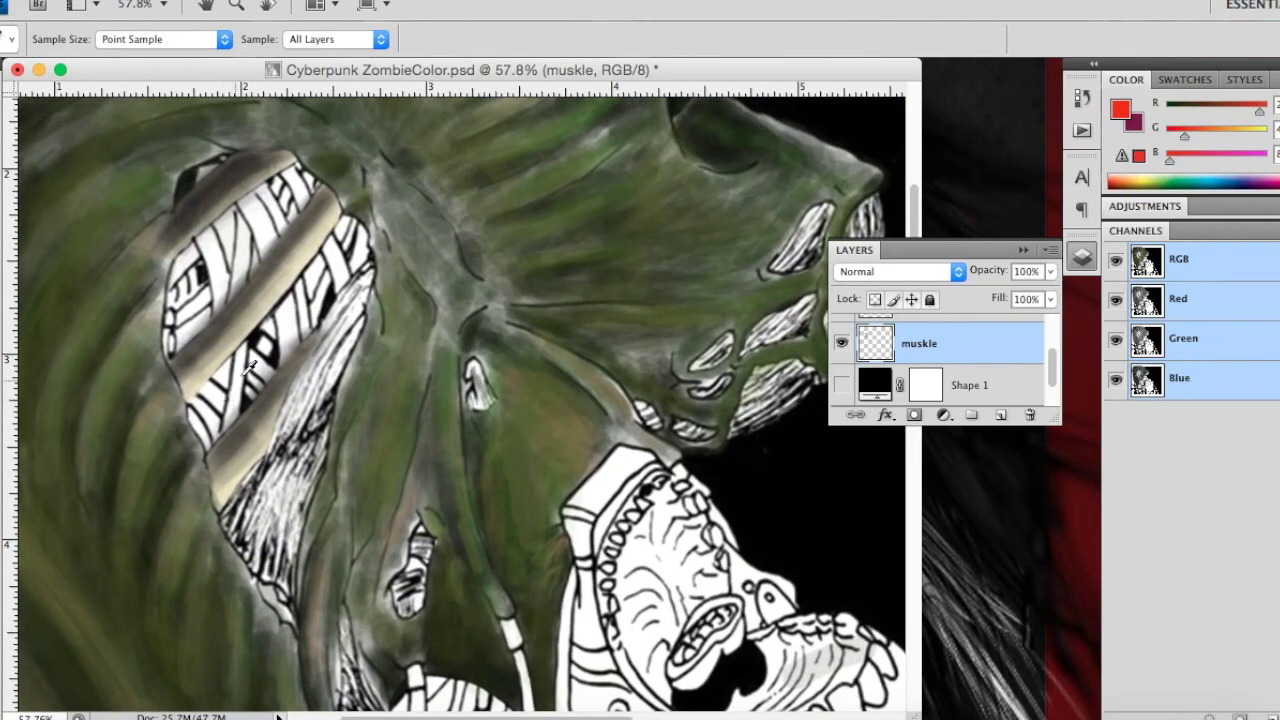
Step: Return to the Brush with Shape 1 still hidden and enlarge it to 60 px
{"action": "key", "text": "b"}
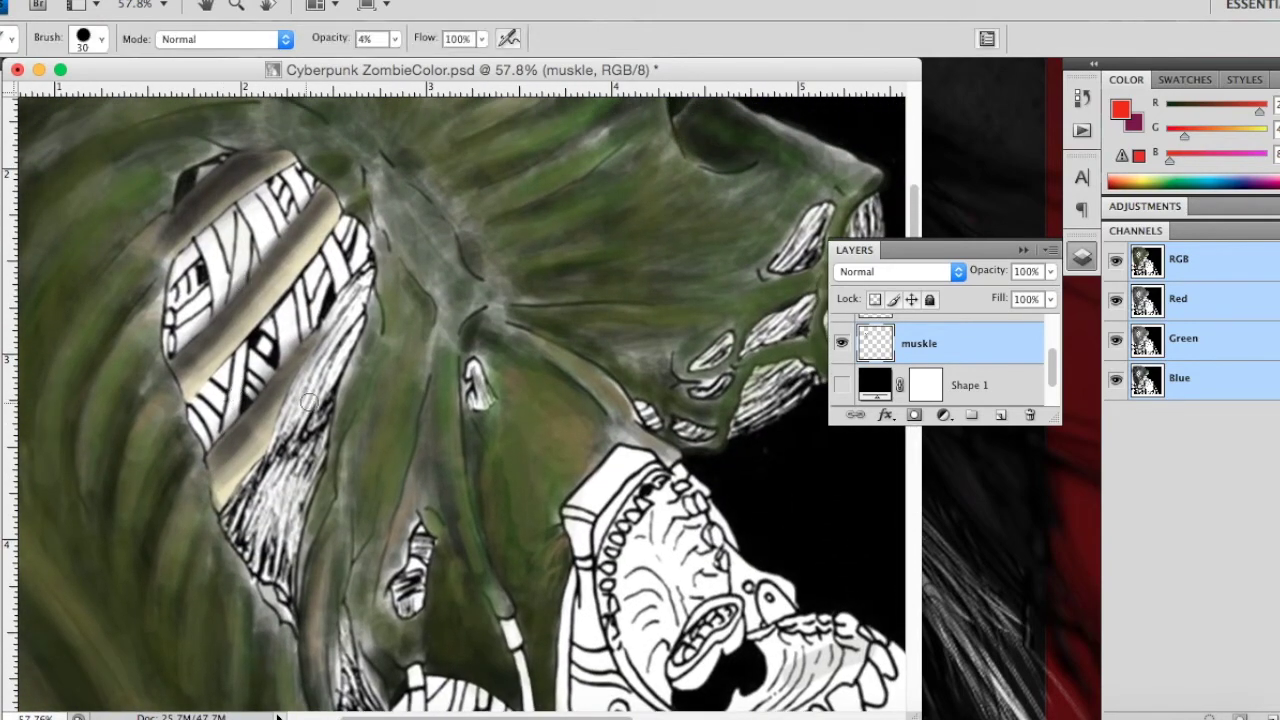
{"action": "left_click", "coordinate": [841, 384]}
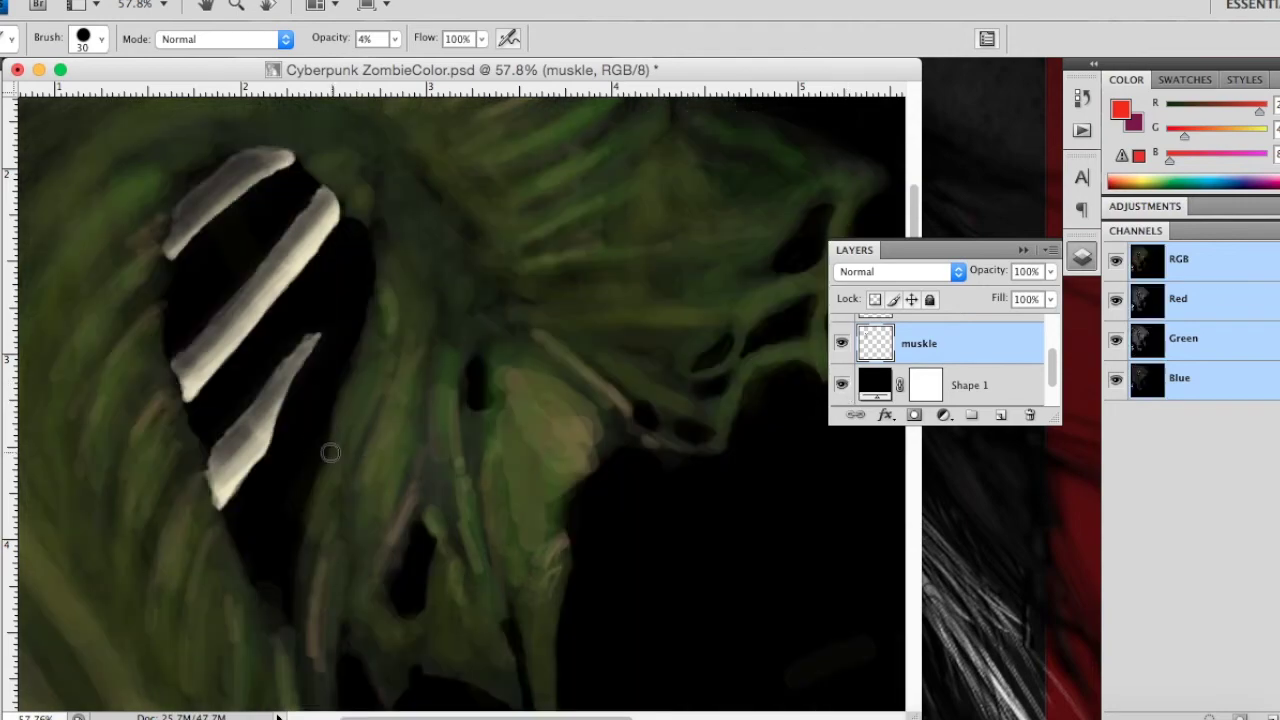
{"action": "left_click", "coordinate": [841, 385]}
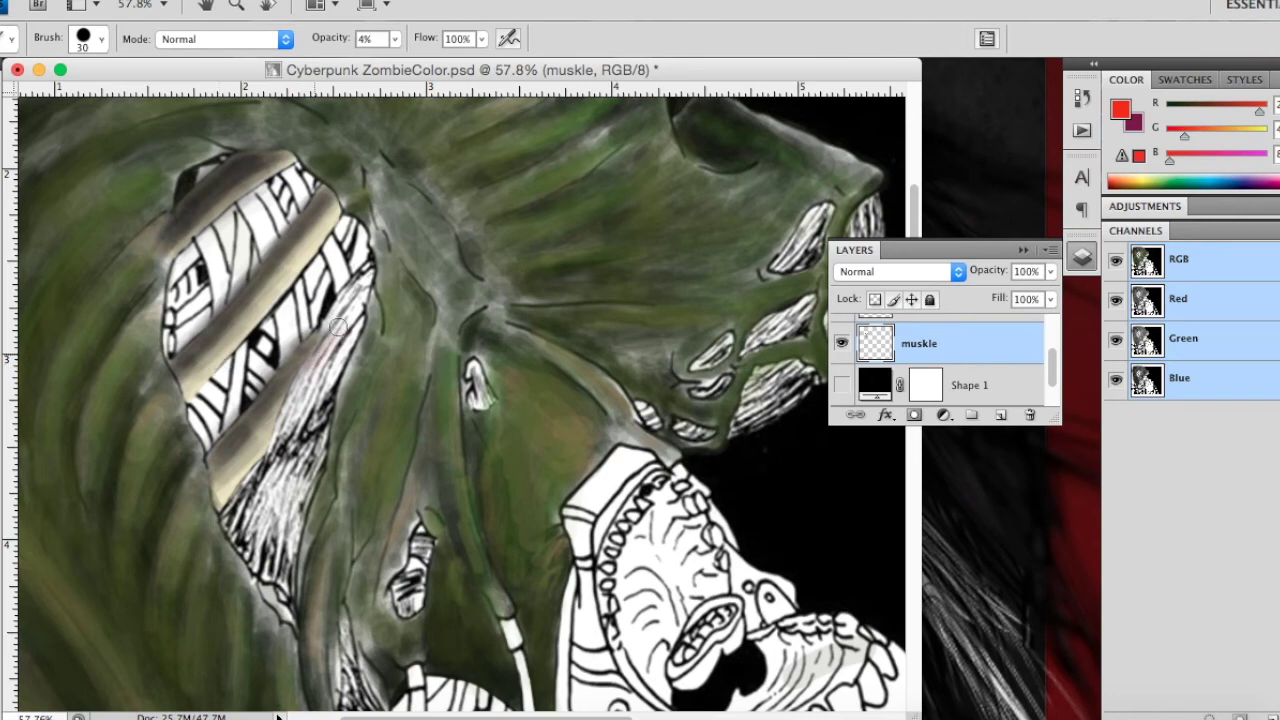
{"action": "right_click", "coordinate": [321, 371]}
{"action": "left_click", "coordinate": [381, 421]}
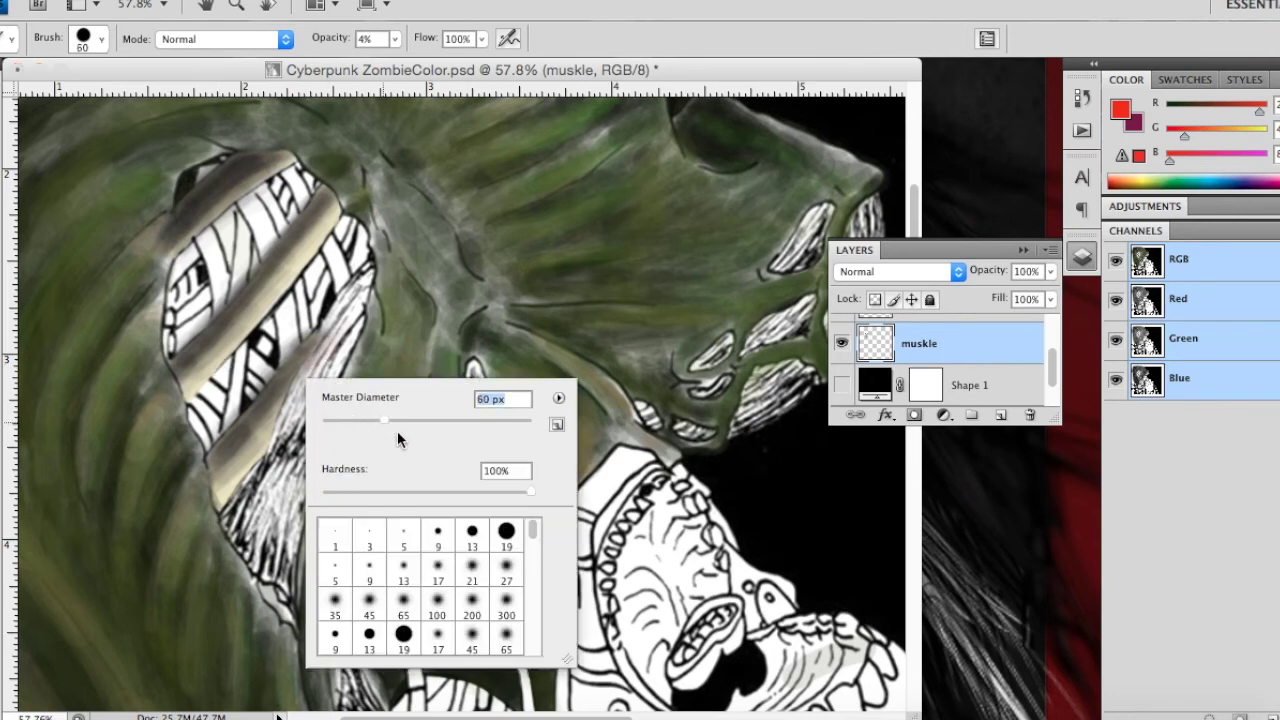
Step: Paint a solid red band beside the bandages with a 31 px brush, then show Shape 1 again
{"action": "right_click", "coordinate": [356, 323]}
{"action": "left_click", "coordinate": [393, 373]}
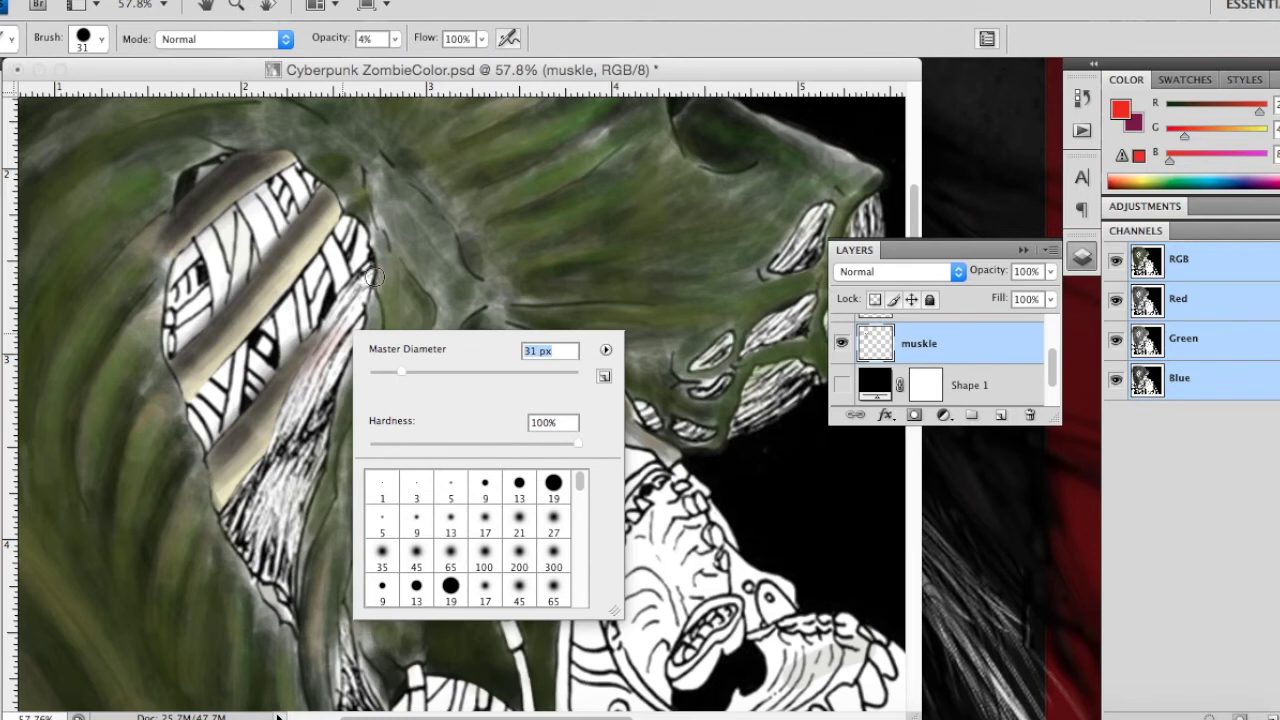
{"action": "left_click", "coordinate": [370, 279]}
{"action": "mouse_move", "coordinate": [364, 275]}
{"action": "left_mouse_down"}
{"action": "mouse_move", "coordinate": [338, 358]}
{"action": "mouse_move", "coordinate": [330, 350]}
{"action": "mouse_move", "coordinate": [300, 400]}
{"action": "mouse_move", "coordinate": [311, 354]}
{"action": "mouse_move", "coordinate": [280, 435]}
{"action": "left_mouse_up"}
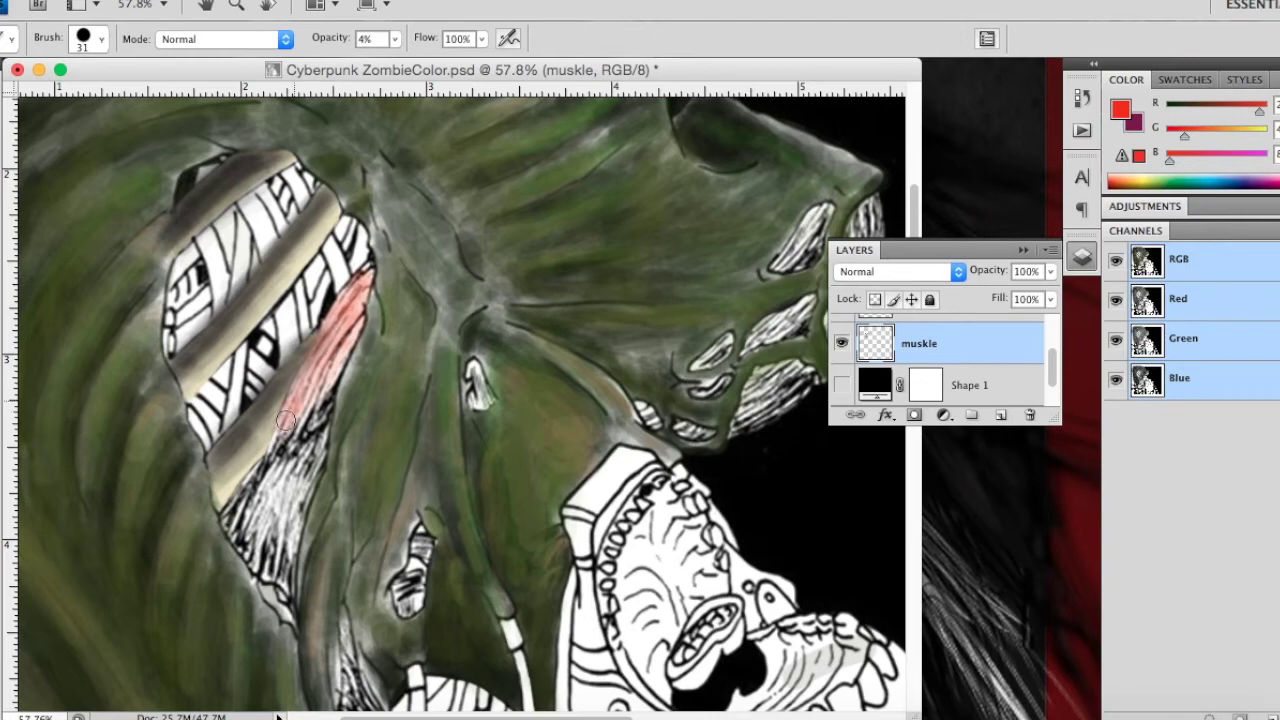
{"action": "mouse_move", "coordinate": [229, 519]}
{"action": "left_mouse_down"}
{"action": "mouse_move", "coordinate": [259, 493]}
{"action": "mouse_move", "coordinate": [228, 536]}
{"action": "mouse_move", "coordinate": [283, 587]}
{"action": "mouse_move", "coordinate": [268, 535]}
{"action": "mouse_move", "coordinate": [280, 480]}
{"action": "mouse_move", "coordinate": [265, 495]}
{"action": "mouse_move", "coordinate": [298, 485]}
{"action": "mouse_move", "coordinate": [321, 453]}
{"action": "mouse_move", "coordinate": [257, 533]}
{"action": "left_mouse_up"}
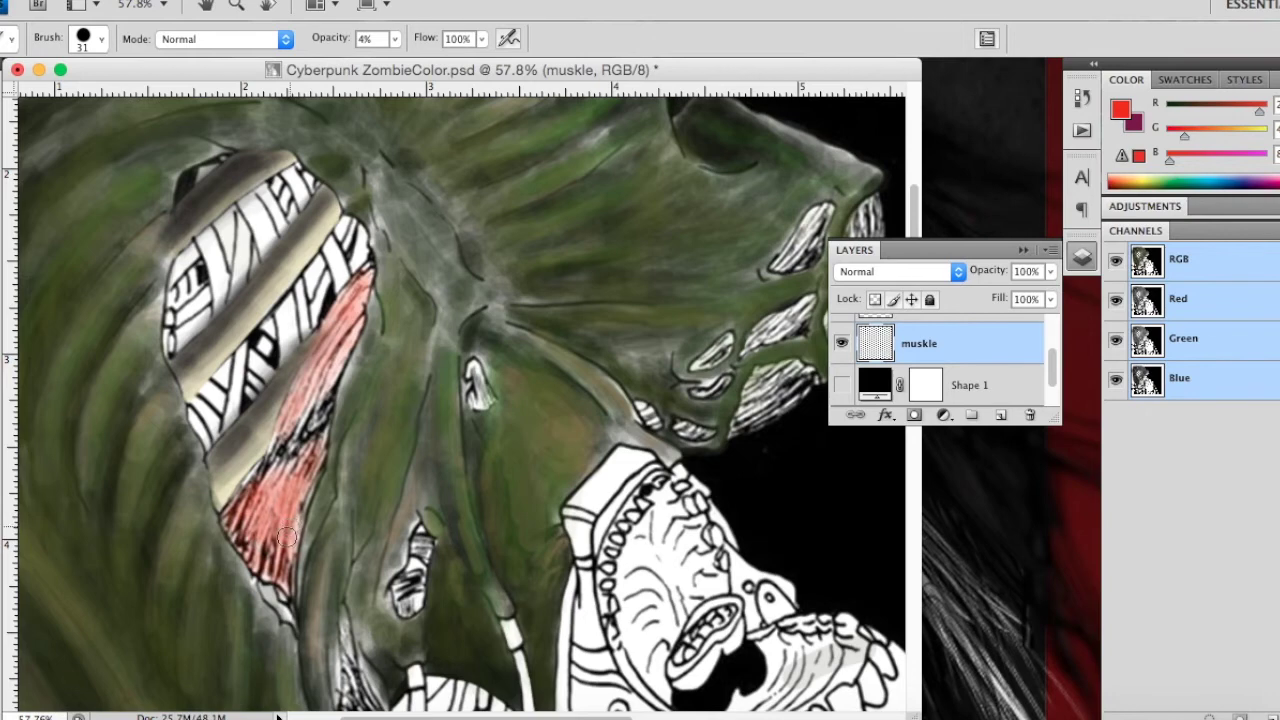
{"action": "mouse_move", "coordinate": [333, 387]}
{"action": "left_mouse_down"}
{"action": "mouse_move", "coordinate": [350, 345]}
{"action": "mouse_move", "coordinate": [305, 387]}
{"action": "mouse_move", "coordinate": [330, 338]}
{"action": "mouse_move", "coordinate": [303, 401]}
{"action": "left_mouse_up"}
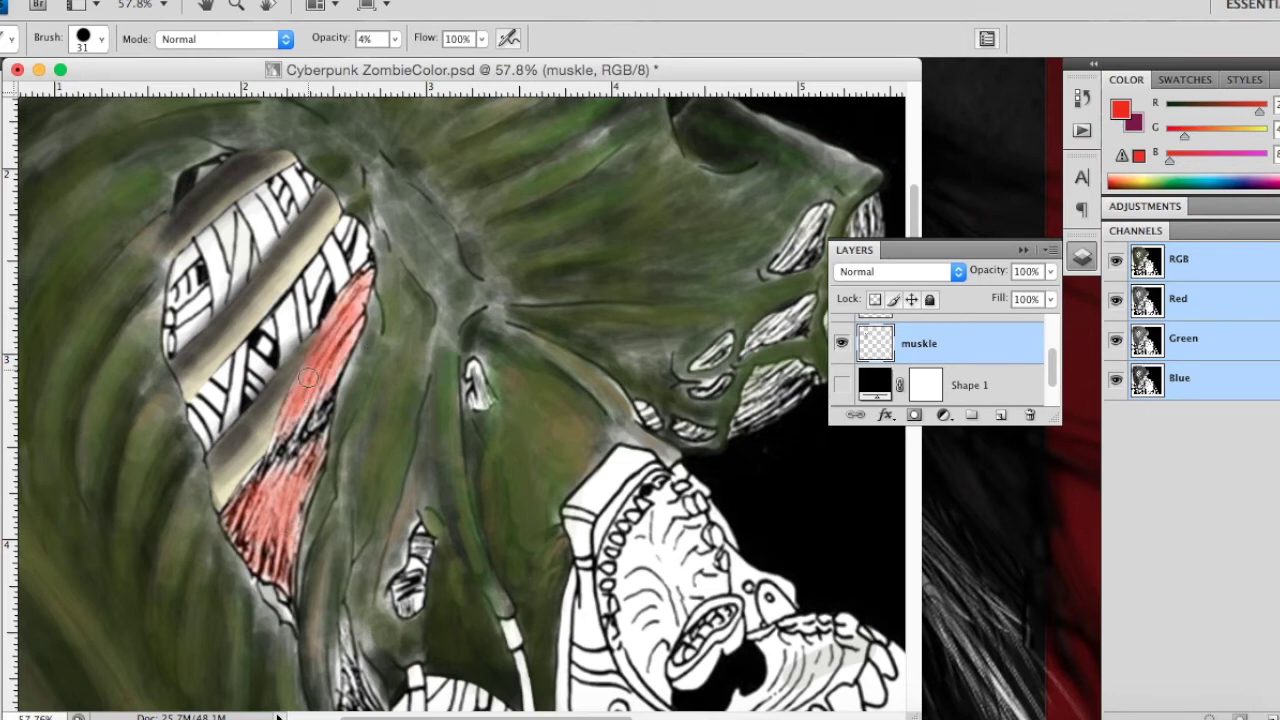
{"action": "left_click", "coordinate": [841, 384]}
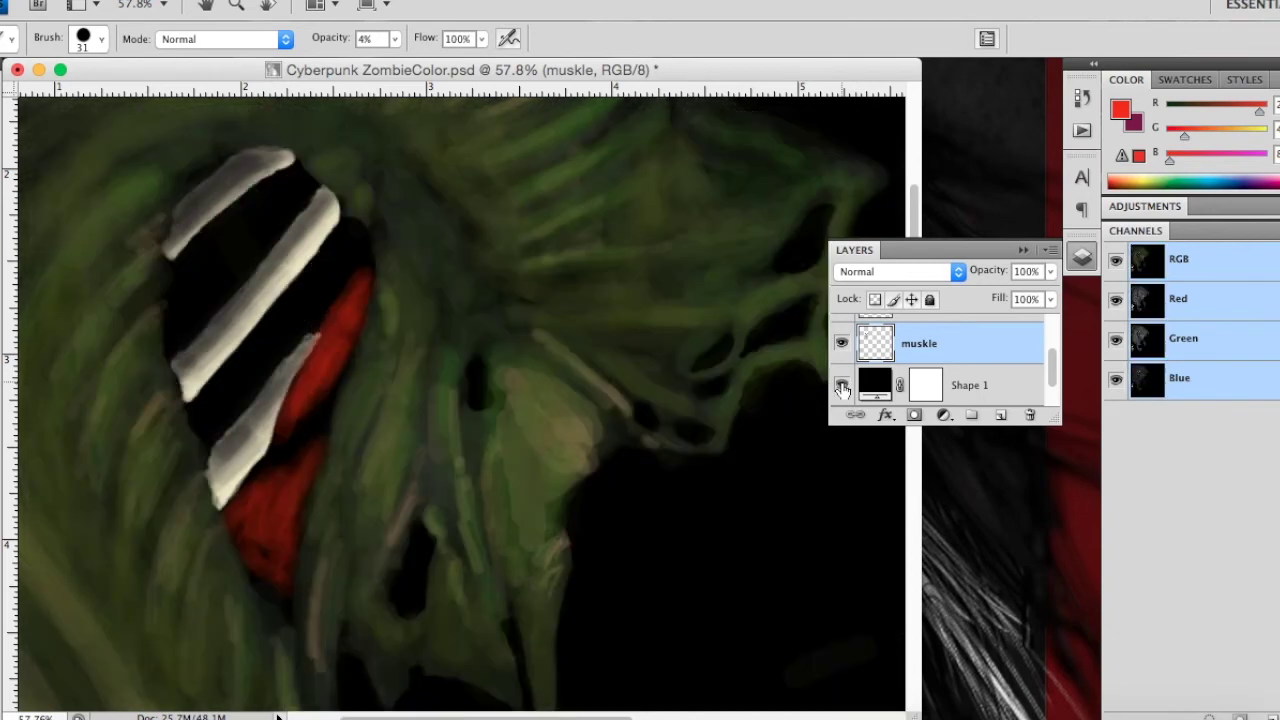
Step: Set the brush to 10 px at 11% opacity
{"action": "right_click", "coordinate": [305, 418]}
{"action": "key", "text": "Return"}
{"action": "right_click", "coordinate": [315, 375]}
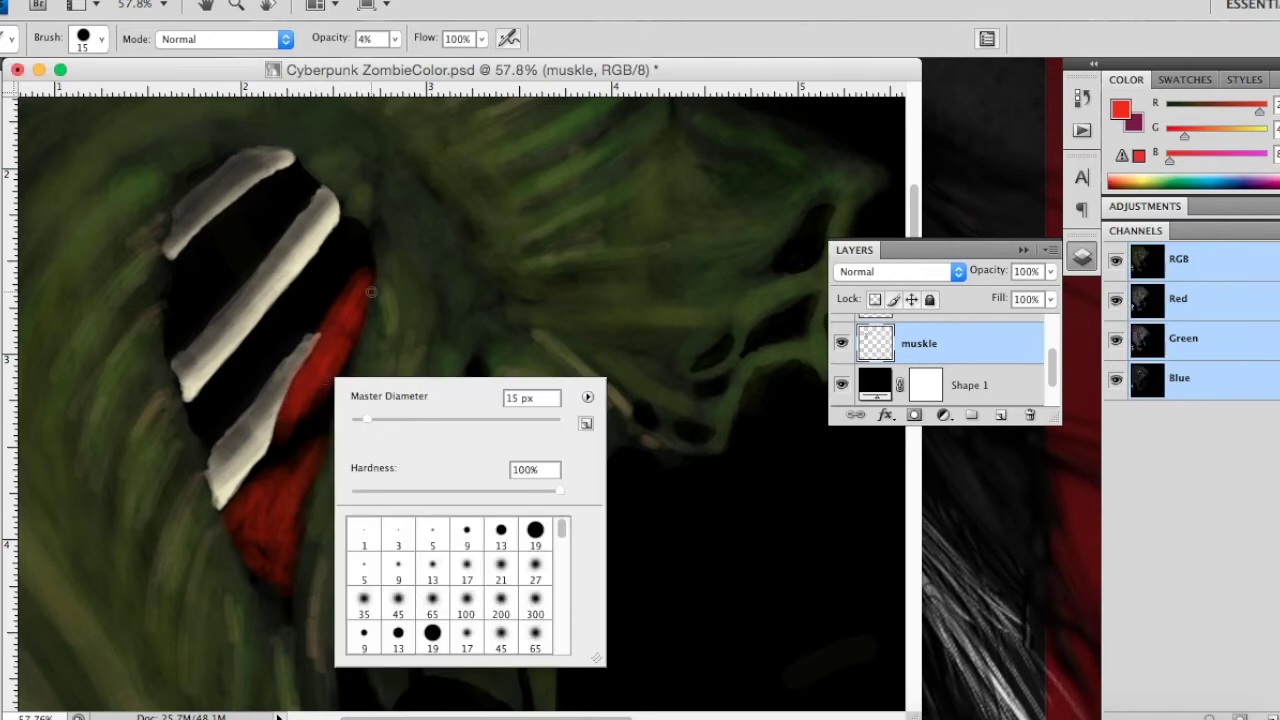
{"action": "left_click", "coordinate": [308, 368]}
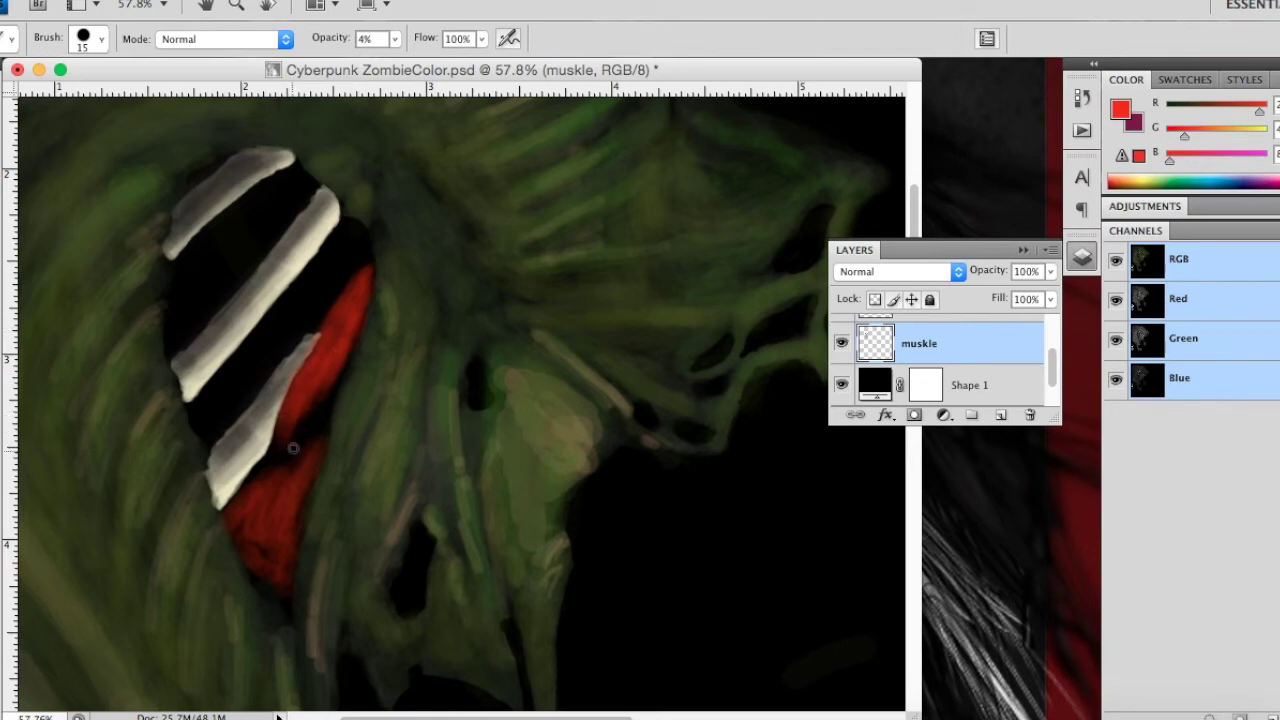
{"action": "right_click", "coordinate": [307, 405]}
{"action": "left_click_drag", "start_coordinate": [347, 455], "coordinate": [341, 452]}
{"action": "key", "text": "Return"}
{"action": "left_click", "coordinate": [400, 37]}
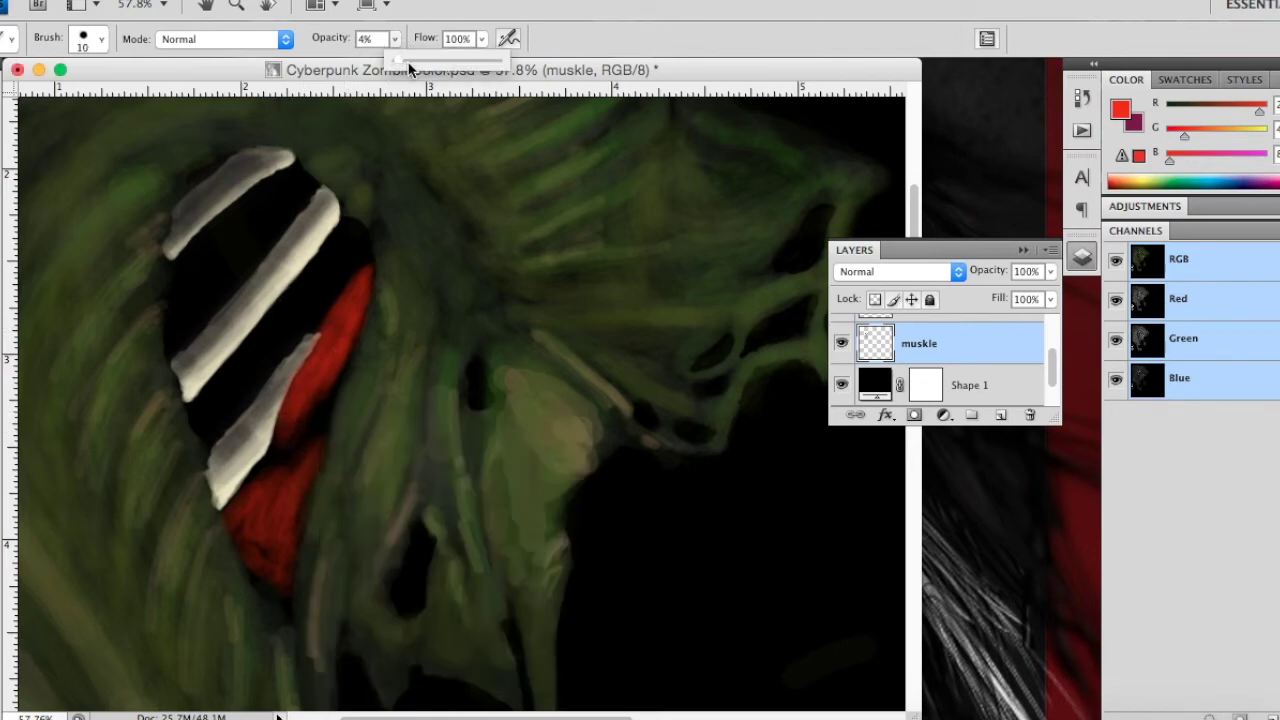
{"action": "left_click_drag", "start_coordinate": [408, 66], "coordinate": [406, 66]}
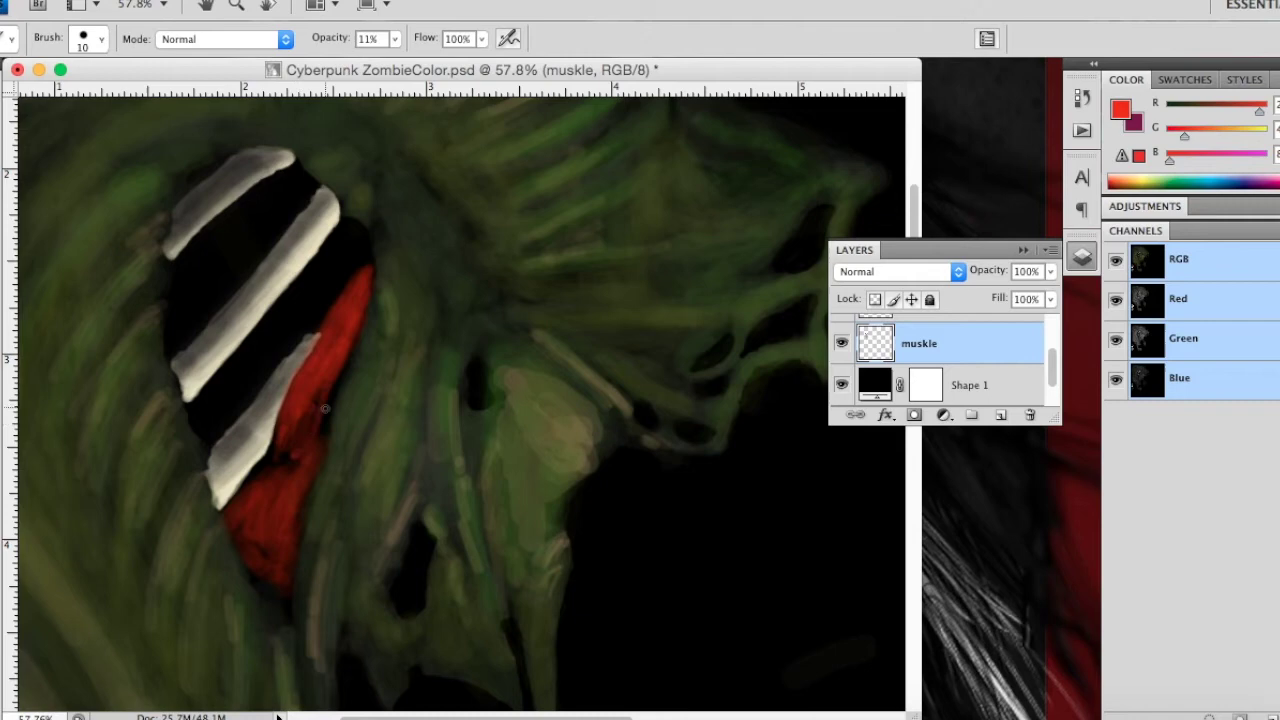
Step: Streak the red band with faint fibre-like strokes, then make dark magenta the painting colour
{"action": "mouse_move", "coordinate": [300, 420]}
{"action": "left_mouse_down"}
{"action": "mouse_move", "coordinate": [239, 500]}
{"action": "mouse_move", "coordinate": [281, 598]}
{"action": "left_mouse_up"}
{"action": "mouse_move", "coordinate": [294, 531]}
{"action": "left_mouse_down"}
{"action": "mouse_move", "coordinate": [266, 505]}
{"action": "mouse_move", "coordinate": [274, 473]}
{"action": "mouse_move", "coordinate": [236, 518]}
{"action": "left_mouse_up"}
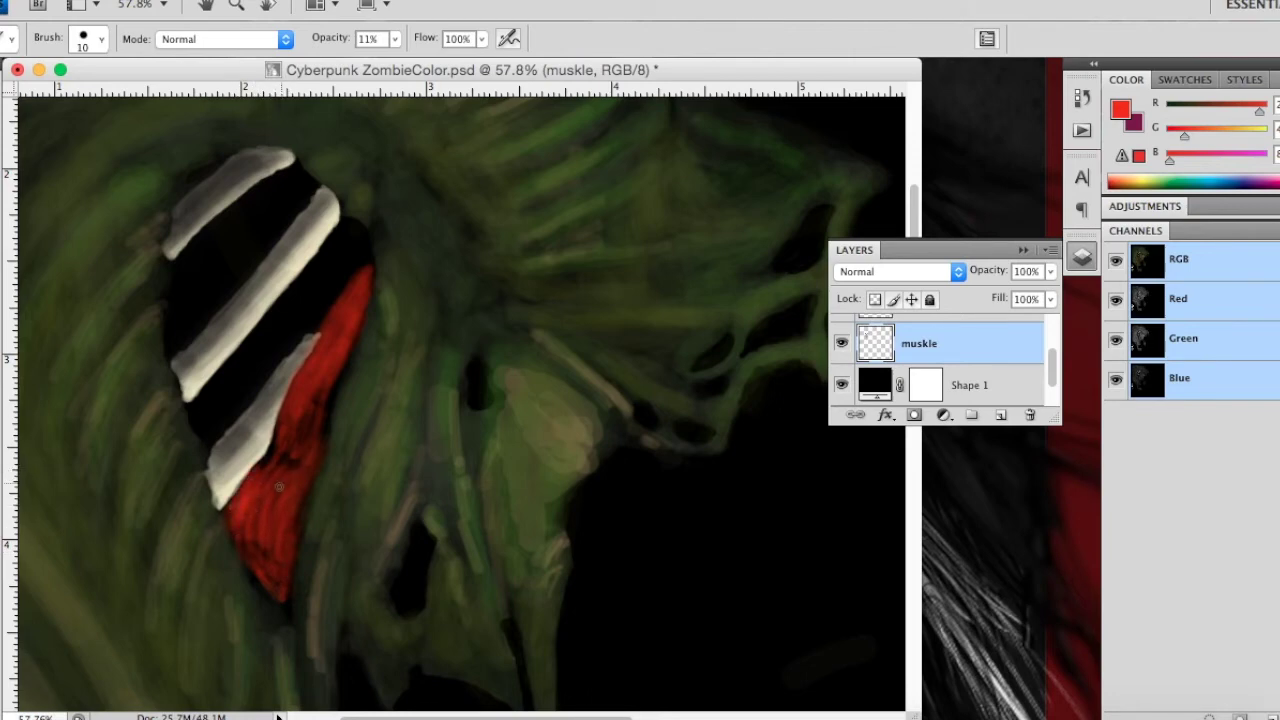
{"action": "left_click_drag", "start_coordinate": [288, 462], "coordinate": [305, 380]}
{"action": "left_click_drag", "start_coordinate": [318, 404], "coordinate": [289, 497]}
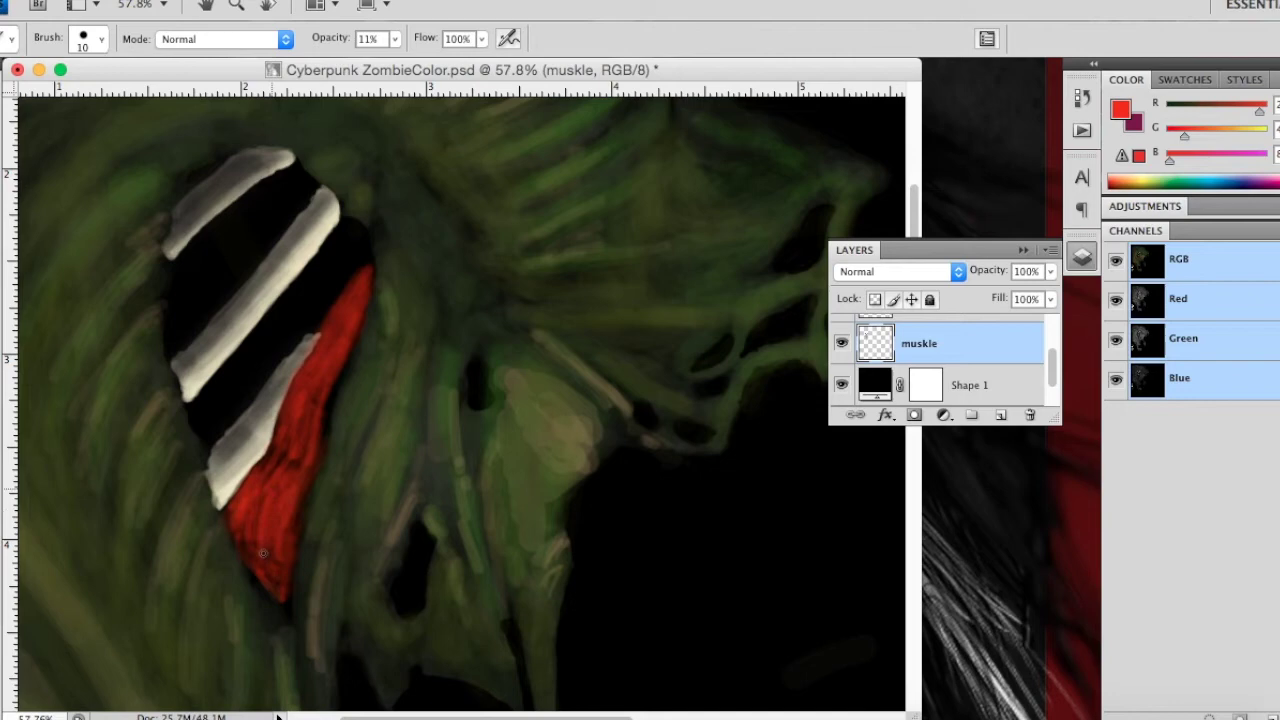
{"action": "left_click_drag", "start_coordinate": [367, 271], "coordinate": [300, 405]}
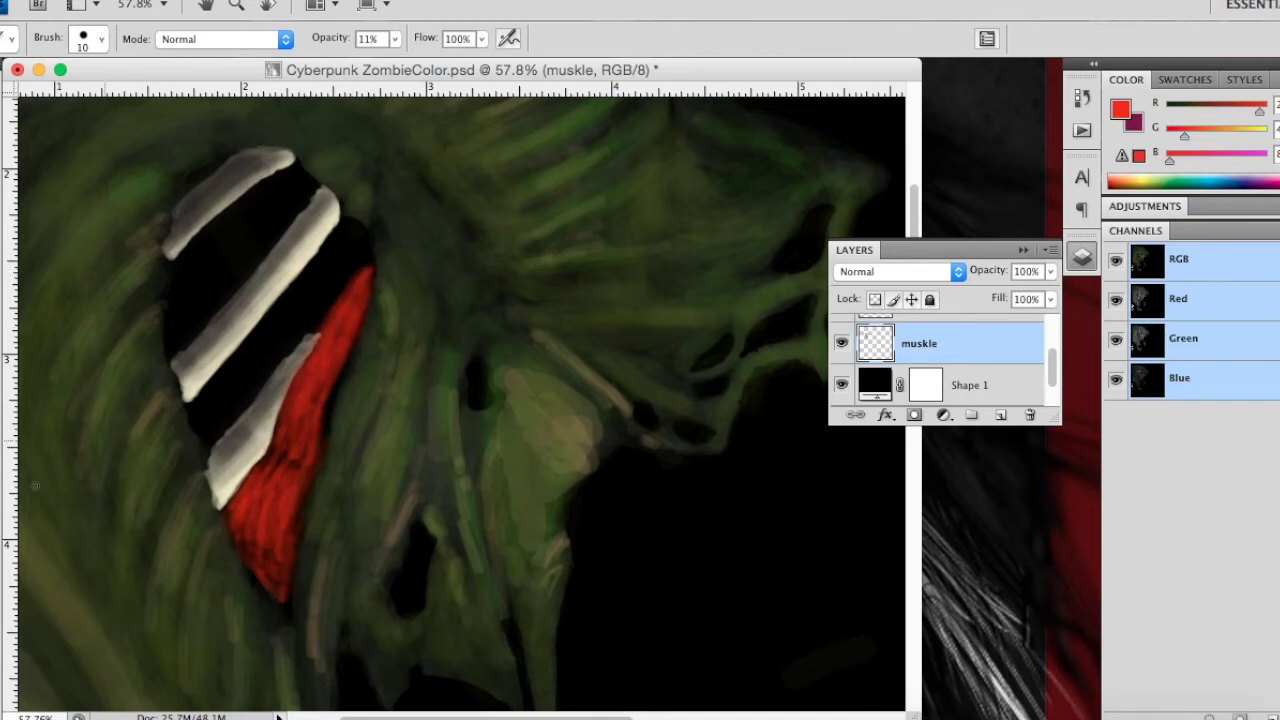
{"action": "key", "text": "x"}
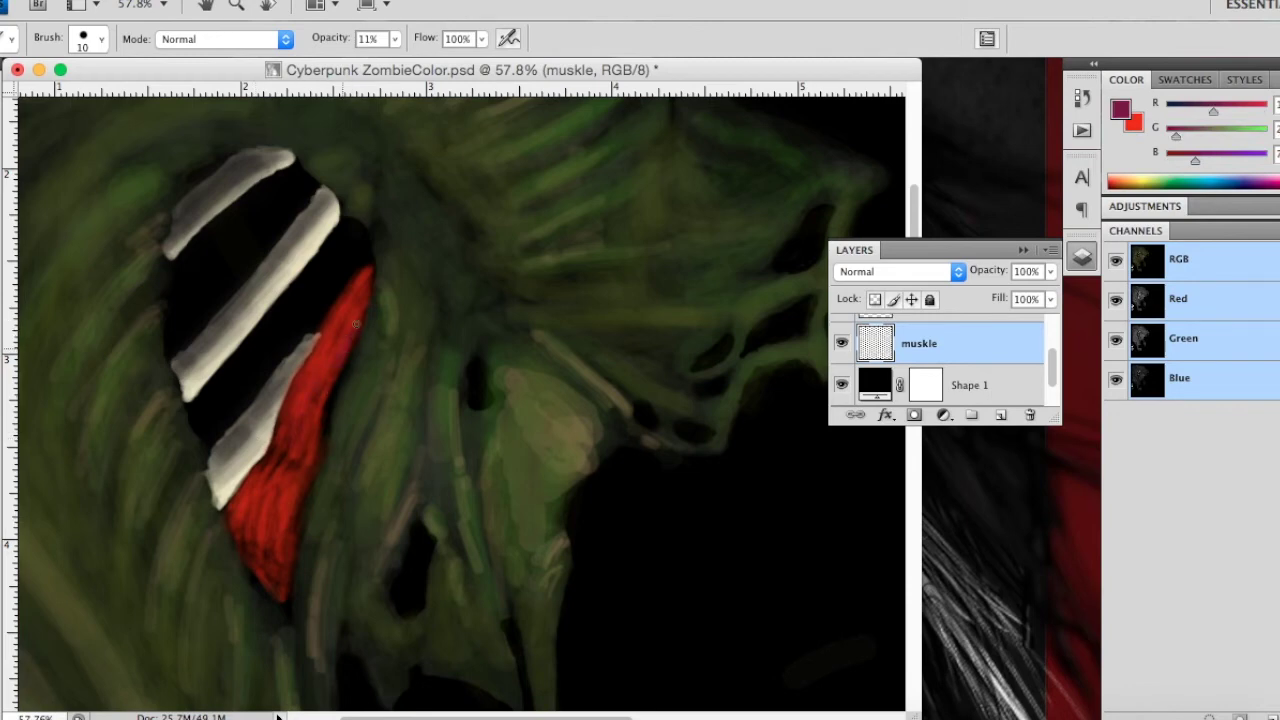
Step: Paint faint magenta strokes on the red band with a 19 px brush
{"action": "right_click", "coordinate": [335, 358]}
{"action": "left_click_drag", "start_coordinate": [360, 398], "coordinate": [370, 399]}
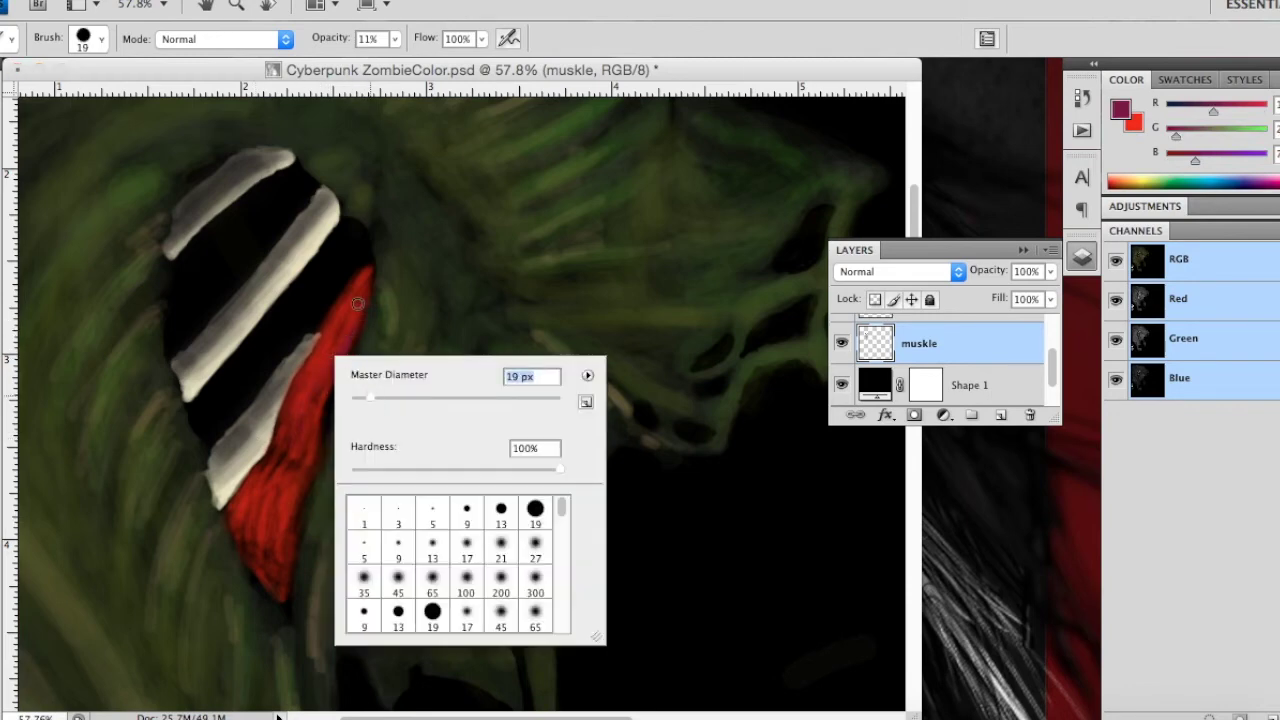
{"action": "left_click", "coordinate": [358, 305]}
{"action": "left_click_drag", "start_coordinate": [344, 338], "coordinate": [355, 317]}
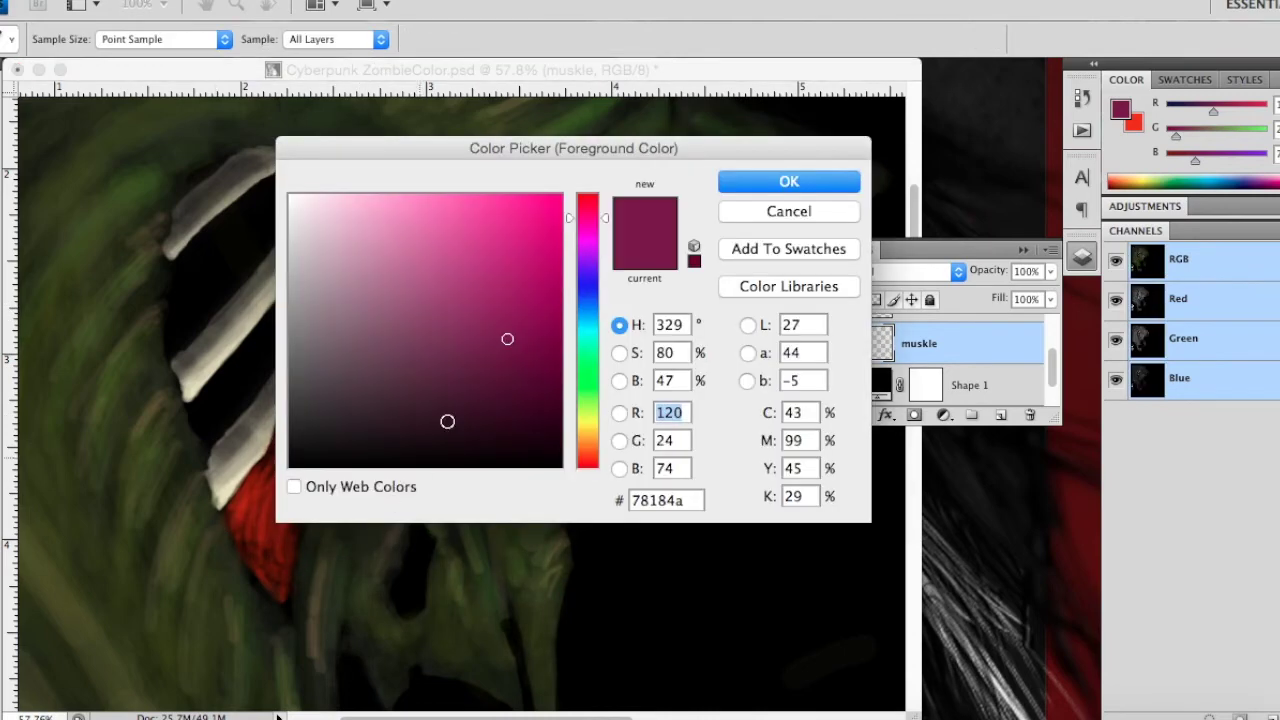
Step: Pick a darker magenta and set the brush to 10 px at about 21% opacity
{"action": "left_click", "coordinate": [518, 399]}
{"action": "left_click_drag", "start_coordinate": [518, 399], "coordinate": [537, 365]}
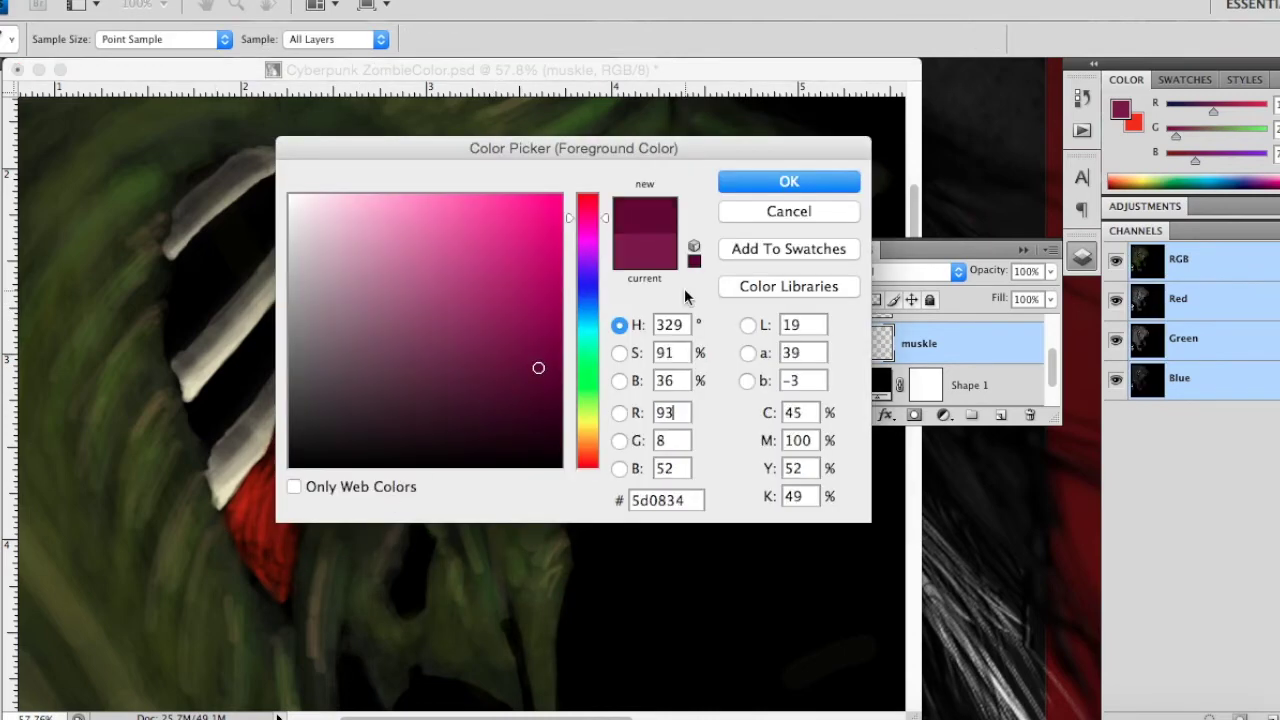
{"action": "left_click", "coordinate": [789, 181]}
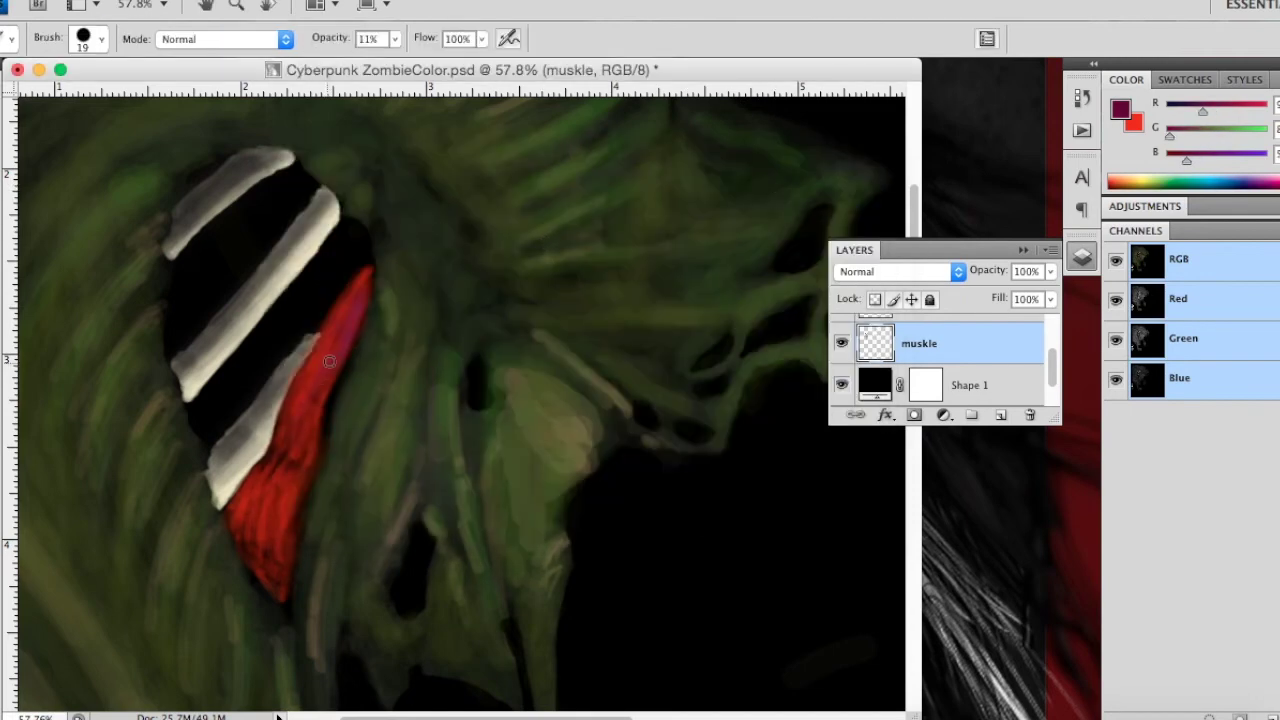
{"action": "right_click", "coordinate": [325, 407]}
{"action": "left_click_drag", "start_coordinate": [356, 451], "coordinate": [351, 451]}
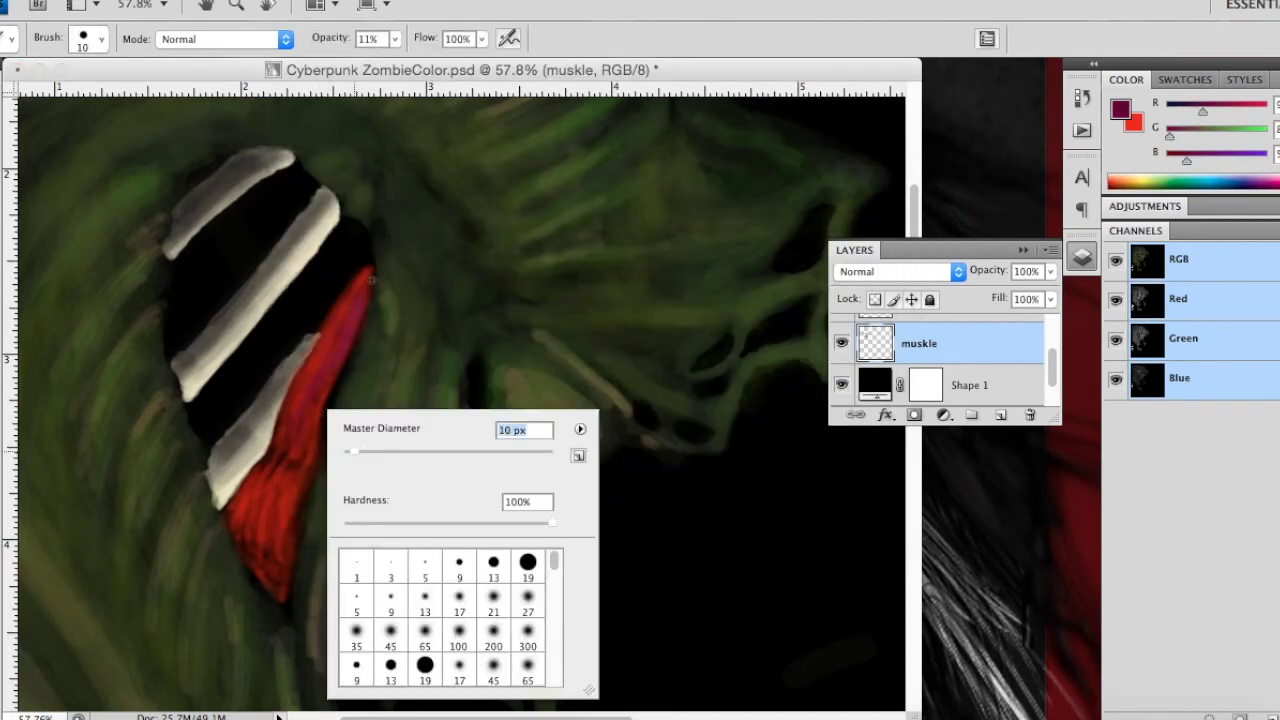
{"action": "left_click_drag", "start_coordinate": [394, 37], "coordinate": [407, 67]}
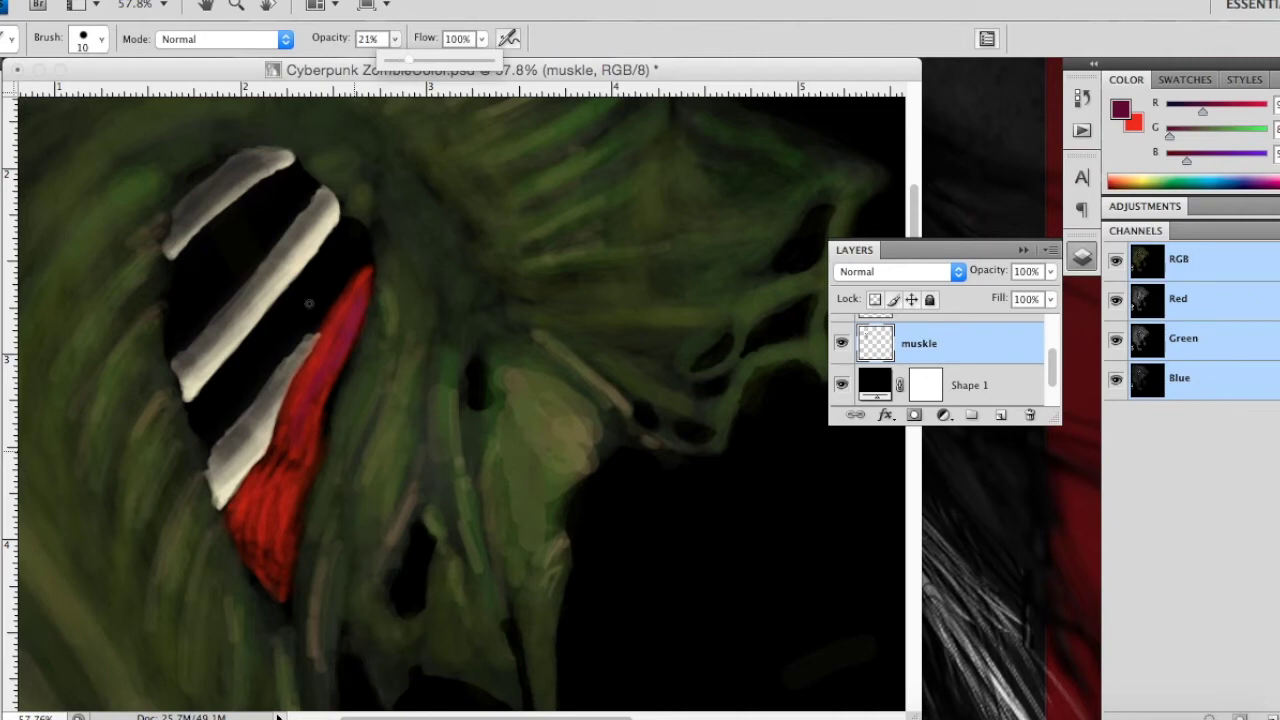
{"action": "left_click", "coordinate": [331, 334]}
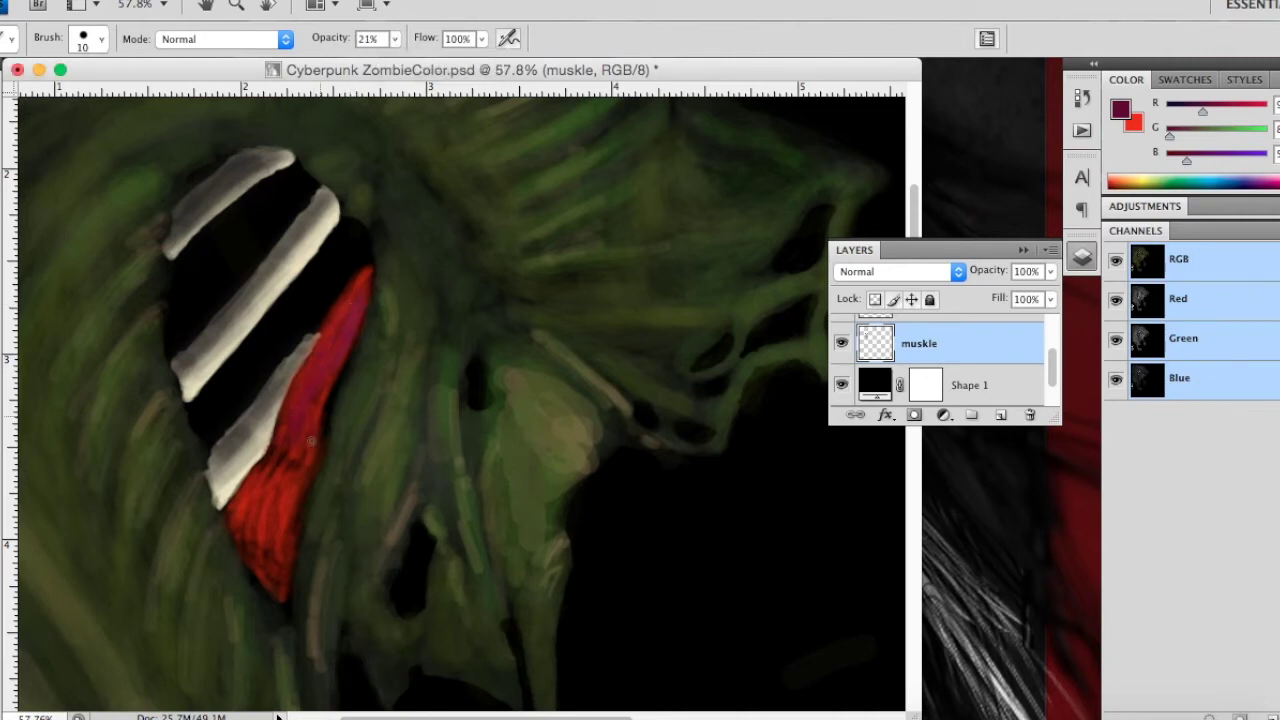
Step: Tint the red band's middle and lower tip dark magenta, then brighten the lower band with red
{"action": "left_click_drag", "start_coordinate": [281, 422], "coordinate": [262, 455]}
{"action": "left_click_drag", "start_coordinate": [288, 449], "coordinate": [262, 498]}
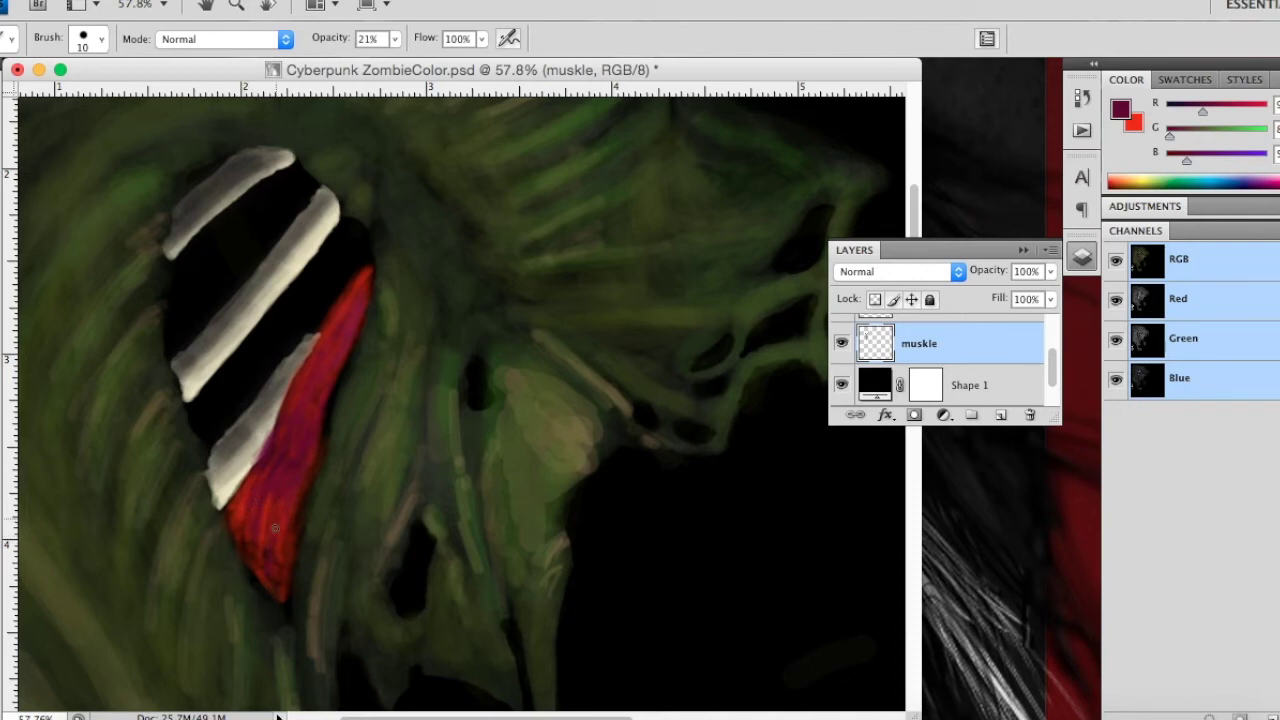
{"action": "left_click_drag", "start_coordinate": [275, 525], "coordinate": [284, 600]}
{"action": "key", "text": "x"}
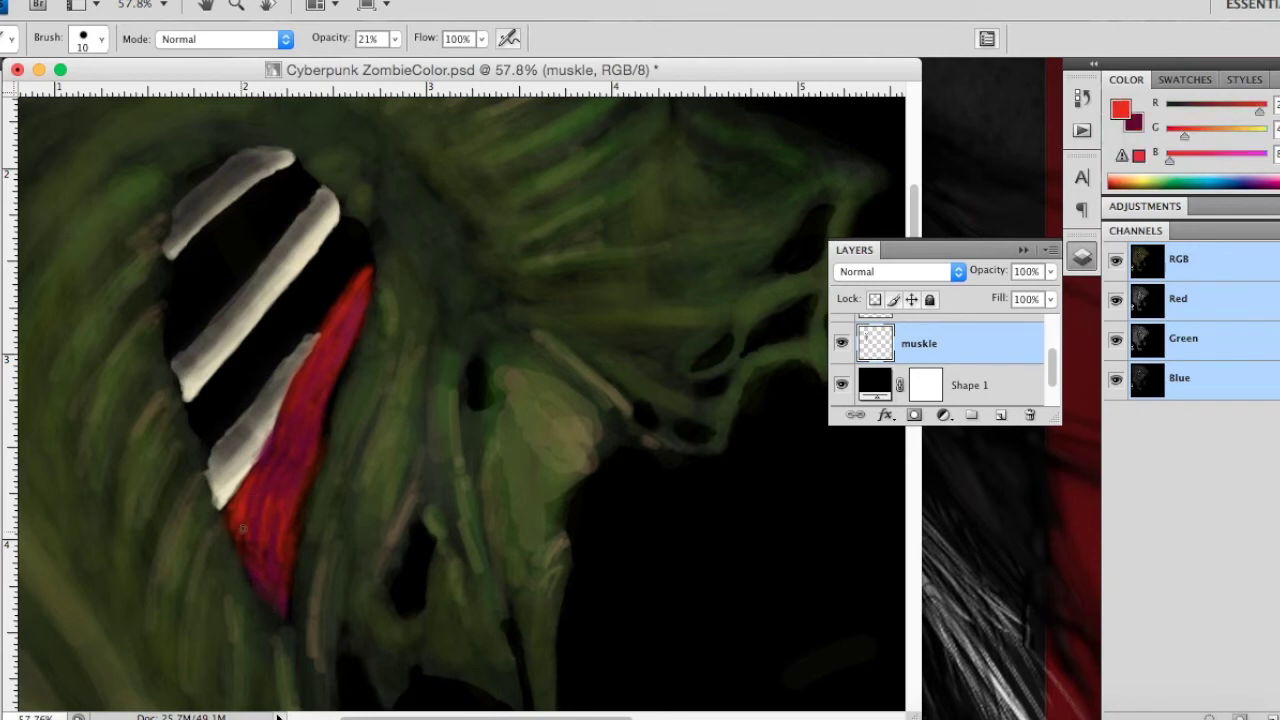
{"action": "mouse_move", "coordinate": [300, 480]}
{"action": "left_mouse_down"}
{"action": "mouse_move", "coordinate": [268, 550]}
{"action": "mouse_move", "coordinate": [280, 486]}
{"action": "left_mouse_up"}
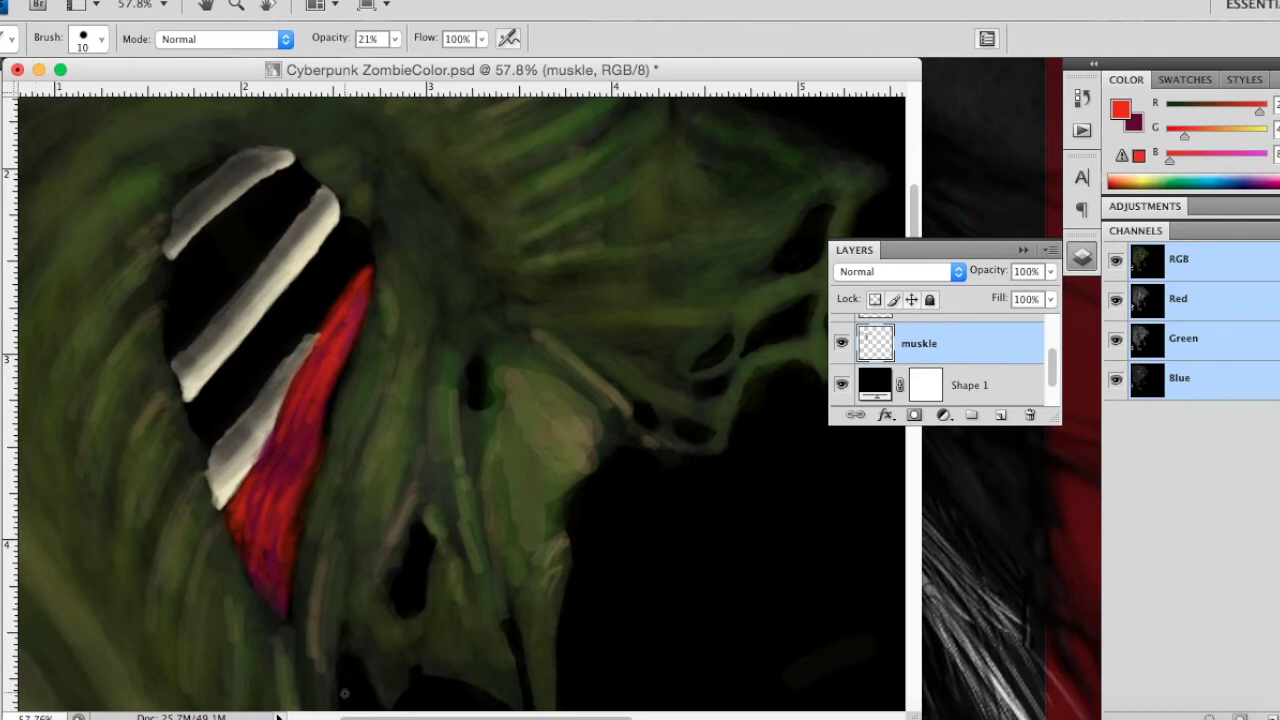
Step: Dab red and magenta test spots on the black area with opacity at 100%
{"action": "left_click", "coordinate": [684, 550]}
{"action": "key", "text": "x"}
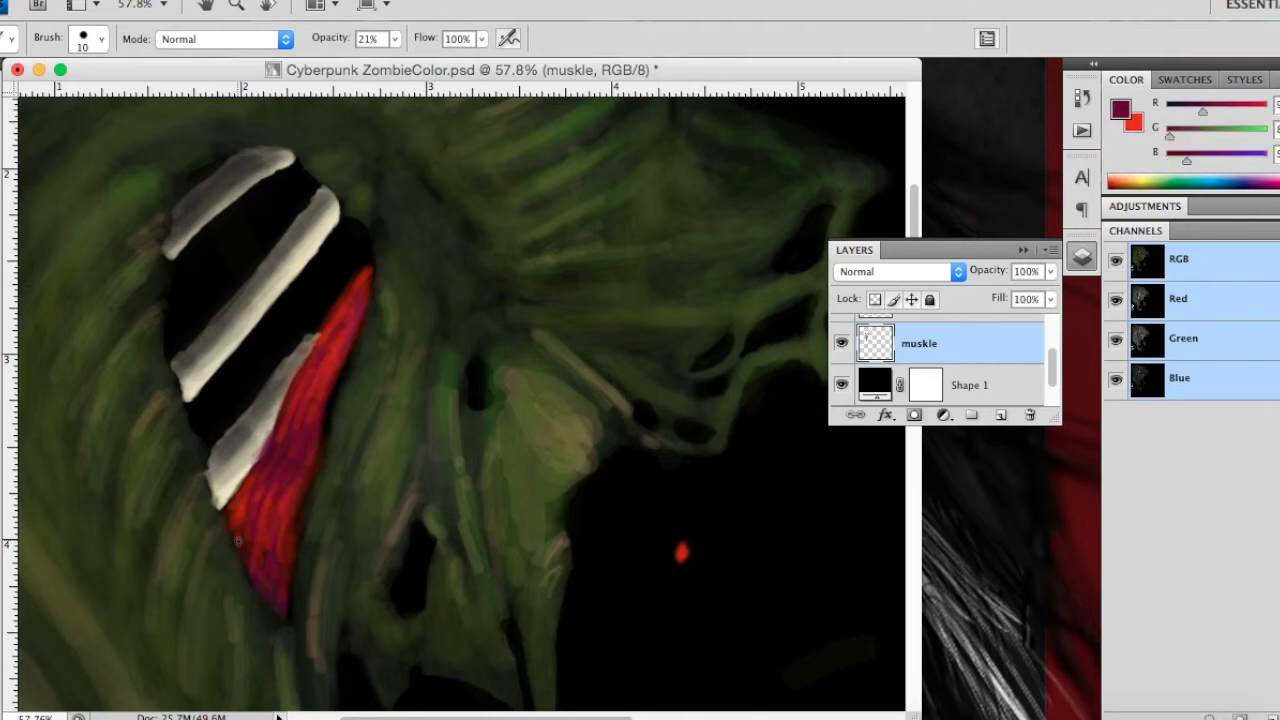
{"action": "left_click_drag", "start_coordinate": [396, 40], "coordinate": [490, 100]}
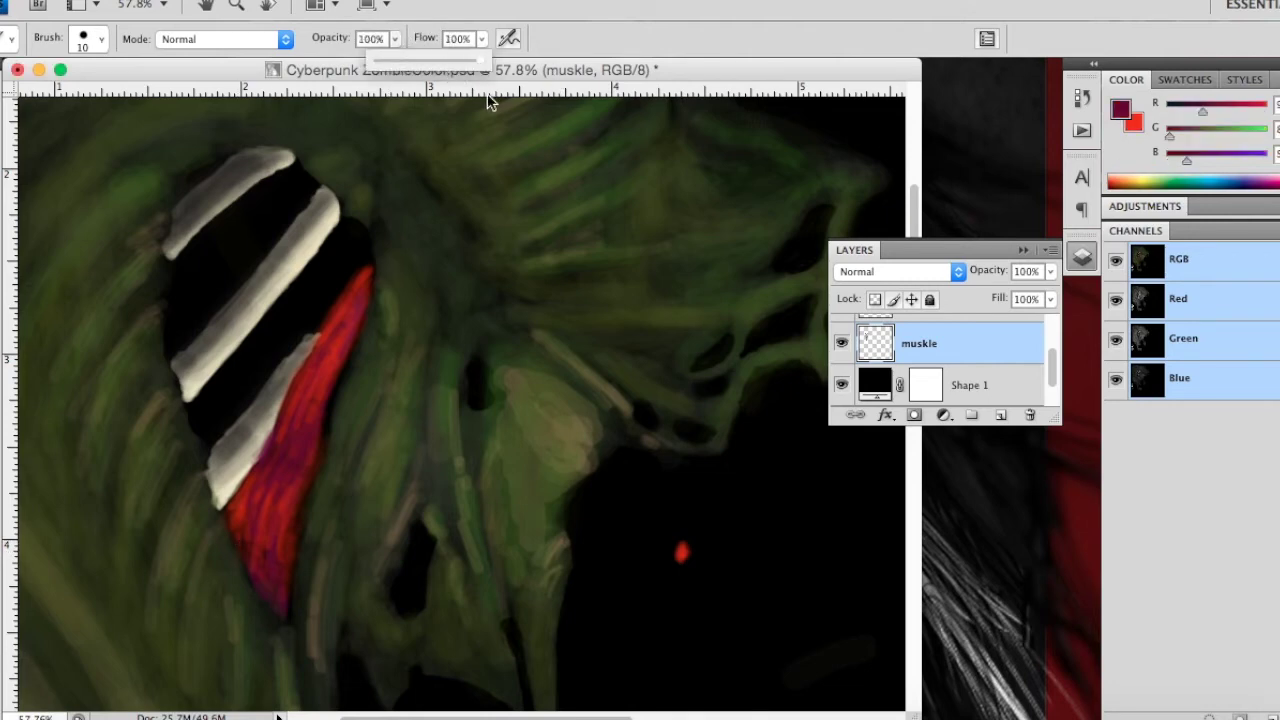
{"action": "left_click_drag", "start_coordinate": [644, 517], "coordinate": [647, 523]}
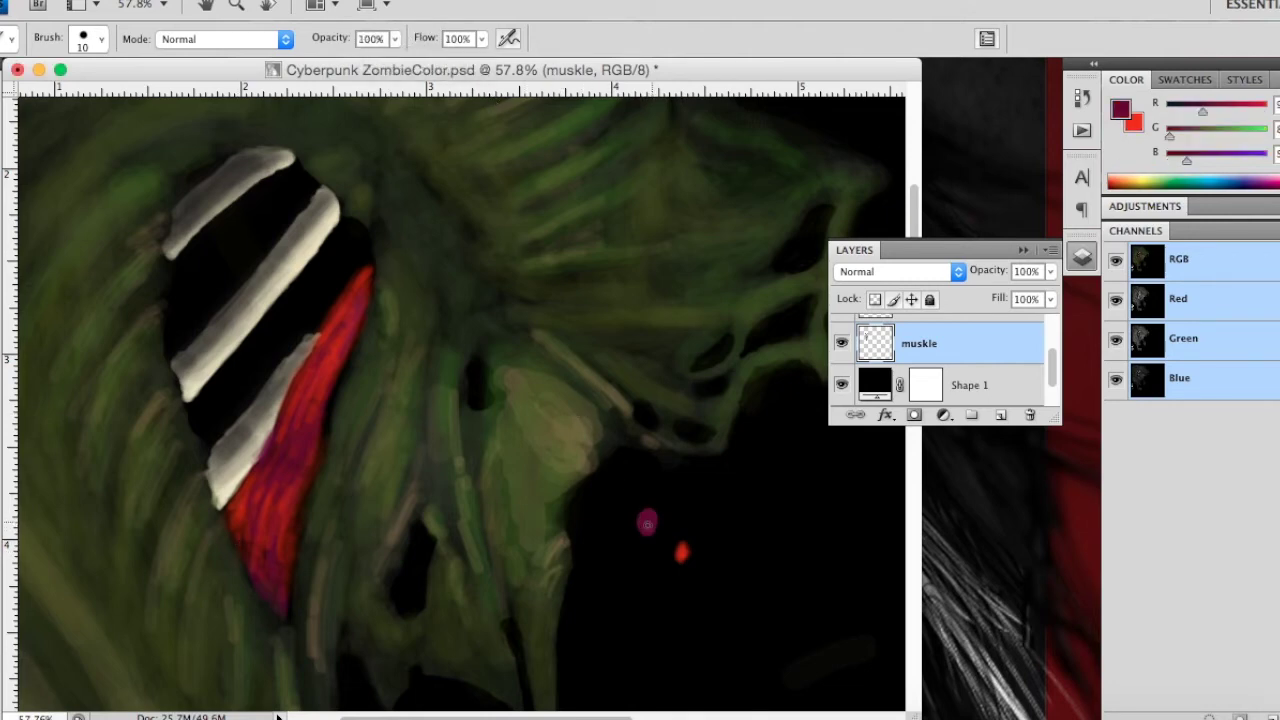
Step: Choose a dark maroon painting colour and drop brush opacity to a few percent
{"action": "key", "text": "x"}
{"action": "left_click", "coordinate": [3, 668]}
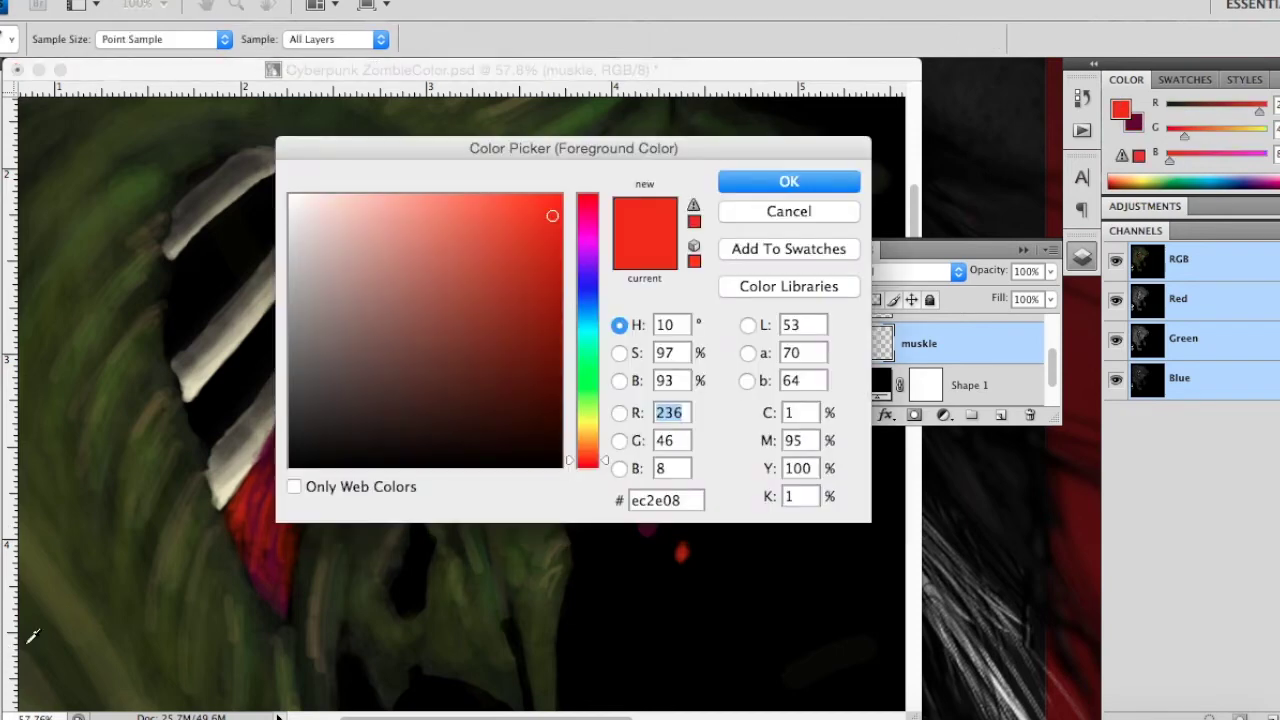
{"action": "left_click", "coordinate": [444, 448]}
{"action": "left_click_drag", "start_coordinate": [444, 448], "coordinate": [490, 409]}
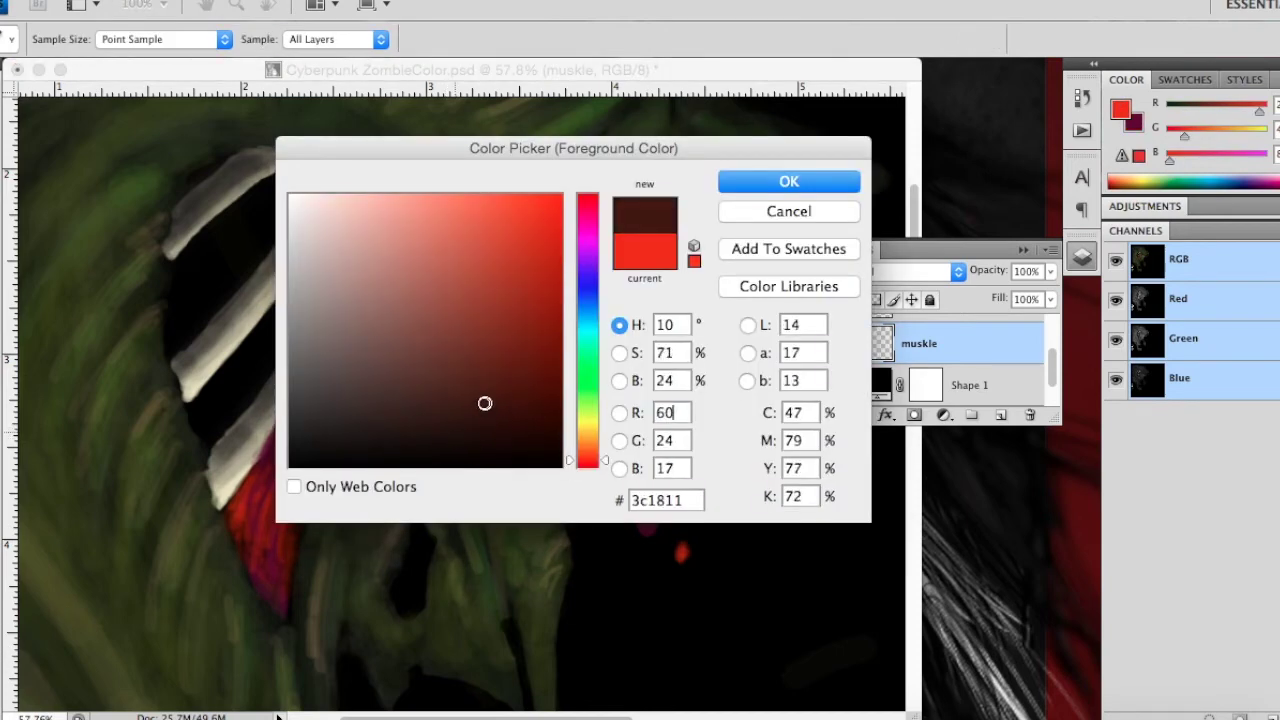
{"action": "left_click", "coordinate": [756, 184]}
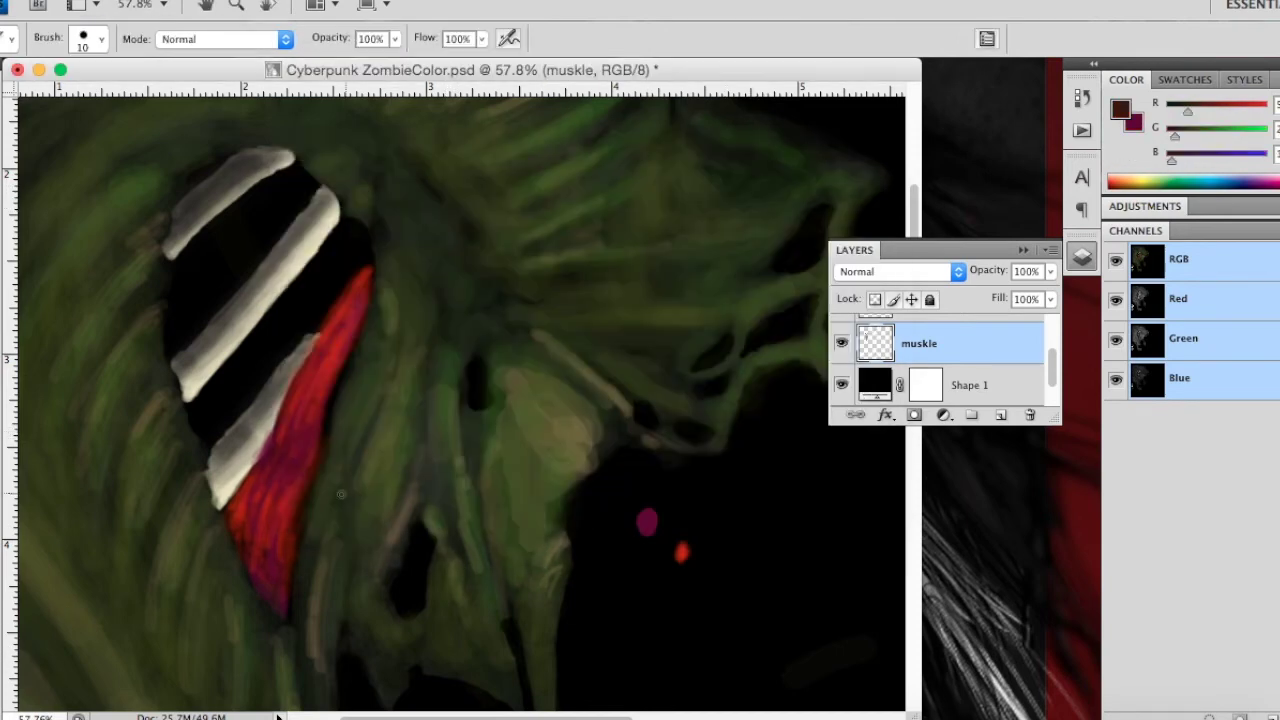
{"action": "mouse_move", "coordinate": [399, 38]}
{"action": "left_mouse_down"}
{"action": "mouse_move", "coordinate": [291, 59]}
{"action": "mouse_move", "coordinate": [299, 66]}
{"action": "left_mouse_up"}
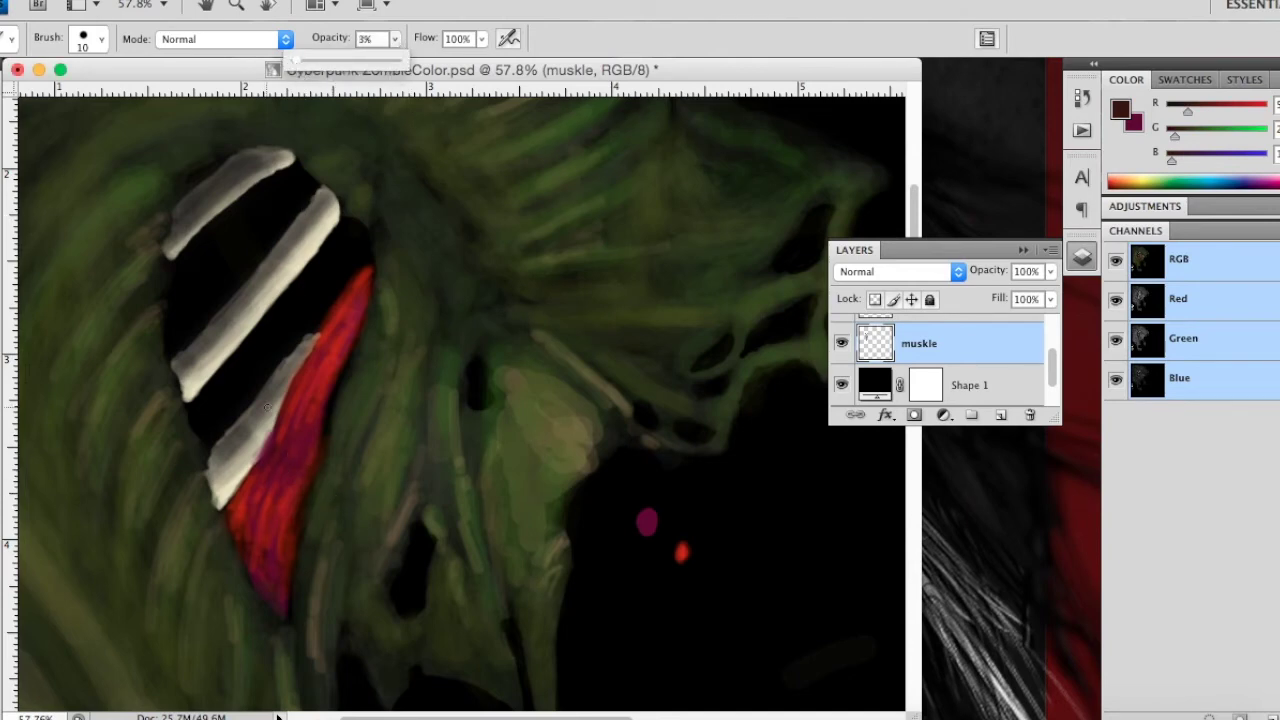
Step: Glaze the red band with faint maroon strokes using a 25 px brush
{"action": "right_click", "coordinate": [323, 454]}
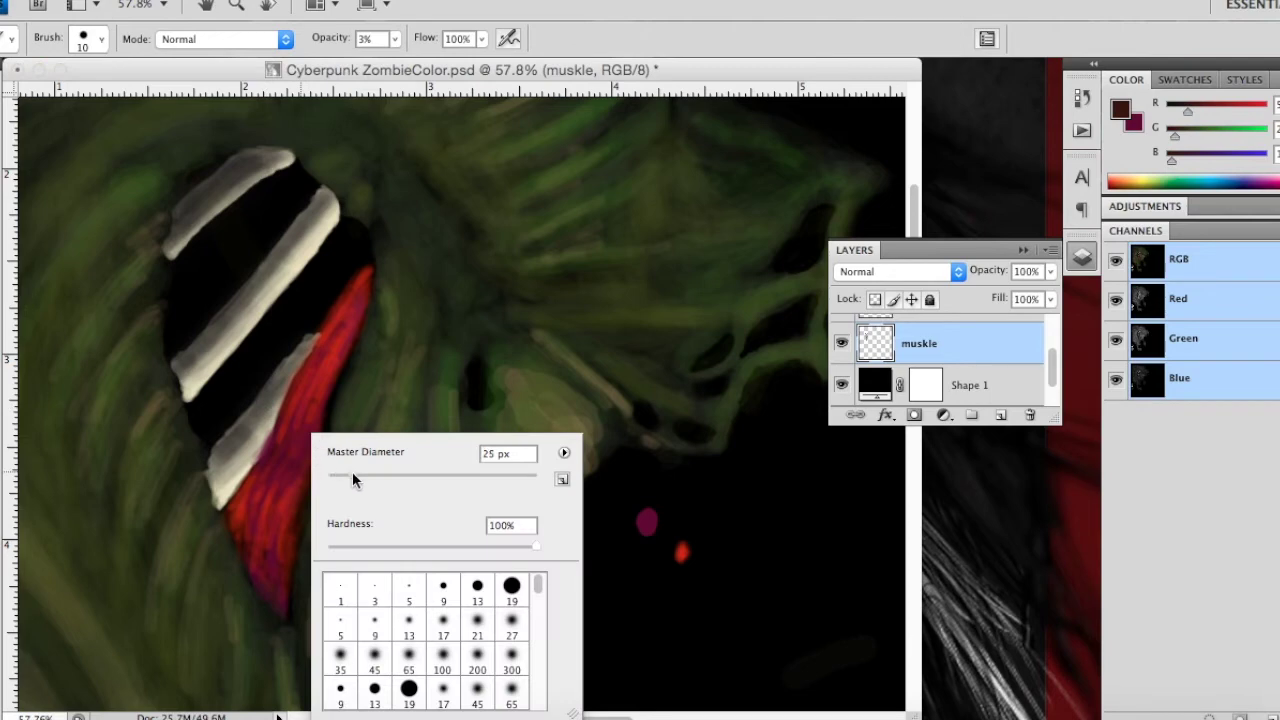
{"action": "left_click", "coordinate": [295, 477]}
{"action": "left_click_drag", "start_coordinate": [282, 494], "coordinate": [291, 432]}
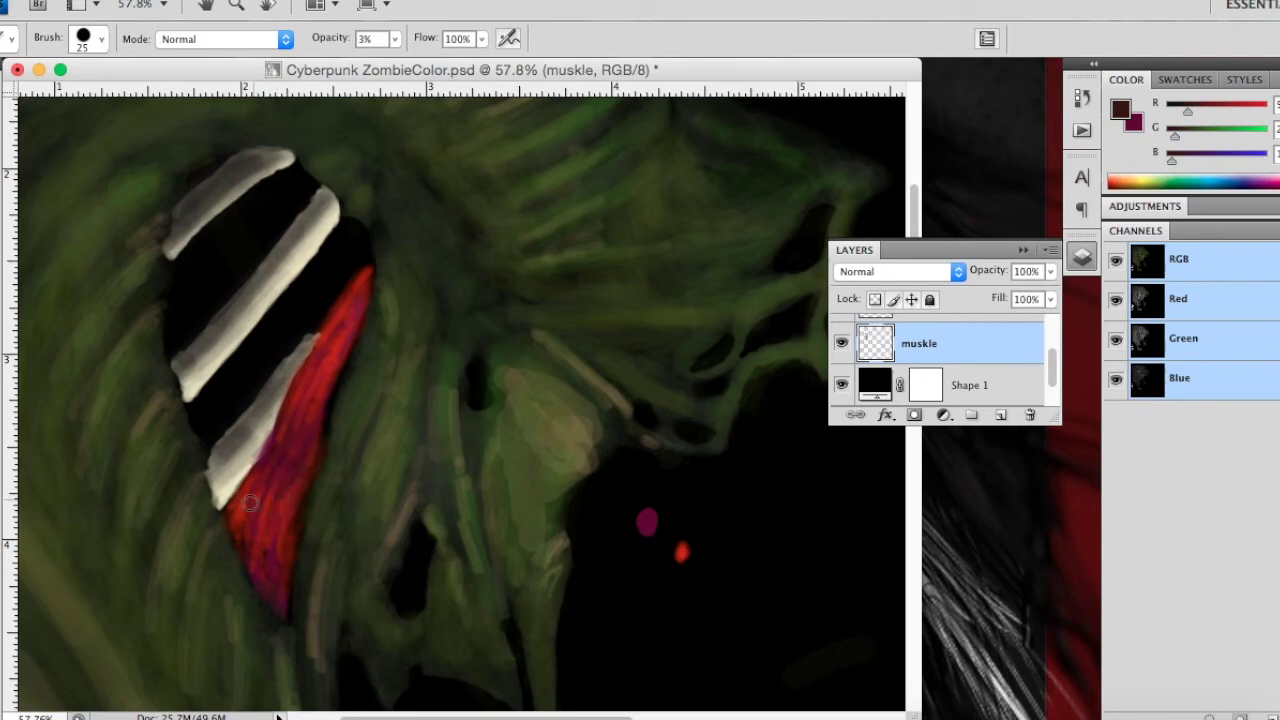
{"action": "mouse_move", "coordinate": [251, 507]}
{"action": "left_mouse_down"}
{"action": "mouse_move", "coordinate": [276, 538]}
{"action": "mouse_move", "coordinate": [279, 579]}
{"action": "mouse_move", "coordinate": [294, 526]}
{"action": "mouse_move", "coordinate": [260, 563]}
{"action": "mouse_move", "coordinate": [256, 511]}
{"action": "left_mouse_up"}
Step: Set the brush to 12% opacity and 16 px
{"action": "left_click", "coordinate": [395, 38]}
{"action": "left_click_drag", "start_coordinate": [403, 62], "coordinate": [396, 66]}
{"action": "right_click", "coordinate": [288, 490]}
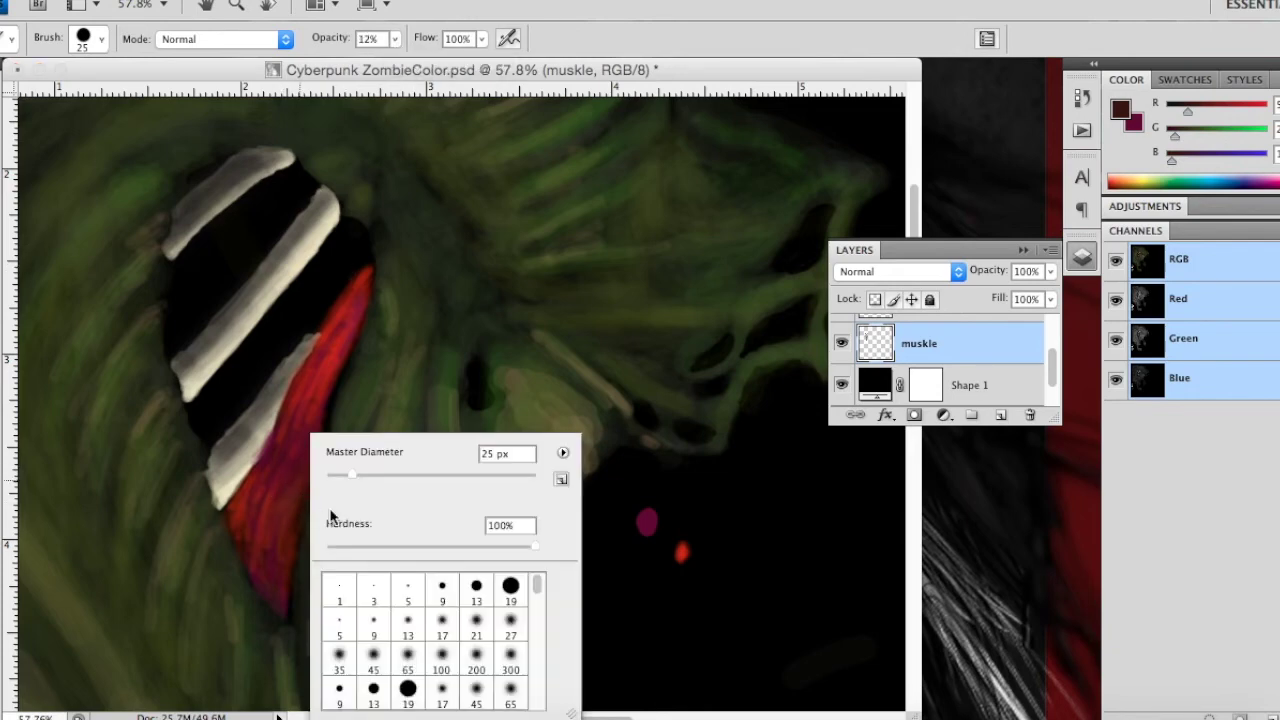
{"action": "left_click_drag", "start_coordinate": [350, 475], "coordinate": [345, 475]}
{"action": "left_click", "coordinate": [286, 460]}
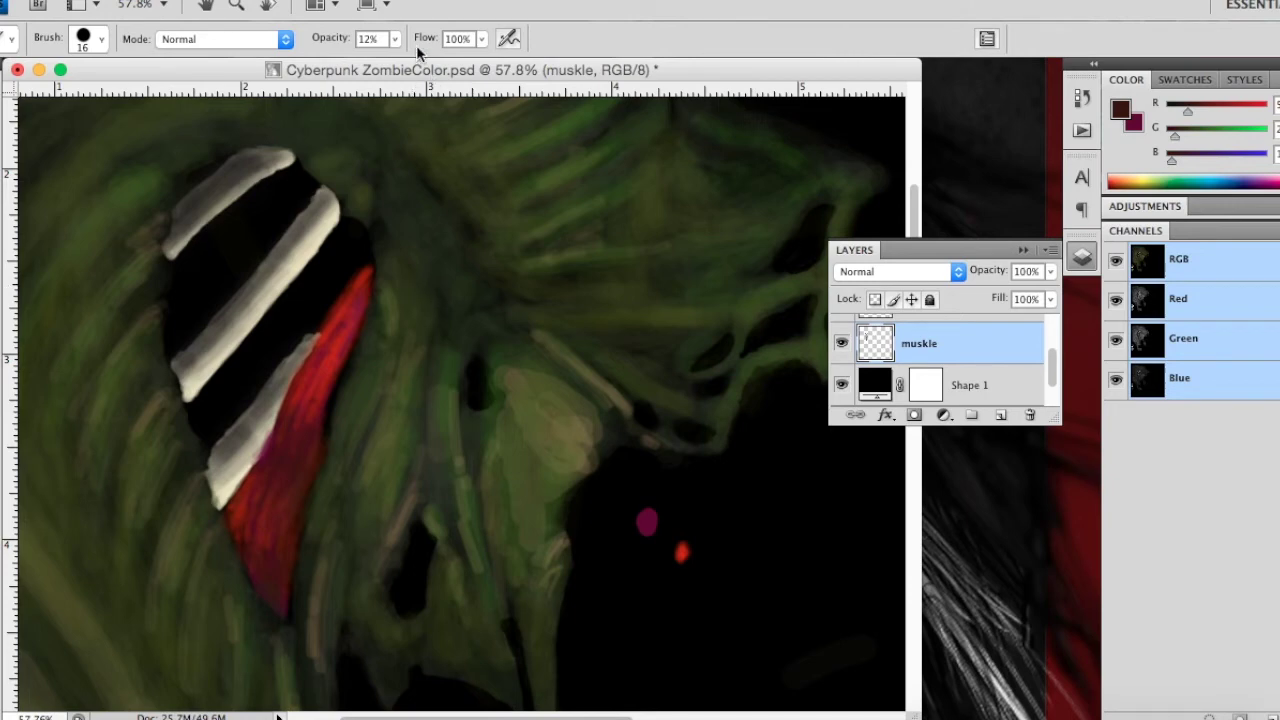
Step: Raise brush opacity to 100%, try a magenta test stroke, then undo it in History
{"action": "left_click_drag", "start_coordinate": [395, 39], "coordinate": [478, 66]}
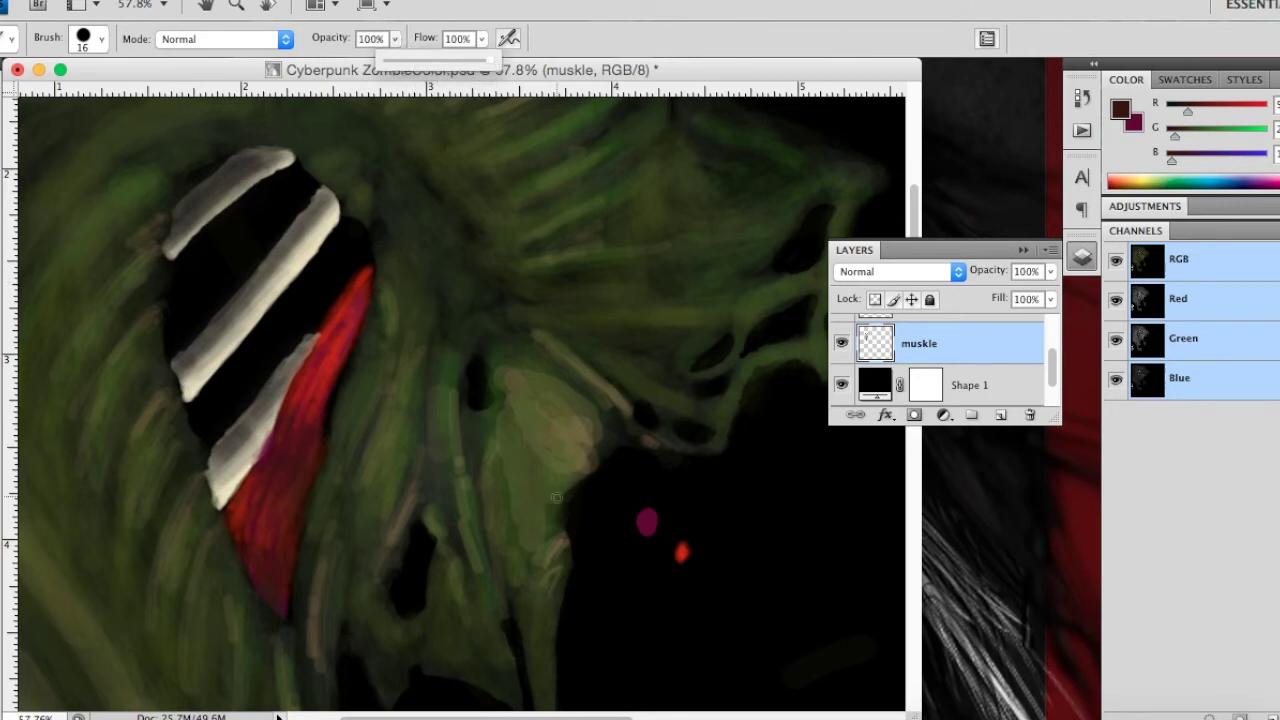
{"action": "left_click", "coordinate": [640, 565]}
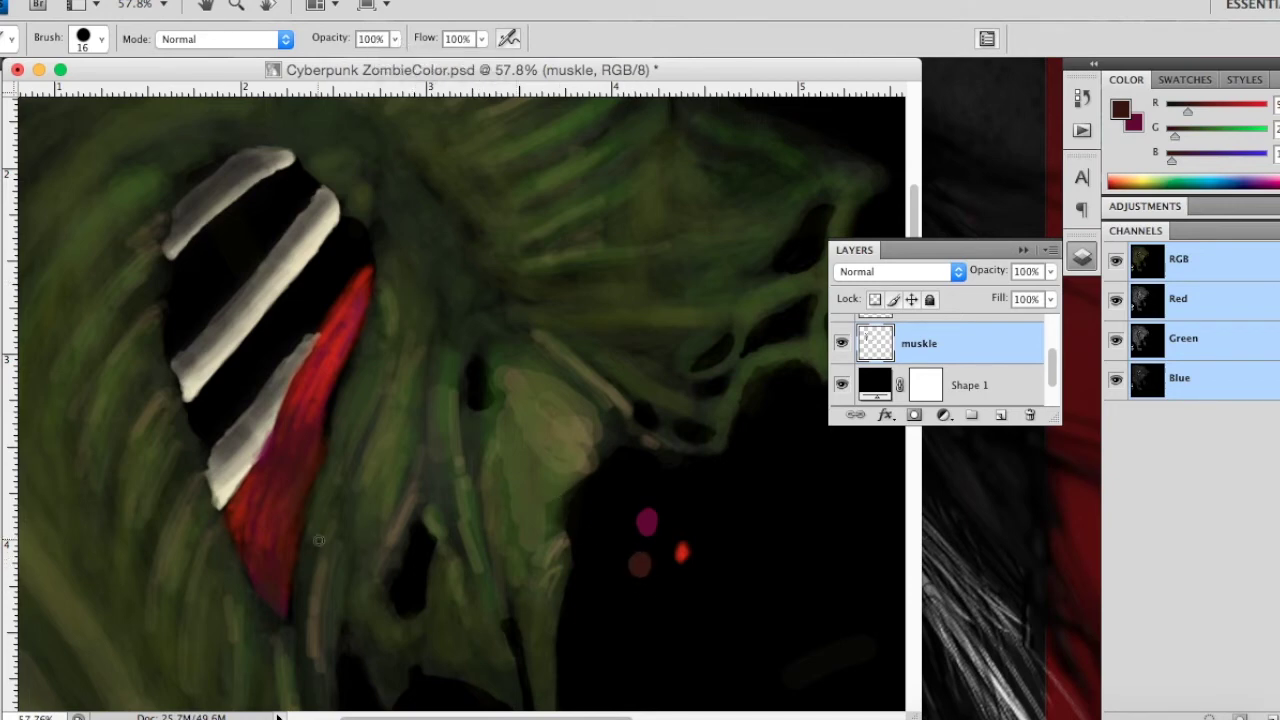
{"action": "key", "text": "x"}
{"action": "left_click_drag", "start_coordinate": [400, 526], "coordinate": [434, 539]}
{"action": "left_click", "coordinate": [1082, 97]}
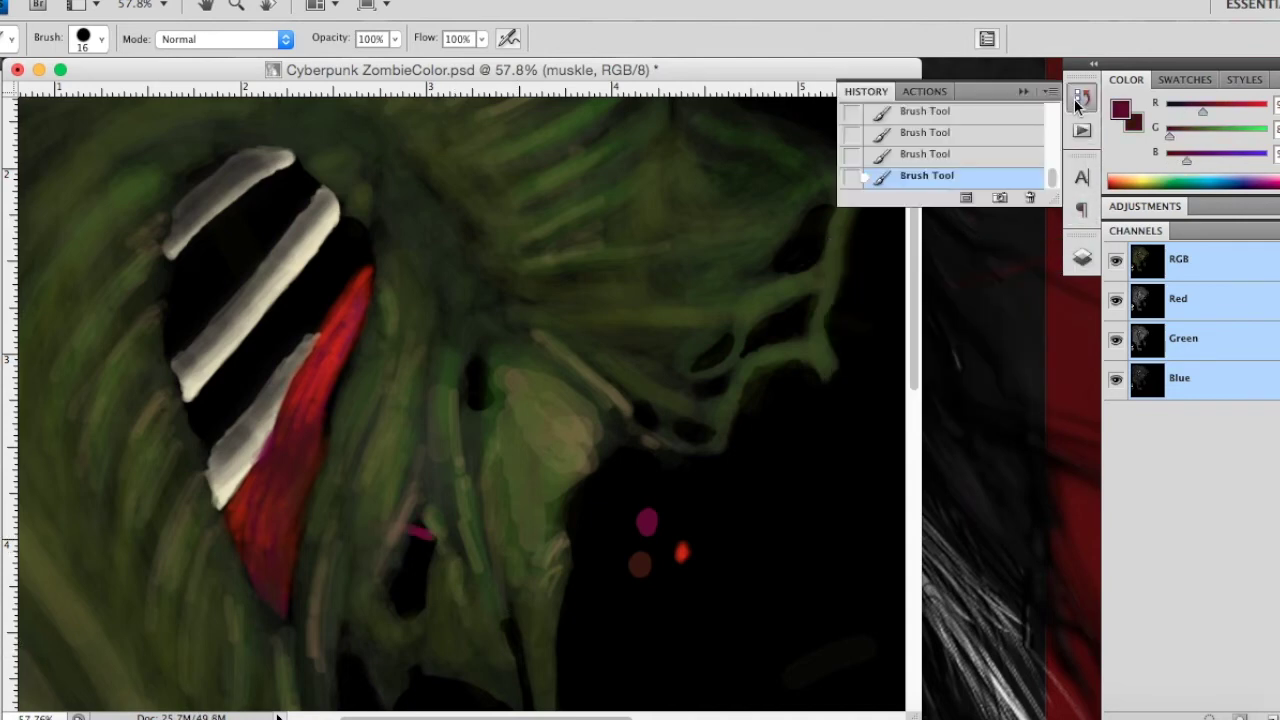
{"action": "left_click", "coordinate": [962, 155]}
Step: Add and undo a magenta test dab, then toggle the black Shape 1 layer off and back on
{"action": "left_click", "coordinate": [1082, 257]}
{"action": "left_click", "coordinate": [680, 524]}
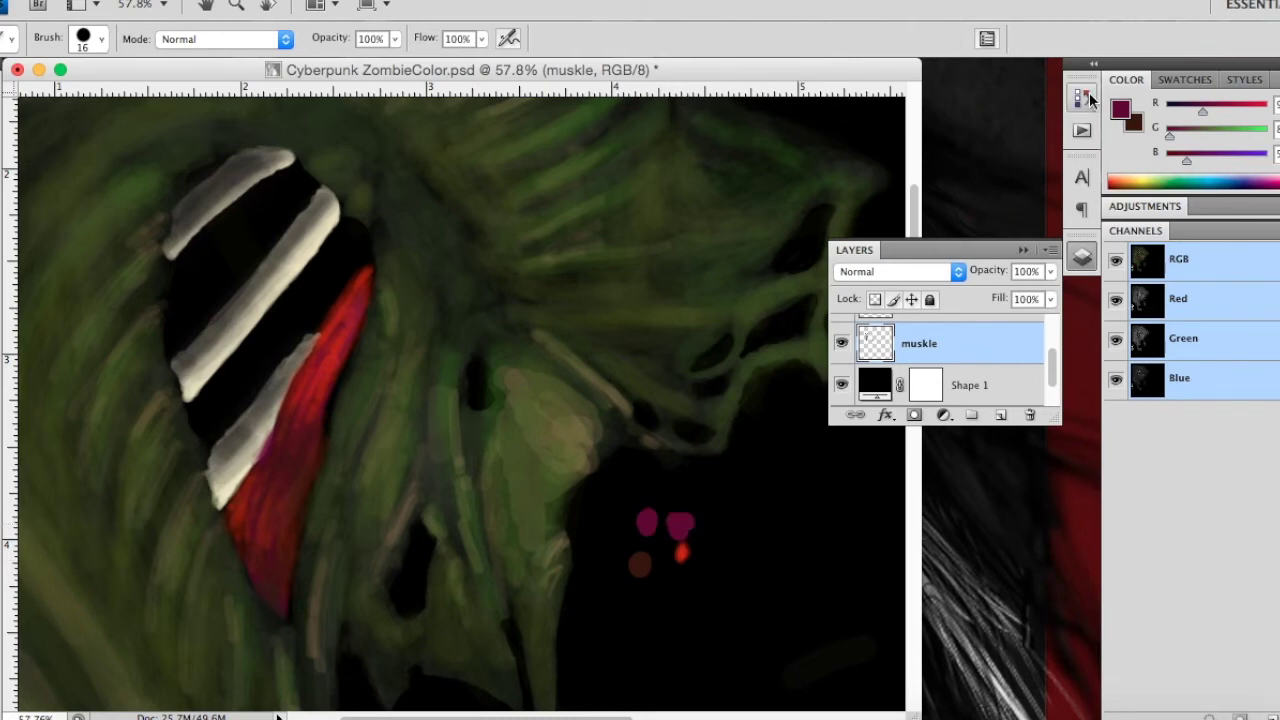
{"action": "left_click", "coordinate": [1082, 97]}
{"action": "left_click", "coordinate": [960, 154]}
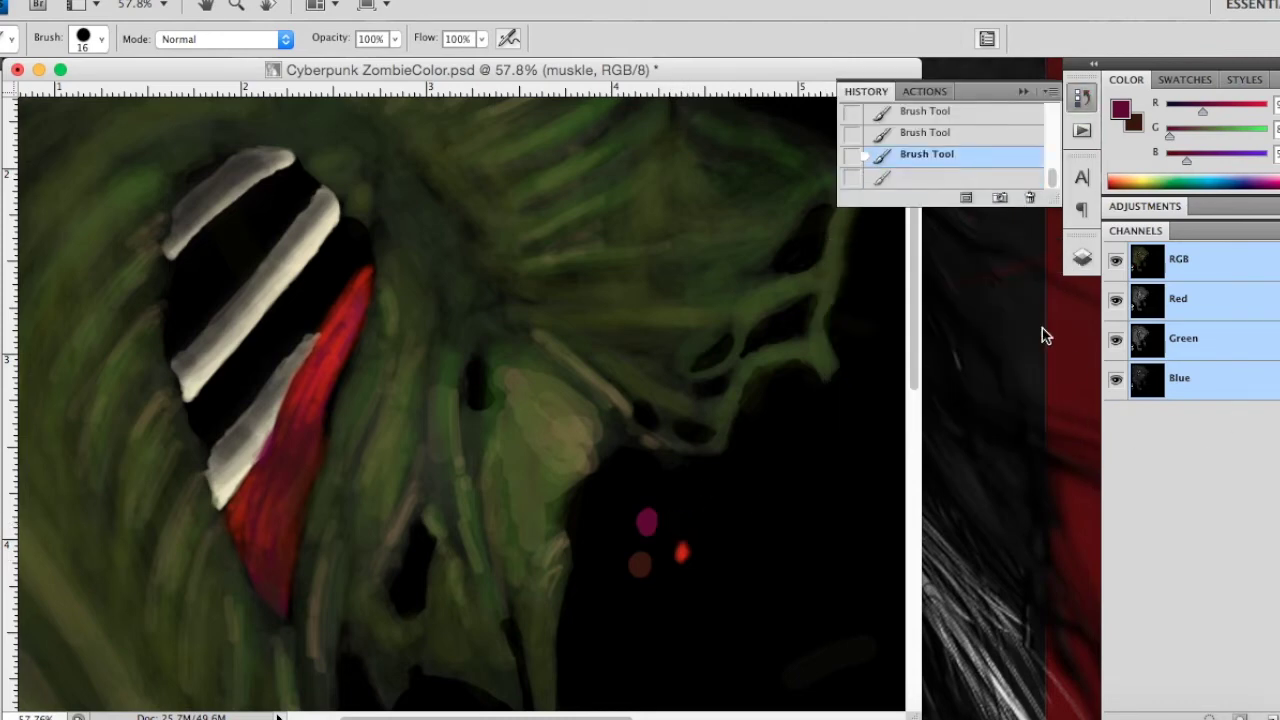
{"action": "left_click", "coordinate": [1082, 257]}
{"action": "left_click", "coordinate": [842, 385]}
{"action": "left_click", "coordinate": [843, 385]}
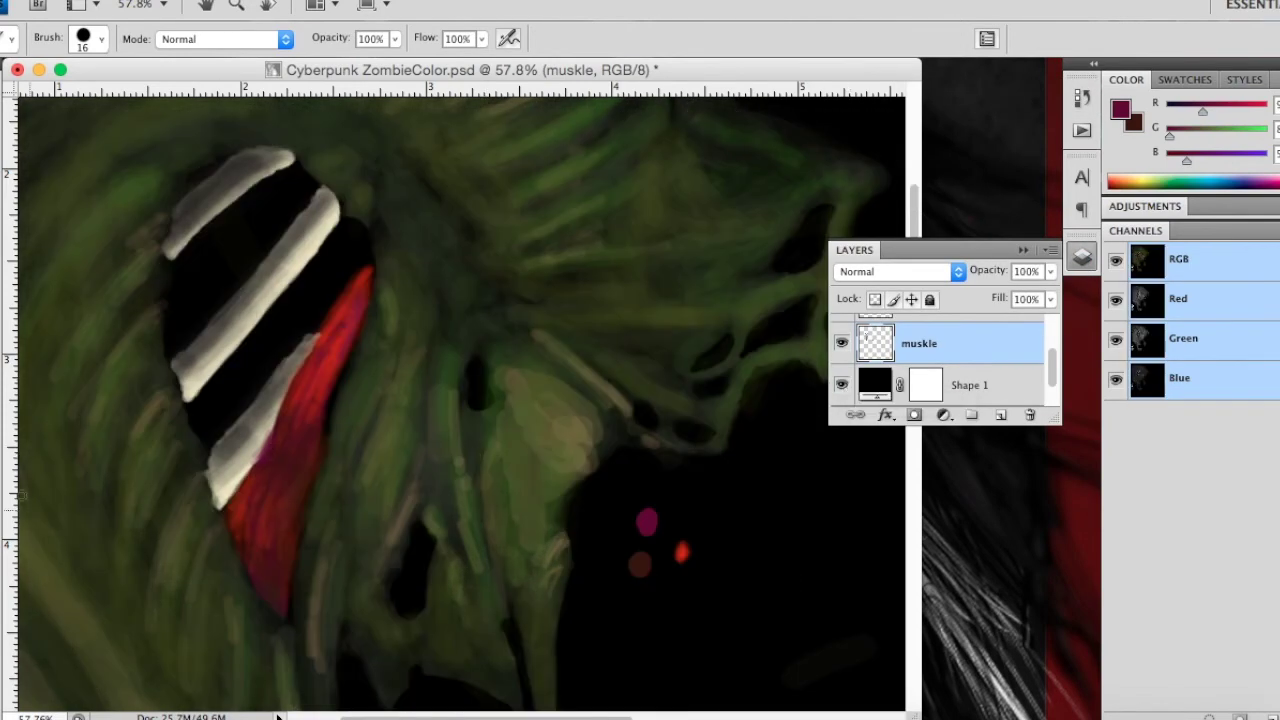
Step: Sample bright red from the painting and undo a stray orange-red brush stroke
{"action": "key", "text": "i"}
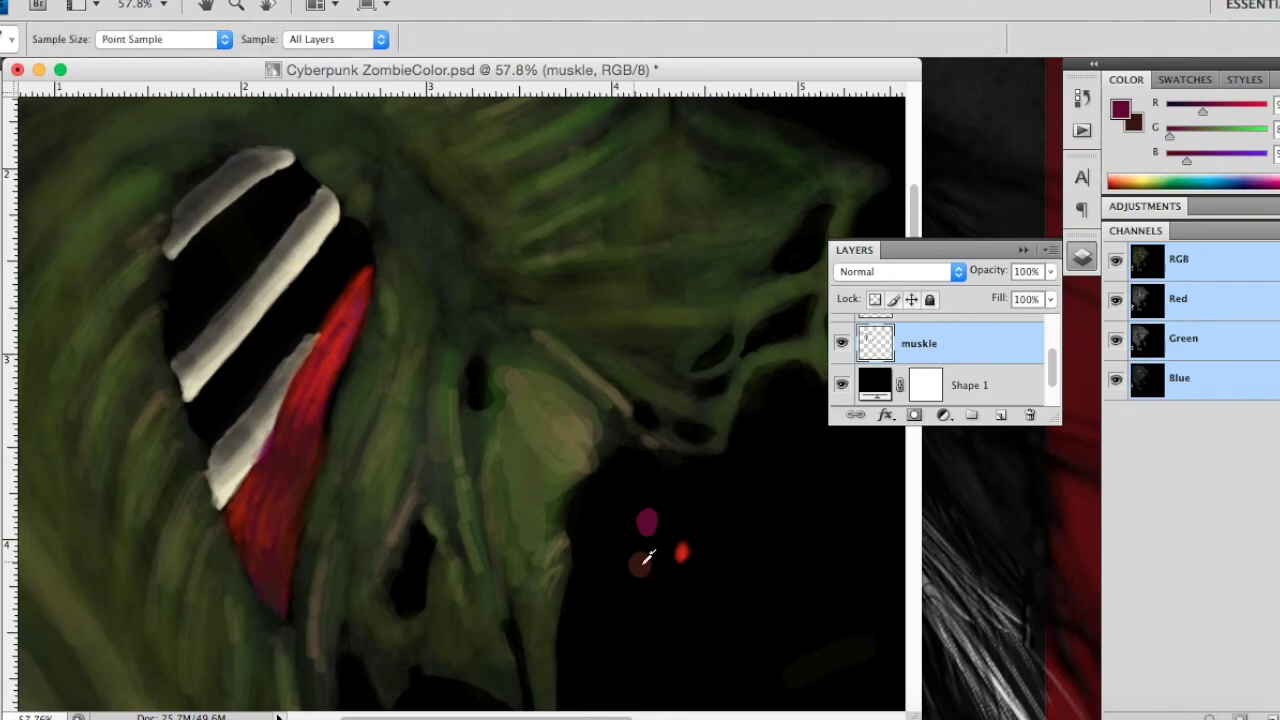
{"action": "left_click", "coordinate": [15, 651]}
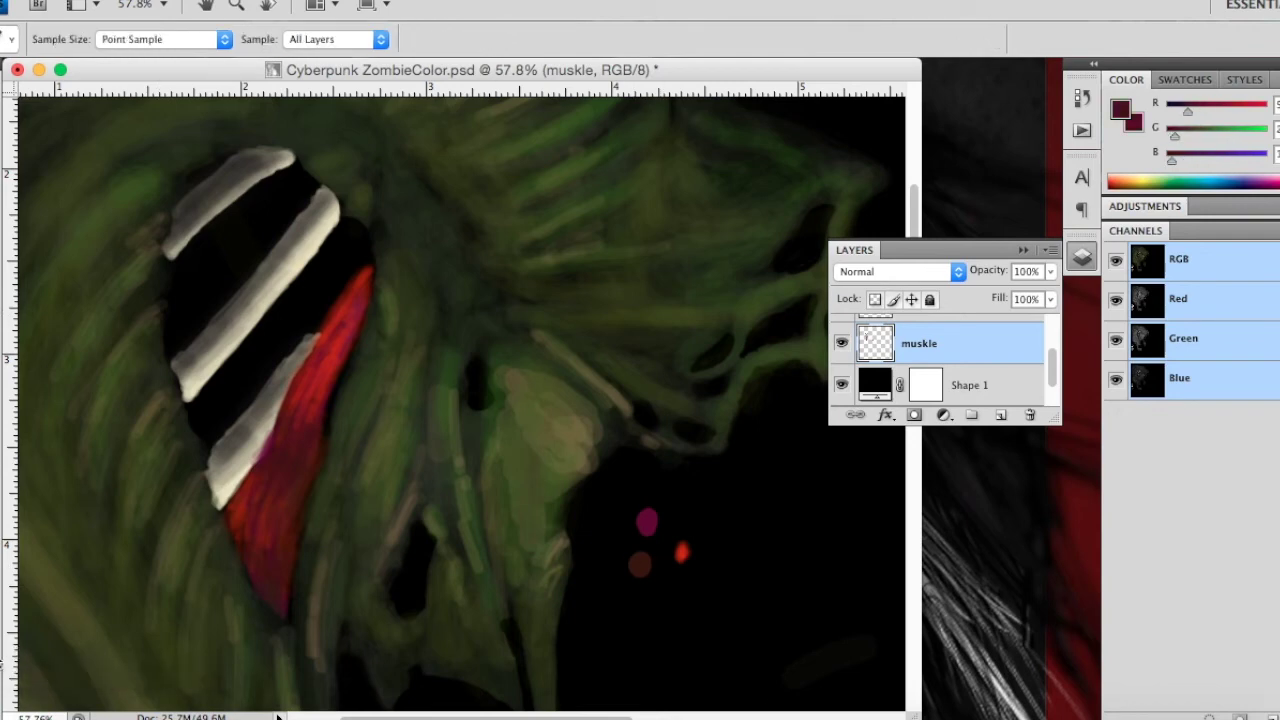
{"action": "left_click", "coordinate": [682, 551]}
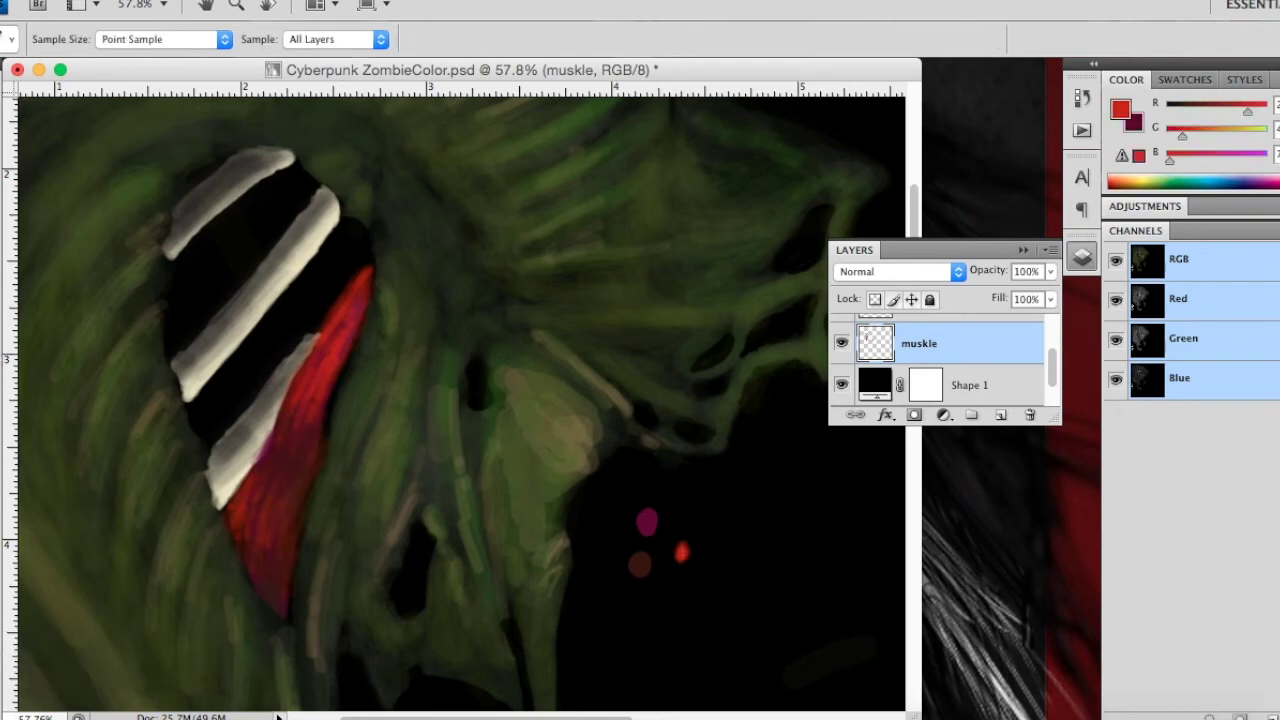
{"action": "key", "text": "b"}
{"action": "left_click_drag", "start_coordinate": [340, 380], "coordinate": [354, 358]}
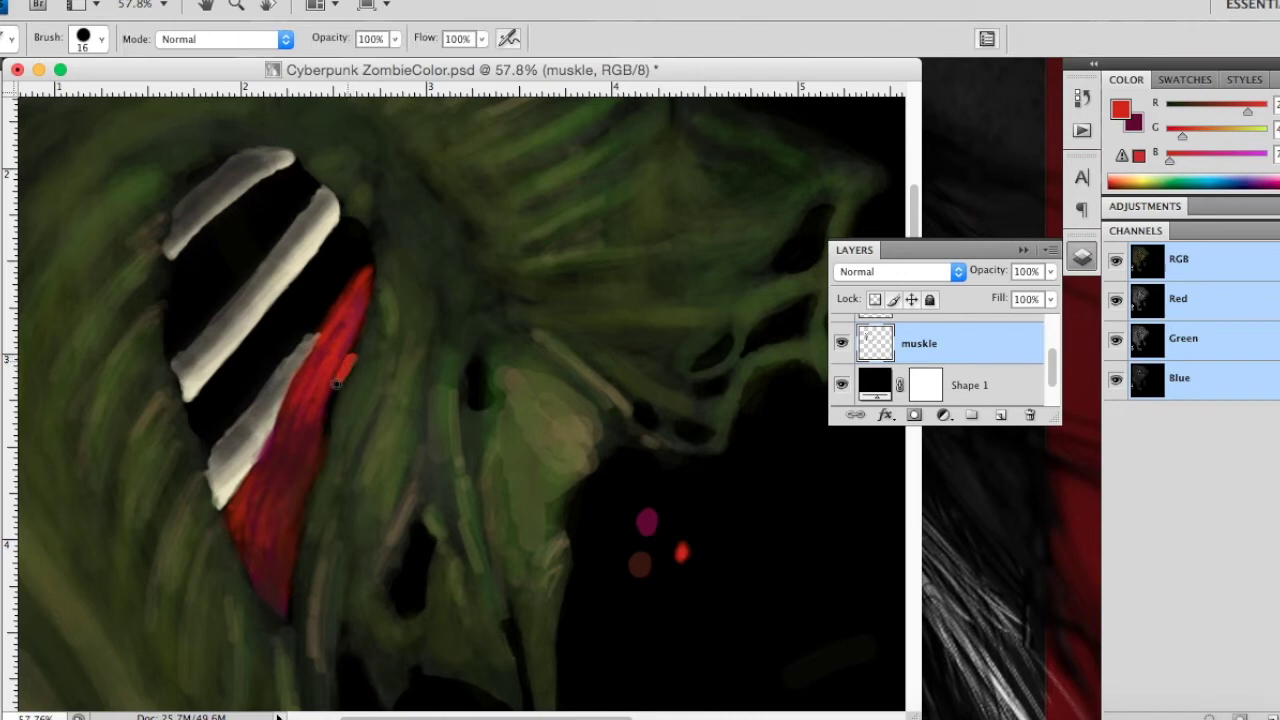
{"action": "left_click", "coordinate": [1081, 97]}
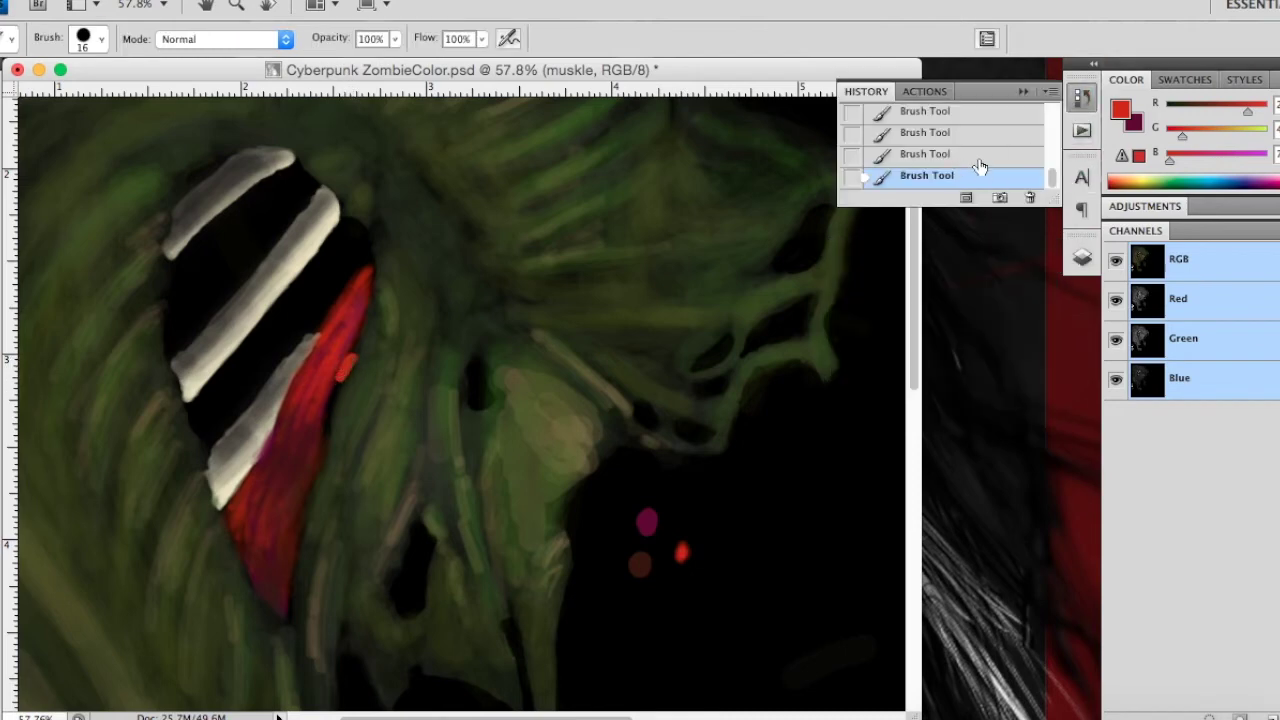
{"action": "left_click", "coordinate": [950, 155]}
{"action": "left_click", "coordinate": [930, 132]}
Step: At 11% flow, build up red along the muscle edge, drop opacity to 6%, and hide Shape 1
{"action": "left_click_drag", "start_coordinate": [481, 38], "coordinate": [446, 62]}
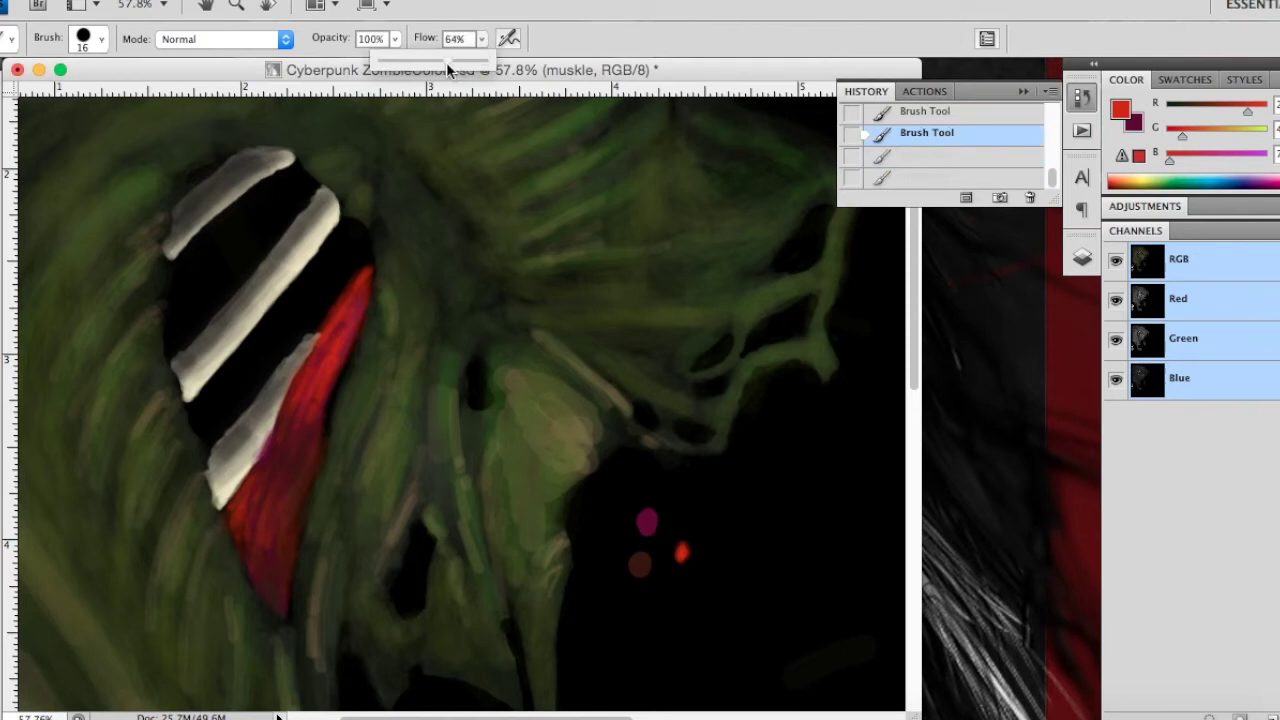
{"action": "left_click", "coordinate": [1081, 257]}
{"action": "mouse_move", "coordinate": [353, 354]}
{"action": "left_mouse_down"}
{"action": "mouse_move", "coordinate": [365, 306]}
{"action": "mouse_move", "coordinate": [336, 399]}
{"action": "mouse_move", "coordinate": [373, 311]}
{"action": "mouse_move", "coordinate": [353, 363]}
{"action": "mouse_move", "coordinate": [372, 264]}
{"action": "left_mouse_up"}
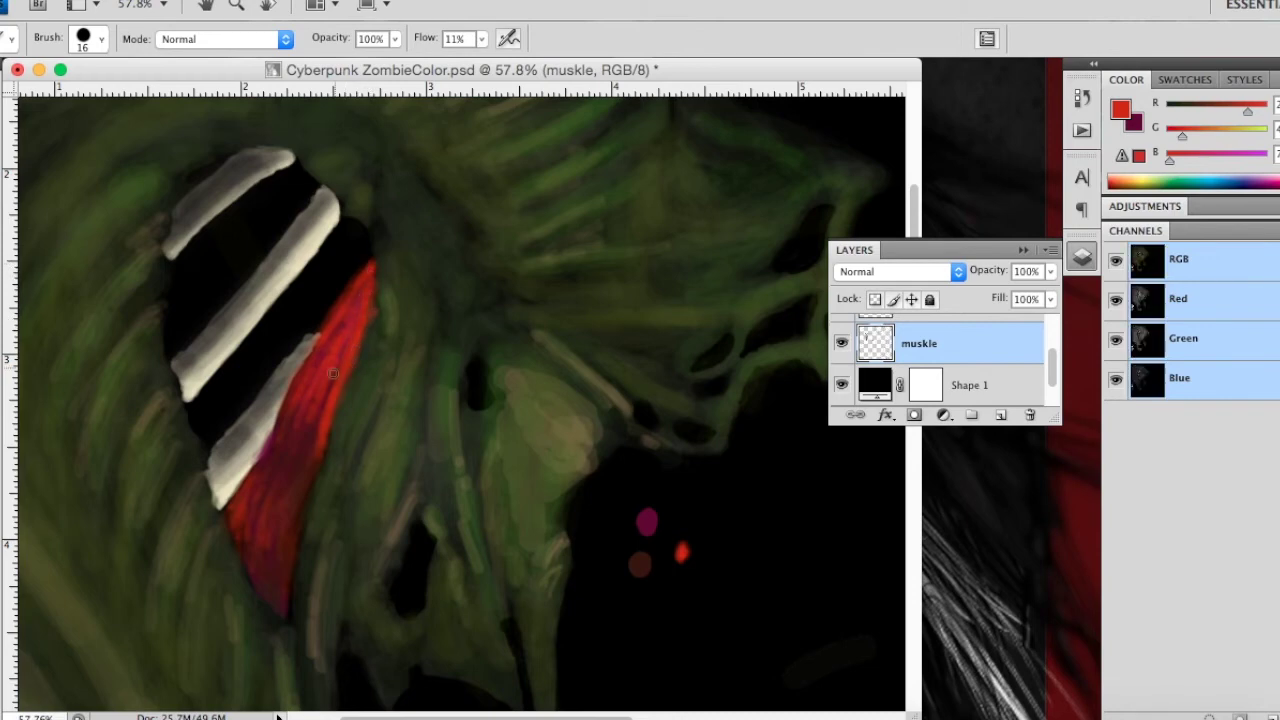
{"action": "right_click", "coordinate": [503, 423]}
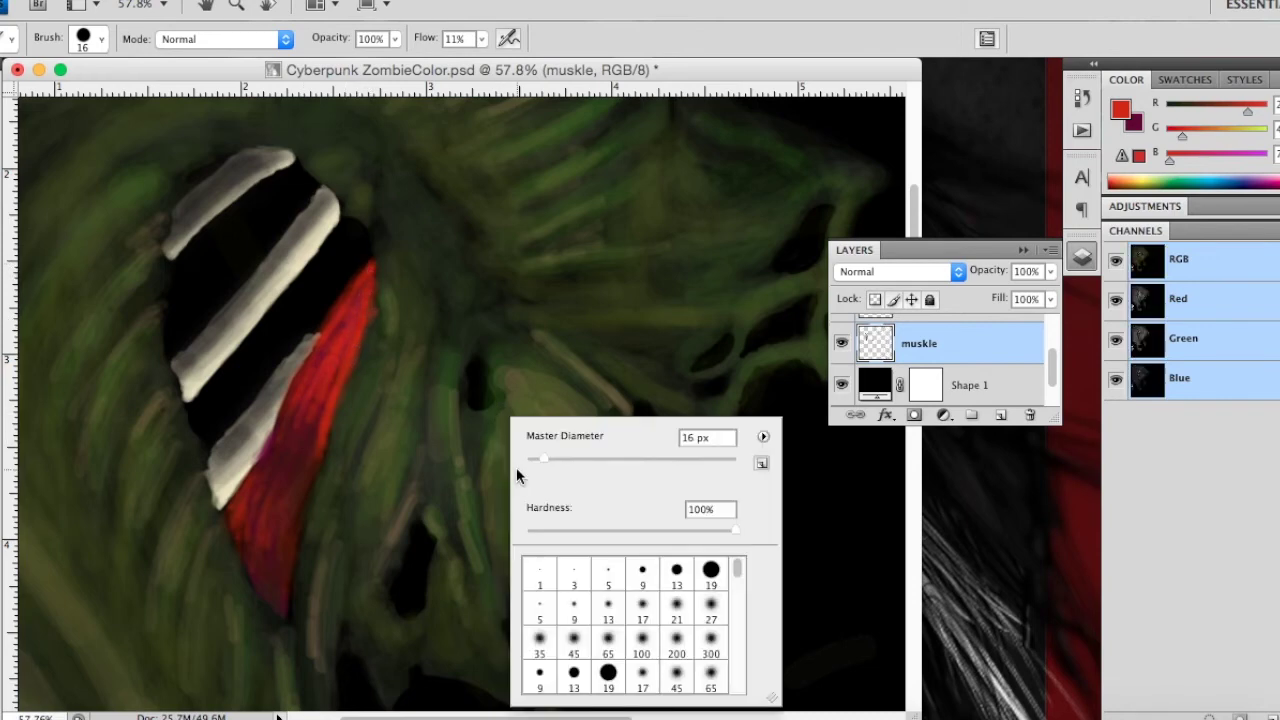
{"action": "left_click_drag", "start_coordinate": [395, 39], "coordinate": [303, 72]}
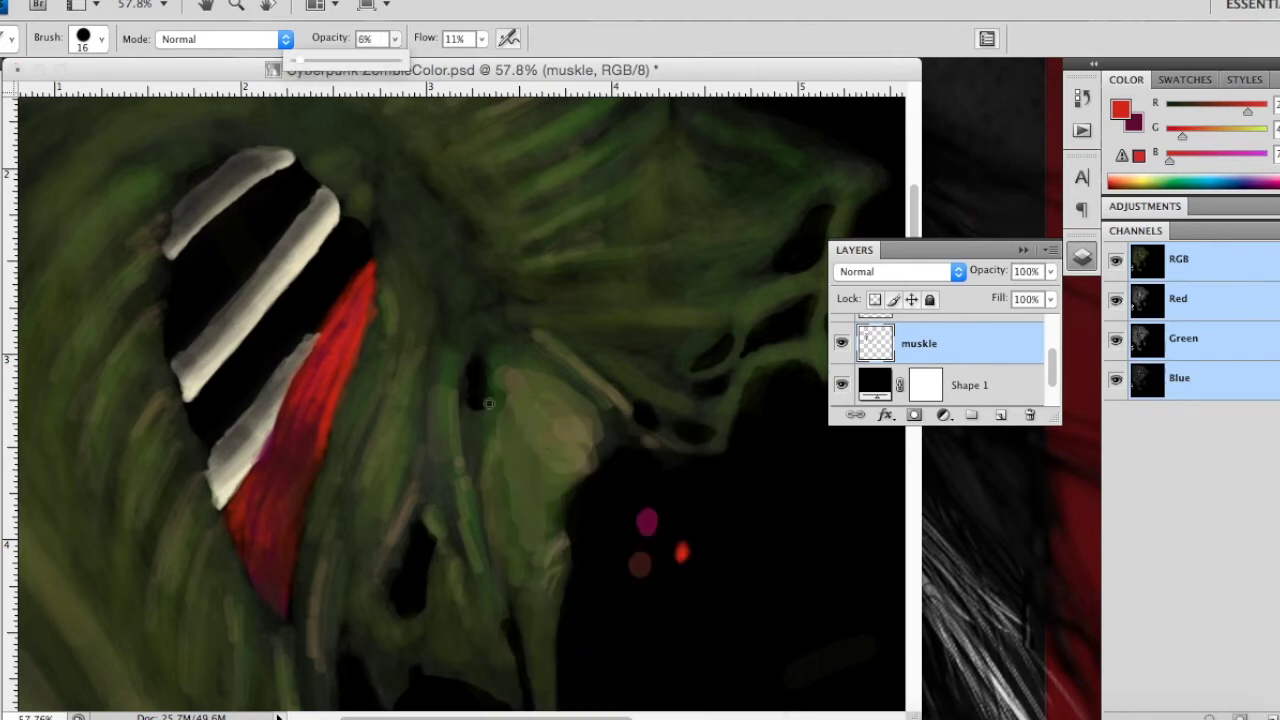
{"action": "left_click", "coordinate": [842, 385]}
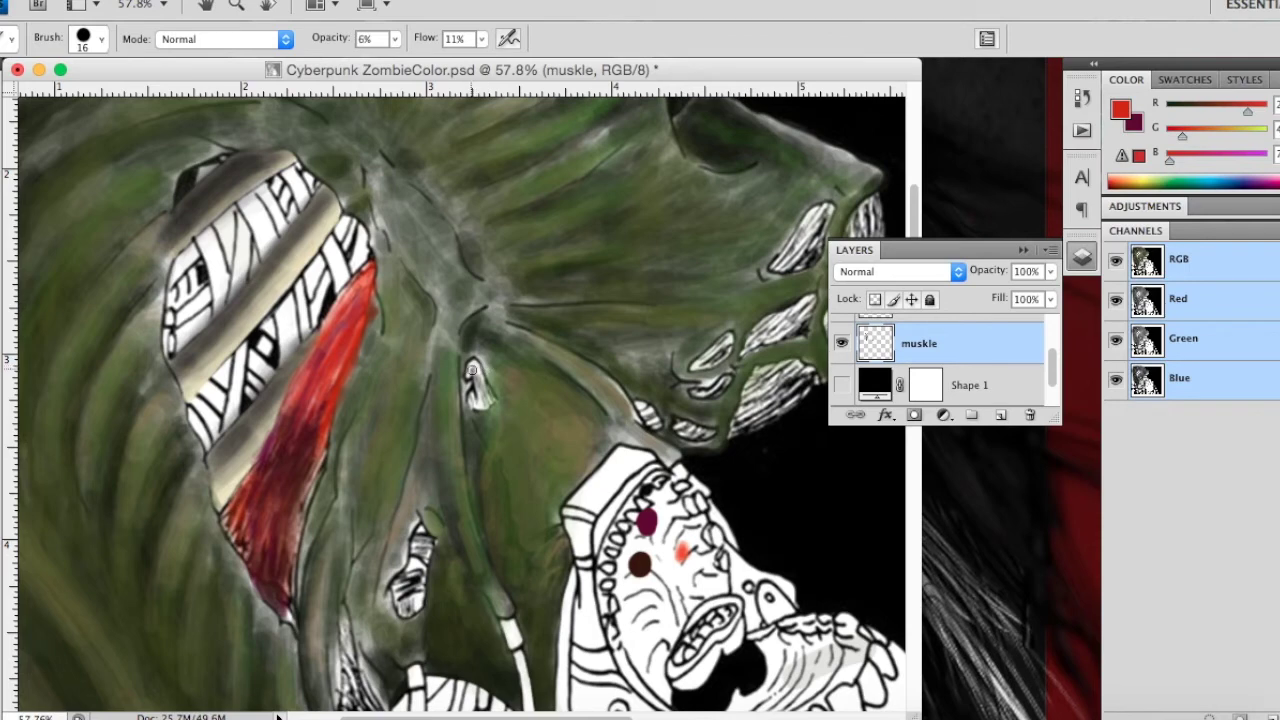
Step: Paint red onto the small neck patch at 19% opacity
{"action": "left_click_drag", "start_coordinate": [474, 371], "coordinate": [480, 386]}
{"action": "left_click", "coordinate": [395, 39]}
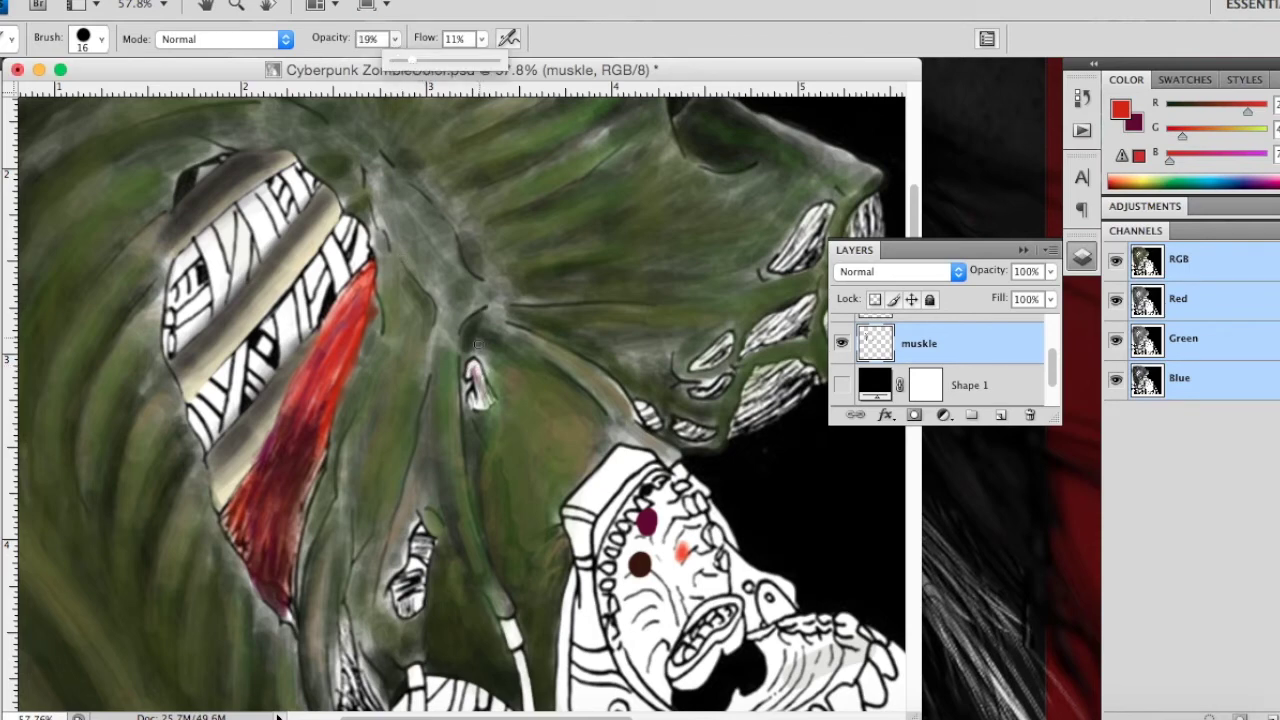
{"action": "left_click", "coordinate": [476, 374]}
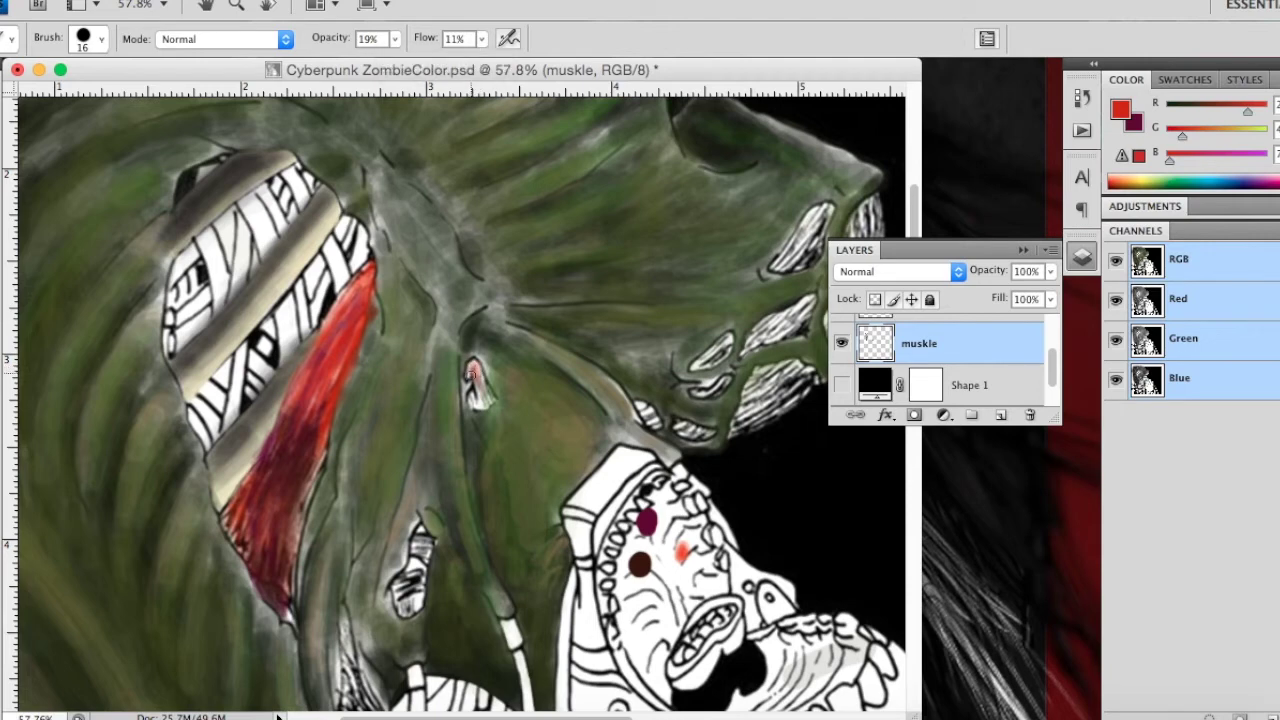
{"action": "mouse_move", "coordinate": [477, 372]}
{"action": "left_mouse_down"}
{"action": "mouse_move", "coordinate": [479, 398]}
{"action": "mouse_move", "coordinate": [466, 396]}
{"action": "mouse_move", "coordinate": [487, 393]}
{"action": "mouse_move", "coordinate": [478, 376]}
{"action": "mouse_move", "coordinate": [473, 405]}
{"action": "mouse_move", "coordinate": [494, 400]}
{"action": "mouse_move", "coordinate": [487, 390]}
{"action": "left_mouse_up"}
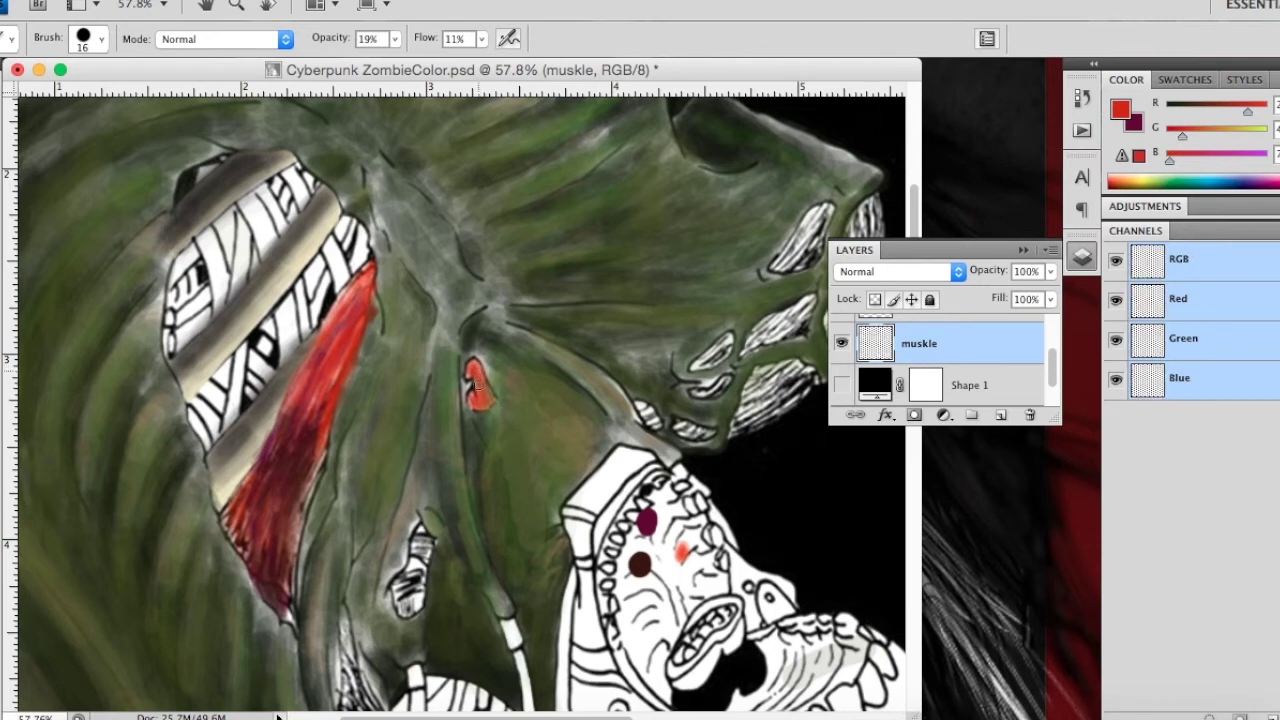
Step: Paint red along the shoulder bone with a 28 px brush and around the jaw teeth
{"action": "mouse_move", "coordinate": [405, 586]}
{"action": "left_mouse_down"}
{"action": "mouse_move", "coordinate": [402, 608]}
{"action": "mouse_move", "coordinate": [425, 568]}
{"action": "left_mouse_up"}
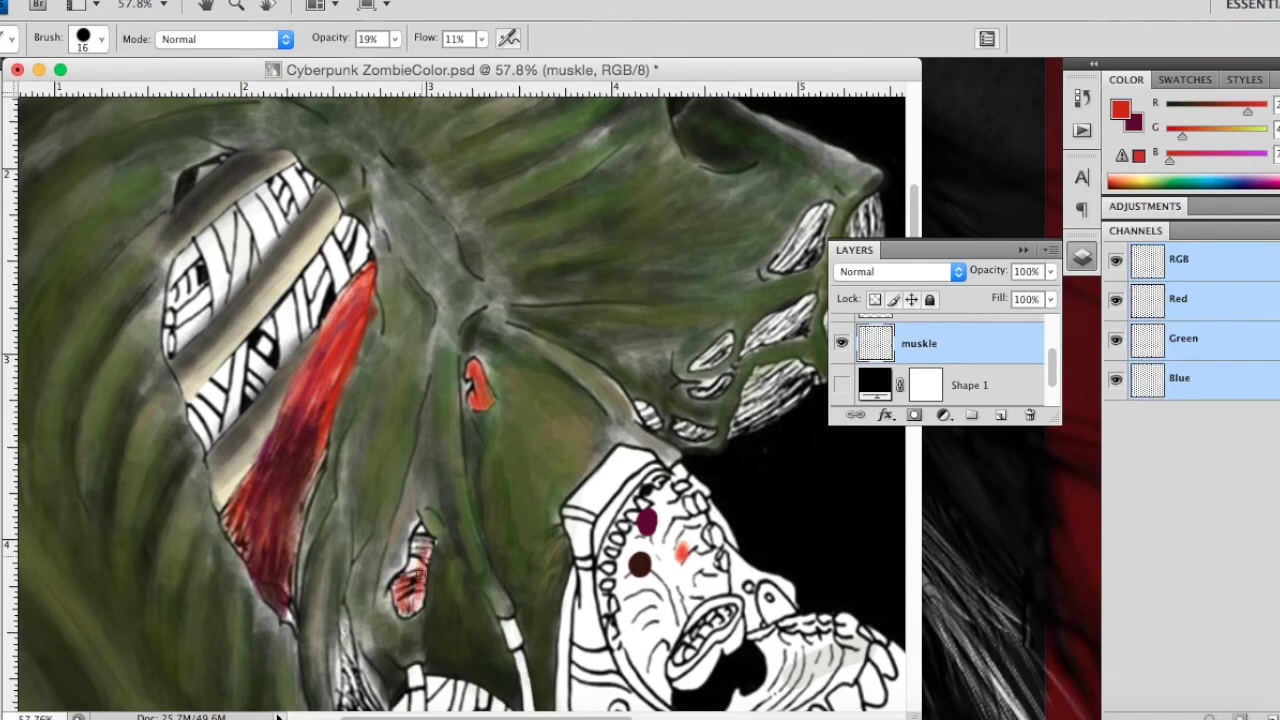
{"action": "right_click", "coordinate": [474, 484]}
{"action": "left_click", "coordinate": [474, 478]}
{"action": "key", "text": "Return"}
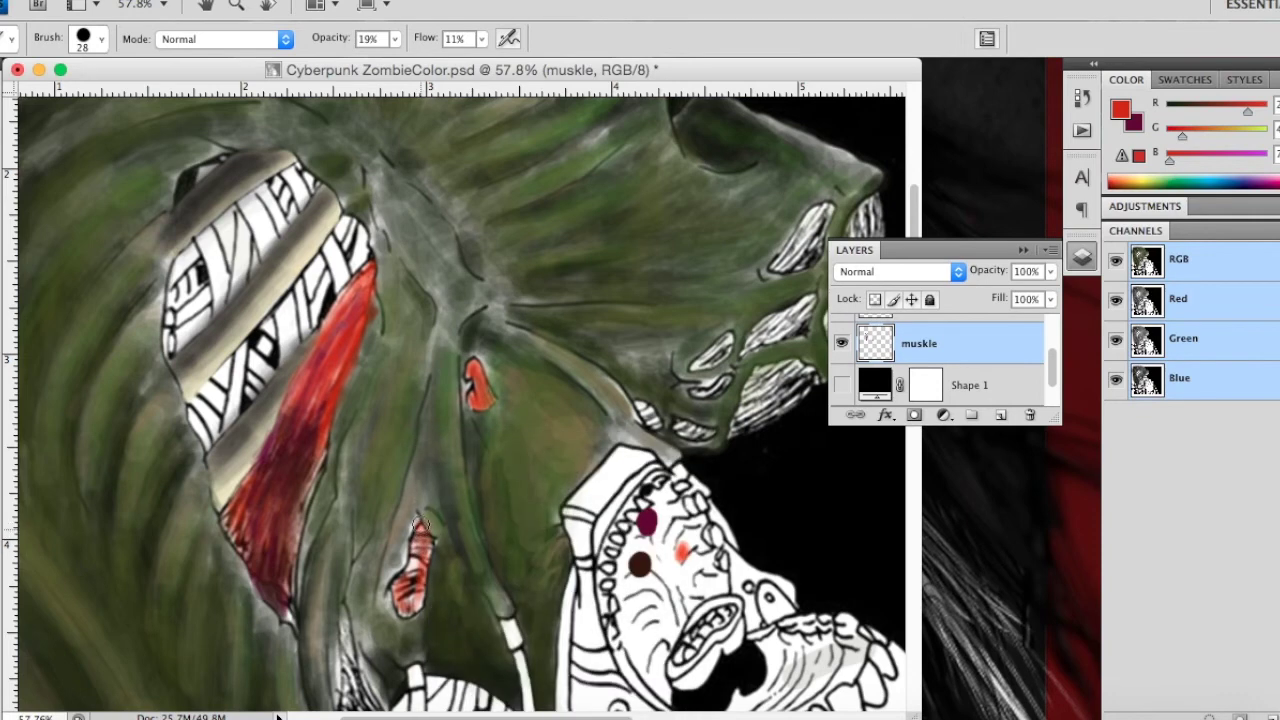
{"action": "mouse_move", "coordinate": [412, 572]}
{"action": "left_mouse_down"}
{"action": "mouse_move", "coordinate": [408, 602]}
{"action": "mouse_move", "coordinate": [424, 550]}
{"action": "left_mouse_up"}
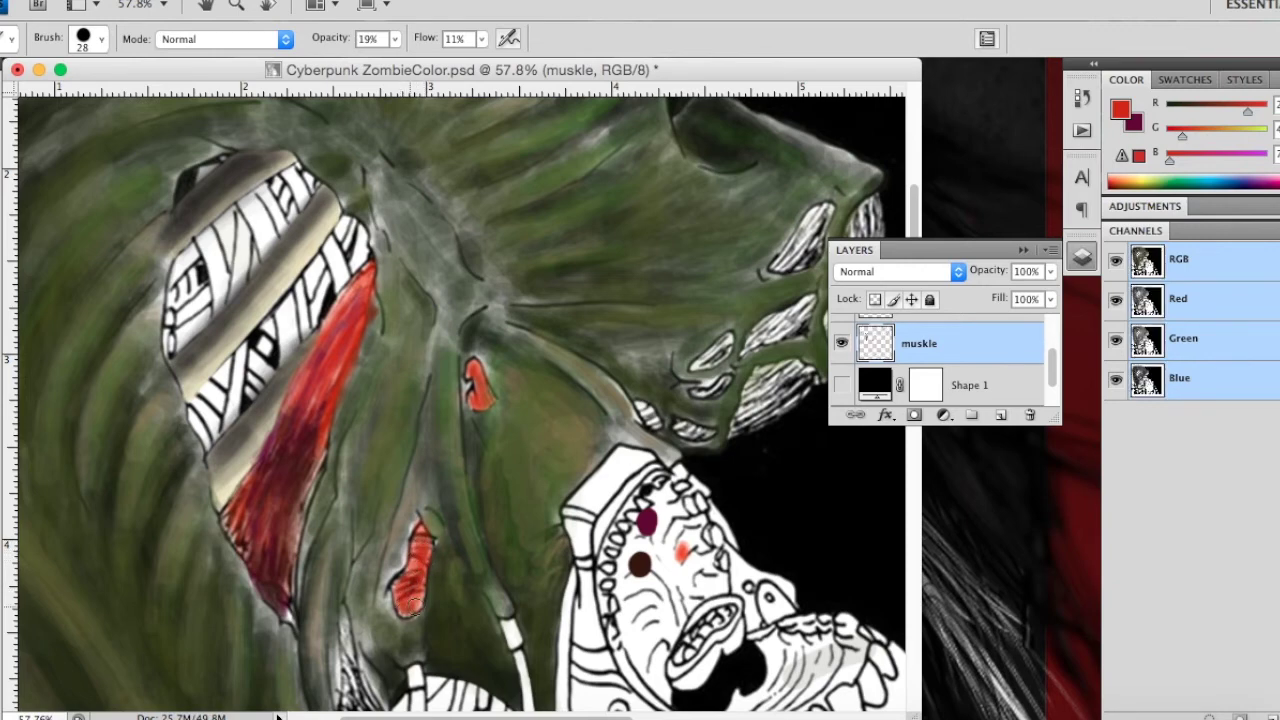
{"action": "left_click_drag", "start_coordinate": [421, 602], "coordinate": [414, 575]}
{"action": "left_click_drag", "start_coordinate": [405, 597], "coordinate": [423, 538]}
{"action": "mouse_move", "coordinate": [668, 416]}
{"action": "left_mouse_down"}
{"action": "mouse_move", "coordinate": [642, 410]}
{"action": "mouse_move", "coordinate": [662, 422]}
{"action": "left_mouse_up"}
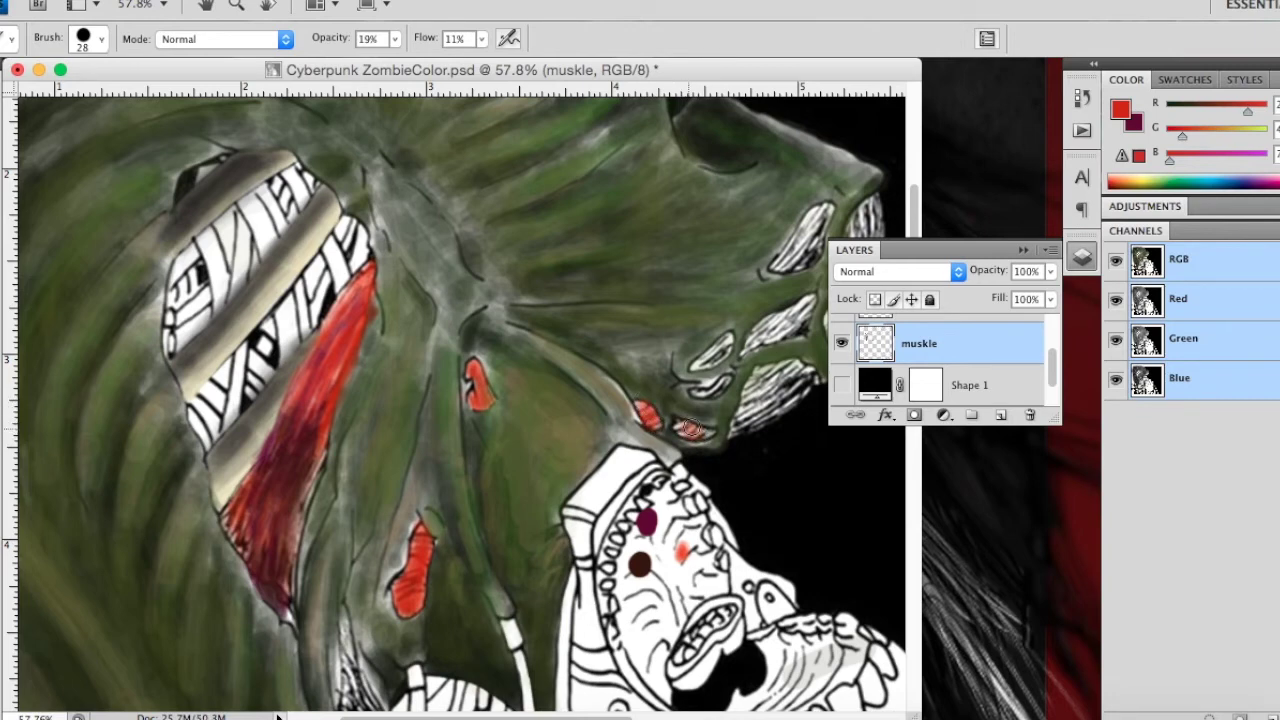
{"action": "mouse_move", "coordinate": [692, 430]}
{"action": "left_mouse_down"}
{"action": "mouse_move", "coordinate": [708, 434]}
{"action": "mouse_move", "coordinate": [688, 428]}
{"action": "left_mouse_up"}
Step: With a 30 px brush at 35% opacity, paint red on the cheek and the hatching below
{"action": "right_click", "coordinate": [708, 386]}
{"action": "left_click_drag", "start_coordinate": [745, 439], "coordinate": [737, 441]}
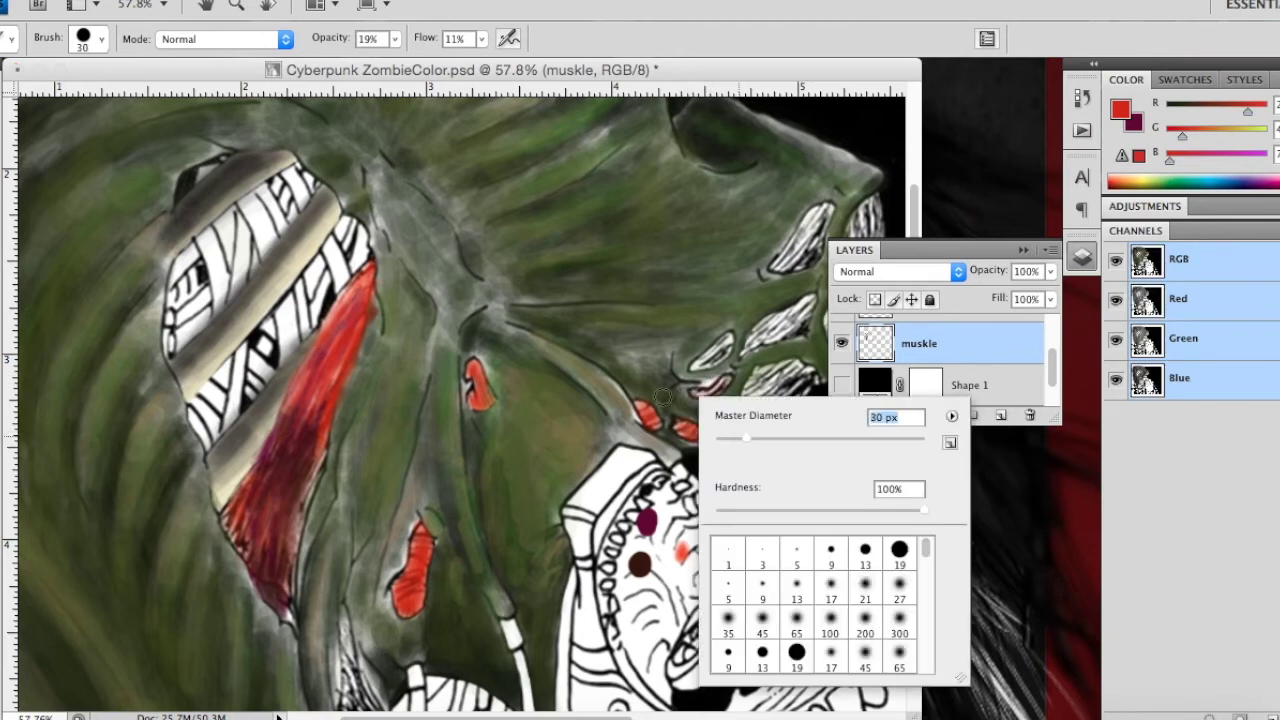
{"action": "left_click", "coordinate": [395, 42]}
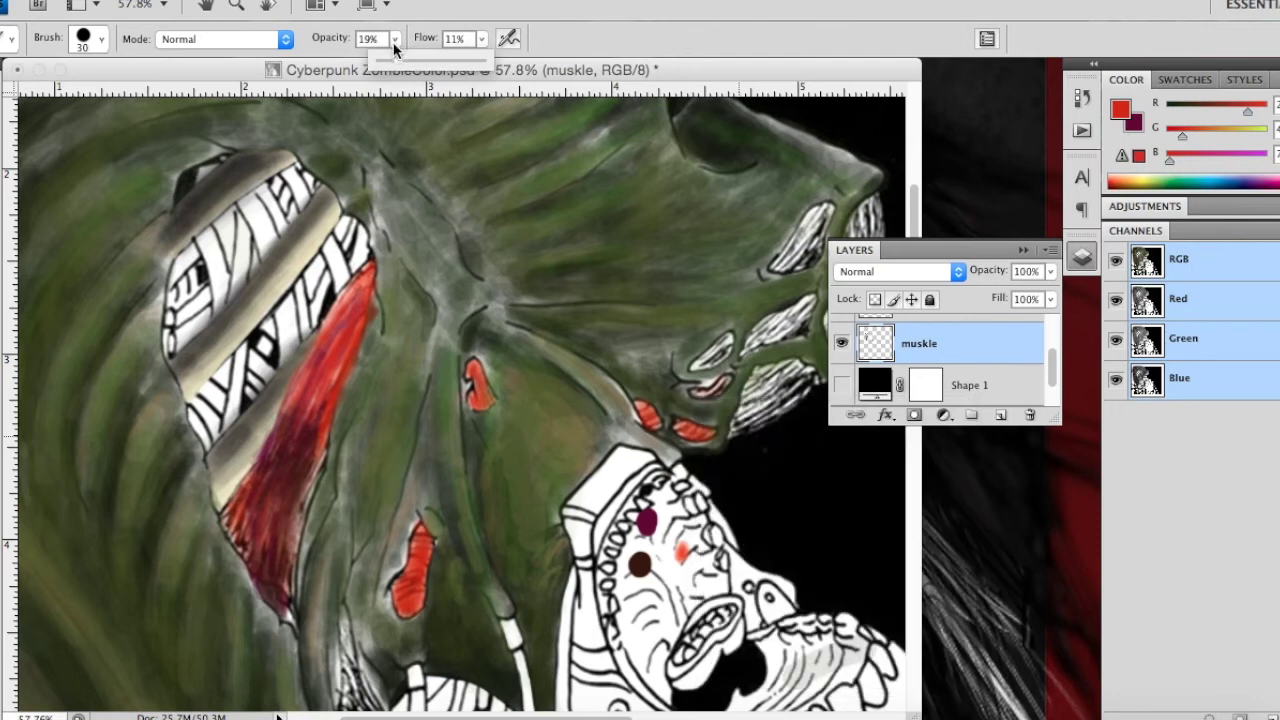
{"action": "left_click_drag", "start_coordinate": [413, 60], "coordinate": [415, 60]}
{"action": "left_click_drag", "start_coordinate": [720, 347], "coordinate": [703, 360]}
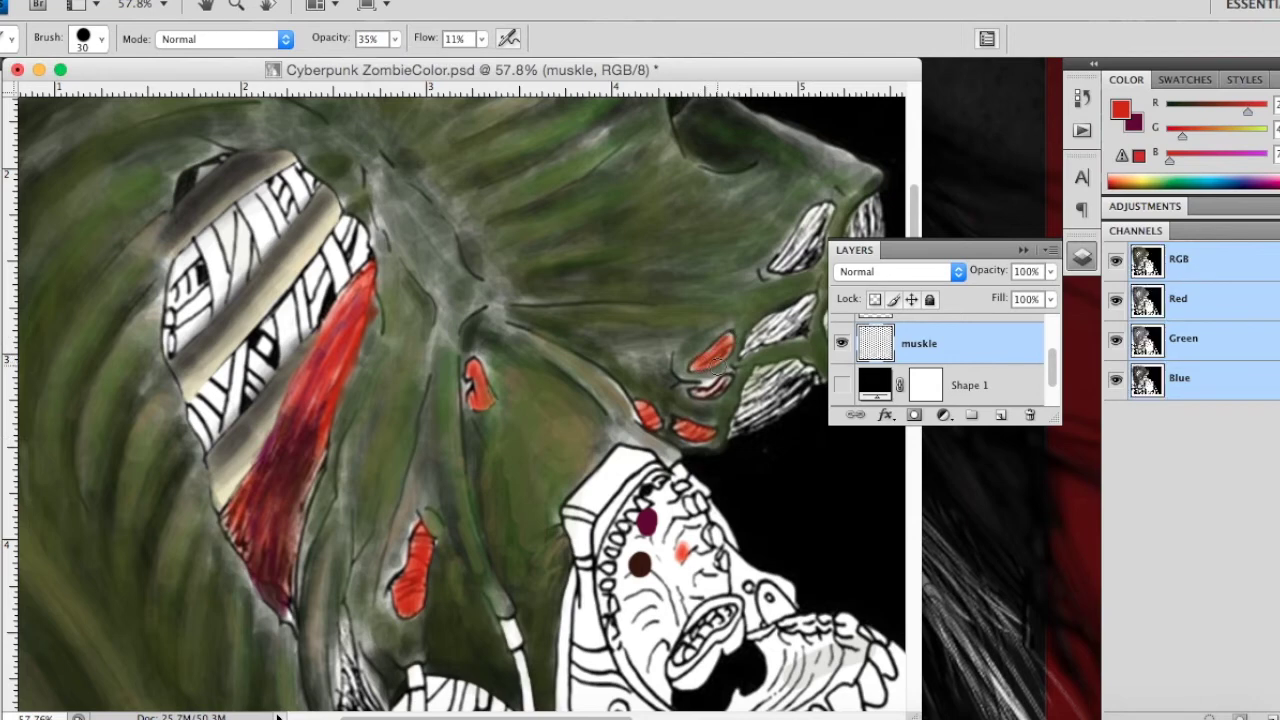
{"action": "left_click_drag", "start_coordinate": [795, 307], "coordinate": [755, 342]}
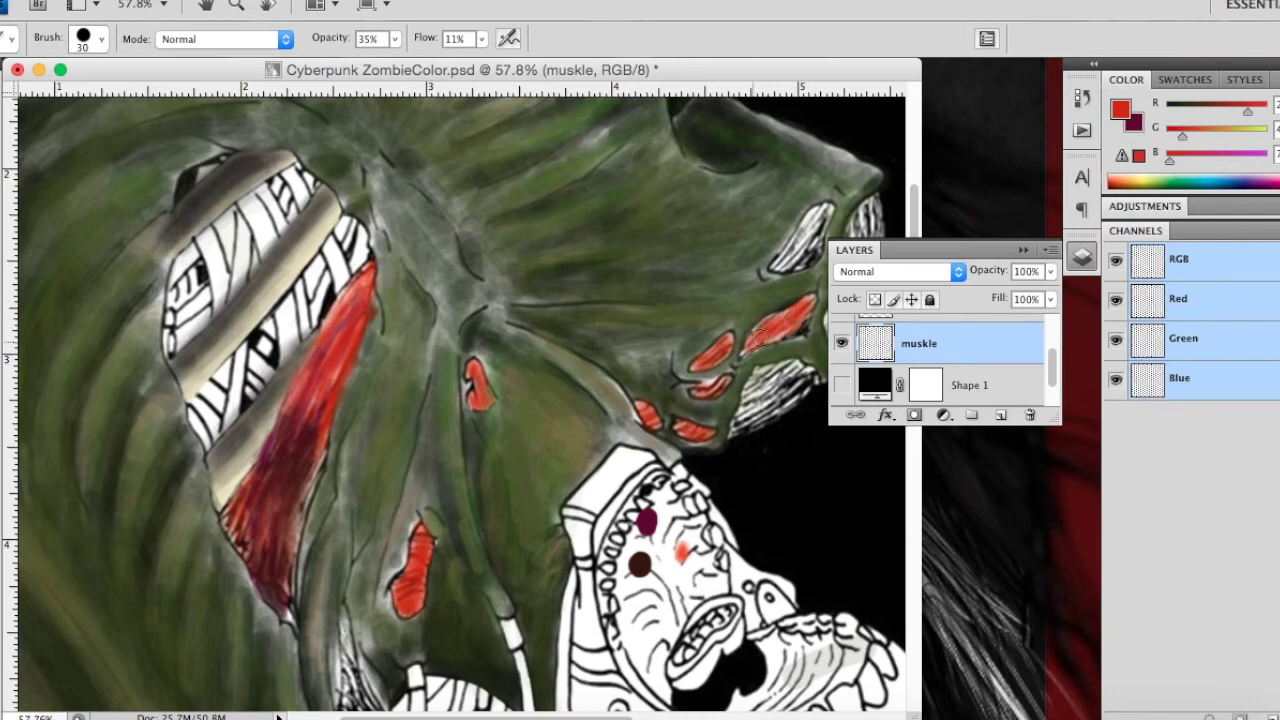
{"action": "mouse_move", "coordinate": [760, 410]}
{"action": "left_mouse_down"}
{"action": "mouse_move", "coordinate": [785, 400]}
{"action": "mouse_move", "coordinate": [795, 372]}
{"action": "mouse_move", "coordinate": [752, 388]}
{"action": "mouse_move", "coordinate": [752, 425]}
{"action": "left_mouse_up"}
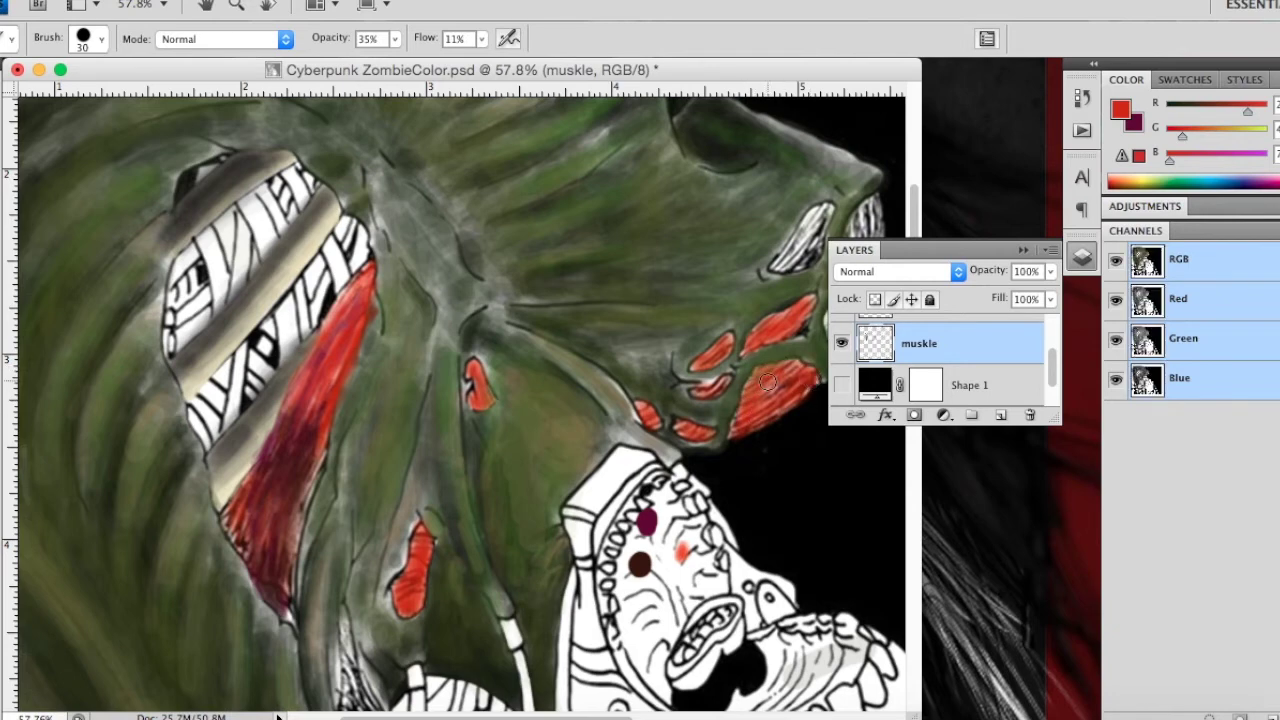
Step: Paint red up the head's right edge and over the white shoulder patch
{"action": "left_click", "coordinate": [1024, 250]}
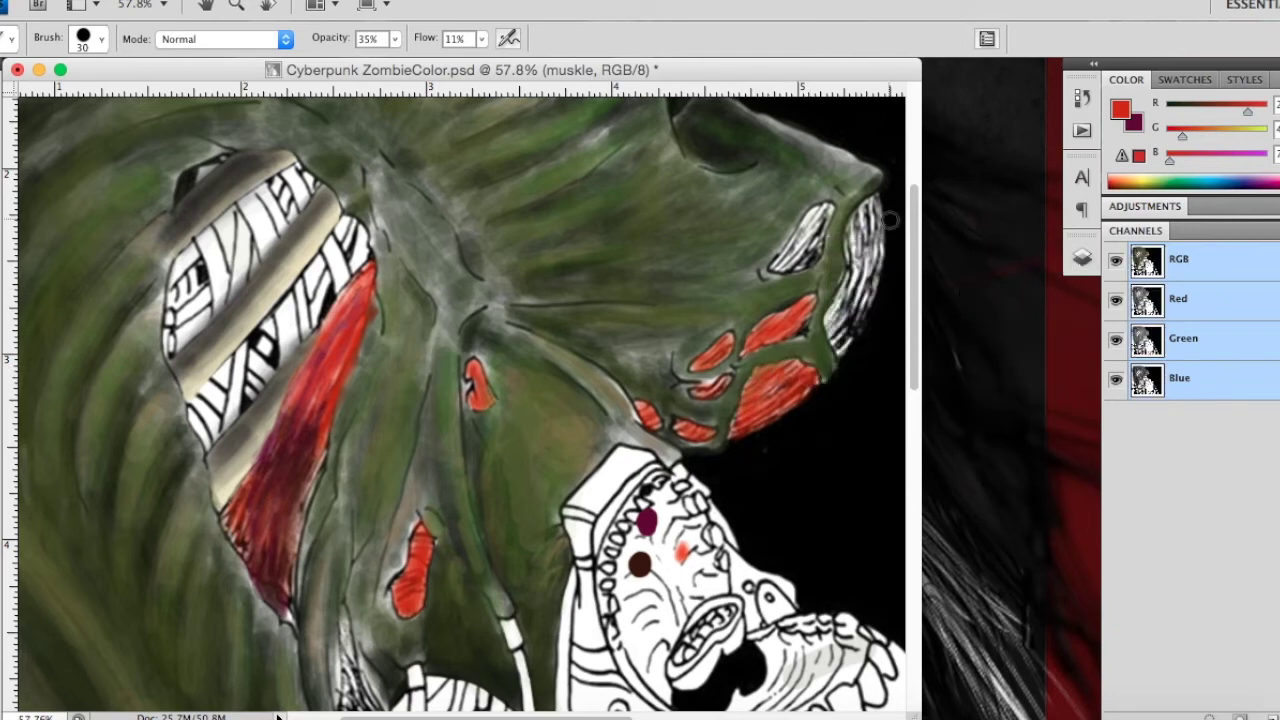
{"action": "mouse_move", "coordinate": [872, 212]}
{"action": "left_mouse_down"}
{"action": "mouse_move", "coordinate": [856, 262]}
{"action": "mouse_move", "coordinate": [873, 275]}
{"action": "mouse_move", "coordinate": [838, 340]}
{"action": "mouse_move", "coordinate": [848, 345]}
{"action": "mouse_move", "coordinate": [862, 300]}
{"action": "left_mouse_up"}
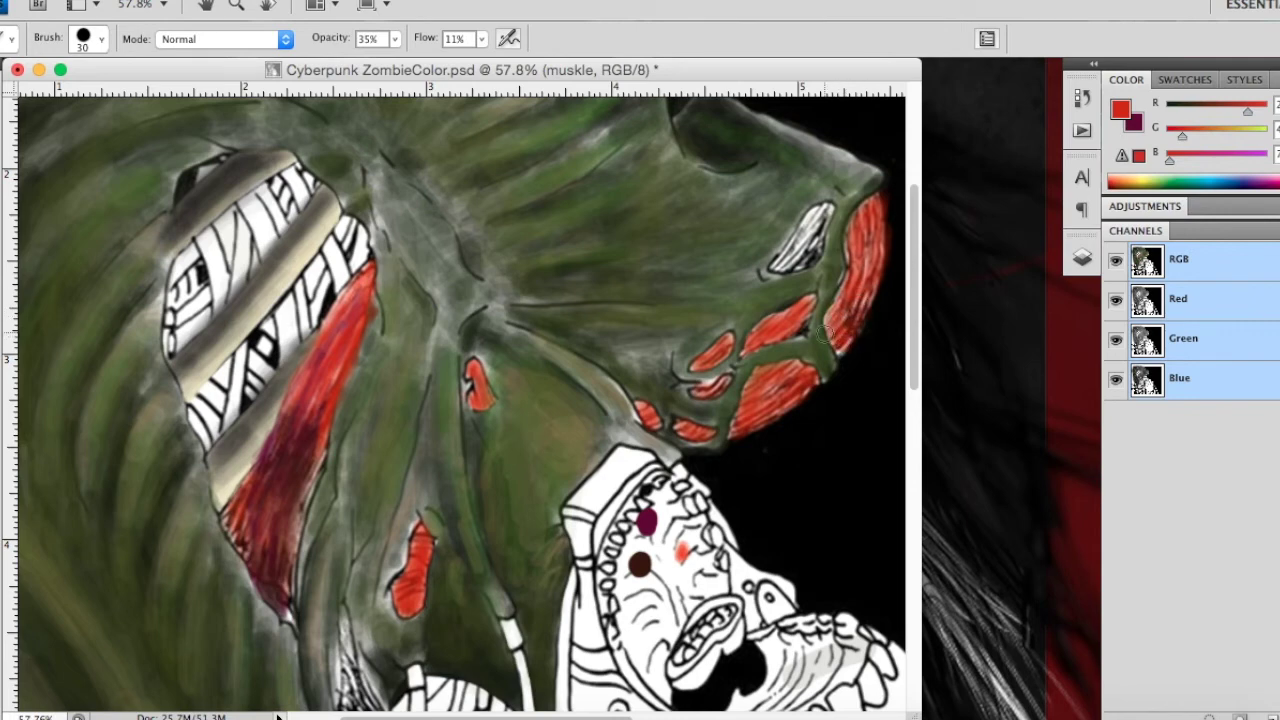
{"action": "left_click_drag", "start_coordinate": [828, 338], "coordinate": [856, 253]}
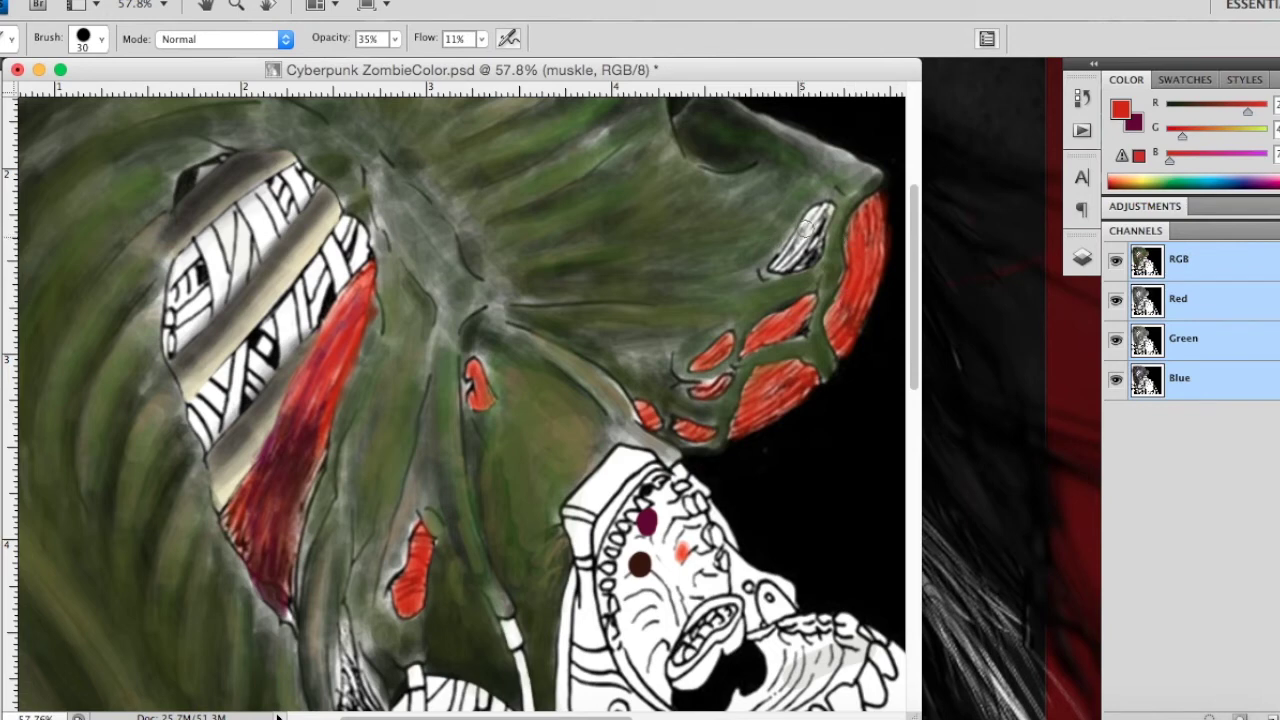
{"action": "left_click_drag", "start_coordinate": [819, 212], "coordinate": [803, 254]}
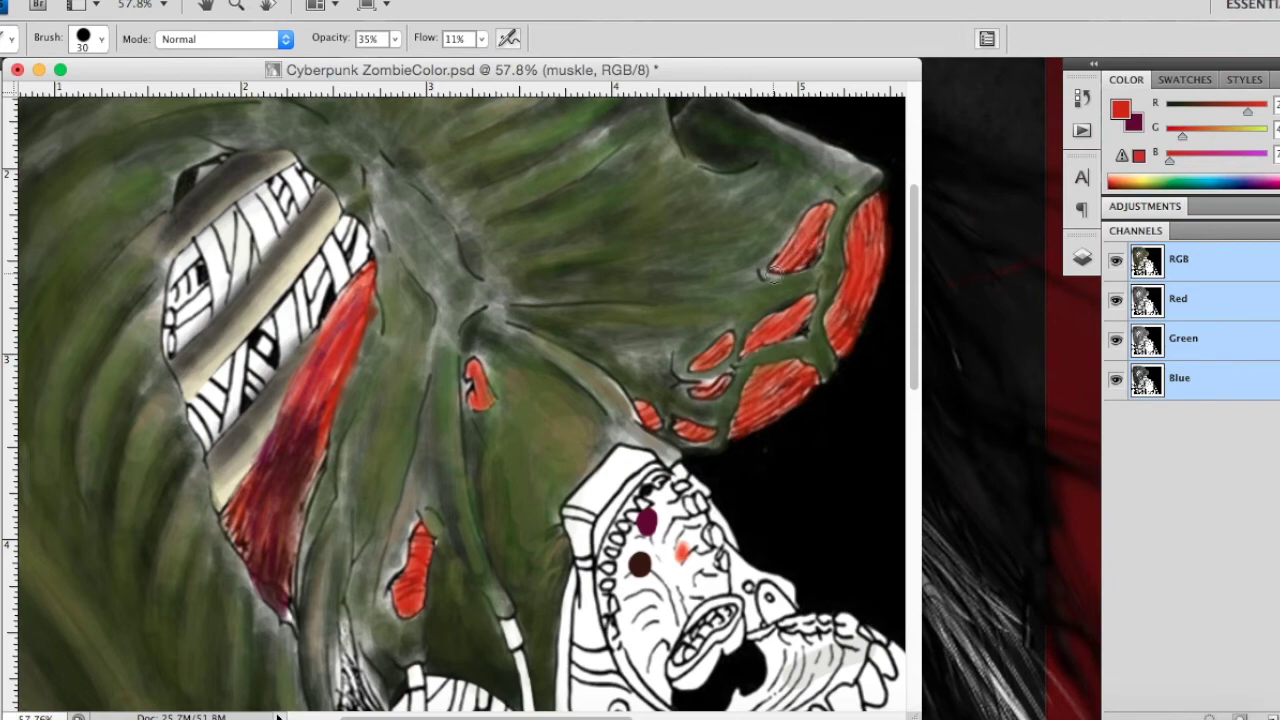
{"action": "scroll", "coordinate": [770, 276], "scroll_direction": "down", "scroll_amount": 10}
{"action": "scroll", "coordinate": [770, 276], "scroll_direction": "left", "scroll_amount": 5}
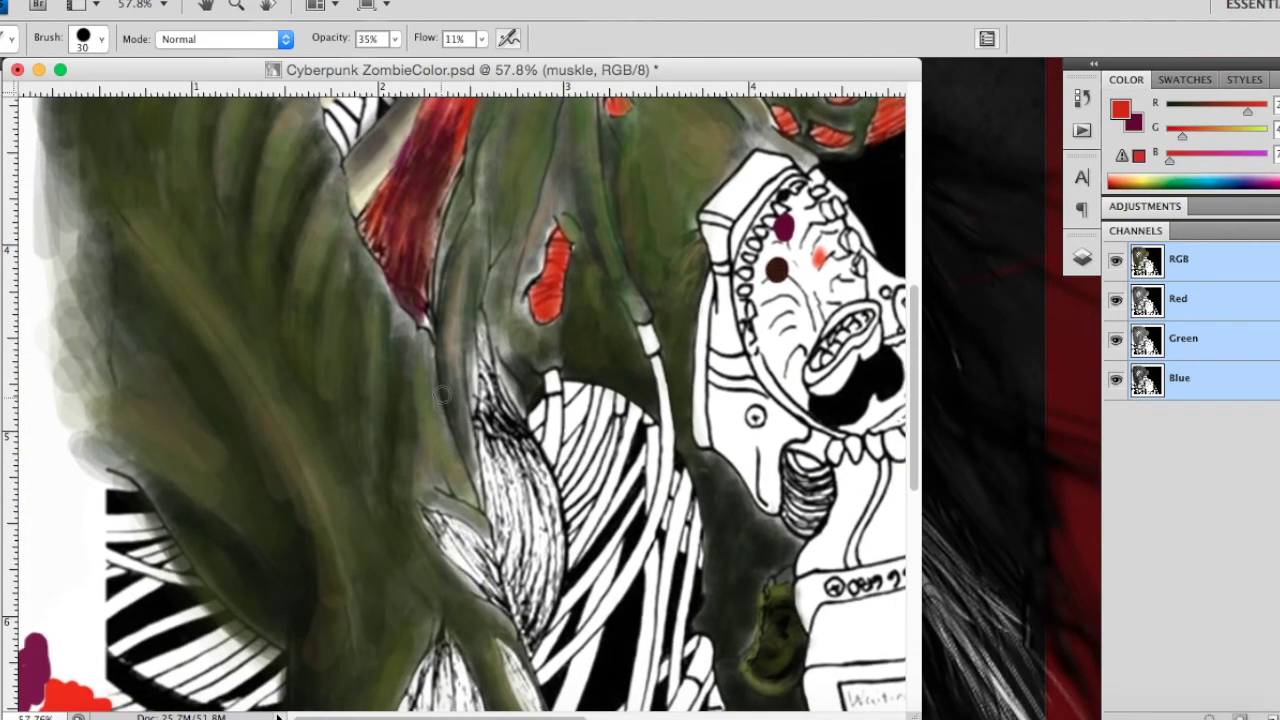
Step: Paint a red muscle strand down the green arm with a 47 px brush
{"action": "mouse_move", "coordinate": [482, 342]}
{"action": "left_mouse_down"}
{"action": "mouse_move", "coordinate": [516, 428]}
{"action": "mouse_move", "coordinate": [482, 323]}
{"action": "left_mouse_up"}
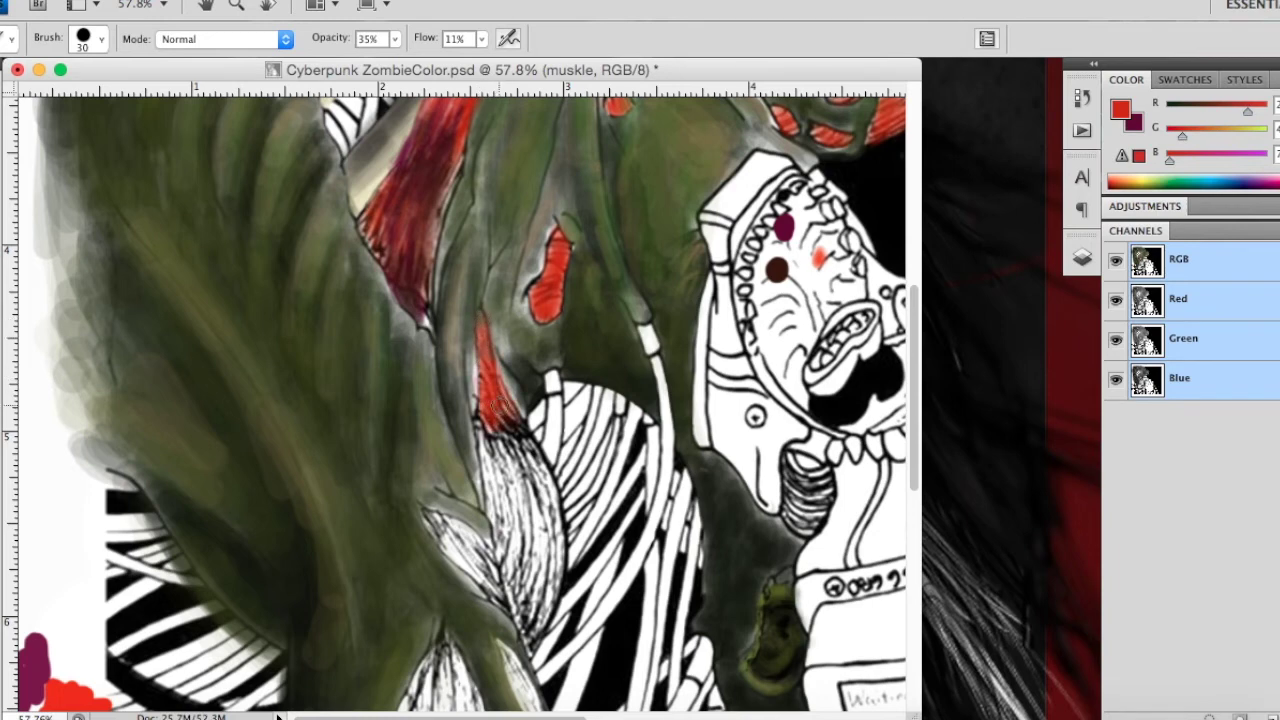
{"action": "right_click", "coordinate": [494, 423]}
{"action": "left_click_drag", "start_coordinate": [559, 475], "coordinate": [574, 476]}
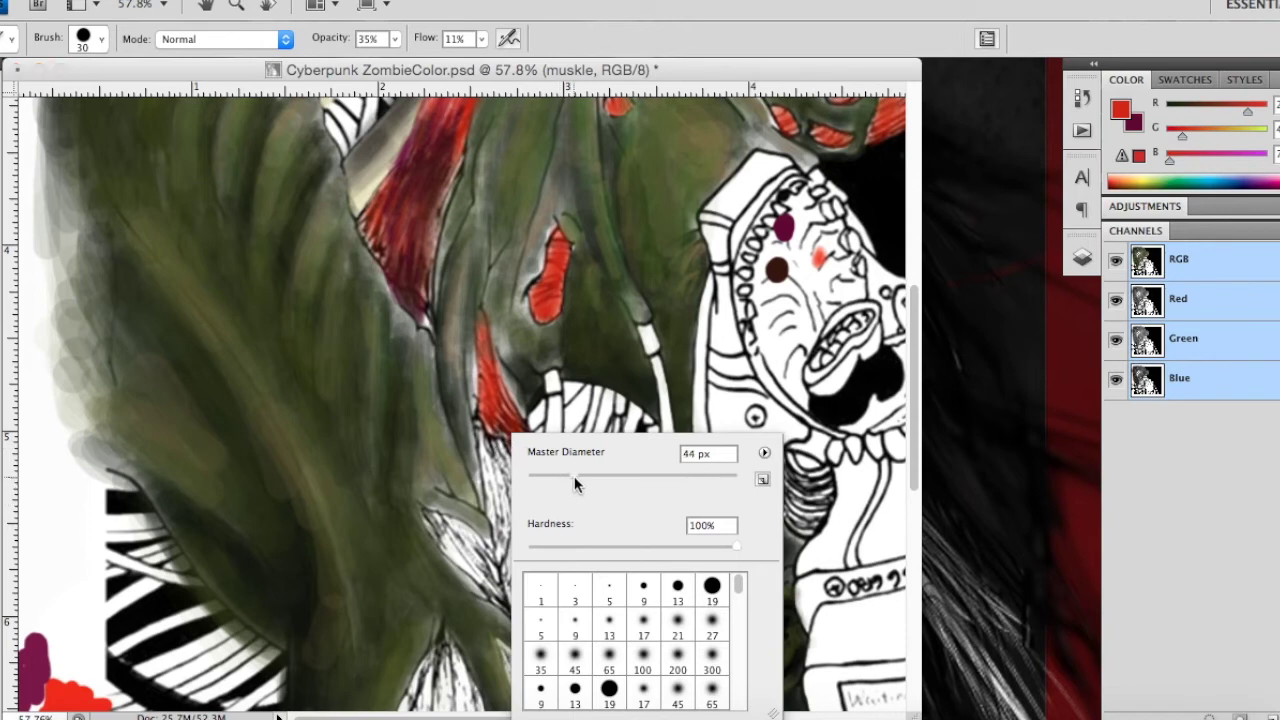
{"action": "key", "text": "Return"}
{"action": "mouse_move", "coordinate": [490, 420]}
{"action": "left_mouse_down"}
{"action": "mouse_move", "coordinate": [507, 500]}
{"action": "mouse_move", "coordinate": [538, 516]}
{"action": "mouse_move", "coordinate": [513, 543]}
{"action": "mouse_move", "coordinate": [533, 625]}
{"action": "mouse_move", "coordinate": [530, 550]}
{"action": "mouse_move", "coordinate": [503, 490]}
{"action": "left_mouse_up"}
Step: With a 13 px brush at 53% opacity, paint red beside the long arm muscle and darken its edge
{"action": "right_click", "coordinate": [503, 490]}
{"action": "left_click", "coordinate": [690, 590]}
{"action": "left_click", "coordinate": [395, 39]}
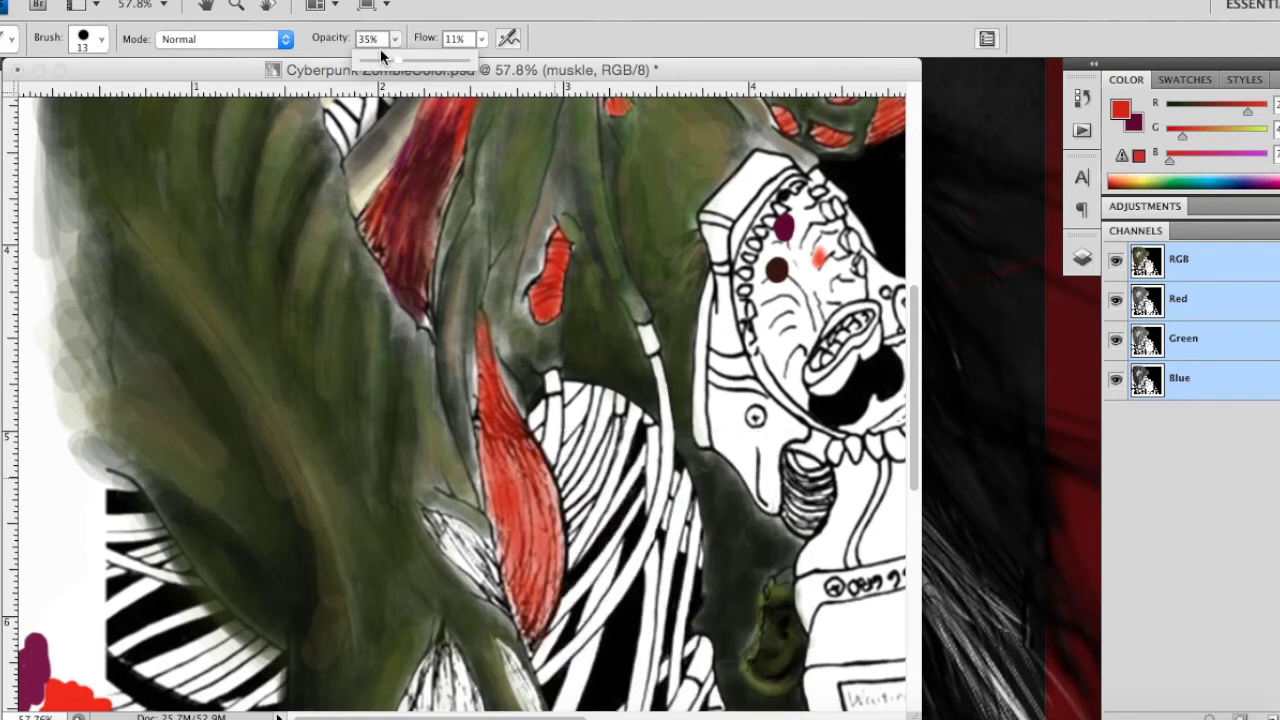
{"action": "left_click_drag", "start_coordinate": [371, 62], "coordinate": [420, 72]}
{"action": "left_click", "coordinate": [496, 515]}
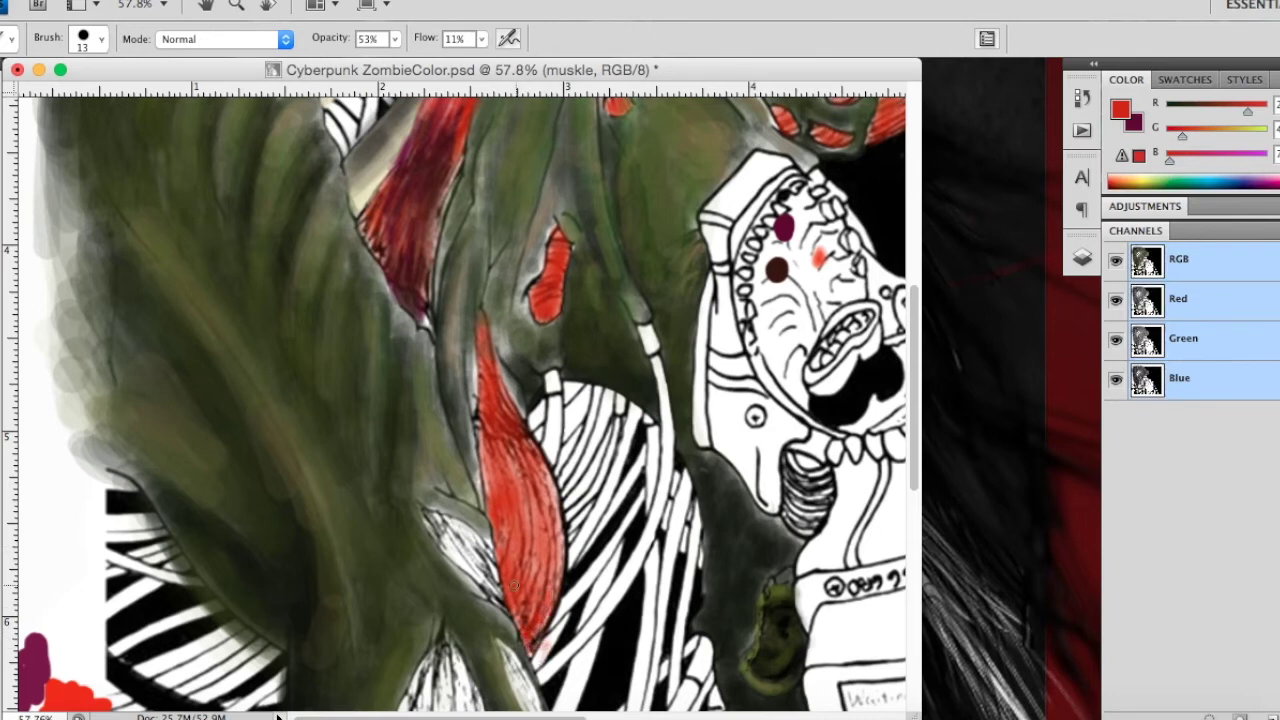
{"action": "mouse_move", "coordinate": [445, 520]}
{"action": "left_mouse_down"}
{"action": "mouse_move", "coordinate": [478, 550]}
{"action": "mouse_move", "coordinate": [494, 598]}
{"action": "mouse_move", "coordinate": [455, 545]}
{"action": "mouse_move", "coordinate": [488, 574]}
{"action": "left_mouse_up"}
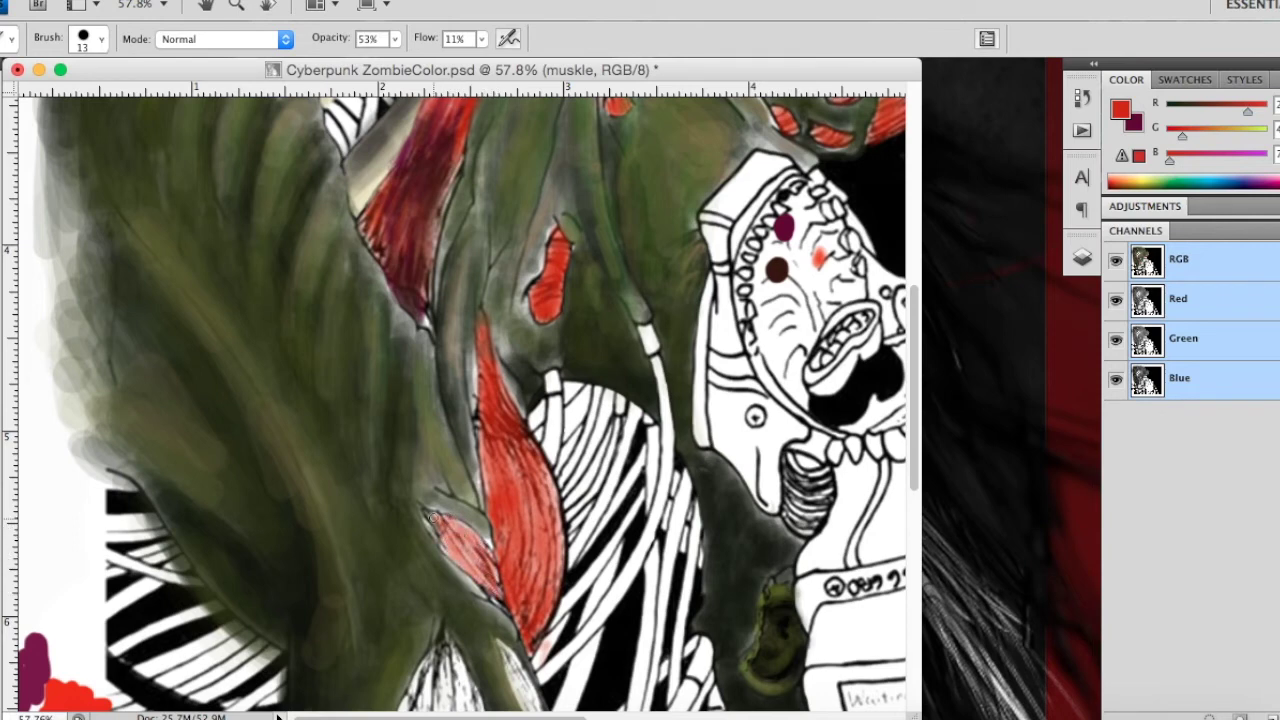
{"action": "mouse_move", "coordinate": [468, 543]}
{"action": "left_mouse_down"}
{"action": "mouse_move", "coordinate": [452, 556]}
{"action": "mouse_move", "coordinate": [488, 585]}
{"action": "left_mouse_up"}
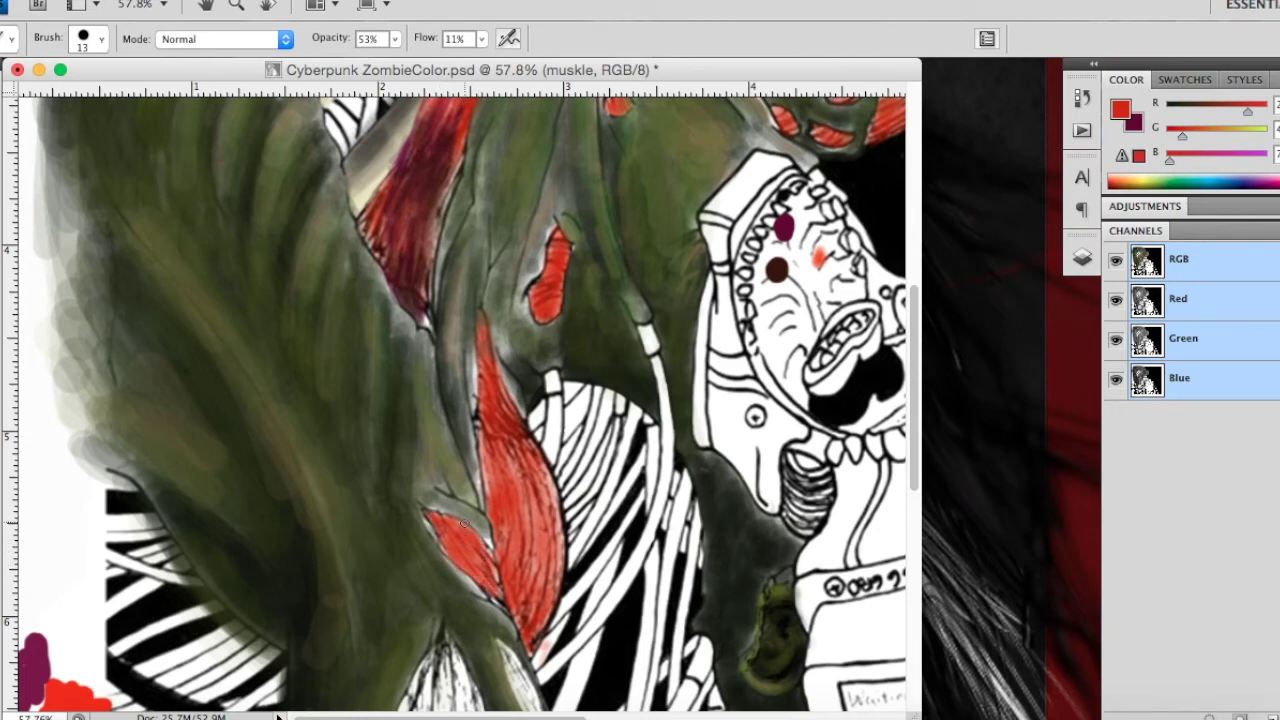
{"action": "left_click_drag", "start_coordinate": [483, 480], "coordinate": [489, 489]}
Step: Paint red along the muscle edge and pink-red strokes over the white lower muscle
{"action": "scroll", "coordinate": [919, 414], "scroll_direction": "down", "scroll_amount": 10}
{"action": "scroll", "coordinate": [912, 455], "scroll_direction": "up", "scroll_amount": 10}
{"action": "scroll", "coordinate": [900, 520], "scroll_direction": "down", "scroll_amount": 6}
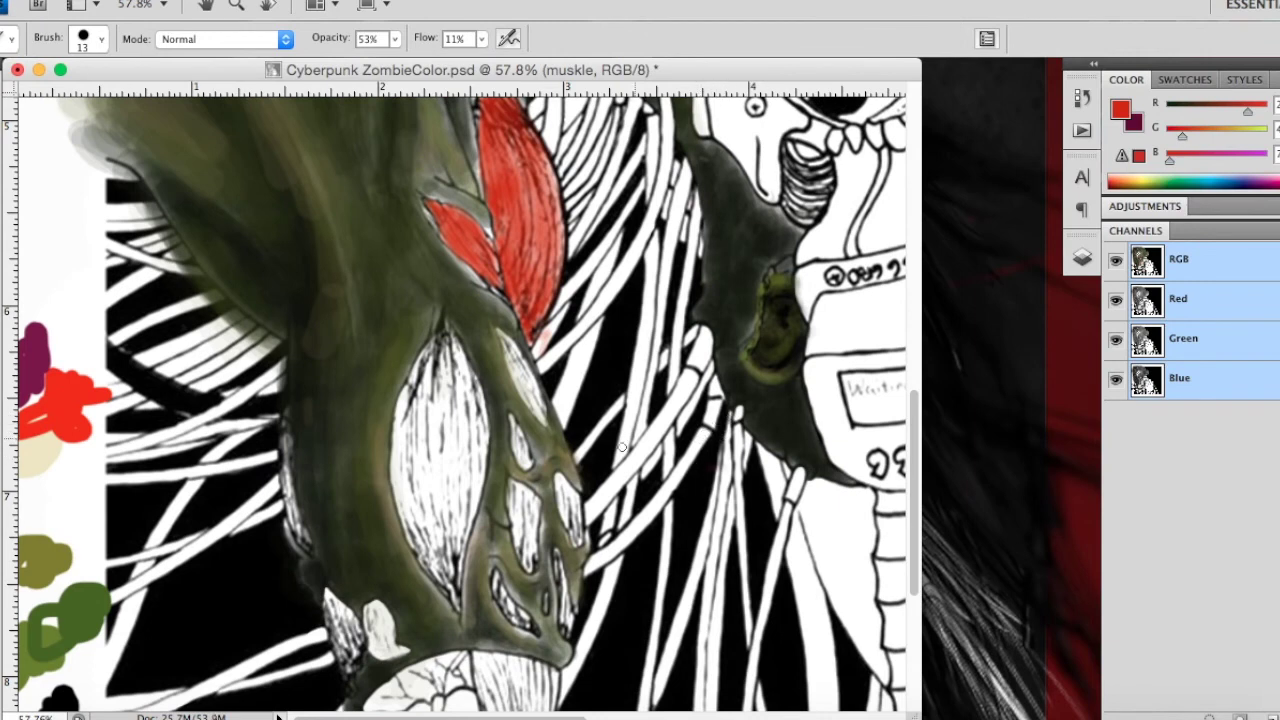
{"action": "left_click_drag", "start_coordinate": [507, 345], "coordinate": [530, 398]}
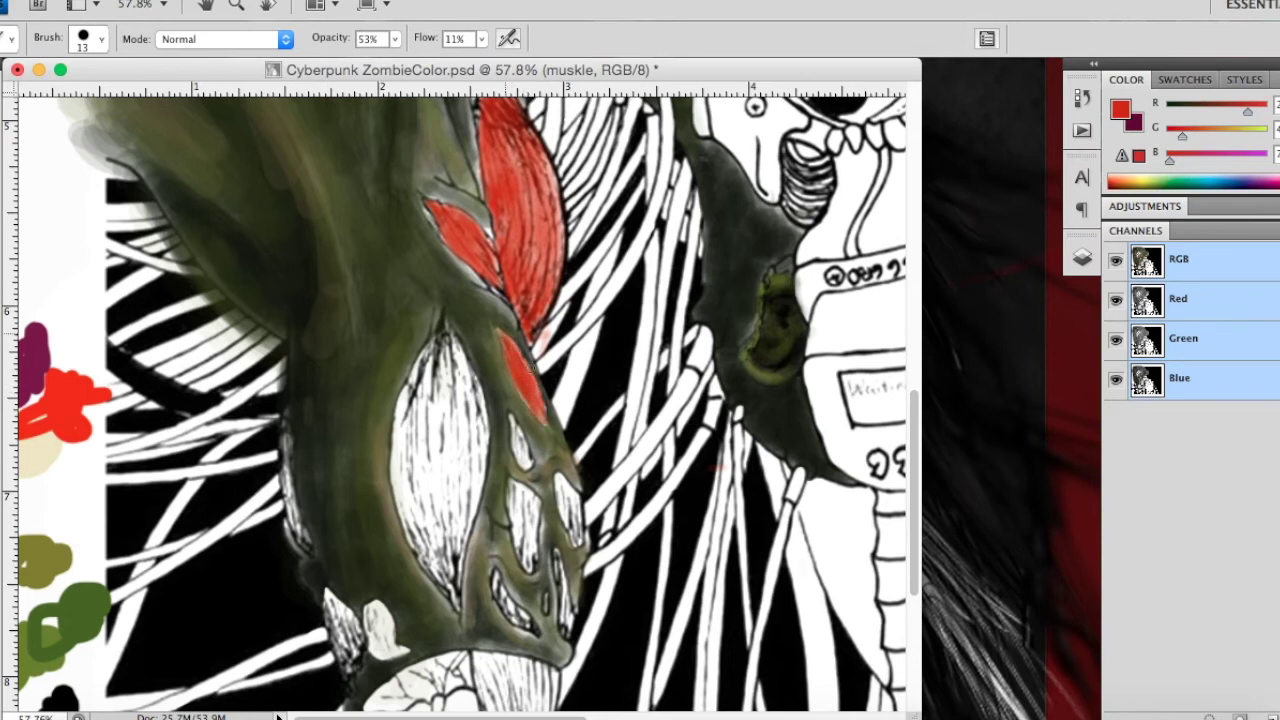
{"action": "mouse_move", "coordinate": [415, 368]}
{"action": "left_mouse_down"}
{"action": "mouse_move", "coordinate": [425, 400]}
{"action": "mouse_move", "coordinate": [408, 440]}
{"action": "mouse_move", "coordinate": [487, 442]}
{"action": "left_mouse_up"}
{"action": "right_click", "coordinate": [438, 400]}
{"action": "key", "text": "Return"}
{"action": "left_click_drag", "start_coordinate": [448, 345], "coordinate": [462, 440]}
Step: With a larger brush, fill the white muscle with even red and darken its lower part
{"action": "right_click", "coordinate": [472, 436]}
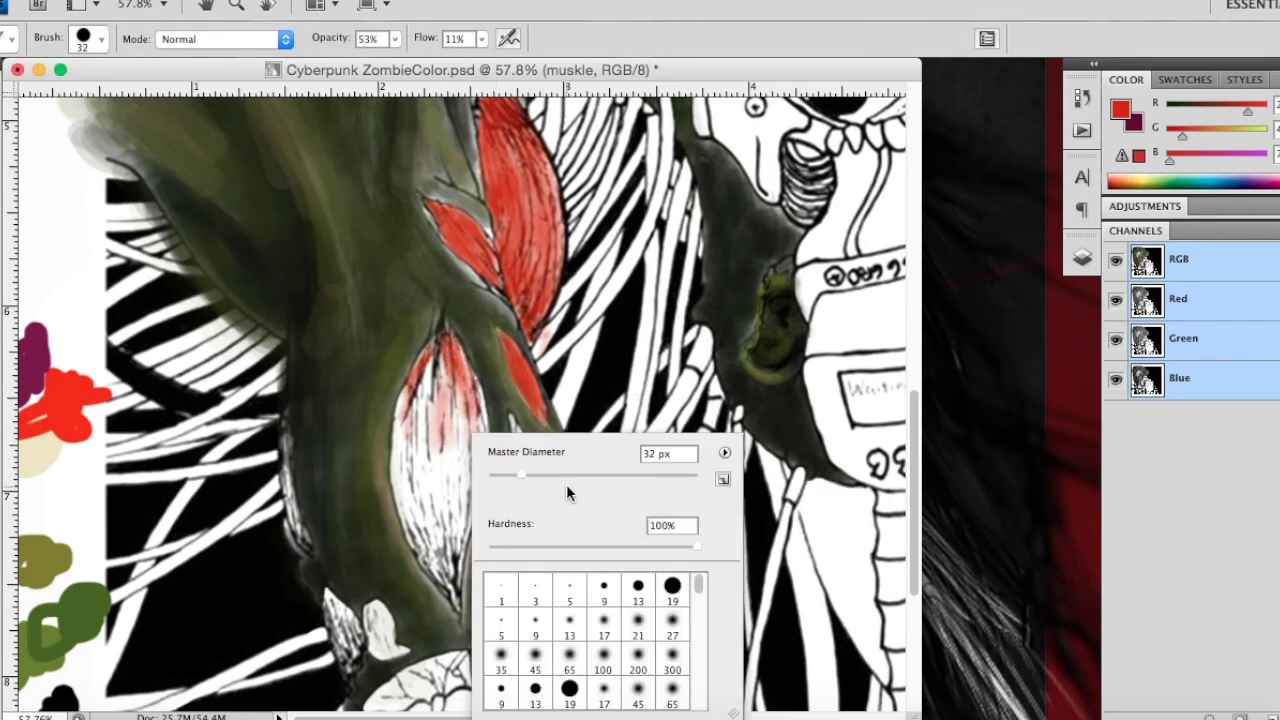
{"action": "left_click", "coordinate": [588, 476]}
{"action": "key", "text": "Return"}
{"action": "left_click_drag", "start_coordinate": [441, 425], "coordinate": [430, 470]}
{"action": "left_click_drag", "start_coordinate": [430, 400], "coordinate": [450, 500]}
{"action": "mouse_move", "coordinate": [455, 430]}
{"action": "left_mouse_down"}
{"action": "mouse_move", "coordinate": [465, 405]}
{"action": "mouse_move", "coordinate": [440, 430]}
{"action": "left_mouse_up"}
{"action": "left_click_drag", "start_coordinate": [430, 380], "coordinate": [440, 480]}
{"action": "mouse_move", "coordinate": [420, 430]}
{"action": "left_mouse_down"}
{"action": "mouse_move", "coordinate": [430, 530]}
{"action": "mouse_move", "coordinate": [420, 392]}
{"action": "mouse_move", "coordinate": [440, 560]}
{"action": "left_mouse_up"}
{"action": "mouse_move", "coordinate": [400, 490]}
{"action": "left_mouse_down"}
{"action": "mouse_move", "coordinate": [445, 585]}
{"action": "mouse_move", "coordinate": [452, 470]}
{"action": "mouse_move", "coordinate": [468, 520]}
{"action": "mouse_move", "coordinate": [472, 455]}
{"action": "mouse_move", "coordinate": [468, 535]}
{"action": "left_mouse_up"}
Step: Darken the red muscle's edges using 62 px, then 33 px brushes
{"action": "right_click", "coordinate": [470, 418]}
{"action": "left_click", "coordinate": [550, 462]}
{"action": "key", "text": "Return"}
{"action": "left_click_drag", "start_coordinate": [466, 480], "coordinate": [456, 560]}
{"action": "left_click_drag", "start_coordinate": [480, 430], "coordinate": [446, 352]}
{"action": "right_click", "coordinate": [450, 418]}
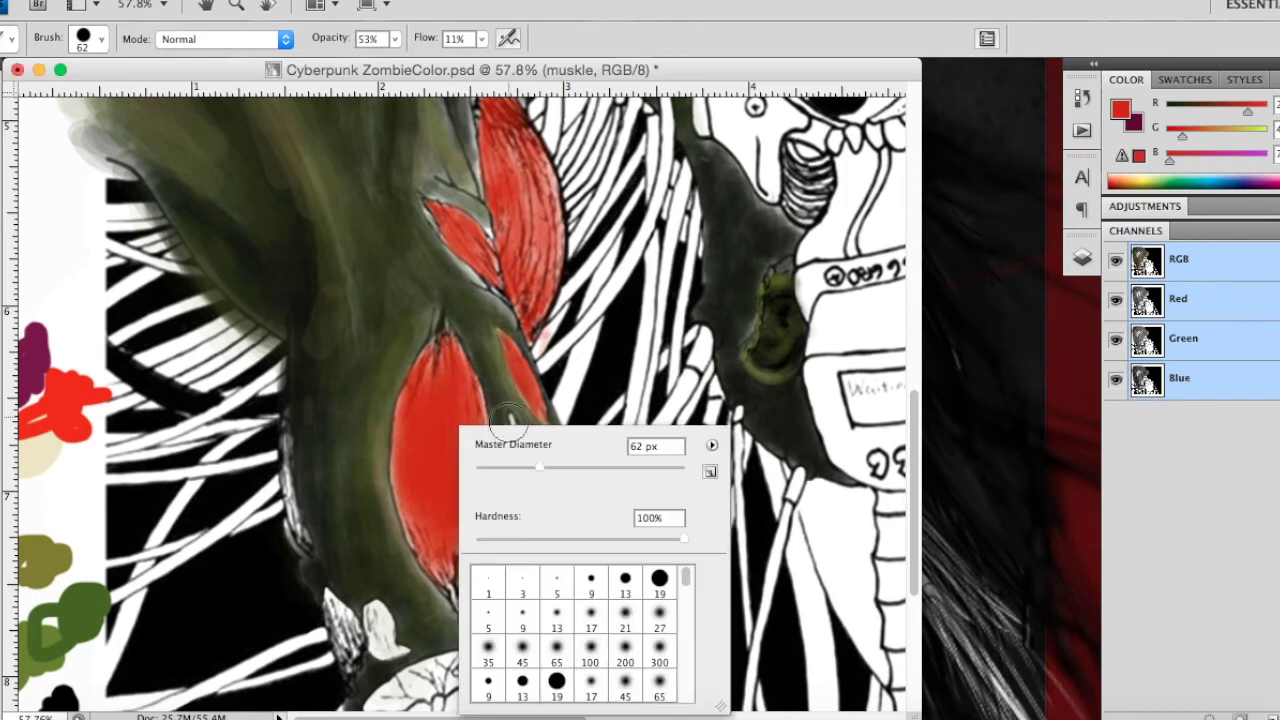
{"action": "type", "text": "33"}
{"action": "key", "text": "Return"}
{"action": "left_click_drag", "start_coordinate": [476, 392], "coordinate": [450, 588]}
{"action": "mouse_move", "coordinate": [419, 521]}
{"action": "left_mouse_down"}
{"action": "mouse_move", "coordinate": [416, 548]}
{"action": "mouse_move", "coordinate": [405, 390]}
{"action": "left_mouse_up"}
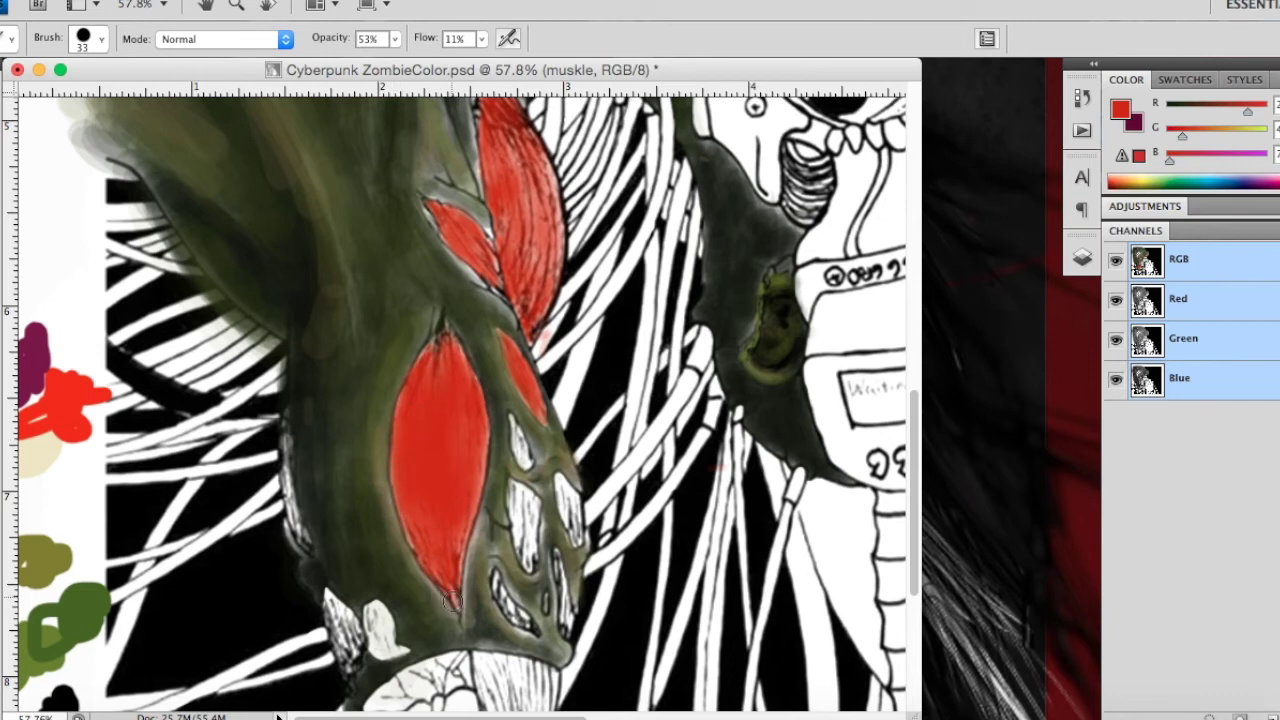
Step: Fill the white tooth-like shape, small gaps and openings near the arm's end with red
{"action": "mouse_move", "coordinate": [376, 612]}
{"action": "left_mouse_down"}
{"action": "mouse_move", "coordinate": [405, 655]}
{"action": "mouse_move", "coordinate": [380, 642]}
{"action": "mouse_move", "coordinate": [382, 605]}
{"action": "left_mouse_up"}
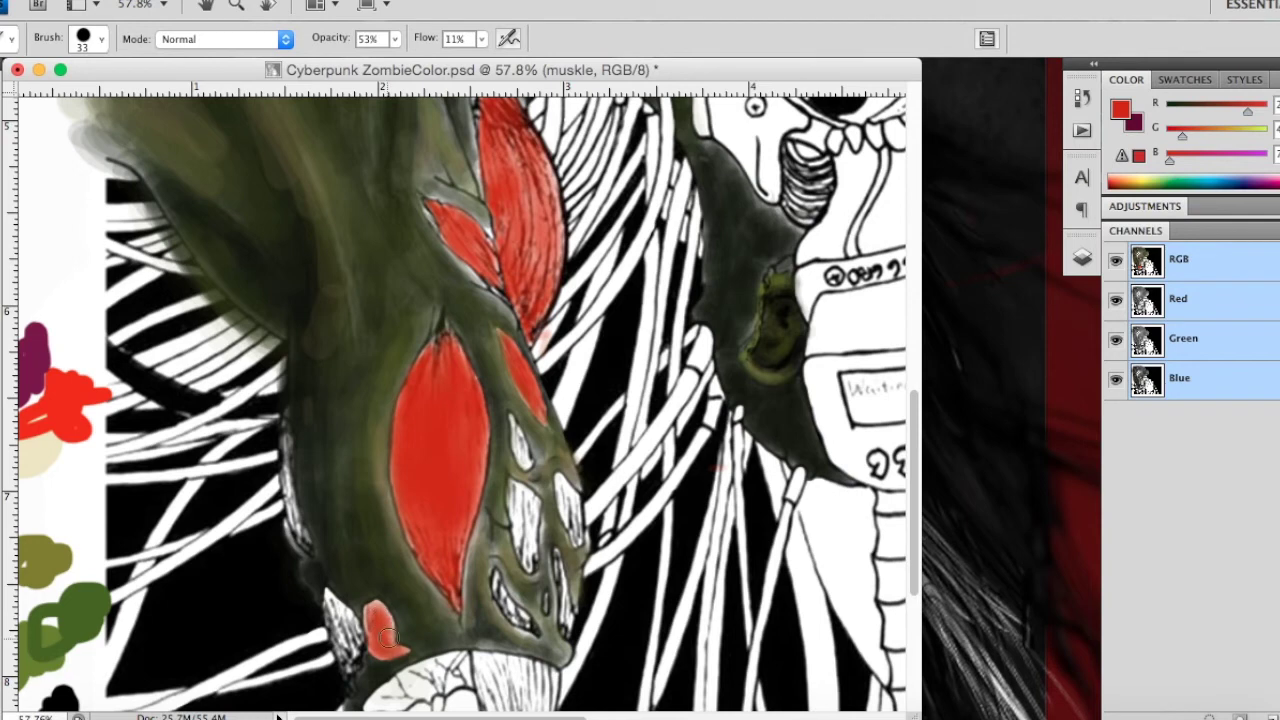
{"action": "left_click_drag", "start_coordinate": [492, 598], "coordinate": [525, 622]}
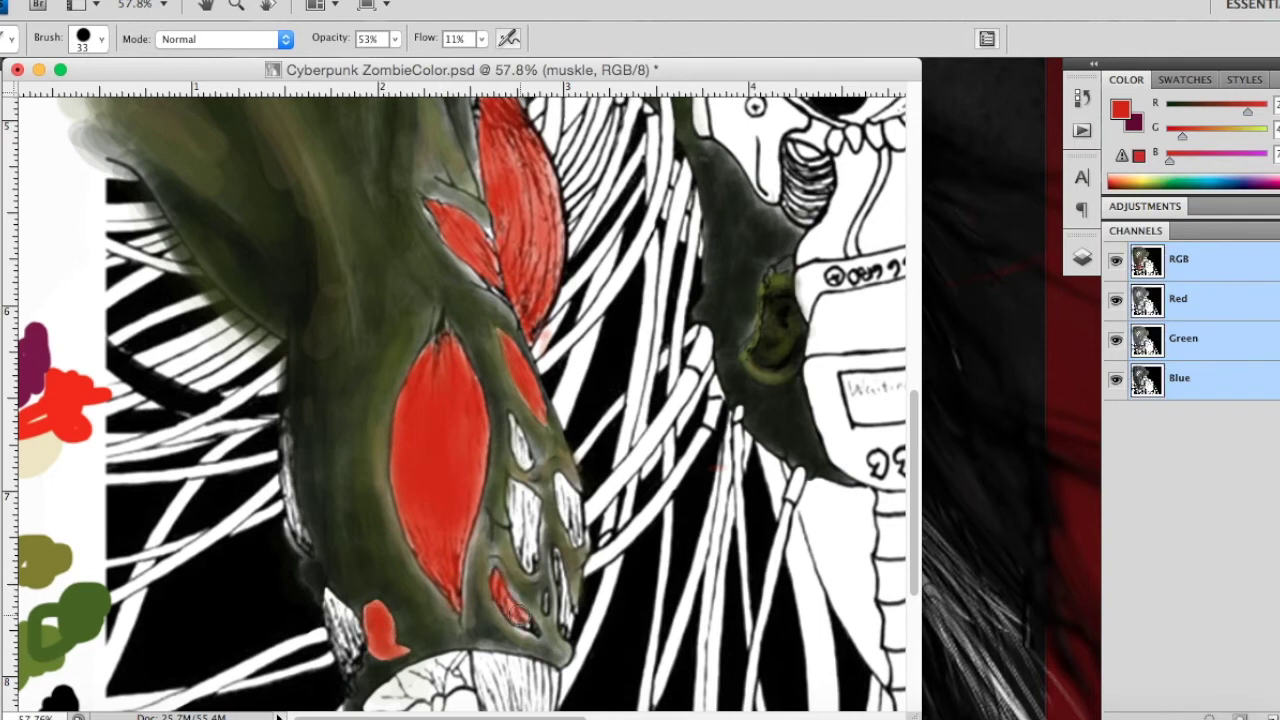
{"action": "mouse_move", "coordinate": [512, 515]}
{"action": "left_mouse_down"}
{"action": "mouse_move", "coordinate": [521, 493]}
{"action": "mouse_move", "coordinate": [525, 555]}
{"action": "left_mouse_up"}
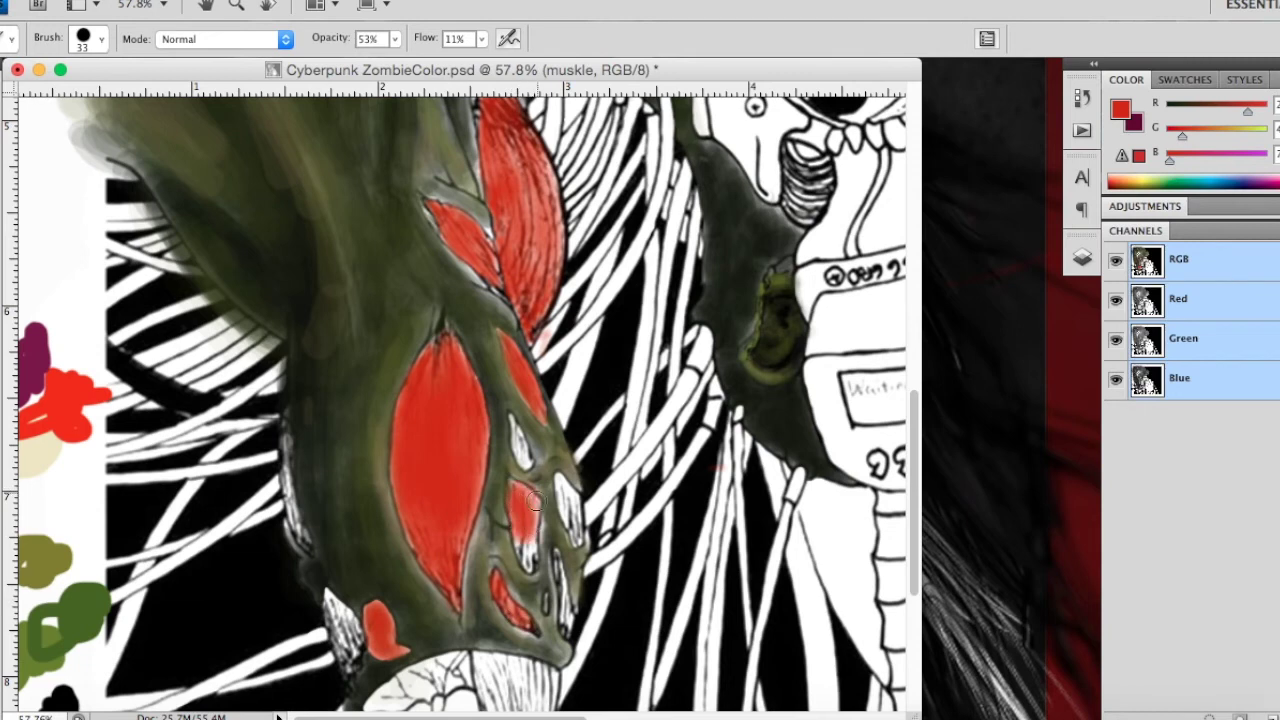
{"action": "left_click_drag", "start_coordinate": [511, 424], "coordinate": [526, 447]}
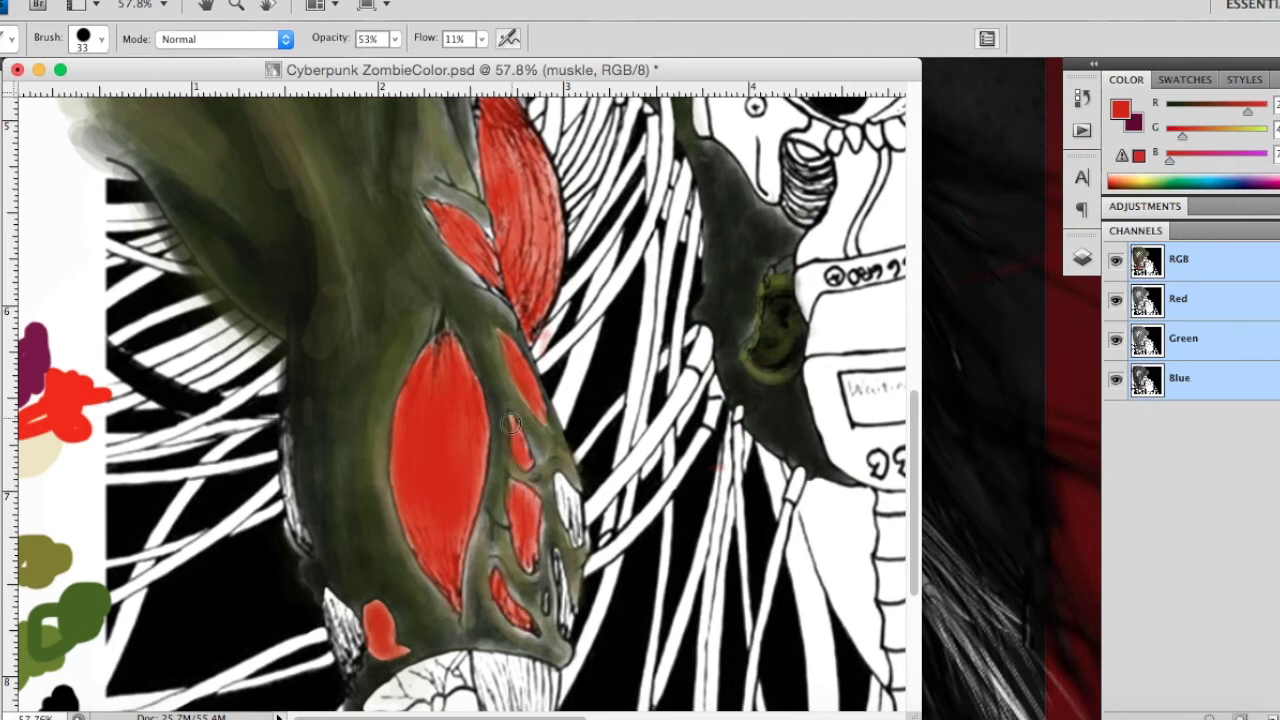
{"action": "left_click_drag", "start_coordinate": [515, 484], "coordinate": [572, 513]}
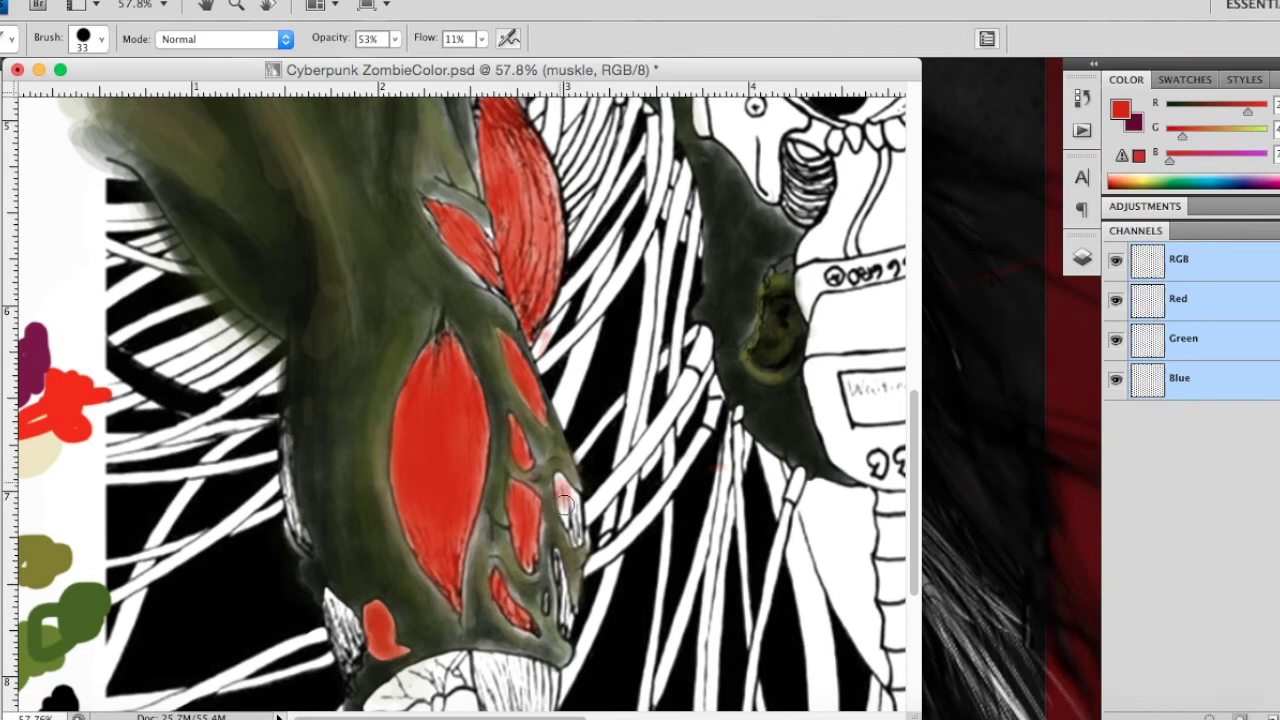
Step: With an 11 px brush, paint red in a narrow gap, along the arm's left edge and over the claw
{"action": "right_click", "coordinate": [568, 620]}
{"action": "left_click", "coordinate": [623, 474]}
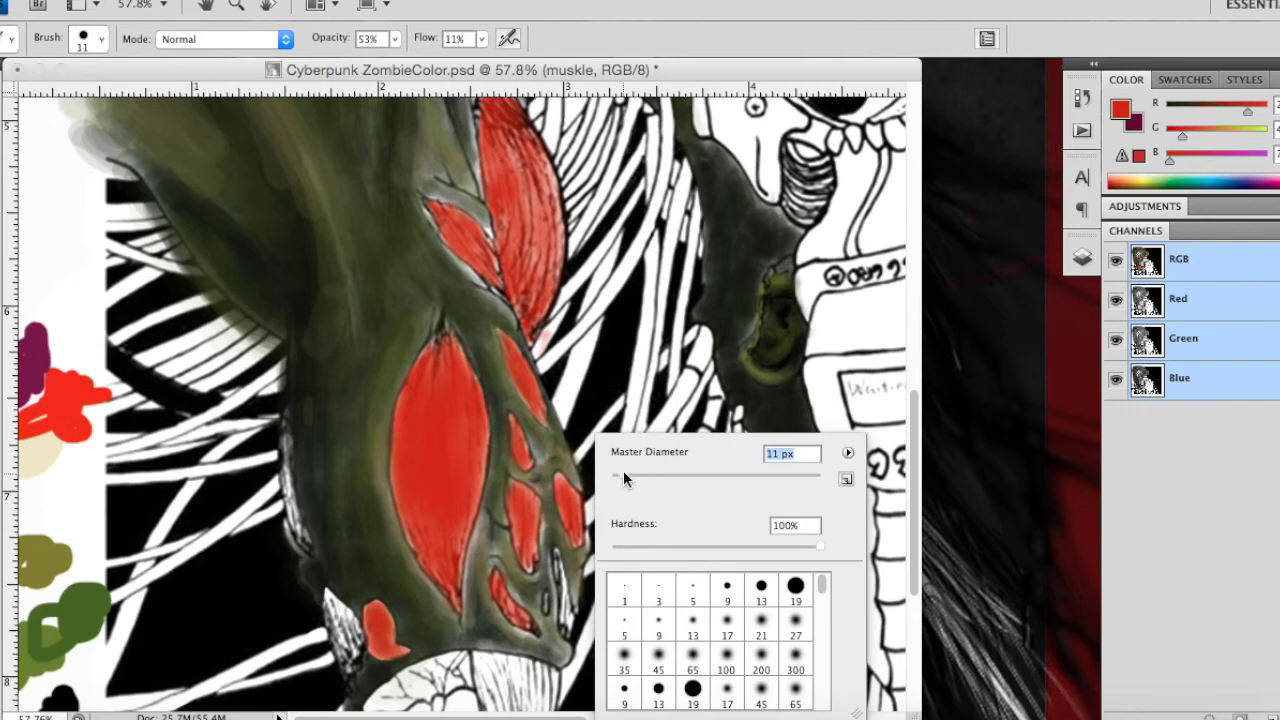
{"action": "key", "text": "Return"}
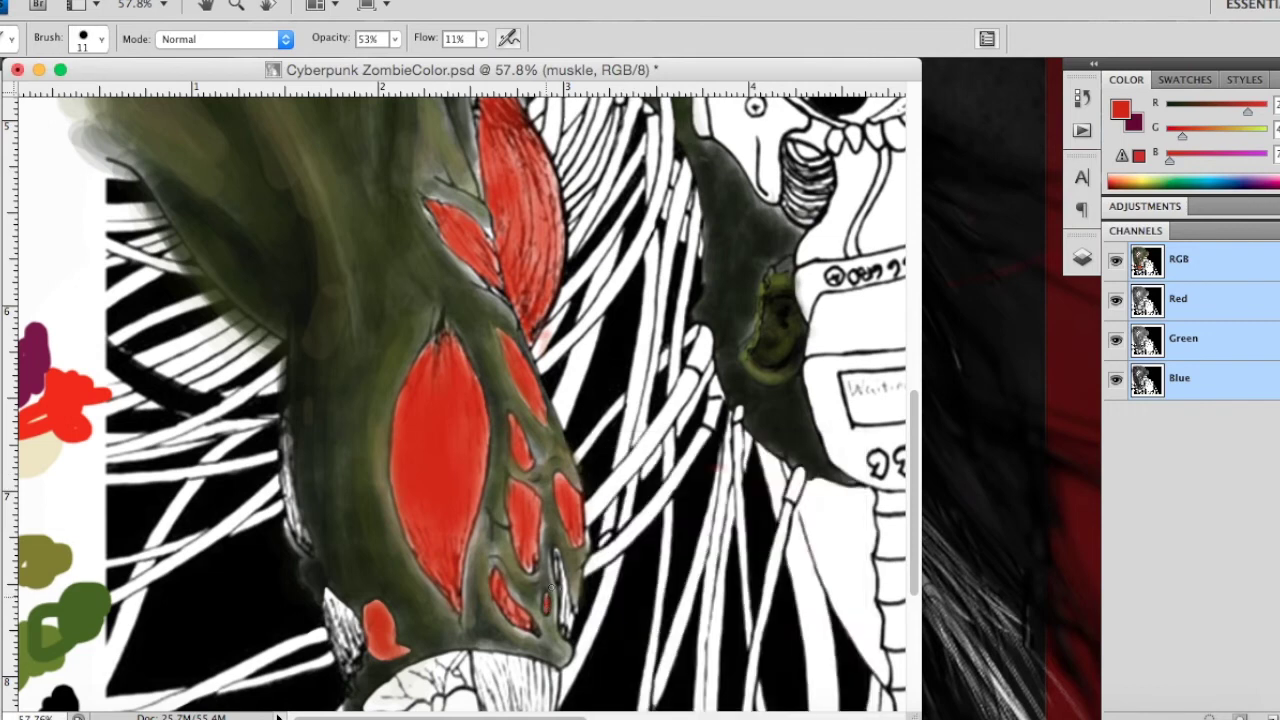
{"action": "left_click_drag", "start_coordinate": [557, 557], "coordinate": [562, 592]}
{"action": "left_click_drag", "start_coordinate": [286, 445], "coordinate": [288, 514]}
{"action": "mouse_move", "coordinate": [290, 470]}
{"action": "left_mouse_down"}
{"action": "mouse_move", "coordinate": [300, 532]}
{"action": "mouse_move", "coordinate": [278, 514]}
{"action": "mouse_move", "coordinate": [298, 535]}
{"action": "left_mouse_up"}
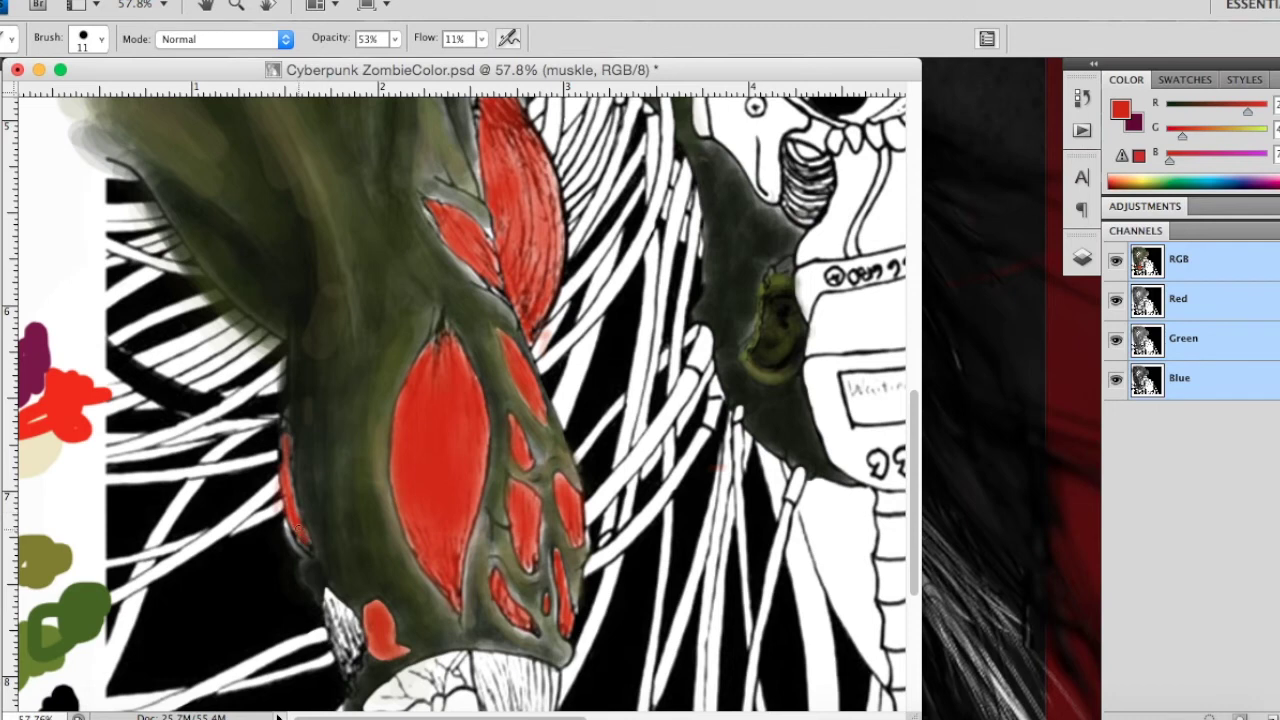
{"action": "mouse_move", "coordinate": [343, 618]}
{"action": "left_mouse_down"}
{"action": "mouse_move", "coordinate": [328, 592]}
{"action": "mouse_move", "coordinate": [341, 638]}
{"action": "left_mouse_up"}
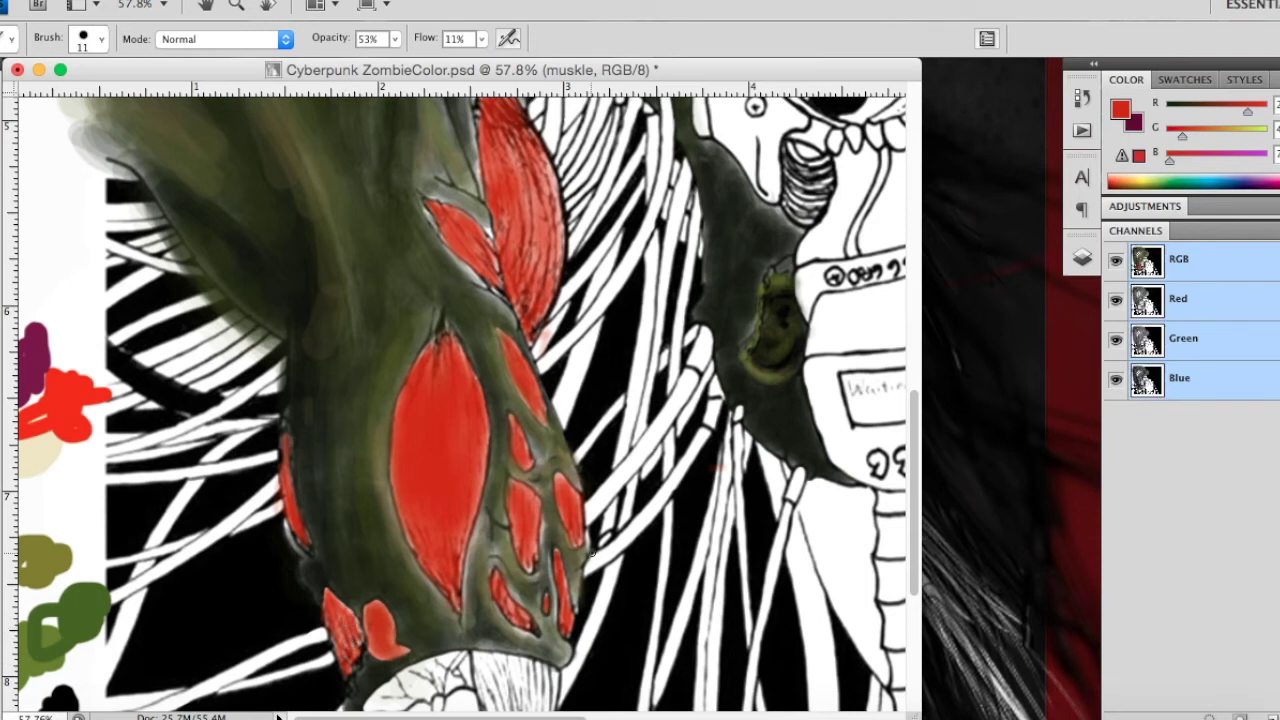
{"action": "left_click_drag", "start_coordinate": [917, 440], "coordinate": [917, 506]}
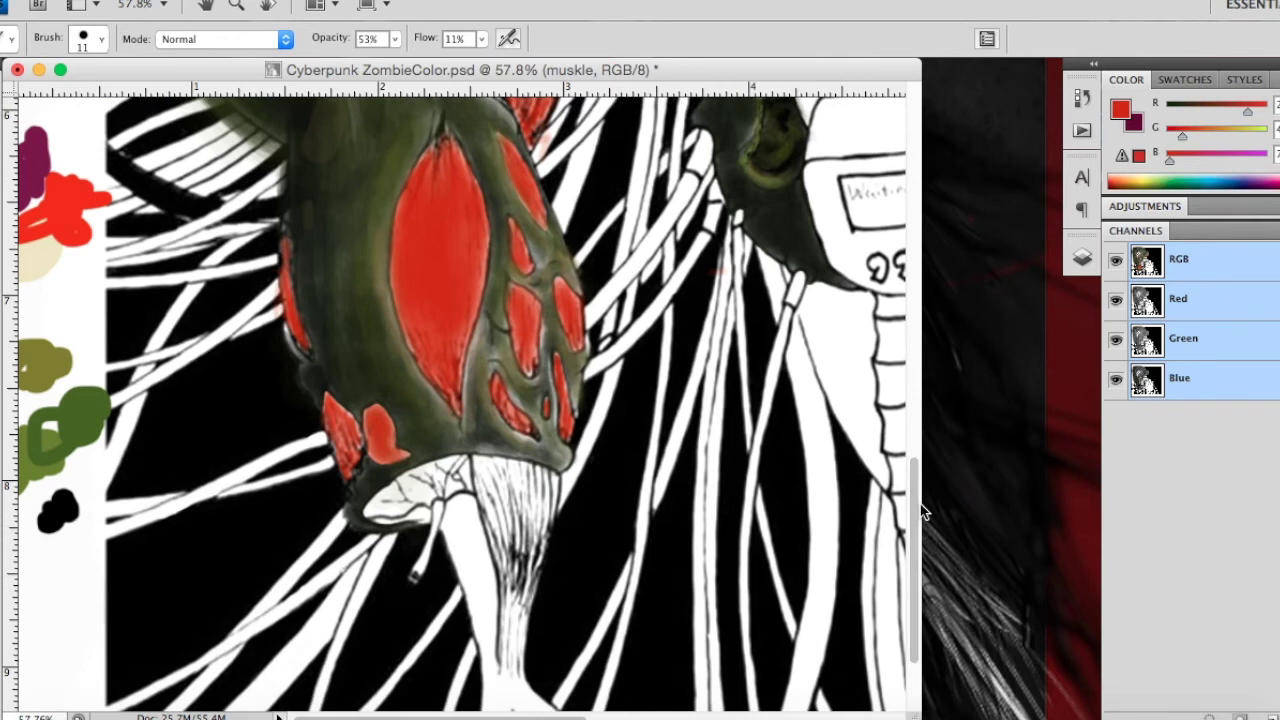
Step: Set a 43 px brush and paint red over the tendon bundle and pale area below the arm
{"action": "right_click", "coordinate": [507, 481]}
{"action": "type", "text": "43"}
{"action": "key", "text": "Return"}
{"action": "mouse_move", "coordinate": [520, 555]}
{"action": "left_mouse_down"}
{"action": "mouse_move", "coordinate": [490, 470]}
{"action": "mouse_move", "coordinate": [550, 480]}
{"action": "mouse_move", "coordinate": [529, 528]}
{"action": "mouse_move", "coordinate": [540, 520]}
{"action": "mouse_move", "coordinate": [545, 500]}
{"action": "mouse_move", "coordinate": [515, 500]}
{"action": "mouse_move", "coordinate": [510, 533]}
{"action": "mouse_move", "coordinate": [480, 465]}
{"action": "mouse_move", "coordinate": [530, 585]}
{"action": "mouse_move", "coordinate": [498, 535]}
{"action": "mouse_move", "coordinate": [515, 590]}
{"action": "mouse_move", "coordinate": [536, 480]}
{"action": "mouse_move", "coordinate": [480, 460]}
{"action": "mouse_move", "coordinate": [550, 490]}
{"action": "mouse_move", "coordinate": [514, 556]}
{"action": "mouse_move", "coordinate": [514, 486]}
{"action": "mouse_move", "coordinate": [520, 600]}
{"action": "mouse_move", "coordinate": [522, 578]}
{"action": "mouse_move", "coordinate": [512, 581]}
{"action": "left_mouse_up"}
{"action": "mouse_move", "coordinate": [444, 488]}
{"action": "left_mouse_down"}
{"action": "mouse_move", "coordinate": [393, 490]}
{"action": "mouse_move", "coordinate": [385, 508]}
{"action": "mouse_move", "coordinate": [415, 508]}
{"action": "mouse_move", "coordinate": [420, 481]}
{"action": "mouse_move", "coordinate": [455, 470]}
{"action": "mouse_move", "coordinate": [462, 484]}
{"action": "mouse_move", "coordinate": [434, 481]}
{"action": "mouse_move", "coordinate": [425, 518]}
{"action": "mouse_move", "coordinate": [368, 510]}
{"action": "mouse_move", "coordinate": [455, 467]}
{"action": "mouse_move", "coordinate": [385, 520]}
{"action": "mouse_move", "coordinate": [429, 480]}
{"action": "left_mouse_up"}
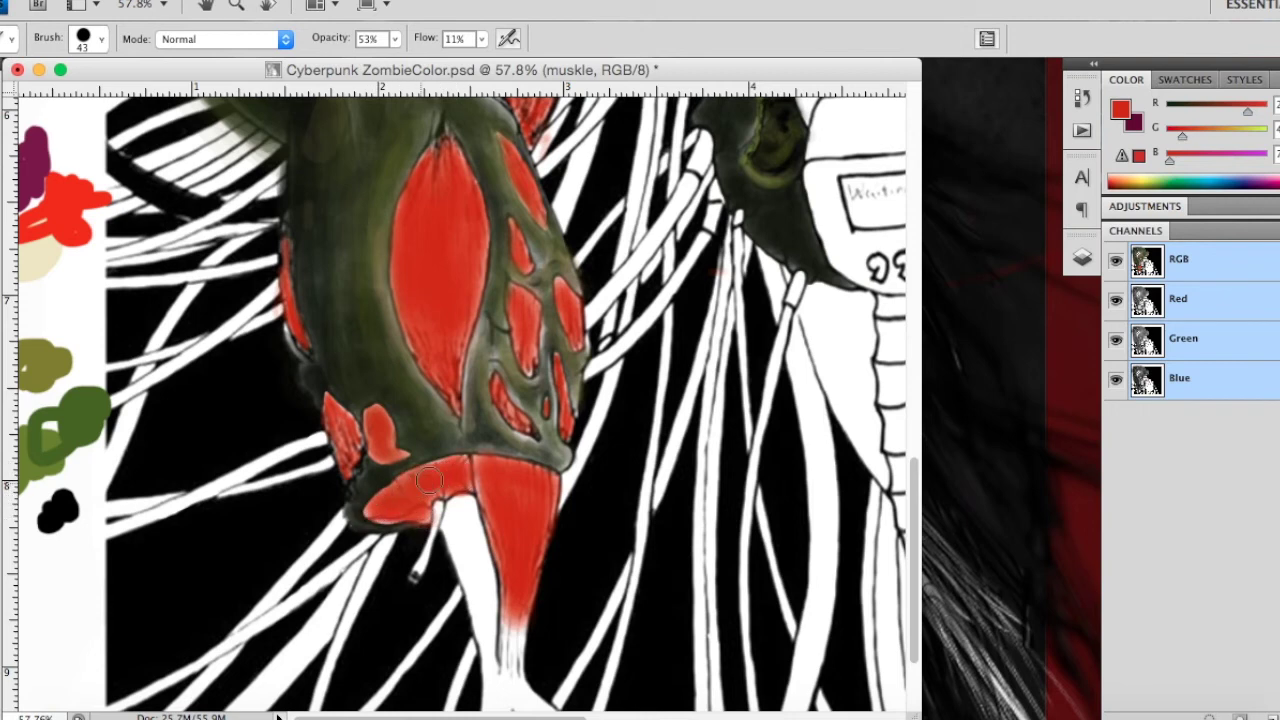
Step: Zoom out to the whole image, then zoom back in on the shoulder and head
{"action": "key", "text": "z"}
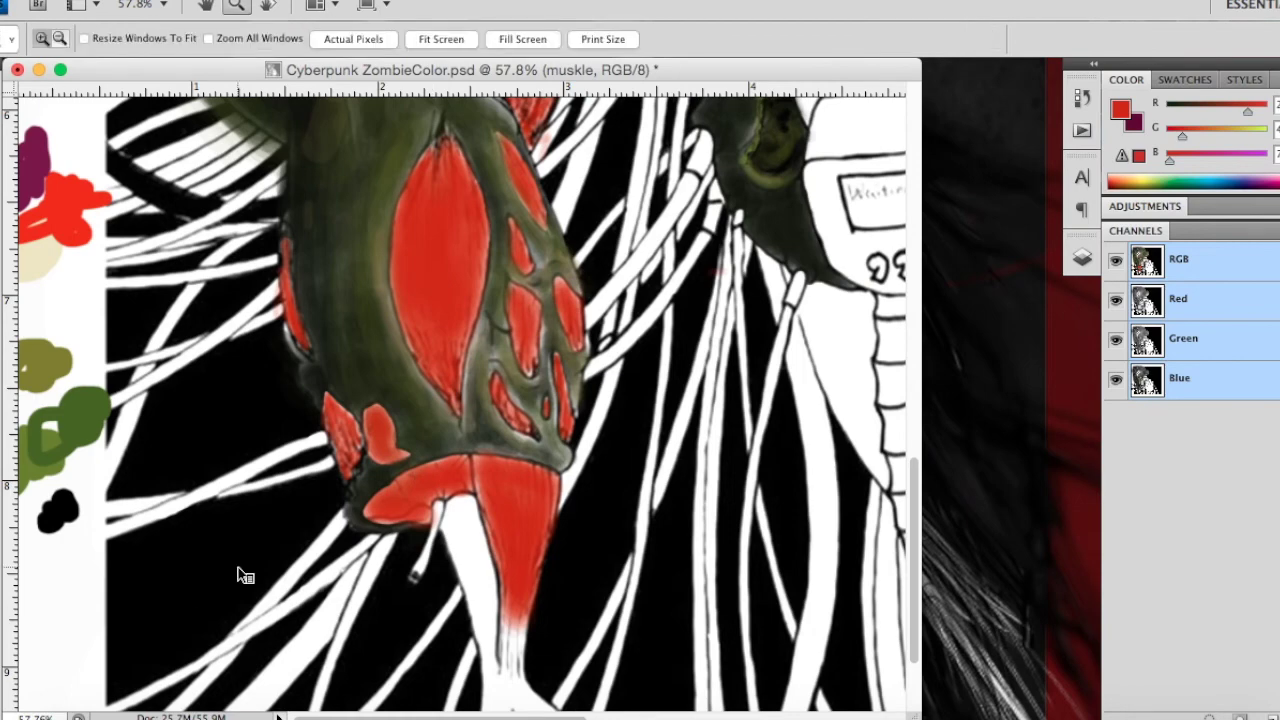
{"action": "left_click", "coordinate": [262, 540], "text": "alt"}
{"action": "left_click", "coordinate": [268, 537], "text": "alt"}
{"action": "left_click", "coordinate": [399, 357]}
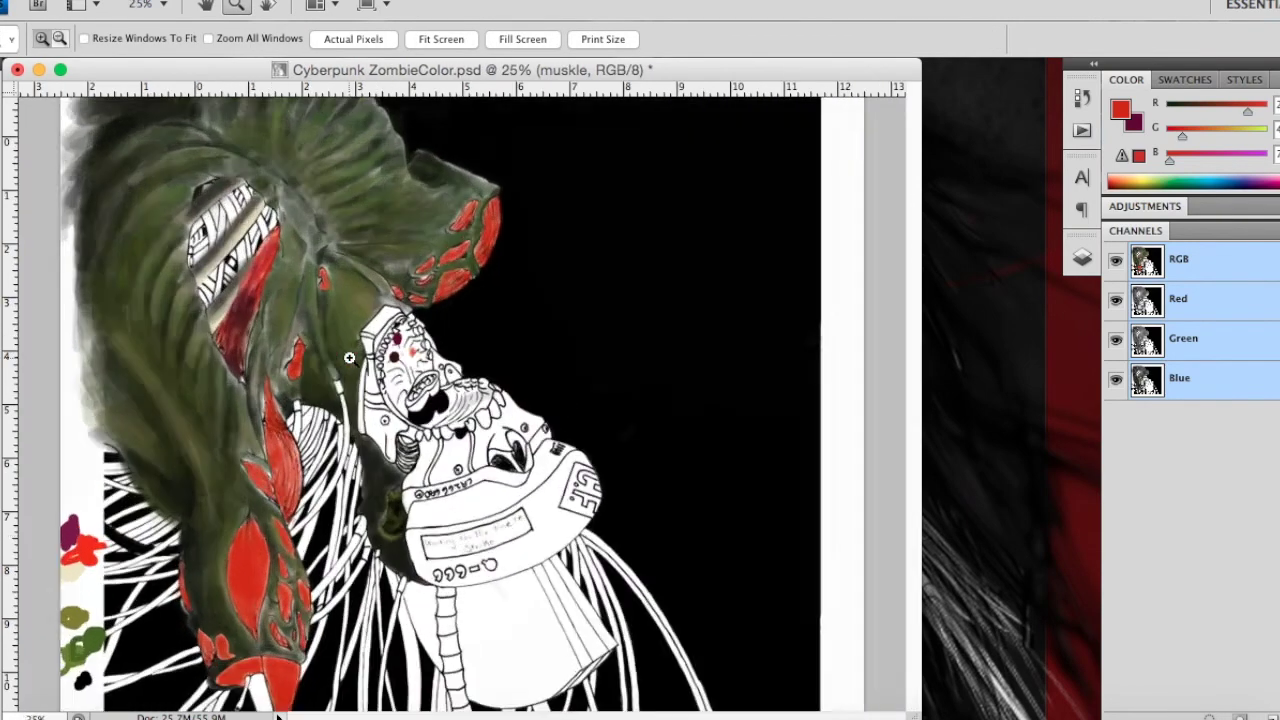
{"action": "left_click", "coordinate": [350, 360]}
{"action": "left_click", "coordinate": [500, 177], "text": "alt"}
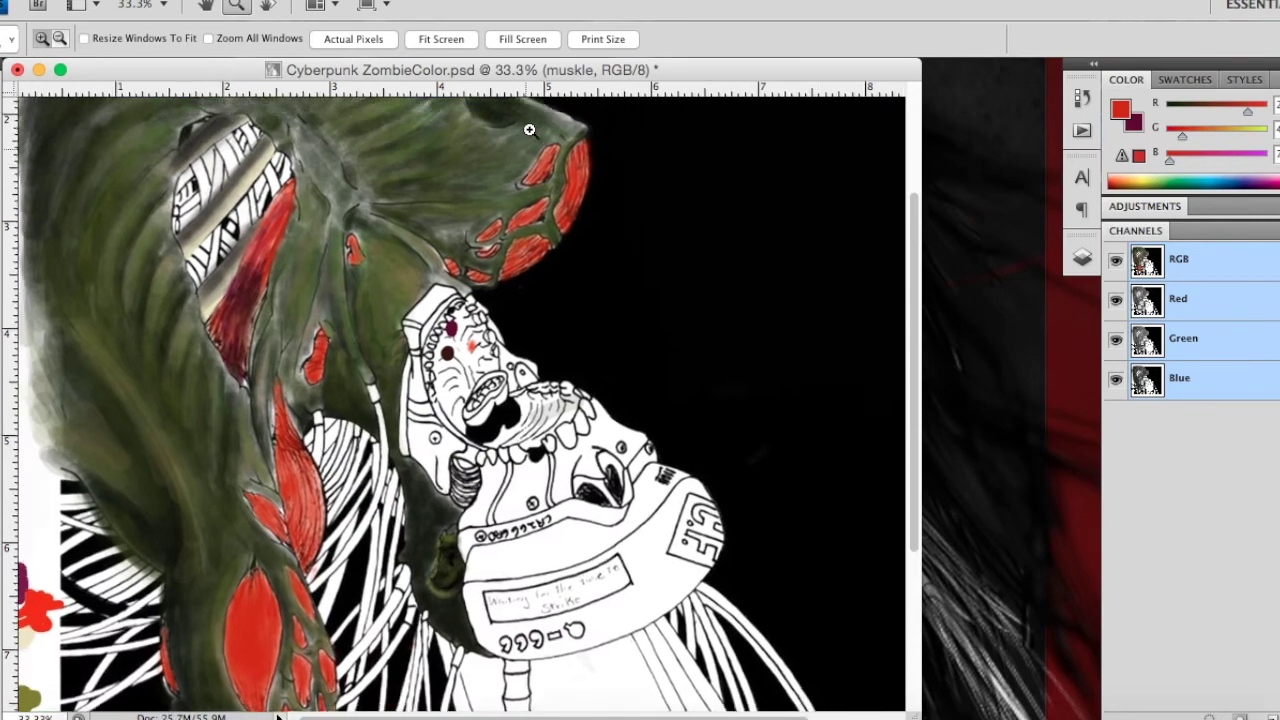
{"action": "scroll", "coordinate": [529, 129], "scroll_direction": "up", "scroll_amount": 3}
{"action": "left_click_drag", "start_coordinate": [338, 110], "coordinate": [617, 402]}
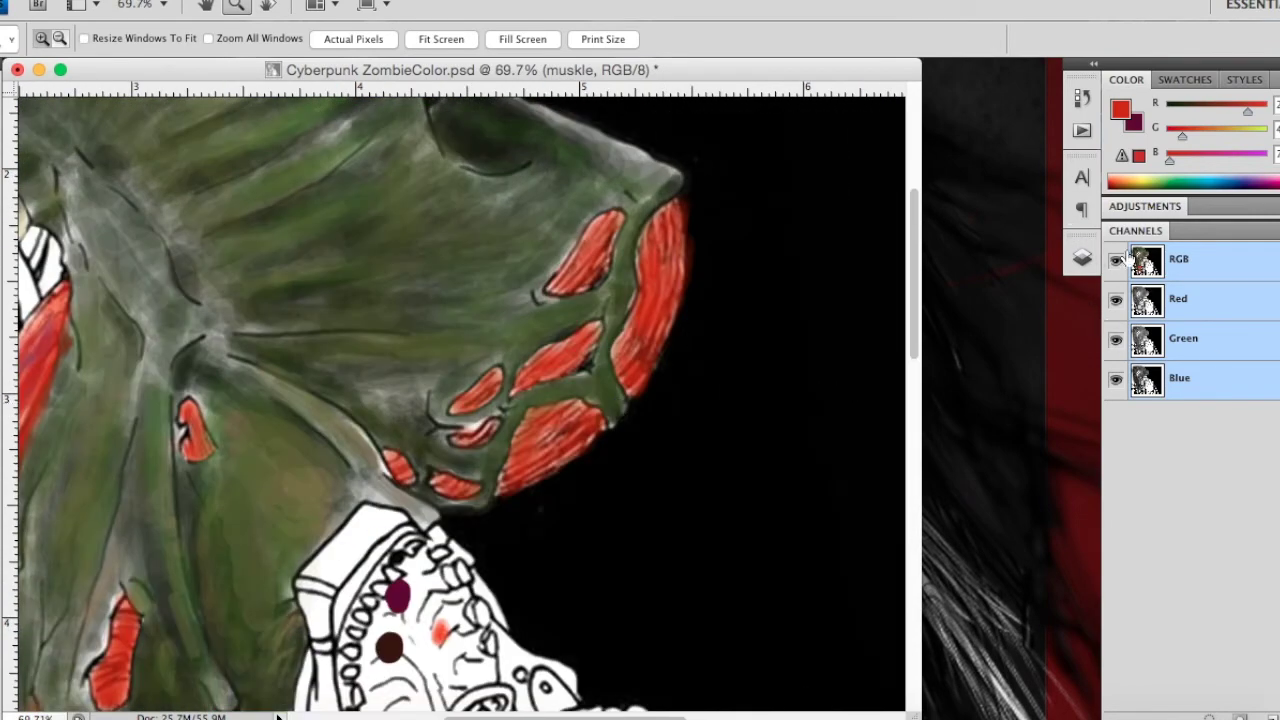
Step: Toggle the line-art layer's visibility to compare, and make dark magenta the paint colour
{"action": "left_click", "coordinate": [1082, 257]}
{"action": "left_click", "coordinate": [841, 386]}
{"action": "left_click", "coordinate": [841, 386]}
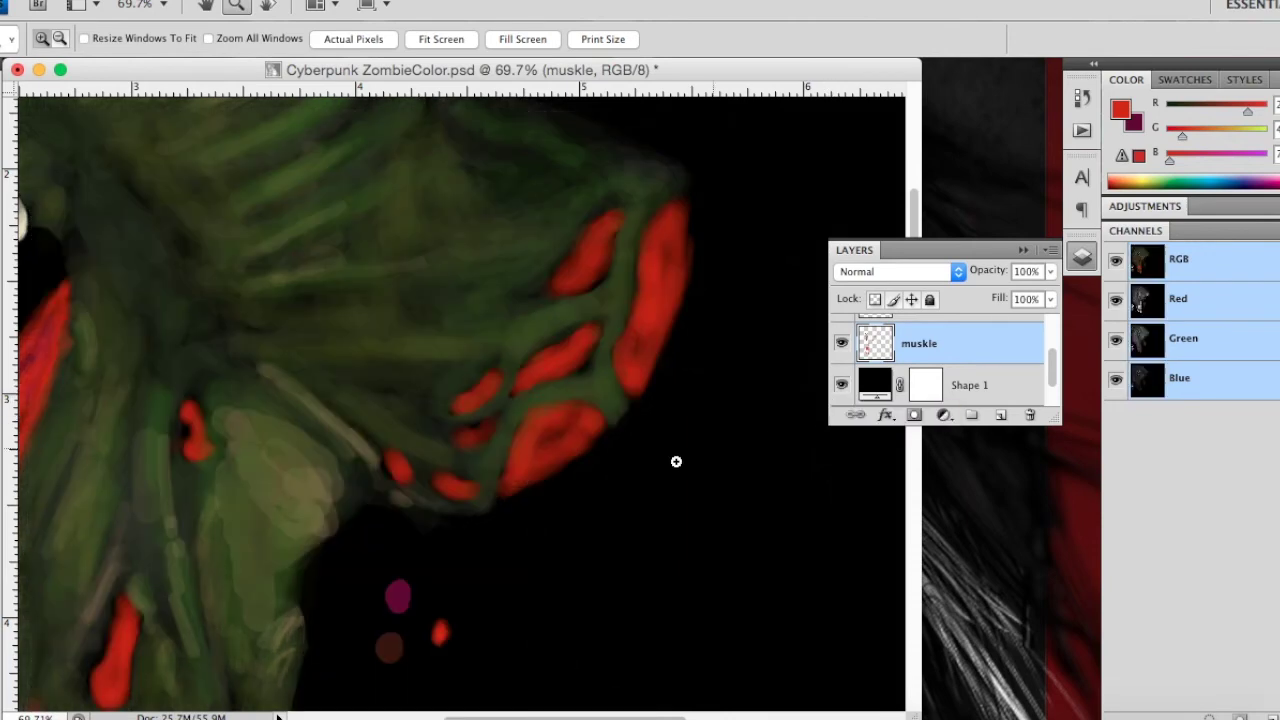
{"action": "key", "text": "x"}
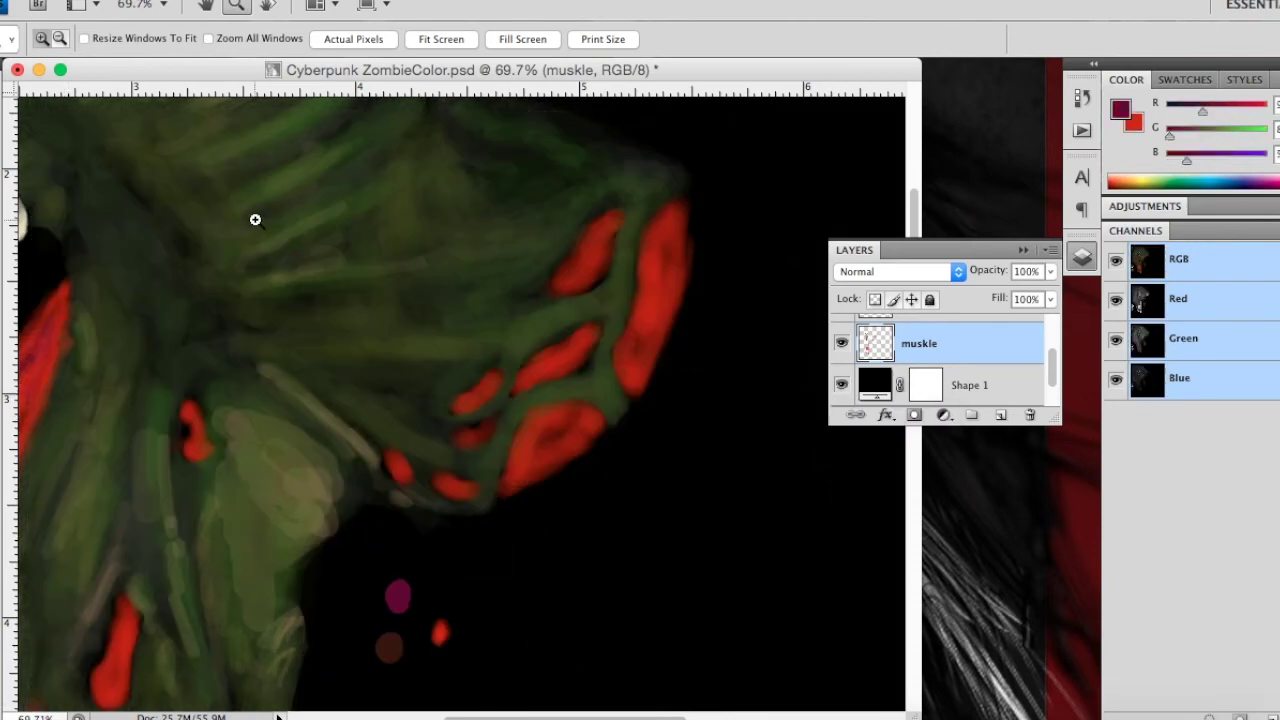
{"action": "left_click", "coordinate": [4, 278]}
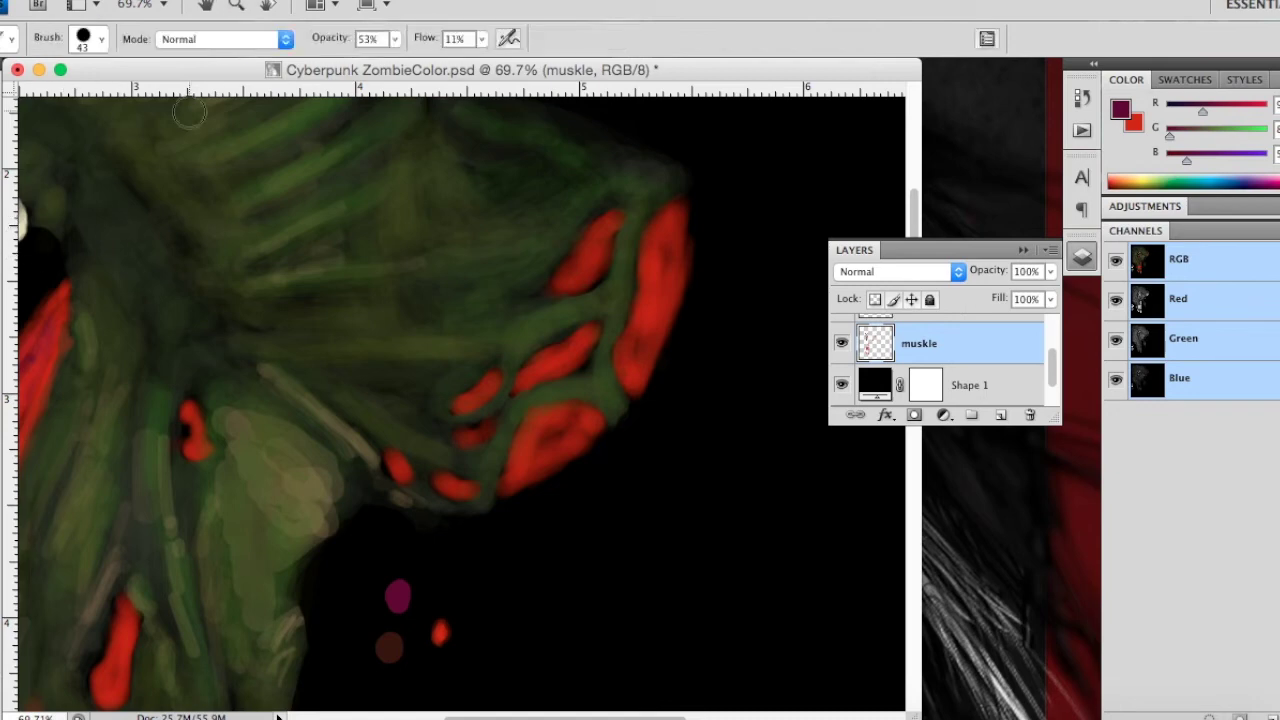
Step: Shrink the brush to 9 px, then 6 px, and raise opacity from 53% to 77%
{"action": "left_click", "coordinate": [394, 39]}
{"action": "right_click", "coordinate": [427, 141]}
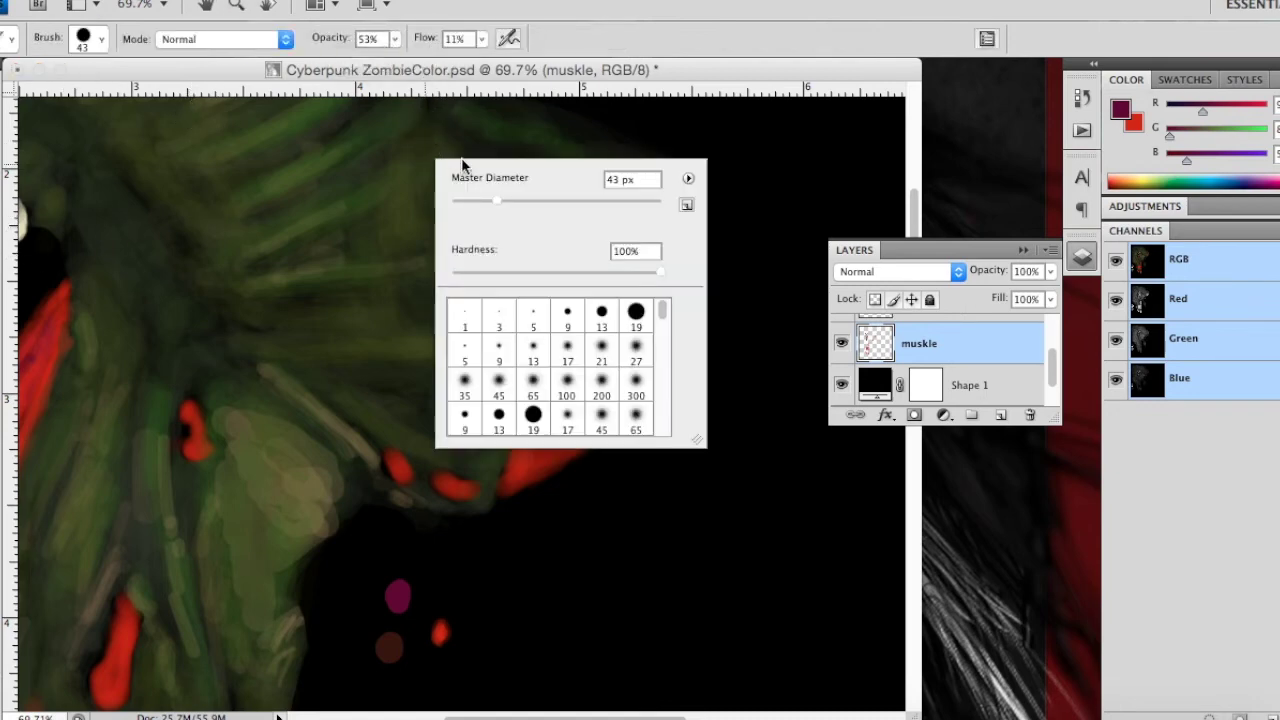
{"action": "left_click_drag", "start_coordinate": [473, 200], "coordinate": [460, 204]}
{"action": "key", "text": "Return"}
{"action": "left_click_drag", "start_coordinate": [491, 374], "coordinate": [490, 381]}
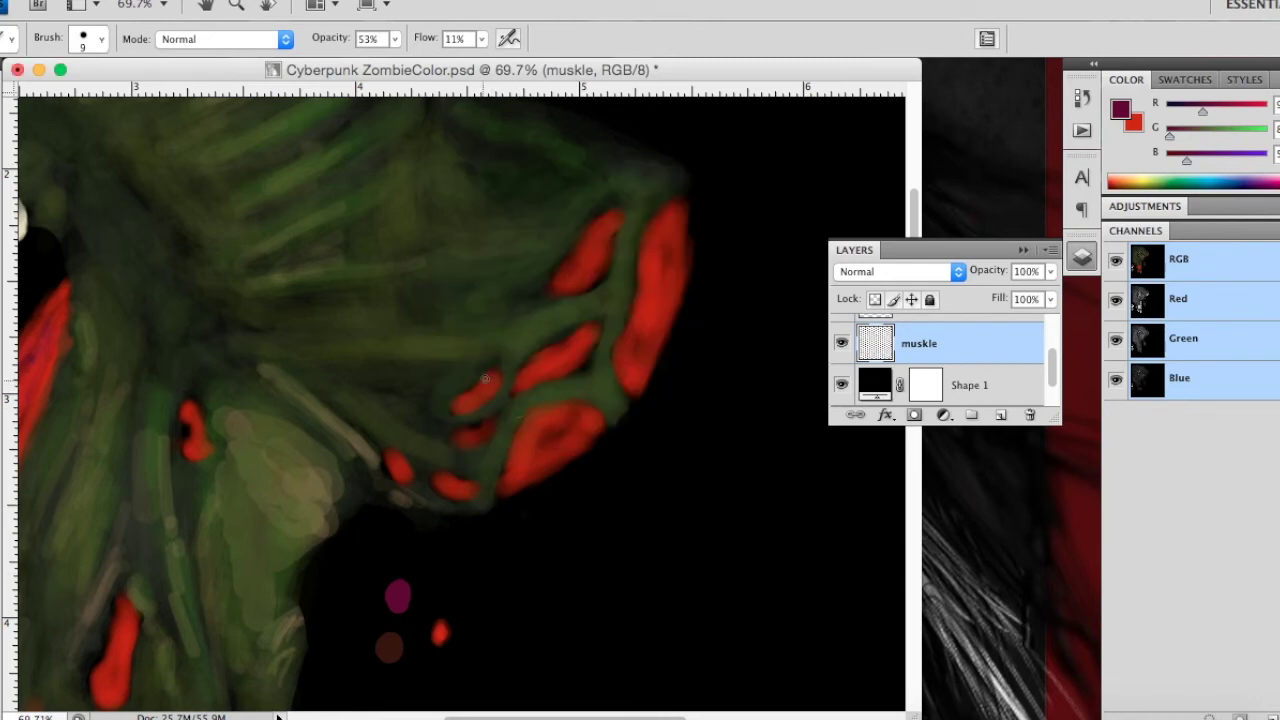
{"action": "right_click", "coordinate": [475, 396]}
{"action": "left_click_drag", "start_coordinate": [521, 437], "coordinate": [517, 437]}
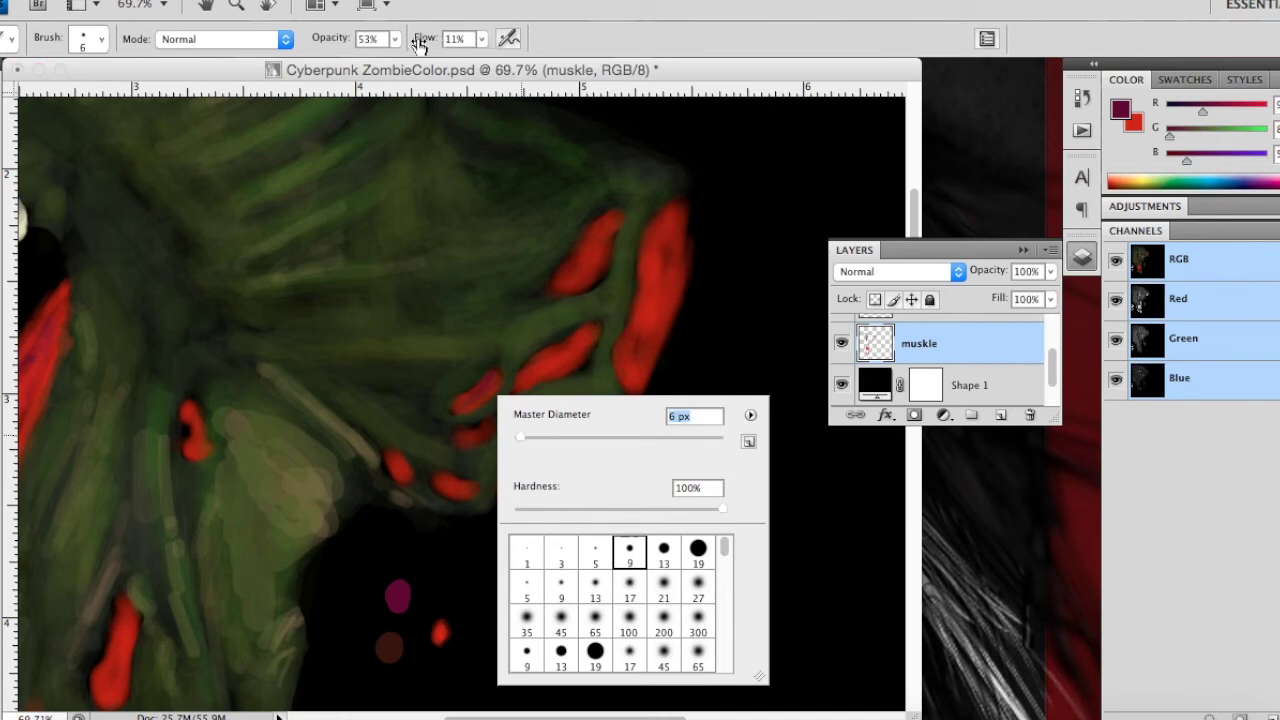
{"action": "left_click", "coordinate": [395, 38]}
{"action": "left_click_drag", "start_coordinate": [398, 60], "coordinate": [424, 60]}
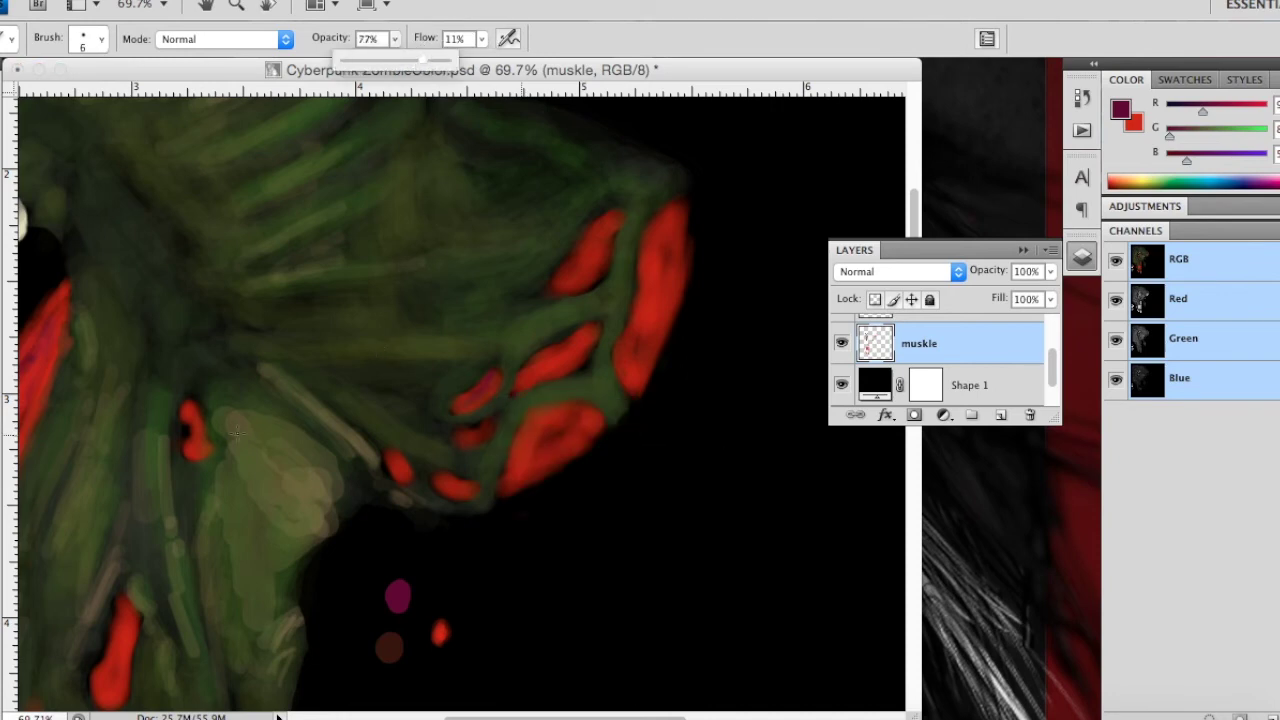
Step: Sample dark brown and stroke fine striations across the red shoulder muscles
{"action": "left_click", "coordinate": [393, 646], "text": "alt"}
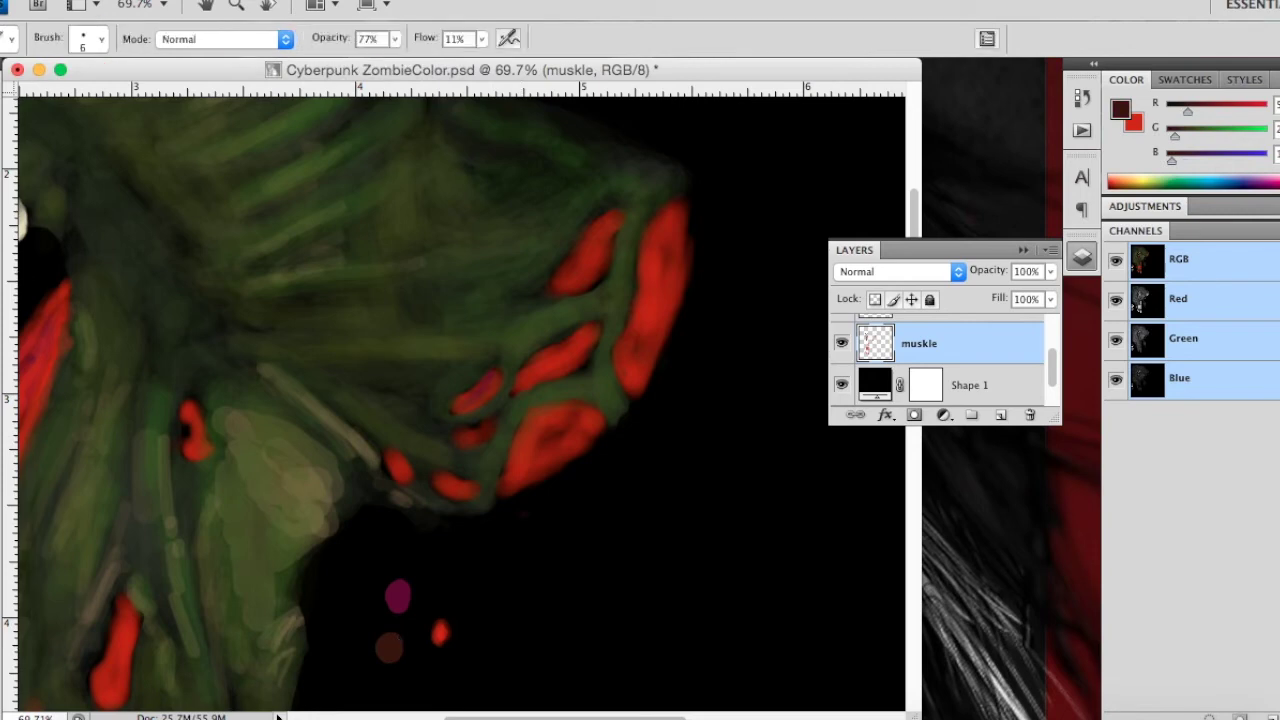
{"action": "mouse_move", "coordinate": [458, 400]}
{"action": "left_mouse_down"}
{"action": "mouse_move", "coordinate": [500, 384]}
{"action": "mouse_move", "coordinate": [455, 417]}
{"action": "left_mouse_up"}
{"action": "mouse_move", "coordinate": [525, 358]}
{"action": "left_mouse_down"}
{"action": "mouse_move", "coordinate": [575, 330]}
{"action": "mouse_move", "coordinate": [513, 385]}
{"action": "mouse_move", "coordinate": [565, 336]}
{"action": "mouse_move", "coordinate": [585, 366]}
{"action": "mouse_move", "coordinate": [512, 389]}
{"action": "mouse_move", "coordinate": [592, 336]}
{"action": "mouse_move", "coordinate": [515, 395]}
{"action": "mouse_move", "coordinate": [592, 324]}
{"action": "mouse_move", "coordinate": [542, 274]}
{"action": "mouse_move", "coordinate": [465, 415]}
{"action": "left_mouse_up"}
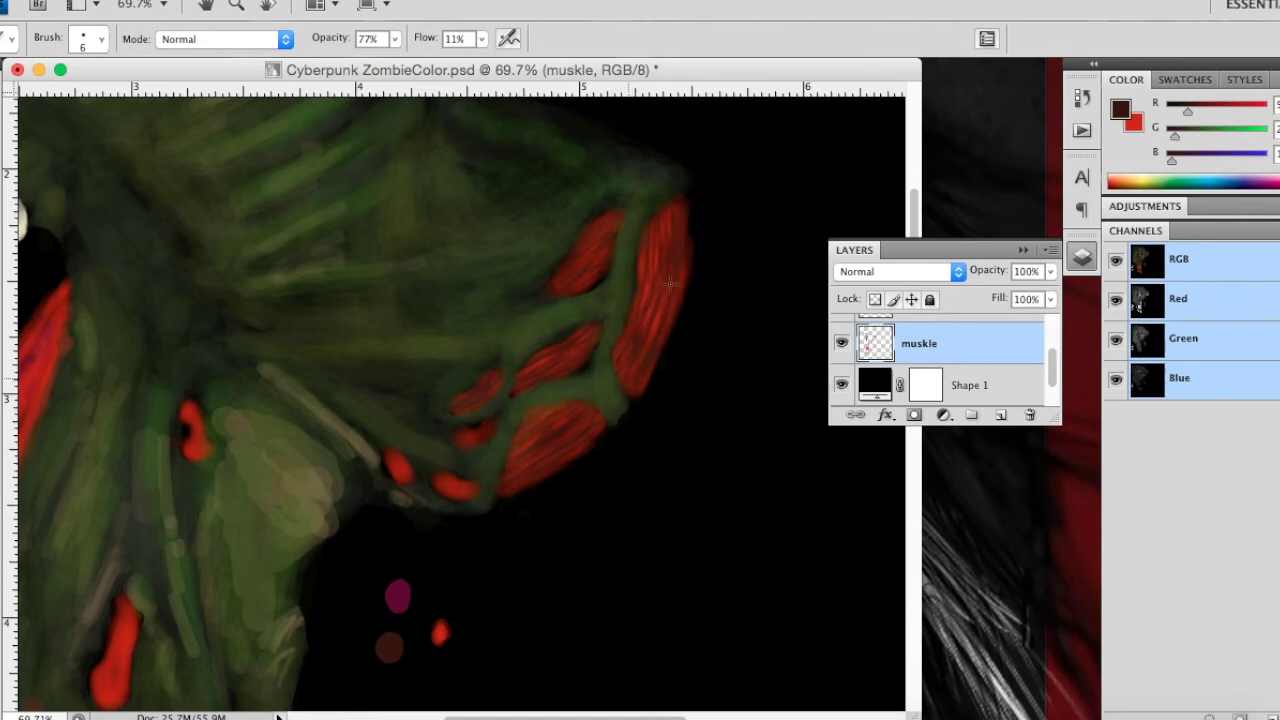
{"action": "left_click_drag", "start_coordinate": [671, 284], "coordinate": [618, 349]}
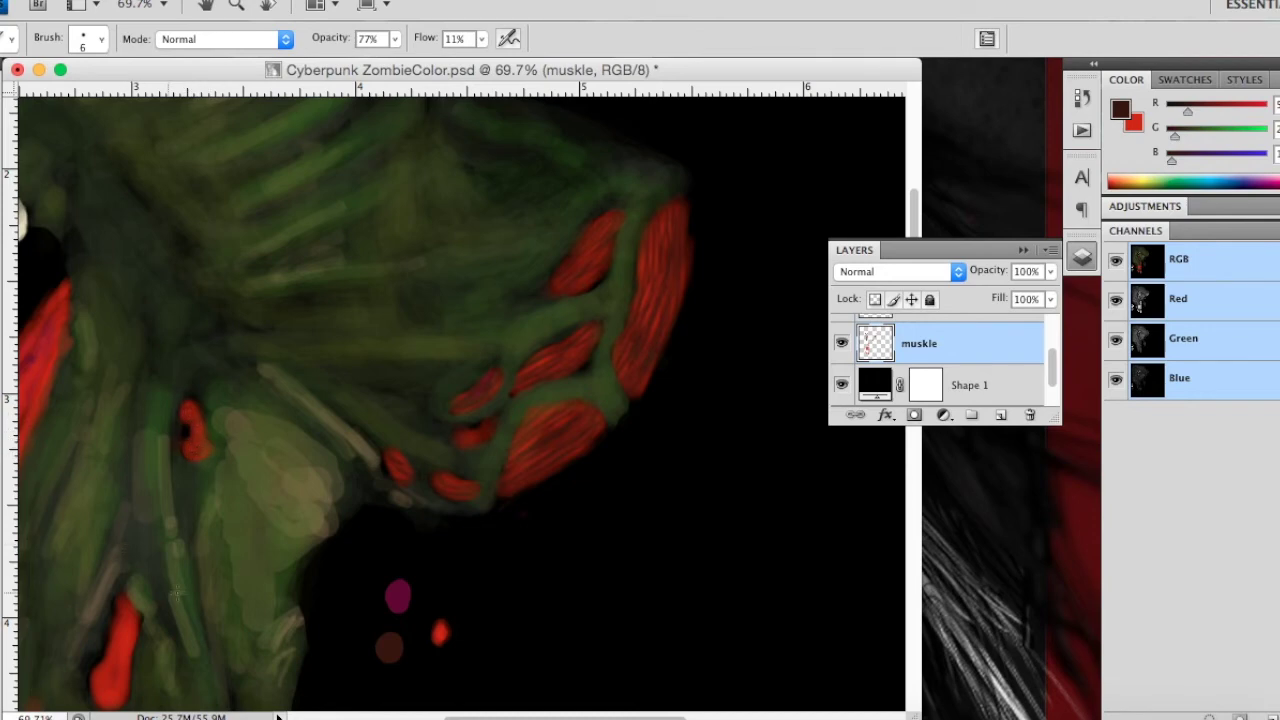
{"action": "scroll", "coordinate": [235, 567], "scroll_direction": "down", "scroll_amount": 5}
Step: Toggle Shape 1 off and on to check the line art, then brush a faint stroke down the small red muscle
{"action": "scroll", "coordinate": [235, 567], "scroll_direction": "left", "scroll_amount": 5}
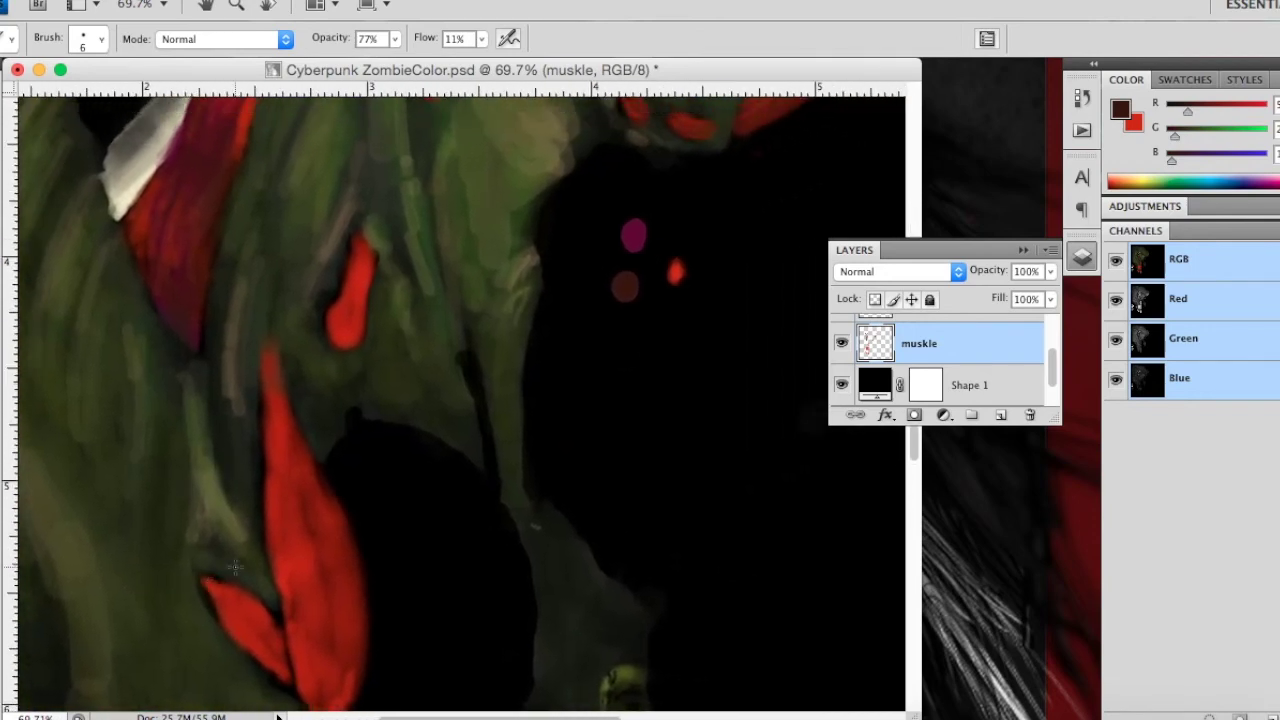
{"action": "left_click", "coordinate": [842, 386]}
{"action": "left_click", "coordinate": [842, 385]}
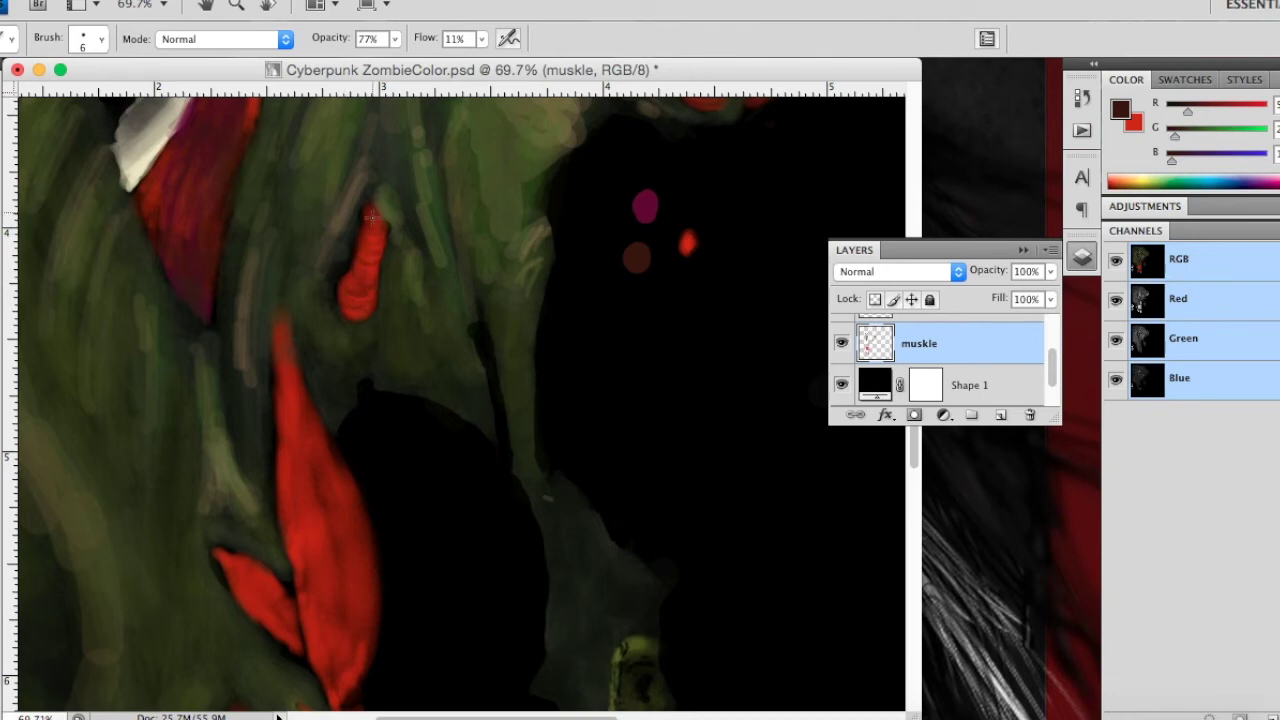
{"action": "left_click_drag", "start_coordinate": [380, 250], "coordinate": [372, 300]}
Step: Zoom out to 25% to see more of the arm
{"action": "scroll", "coordinate": [285, 425], "scroll_direction": "down", "scroll_amount": 5}
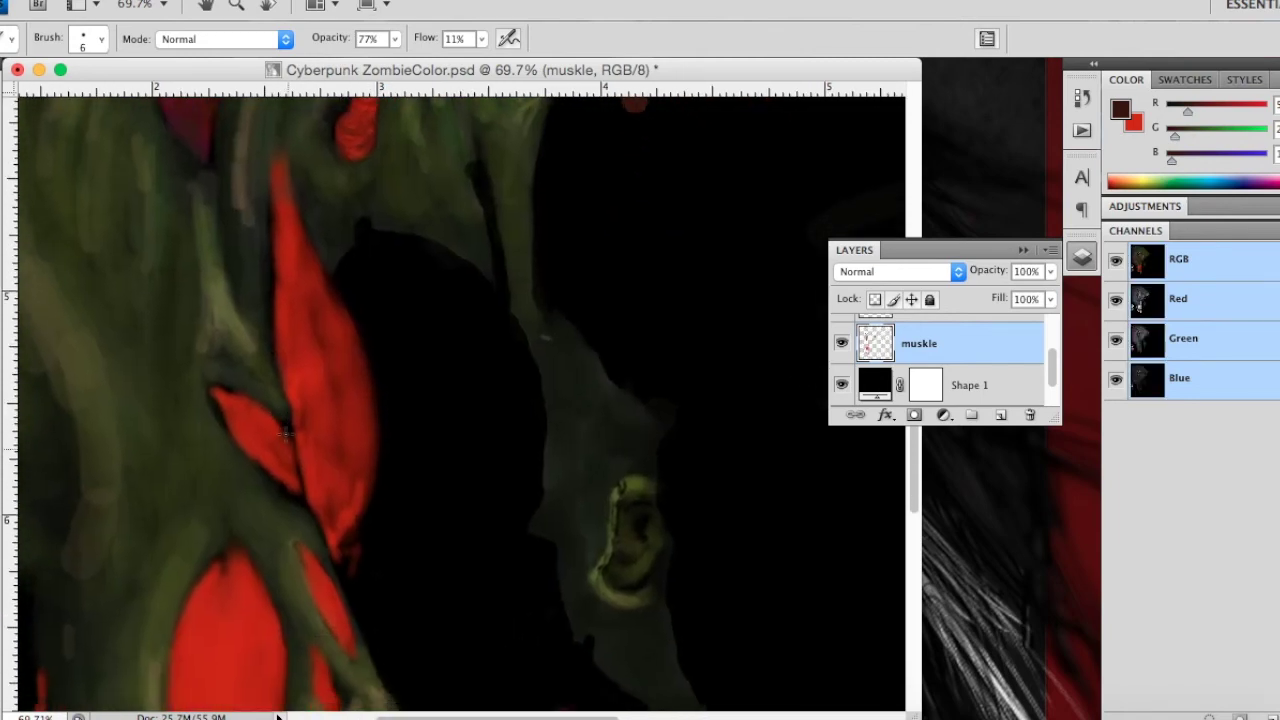
{"action": "key", "text": "z"}
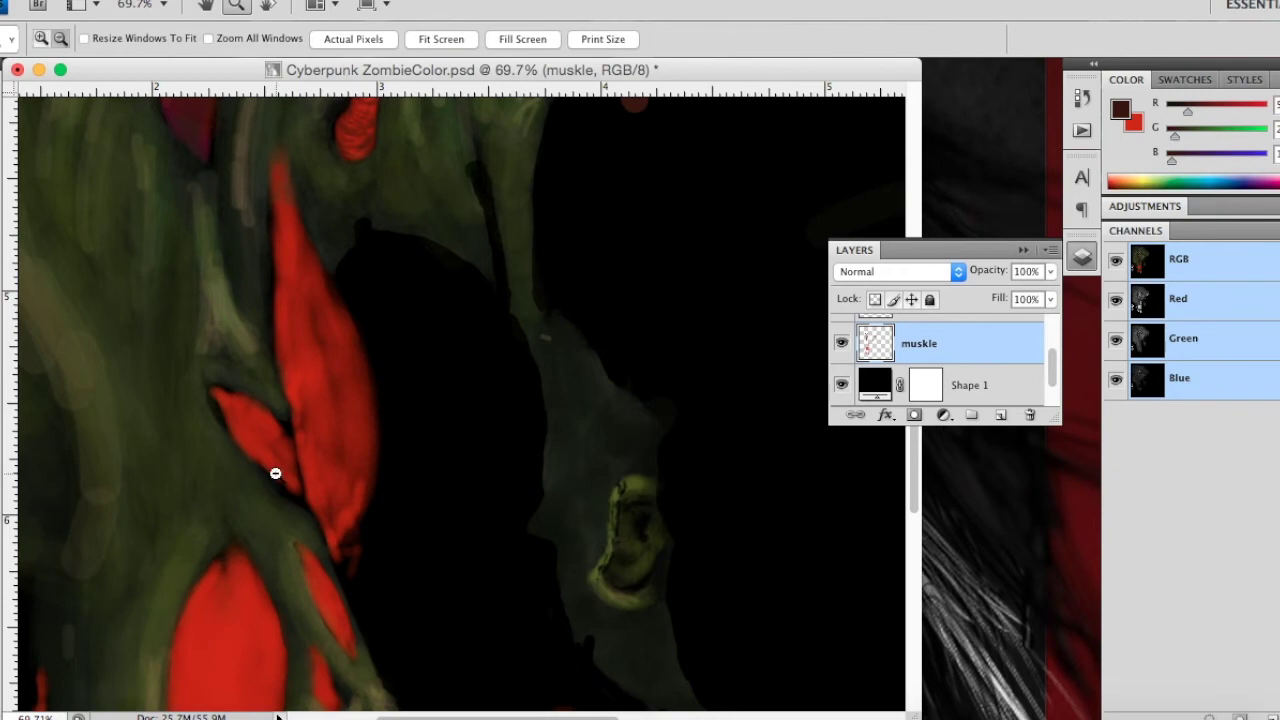
{"action": "left_click", "coordinate": [275, 472], "text": "alt"}
{"action": "left_click", "coordinate": [275, 473], "text": "alt"}
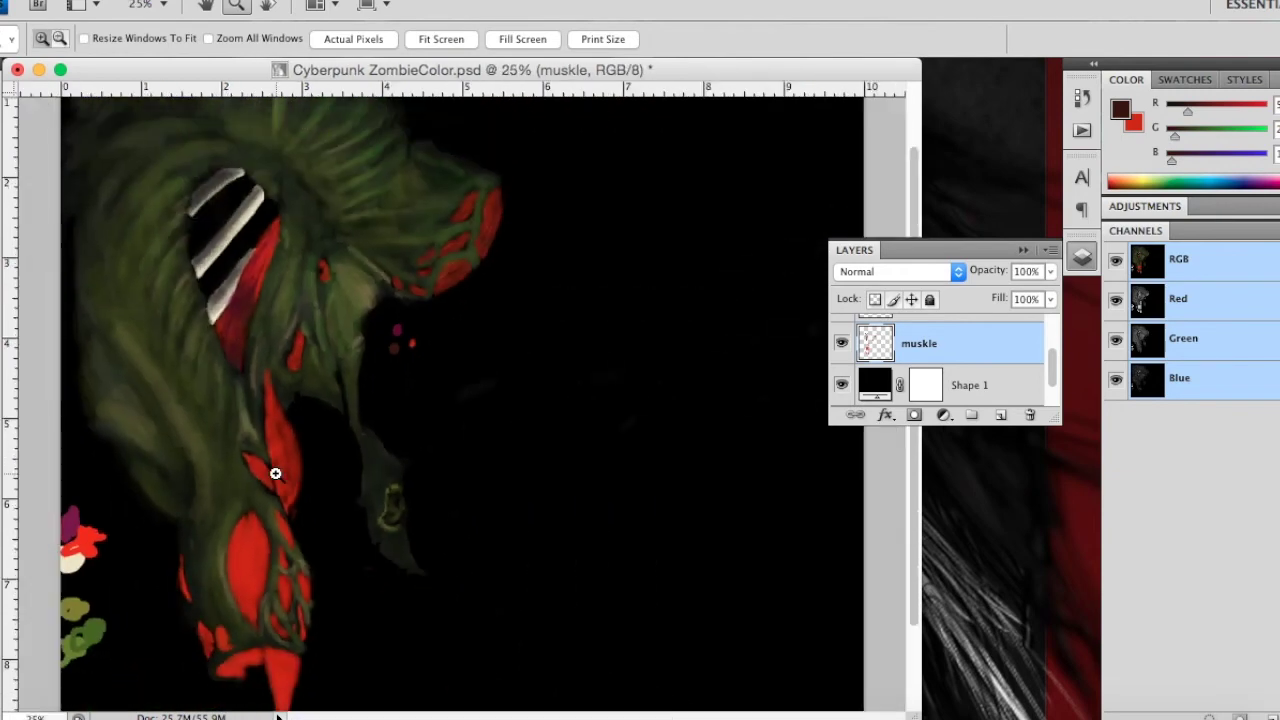
Step: Hatch faint dark-brown striations over the long red forearm muscle
{"action": "key", "text": "b"}
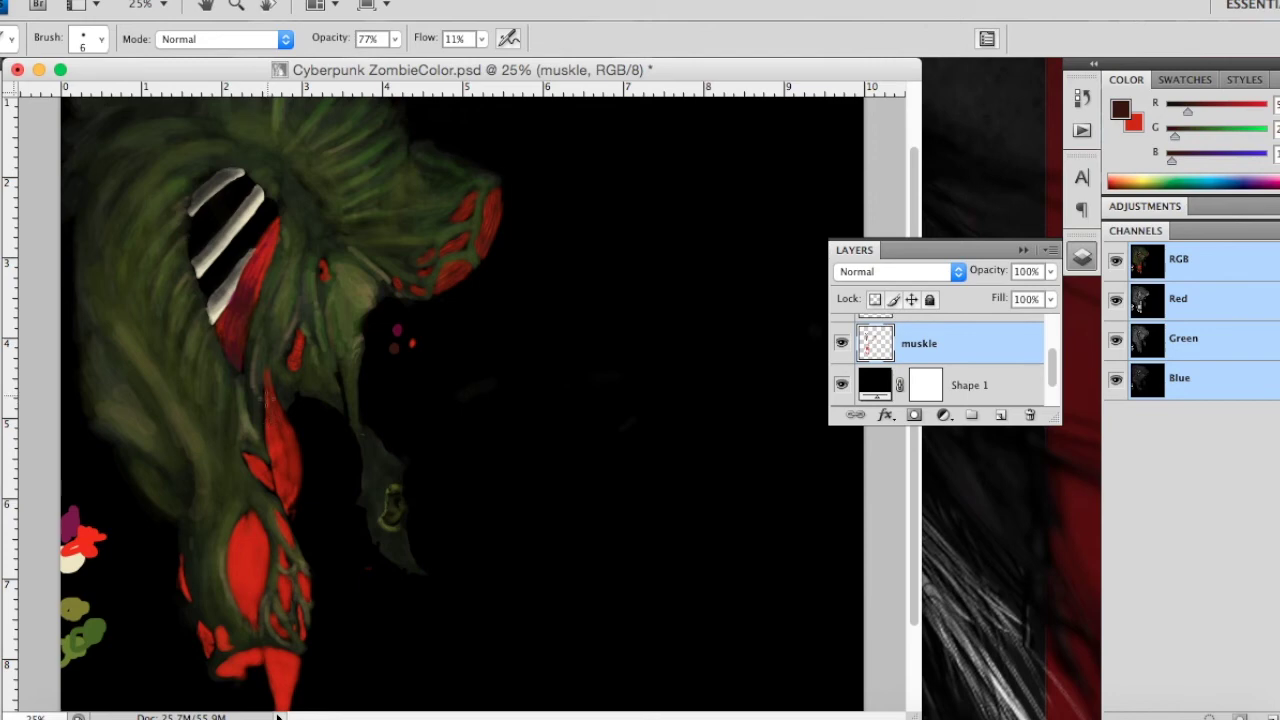
{"action": "left_click_drag", "start_coordinate": [290, 424], "coordinate": [267, 383]}
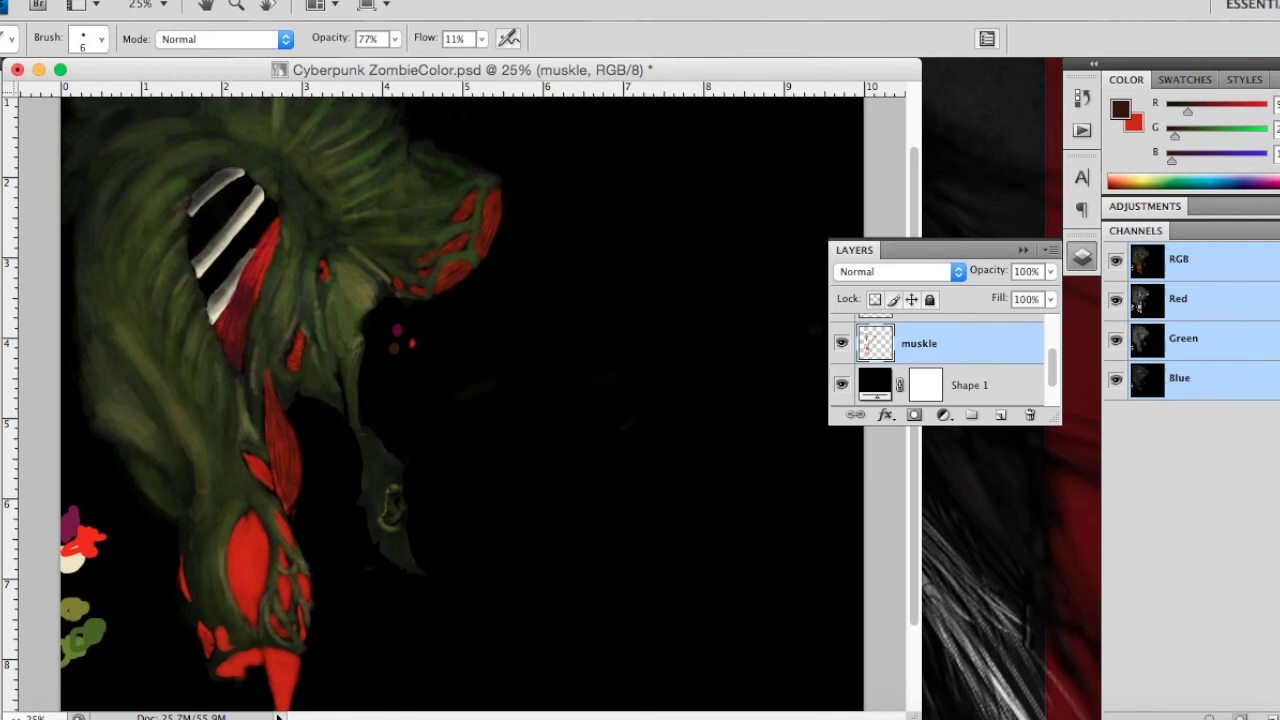
{"action": "key", "text": "x"}
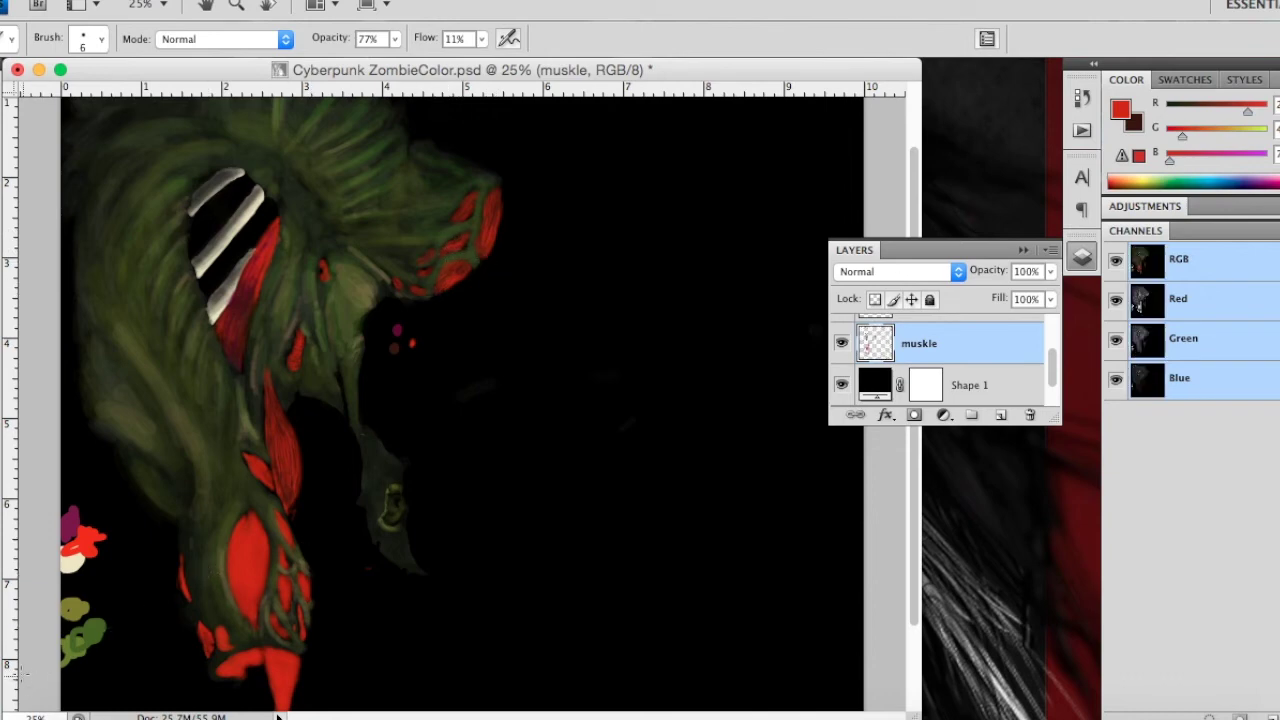
{"action": "key", "text": "x"}
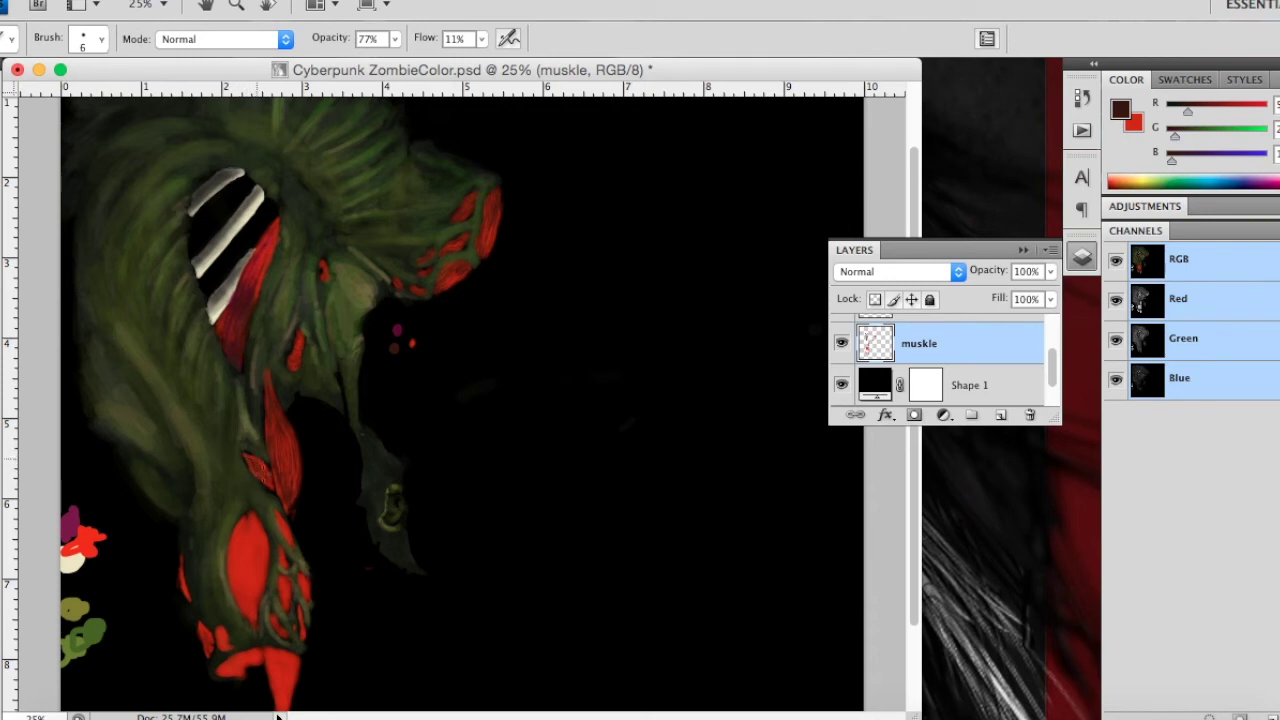
{"action": "left_click_drag", "start_coordinate": [255, 455], "coordinate": [253, 462]}
Step: Zoom in on the lower forearm with a zoom marquee
{"action": "key", "text": "z"}
{"action": "mouse_move", "coordinate": [114, 343]}
{"action": "left_mouse_down"}
{"action": "mouse_move", "coordinate": [371, 543]}
{"action": "mouse_move", "coordinate": [571, 640]}
{"action": "mouse_move", "coordinate": [595, 679]}
{"action": "left_mouse_up"}
{"action": "scroll", "coordinate": [595, 679], "scroll_direction": "up", "scroll_amount": 3}
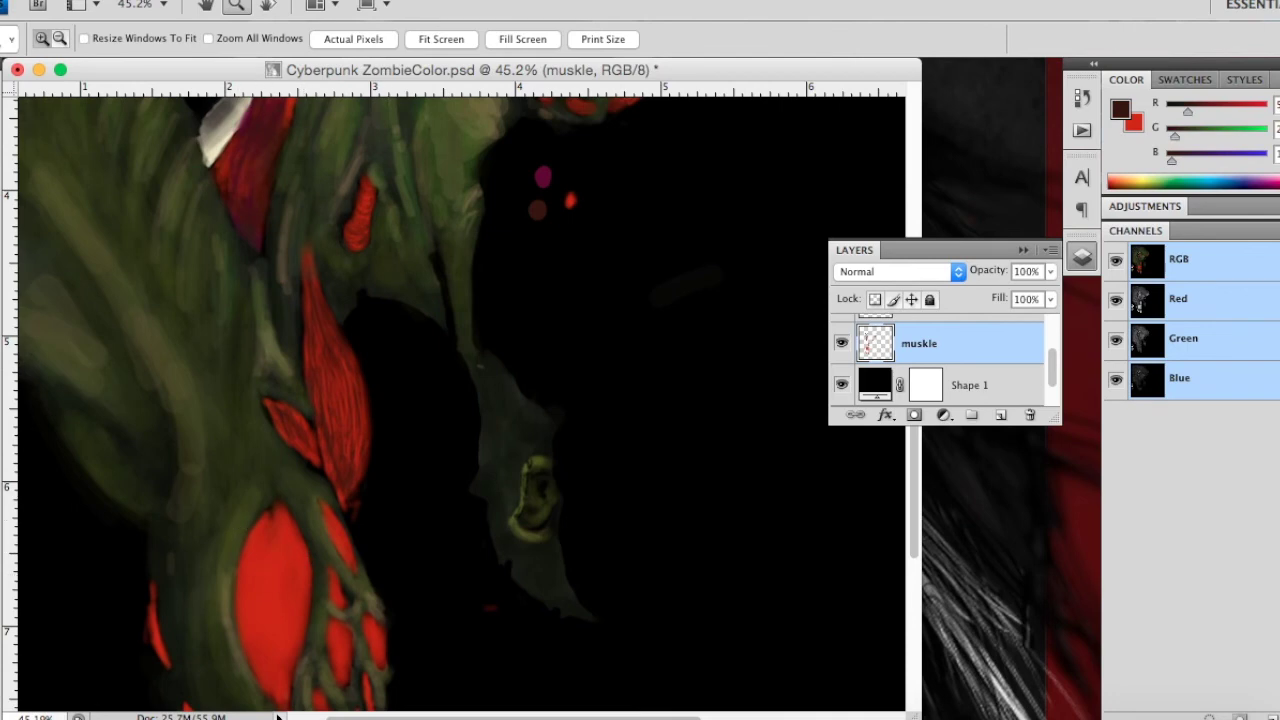
Step: Streak thin dark striations down the large red oval muscle near the wrist
{"action": "key", "text": "b"}
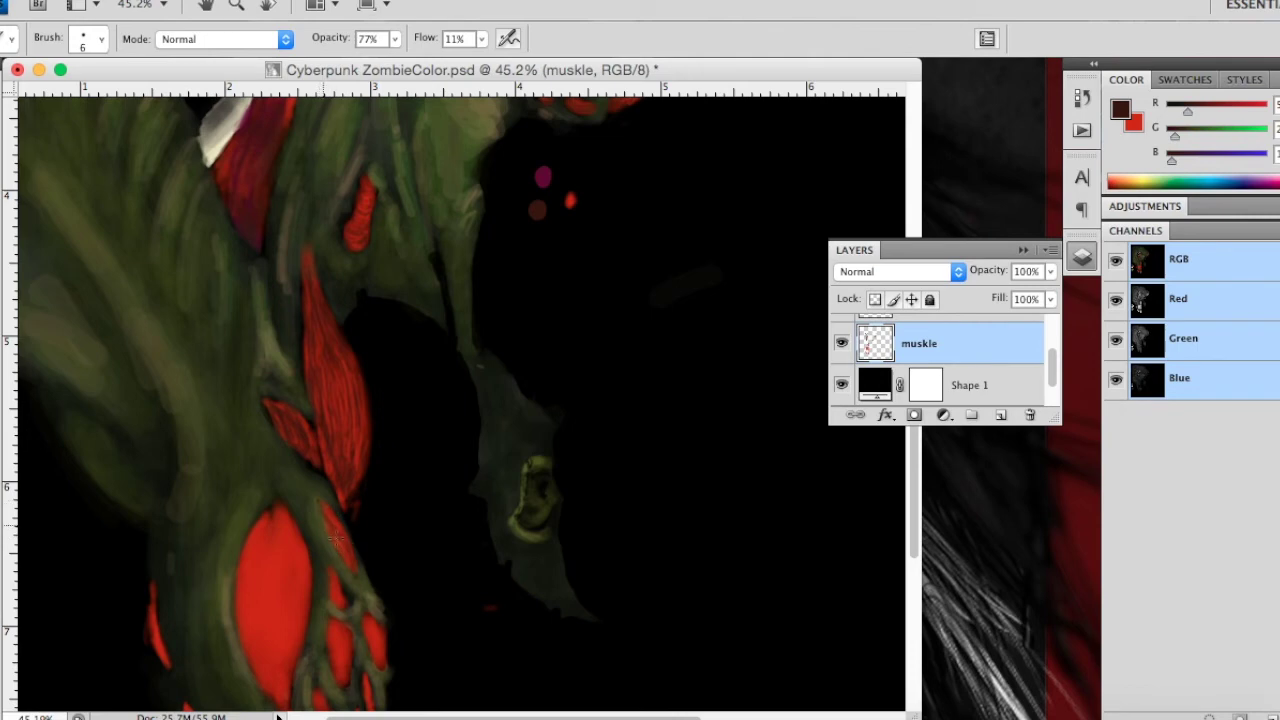
{"action": "scroll", "coordinate": [358, 452], "scroll_direction": "down", "scroll_amount": 5}
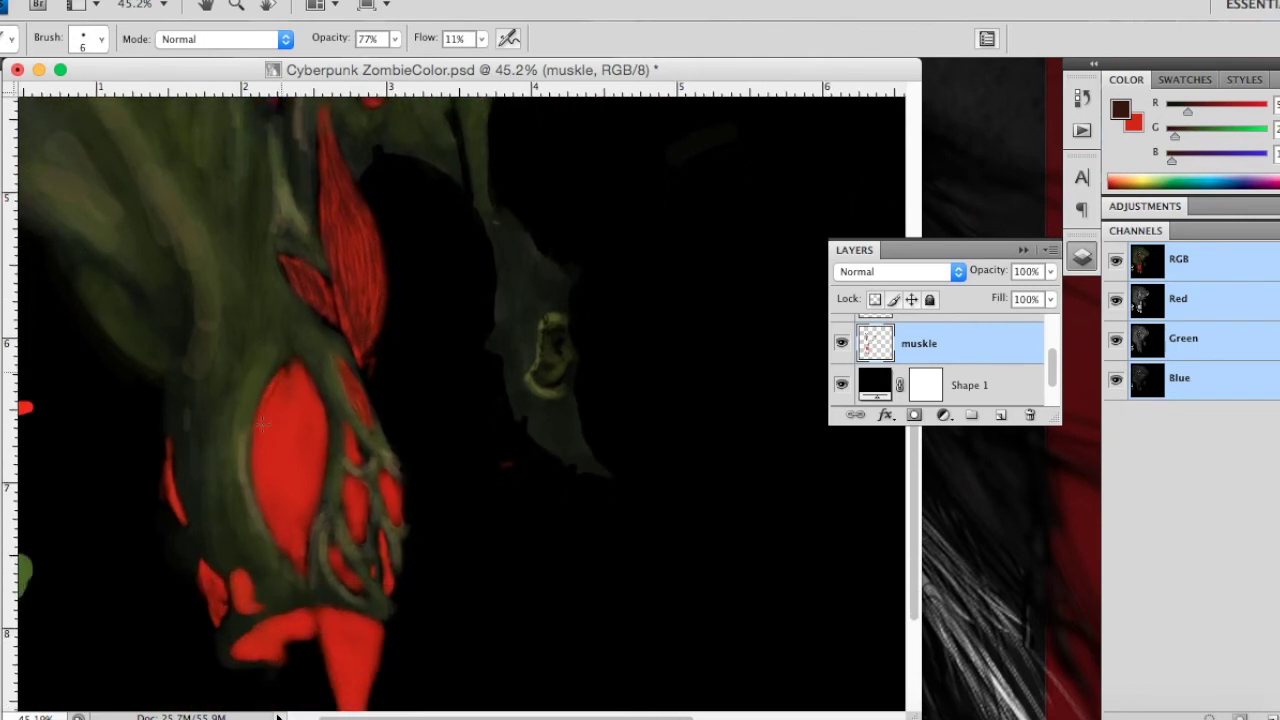
{"action": "mouse_move", "coordinate": [263, 400]}
{"action": "left_mouse_down"}
{"action": "mouse_move", "coordinate": [265, 486]}
{"action": "mouse_move", "coordinate": [272, 450]}
{"action": "left_mouse_up"}
{"action": "mouse_move", "coordinate": [303, 378]}
{"action": "left_mouse_down"}
{"action": "mouse_move", "coordinate": [303, 444]}
{"action": "mouse_move", "coordinate": [278, 480]}
{"action": "left_mouse_up"}
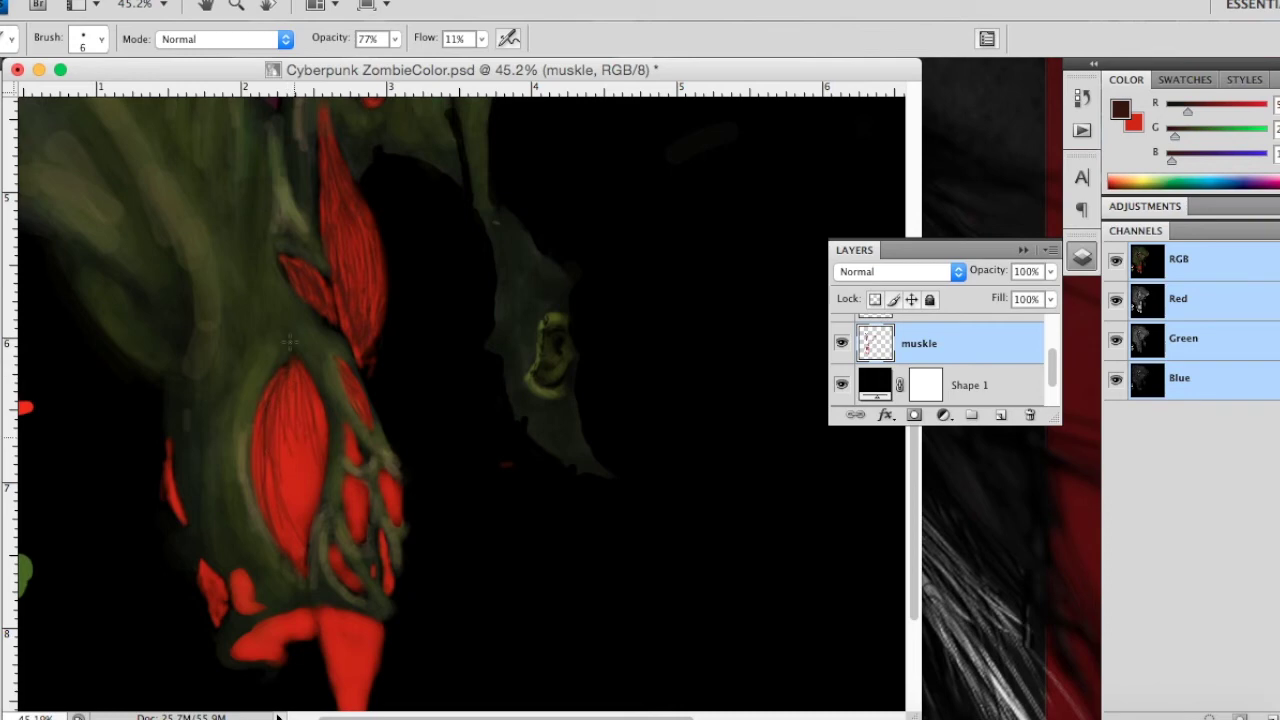
{"action": "mouse_move", "coordinate": [316, 406]}
{"action": "left_mouse_down"}
{"action": "mouse_move", "coordinate": [326, 462]}
{"action": "mouse_move", "coordinate": [312, 512]}
{"action": "left_mouse_up"}
{"action": "left_click_drag", "start_coordinate": [308, 466], "coordinate": [294, 546]}
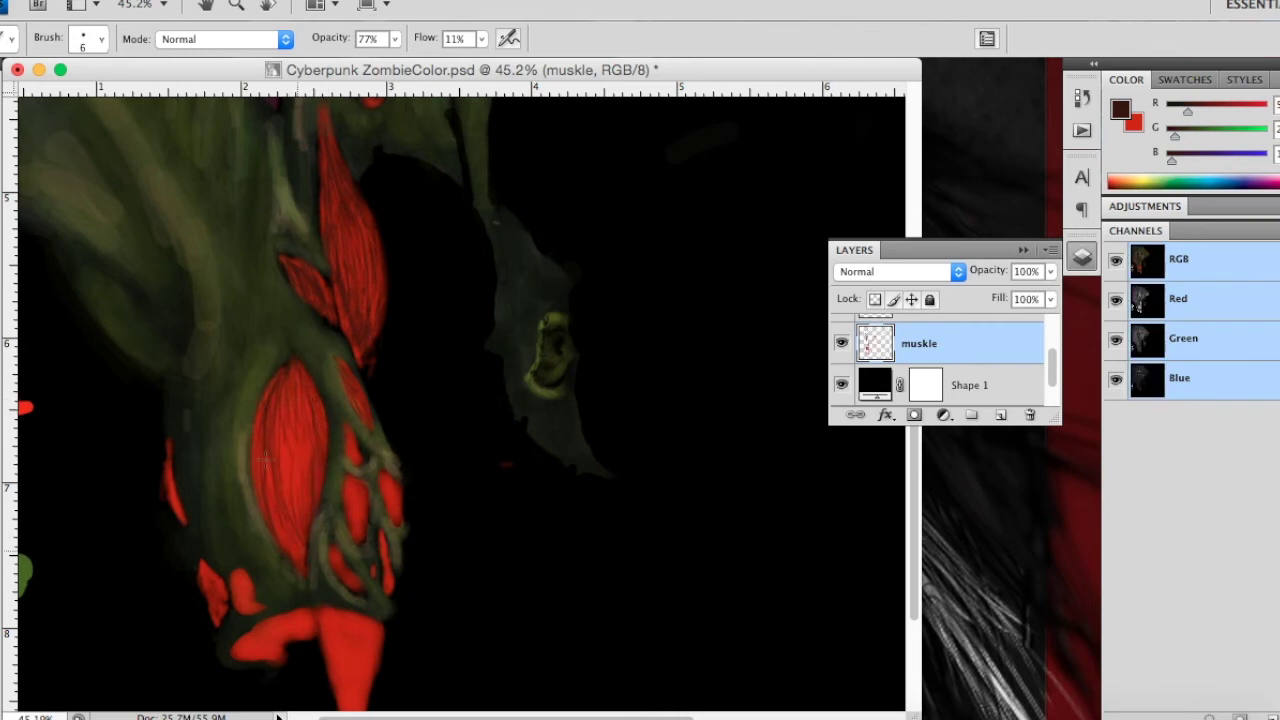
{"action": "left_click_drag", "start_coordinate": [290, 422], "coordinate": [305, 511]}
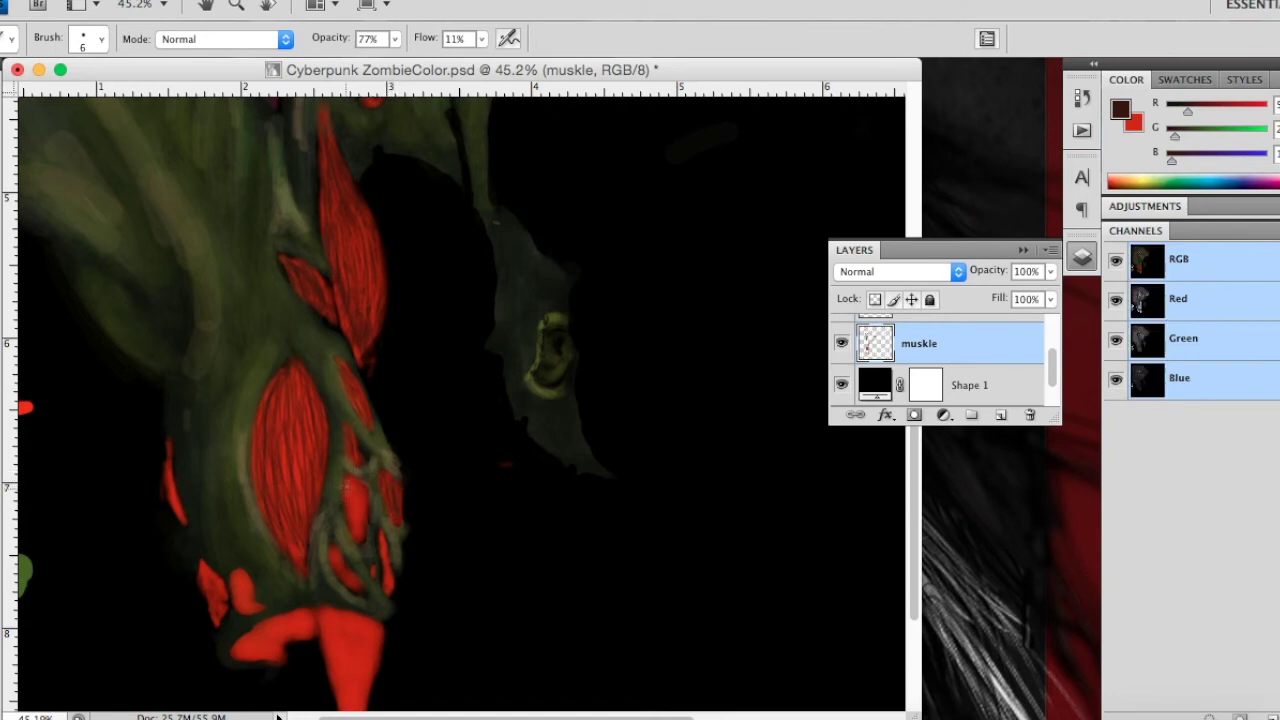
Step: Add faint dark marks on the lower forearm, the wrist and the arm's left edge
{"action": "left_click_drag", "start_coordinate": [356, 505], "coordinate": [366, 525]}
{"action": "left_click_drag", "start_coordinate": [383, 538], "coordinate": [368, 572]}
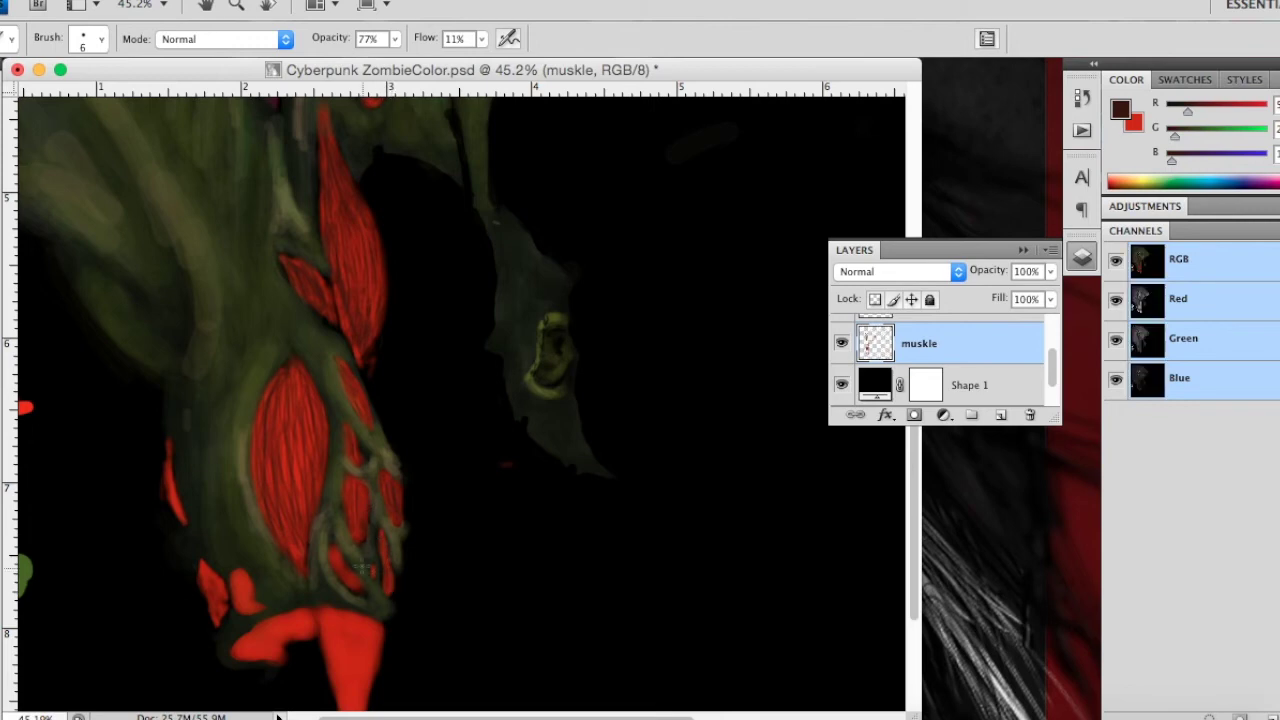
{"action": "left_click_drag", "start_coordinate": [336, 567], "coordinate": [330, 580]}
{"action": "left_click_drag", "start_coordinate": [175, 496], "coordinate": [168, 465]}
Step: Reshape the small lower-left red blobs by painting dark green around them
{"action": "mouse_move", "coordinate": [188, 545]}
{"action": "left_mouse_down"}
{"action": "mouse_move", "coordinate": [225, 593]}
{"action": "mouse_move", "coordinate": [195, 573]}
{"action": "left_mouse_up"}
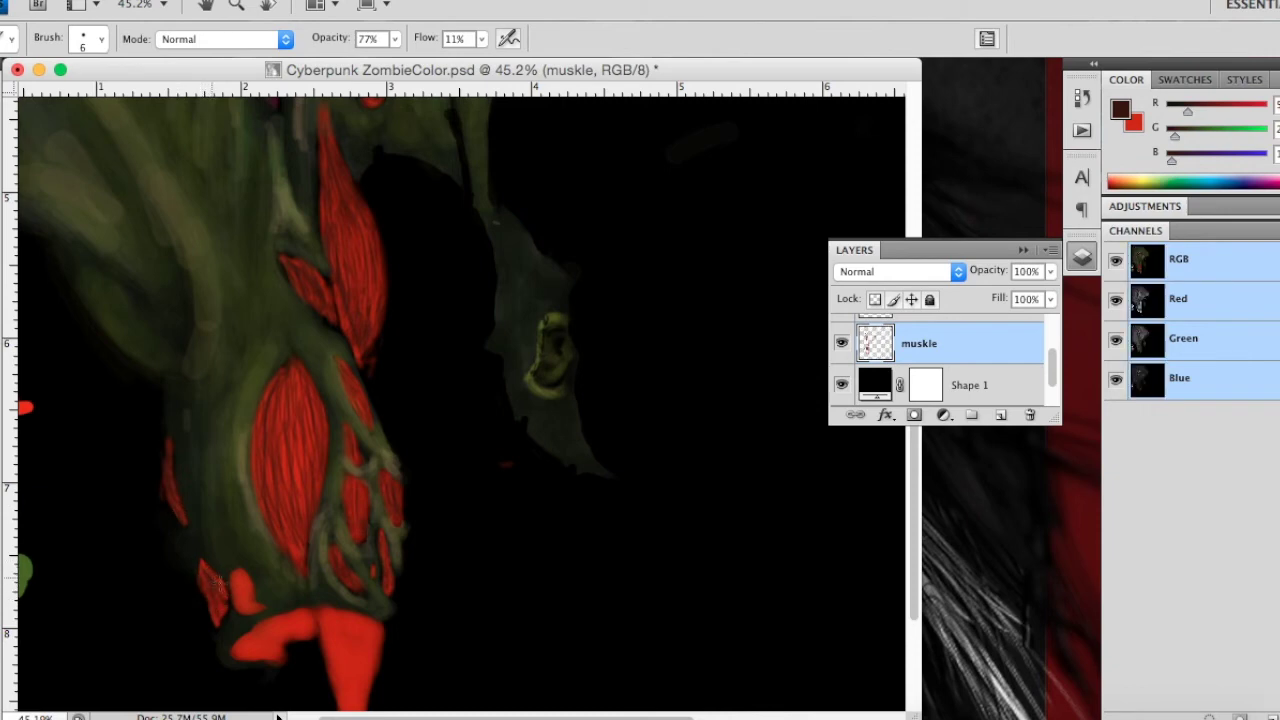
{"action": "left_click_drag", "start_coordinate": [200, 560], "coordinate": [222, 600]}
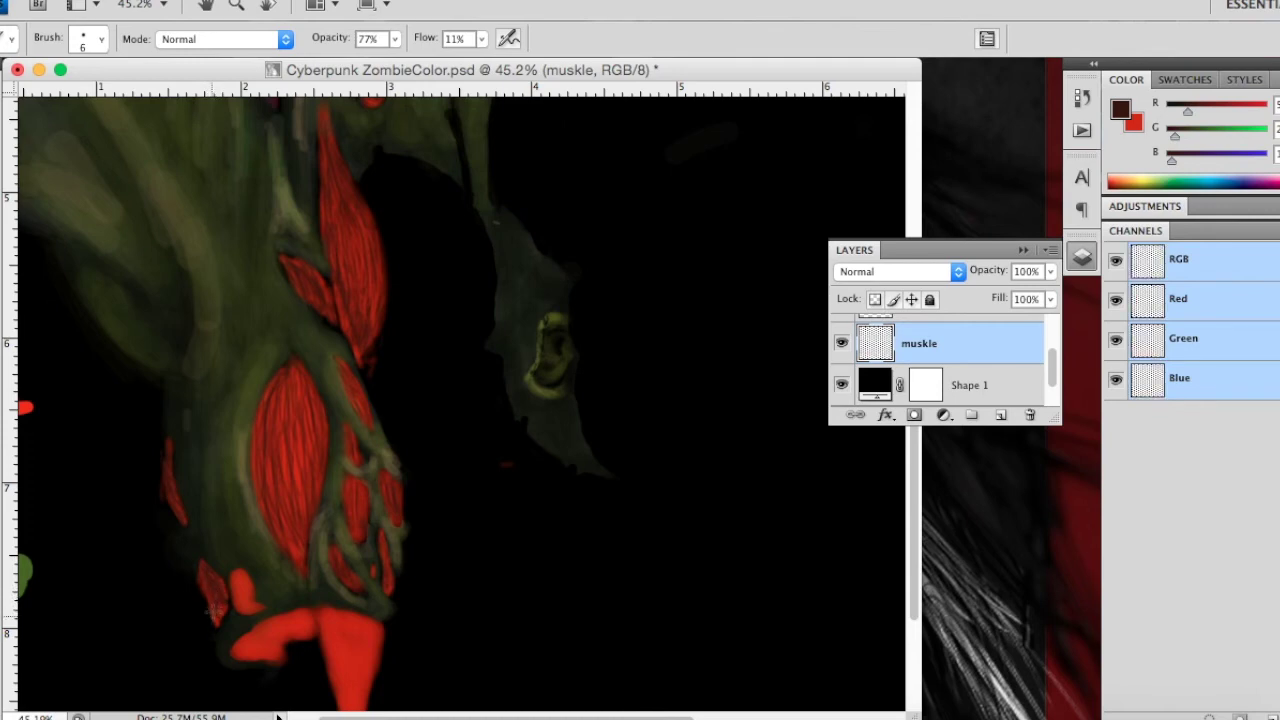
{"action": "mouse_move", "coordinate": [222, 597]}
{"action": "left_mouse_down"}
{"action": "mouse_move", "coordinate": [216, 610]}
{"action": "mouse_move", "coordinate": [240, 585]}
{"action": "left_mouse_up"}
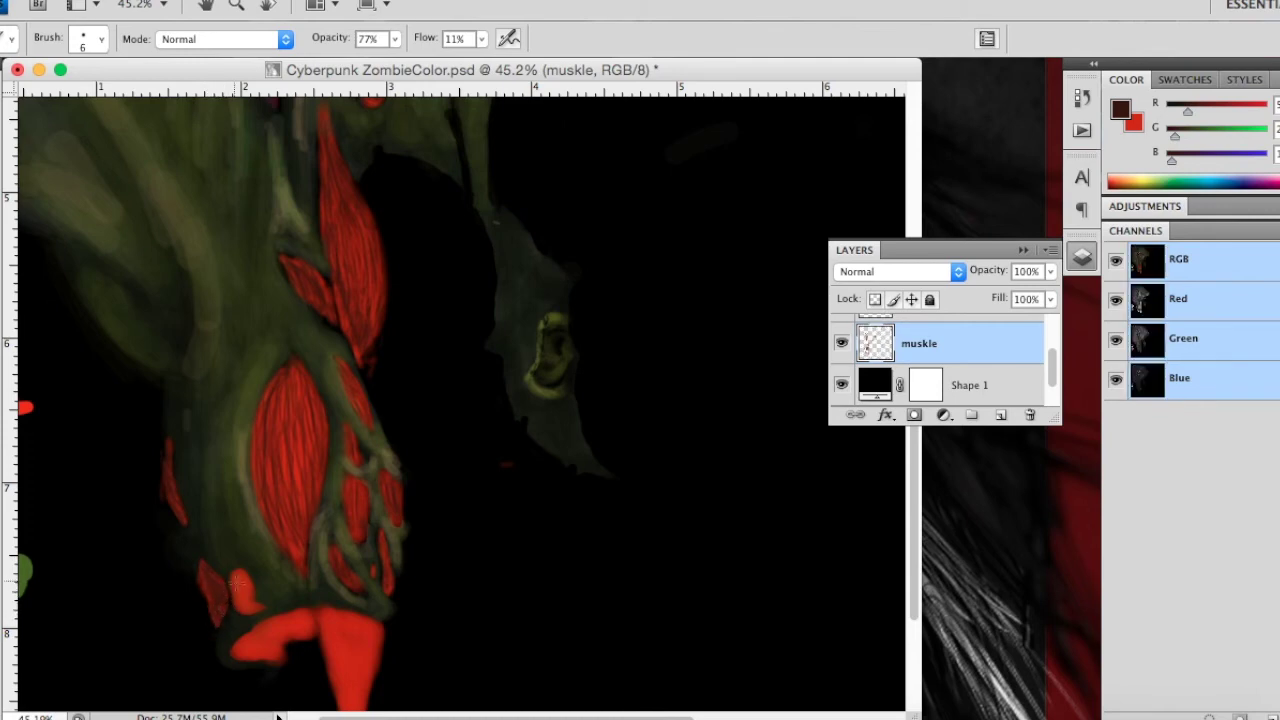
{"action": "left_click_drag", "start_coordinate": [238, 583], "coordinate": [236, 598]}
{"action": "left_click_drag", "start_coordinate": [254, 610], "coordinate": [262, 648]}
{"action": "scroll", "coordinate": [300, 663], "scroll_direction": "down", "scroll_amount": 5}
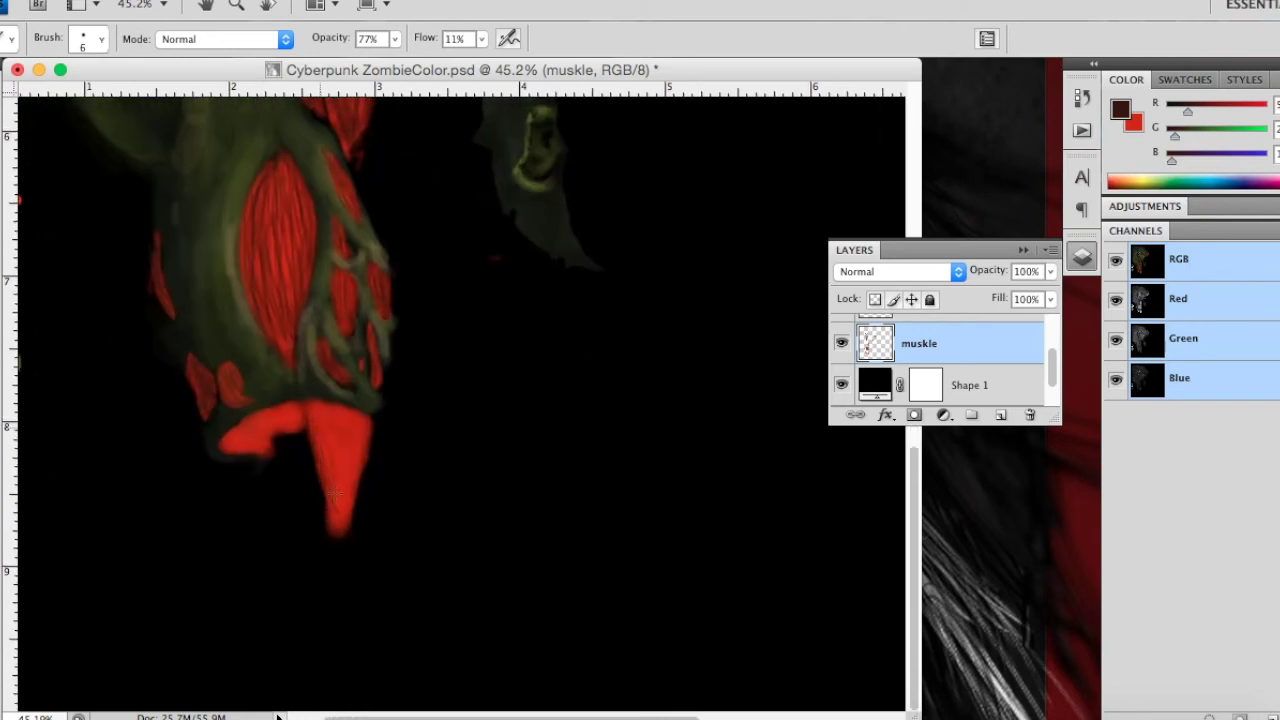
Step: Streak dark striations into the red triangular muscle tip and touch it up with red
{"action": "left_click_drag", "start_coordinate": [330, 388], "coordinate": [342, 515]}
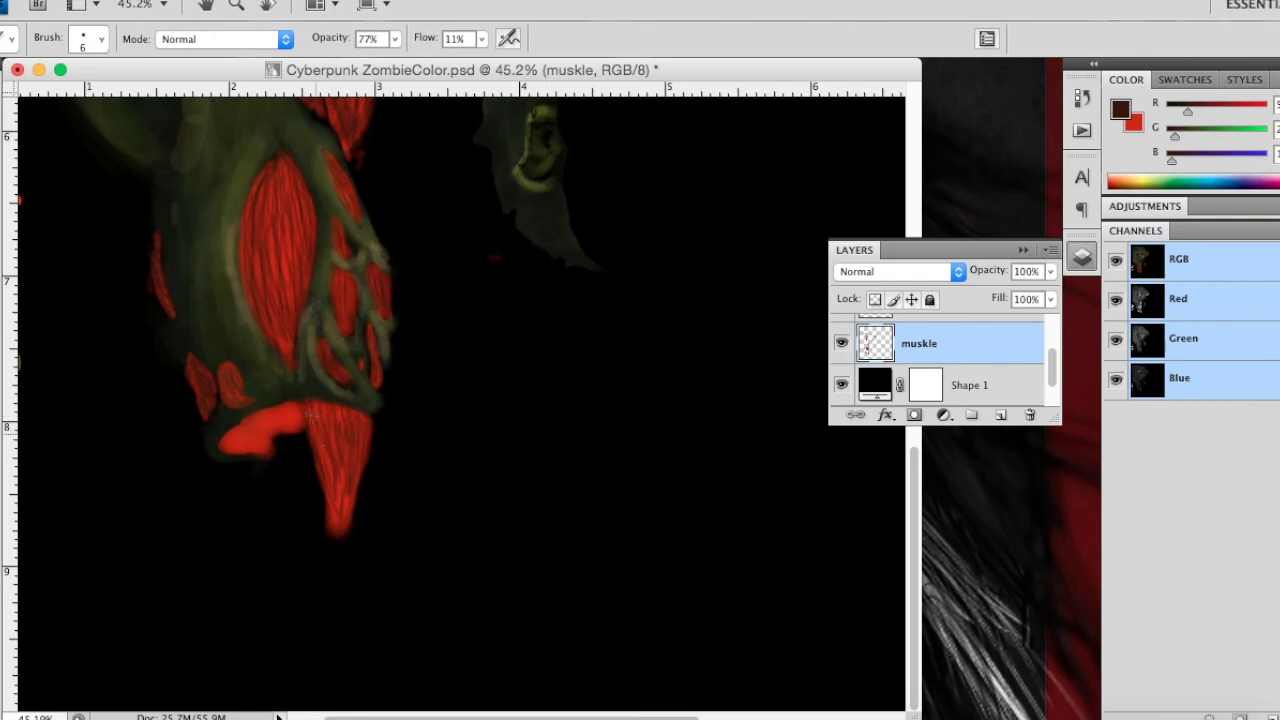
{"action": "mouse_move", "coordinate": [325, 488]}
{"action": "left_mouse_down"}
{"action": "mouse_move", "coordinate": [330, 515]}
{"action": "mouse_move", "coordinate": [337, 437]}
{"action": "left_mouse_up"}
{"action": "mouse_move", "coordinate": [340, 497]}
{"action": "left_mouse_down"}
{"action": "mouse_move", "coordinate": [349, 539]}
{"action": "mouse_move", "coordinate": [353, 457]}
{"action": "mouse_move", "coordinate": [342, 474]}
{"action": "mouse_move", "coordinate": [362, 468]}
{"action": "mouse_move", "coordinate": [340, 510]}
{"action": "left_mouse_up"}
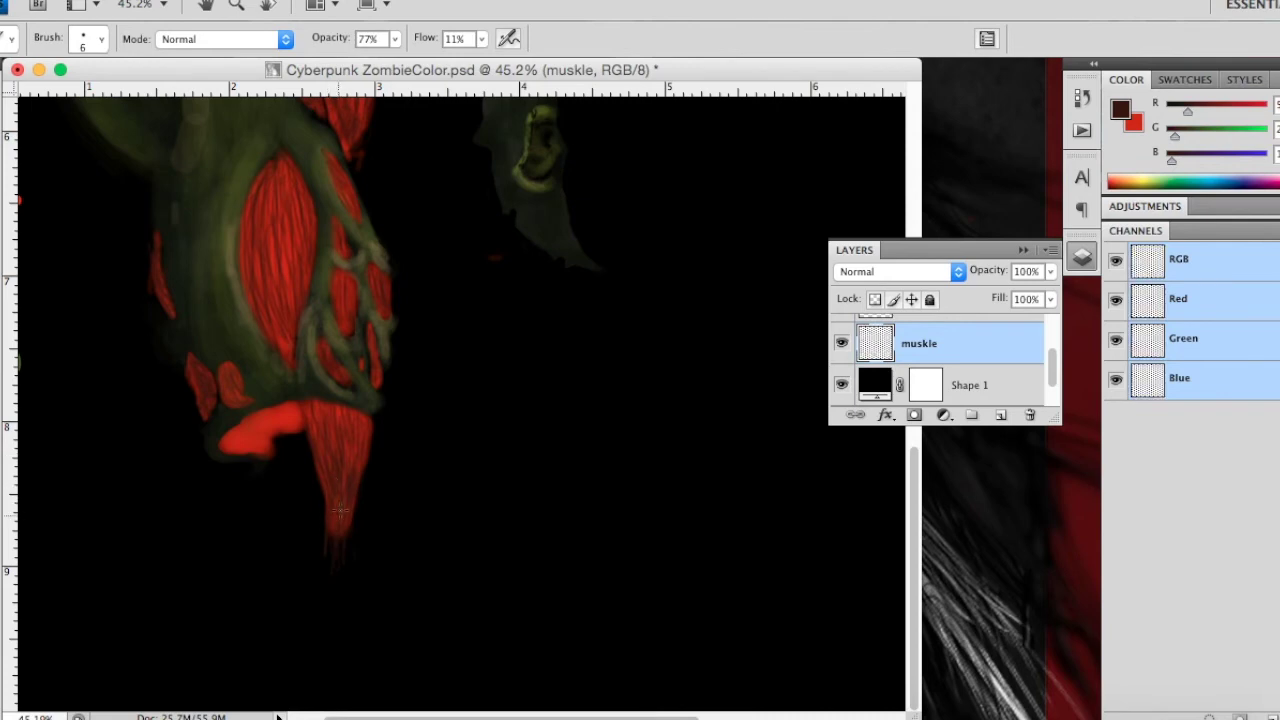
{"action": "key", "text": "x"}
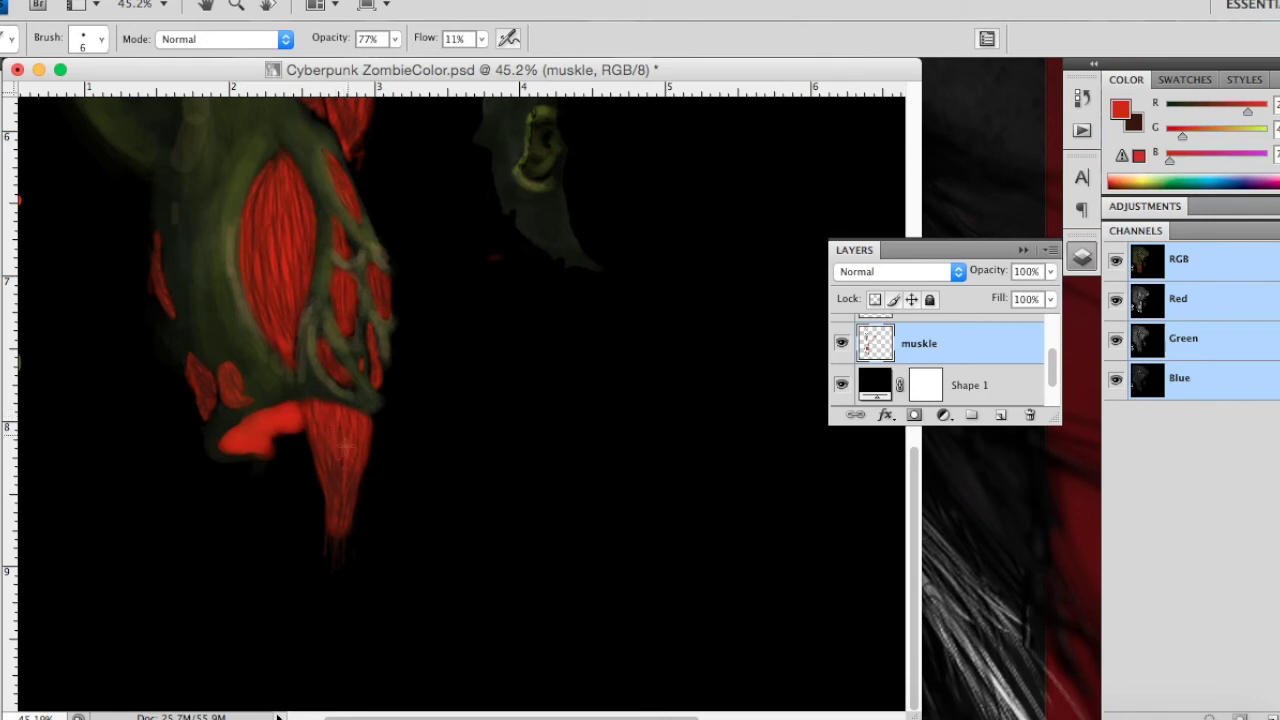
{"action": "left_click_drag", "start_coordinate": [343, 449], "coordinate": [333, 432]}
{"action": "left_click_drag", "start_coordinate": [335, 500], "coordinate": [331, 372]}
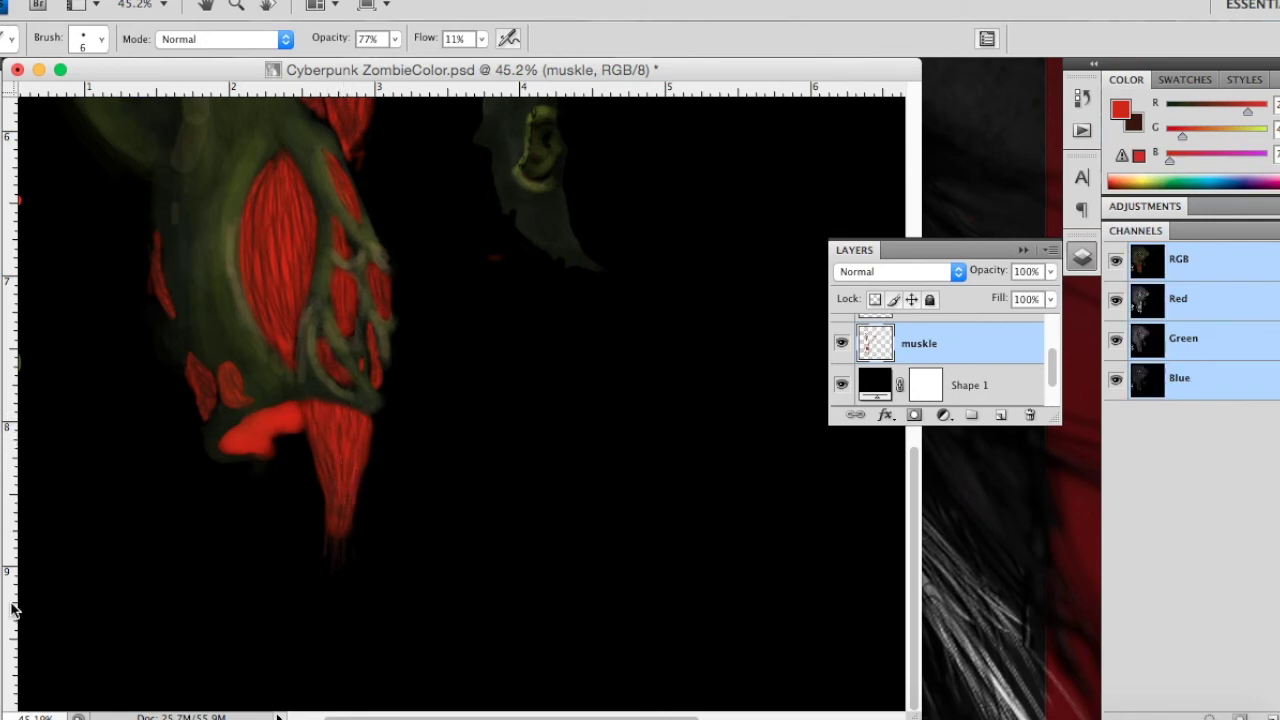
Step: Add faint dark-brown striations to the red muscle, then lay faint bright red strokes
{"action": "key", "text": "x"}
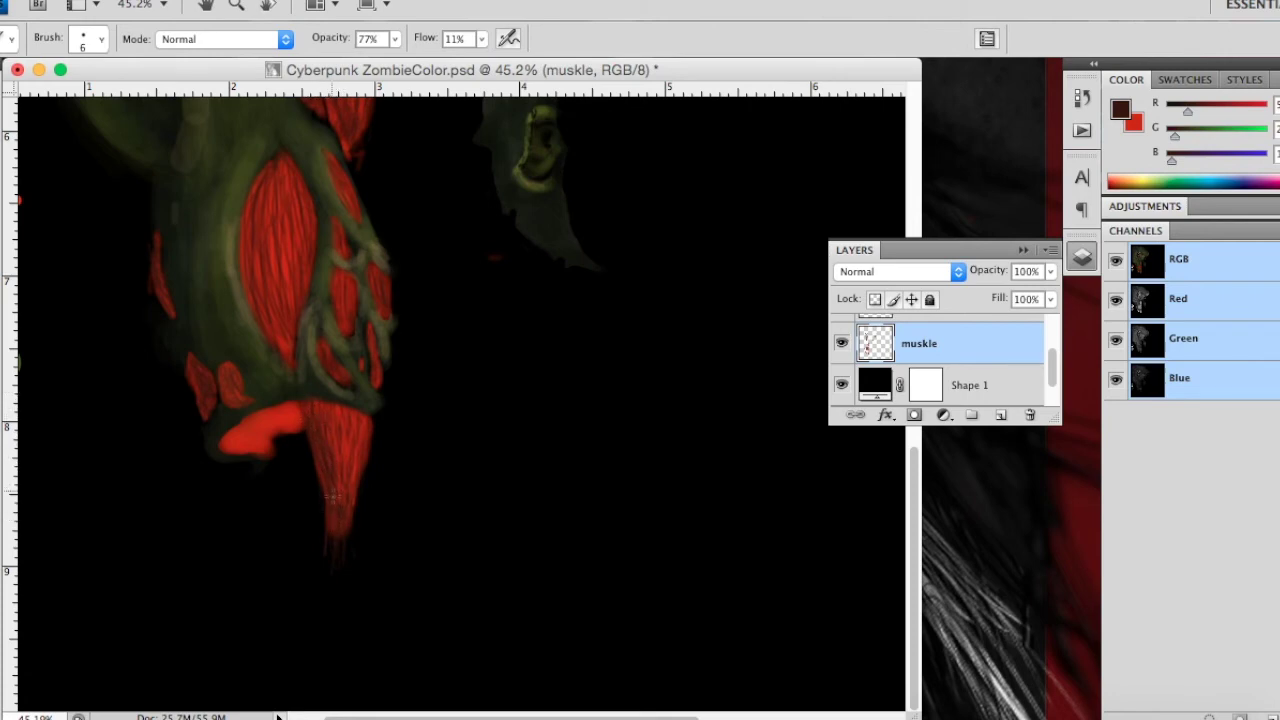
{"action": "left_click_drag", "start_coordinate": [348, 488], "coordinate": [361, 477]}
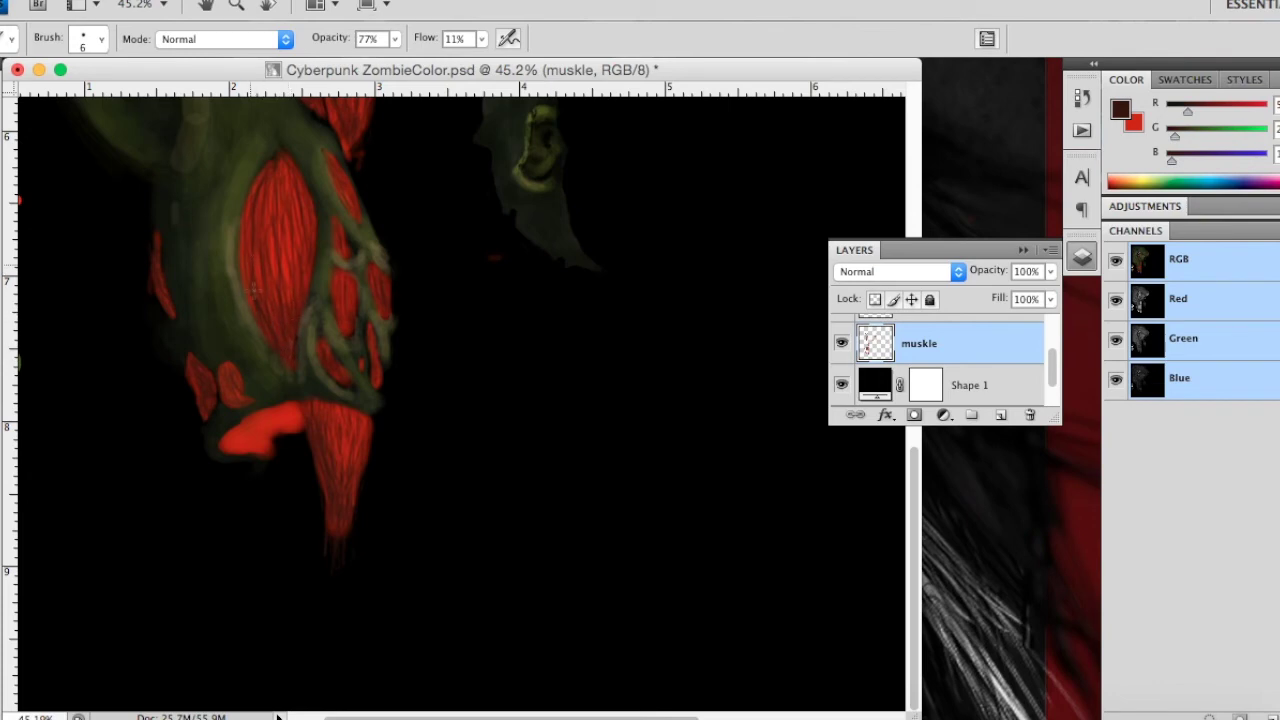
{"action": "mouse_move", "coordinate": [270, 325]}
{"action": "left_mouse_down"}
{"action": "mouse_move", "coordinate": [245, 256]}
{"action": "mouse_move", "coordinate": [248, 292]}
{"action": "mouse_move", "coordinate": [275, 178]}
{"action": "left_mouse_up"}
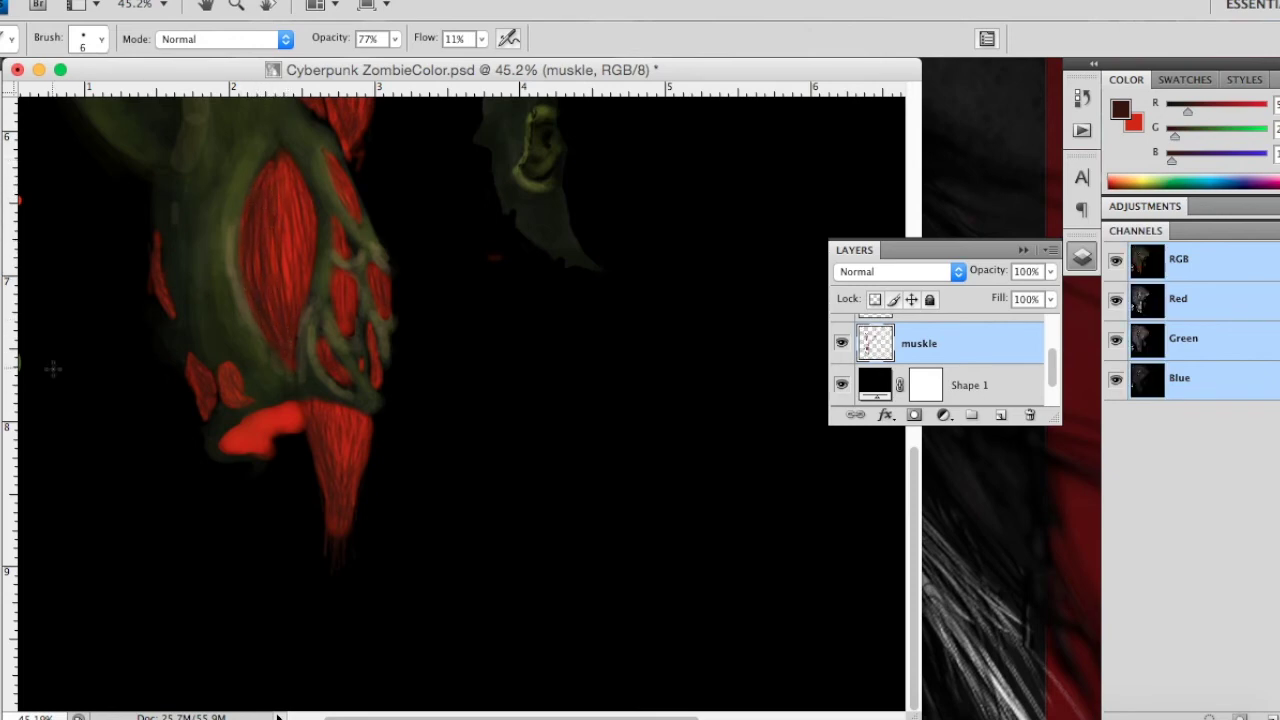
{"action": "key", "text": "z"}
{"action": "key", "text": "x"}
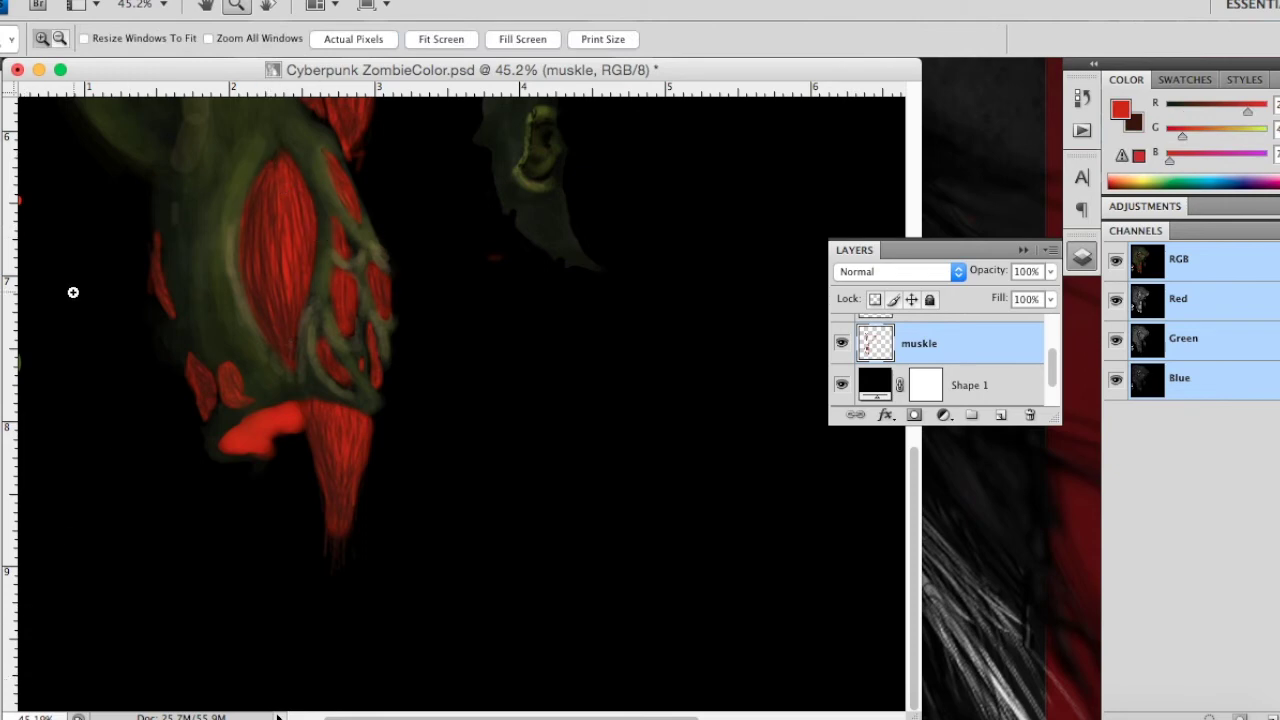
{"action": "key", "text": "b"}
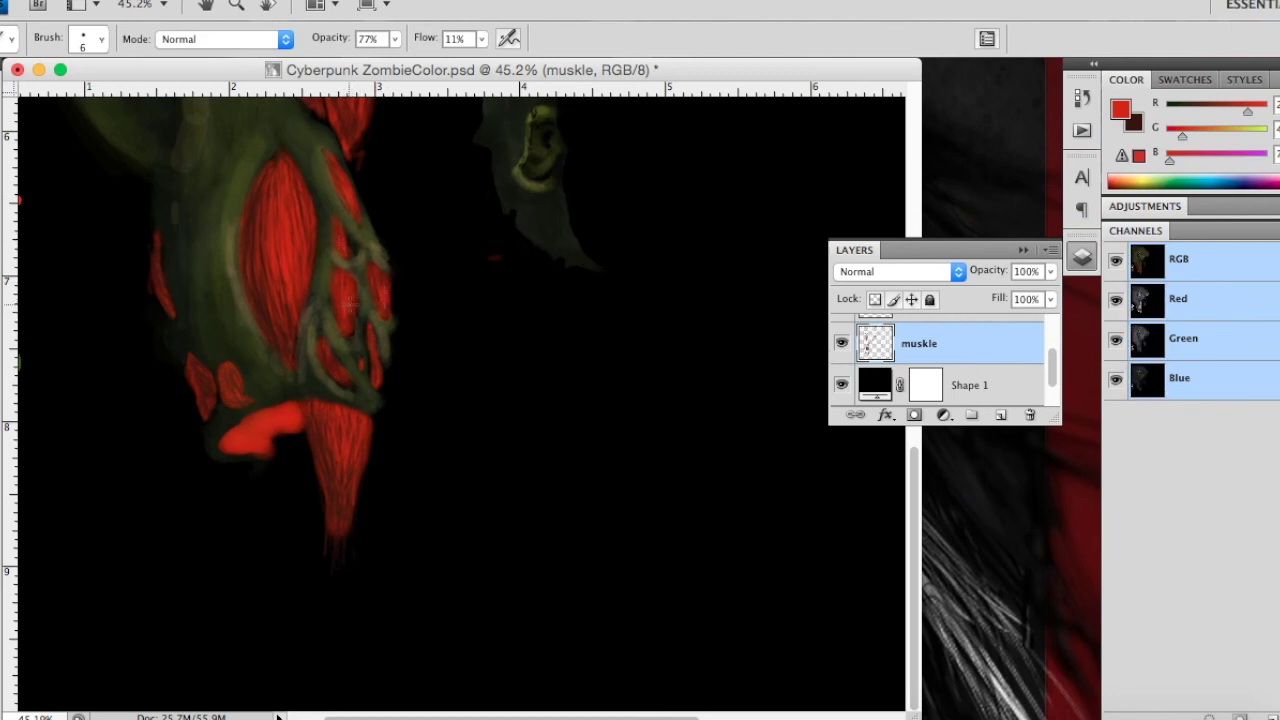
{"action": "left_click_drag", "start_coordinate": [372, 367], "coordinate": [378, 376]}
Step: Pan up and paint faint strokes on the upper-arm red muscle
{"action": "scroll", "coordinate": [464, 277], "scroll_direction": "up", "scroll_amount": 1}
{"action": "scroll", "coordinate": [464, 277], "scroll_direction": "up", "scroll_amount": 9}
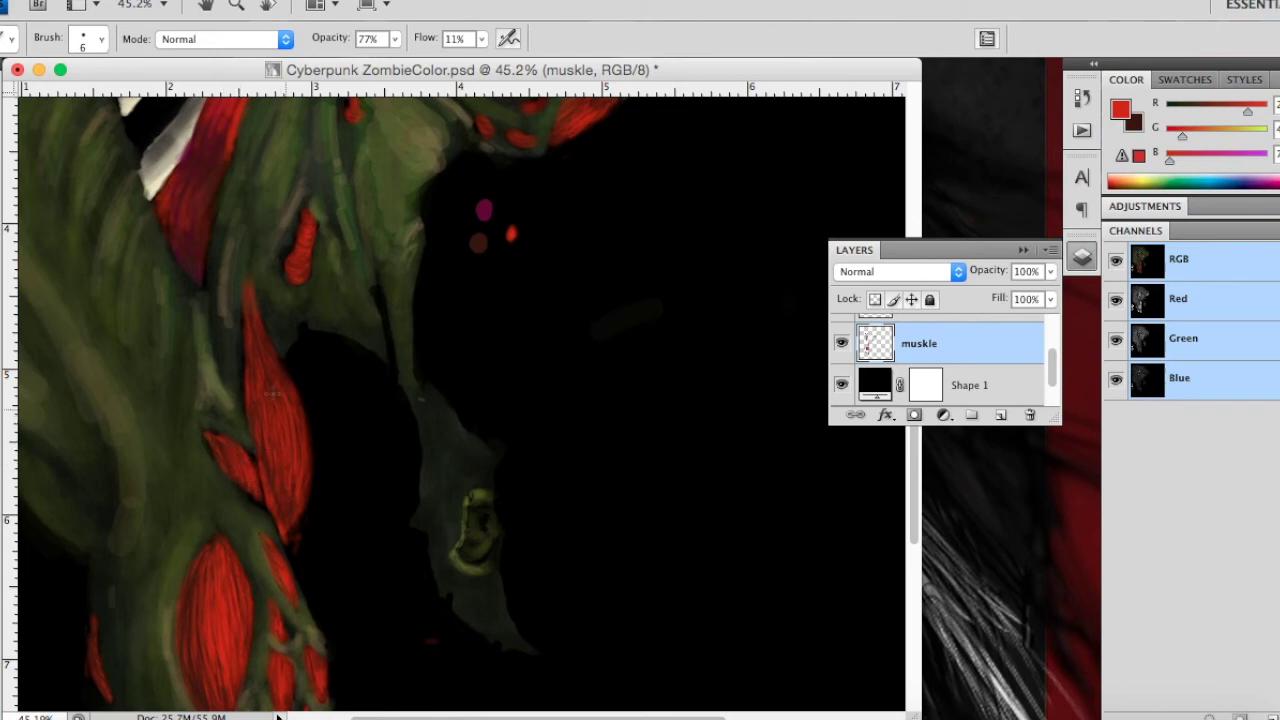
{"action": "left_click_drag", "start_coordinate": [294, 455], "coordinate": [300, 505]}
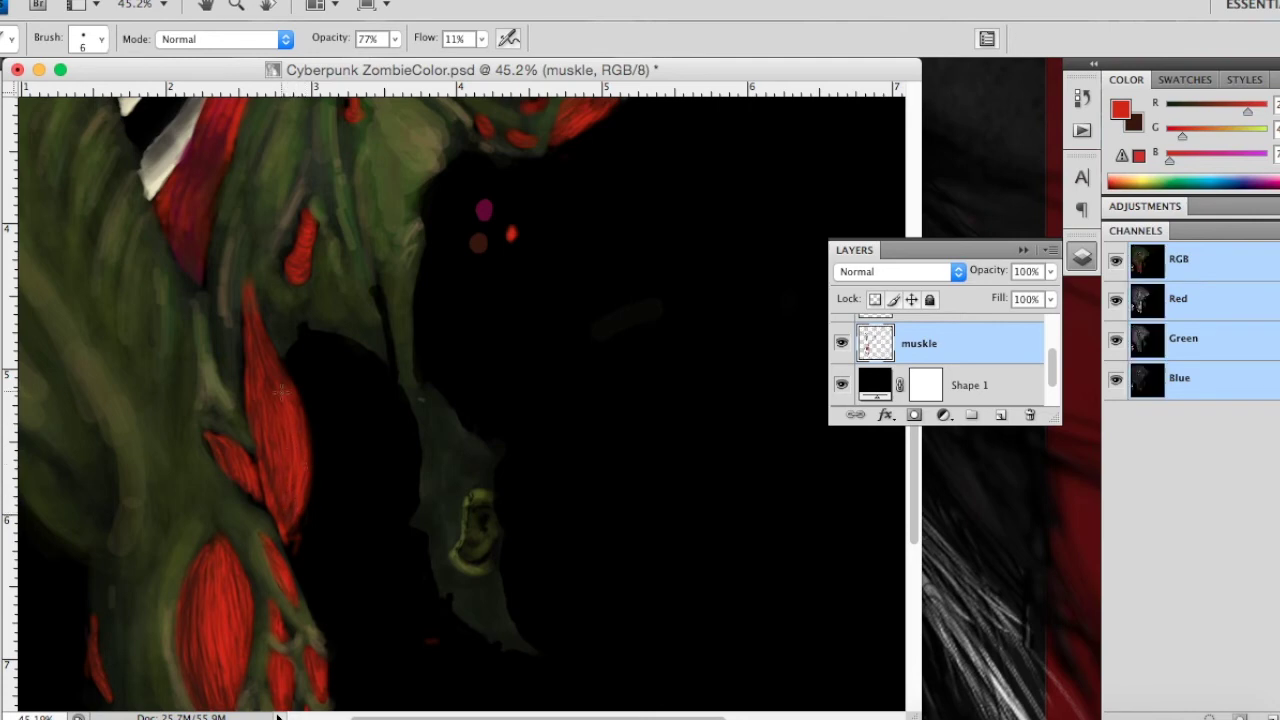
{"action": "left_click_drag", "start_coordinate": [270, 360], "coordinate": [300, 404]}
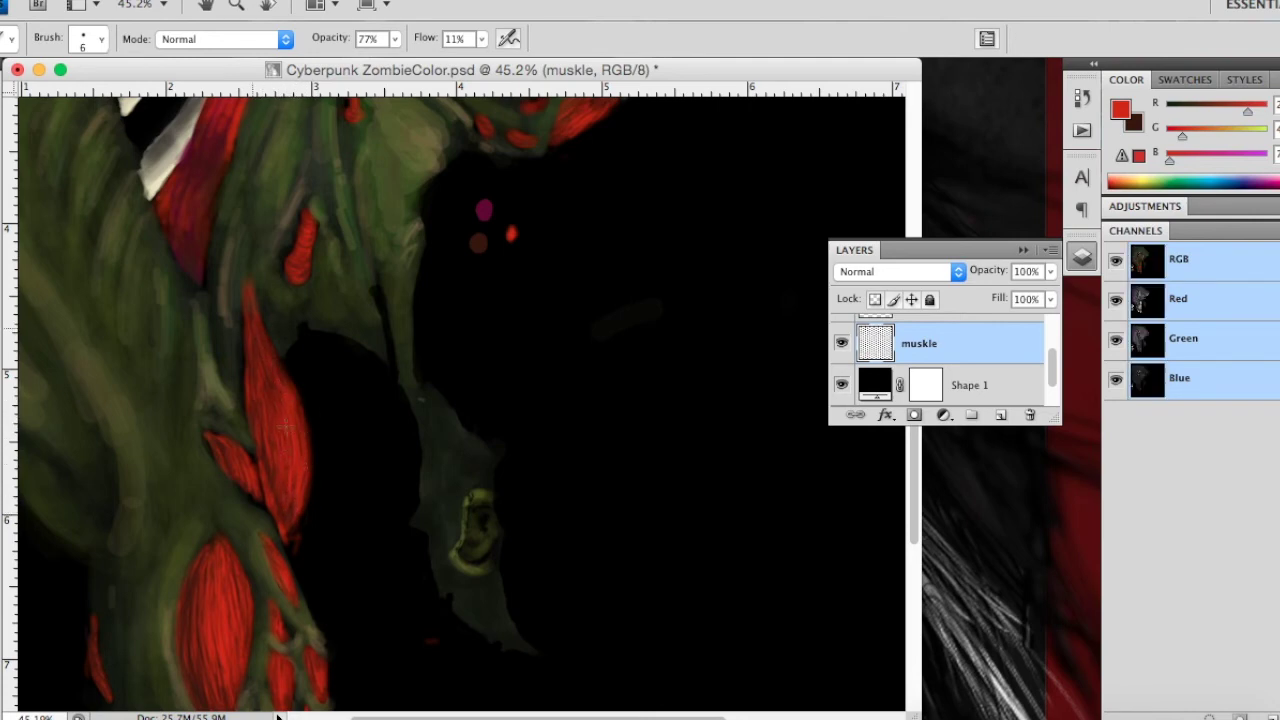
Step: Shade the muscle's edge and length with thin dark-brown striation strokes
{"action": "key", "text": "x"}
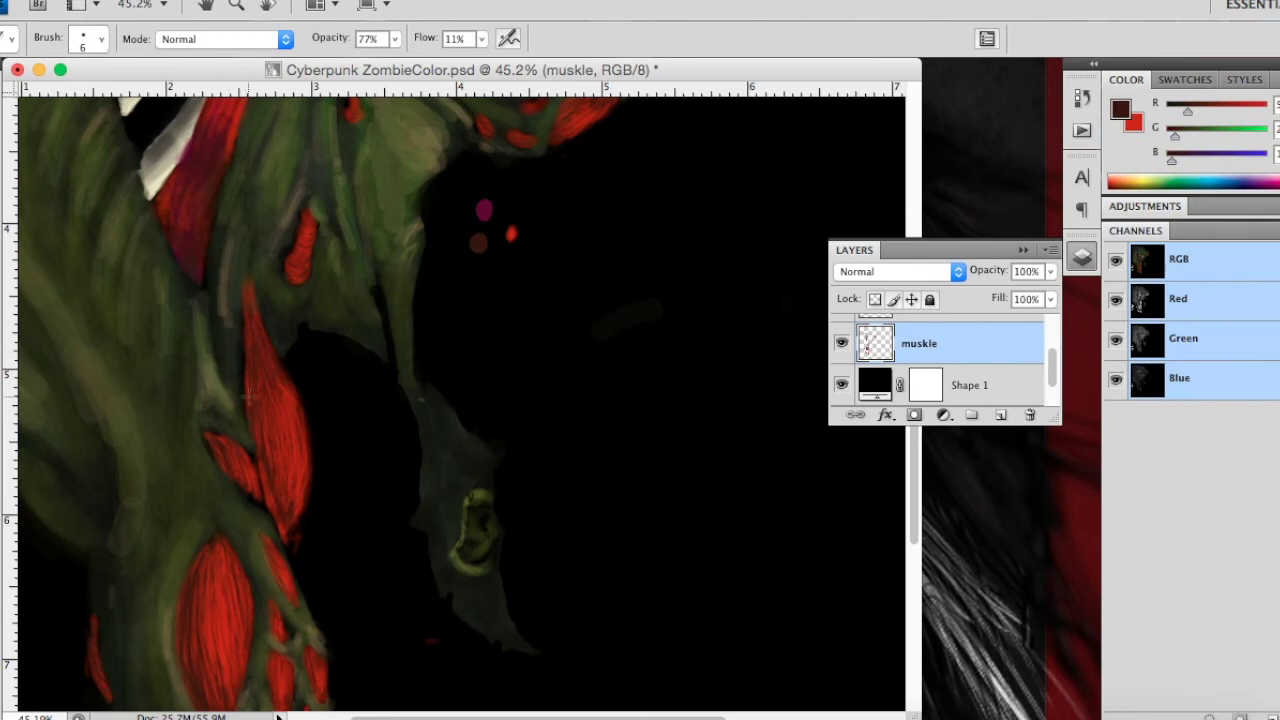
{"action": "left_click_drag", "start_coordinate": [264, 446], "coordinate": [276, 506]}
{"action": "mouse_move", "coordinate": [252, 402]}
{"action": "left_mouse_down"}
{"action": "mouse_move", "coordinate": [243, 373]}
{"action": "mouse_move", "coordinate": [270, 468]}
{"action": "left_mouse_up"}
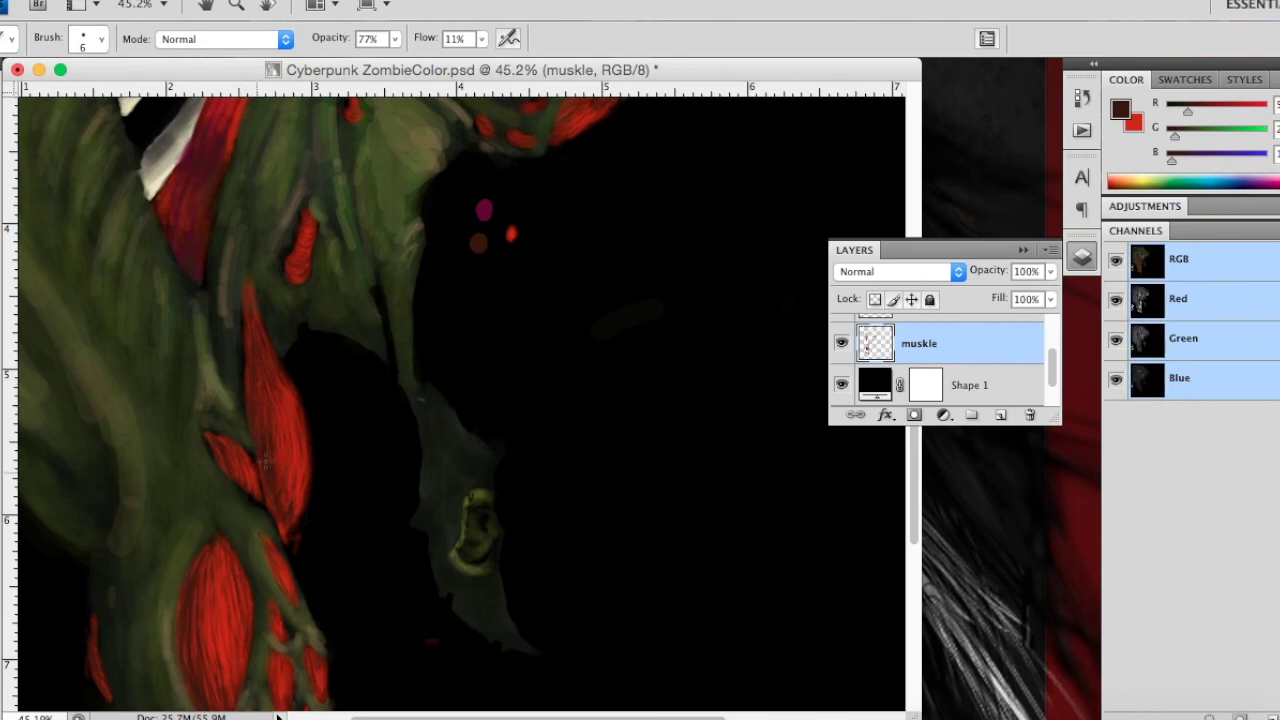
{"action": "left_click_drag", "start_coordinate": [280, 477], "coordinate": [282, 530]}
{"action": "left_click_drag", "start_coordinate": [283, 540], "coordinate": [287, 496]}
{"action": "left_click_drag", "start_coordinate": [299, 451], "coordinate": [286, 474]}
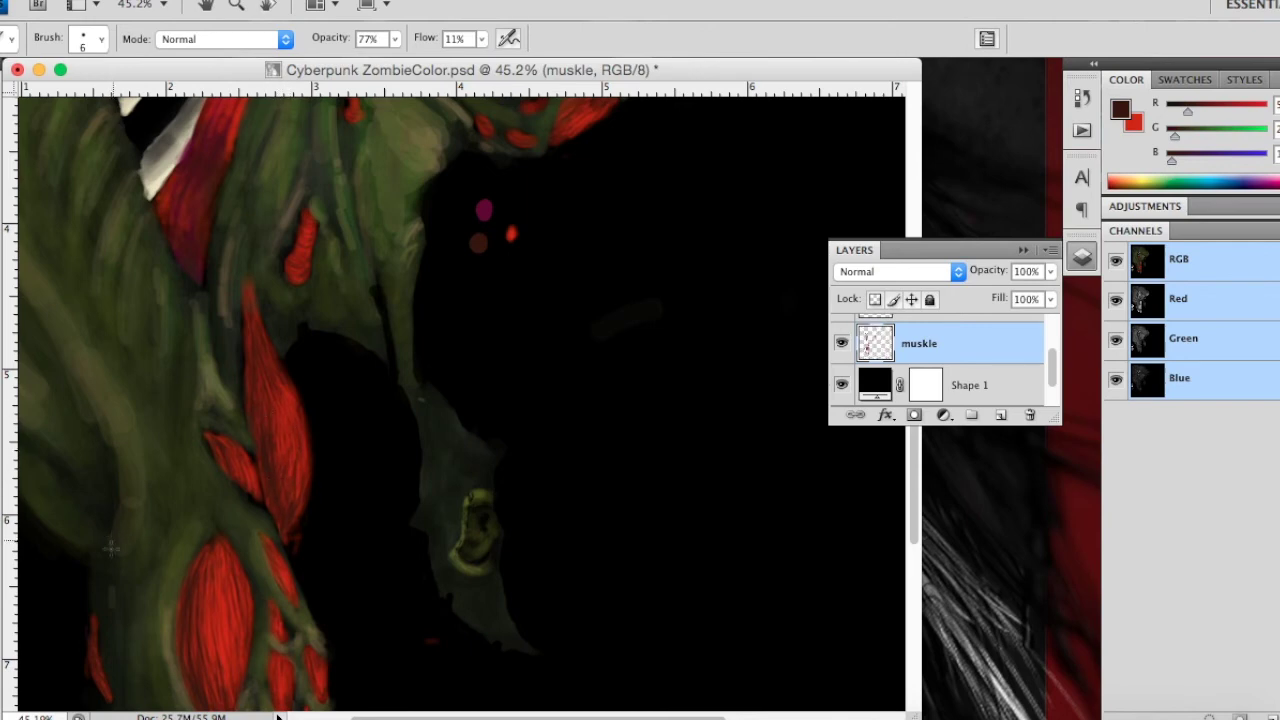
Step: Add a faint bright red stroke to the muscle and bring up the brush settings
{"action": "key", "text": "x"}
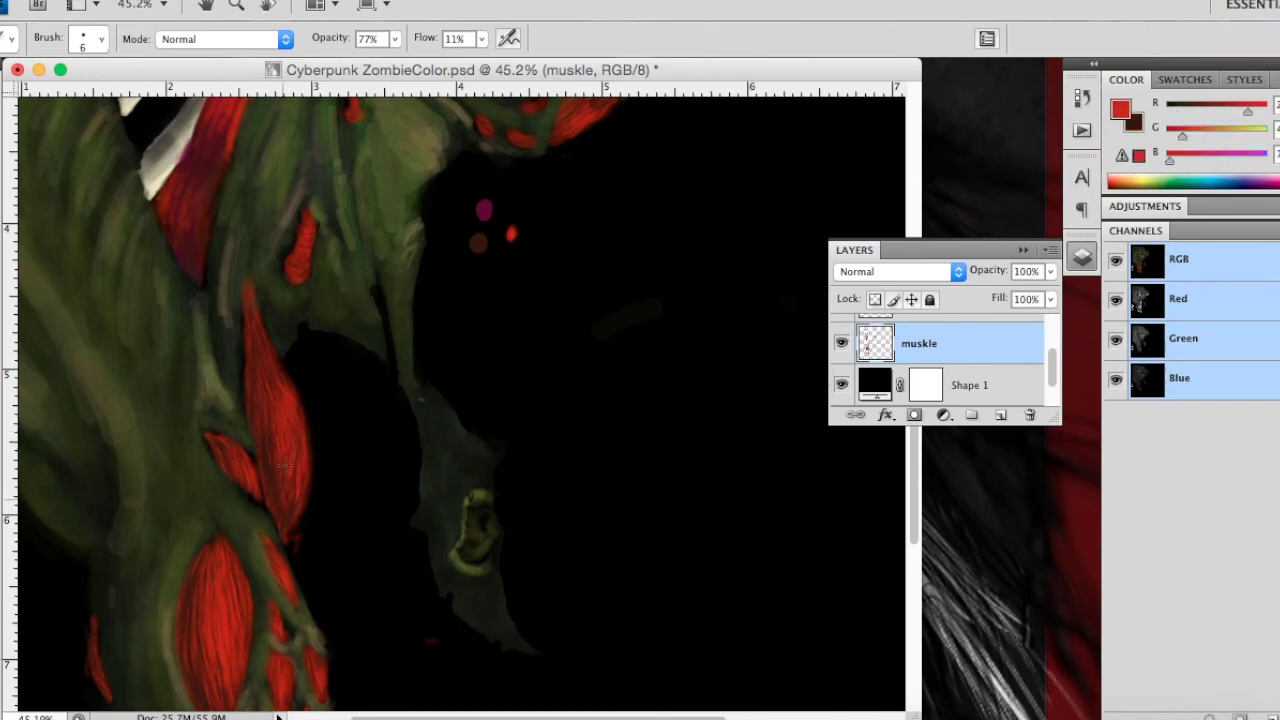
{"action": "left_click_drag", "start_coordinate": [283, 511], "coordinate": [268, 520]}
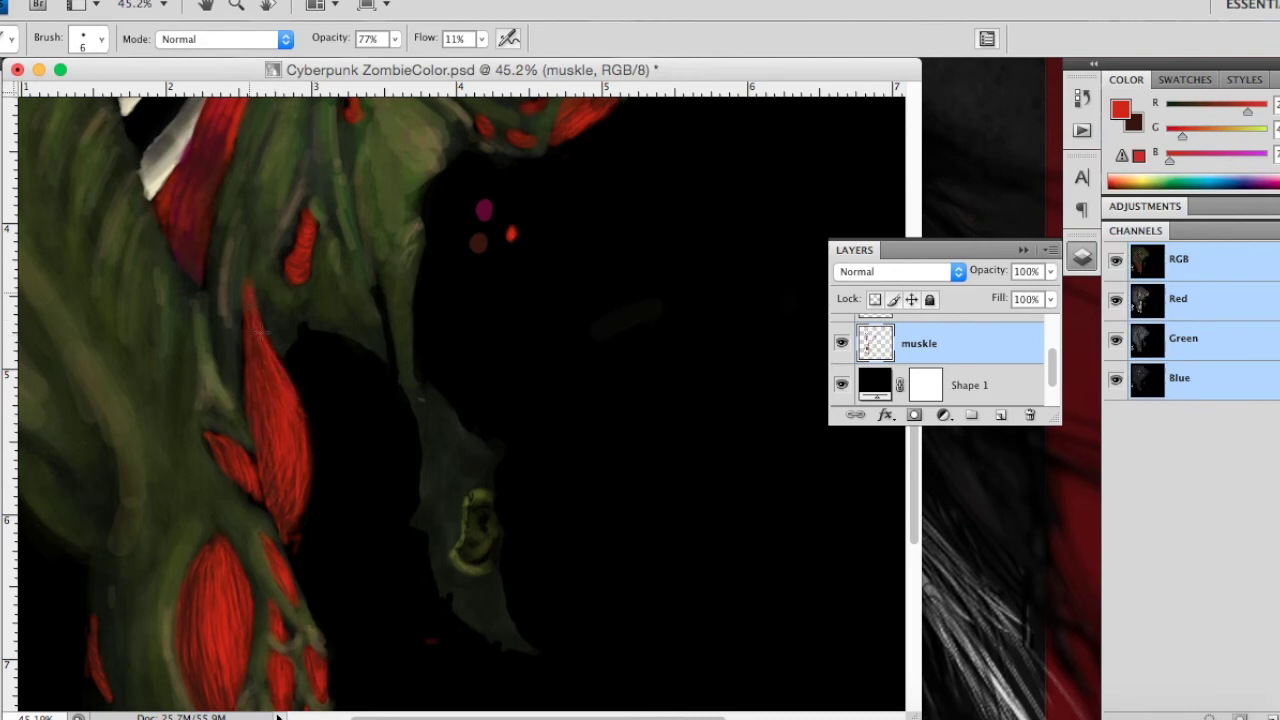
{"action": "right_click", "coordinate": [321, 455]}
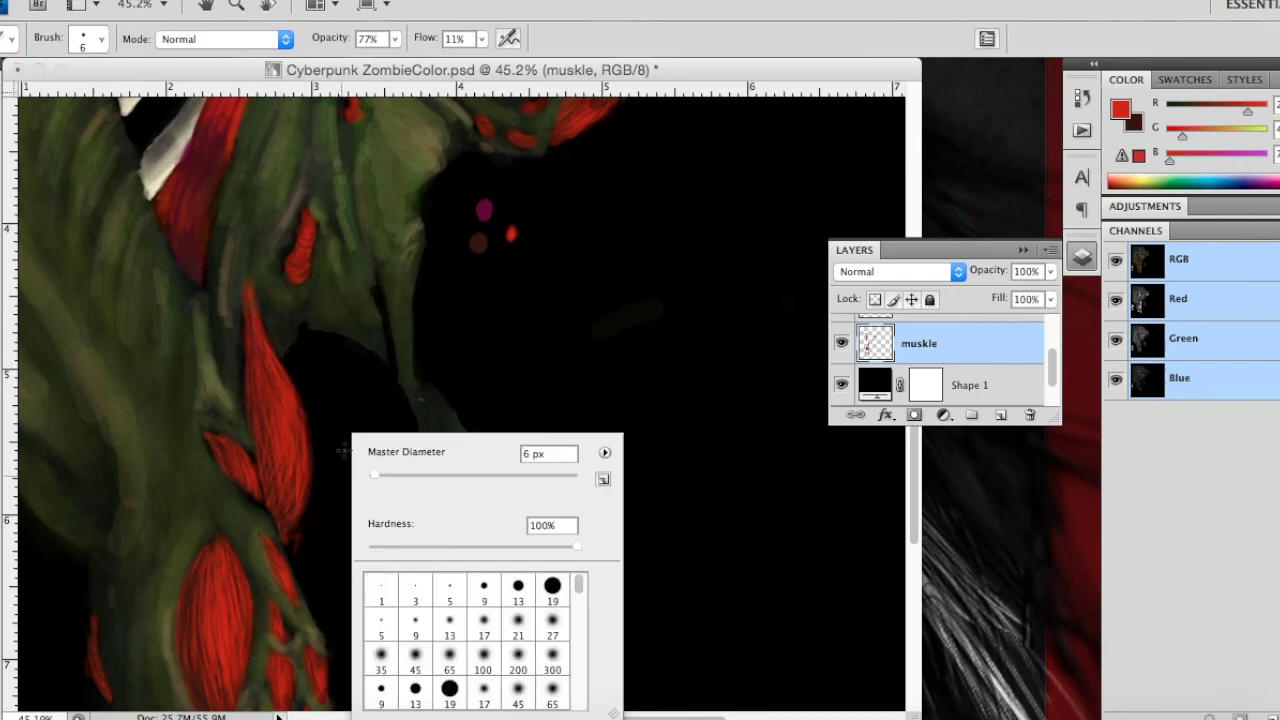
Step: Resize the brush, trying 46 px before settling on a 13 px Master Diameter
{"action": "left_click", "coordinate": [385, 475]}
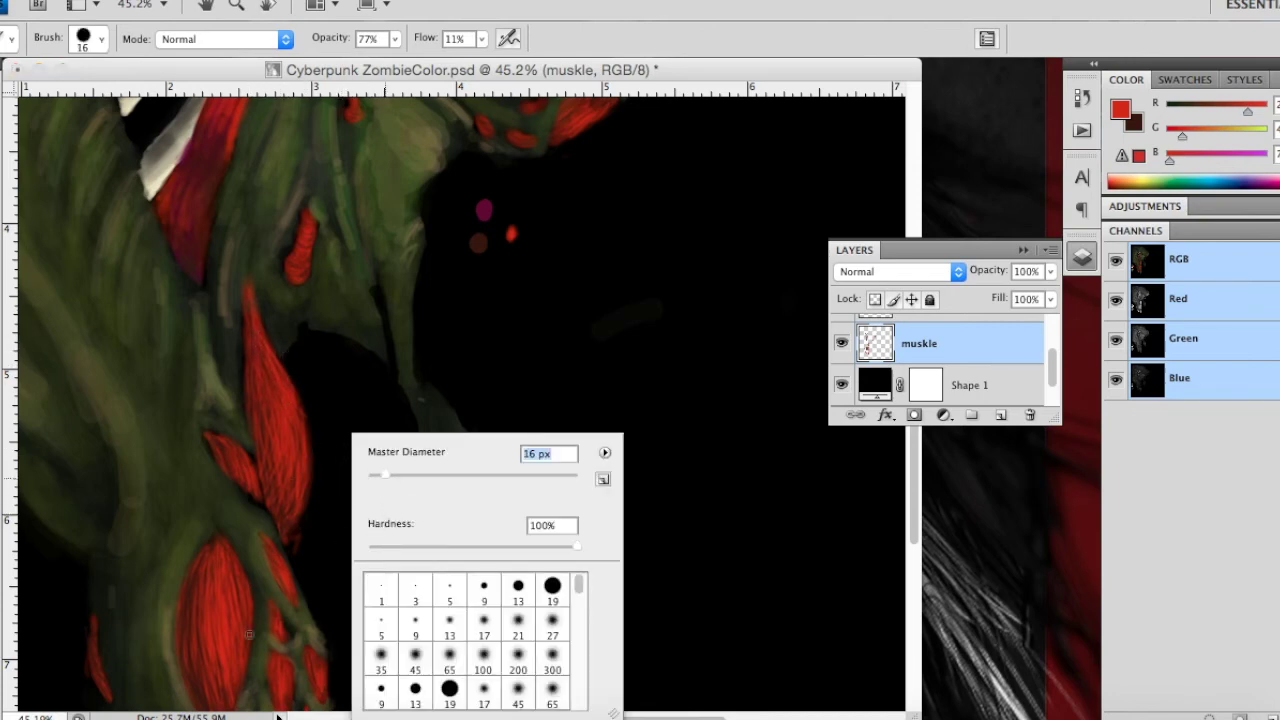
{"action": "key", "text": "Return"}
{"action": "right_click", "coordinate": [228, 627]}
{"action": "left_click", "coordinate": [307, 476]}
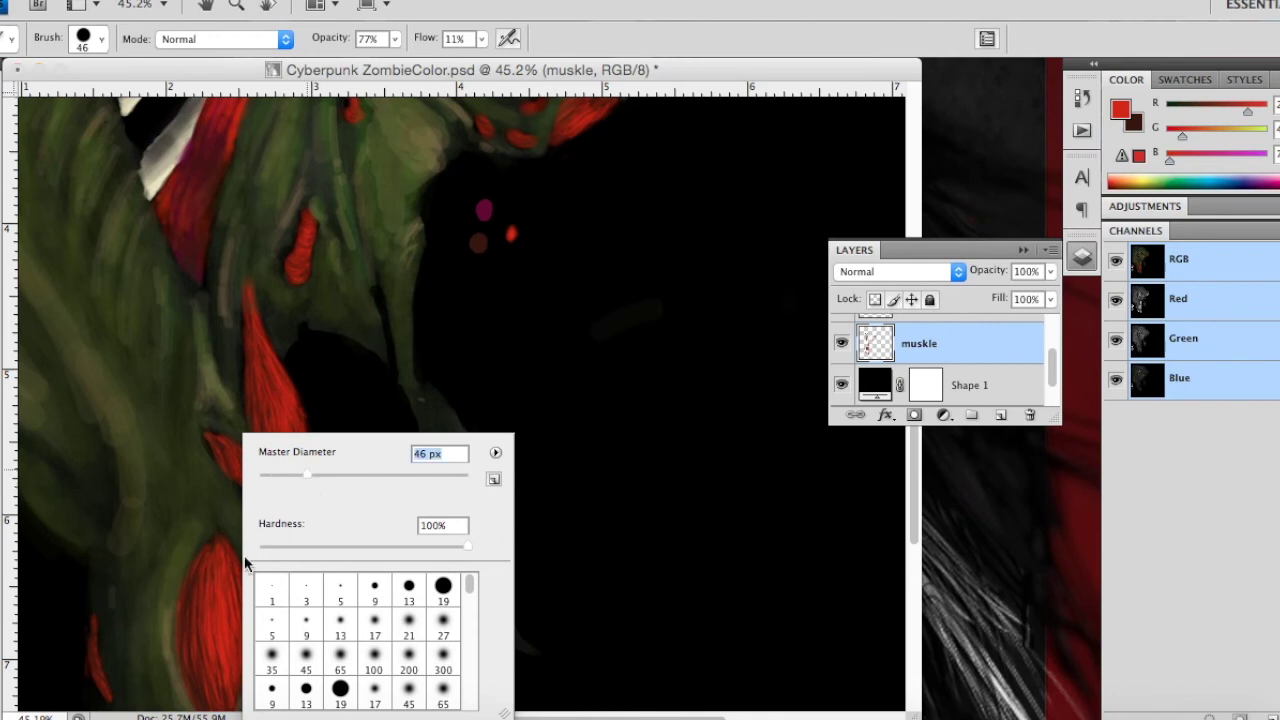
{"action": "key", "text": "Return"}
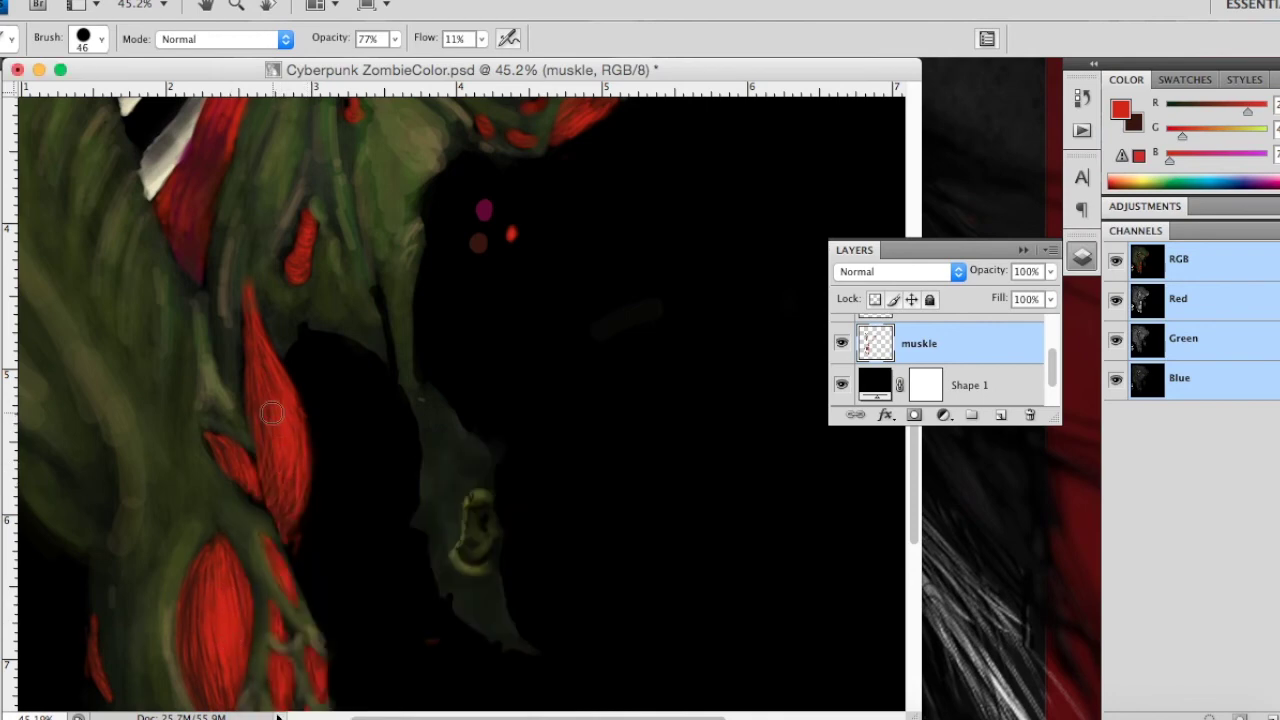
{"action": "scroll", "coordinate": [335, 400], "scroll_direction": "up", "scroll_amount": 3}
{"action": "scroll", "coordinate": [335, 400], "scroll_direction": "up", "scroll_amount": 5}
{"action": "scroll", "coordinate": [335, 400], "scroll_direction": "right", "scroll_amount": 3}
{"action": "right_click", "coordinate": [389, 366]}
{"action": "left_click", "coordinate": [470, 406]}
{"action": "key", "text": "Return"}
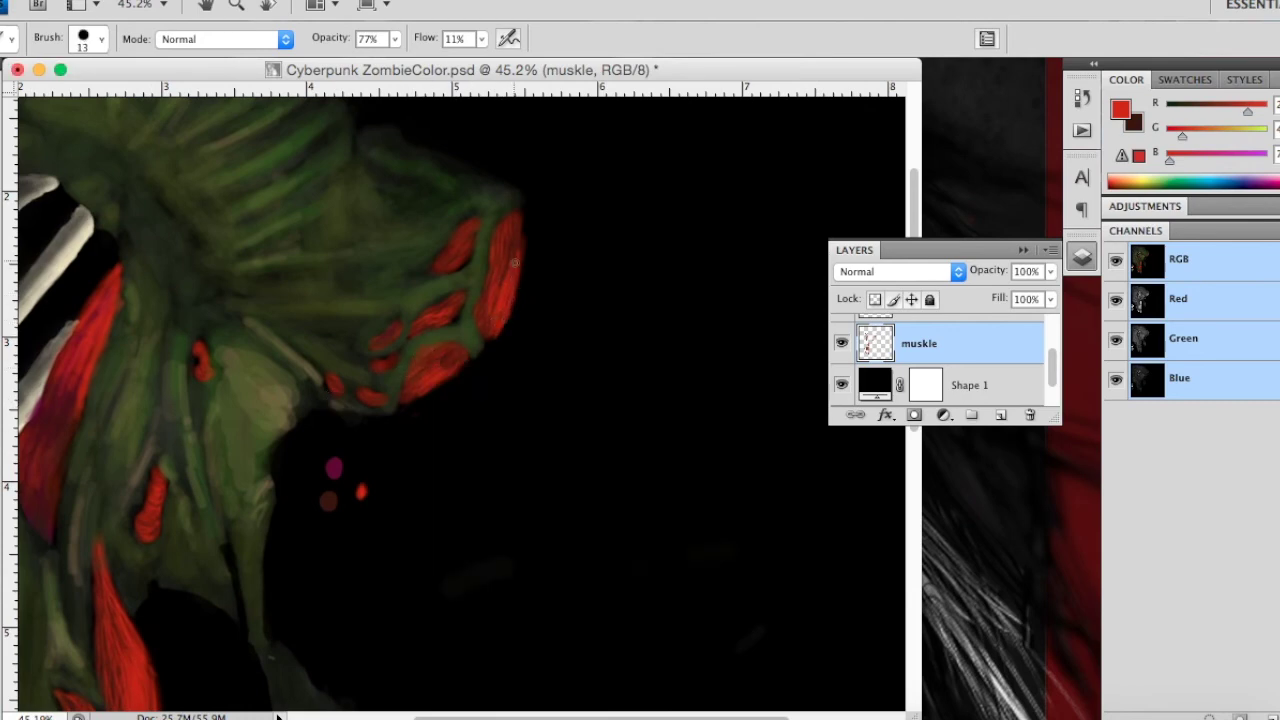
Step: Paint faint red strokes on the shoulder muscles, then zoom out to the whole painting
{"action": "left_click", "coordinate": [490, 316]}
{"action": "mouse_move", "coordinate": [458, 361]}
{"action": "left_mouse_down"}
{"action": "mouse_move", "coordinate": [446, 366]}
{"action": "mouse_move", "coordinate": [455, 347]}
{"action": "left_mouse_up"}
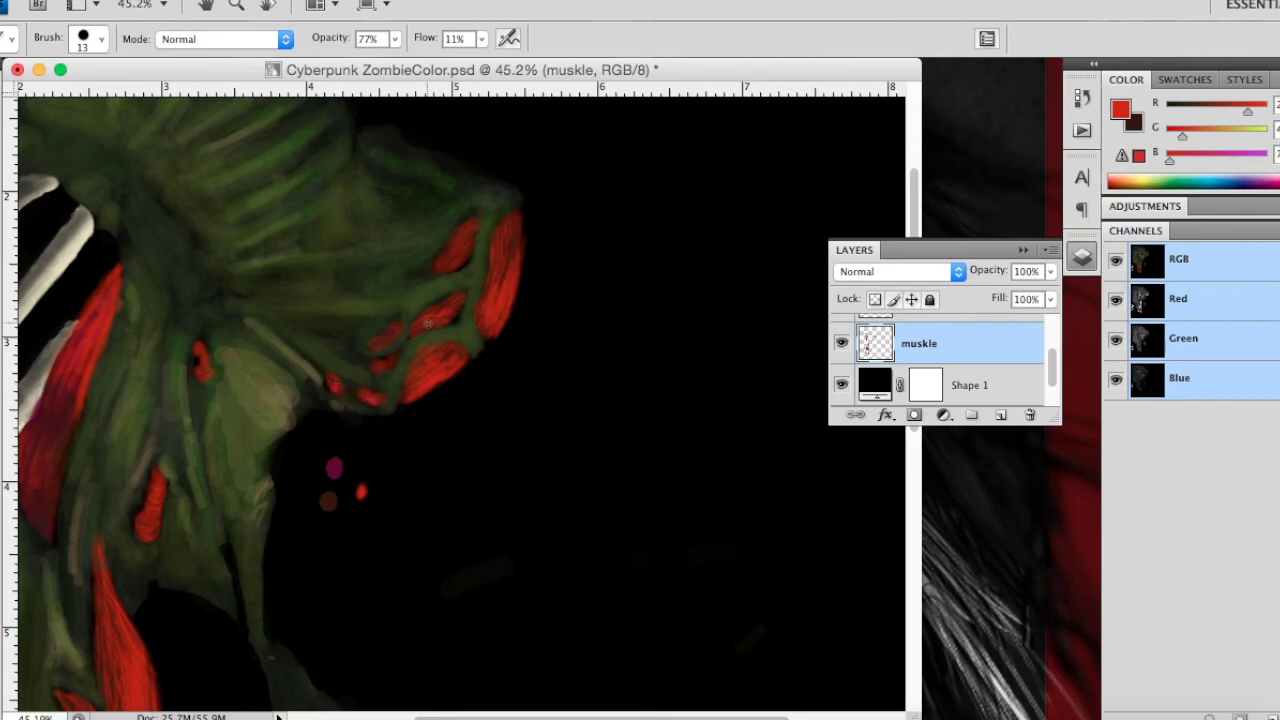
{"action": "left_click_drag", "start_coordinate": [447, 312], "coordinate": [461, 288]}
{"action": "key", "text": "z"}
{"action": "left_click", "coordinate": [277, 511], "text": "alt"}
{"action": "left_click", "coordinate": [277, 511], "text": "alt"}
{"action": "left_click", "coordinate": [277, 511], "text": "alt"}
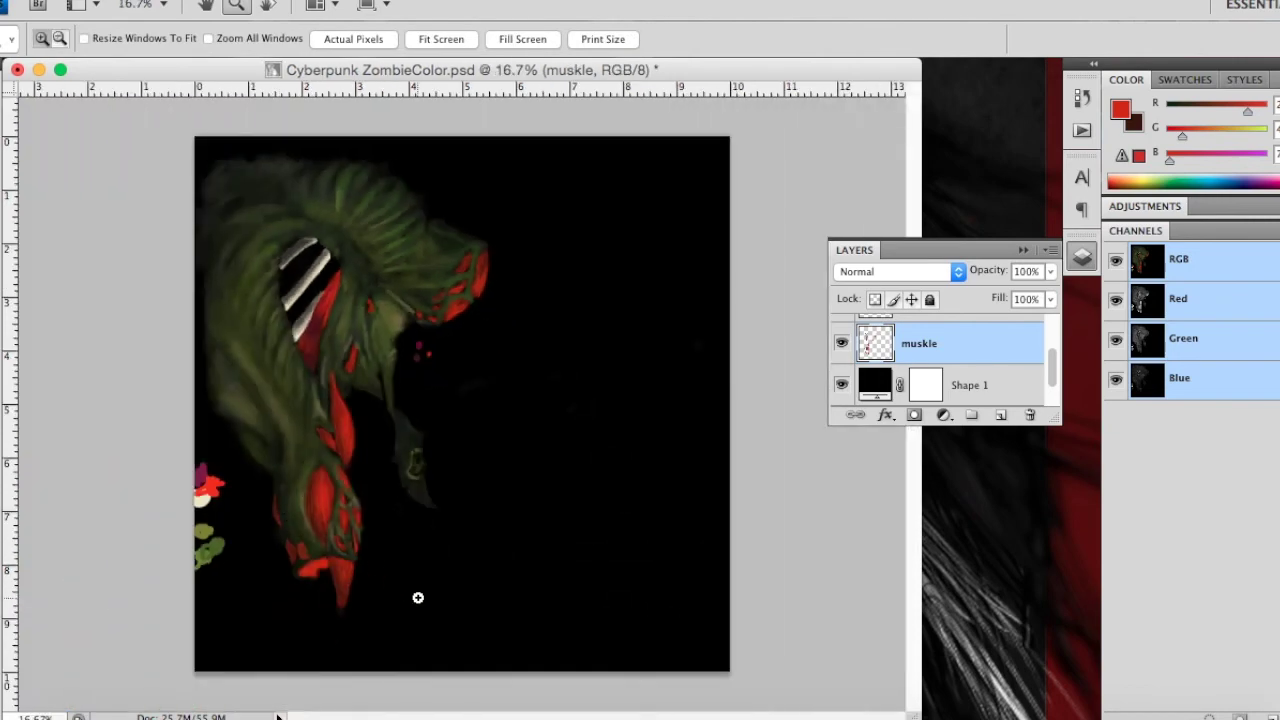
Step: Zoom in on the lower muscles and pick a warm dark brown painting colour
{"action": "left_click", "coordinate": [275, 560]}
{"action": "left_click", "coordinate": [200, 545]}
{"action": "left_click", "coordinate": [106, 534]}
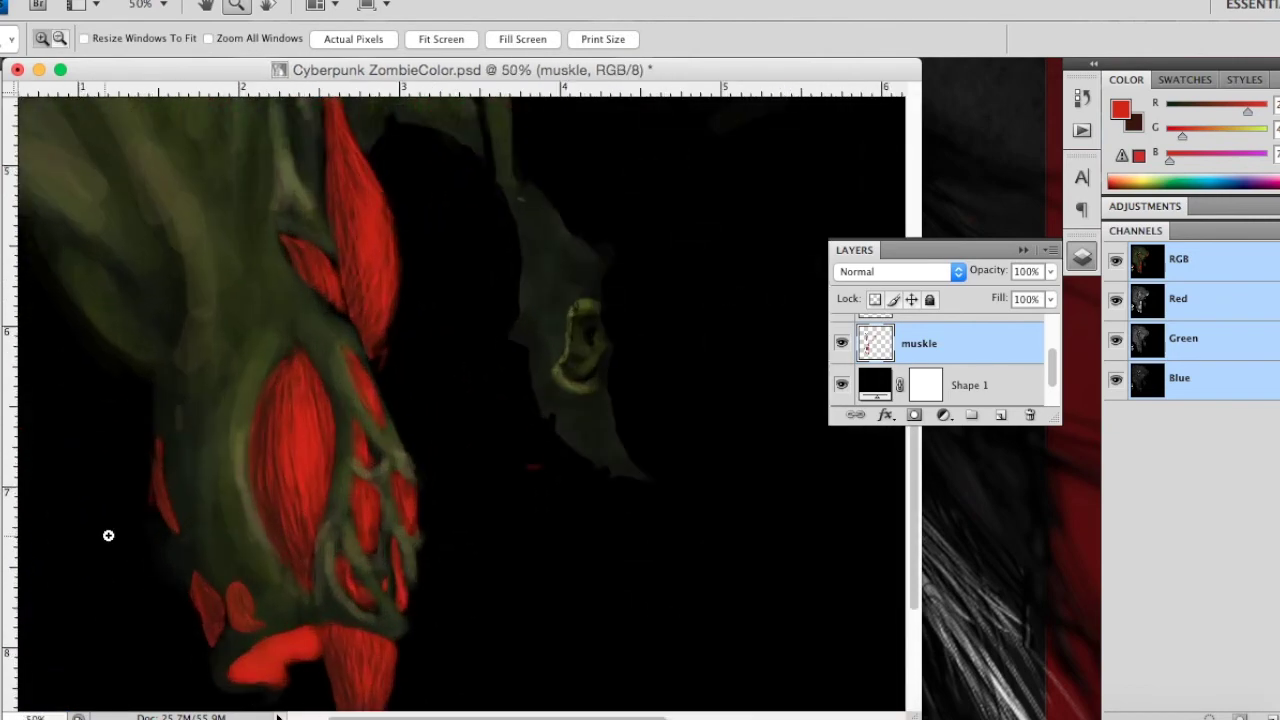
{"action": "left_click", "coordinate": [90, 600]}
{"action": "key", "text": "x"}
{"action": "left_click", "coordinate": [349, 430]}
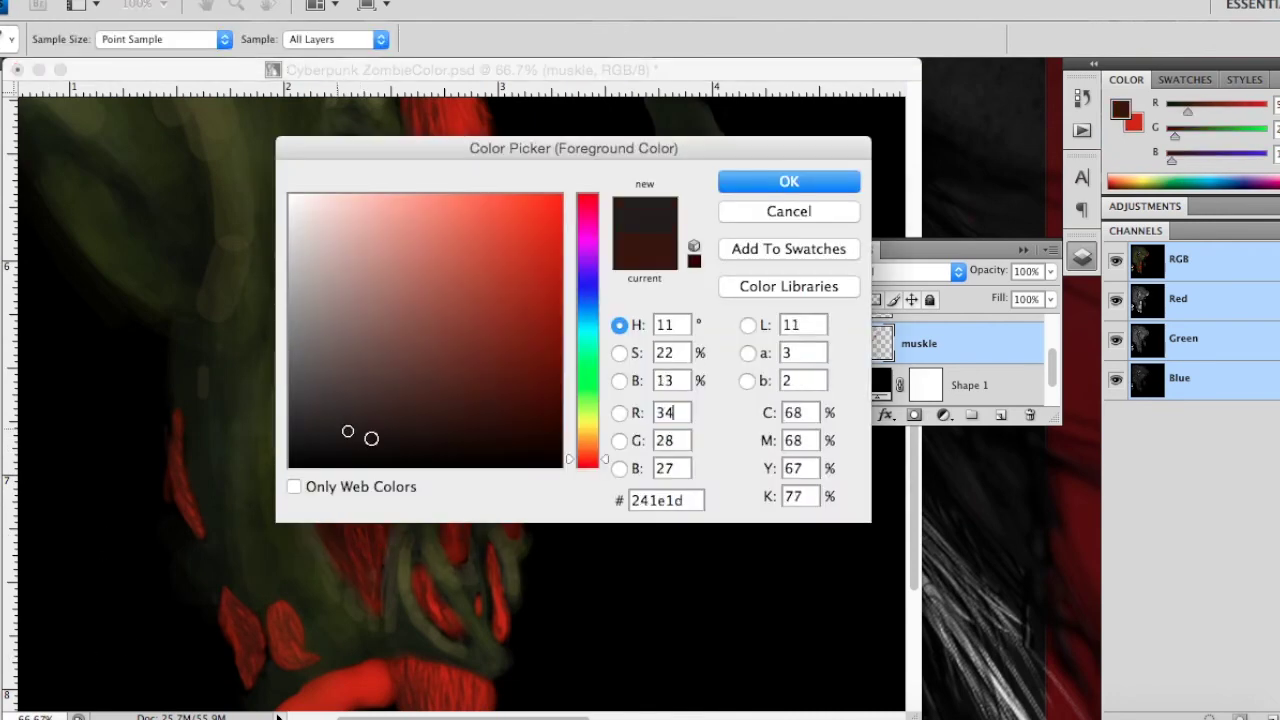
{"action": "left_click", "coordinate": [525, 444]}
{"action": "left_click_drag", "start_coordinate": [525, 444], "coordinate": [544, 422]}
{"action": "left_click", "coordinate": [786, 183]}
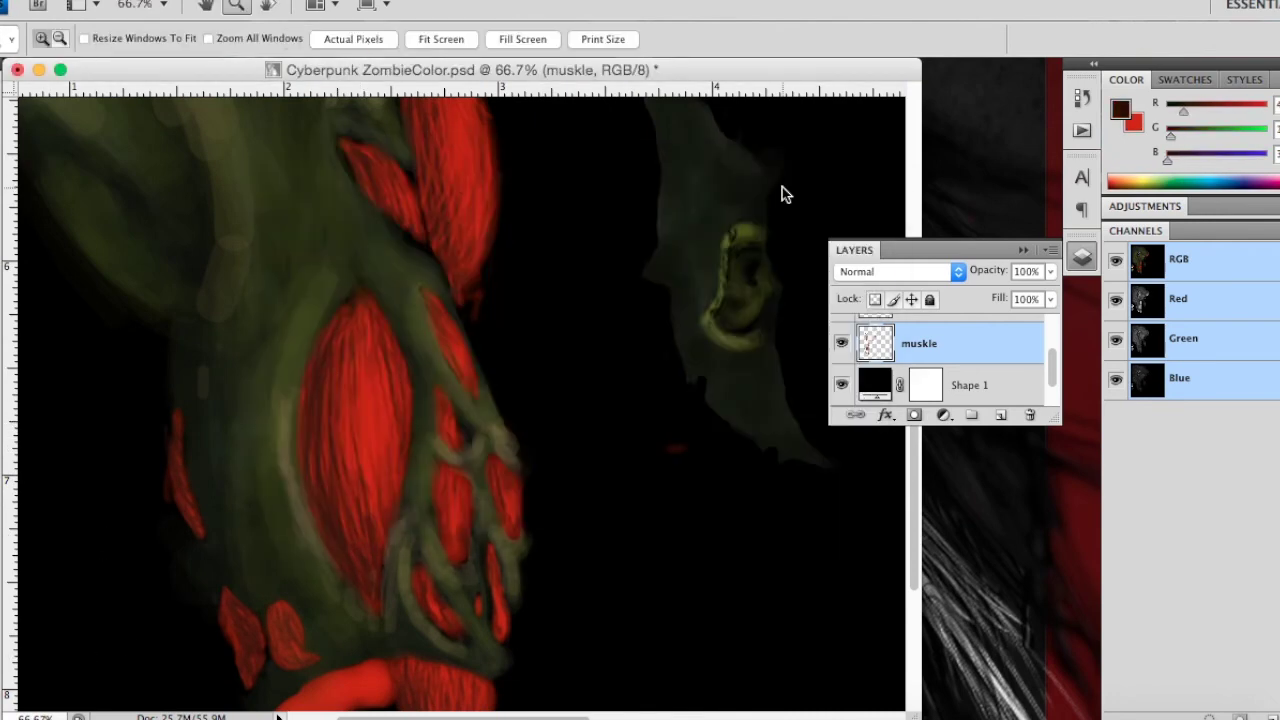
Step: Shade the left red stroke and the lower-left red muscle with dark brown
{"action": "key", "text": "b"}
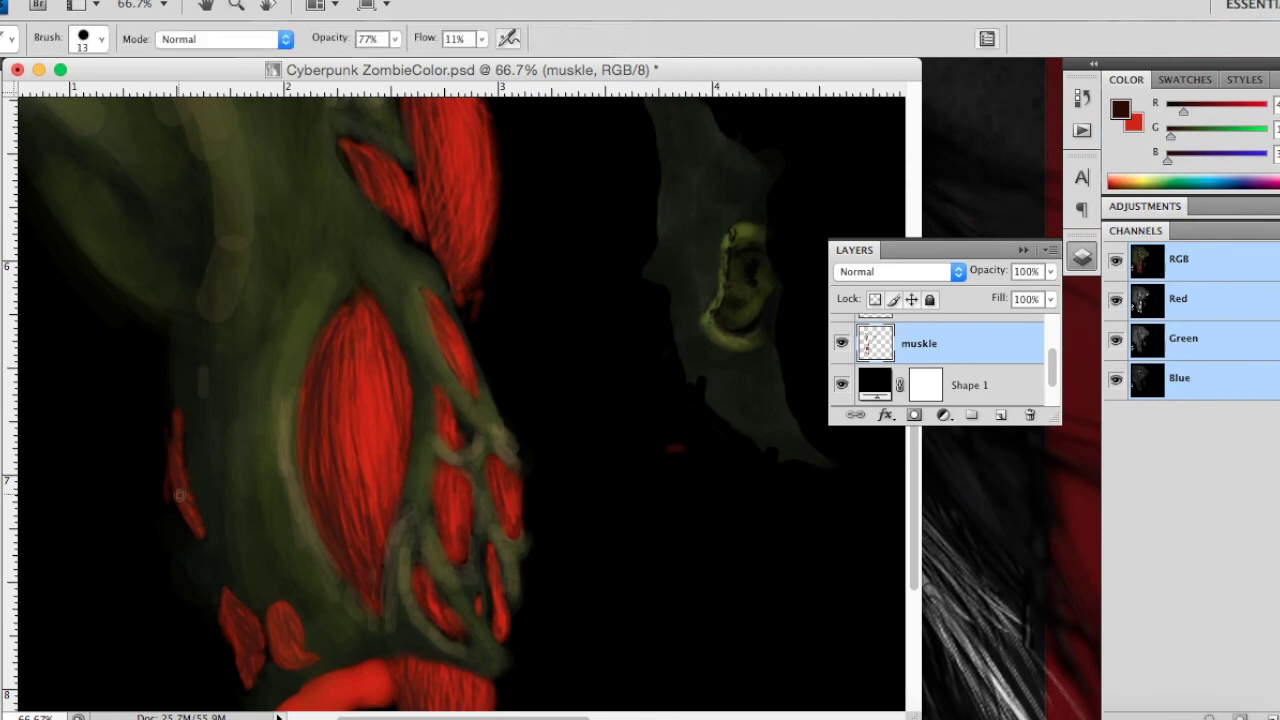
{"action": "left_click_drag", "start_coordinate": [175, 441], "coordinate": [196, 526]}
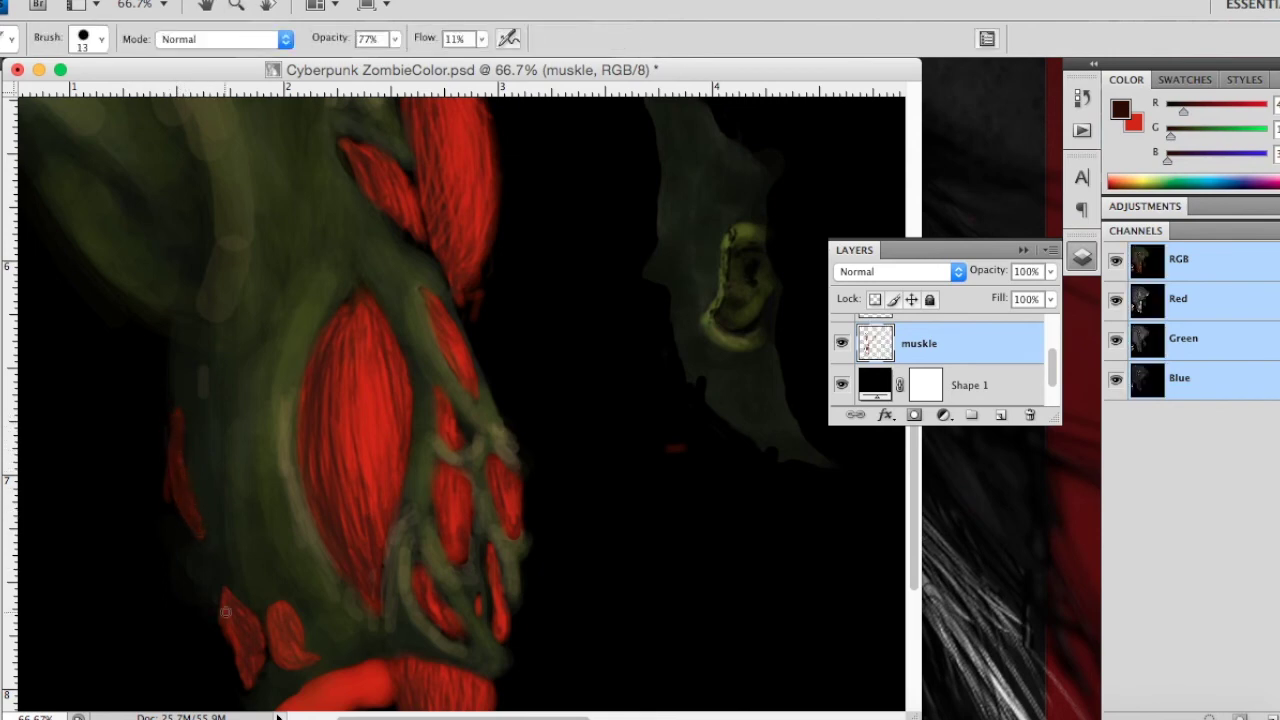
{"action": "mouse_move", "coordinate": [285, 646]}
{"action": "left_mouse_down"}
{"action": "mouse_move", "coordinate": [298, 634]}
{"action": "mouse_move", "coordinate": [273, 609]}
{"action": "mouse_move", "coordinate": [295, 655]}
{"action": "mouse_move", "coordinate": [243, 665]}
{"action": "mouse_move", "coordinate": [258, 638]}
{"action": "mouse_move", "coordinate": [240, 637]}
{"action": "left_mouse_up"}
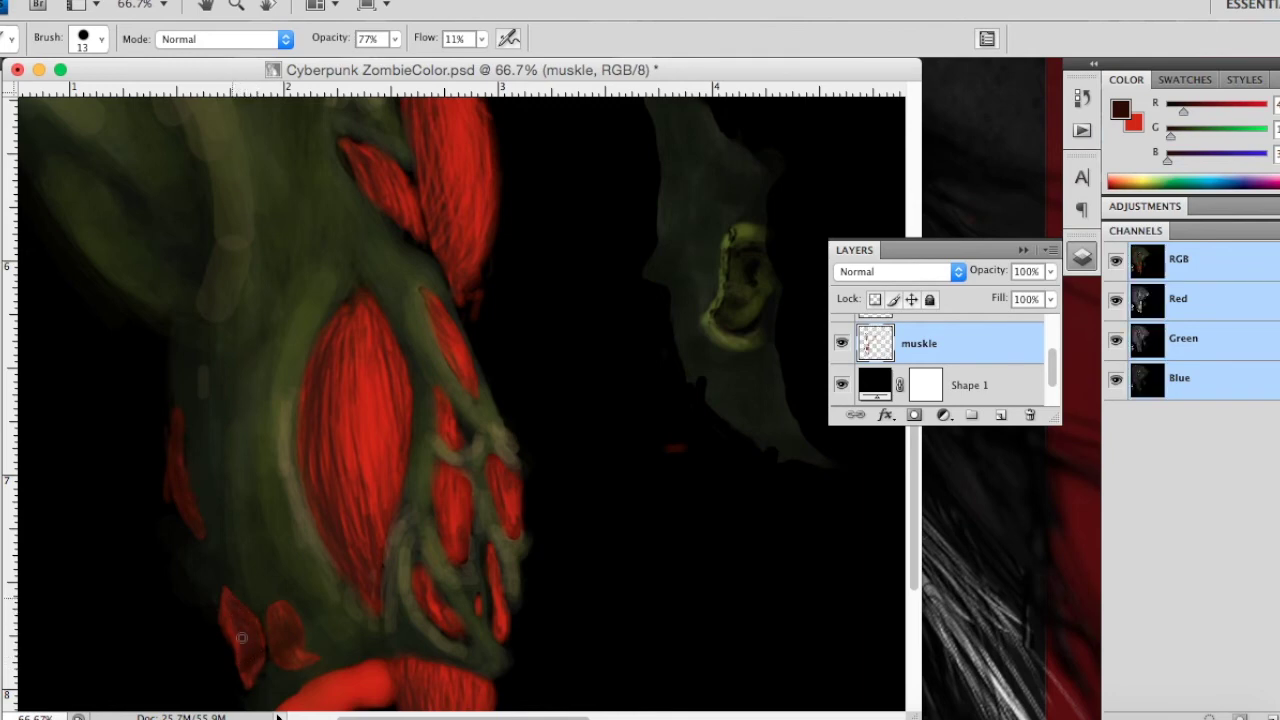
{"action": "mouse_move", "coordinate": [249, 680]}
{"action": "left_mouse_down"}
{"action": "mouse_move", "coordinate": [239, 658]}
{"action": "mouse_move", "coordinate": [251, 642]}
{"action": "left_mouse_up"}
Step: Switch to a darker red-brown at about 34% opacity and soften the lower-left muscle shading
{"action": "left_click", "coordinate": [546, 458]}
{"action": "left_click", "coordinate": [808, 185]}
{"action": "left_click_drag", "start_coordinate": [296, 632], "coordinate": [282, 643]}
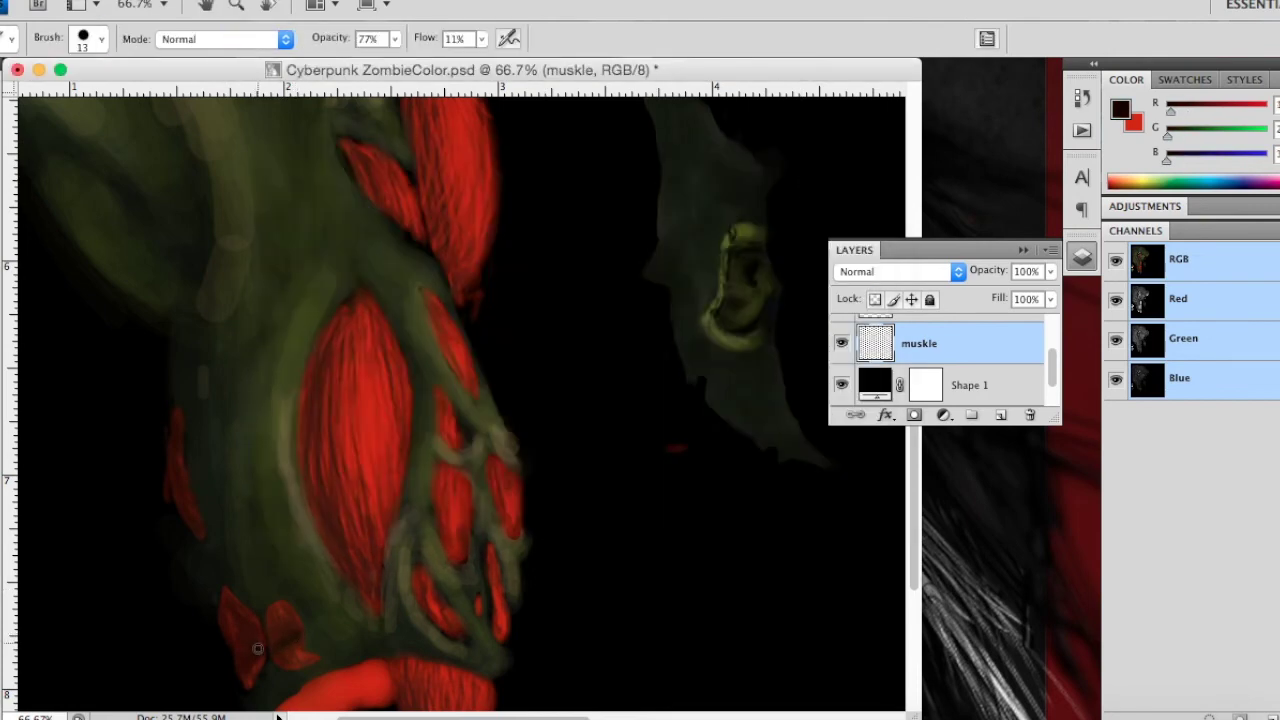
{"action": "left_click_drag", "start_coordinate": [254, 652], "coordinate": [227, 620]}
{"action": "left_click_drag", "start_coordinate": [395, 39], "coordinate": [363, 68]}
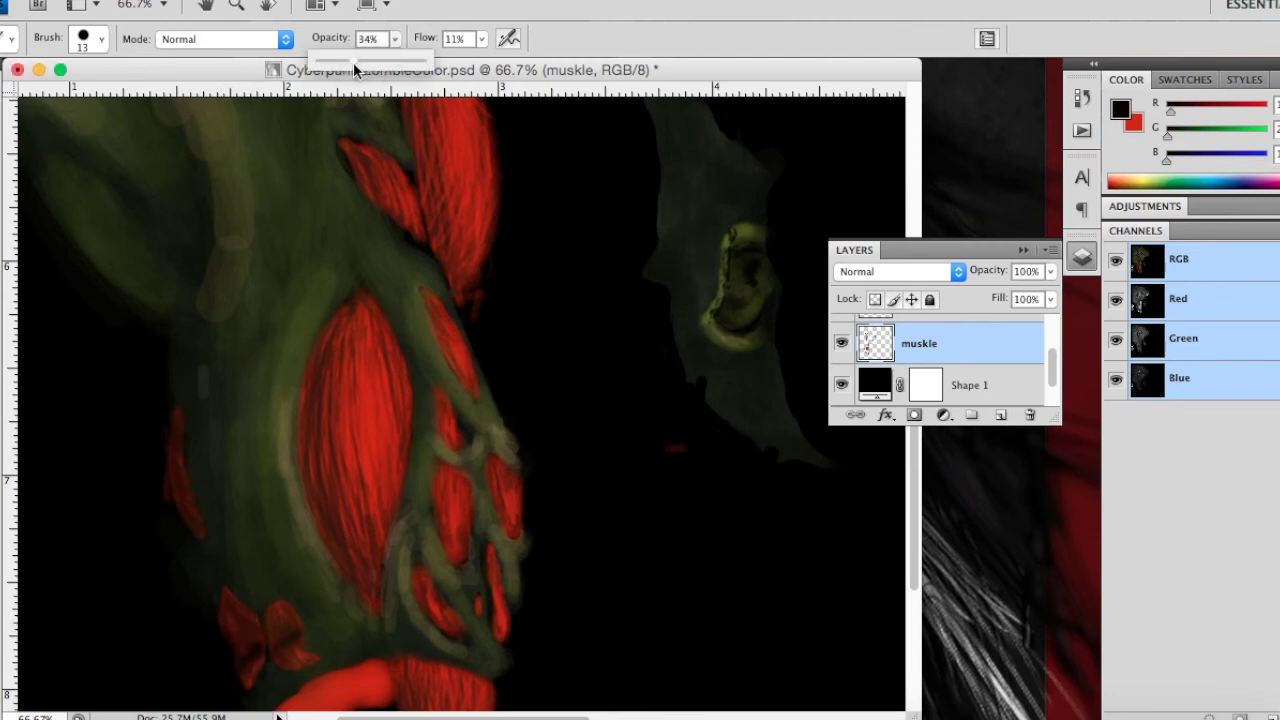
{"action": "left_click", "coordinate": [257, 637]}
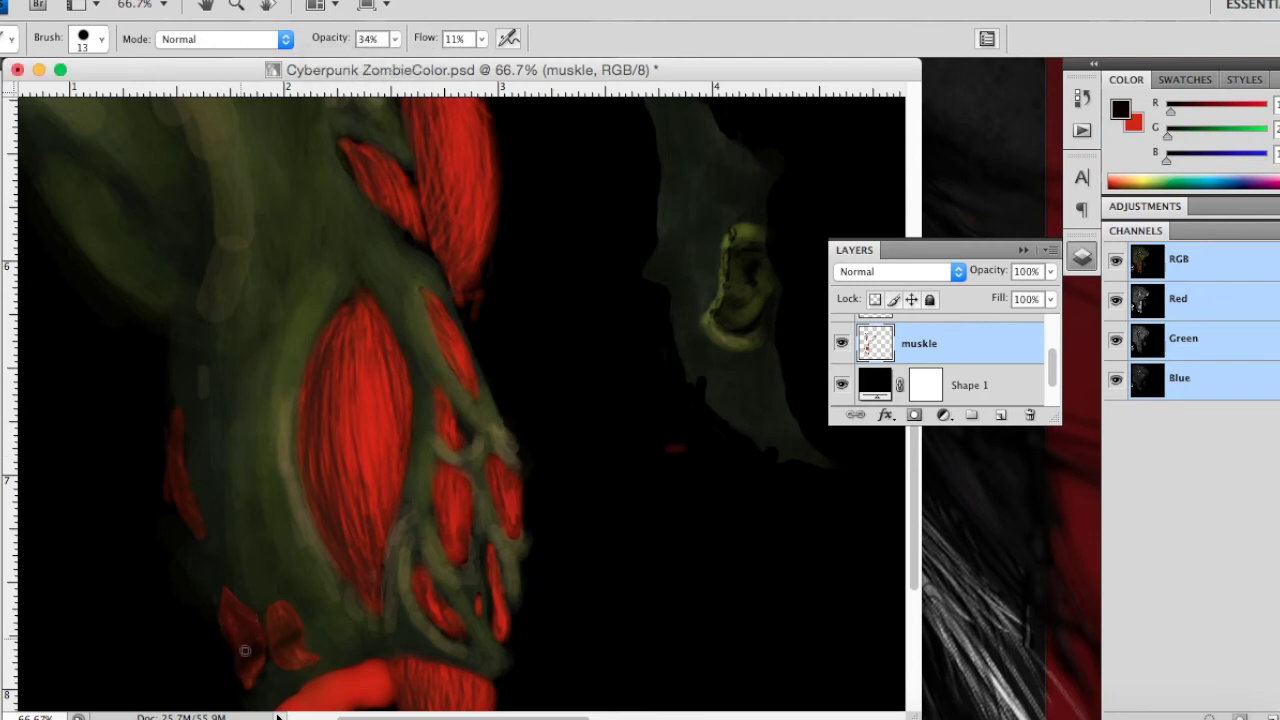
{"action": "mouse_move", "coordinate": [244, 650]}
{"action": "left_mouse_down"}
{"action": "mouse_move", "coordinate": [277, 614]}
{"action": "mouse_move", "coordinate": [285, 667]}
{"action": "mouse_move", "coordinate": [247, 663]}
{"action": "mouse_move", "coordinate": [230, 624]}
{"action": "left_mouse_up"}
Step: Set the brush to 3 px at 95% opacity for fine fibre lines
{"action": "scroll", "coordinate": [591, 409], "scroll_direction": "down", "scroll_amount": 5}
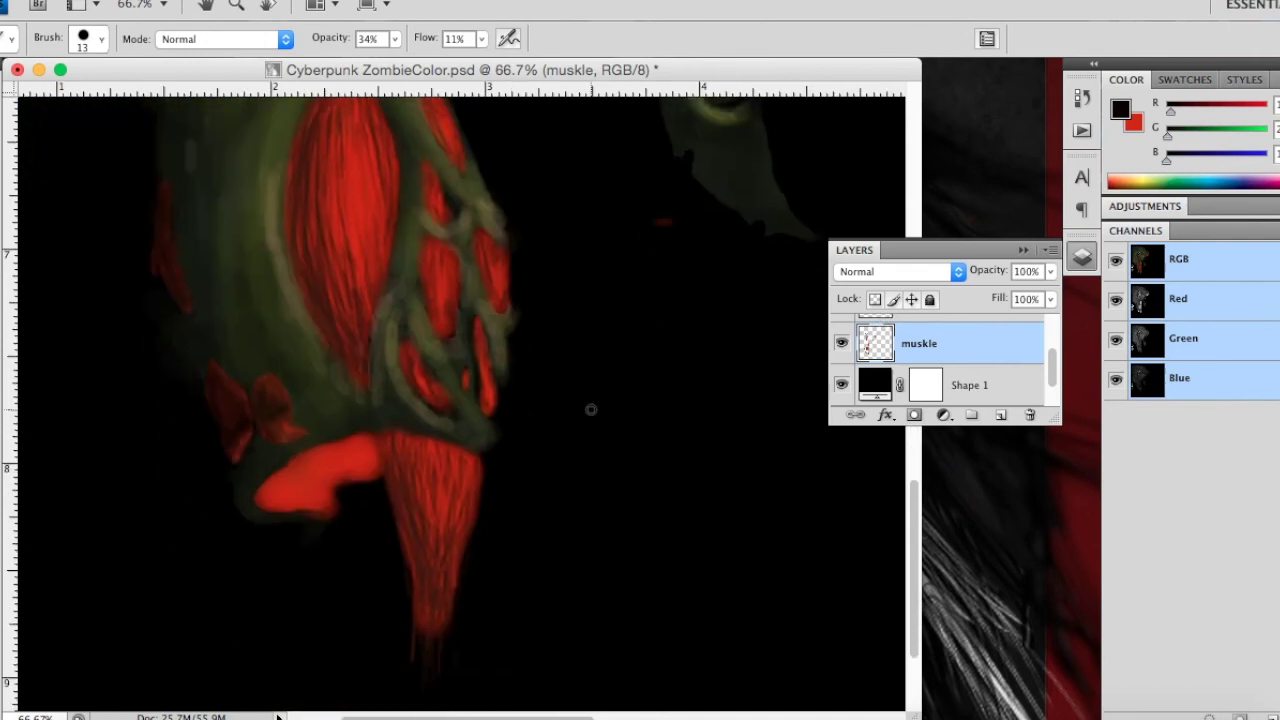
{"action": "right_click", "coordinate": [426, 509]}
{"action": "left_click_drag", "start_coordinate": [449, 475], "coordinate": [437, 475]}
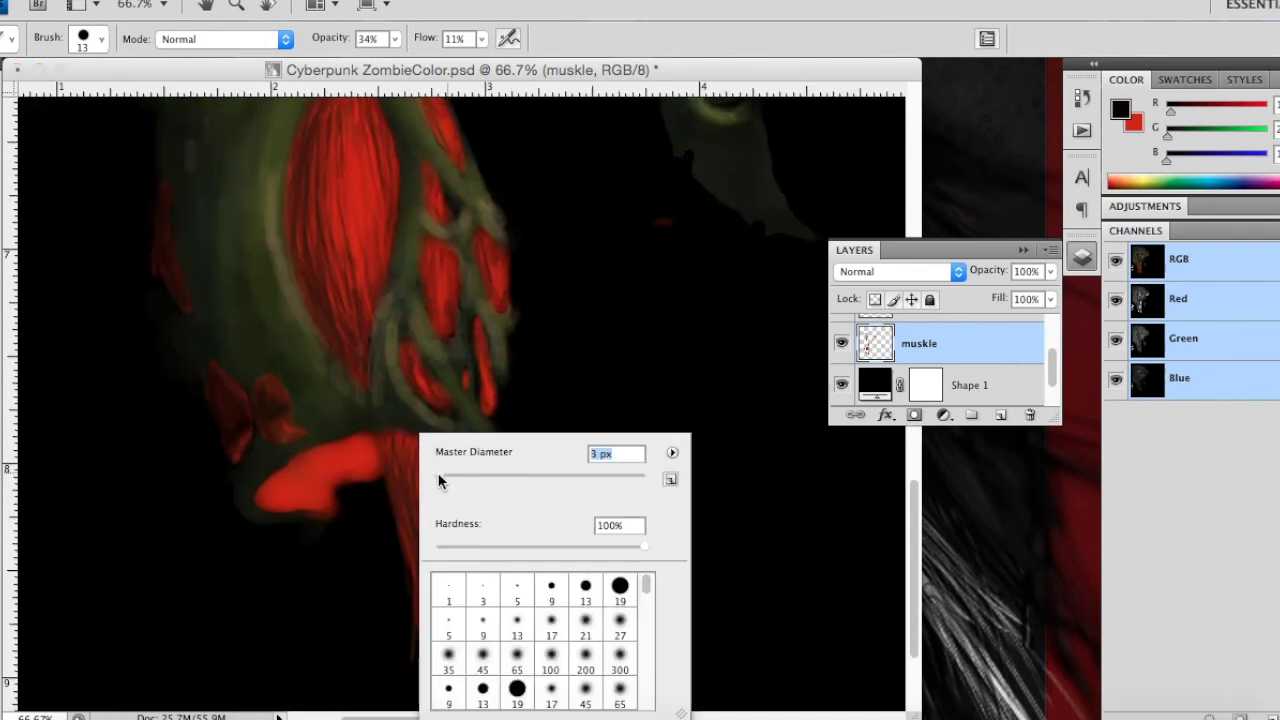
{"action": "left_click", "coordinate": [395, 39]}
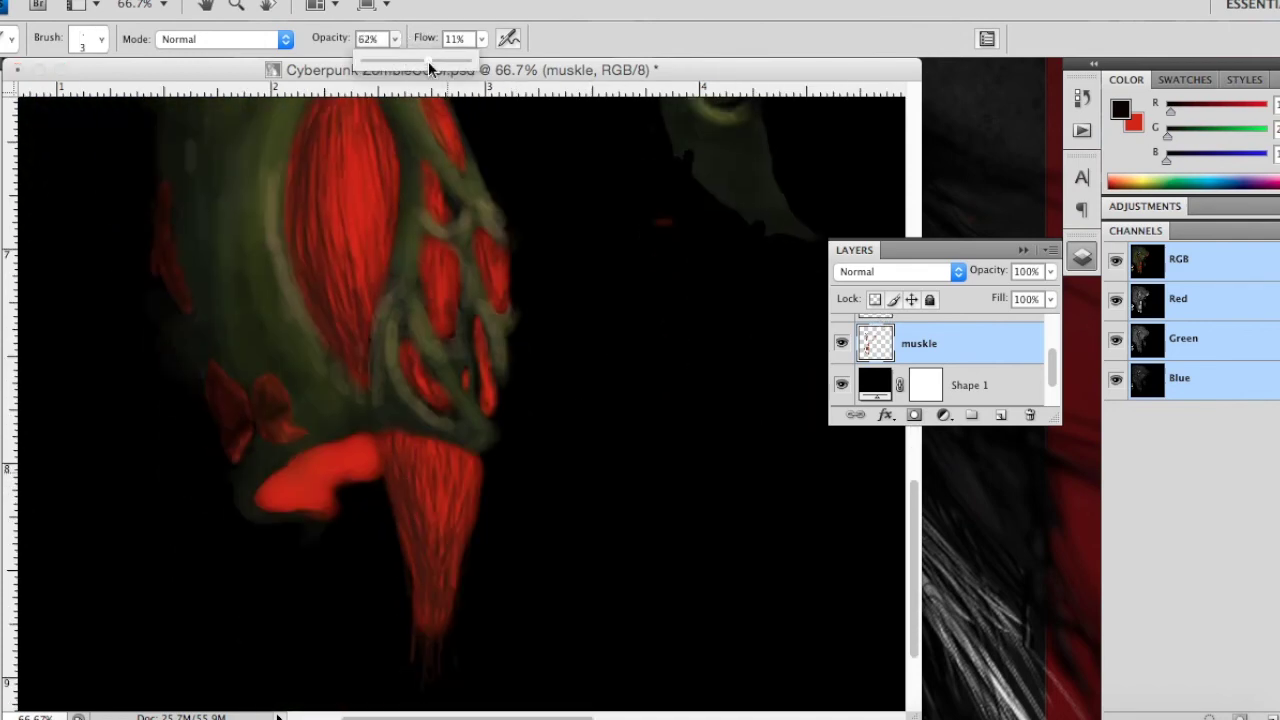
{"action": "right_click", "coordinate": [144, 433]}
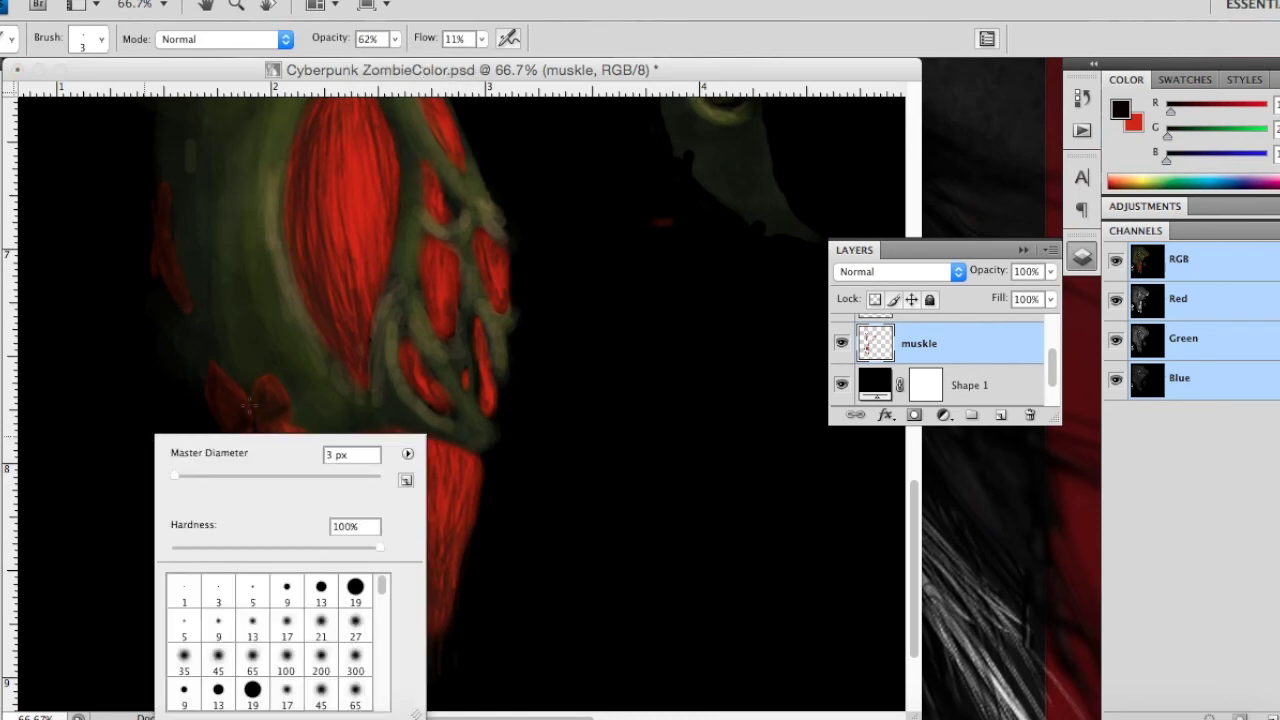
{"action": "left_click_drag", "start_coordinate": [397, 39], "coordinate": [432, 59]}
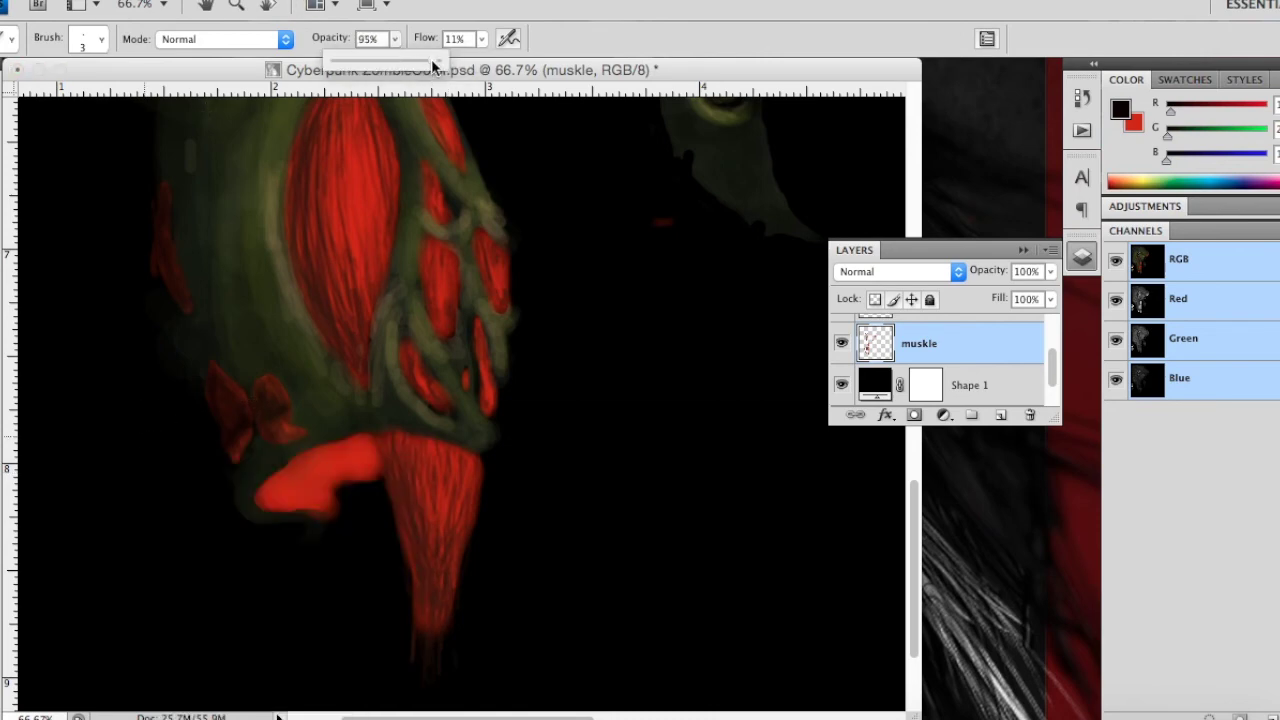
Step: Check the line art by toggling Shape 1, then paint fibre strokes on the red muscle
{"action": "left_click", "coordinate": [841, 386]}
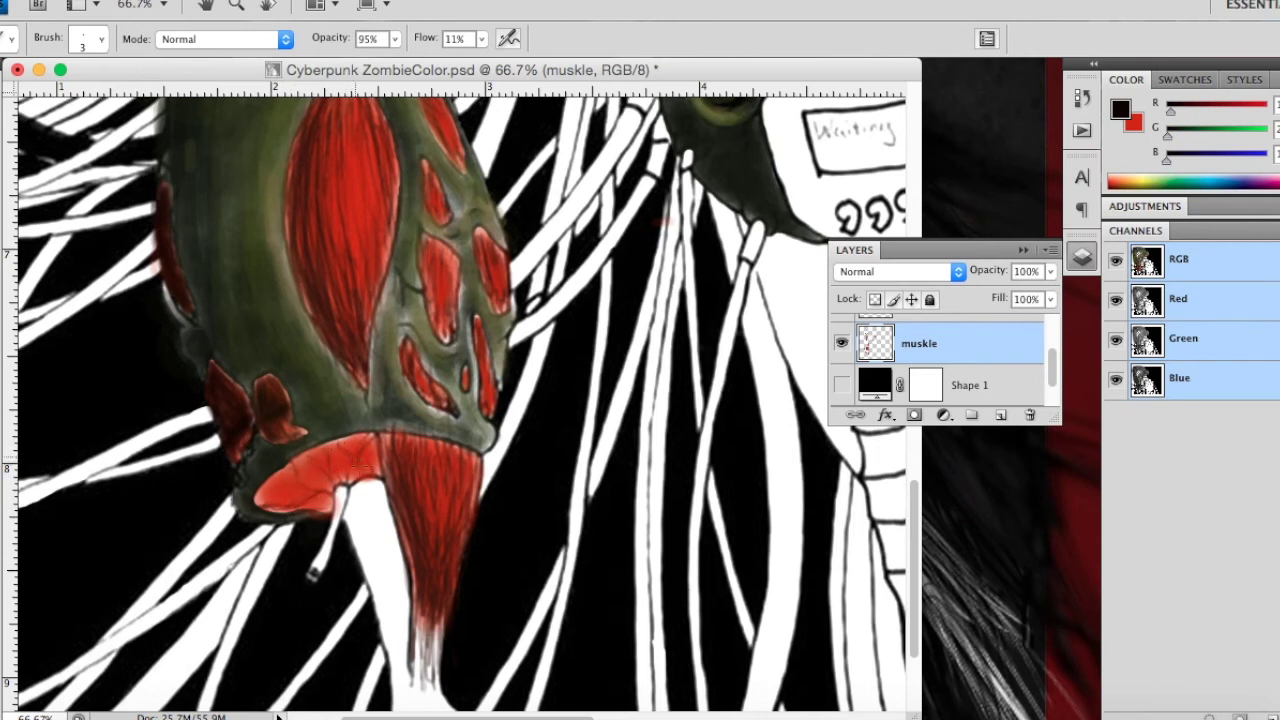
{"action": "left_click", "coordinate": [841, 384]}
{"action": "left_click", "coordinate": [841, 384]}
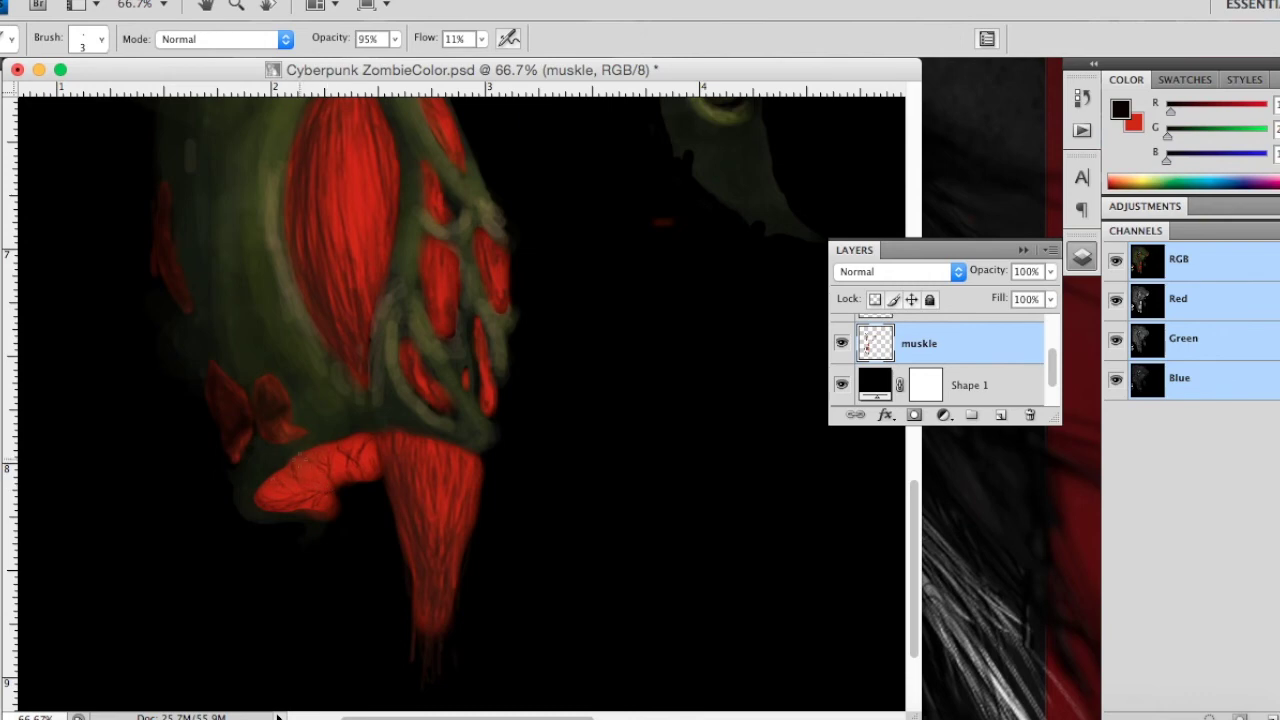
{"action": "left_click_drag", "start_coordinate": [303, 466], "coordinate": [338, 478]}
Step: Set the brush to 10% opacity and a 44 px Master Diameter
{"action": "scroll", "coordinate": [424, 568], "scroll_direction": "down", "scroll_amount": 2}
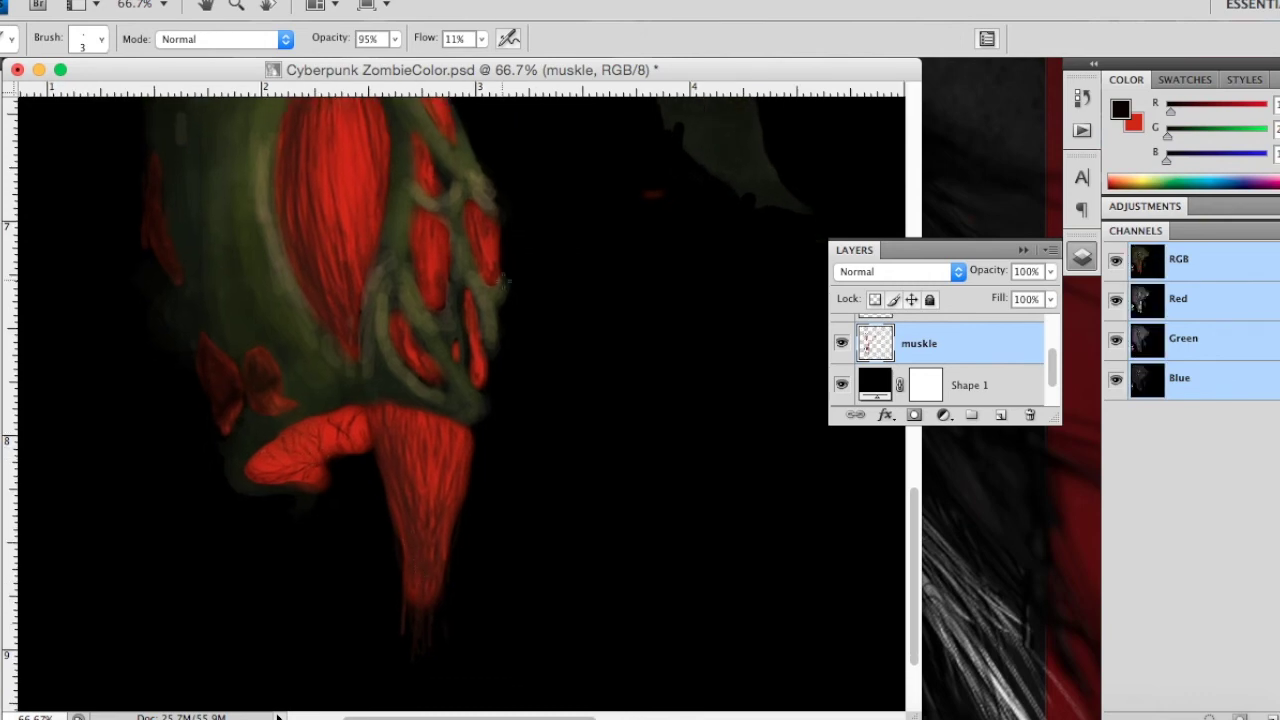
{"action": "left_click_drag", "start_coordinate": [324, 66], "coordinate": [308, 59]}
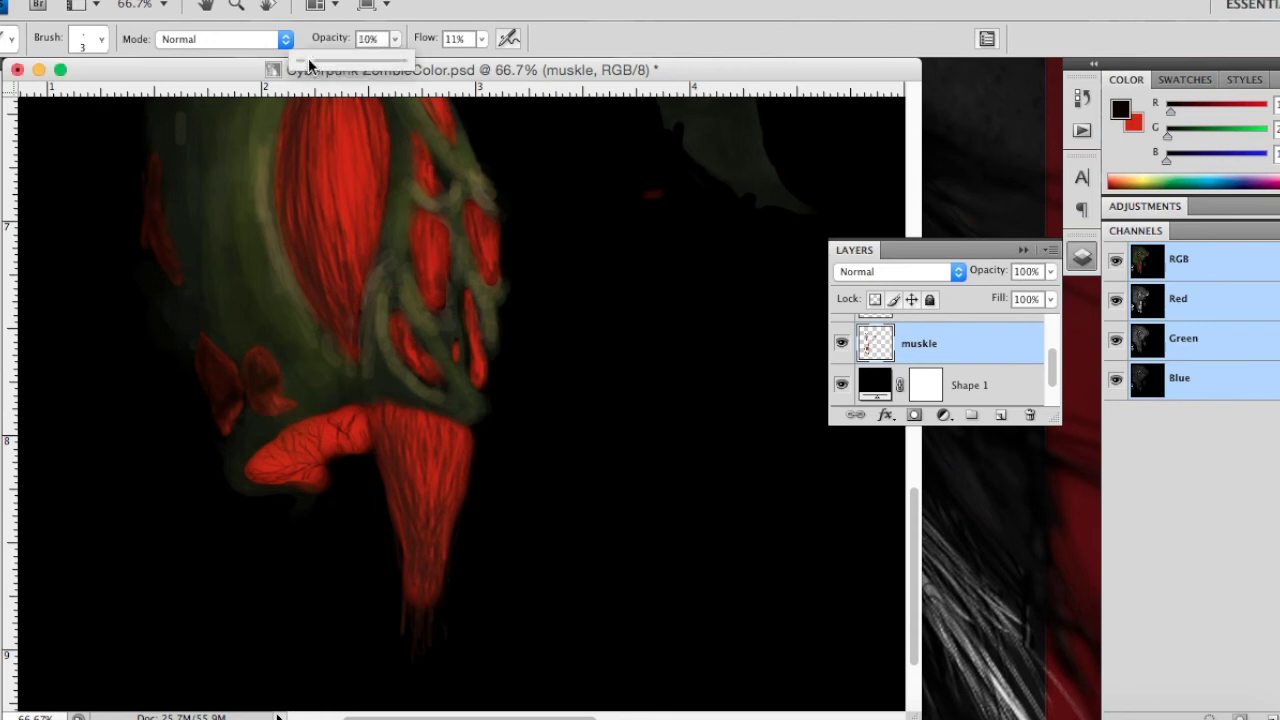
{"action": "right_click", "coordinate": [290, 433]}
{"action": "left_click_drag", "start_coordinate": [319, 476], "coordinate": [323, 476]}
{"action": "left_click", "coordinate": [262, 464]}
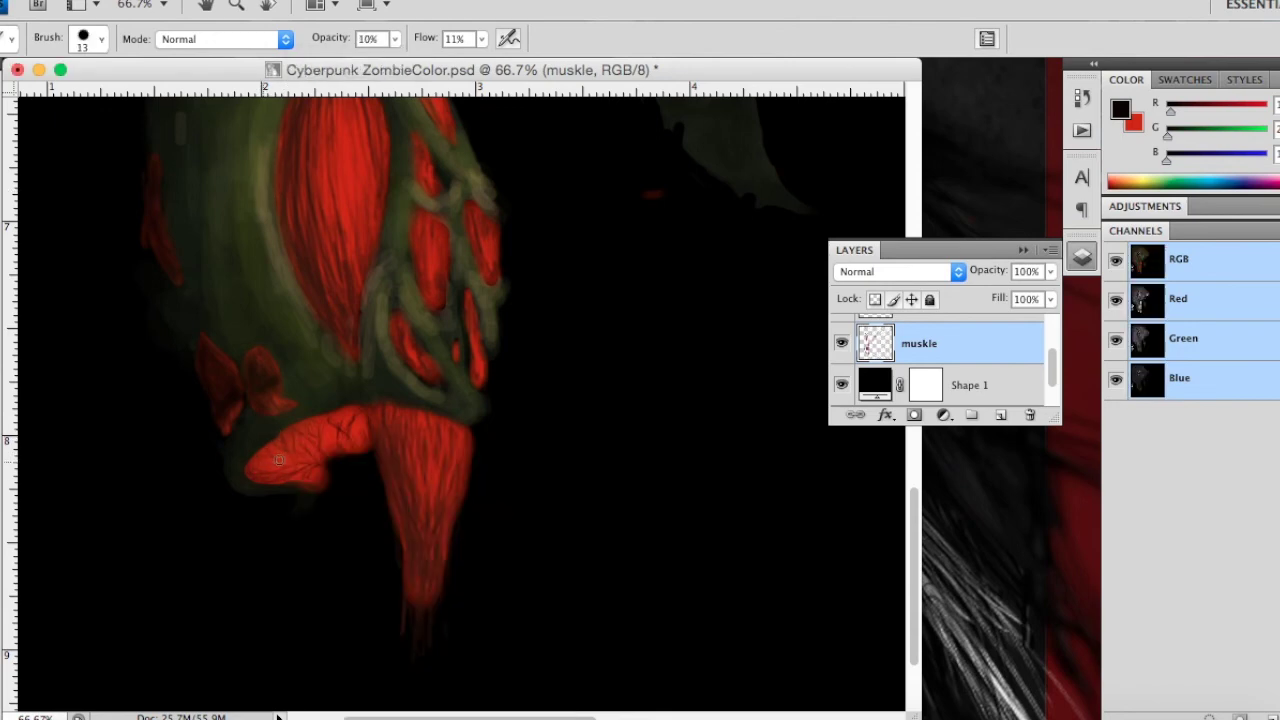
{"action": "right_click", "coordinate": [268, 472]}
{"action": "left_click_drag", "start_coordinate": [306, 476], "coordinate": [340, 476]}
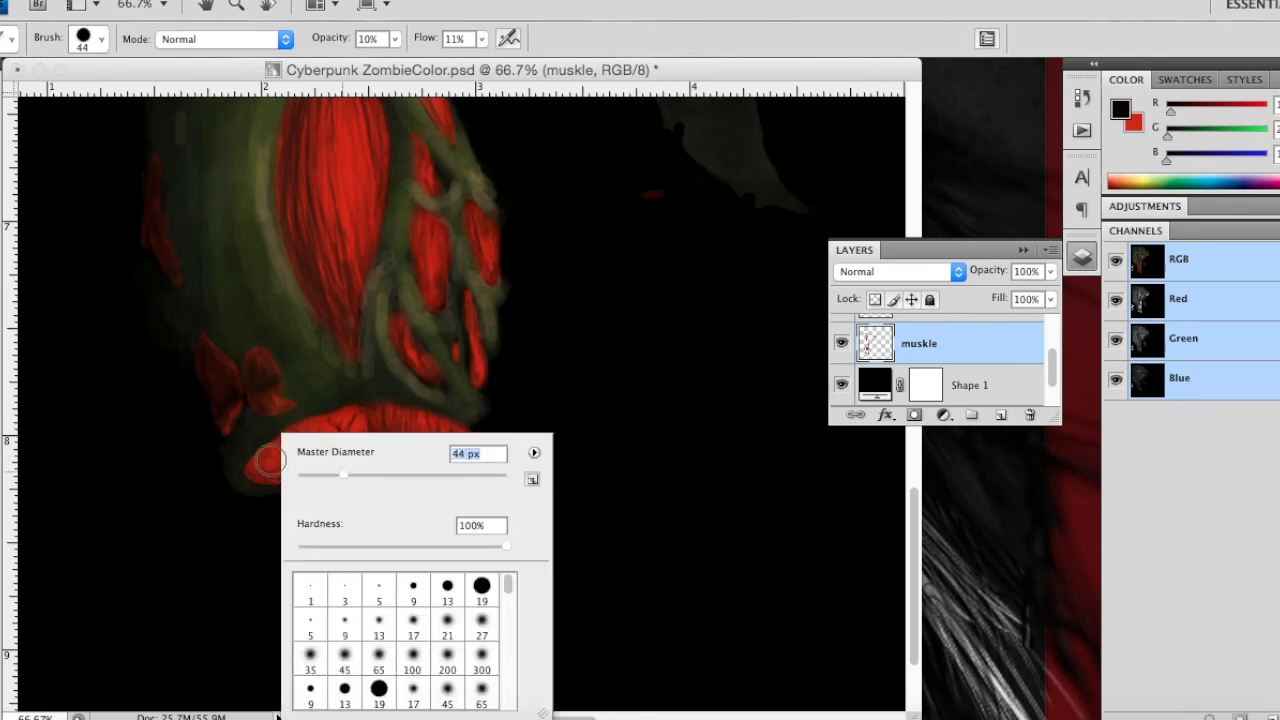
{"action": "left_click", "coordinate": [270, 470]}
Step: Paint soft wide strokes over the lower-left red muscle, darkening its upper edge
{"action": "left_click_drag", "start_coordinate": [256, 466], "coordinate": [310, 470]}
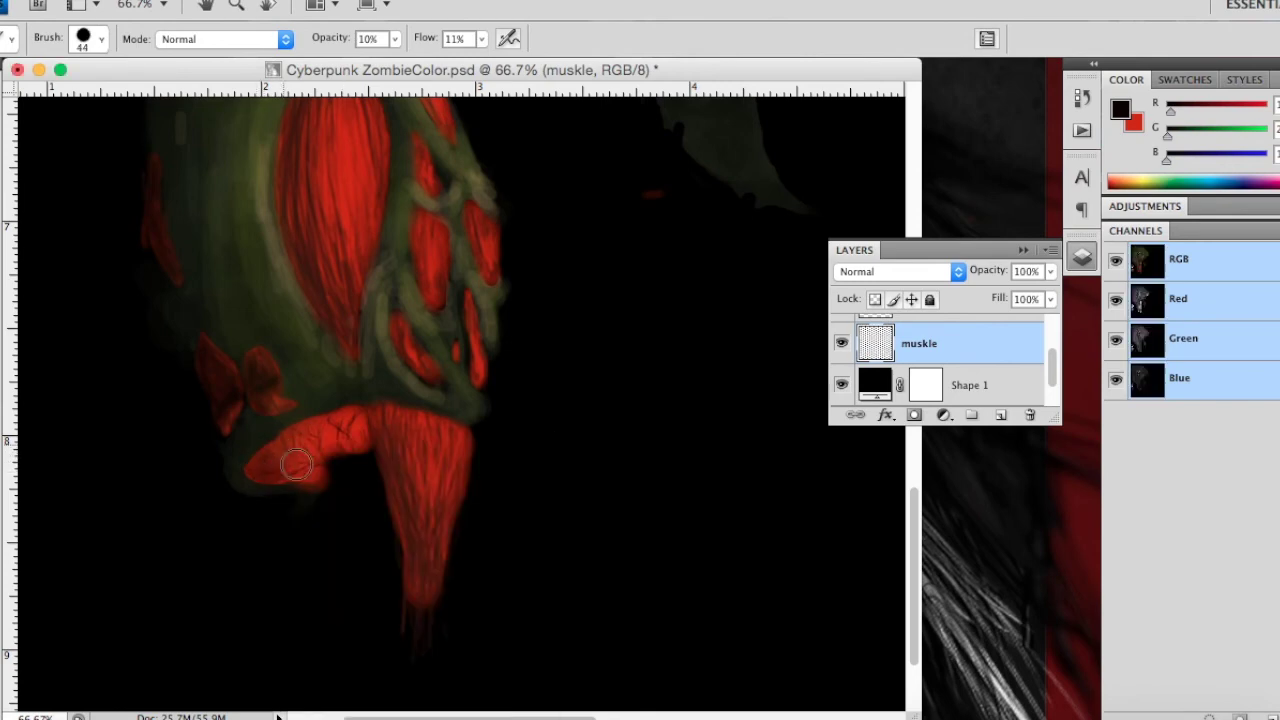
{"action": "mouse_move", "coordinate": [310, 470]}
{"action": "left_mouse_down"}
{"action": "mouse_move", "coordinate": [263, 457]}
{"action": "mouse_move", "coordinate": [286, 443]}
{"action": "mouse_move", "coordinate": [249, 466]}
{"action": "mouse_move", "coordinate": [329, 451]}
{"action": "mouse_move", "coordinate": [357, 413]}
{"action": "mouse_move", "coordinate": [325, 424]}
{"action": "mouse_move", "coordinate": [366, 429]}
{"action": "left_mouse_up"}
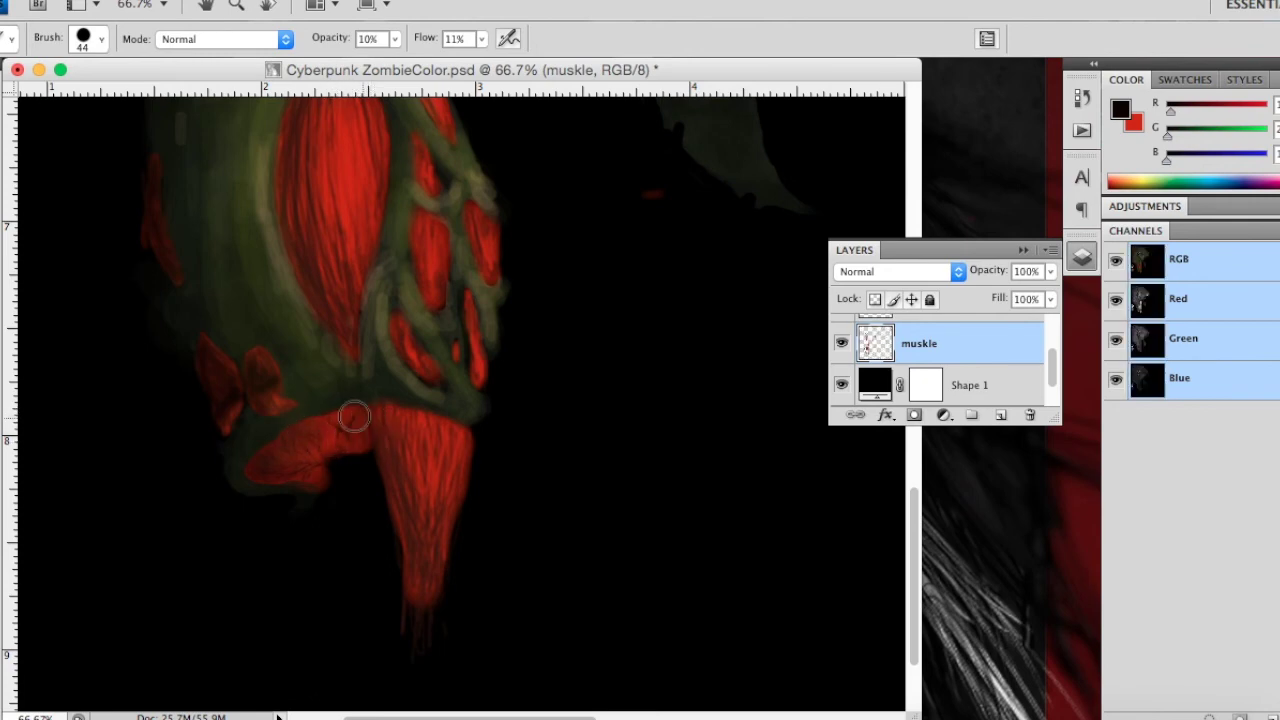
{"action": "mouse_move", "coordinate": [302, 466]}
{"action": "left_mouse_down"}
{"action": "mouse_move", "coordinate": [320, 477]}
{"action": "mouse_move", "coordinate": [309, 480]}
{"action": "left_mouse_up"}
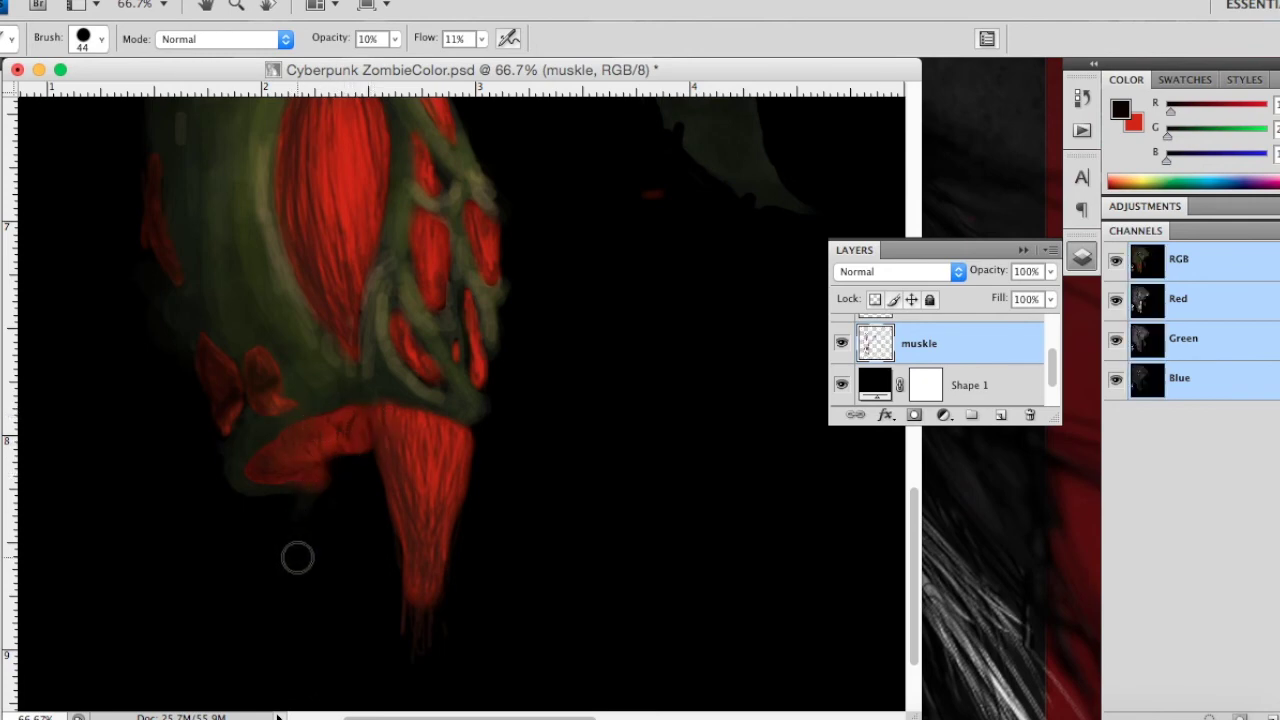
{"action": "scroll", "coordinate": [297, 550], "scroll_direction": "up", "scroll_amount": 3}
{"action": "scroll", "coordinate": [297, 550], "scroll_direction": "left", "scroll_amount": 4}
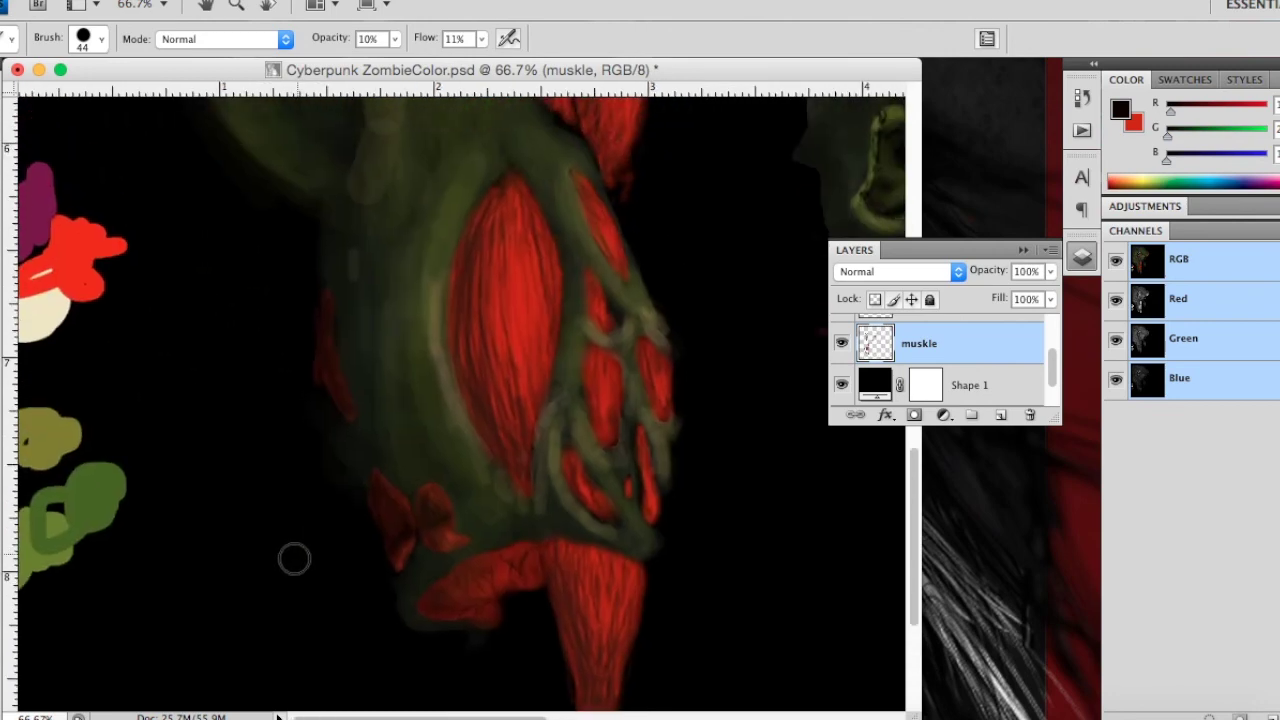
Step: Sample beige from the swatches, hide Shape 1, and set the brush to about 66% opacity
{"action": "key", "text": "i"}
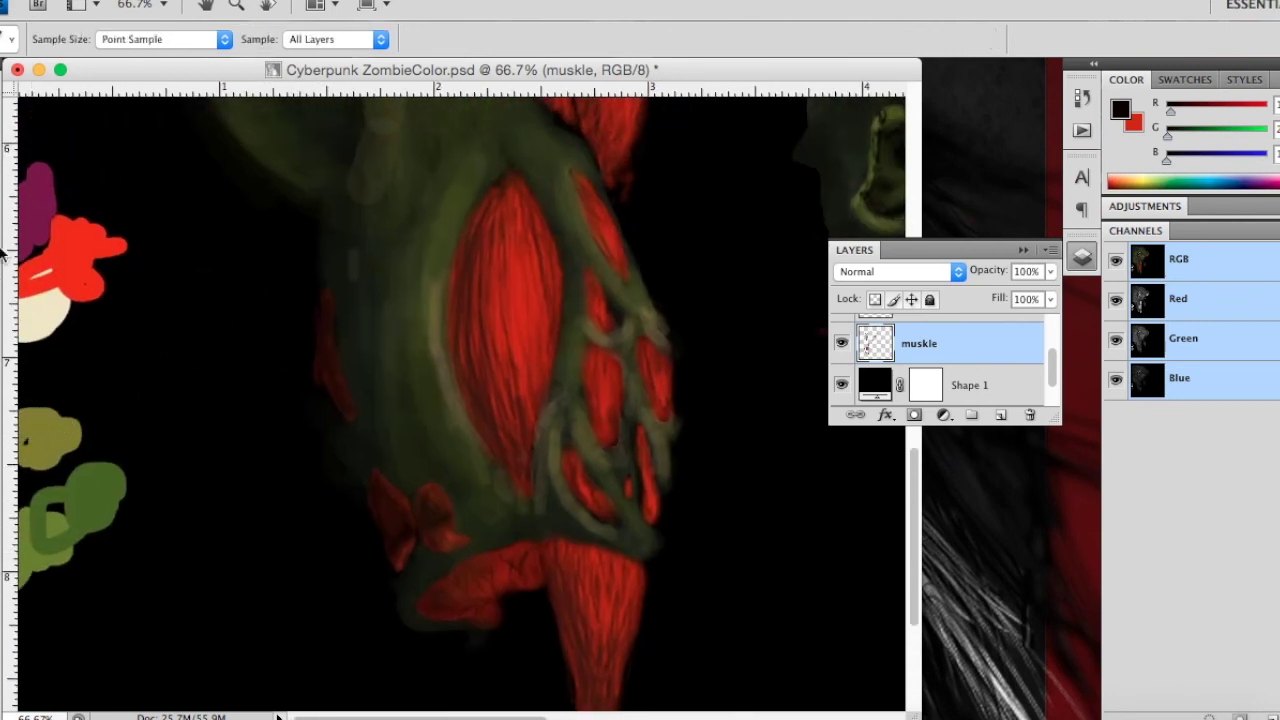
{"action": "left_click", "coordinate": [42, 316]}
{"action": "scroll", "coordinate": [50, 280], "scroll_direction": "down", "scroll_amount": 6}
{"action": "scroll", "coordinate": [50, 280], "scroll_direction": "right", "scroll_amount": 3}
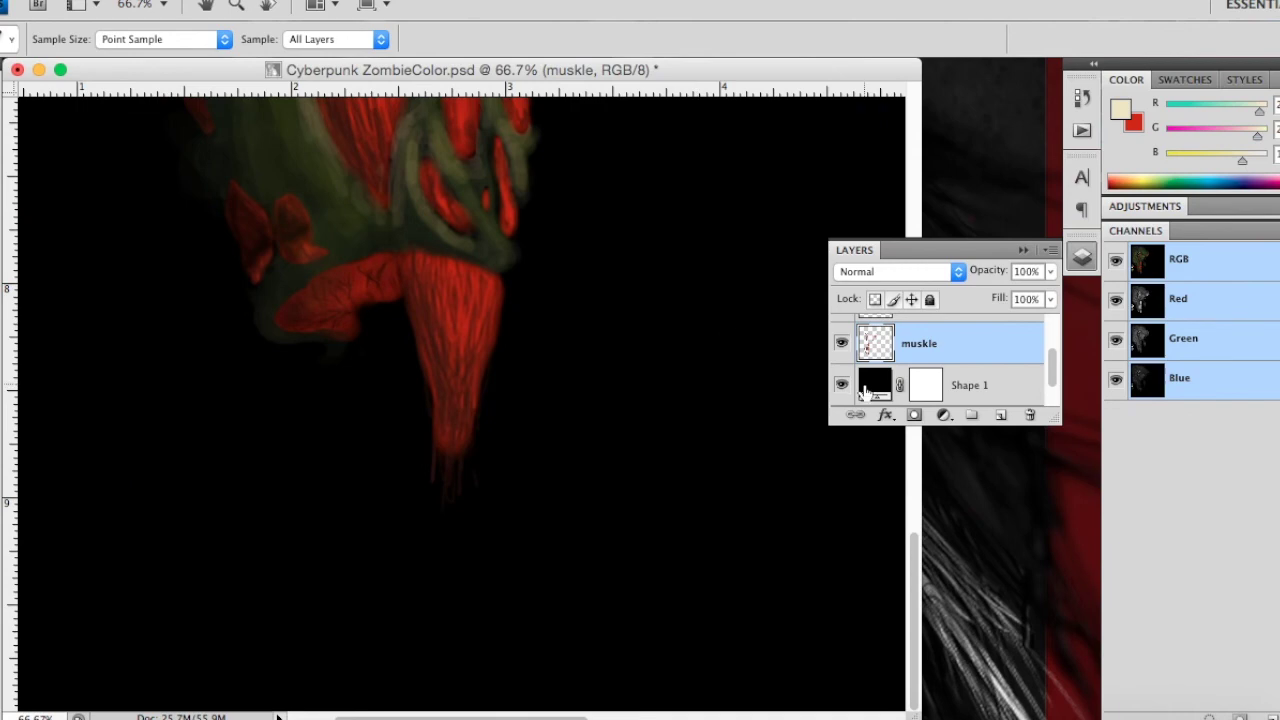
{"action": "left_click", "coordinate": [841, 384]}
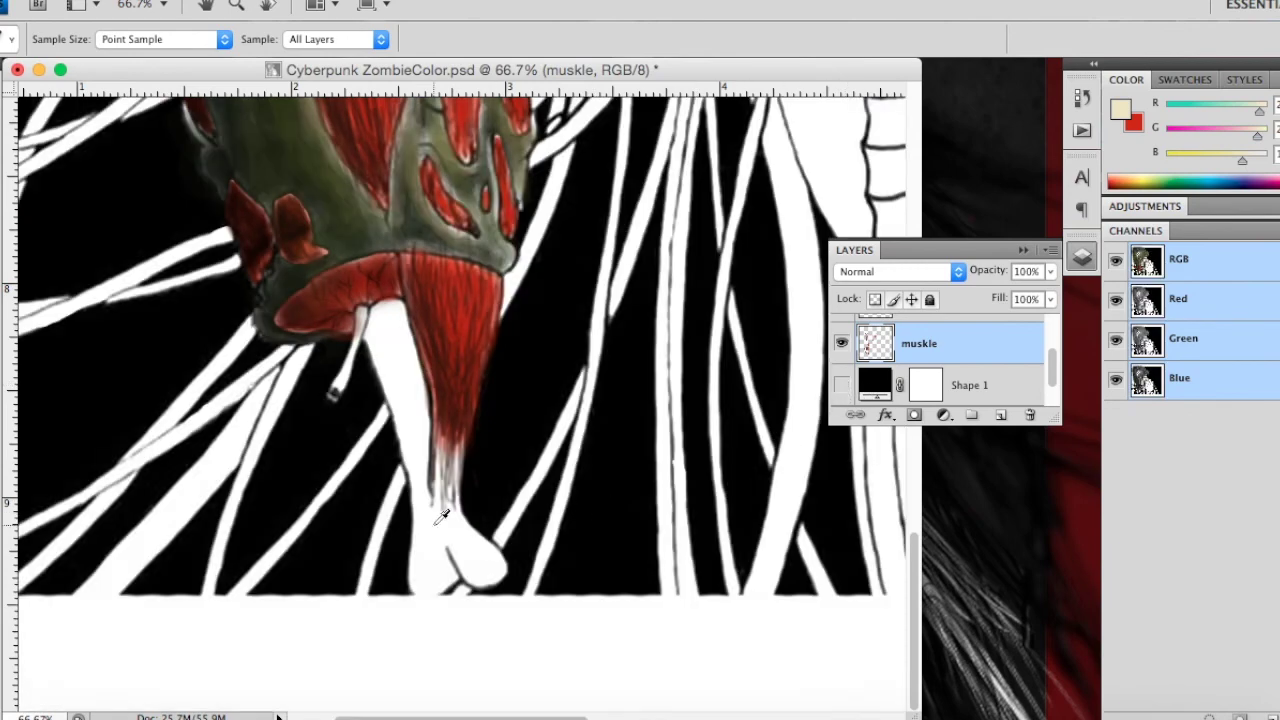
{"action": "key", "text": "b"}
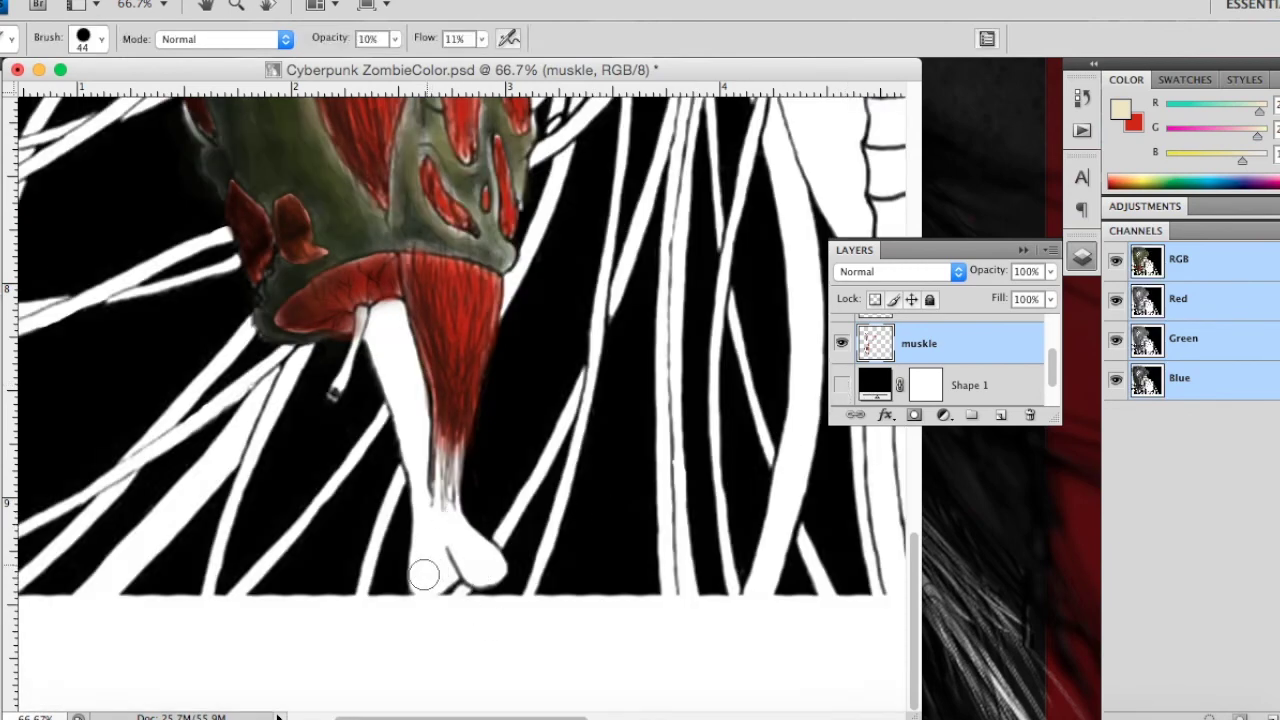
{"action": "left_click", "coordinate": [395, 39]}
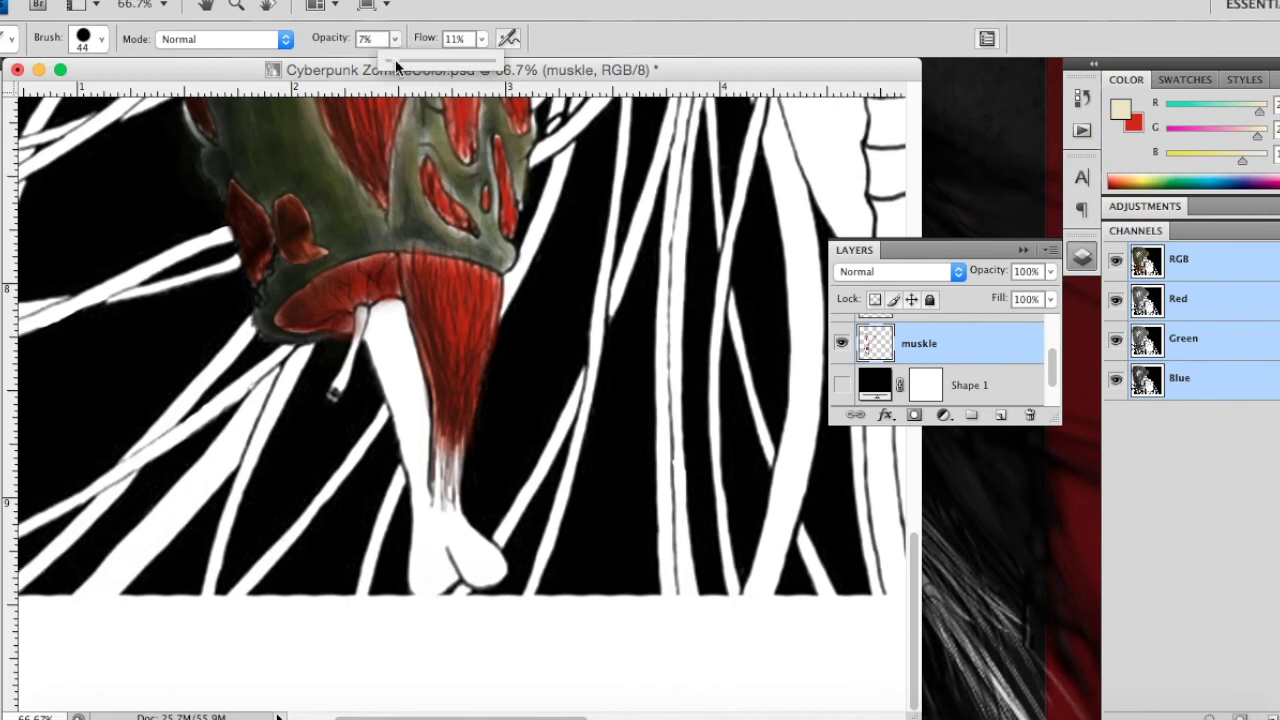
{"action": "left_click_drag", "start_coordinate": [398, 66], "coordinate": [457, 63]}
Step: Tint the bone top cream, then set the brush to 100% opacity and 17 px
{"action": "left_click_drag", "start_coordinate": [383, 345], "coordinate": [380, 320]}
{"action": "right_click", "coordinate": [418, 366]}
{"action": "left_click_drag", "start_coordinate": [491, 408], "coordinate": [502, 408]}
{"action": "key", "text": "Return"}
{"action": "left_click", "coordinate": [396, 37]}
{"action": "left_click_drag", "start_coordinate": [398, 60], "coordinate": [436, 60]}
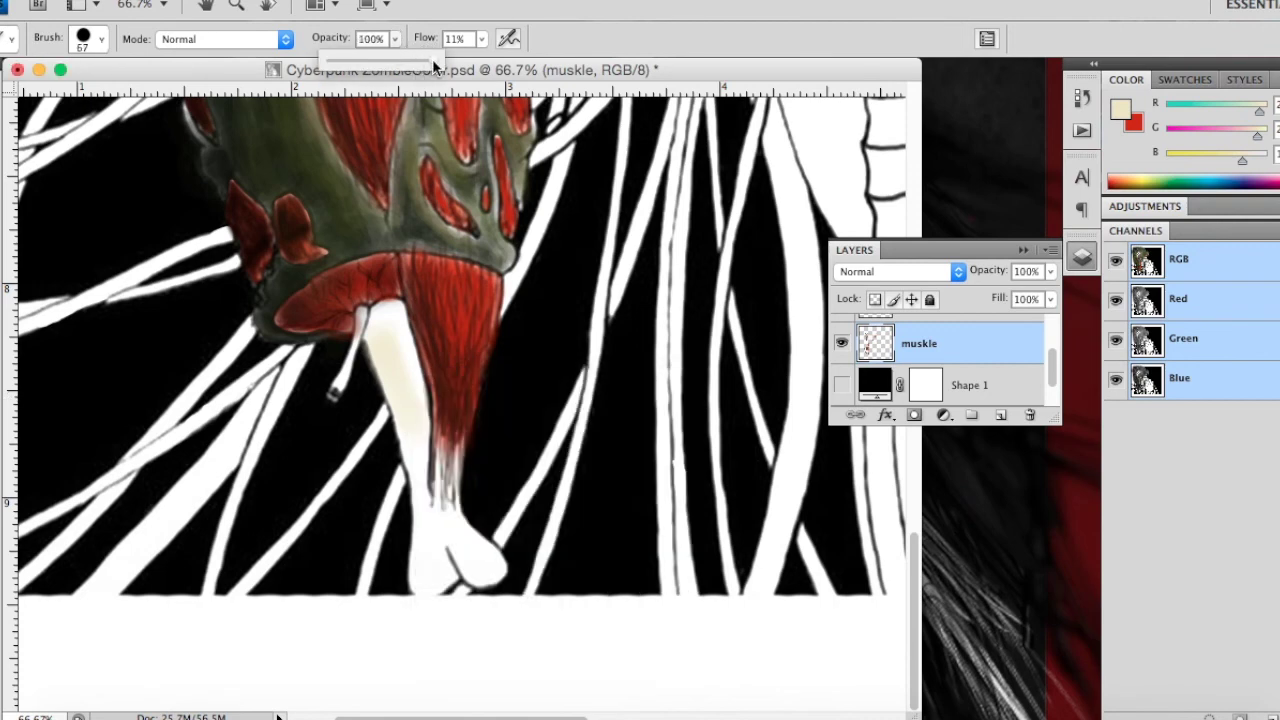
{"action": "right_click", "coordinate": [385, 349]}
{"action": "left_click_drag", "start_coordinate": [472, 390], "coordinate": [429, 390]}
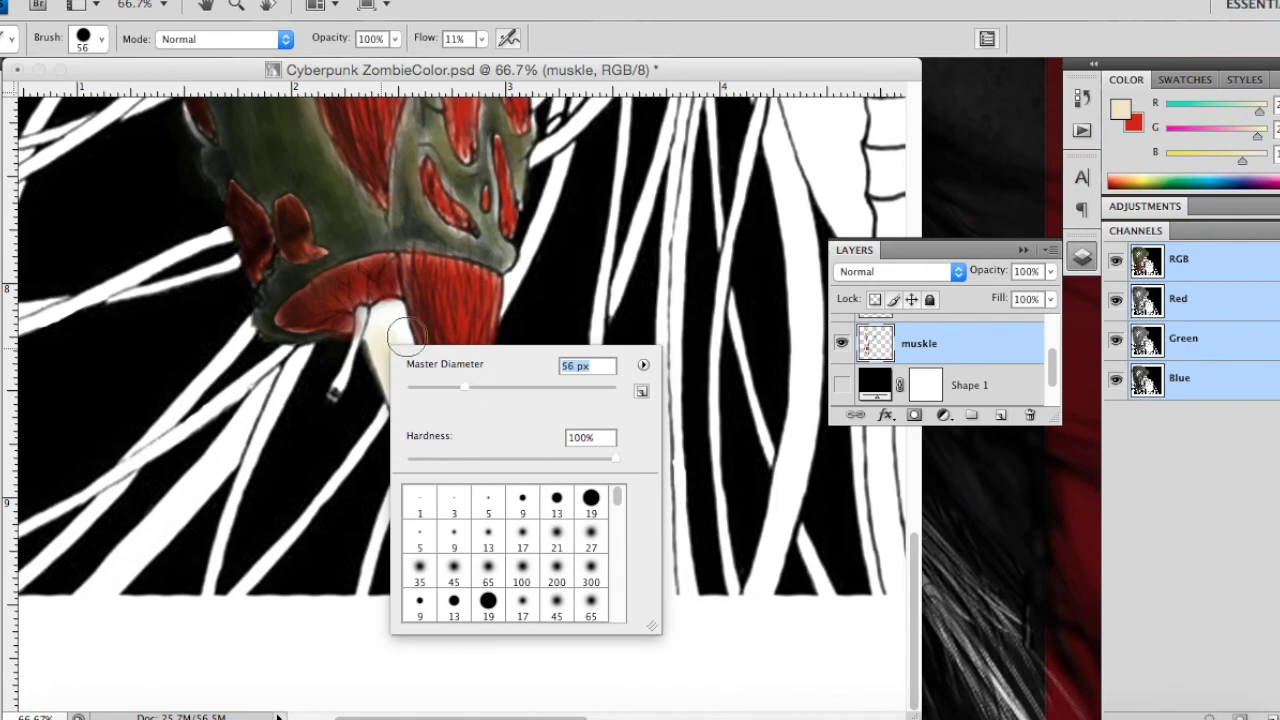
{"action": "key", "text": "Return"}
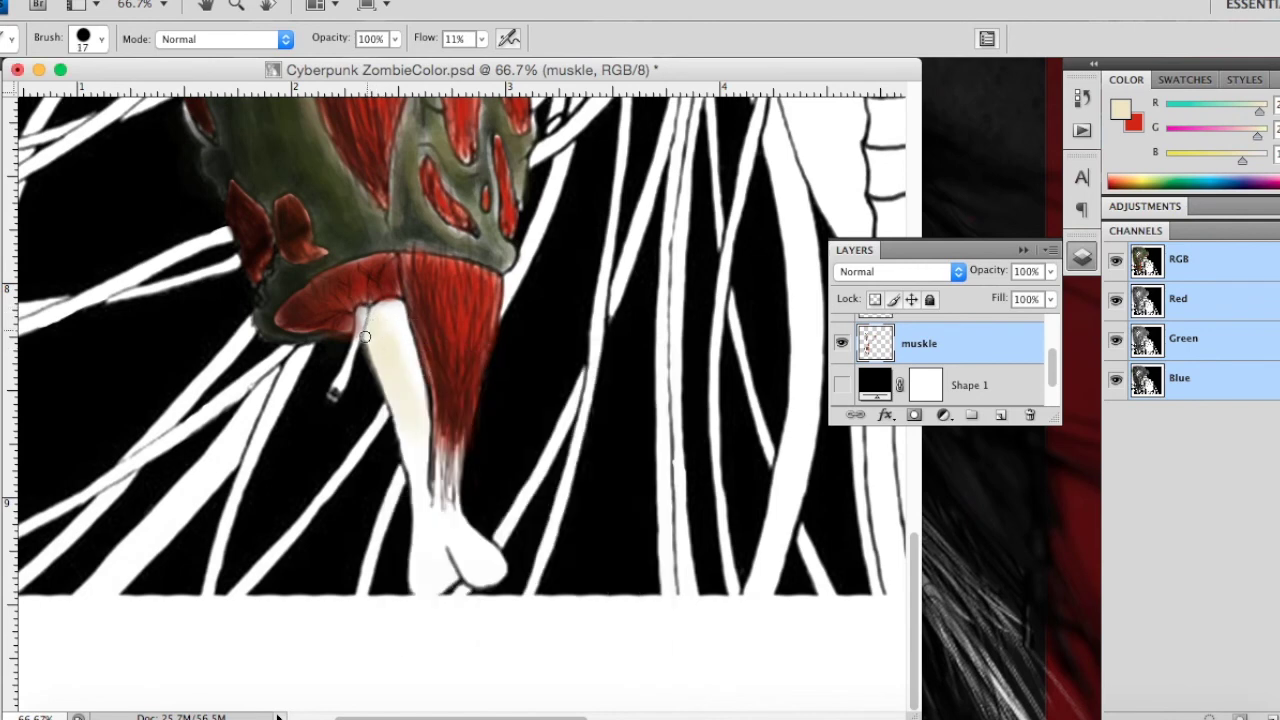
Step: Paint beige down the bone shaft to its knobbed end, then show Shape 1 again
{"action": "mouse_move", "coordinate": [396, 307]}
{"action": "left_mouse_down"}
{"action": "mouse_move", "coordinate": [398, 384]}
{"action": "mouse_move", "coordinate": [406, 341]}
{"action": "left_mouse_up"}
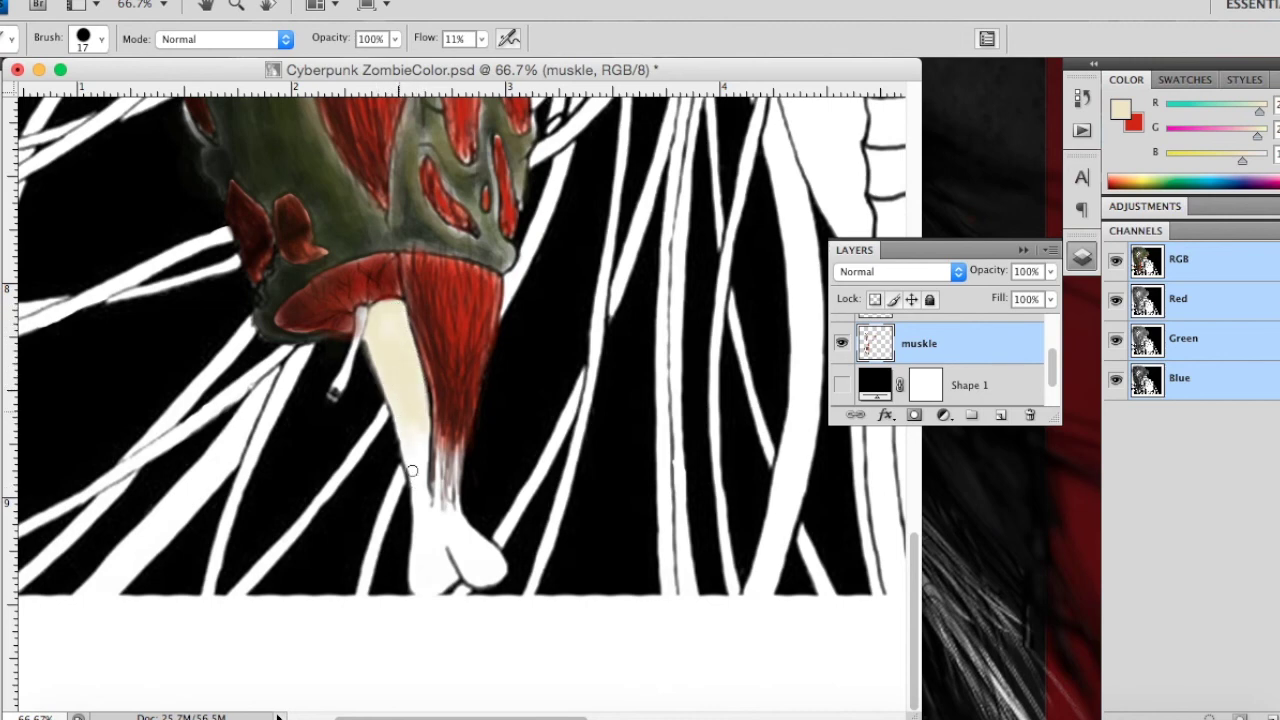
{"action": "left_click_drag", "start_coordinate": [411, 470], "coordinate": [409, 423]}
{"action": "left_click_drag", "start_coordinate": [428, 495], "coordinate": [428, 445]}
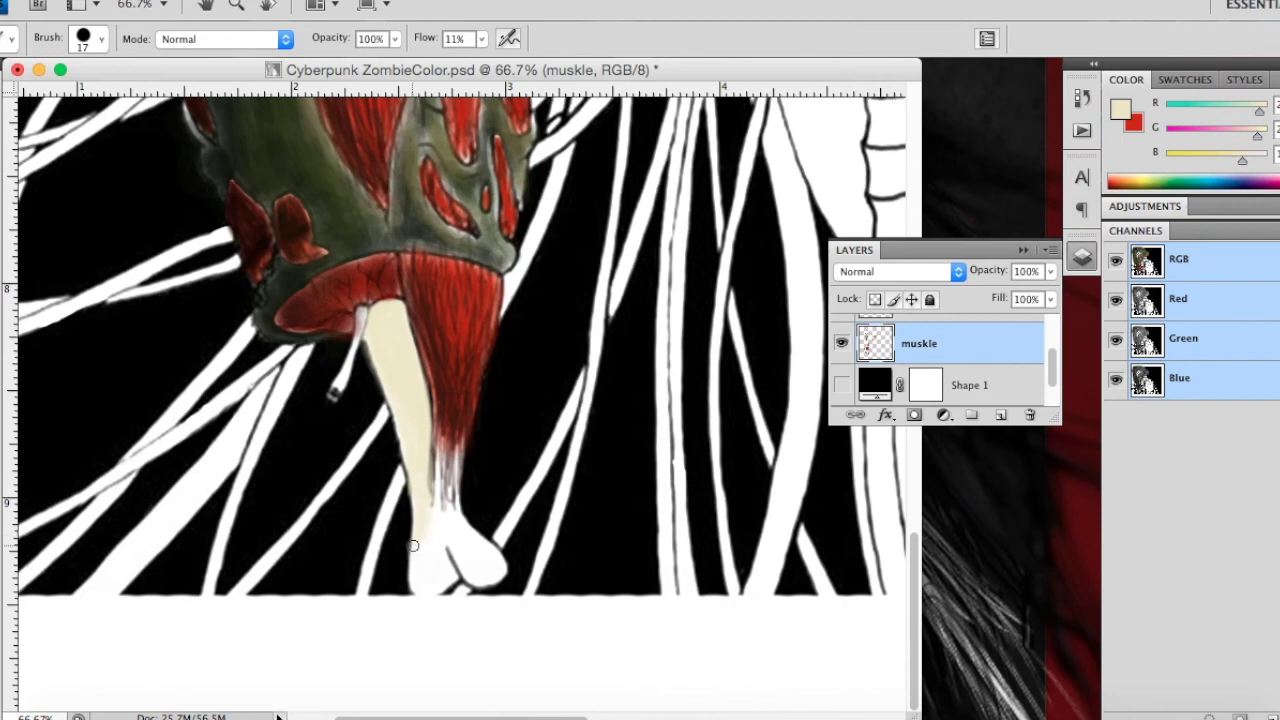
{"action": "left_click_drag", "start_coordinate": [422, 543], "coordinate": [419, 591]}
{"action": "mouse_move", "coordinate": [444, 505]}
{"action": "left_mouse_down"}
{"action": "mouse_move", "coordinate": [445, 548]}
{"action": "mouse_move", "coordinate": [501, 569]}
{"action": "mouse_move", "coordinate": [430, 575]}
{"action": "left_mouse_up"}
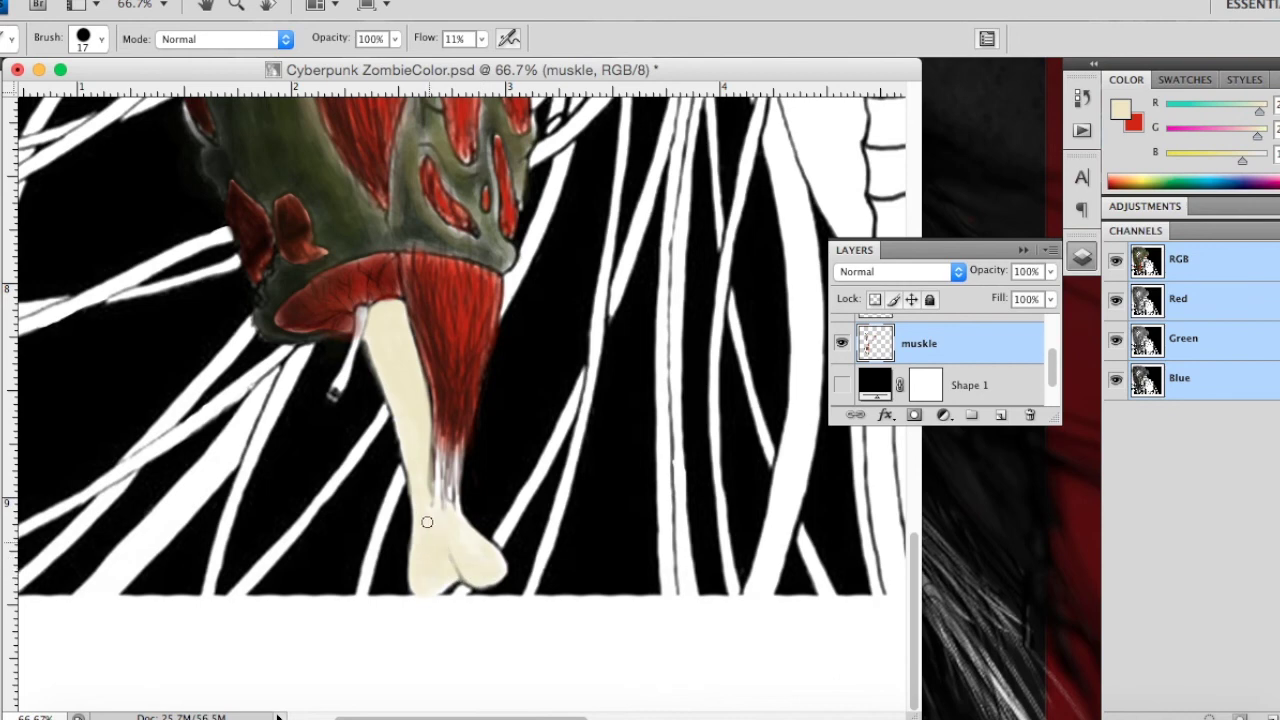
{"action": "left_click_drag", "start_coordinate": [497, 578], "coordinate": [443, 491]}
{"action": "left_click", "coordinate": [841, 385]}
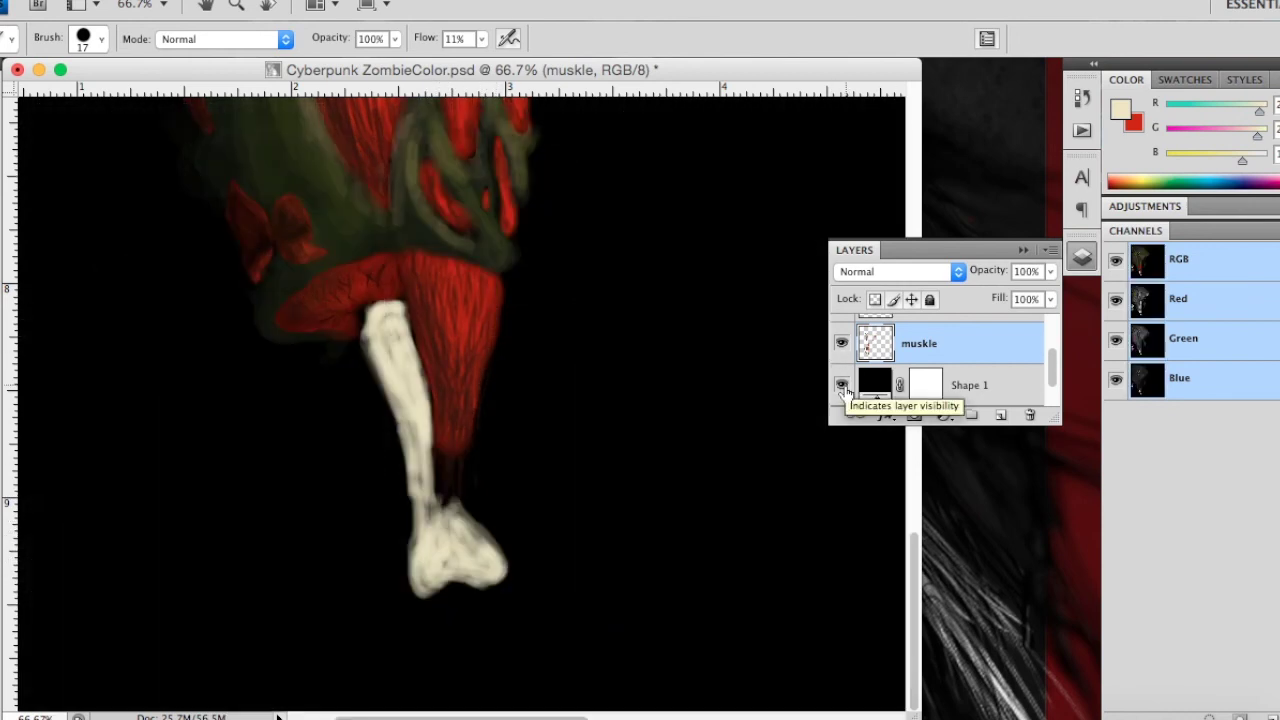
Step: Set brush flow to 100%, undo a trial cream stroke, and shrink the brush to 8 px
{"action": "left_click_drag", "start_coordinate": [483, 39], "coordinate": [712, 59]}
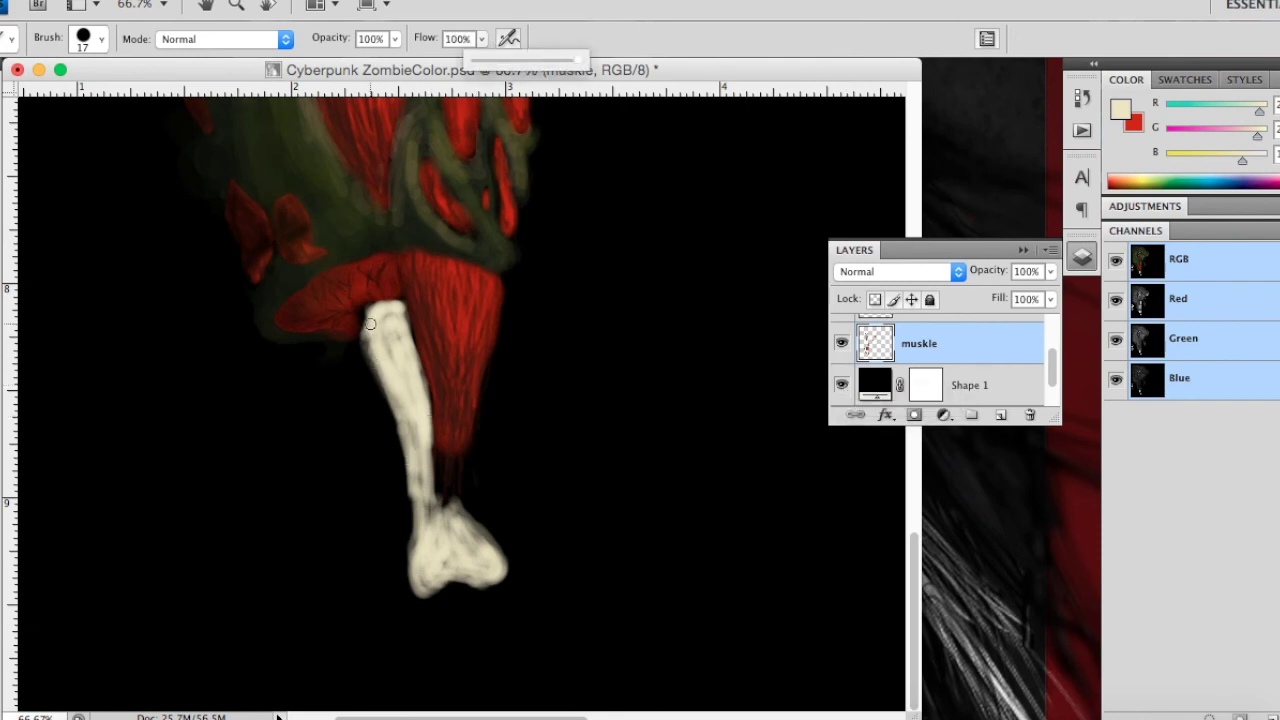
{"action": "left_click_drag", "start_coordinate": [382, 308], "coordinate": [404, 338]}
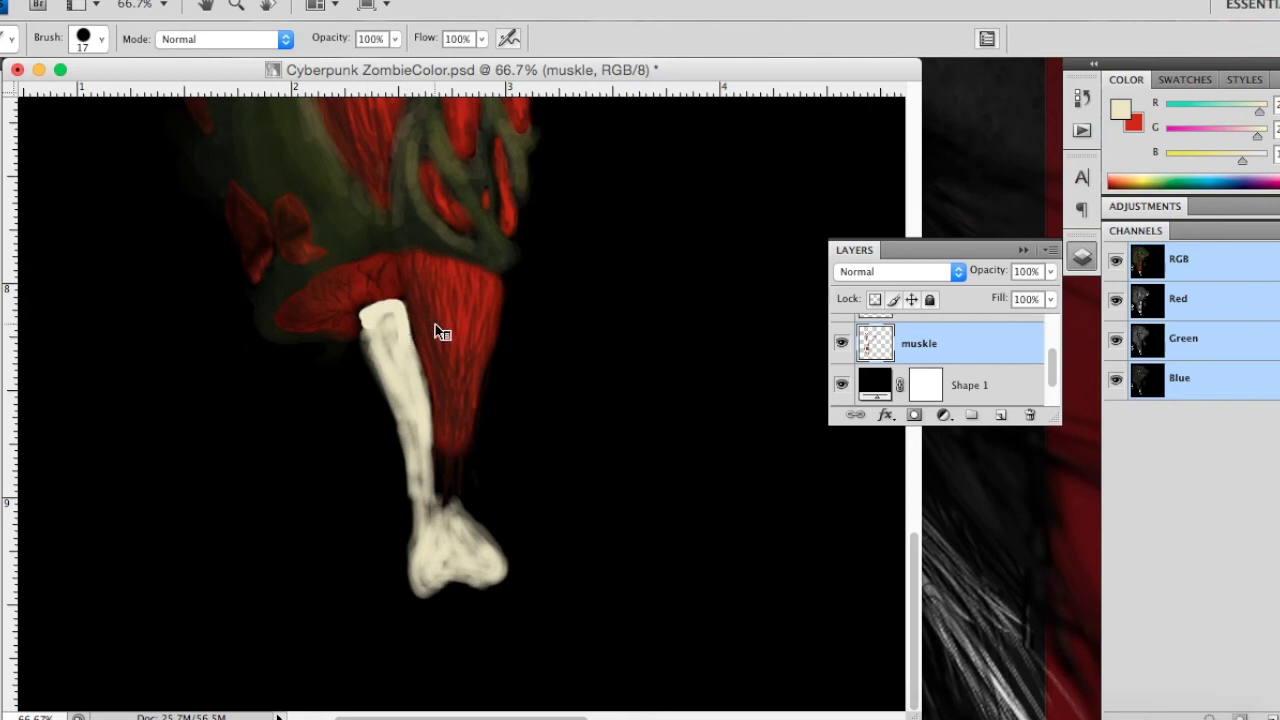
{"action": "key", "text": "ctrl+z"}
{"action": "right_click", "coordinate": [391, 354]}
{"action": "left_click_drag", "start_coordinate": [444, 392], "coordinate": [436, 392]}
{"action": "key", "text": "Return"}
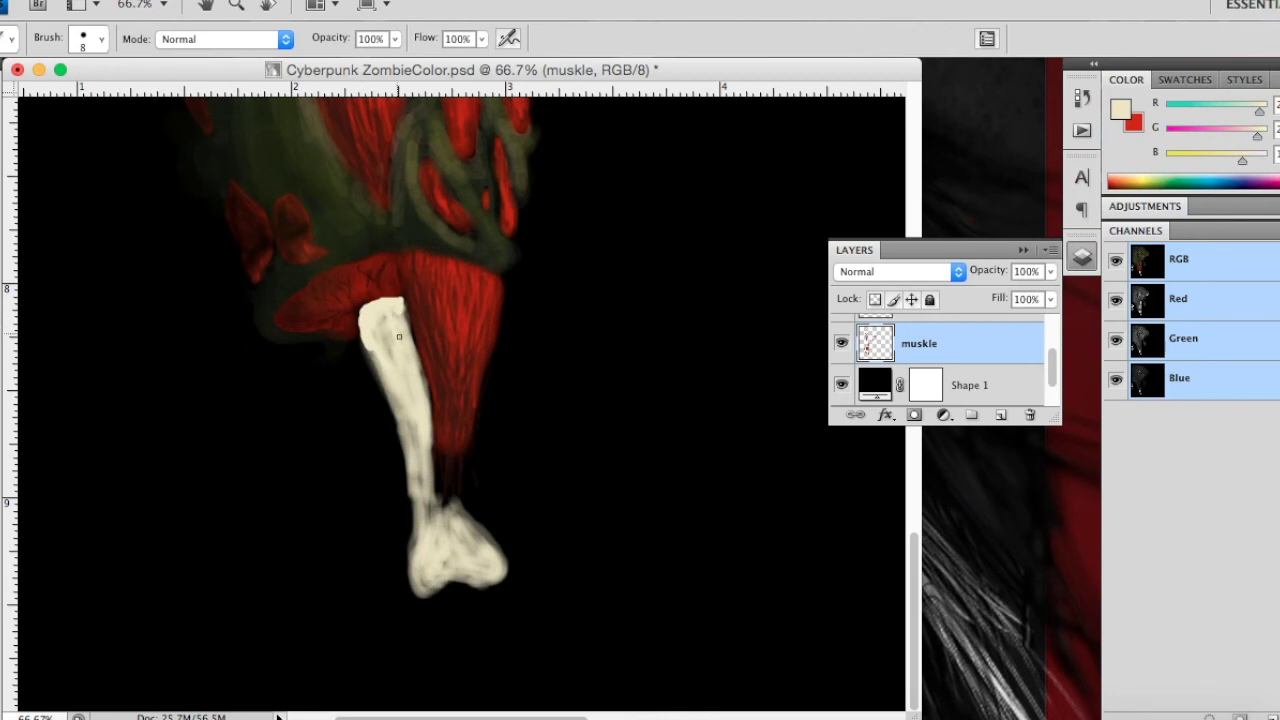
Step: With a 29 px brush, extend and widen the cream bone down its shaft and right edge
{"action": "right_click", "coordinate": [398, 332]}
{"action": "left_click_drag", "start_coordinate": [442, 388], "coordinate": [450, 388]}
{"action": "key", "text": "Return"}
{"action": "mouse_move", "coordinate": [369, 335]}
{"action": "left_mouse_down"}
{"action": "mouse_move", "coordinate": [404, 430]}
{"action": "mouse_move", "coordinate": [421, 569]}
{"action": "mouse_move", "coordinate": [451, 558]}
{"action": "left_mouse_up"}
{"action": "mouse_move", "coordinate": [418, 437]}
{"action": "left_mouse_down"}
{"action": "mouse_move", "coordinate": [451, 534]}
{"action": "mouse_move", "coordinate": [457, 514]}
{"action": "mouse_move", "coordinate": [417, 574]}
{"action": "mouse_move", "coordinate": [434, 580]}
{"action": "mouse_move", "coordinate": [414, 543]}
{"action": "mouse_move", "coordinate": [417, 485]}
{"action": "left_mouse_up"}
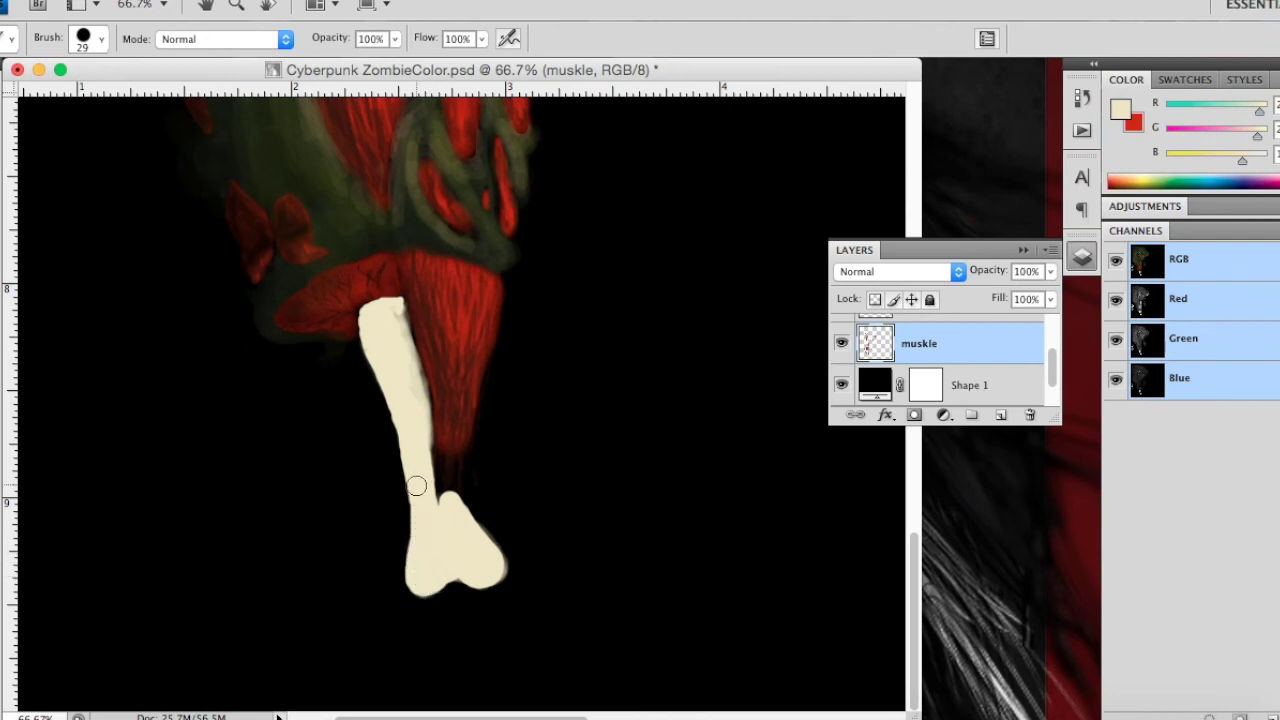
{"action": "right_click", "coordinate": [427, 500]}
{"action": "left_click", "coordinate": [473, 478]}
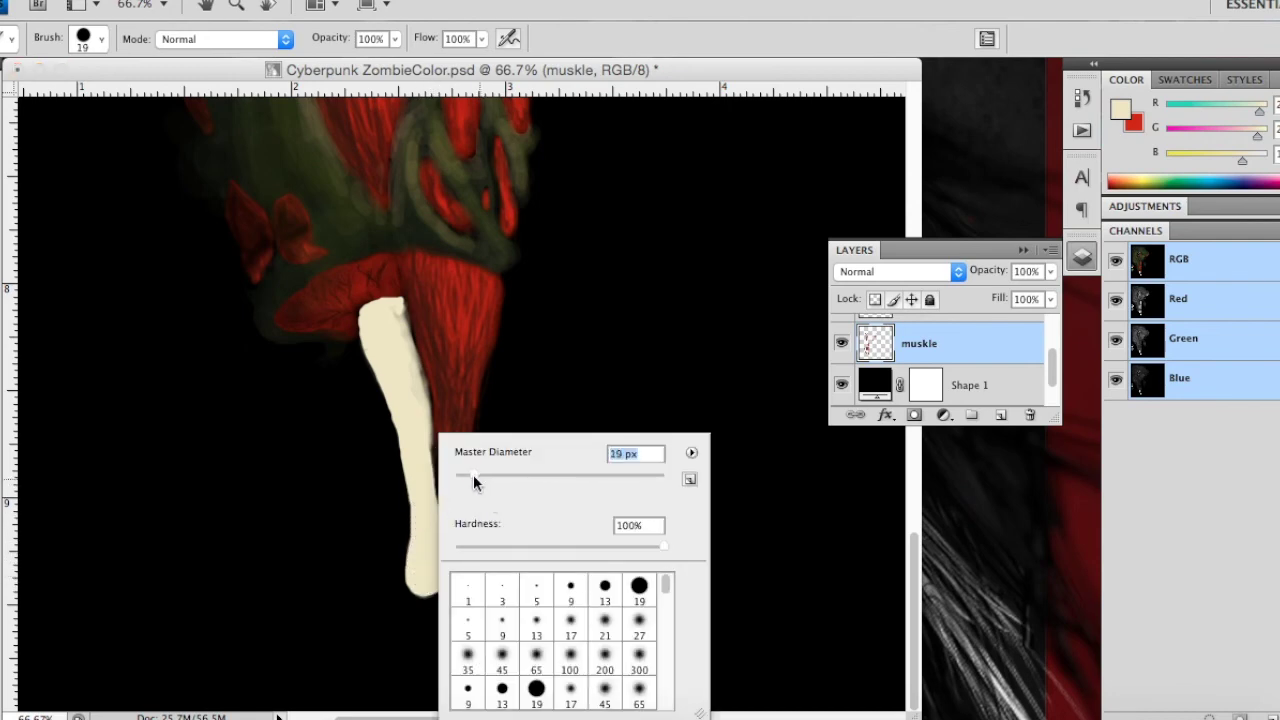
{"action": "key", "text": "Return"}
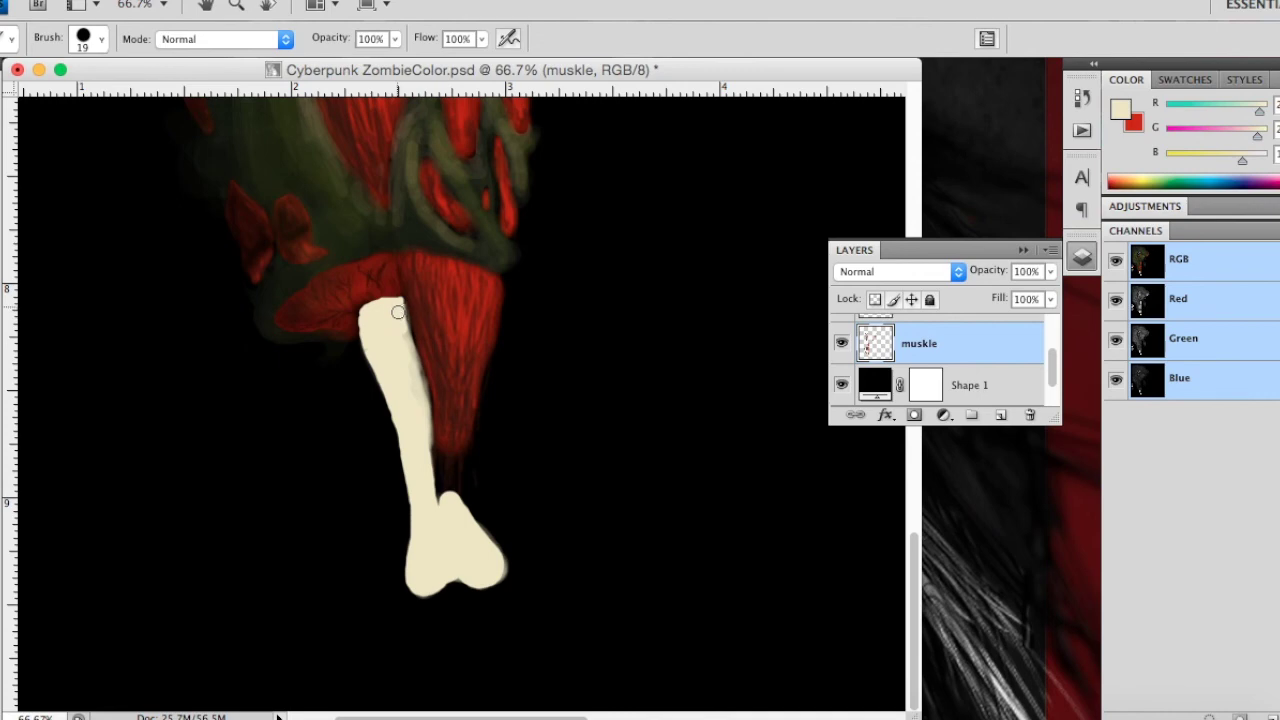
{"action": "left_click_drag", "start_coordinate": [409, 355], "coordinate": [415, 410]}
Step: Lower brush opacity to 10% and pick near-black 171211 as the background colour
{"action": "left_click_drag", "start_coordinate": [395, 39], "coordinate": [301, 75]}
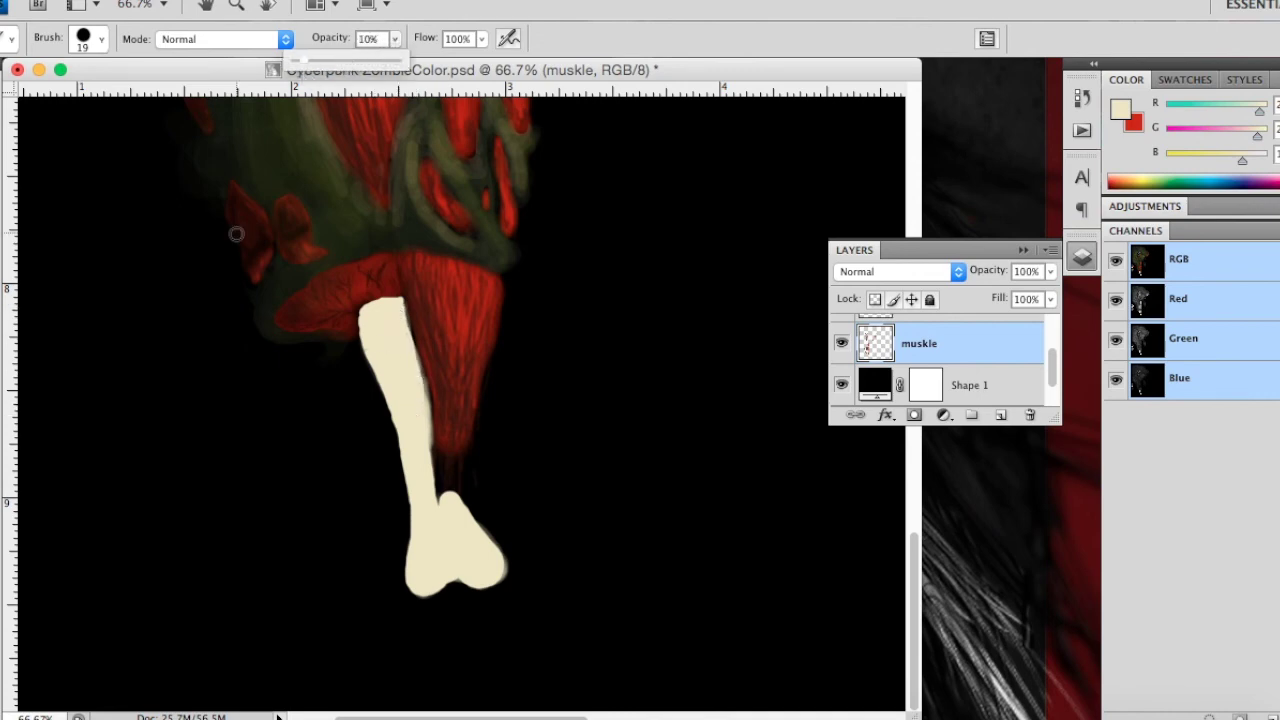
{"action": "left_click", "coordinate": [5, 672]}
{"action": "mouse_move", "coordinate": [402, 451]}
{"action": "left_mouse_down"}
{"action": "mouse_move", "coordinate": [334, 406]}
{"action": "mouse_move", "coordinate": [337, 420]}
{"action": "mouse_move", "coordinate": [431, 443]}
{"action": "mouse_move", "coordinate": [366, 443]}
{"action": "left_mouse_up"}
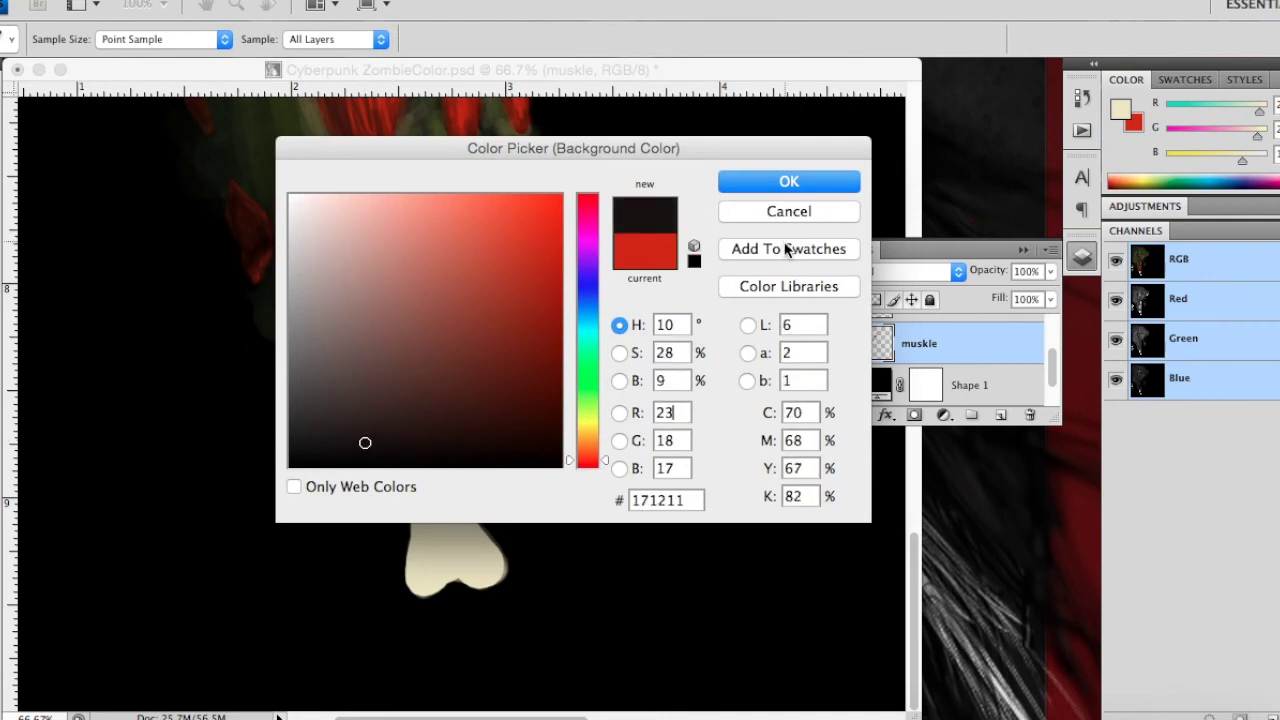
Step: Confirm near-black 171211, swap it to the foreground, and drop brush opacity to 3%
{"action": "left_click", "coordinate": [762, 184]}
{"action": "left_click_drag", "start_coordinate": [359, 321], "coordinate": [374, 400]}
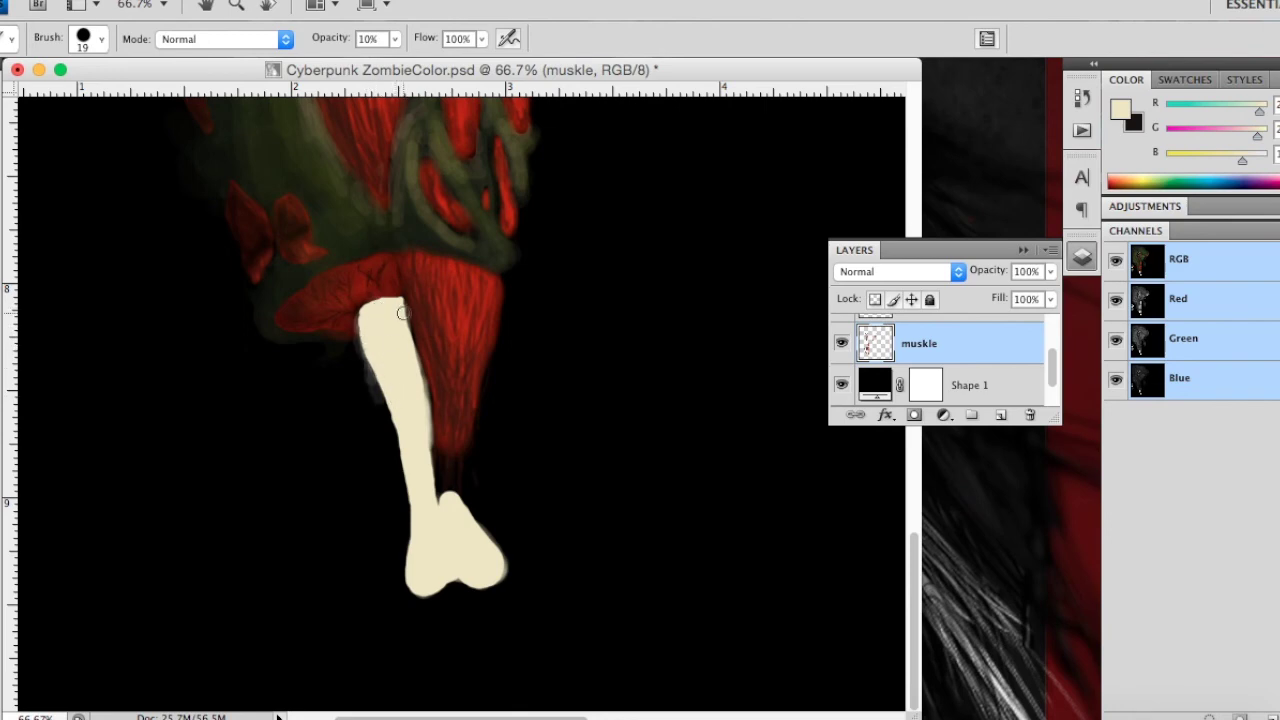
{"action": "key", "text": "x"}
{"action": "left_click_drag", "start_coordinate": [362, 310], "coordinate": [373, 367]}
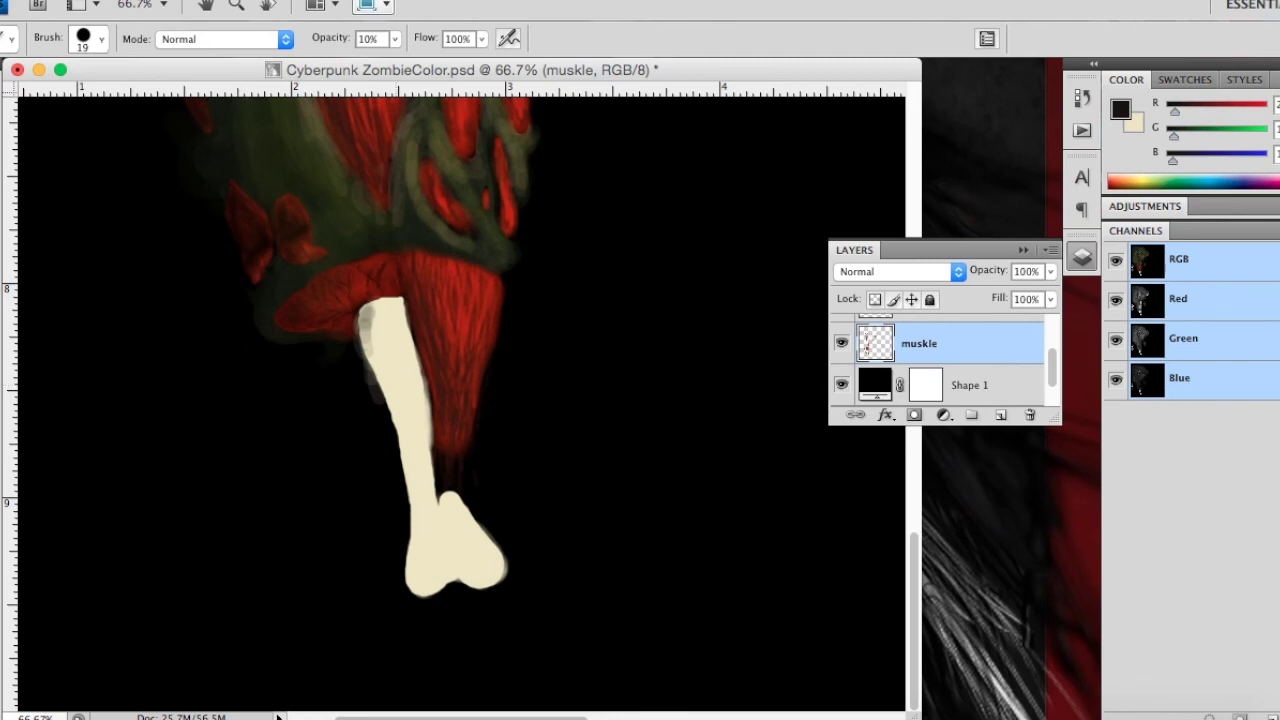
{"action": "left_click_drag", "start_coordinate": [395, 38], "coordinate": [390, 60]}
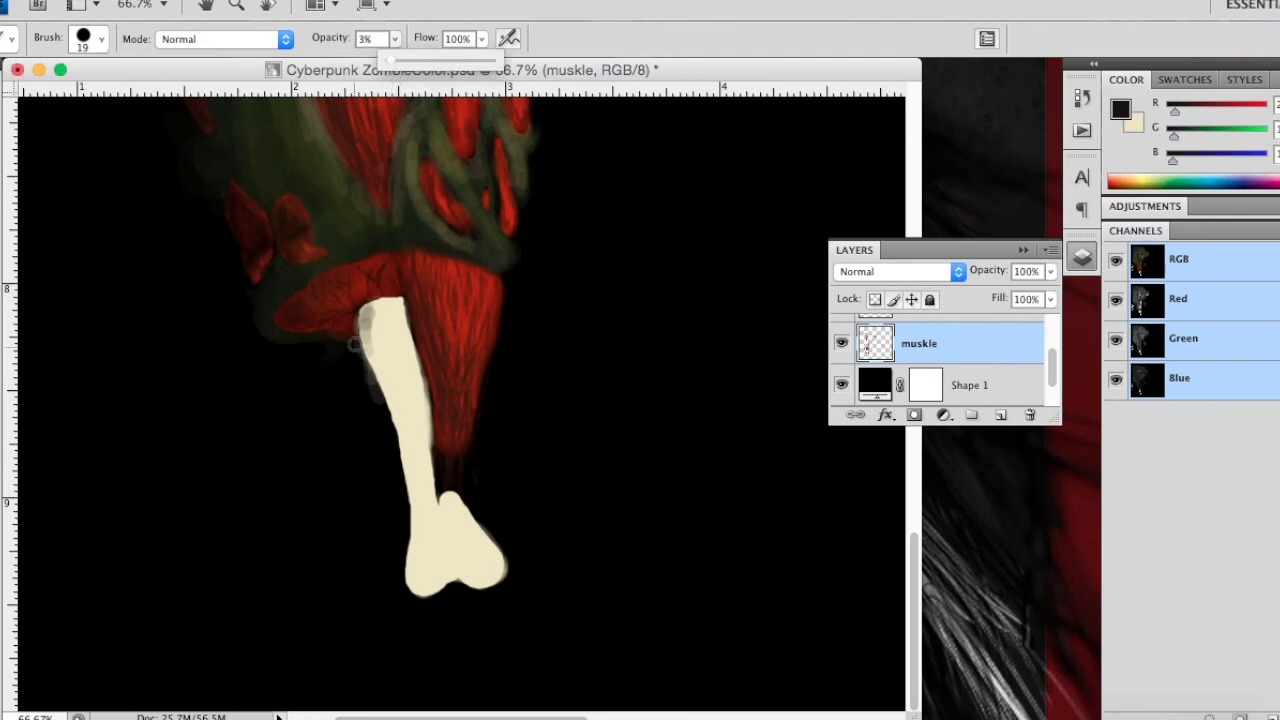
Step: Shade the bone's upper, left and right edges faintly at 3% opacity
{"action": "left_click_drag", "start_coordinate": [372, 318], "coordinate": [378, 385]}
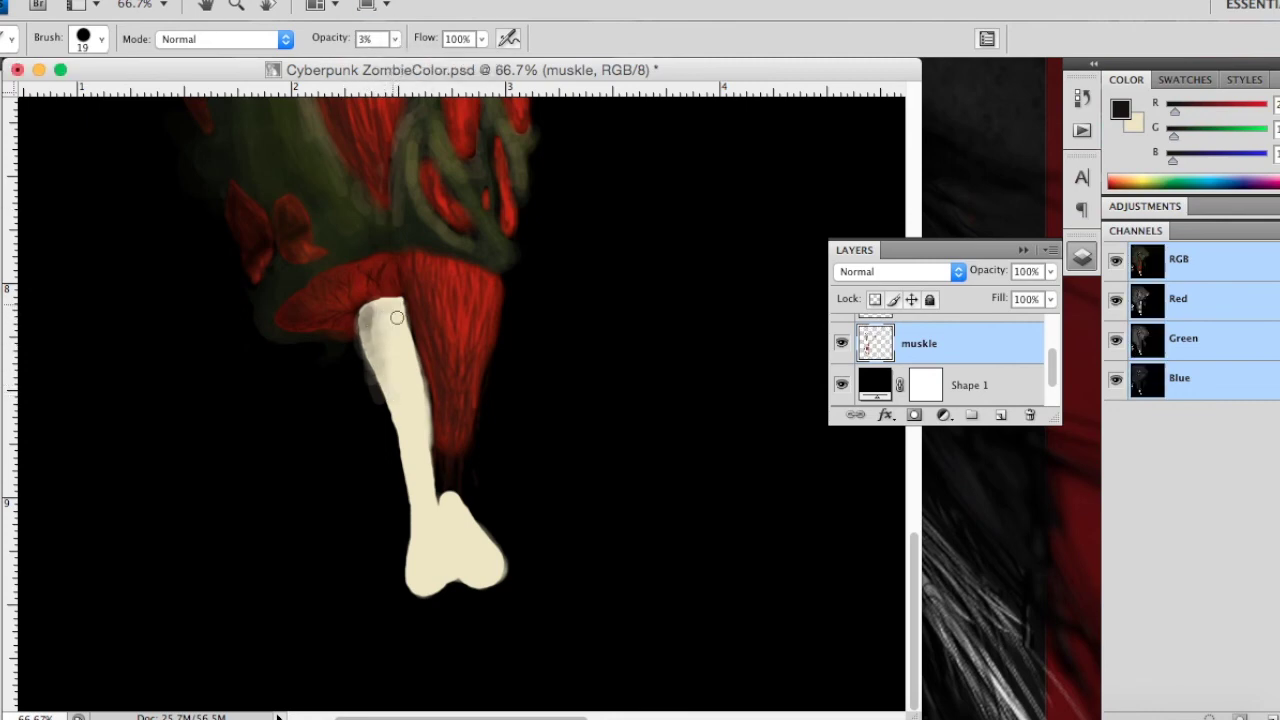
{"action": "left_click_drag", "start_coordinate": [394, 304], "coordinate": [423, 370]}
{"action": "mouse_move", "coordinate": [417, 400]}
{"action": "left_mouse_down"}
{"action": "mouse_move", "coordinate": [395, 310]}
{"action": "mouse_move", "coordinate": [439, 415]}
{"action": "left_mouse_up"}
{"action": "left_click_drag", "start_coordinate": [389, 301], "coordinate": [403, 349]}
{"action": "mouse_move", "coordinate": [380, 300]}
{"action": "left_mouse_down"}
{"action": "mouse_move", "coordinate": [386, 332]}
{"action": "mouse_move", "coordinate": [402, 320]}
{"action": "left_mouse_up"}
{"action": "left_click_drag", "start_coordinate": [405, 367], "coordinate": [392, 327]}
{"action": "left_click_drag", "start_coordinate": [415, 386], "coordinate": [416, 412]}
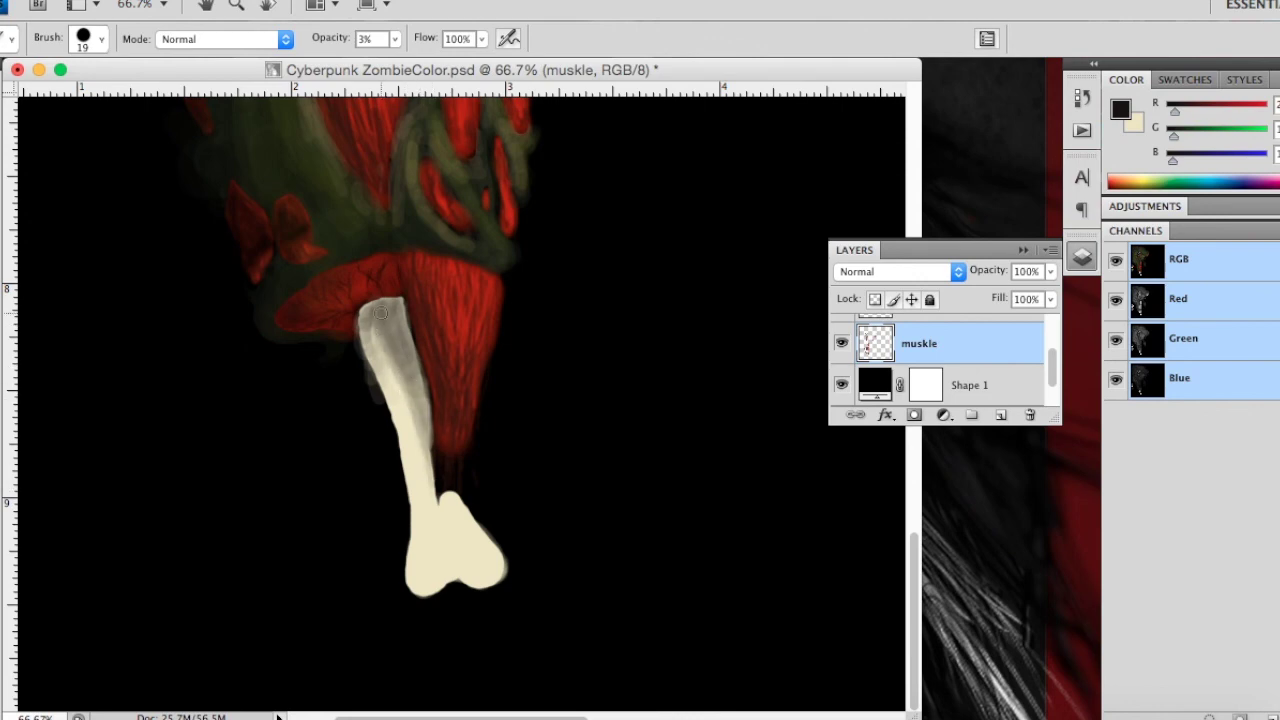
{"action": "left_click_drag", "start_coordinate": [400, 304], "coordinate": [426, 418]}
{"action": "left_click_drag", "start_coordinate": [379, 310], "coordinate": [430, 480]}
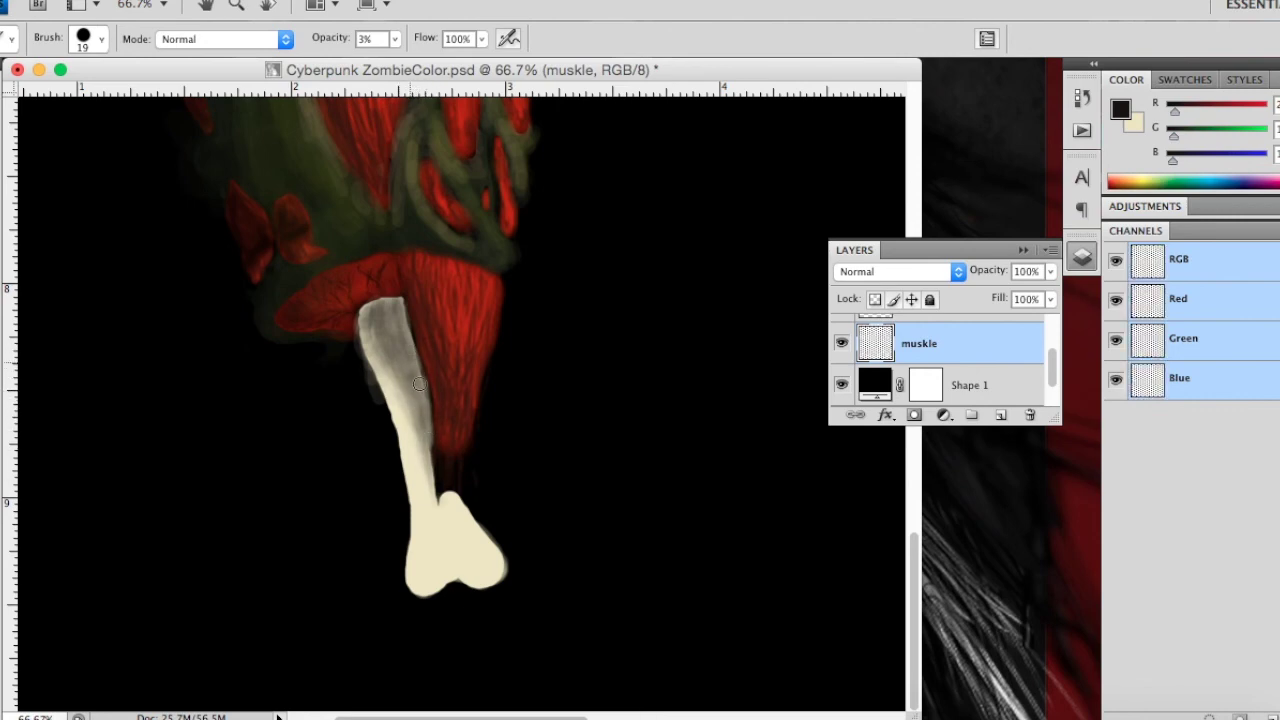
{"action": "left_click_drag", "start_coordinate": [389, 324], "coordinate": [431, 415]}
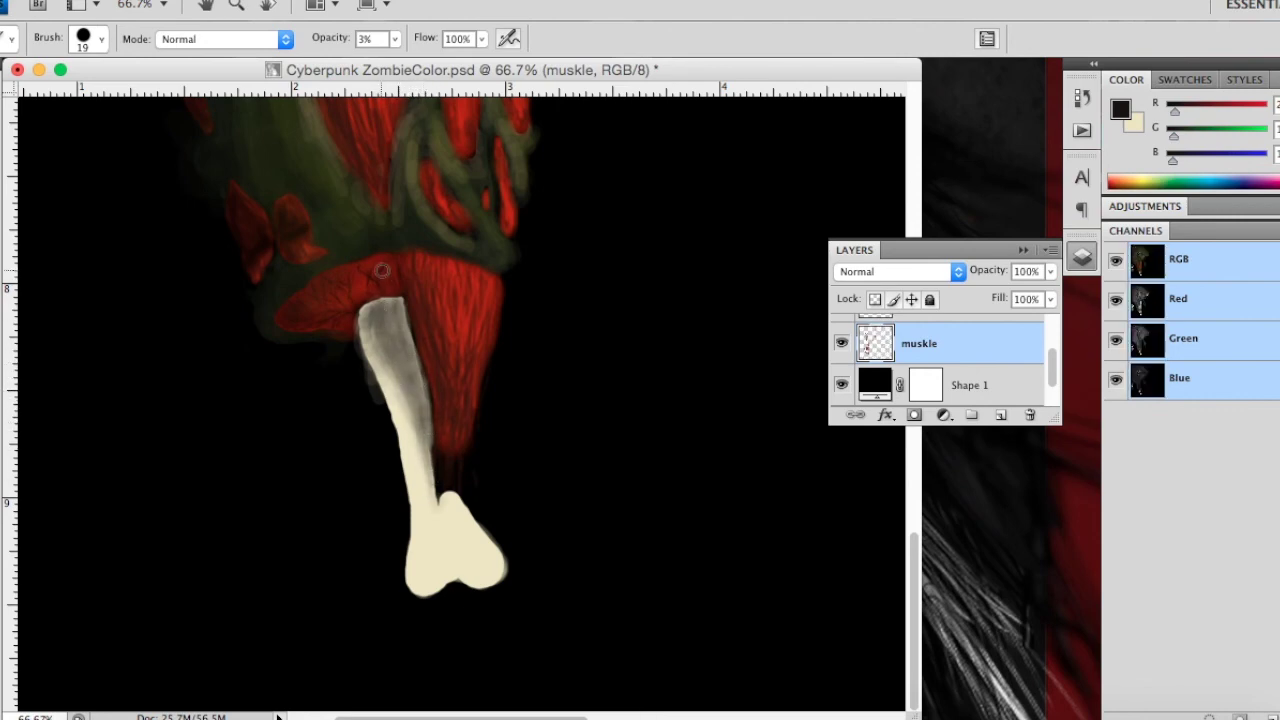
Step: At 7% opacity, shade grey down the bone's left side and lower shaft toward the head
{"action": "left_click_drag", "start_coordinate": [396, 40], "coordinate": [399, 63]}
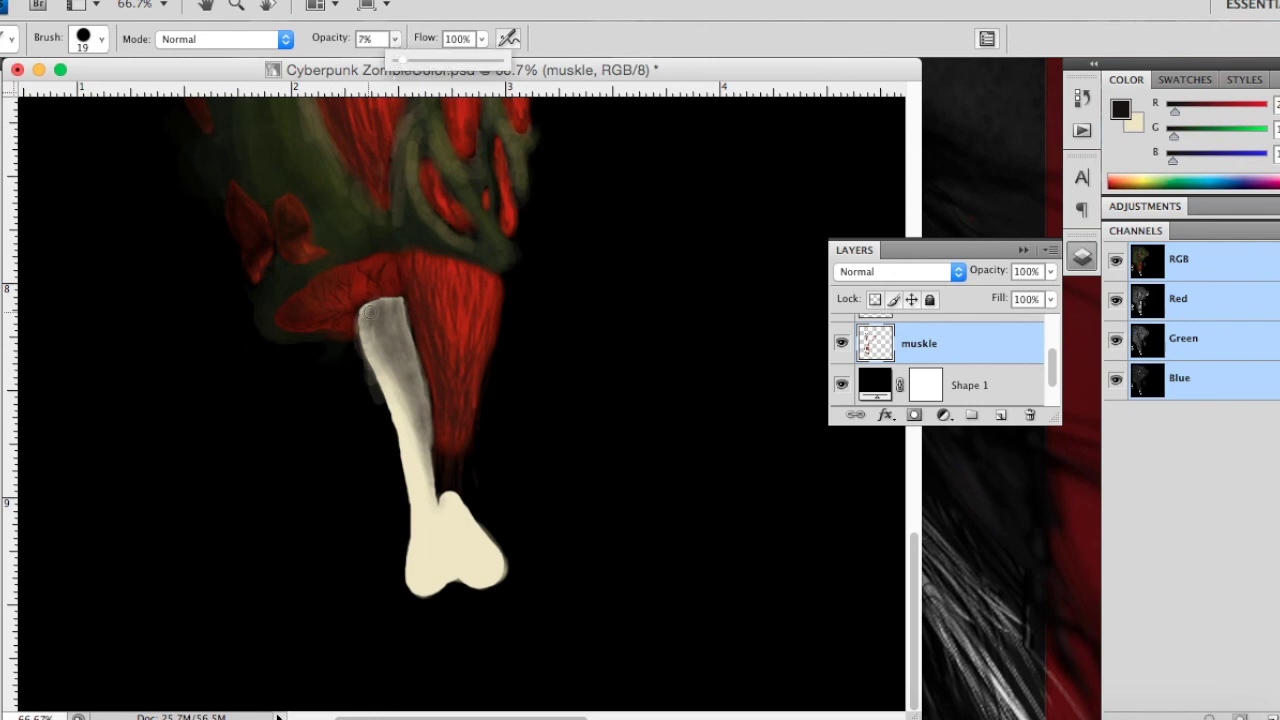
{"action": "mouse_move", "coordinate": [364, 328]}
{"action": "left_mouse_down"}
{"action": "mouse_move", "coordinate": [372, 316]}
{"action": "mouse_move", "coordinate": [383, 382]}
{"action": "left_mouse_up"}
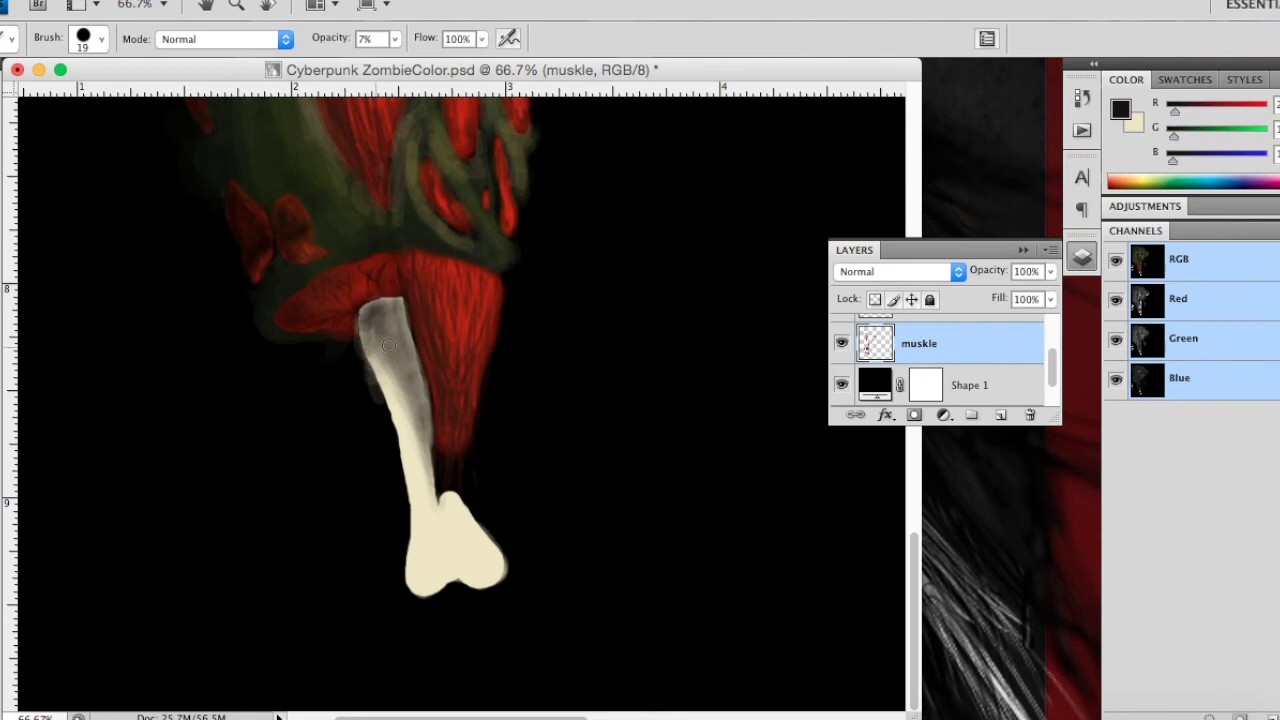
{"action": "mouse_move", "coordinate": [371, 340]}
{"action": "left_mouse_down"}
{"action": "mouse_move", "coordinate": [383, 408]}
{"action": "mouse_move", "coordinate": [377, 327]}
{"action": "left_mouse_up"}
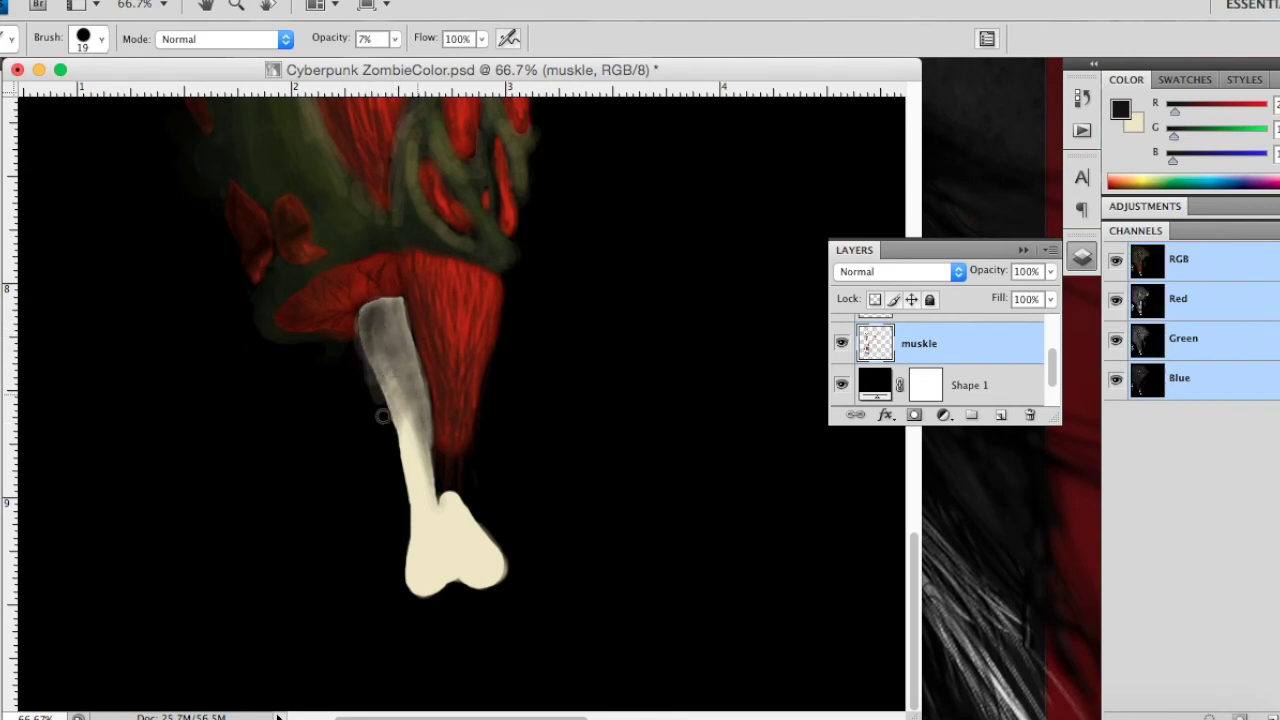
{"action": "left_click_drag", "start_coordinate": [388, 303], "coordinate": [362, 313]}
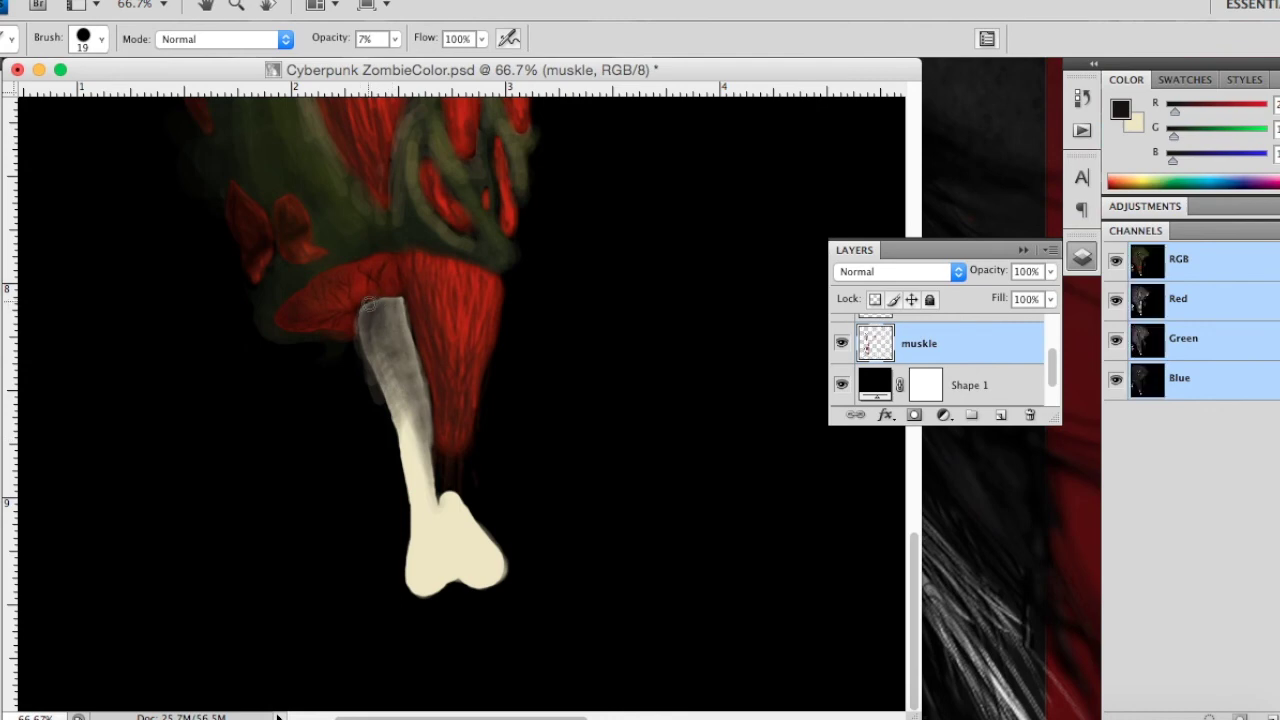
{"action": "left_click_drag", "start_coordinate": [383, 374], "coordinate": [405, 430]}
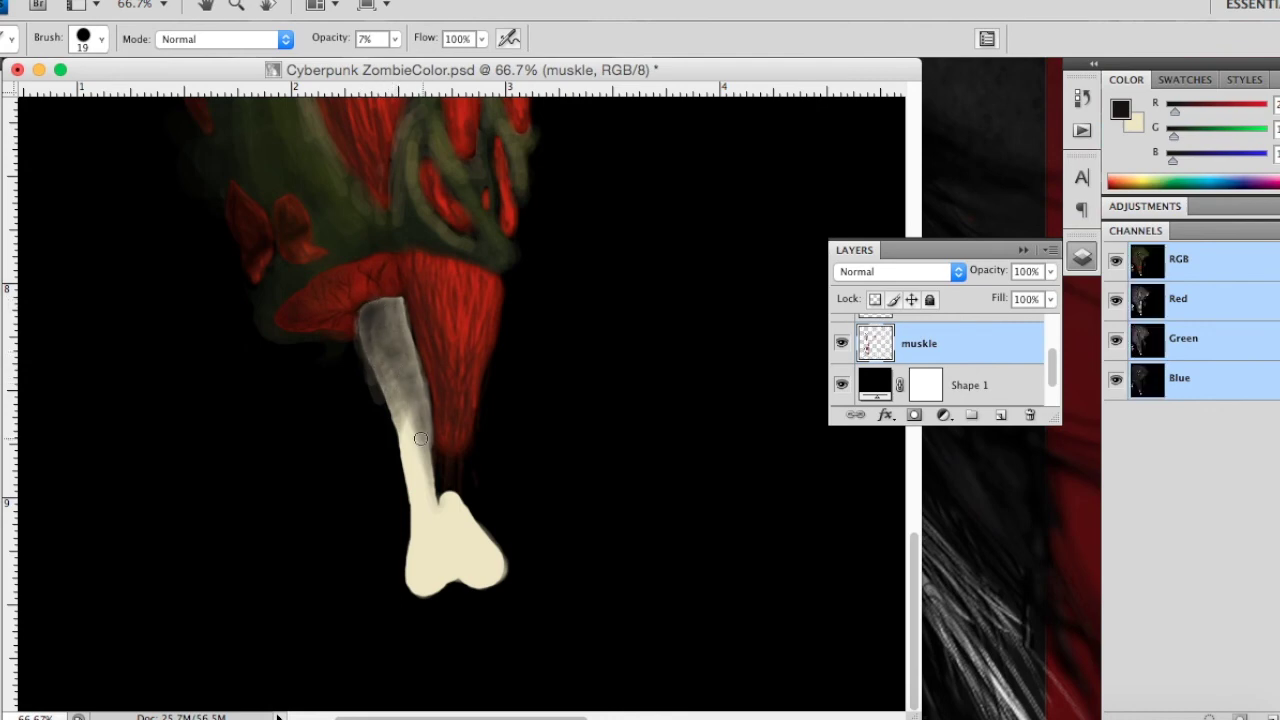
{"action": "mouse_move", "coordinate": [412, 492]}
{"action": "left_mouse_down"}
{"action": "mouse_move", "coordinate": [406, 434]}
{"action": "mouse_move", "coordinate": [424, 494]}
{"action": "mouse_move", "coordinate": [410, 467]}
{"action": "mouse_move", "coordinate": [415, 410]}
{"action": "left_mouse_up"}
{"action": "mouse_move", "coordinate": [375, 364]}
{"action": "left_mouse_down"}
{"action": "mouse_move", "coordinate": [381, 396]}
{"action": "mouse_move", "coordinate": [379, 370]}
{"action": "left_mouse_up"}
{"action": "mouse_move", "coordinate": [403, 423]}
{"action": "left_mouse_down"}
{"action": "mouse_move", "coordinate": [421, 531]}
{"action": "mouse_move", "coordinate": [411, 517]}
{"action": "mouse_move", "coordinate": [405, 546]}
{"action": "mouse_move", "coordinate": [447, 597]}
{"action": "mouse_move", "coordinate": [418, 598]}
{"action": "mouse_move", "coordinate": [450, 576]}
{"action": "mouse_move", "coordinate": [424, 519]}
{"action": "mouse_move", "coordinate": [418, 555]}
{"action": "mouse_move", "coordinate": [475, 500]}
{"action": "mouse_move", "coordinate": [459, 533]}
{"action": "mouse_move", "coordinate": [428, 525]}
{"action": "mouse_move", "coordinate": [440, 497]}
{"action": "left_mouse_up"}
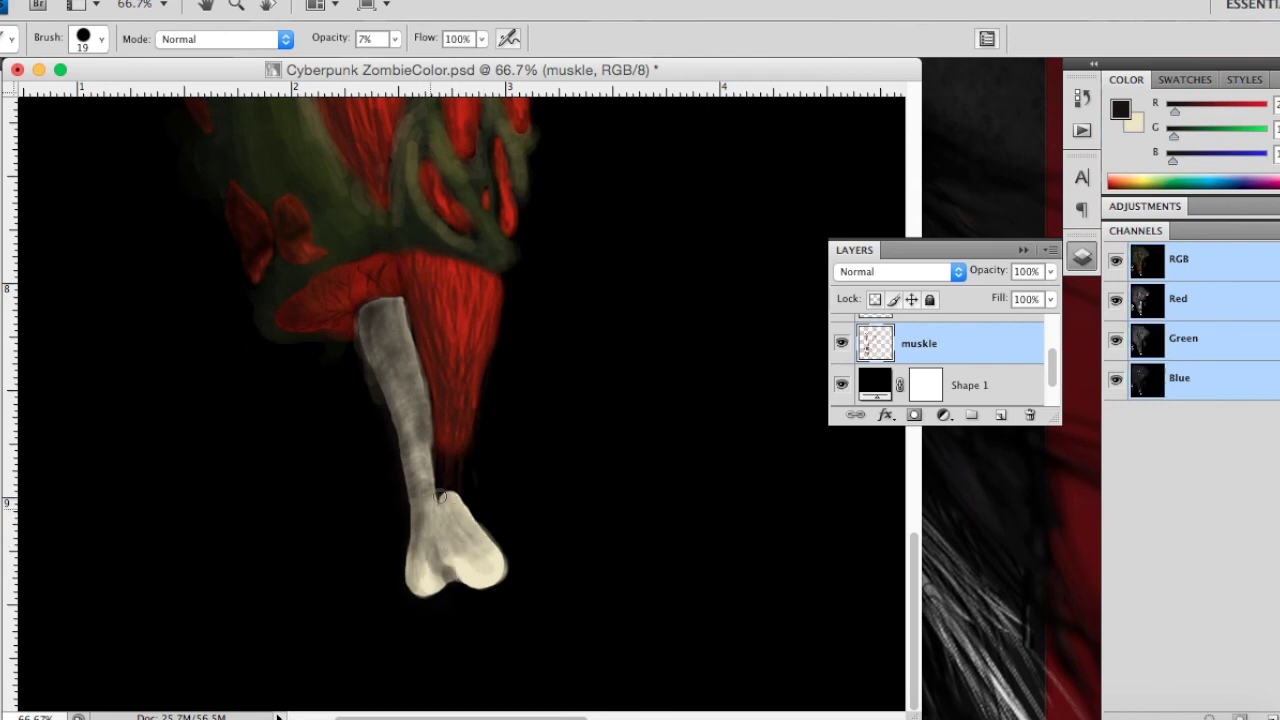
Step: Shade the bone head's lower edge, neck and upper shaft with grimy dark strokes
{"action": "mouse_move", "coordinate": [490, 565]}
{"action": "left_mouse_down"}
{"action": "mouse_move", "coordinate": [458, 570]}
{"action": "mouse_move", "coordinate": [462, 590]}
{"action": "mouse_move", "coordinate": [487, 588]}
{"action": "mouse_move", "coordinate": [490, 565]}
{"action": "mouse_move", "coordinate": [470, 575]}
{"action": "mouse_move", "coordinate": [496, 580]}
{"action": "mouse_move", "coordinate": [441, 559]}
{"action": "mouse_move", "coordinate": [405, 575]}
{"action": "mouse_move", "coordinate": [410, 592]}
{"action": "mouse_move", "coordinate": [430, 565]}
{"action": "mouse_move", "coordinate": [408, 589]}
{"action": "mouse_move", "coordinate": [430, 575]}
{"action": "mouse_move", "coordinate": [445, 585]}
{"action": "mouse_move", "coordinate": [416, 552]}
{"action": "mouse_move", "coordinate": [400, 570]}
{"action": "left_mouse_up"}
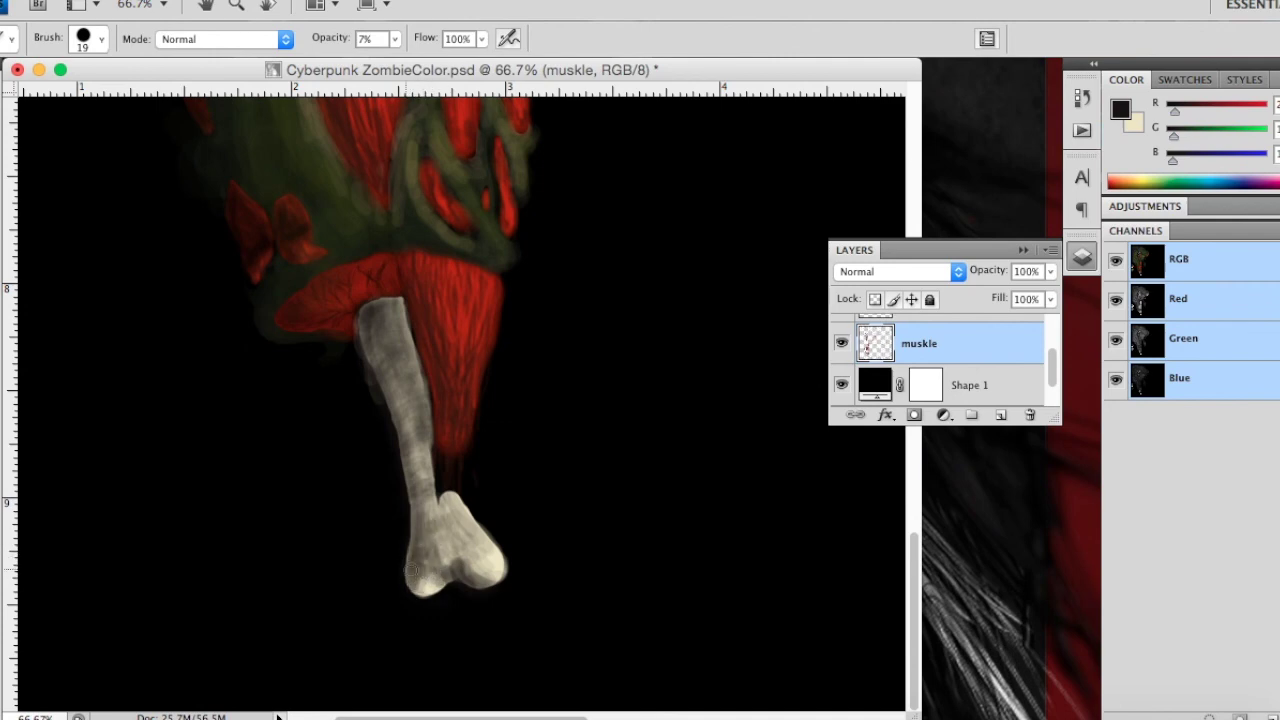
{"action": "mouse_move", "coordinate": [437, 509]}
{"action": "left_mouse_down"}
{"action": "mouse_move", "coordinate": [424, 535]}
{"action": "mouse_move", "coordinate": [412, 465]}
{"action": "mouse_move", "coordinate": [416, 545]}
{"action": "left_mouse_up"}
{"action": "mouse_move", "coordinate": [398, 425]}
{"action": "left_mouse_down"}
{"action": "mouse_move", "coordinate": [406, 453]}
{"action": "mouse_move", "coordinate": [401, 416]}
{"action": "left_mouse_up"}
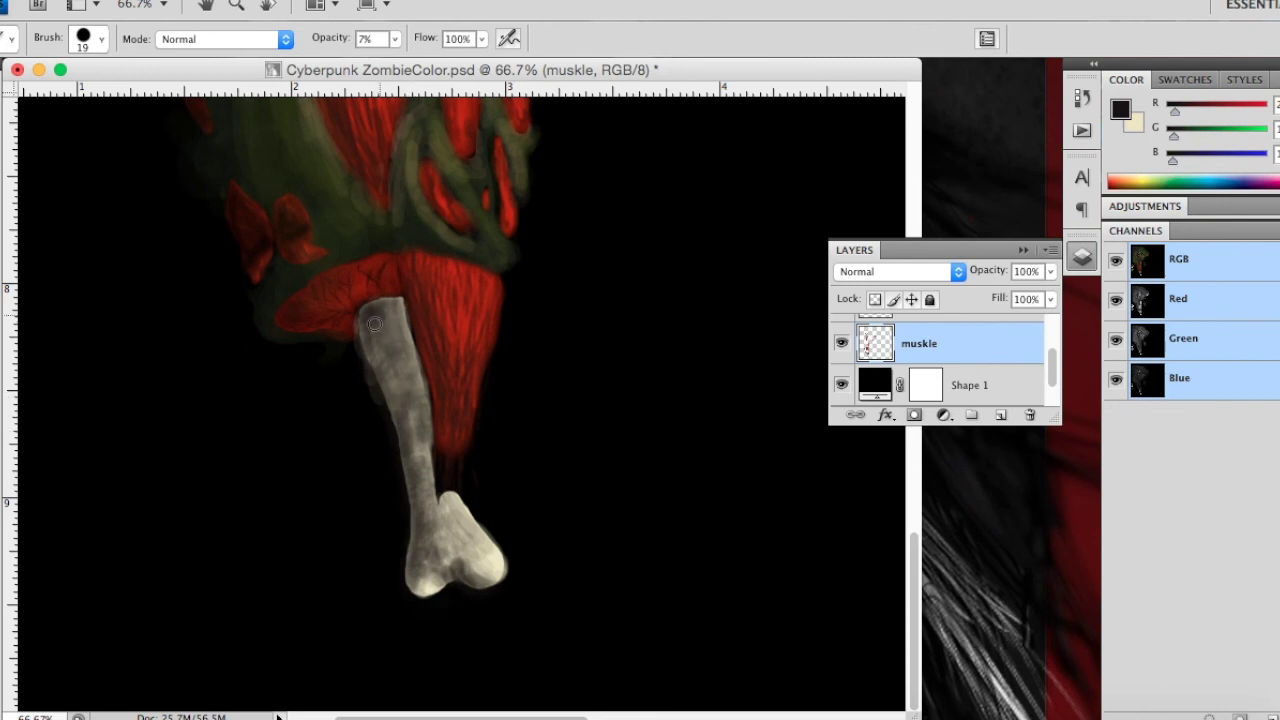
{"action": "left_click_drag", "start_coordinate": [380, 350], "coordinate": [376, 368]}
{"action": "left_click_drag", "start_coordinate": [381, 316], "coordinate": [384, 340]}
{"action": "left_click_drag", "start_coordinate": [393, 385], "coordinate": [411, 436]}
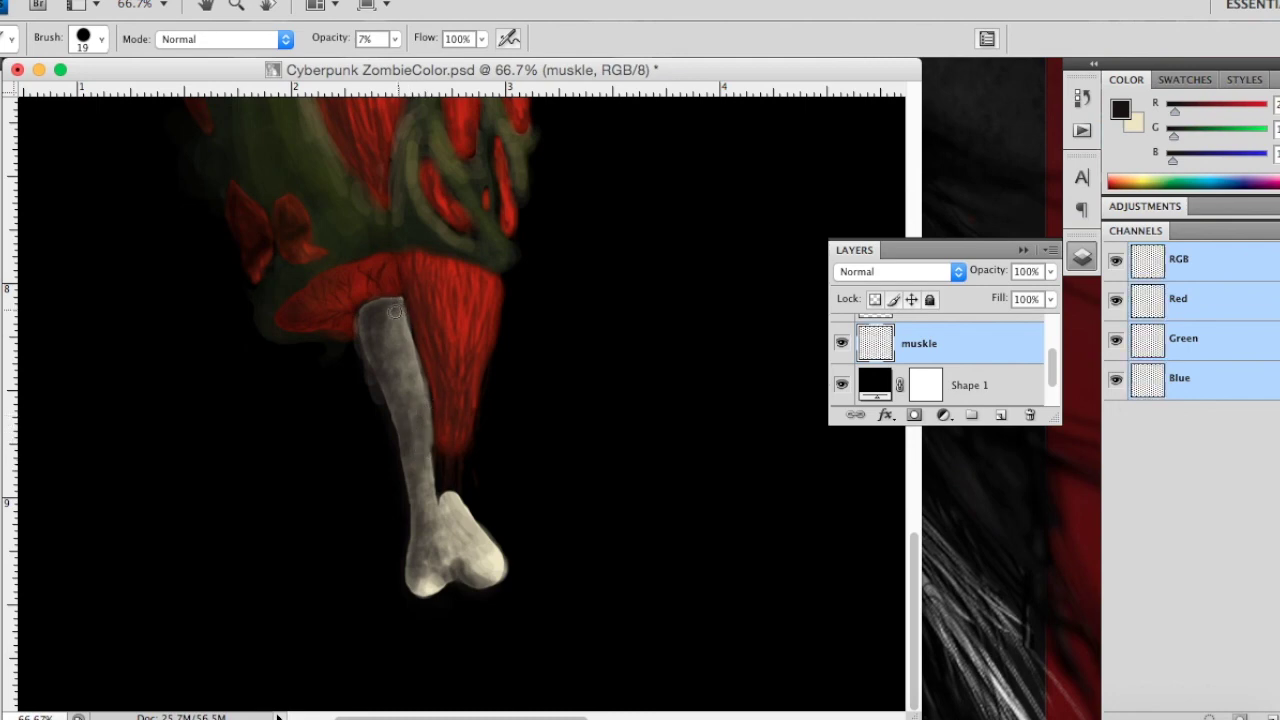
{"action": "left_click_drag", "start_coordinate": [371, 351], "coordinate": [398, 325]}
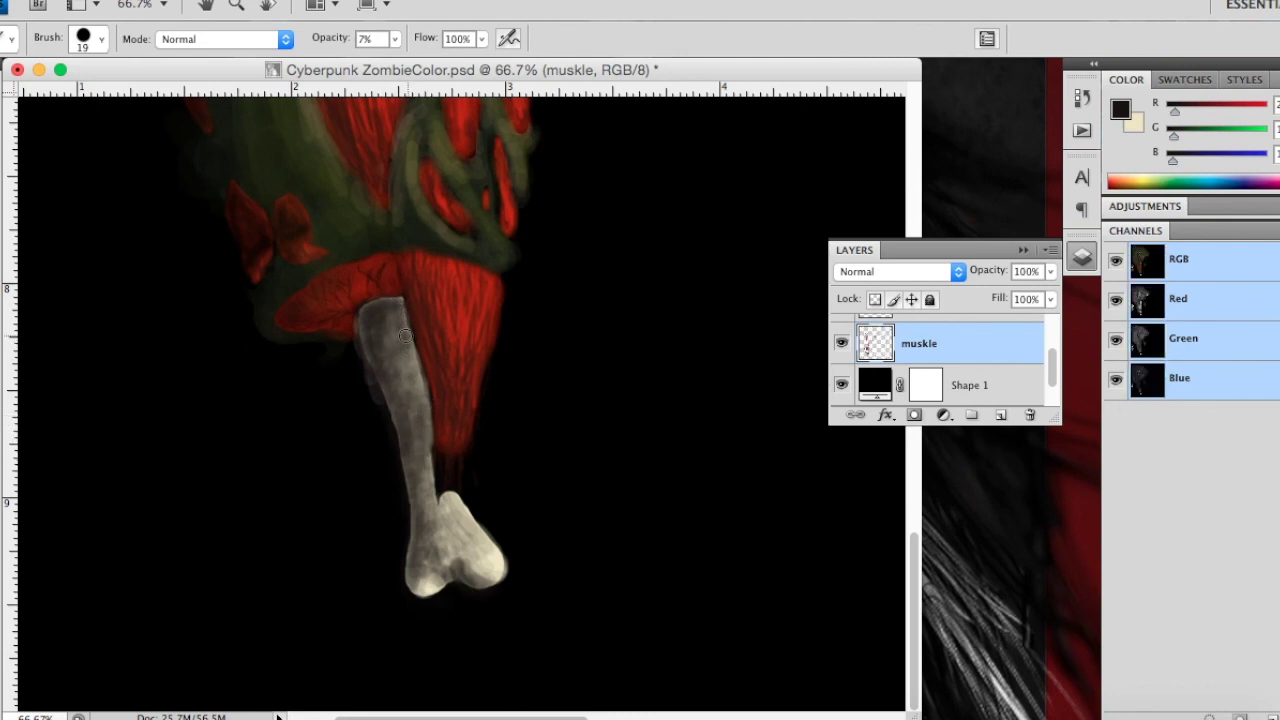
{"action": "mouse_move", "coordinate": [411, 374]}
{"action": "left_mouse_down"}
{"action": "mouse_move", "coordinate": [416, 394]}
{"action": "mouse_move", "coordinate": [412, 326]}
{"action": "left_mouse_up"}
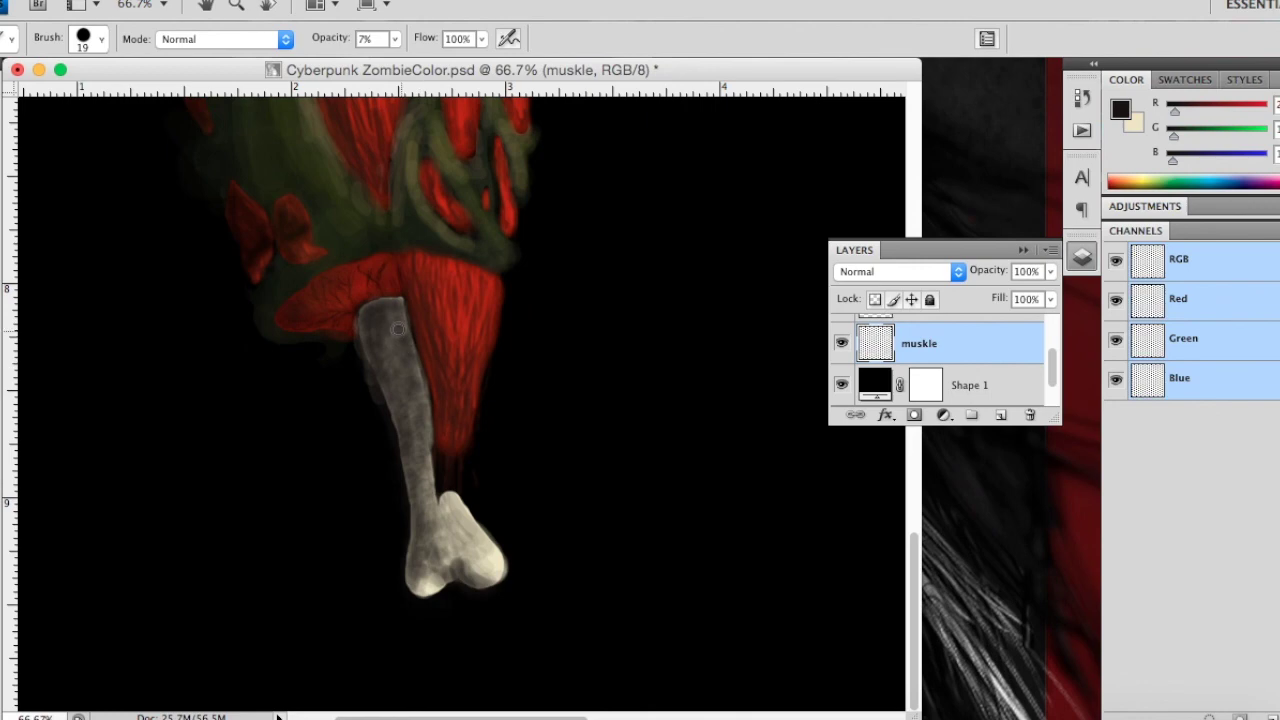
{"action": "mouse_move", "coordinate": [388, 340]}
{"action": "left_mouse_down"}
{"action": "mouse_move", "coordinate": [403, 347]}
{"action": "mouse_move", "coordinate": [394, 386]}
{"action": "mouse_move", "coordinate": [407, 395]}
{"action": "mouse_move", "coordinate": [383, 335]}
{"action": "left_mouse_up"}
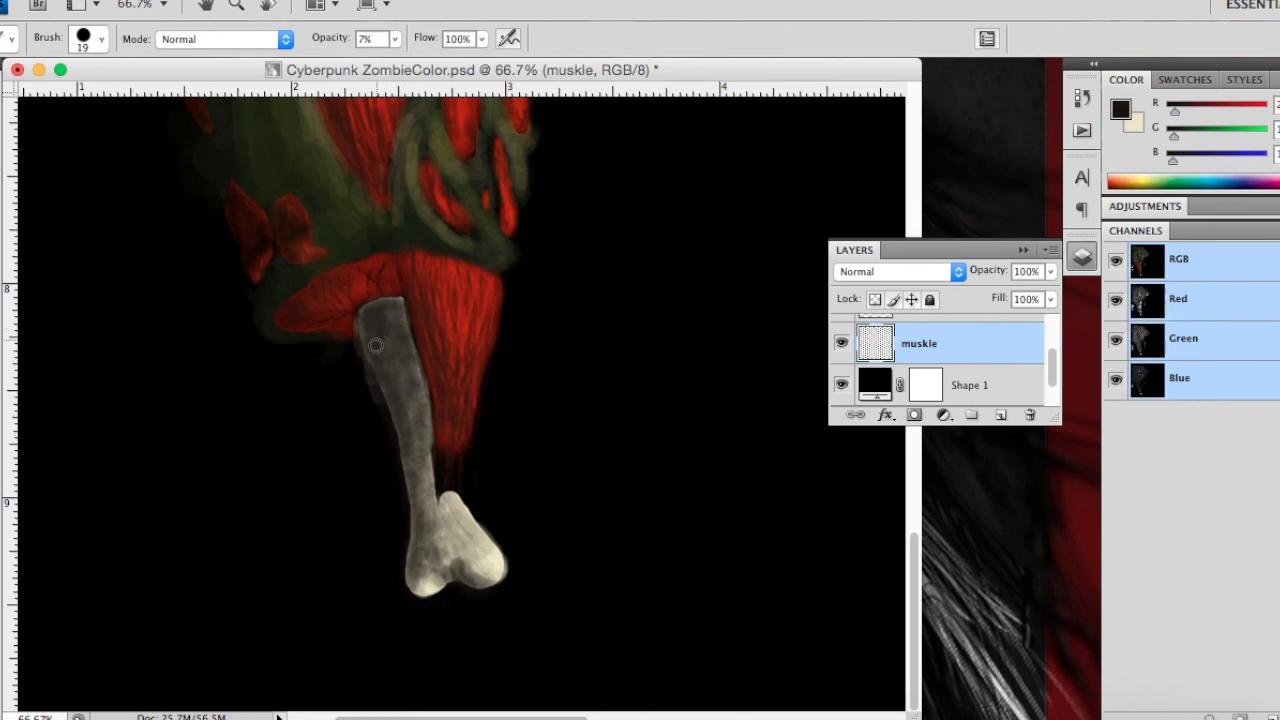
{"action": "mouse_move", "coordinate": [409, 459]}
{"action": "left_mouse_down"}
{"action": "mouse_move", "coordinate": [428, 484]}
{"action": "mouse_move", "coordinate": [419, 408]}
{"action": "mouse_move", "coordinate": [433, 443]}
{"action": "mouse_move", "coordinate": [395, 320]}
{"action": "mouse_move", "coordinate": [412, 489]}
{"action": "mouse_move", "coordinate": [468, 528]}
{"action": "mouse_move", "coordinate": [449, 567]}
{"action": "left_mouse_up"}
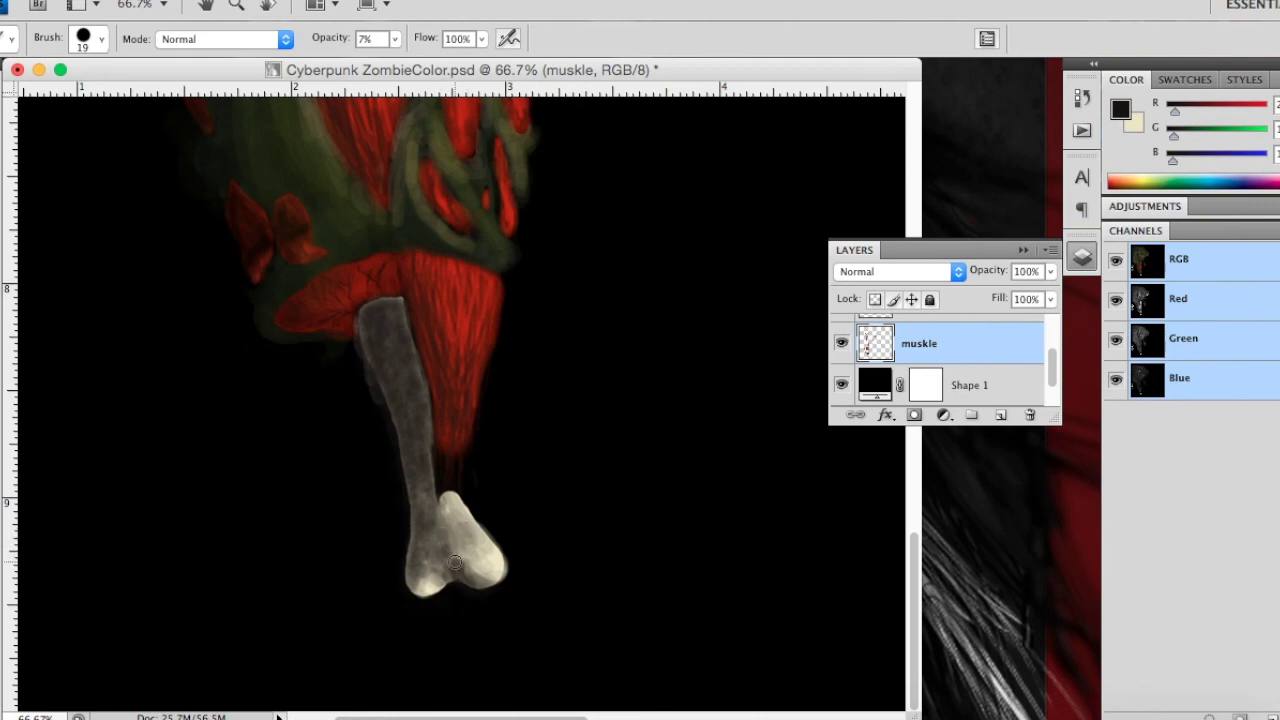
Step: Swap to beige, set brush opacity to 2%, and faintly highlight the bone's lower knuckle
{"action": "key", "text": "x"}
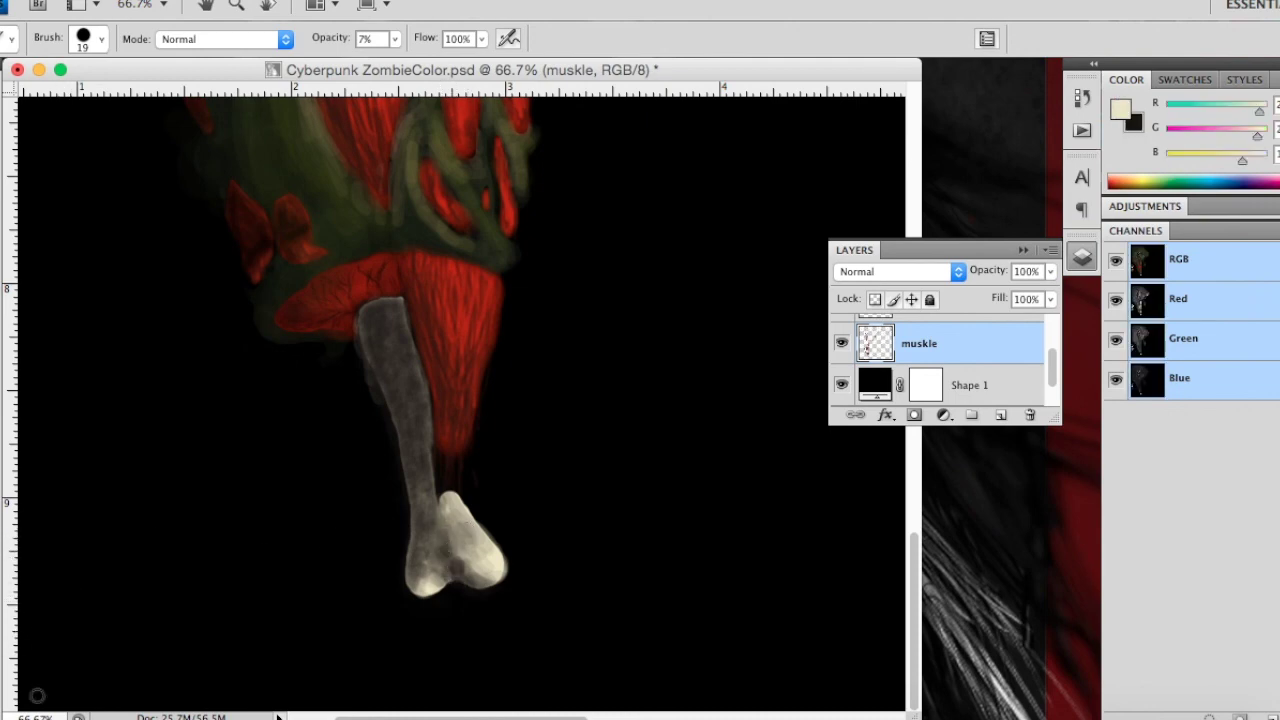
{"action": "left_click", "coordinate": [394, 39]}
{"action": "left_click_drag", "start_coordinate": [399, 61], "coordinate": [394, 62]}
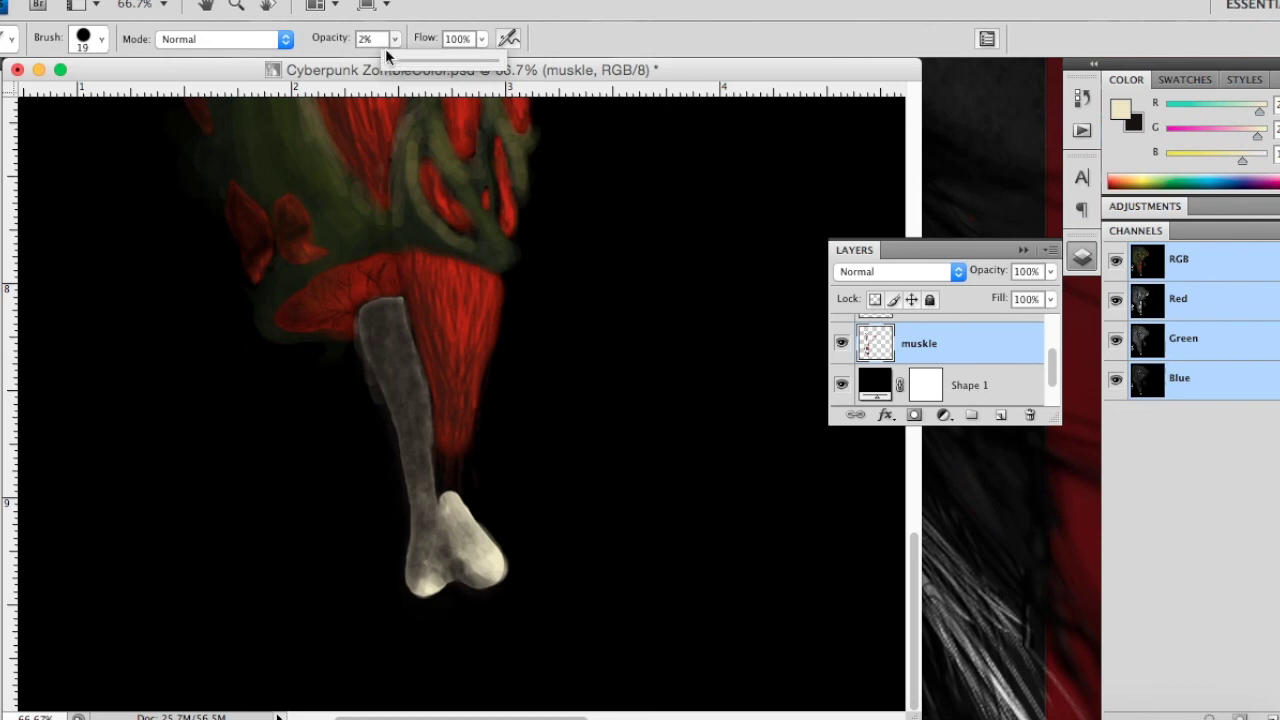
{"action": "left_click_drag", "start_coordinate": [432, 597], "coordinate": [444, 597]}
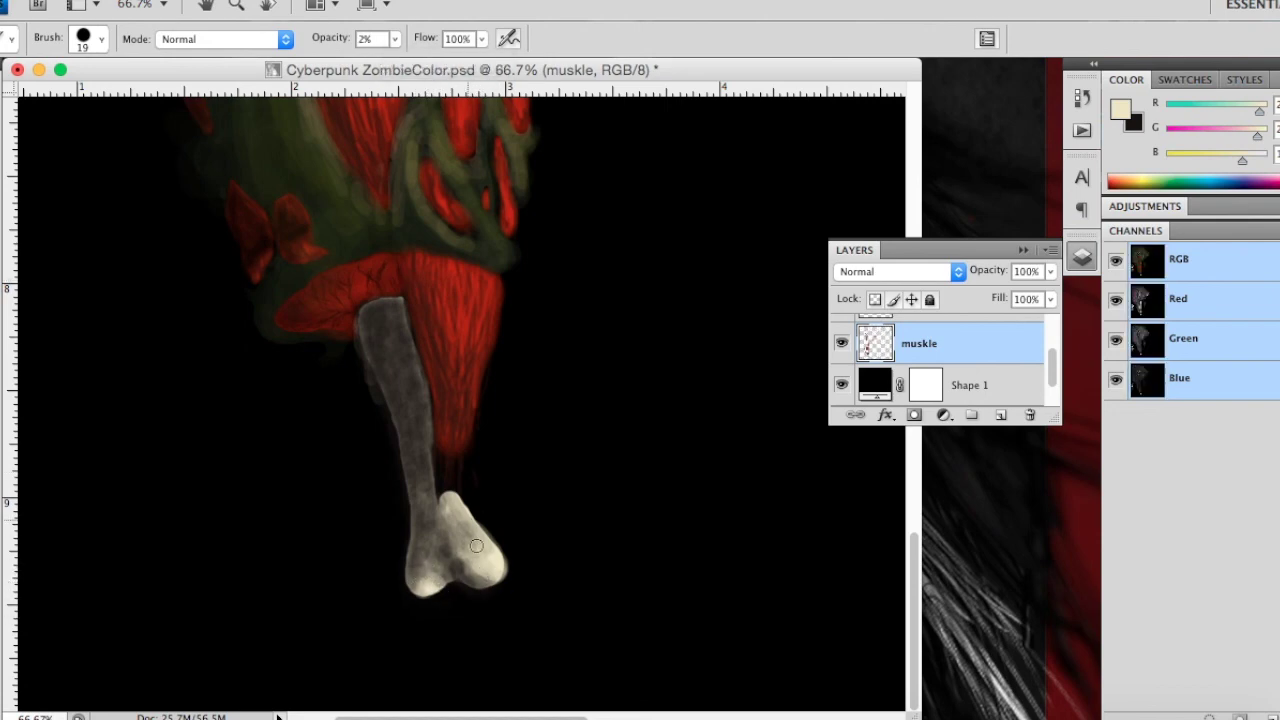
{"action": "mouse_move", "coordinate": [466, 526]}
{"action": "left_mouse_down"}
{"action": "mouse_move", "coordinate": [480, 558]}
{"action": "mouse_move", "coordinate": [446, 541]}
{"action": "left_mouse_up"}
{"action": "left_click_drag", "start_coordinate": [463, 511], "coordinate": [491, 556]}
{"action": "left_click_drag", "start_coordinate": [450, 499], "coordinate": [476, 548]}
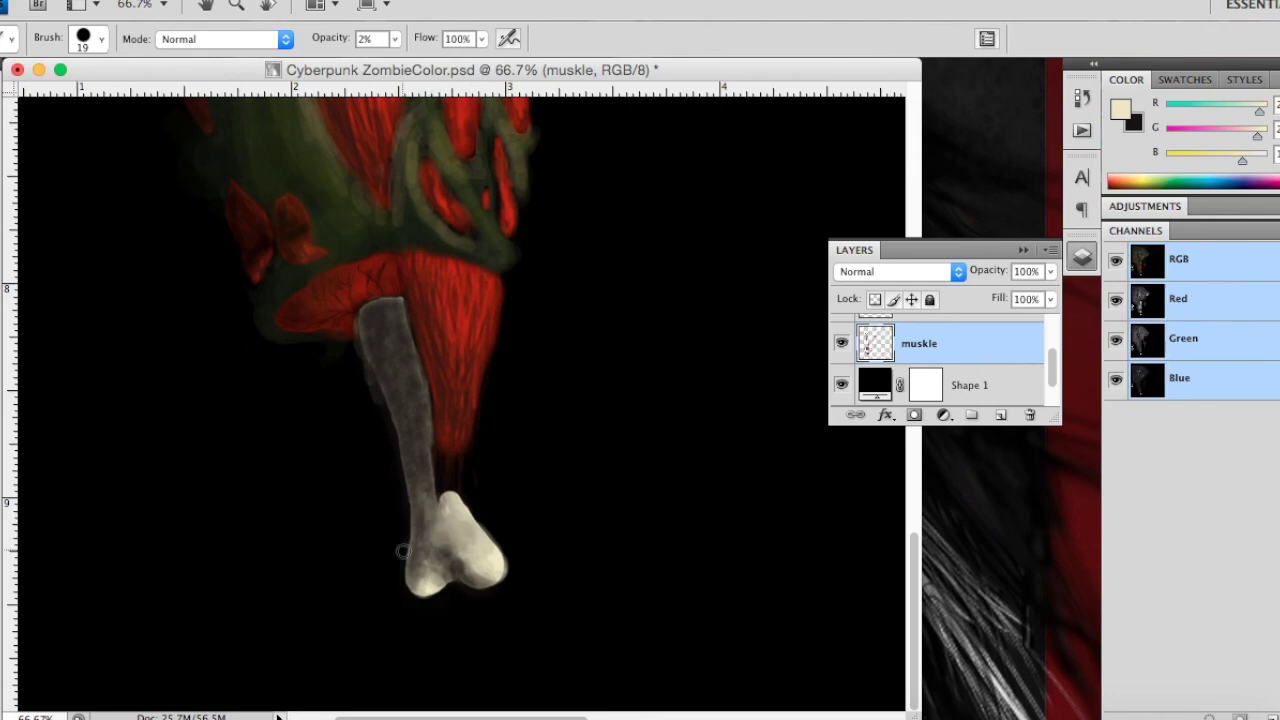
Step: Choose light cream fdfbee and softly blend the red muscle tip into the bone
{"action": "key", "text": "x"}
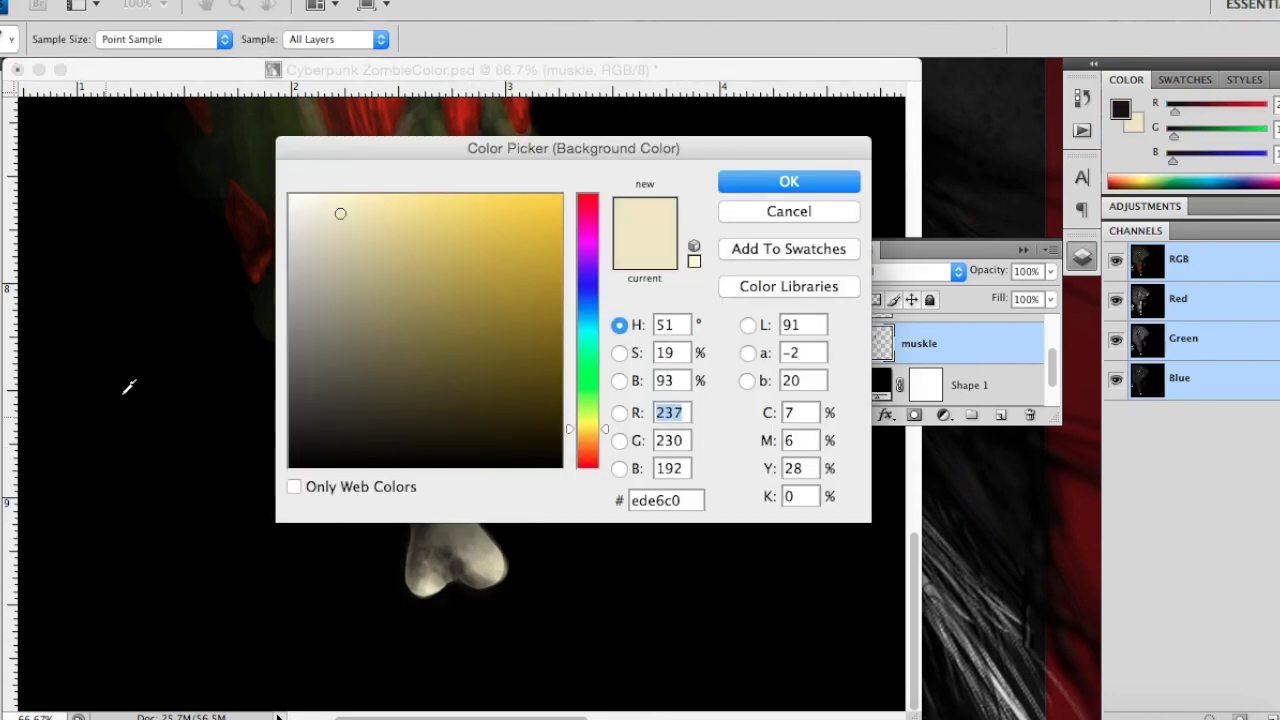
{"action": "left_click", "coordinate": [307, 195]}
{"action": "left_click", "coordinate": [809, 183]}
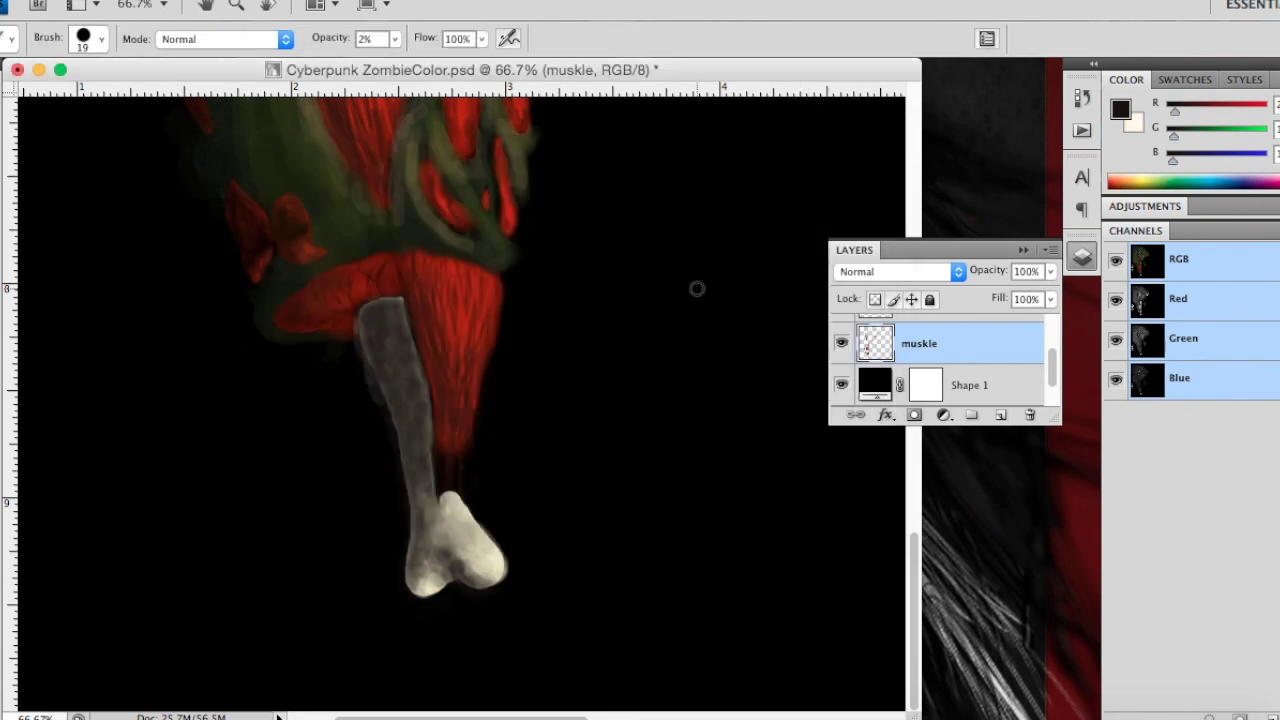
{"action": "key", "text": "x"}
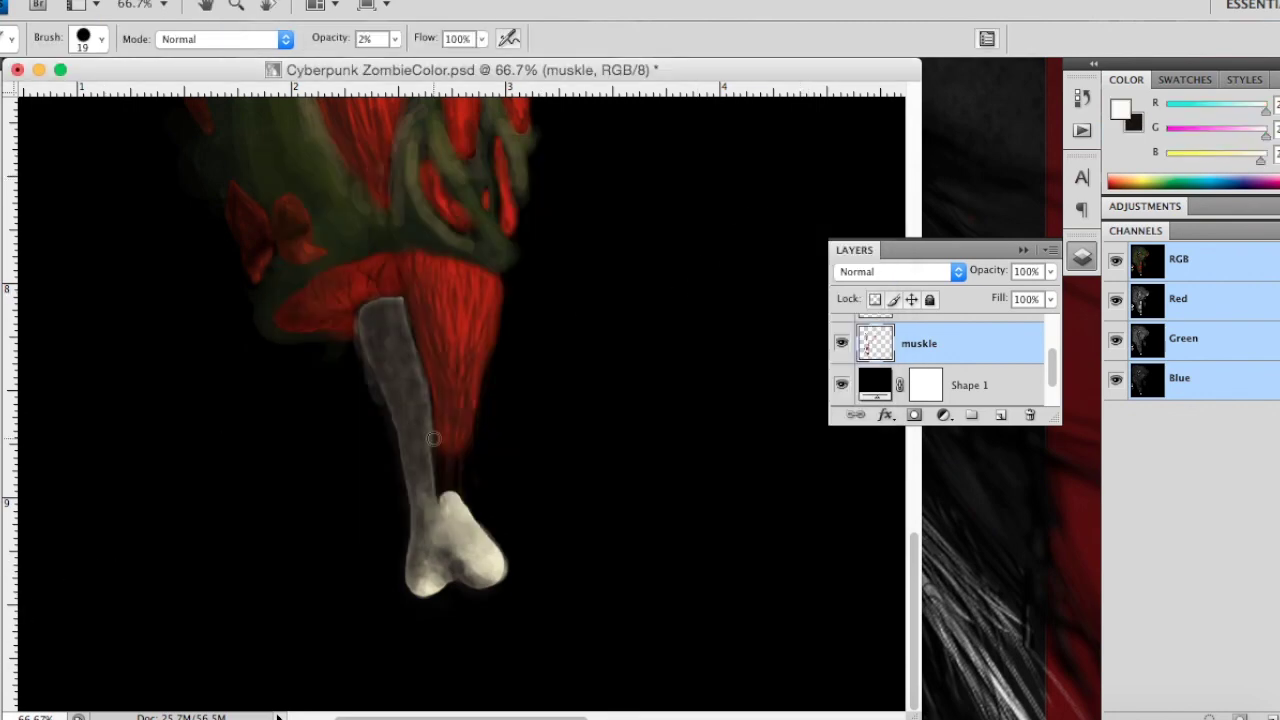
{"action": "mouse_move", "coordinate": [447, 450]}
{"action": "left_mouse_down"}
{"action": "mouse_move", "coordinate": [457, 423]}
{"action": "mouse_move", "coordinate": [455, 486]}
{"action": "mouse_move", "coordinate": [447, 476]}
{"action": "left_mouse_up"}
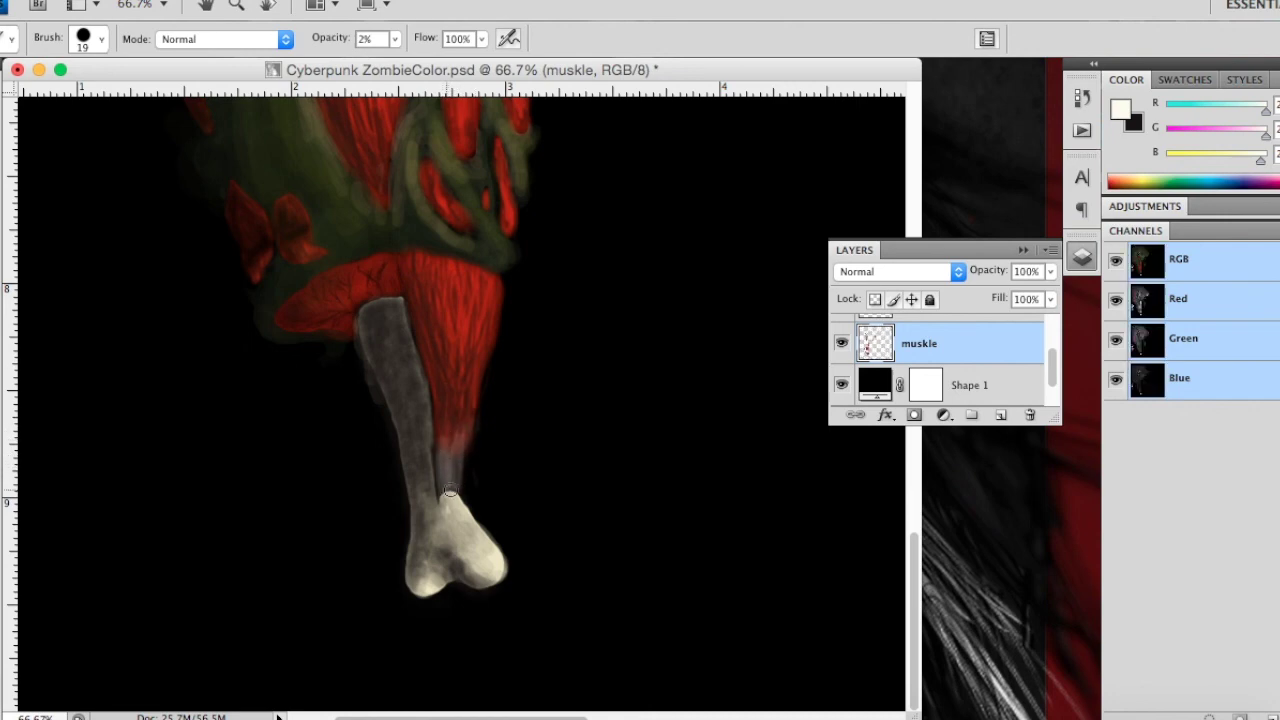
Step: Paint a faint light stroke down the bone with an 8 px brush
{"action": "right_click", "coordinate": [445, 491]}
{"action": "type", "text": "8"}
{"action": "key", "text": "Return"}
{"action": "left_click", "coordinate": [396, 40]}
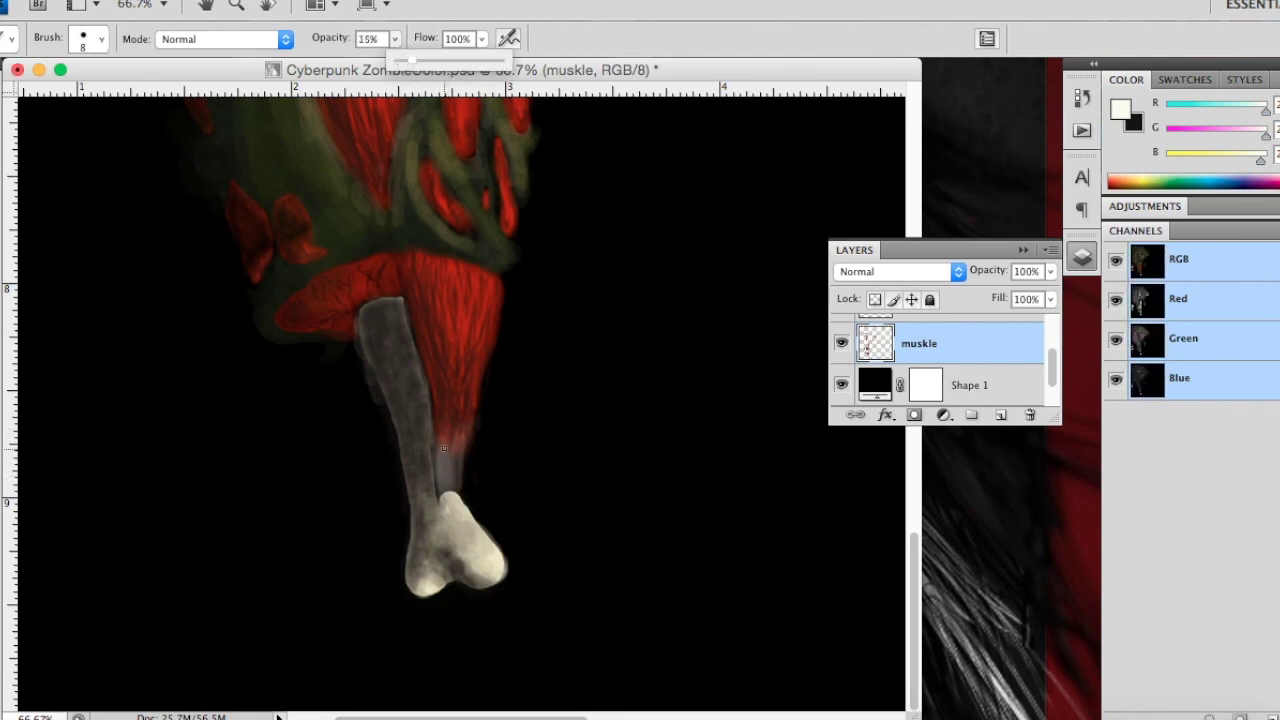
{"action": "left_click_drag", "start_coordinate": [443, 448], "coordinate": [442, 513]}
Step: With a 1 px brush, stroke thin tendon fibres where the muscle meets the bone
{"action": "right_click", "coordinate": [485, 475]}
{"action": "type", "text": "1"}
{"action": "key", "text": "Return"}
{"action": "left_click_drag", "start_coordinate": [459, 458], "coordinate": [470, 404]}
{"action": "mouse_move", "coordinate": [449, 446]}
{"action": "left_mouse_down"}
{"action": "mouse_move", "coordinate": [446, 414]}
{"action": "mouse_move", "coordinate": [442, 424]}
{"action": "left_mouse_up"}
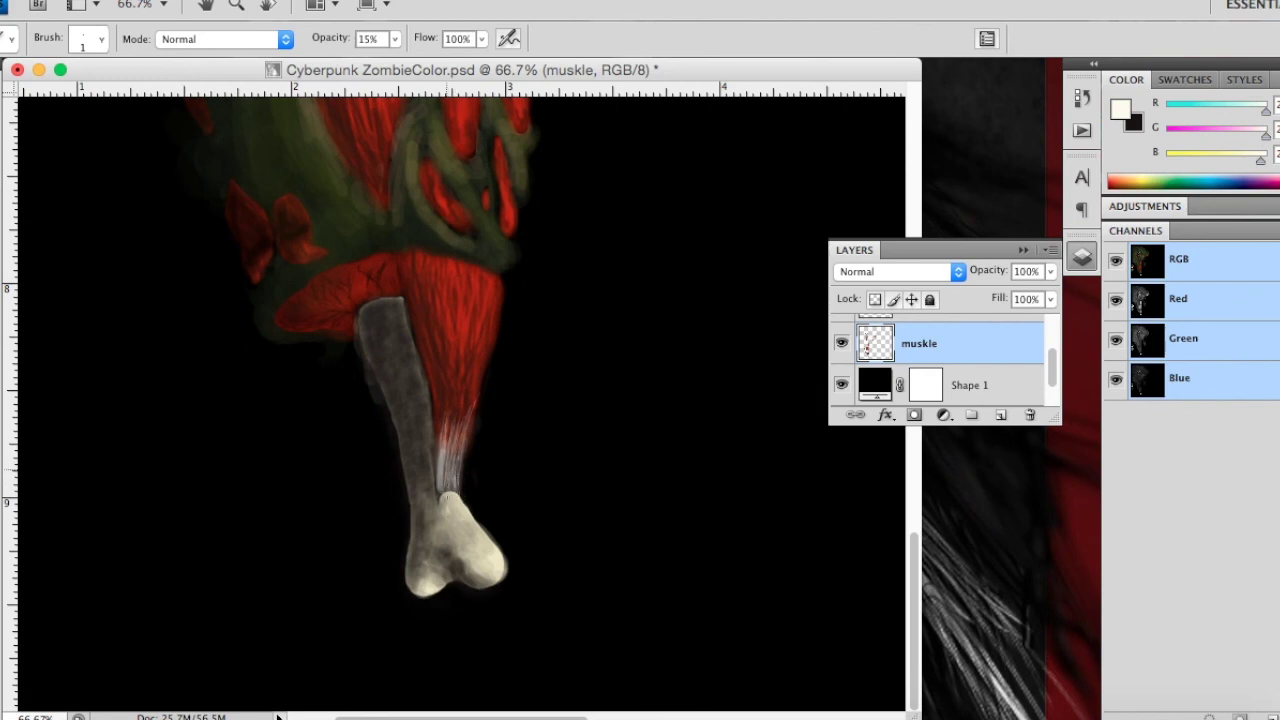
{"action": "left_click_drag", "start_coordinate": [441, 410], "coordinate": [442, 436]}
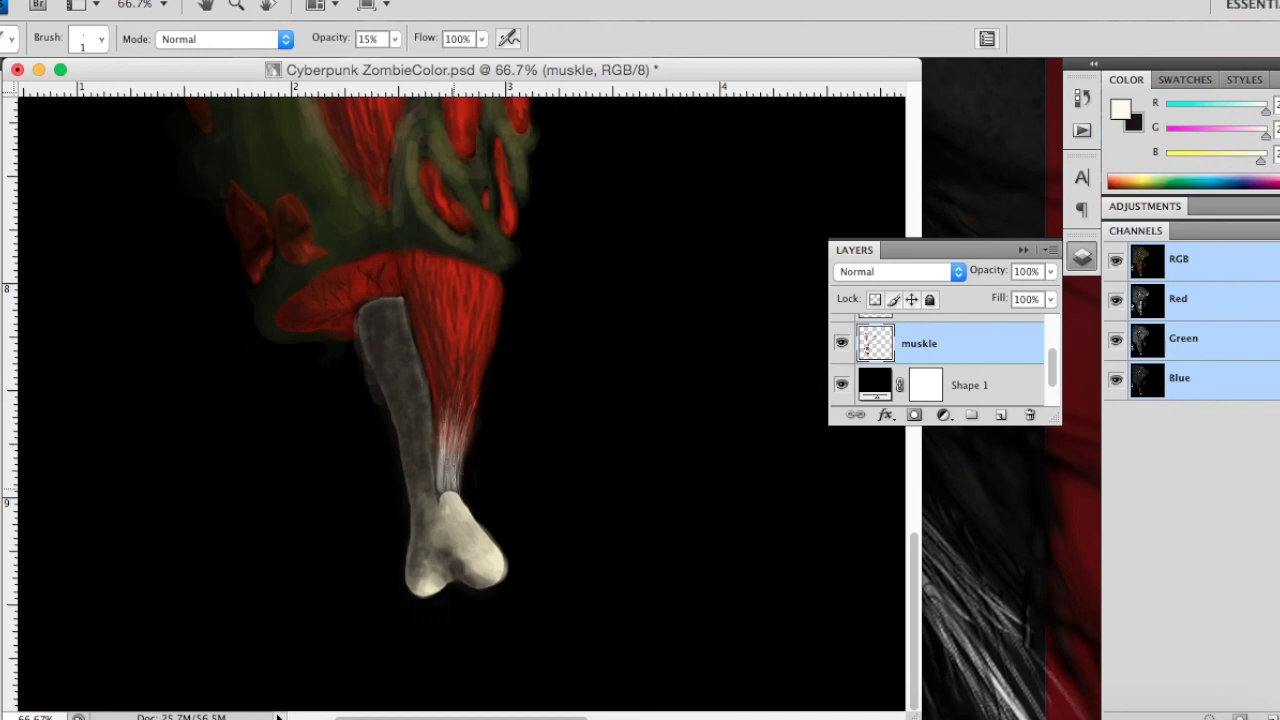
{"action": "left_click_drag", "start_coordinate": [447, 463], "coordinate": [444, 484]}
{"action": "left_click_drag", "start_coordinate": [444, 488], "coordinate": [460, 505]}
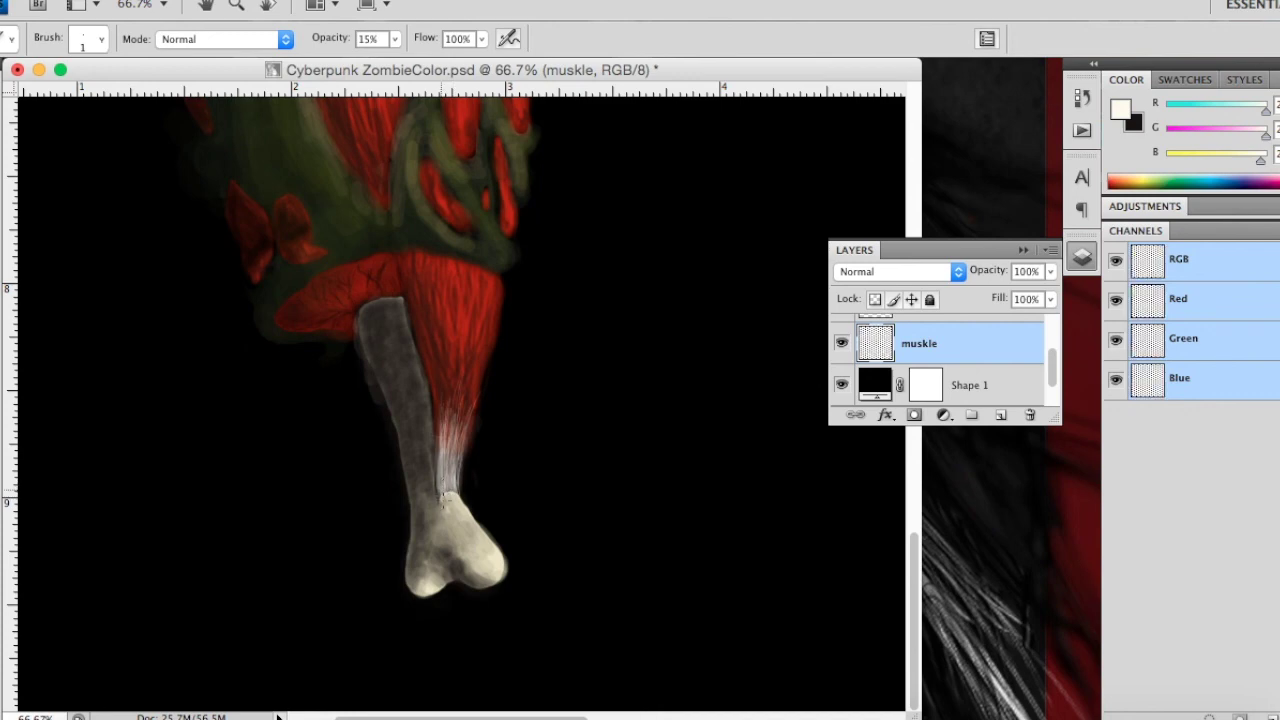
{"action": "left_click_drag", "start_coordinate": [446, 495], "coordinate": [458, 384]}
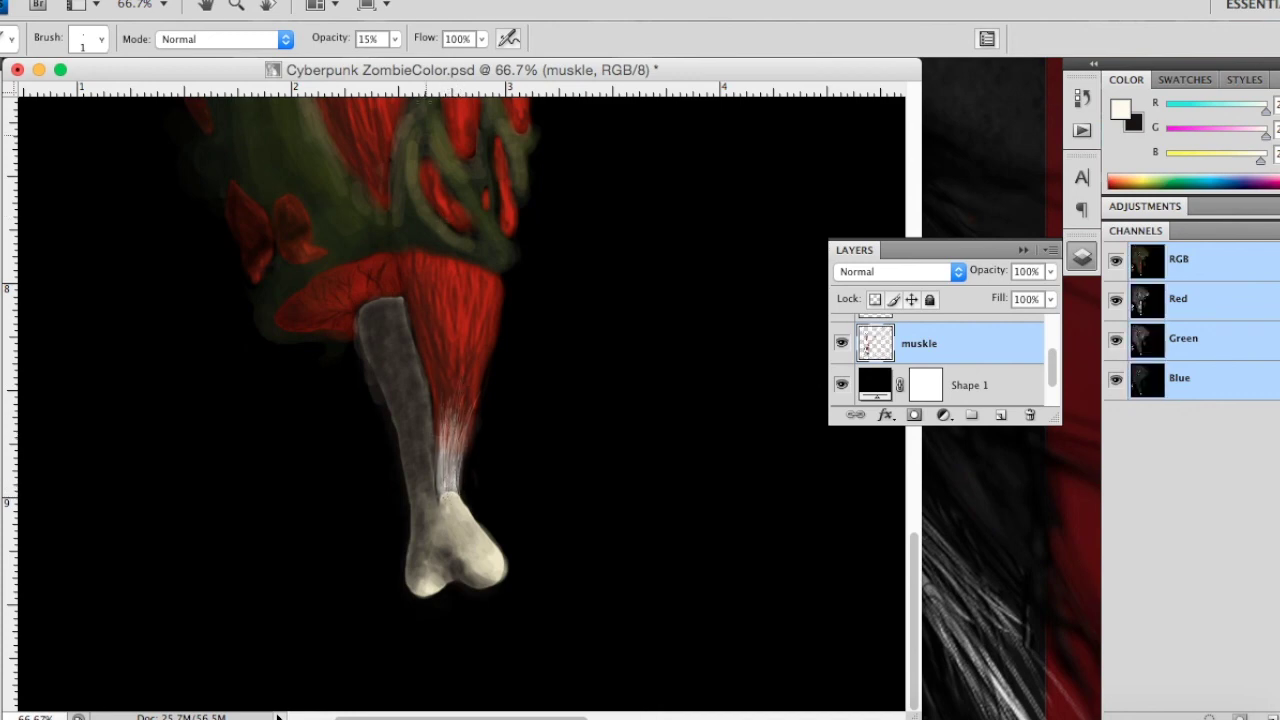
Step: Raise opacity to 34% and paint brighter fibres from the muscle onto the joint
{"action": "left_click_drag", "start_coordinate": [395, 39], "coordinate": [415, 67]}
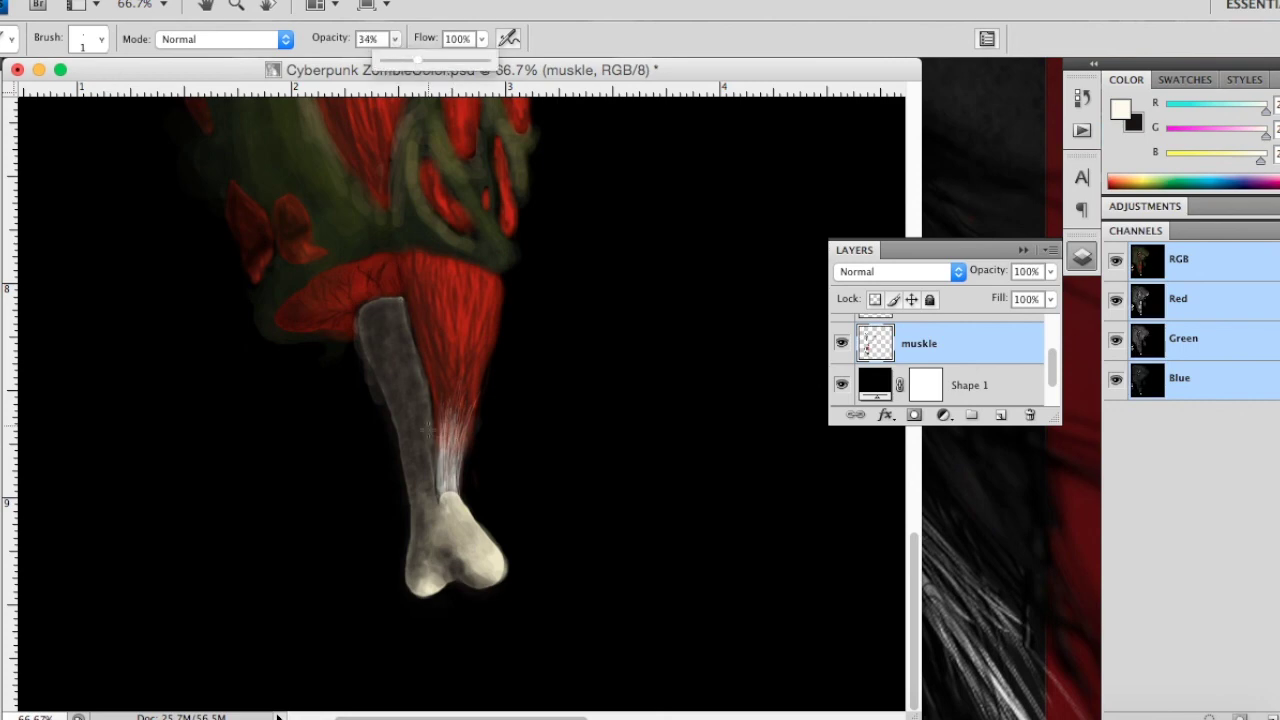
{"action": "left_click_drag", "start_coordinate": [460, 470], "coordinate": [456, 442]}
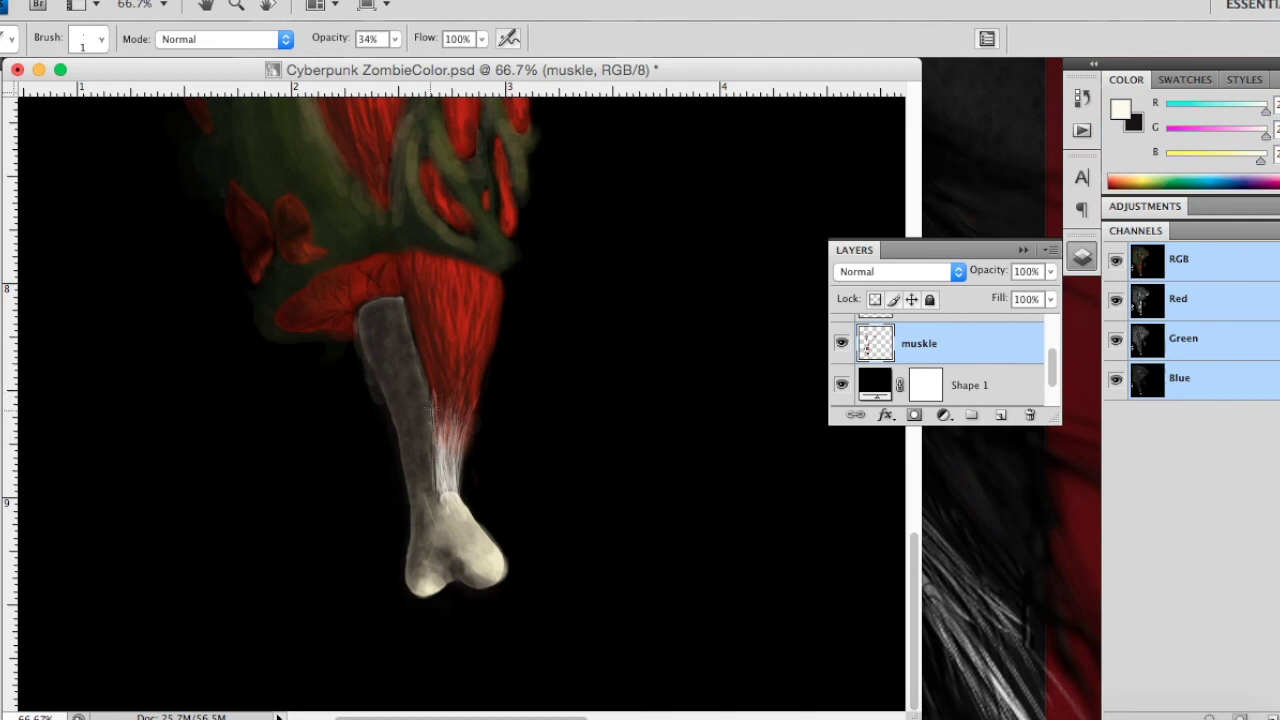
{"action": "mouse_move", "coordinate": [458, 500]}
{"action": "left_mouse_down"}
{"action": "mouse_move", "coordinate": [442, 480]}
{"action": "mouse_move", "coordinate": [455, 468]}
{"action": "left_mouse_up"}
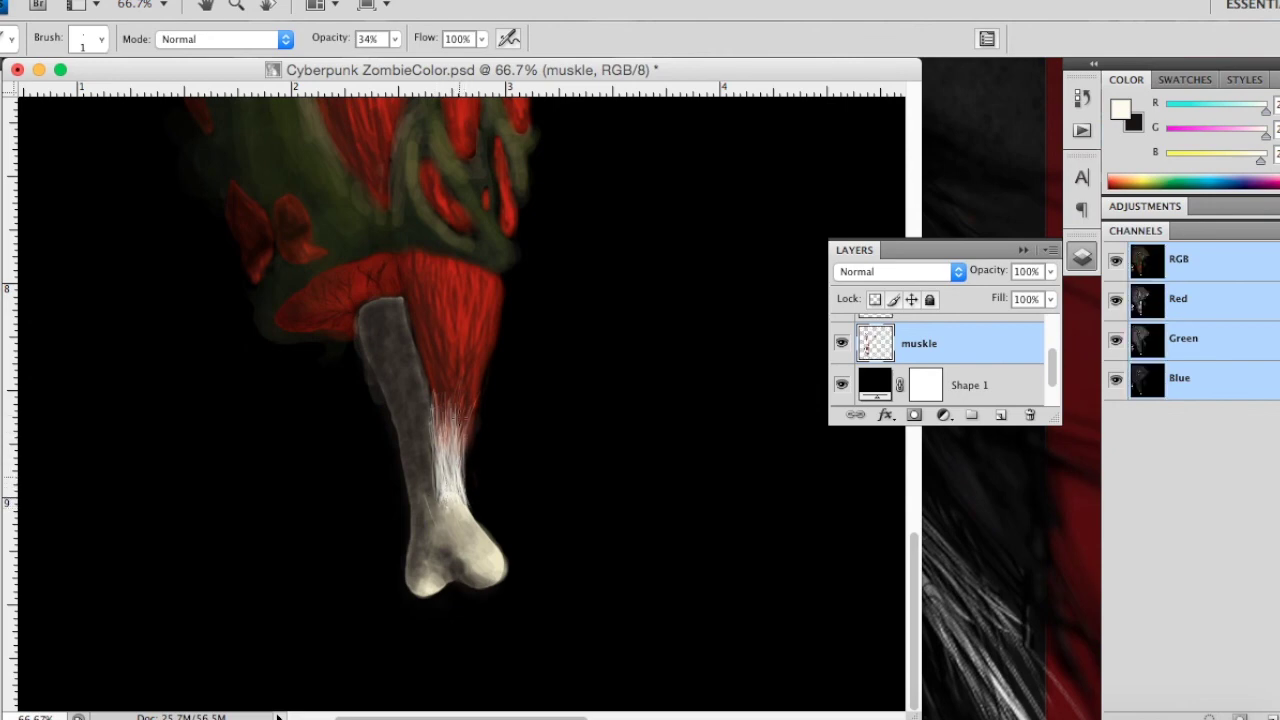
{"action": "left_click_drag", "start_coordinate": [455, 470], "coordinate": [454, 444]}
Step: Zoom in on the white rib stripes on the torso
{"action": "key", "text": "z"}
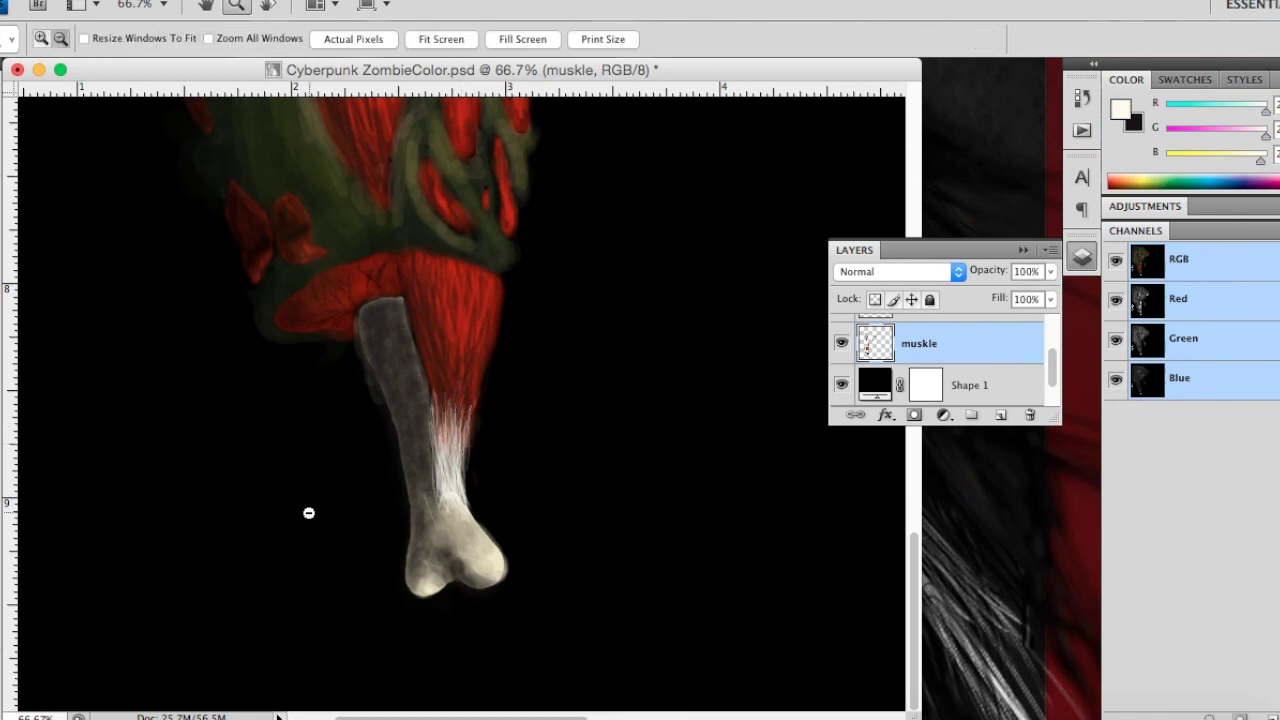
{"action": "left_click", "coordinate": [309, 514], "text": "alt"}
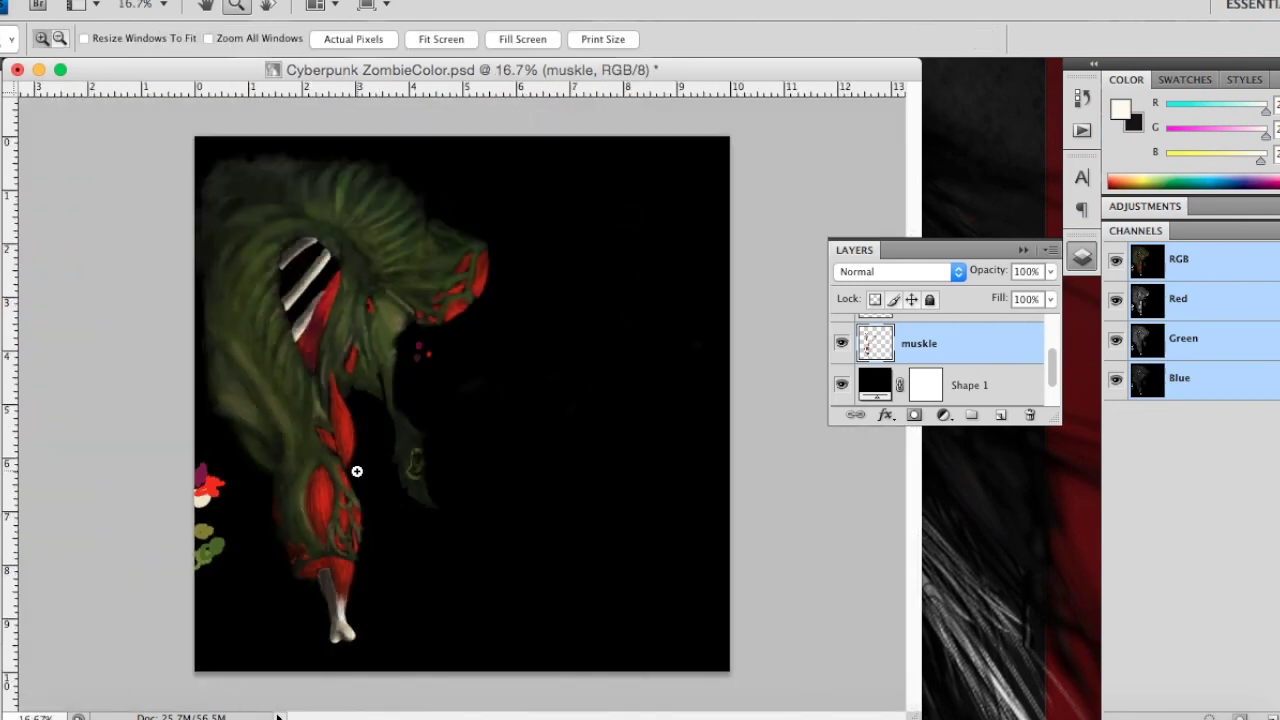
{"action": "left_click", "coordinate": [306, 286]}
{"action": "left_click", "coordinate": [194, 300]}
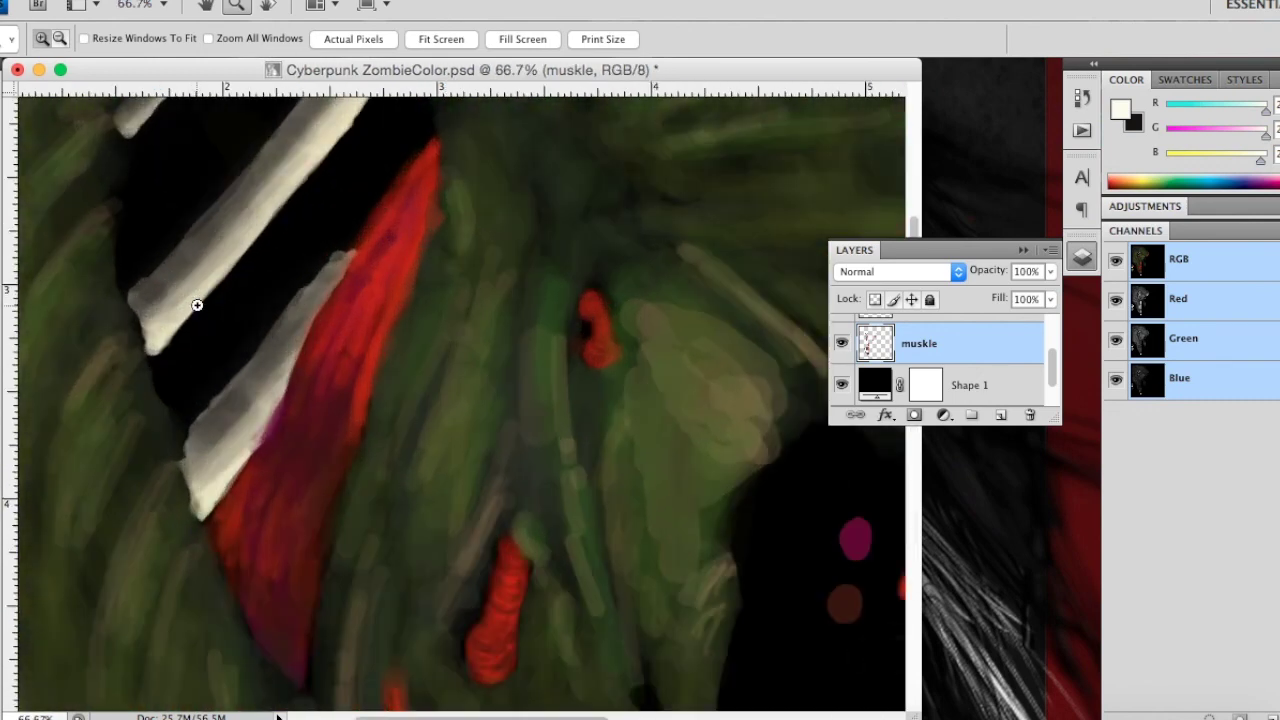
{"action": "left_click", "coordinate": [201, 305]}
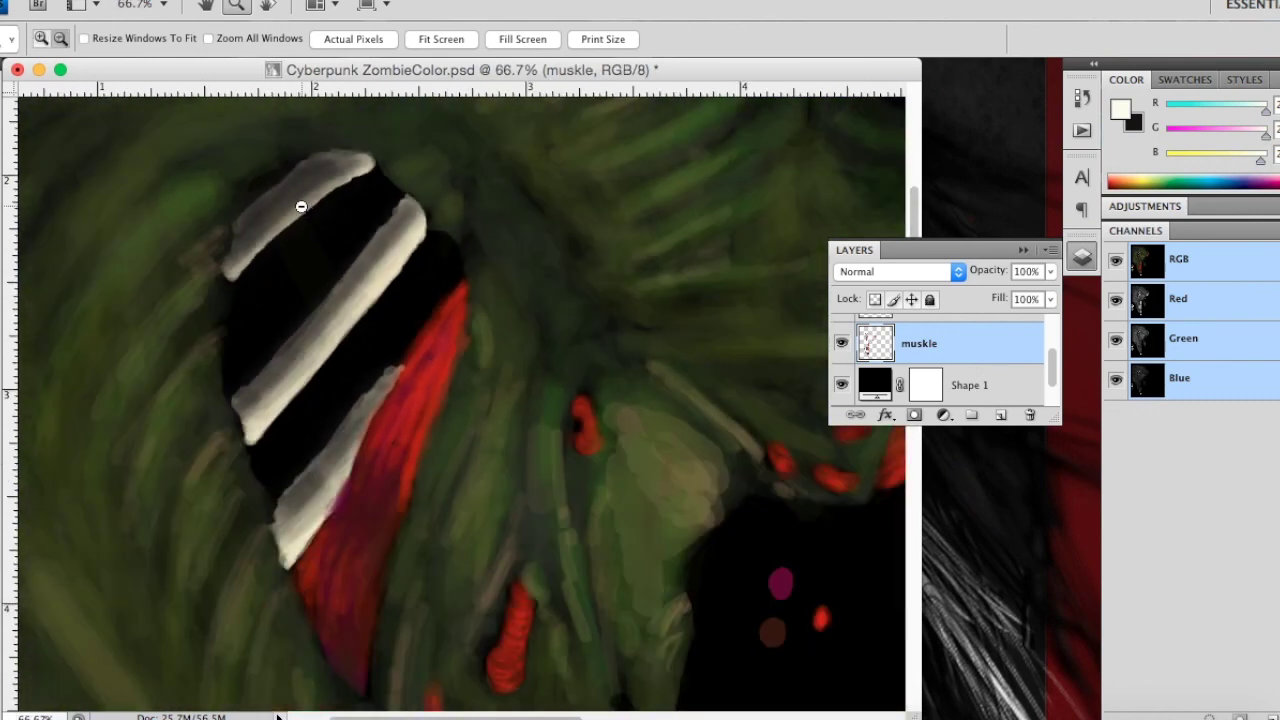
{"action": "left_click", "coordinate": [301, 206], "text": "alt"}
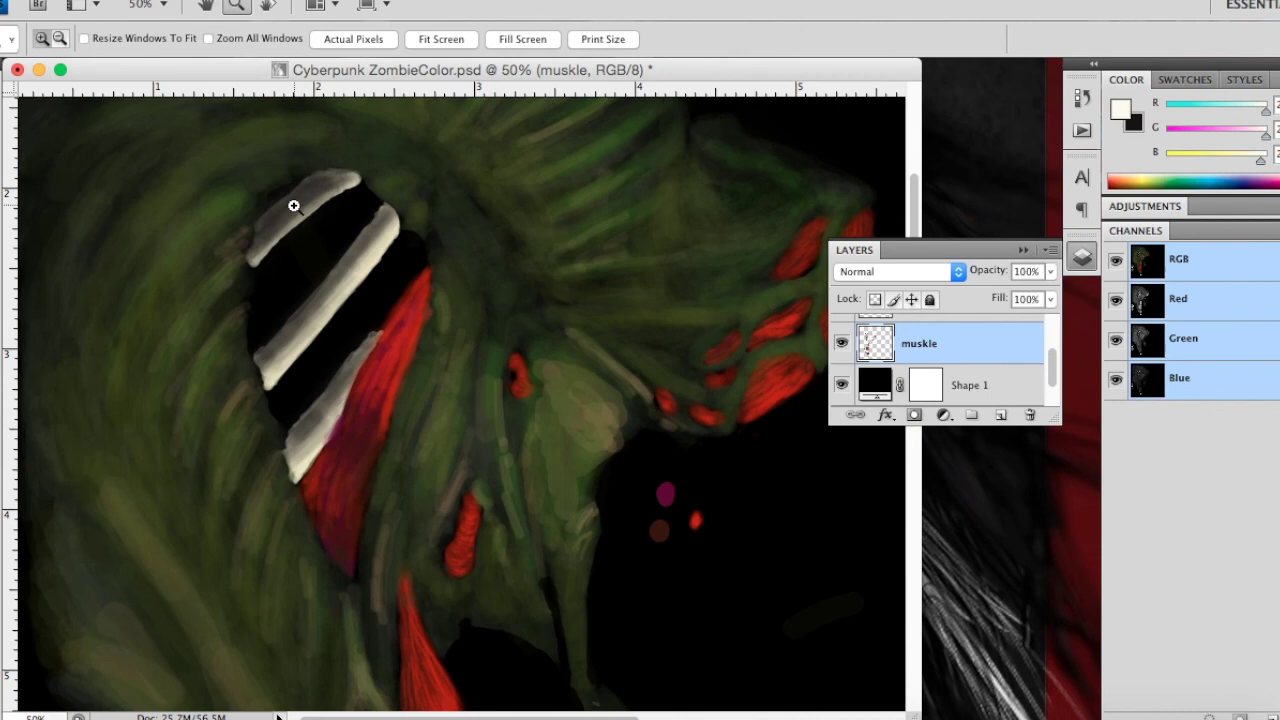
Step: With a 21 px brush, step back in History and brighten the lower white rib stripe
{"action": "key", "text": "b"}
{"action": "right_click", "coordinate": [370, 293]}
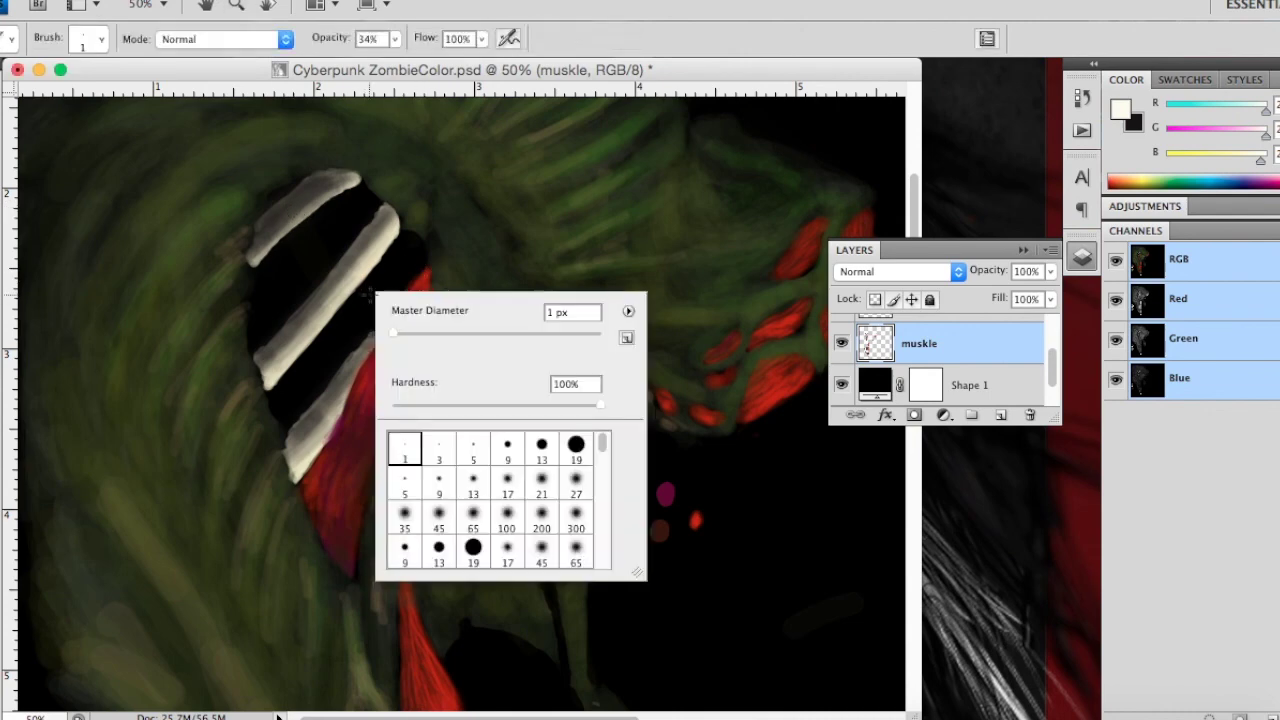
{"action": "left_click", "coordinate": [411, 334]}
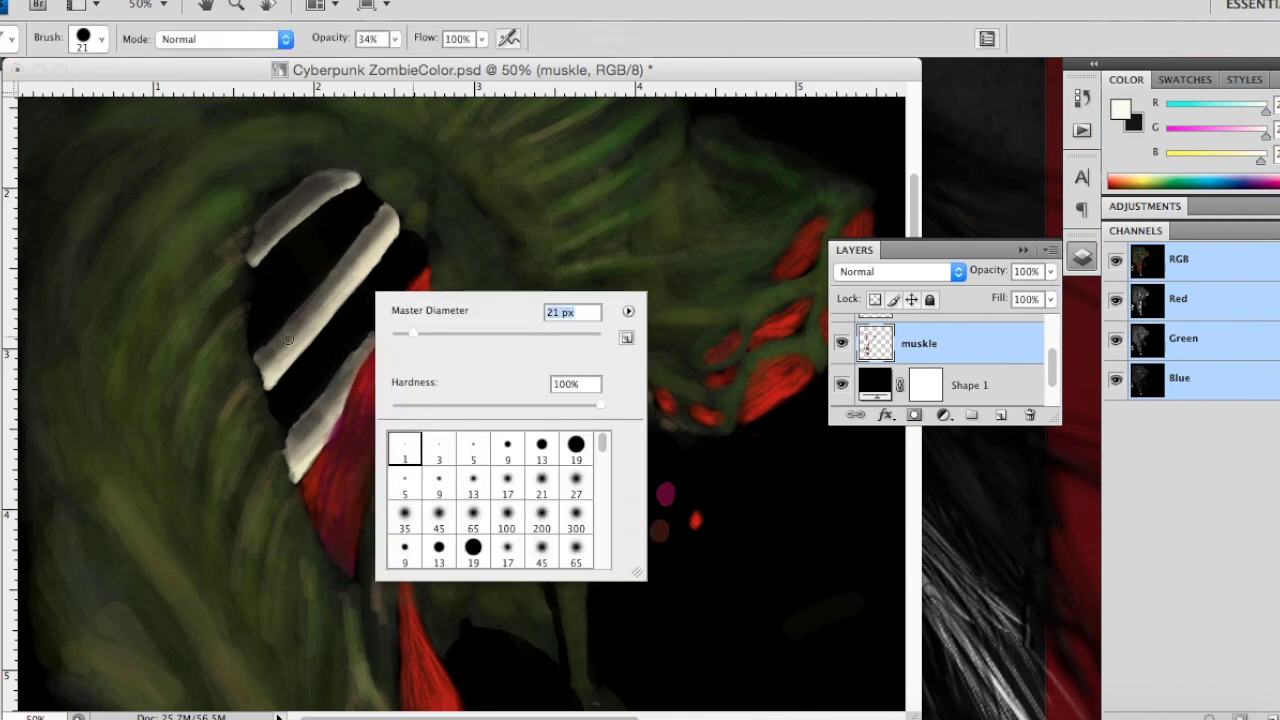
{"action": "left_click", "coordinate": [270, 386]}
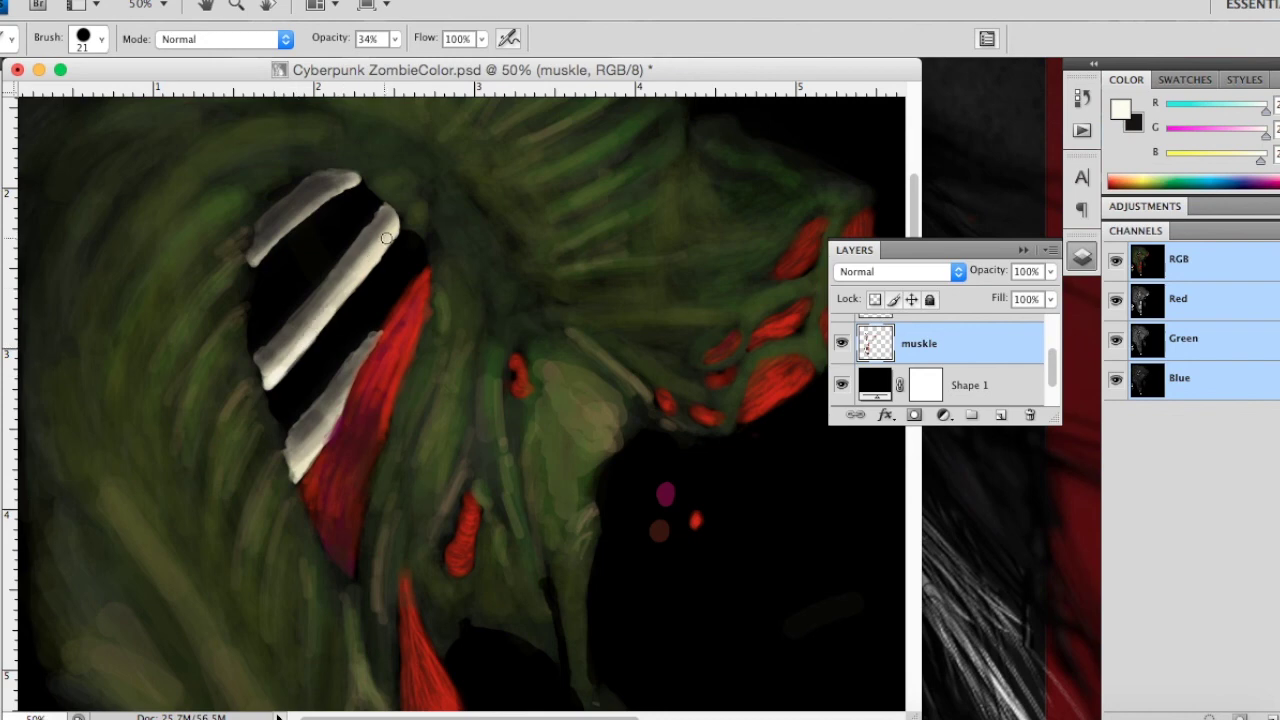
{"action": "left_click", "coordinate": [1082, 97]}
{"action": "left_click", "coordinate": [970, 158]}
{"action": "left_click", "coordinate": [966, 138]}
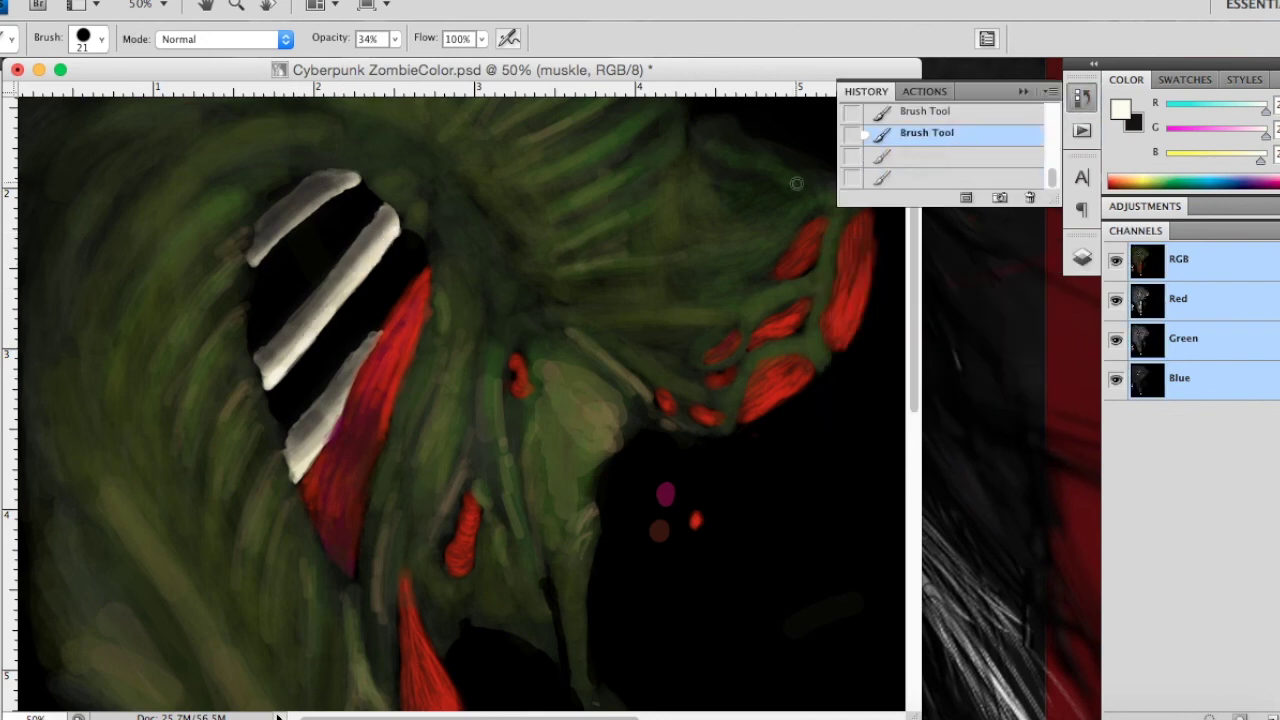
{"action": "left_click", "coordinate": [389, 240]}
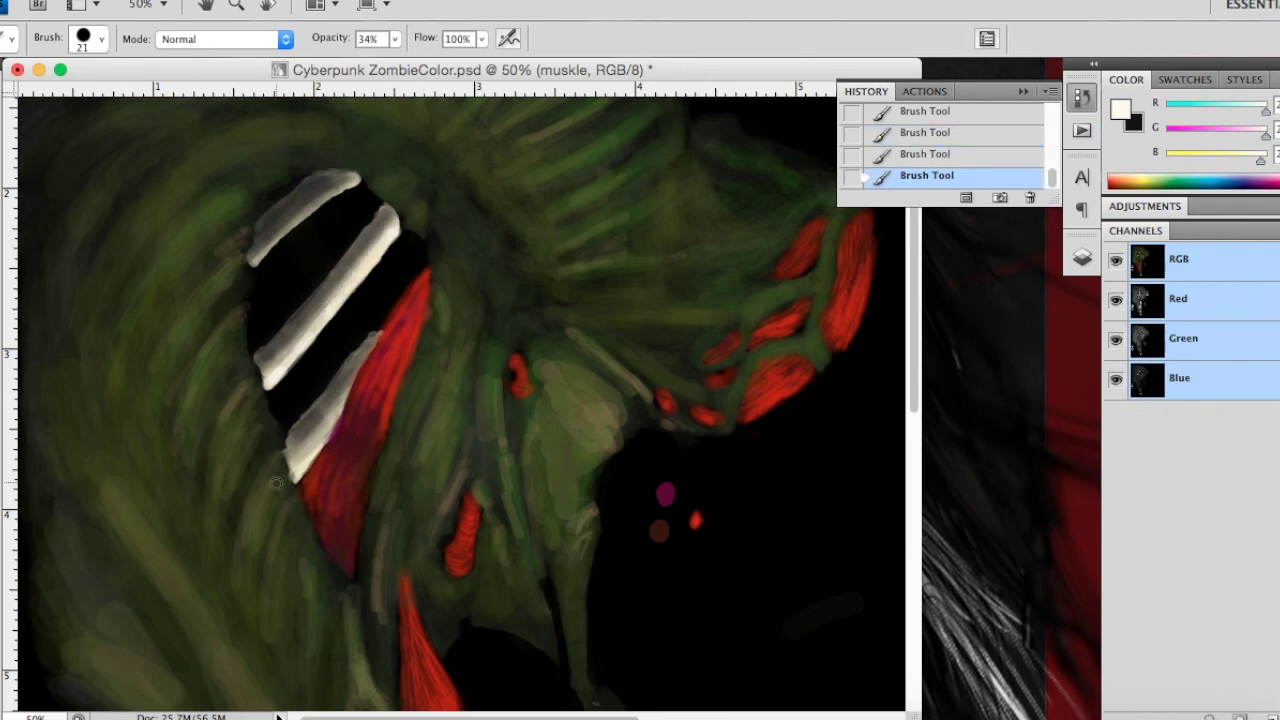
{"action": "left_click_drag", "start_coordinate": [295, 474], "coordinate": [320, 408]}
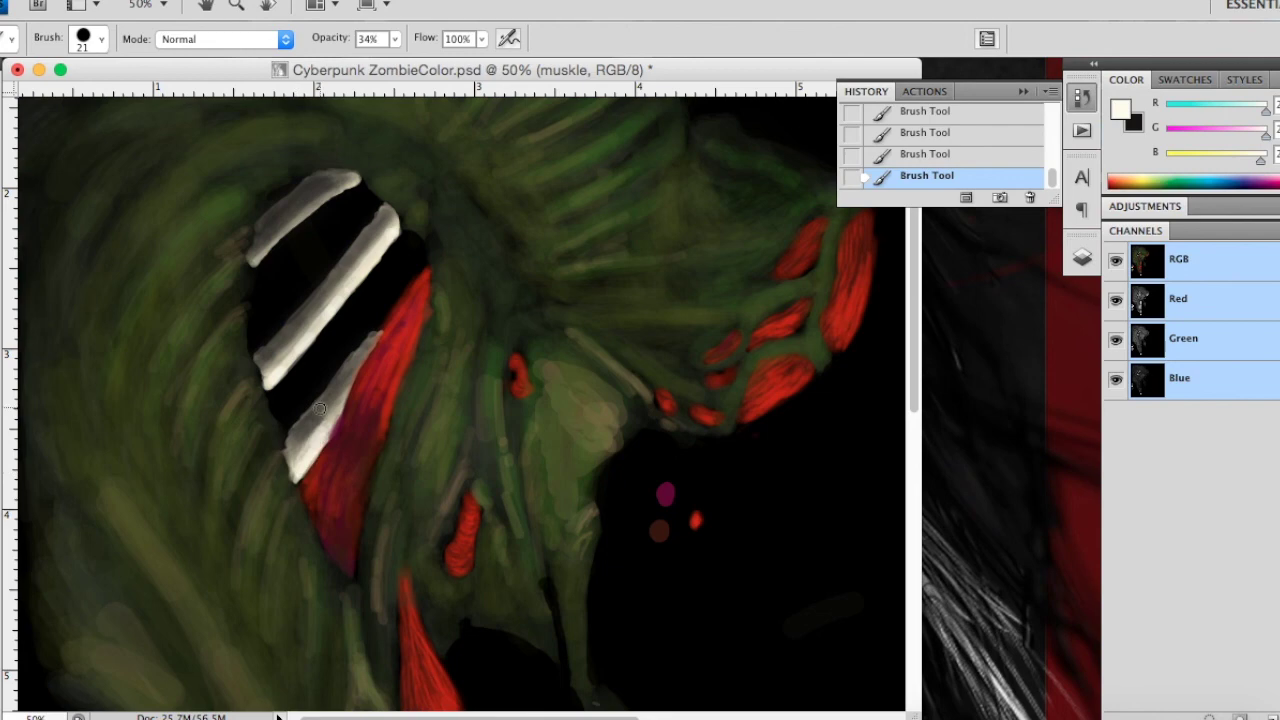
Step: Shrink the brush to 11 px and brighten the upper white rib stripe
{"action": "right_click", "coordinate": [288, 285]}
{"action": "left_click_drag", "start_coordinate": [336, 325], "coordinate": [329, 325]}
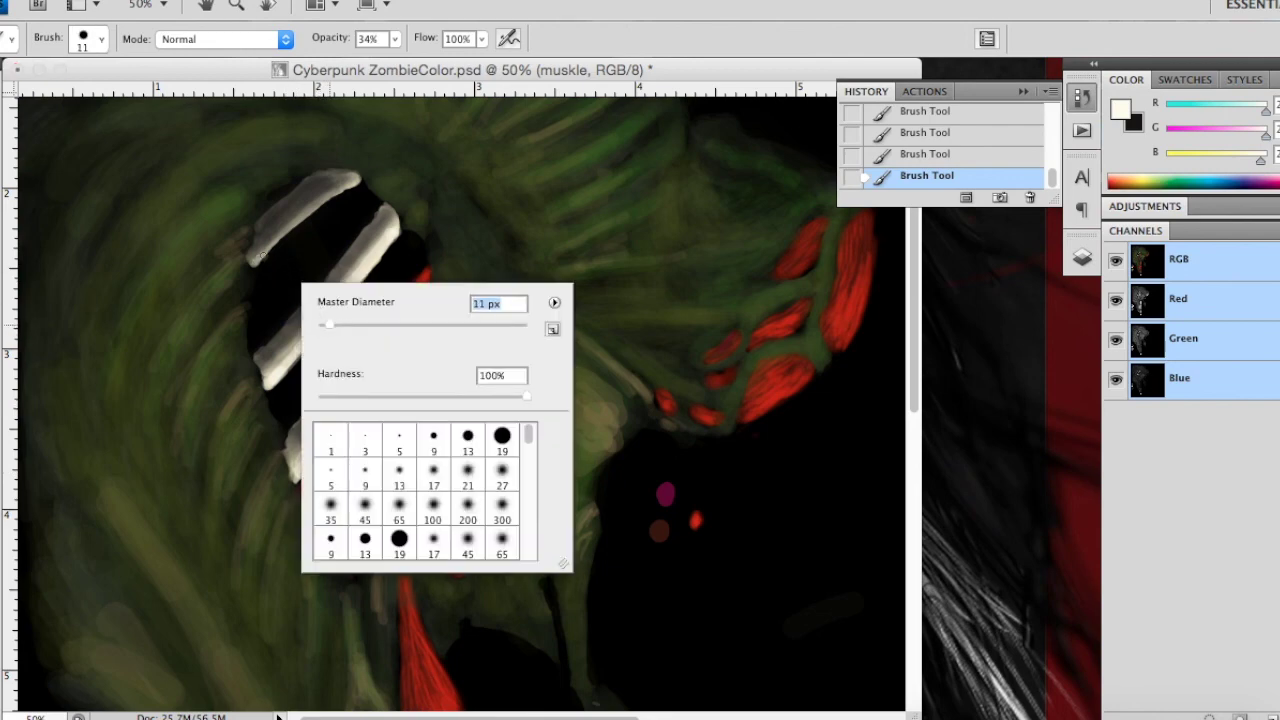
{"action": "key", "text": "Return"}
{"action": "left_click_drag", "start_coordinate": [276, 239], "coordinate": [283, 229]}
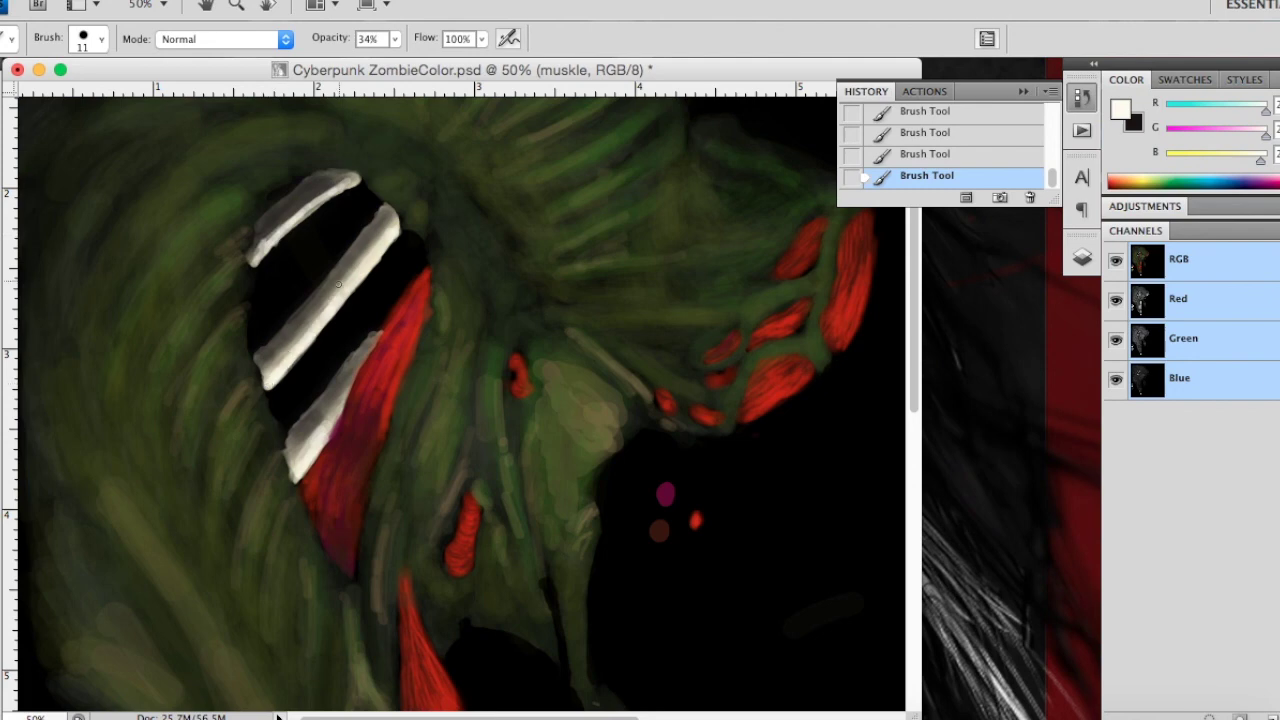
Step: Compare the ribs before and after in History, restore the latest state, and zoom out
{"action": "scroll", "coordinate": [976, 160], "scroll_direction": "up", "scroll_amount": 3}
{"action": "left_click", "coordinate": [970, 156]}
{"action": "scroll", "coordinate": [968, 170], "scroll_direction": "down", "scroll_amount": 3}
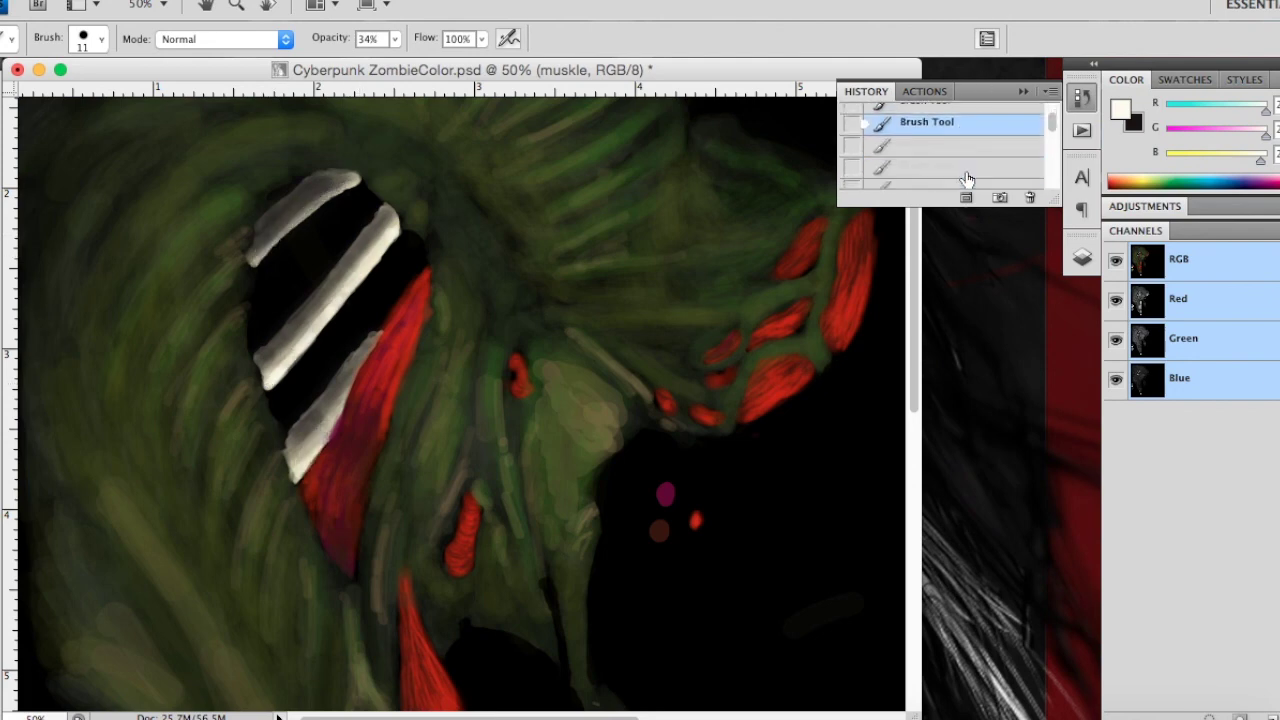
{"action": "left_click", "coordinate": [930, 157]}
{"action": "left_click", "coordinate": [935, 148]}
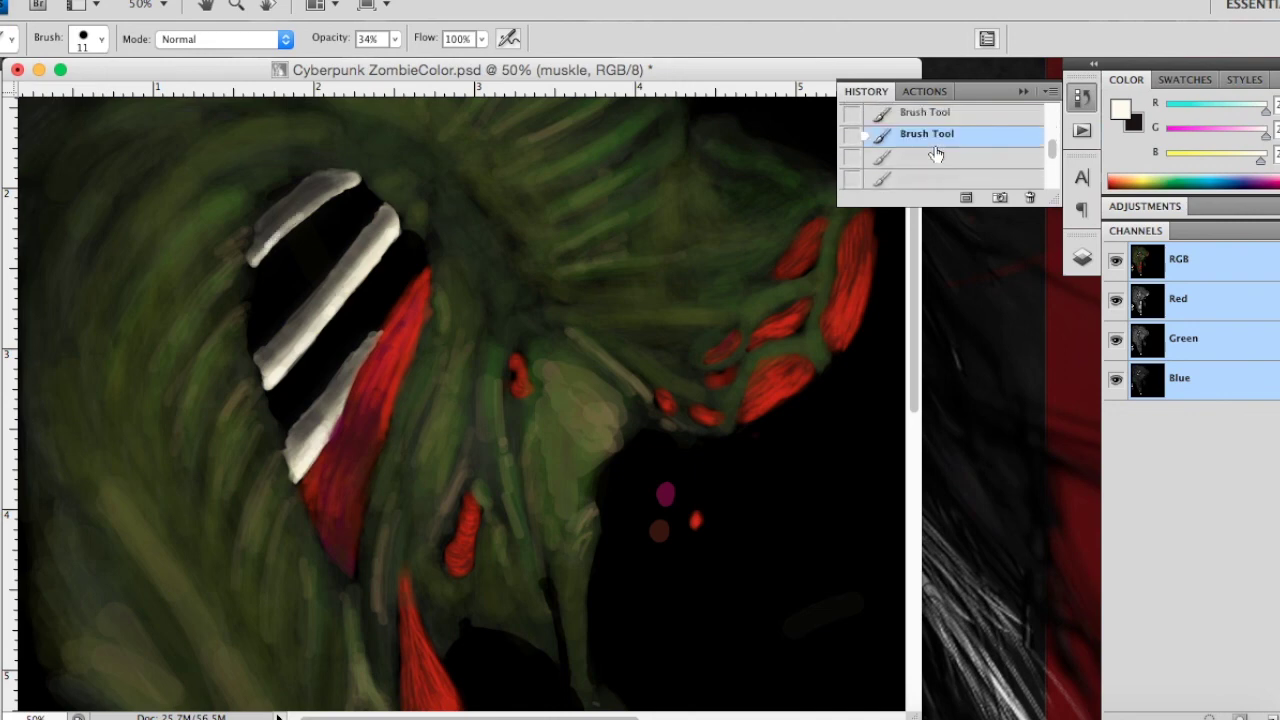
{"action": "key", "text": "ctrl+shift+z"}
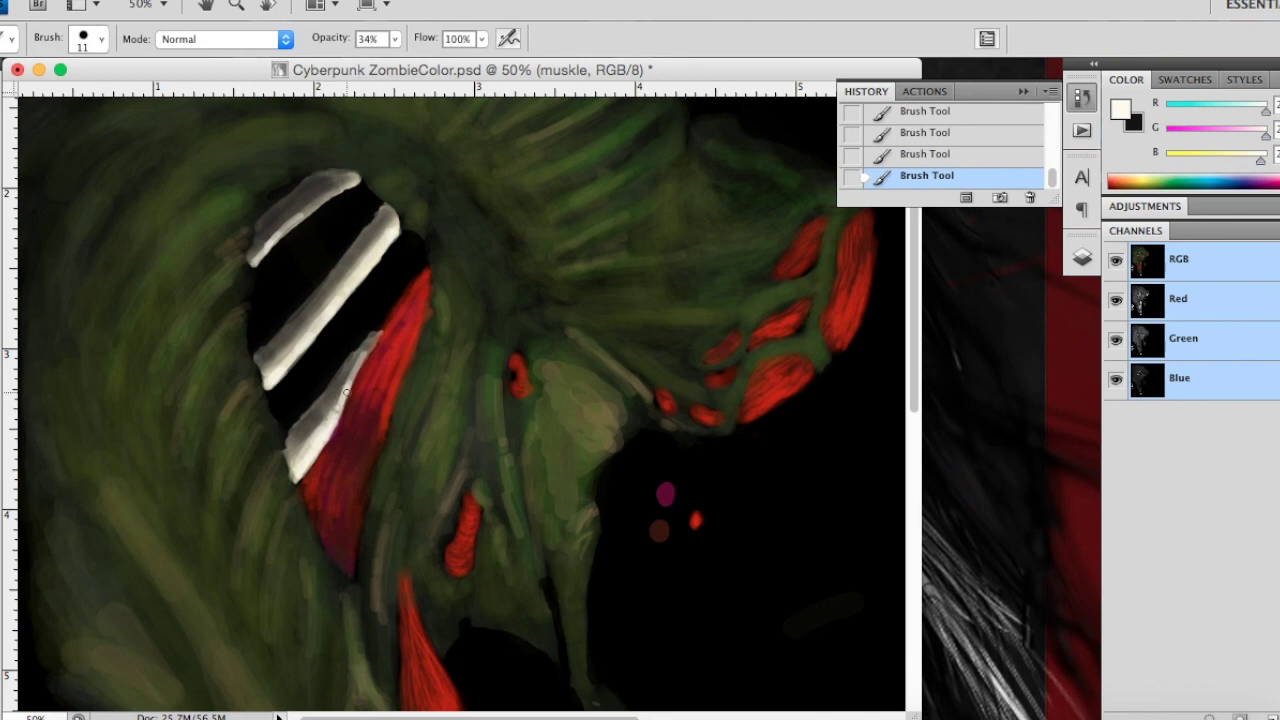
{"action": "key", "text": "ctrl+alt+z"}
{"action": "key", "text": "ctrl+alt+z"}
{"action": "key", "text": "ctrl+alt+z"}
{"action": "key", "text": "ctrl+shift+z"}
{"action": "key", "text": "ctrl+shift+z"}
{"action": "key", "text": "ctrl+shift+z"}
{"action": "key", "text": "z"}
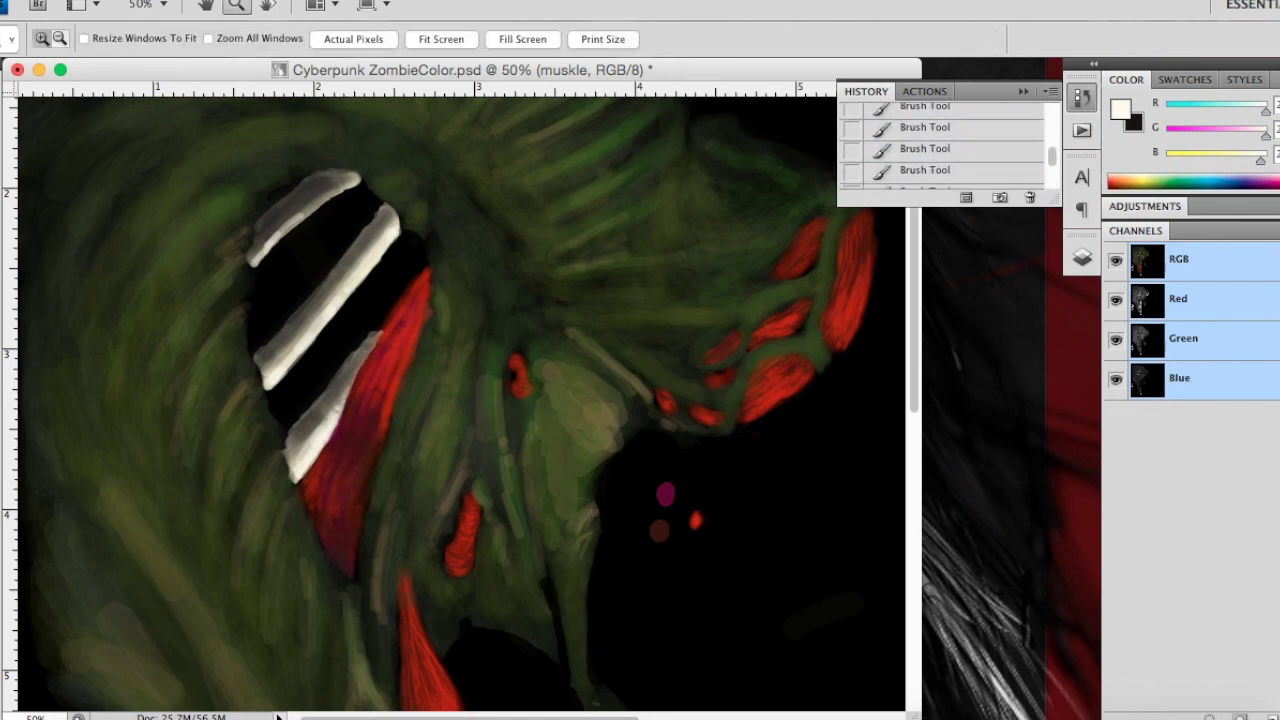
{"action": "left_click", "coordinate": [276, 485], "text": "alt"}
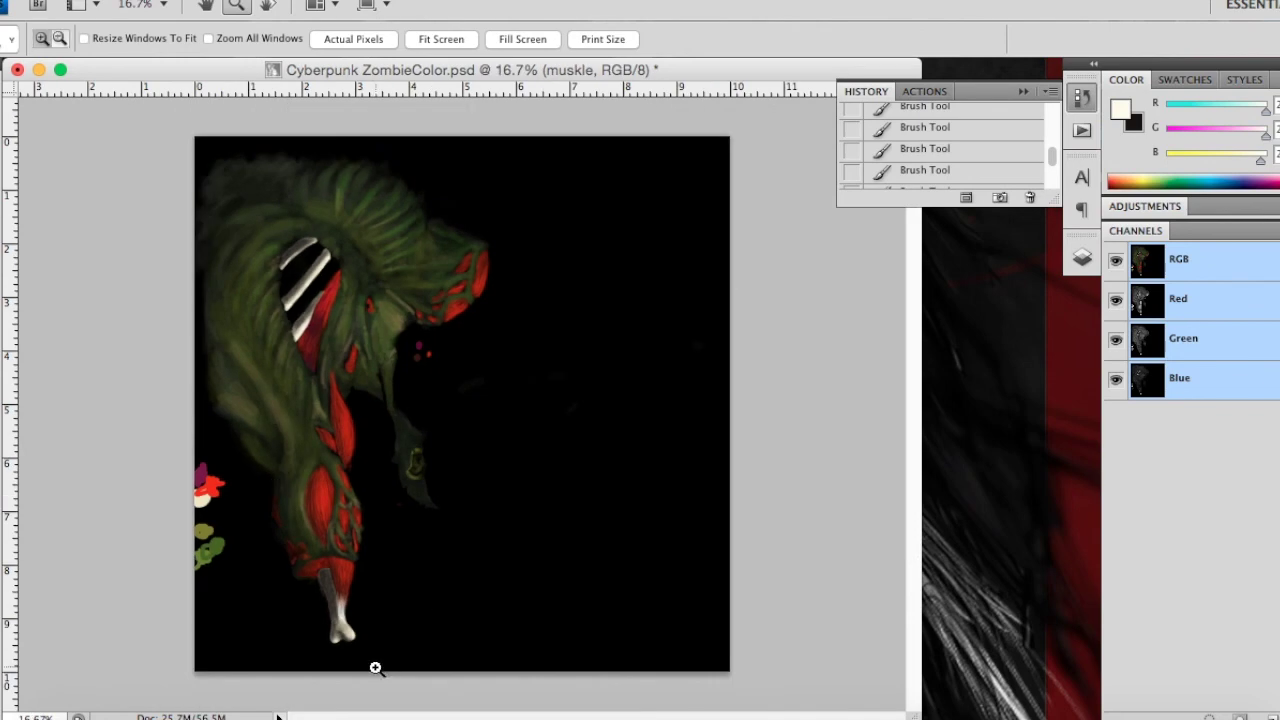
Step: Zoom in on the bone tip and brush-lighten its lower-left side
{"action": "left_click", "coordinate": [370, 668]}
{"action": "left_click", "coordinate": [262, 648]}
{"action": "left_click", "coordinate": [338, 586]}
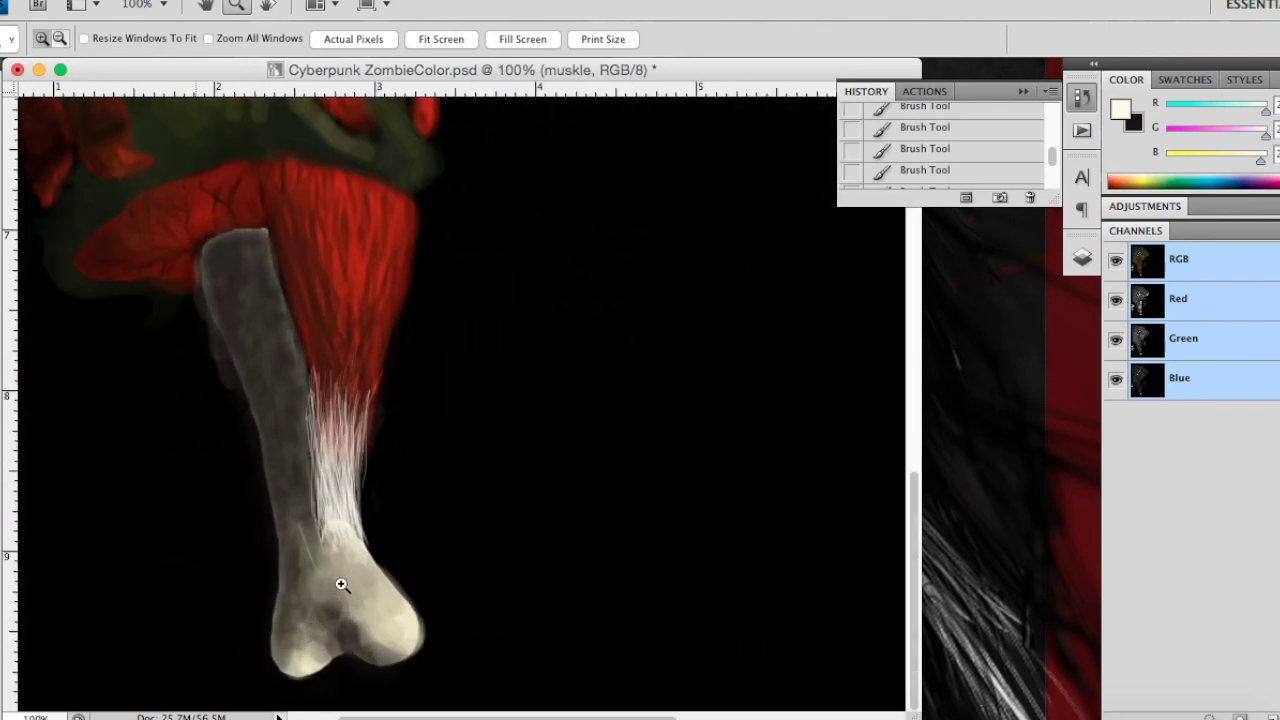
{"action": "key", "text": "b"}
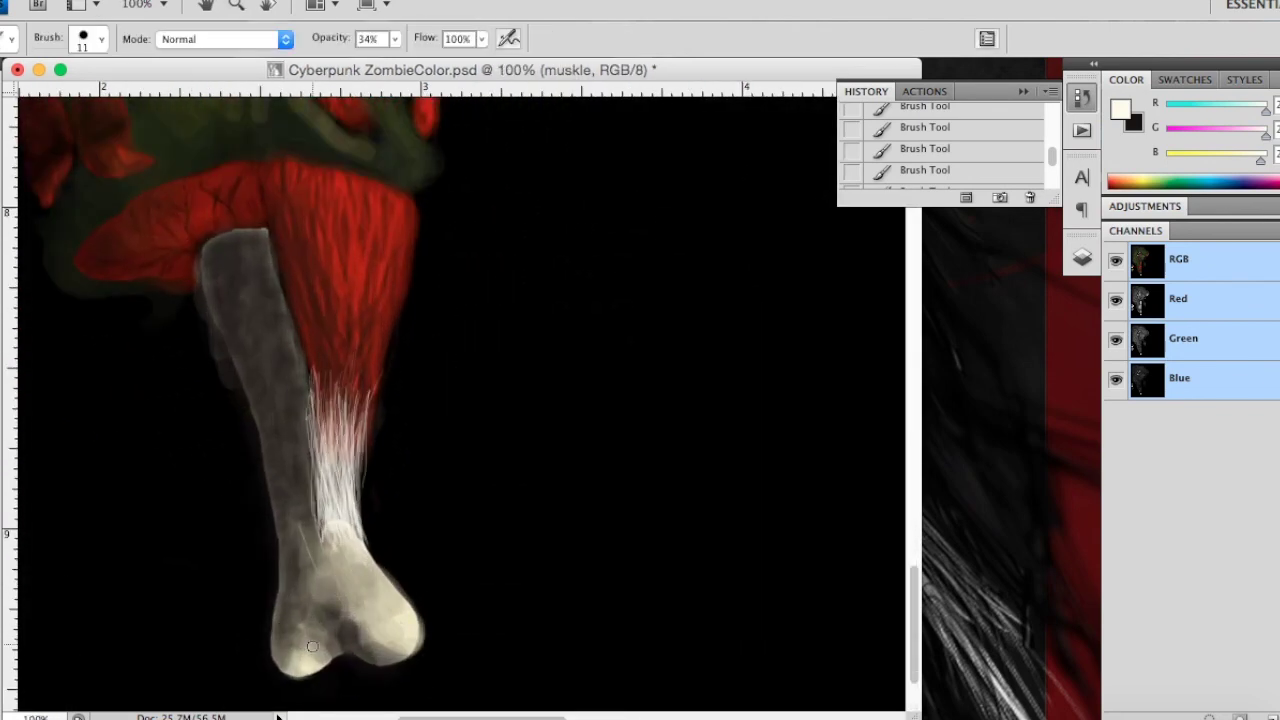
{"action": "left_click_drag", "start_coordinate": [305, 663], "coordinate": [298, 674]}
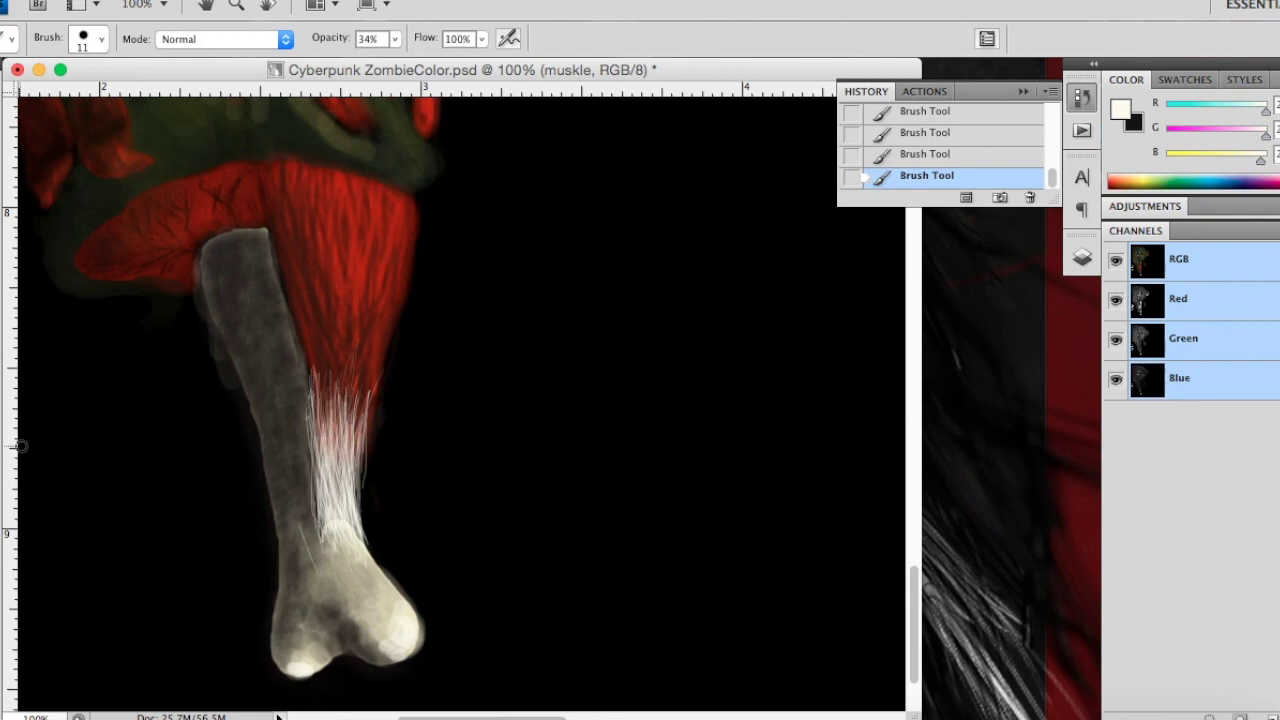
Step: Erase and trim the bone's ragged lower-right edge
{"action": "key", "text": "e"}
{"action": "left_click", "coordinate": [424, 648]}
{"action": "left_click_drag", "start_coordinate": [430, 645], "coordinate": [416, 657]}
{"action": "mouse_move", "coordinate": [403, 580]}
{"action": "left_mouse_down"}
{"action": "mouse_move", "coordinate": [418, 648]}
{"action": "mouse_move", "coordinate": [386, 671]}
{"action": "left_mouse_up"}
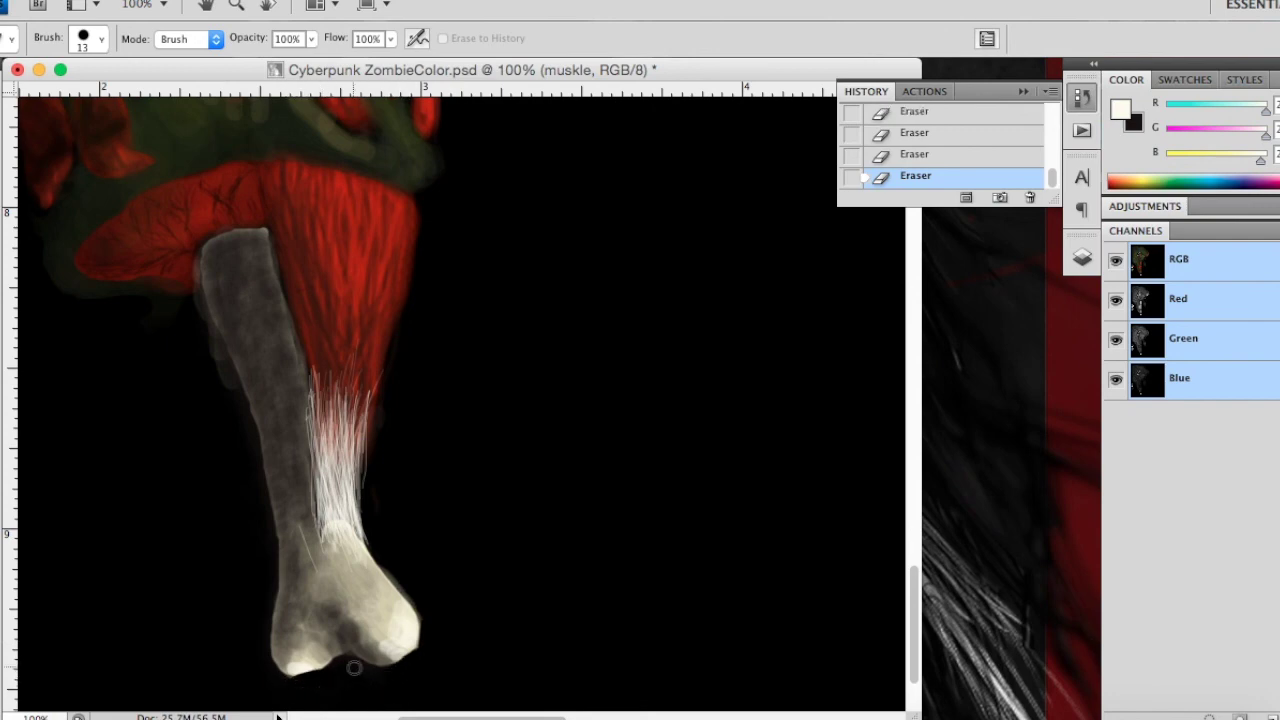
Step: Enlarge the eraser to 64 px and erase the upper red muscle's lower tail
{"action": "right_click", "coordinate": [171, 390]}
{"action": "left_click_drag", "start_coordinate": [262, 428], "coordinate": [280, 429]}
{"action": "key", "text": "Return"}
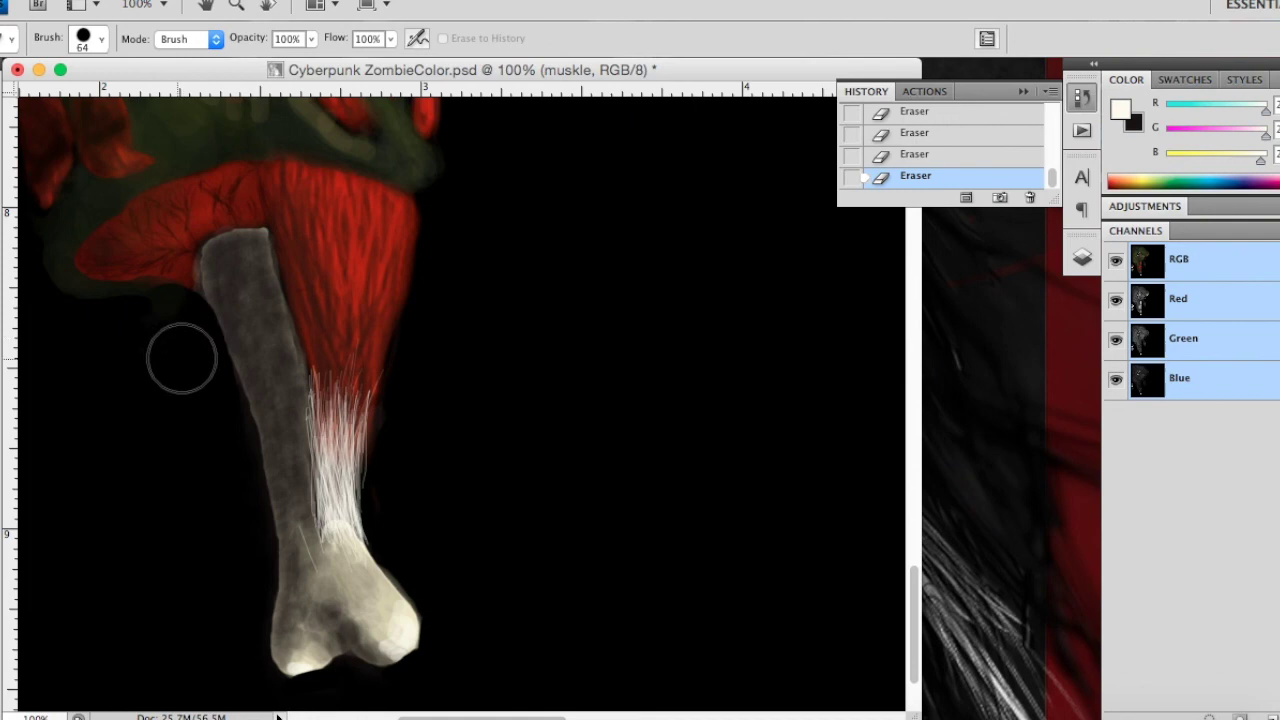
{"action": "scroll", "coordinate": [180, 346], "scroll_direction": "up", "scroll_amount": 3}
{"action": "scroll", "coordinate": [180, 354], "scroll_direction": "up", "scroll_amount": 2}
{"action": "scroll", "coordinate": [180, 357], "scroll_direction": "up", "scroll_amount": 4}
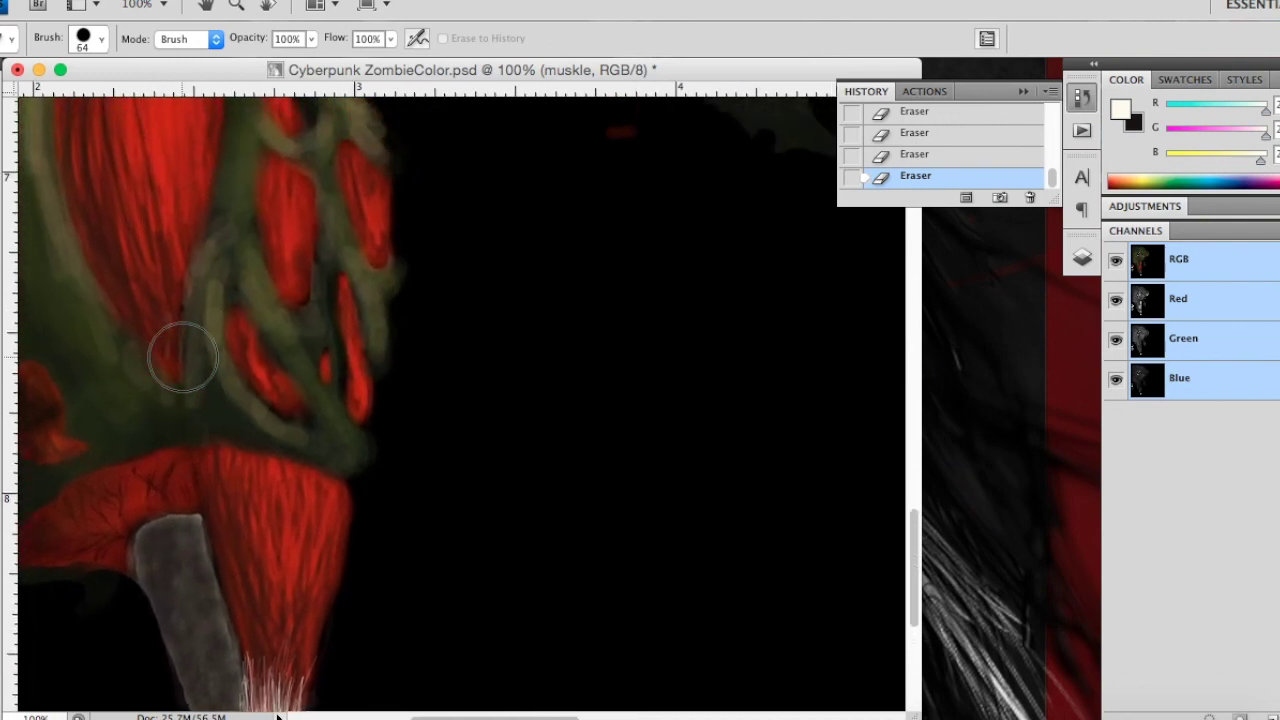
{"action": "scroll", "coordinate": [60, 400], "scroll_direction": "up", "scroll_amount": 10}
{"action": "scroll", "coordinate": [213, 290], "scroll_direction": "up", "scroll_amount": 3}
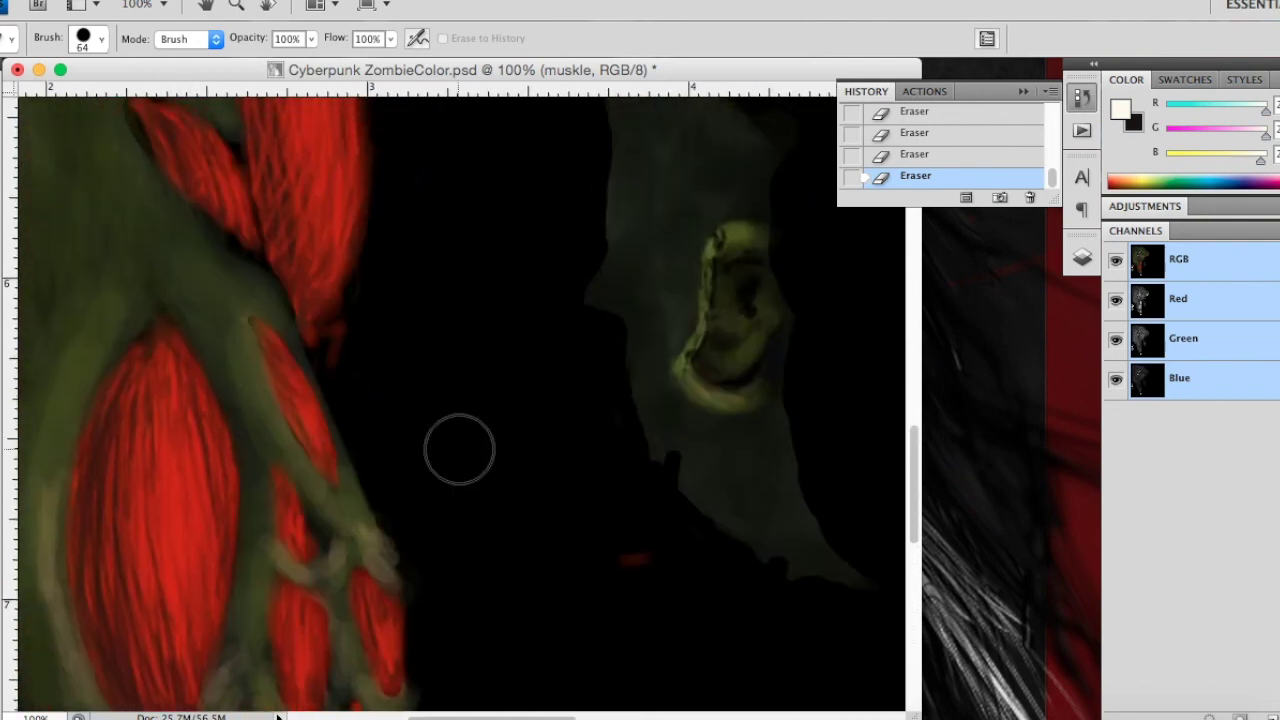
{"action": "left_click_drag", "start_coordinate": [314, 345], "coordinate": [353, 350]}
Step: Erase the stray pink and red dots on the muskle layer
{"action": "scroll", "coordinate": [411, 248], "scroll_direction": "up", "scroll_amount": 4}
{"action": "scroll", "coordinate": [411, 248], "scroll_direction": "up", "scroll_amount": 4}
{"action": "scroll", "coordinate": [411, 248], "scroll_direction": "right", "scroll_amount": 3}
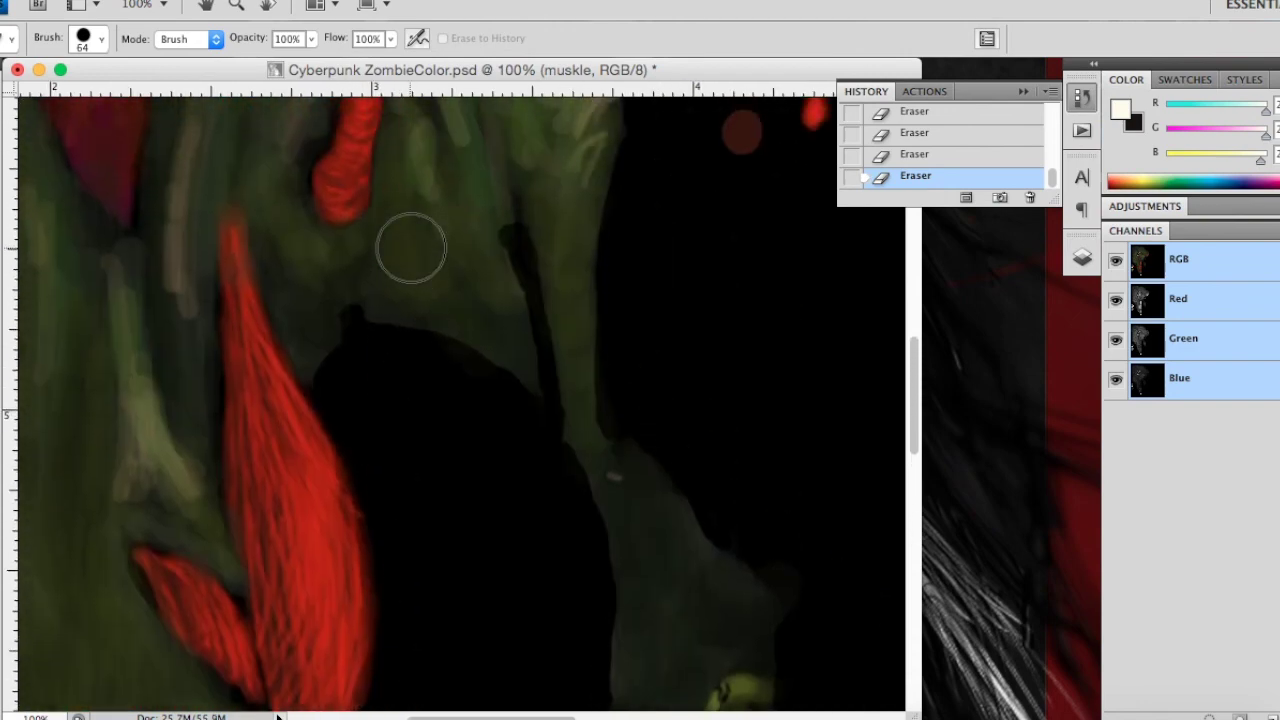
{"action": "scroll", "coordinate": [411, 248], "scroll_direction": "up", "scroll_amount": 3}
{"action": "scroll", "coordinate": [411, 248], "scroll_direction": "up", "scroll_amount": 8}
{"action": "scroll", "coordinate": [411, 248], "scroll_direction": "right", "scroll_amount": 4}
{"action": "mouse_move", "coordinate": [514, 543]}
{"action": "left_mouse_down"}
{"action": "mouse_move", "coordinate": [500, 509]}
{"action": "mouse_move", "coordinate": [444, 512]}
{"action": "left_mouse_up"}
{"action": "scroll", "coordinate": [444, 512], "scroll_direction": "up", "scroll_amount": 4}
{"action": "scroll", "coordinate": [494, 517], "scroll_direction": "right", "scroll_amount": 4}
{"action": "scroll", "coordinate": [494, 517], "scroll_direction": "up", "scroll_amount": 2}
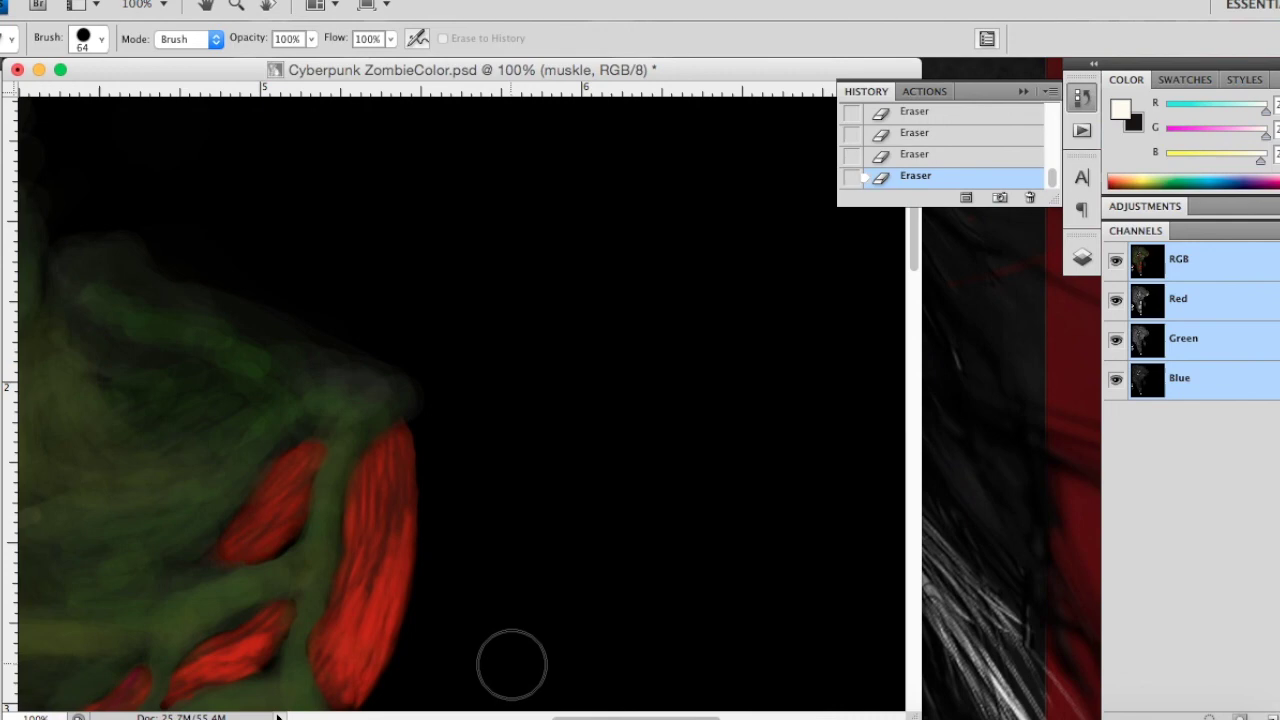
{"action": "scroll", "coordinate": [511, 663], "scroll_direction": "left", "scroll_amount": 6}
{"action": "scroll", "coordinate": [511, 663], "scroll_direction": "left", "scroll_amount": 3}
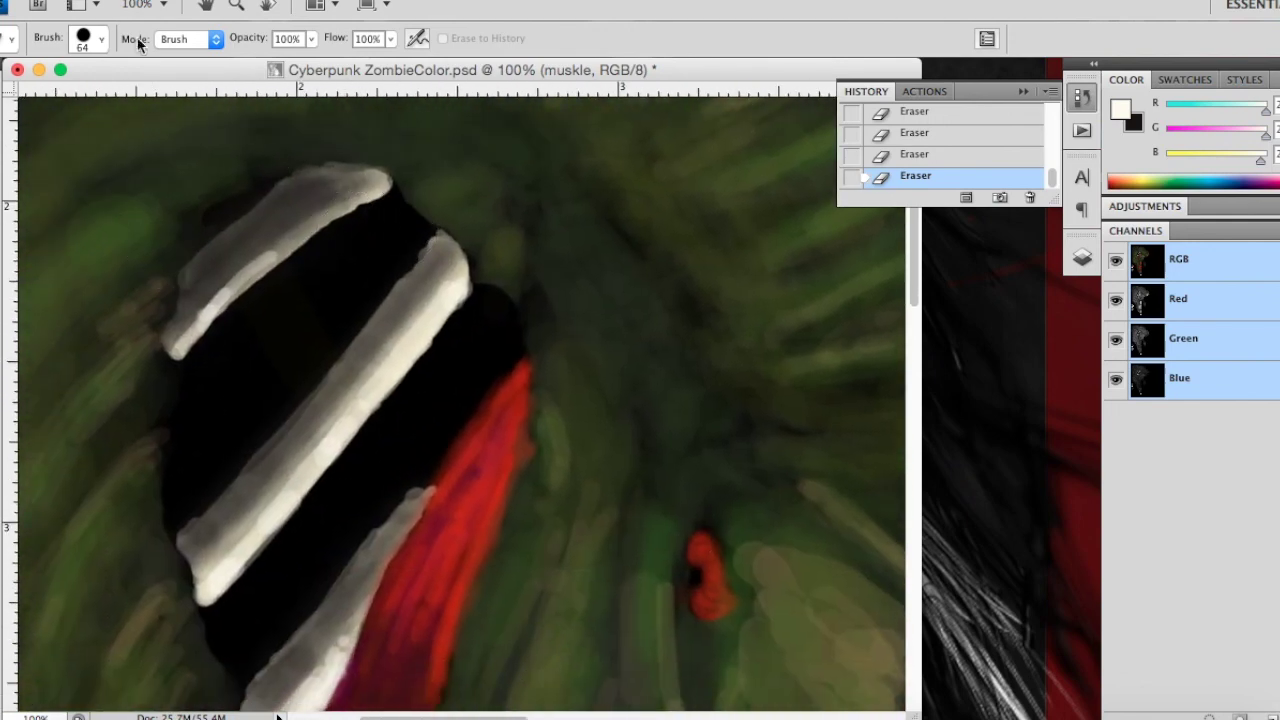
Step: Shrink the eraser to 35 px and bring up the Layers panel
{"action": "left_click", "coordinate": [102, 40]}
{"action": "left_click_drag", "start_coordinate": [55, 96], "coordinate": [28, 96]}
{"action": "left_click", "coordinate": [412, 222]}
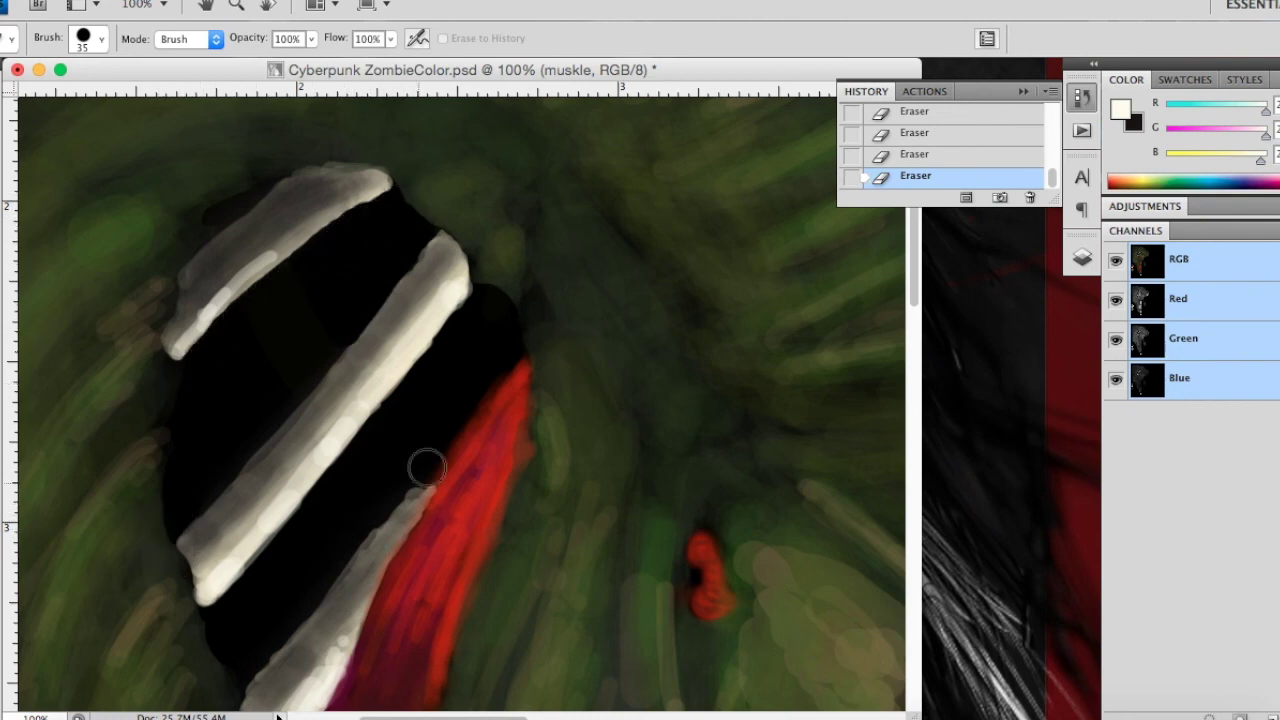
{"action": "scroll", "coordinate": [275, 612], "scroll_direction": "down", "scroll_amount": 5}
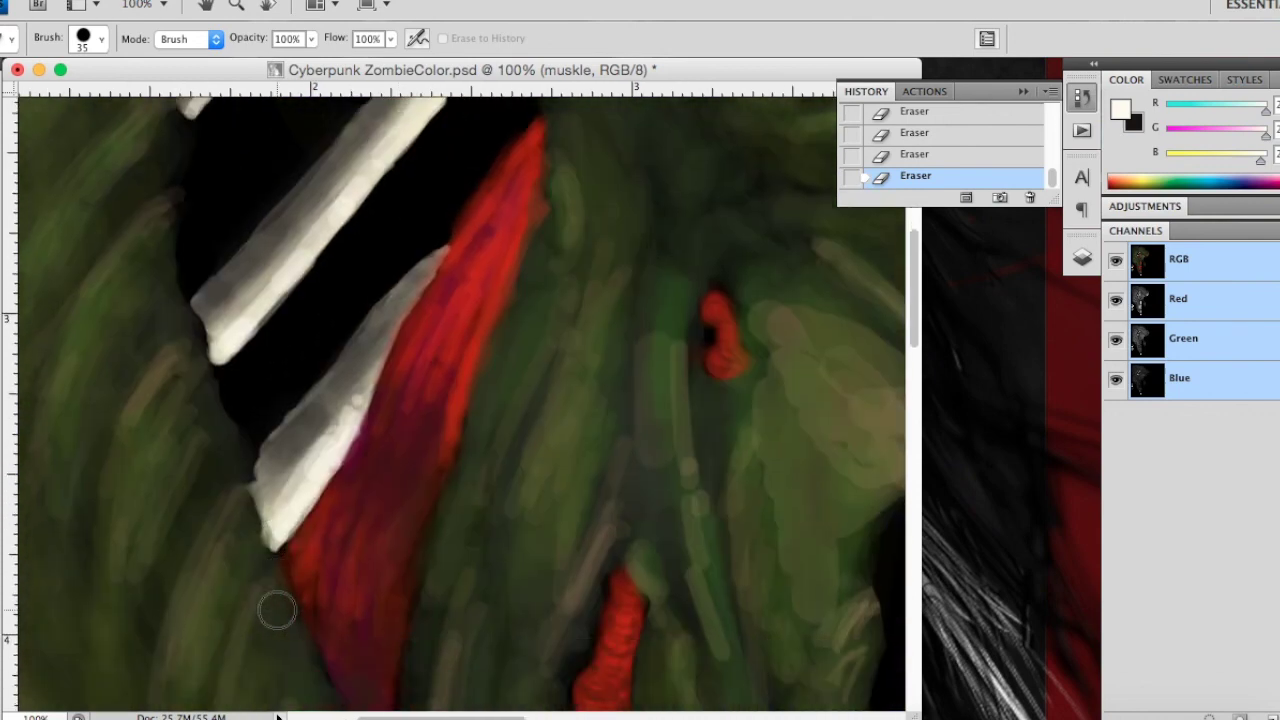
{"action": "scroll", "coordinate": [272, 615], "scroll_direction": "down", "scroll_amount": 2}
{"action": "scroll", "coordinate": [270, 617], "scroll_direction": "up", "scroll_amount": 3}
{"action": "scroll", "coordinate": [270, 617], "scroll_direction": "right", "scroll_amount": 1}
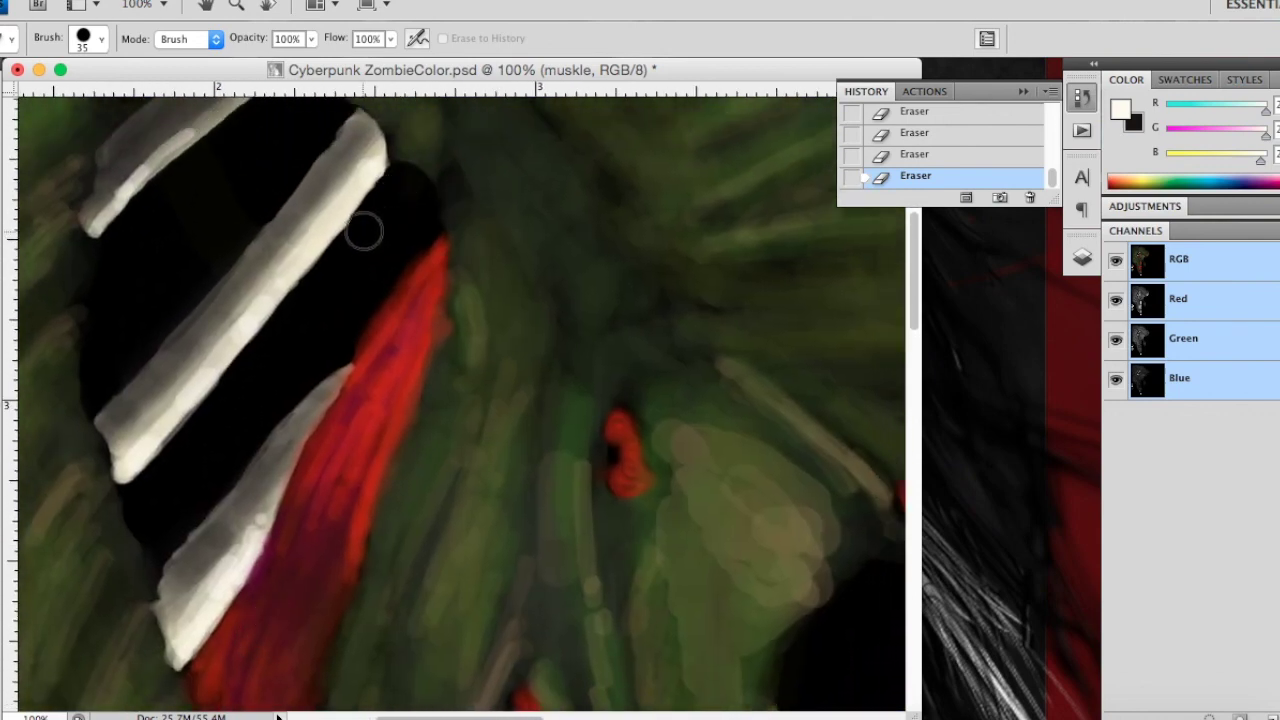
{"action": "scroll", "coordinate": [420, 196], "scroll_direction": "up", "scroll_amount": 8}
{"action": "scroll", "coordinate": [420, 196], "scroll_direction": "right", "scroll_amount": 5}
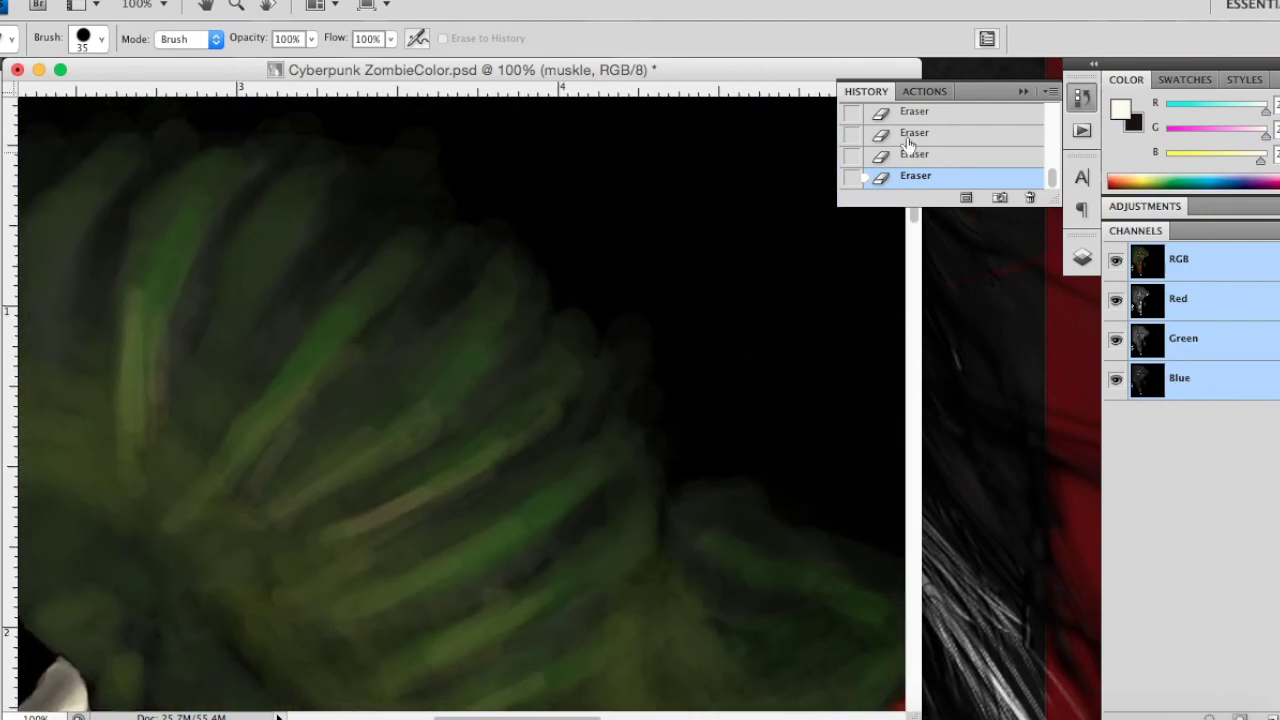
{"action": "left_click", "coordinate": [1082, 257]}
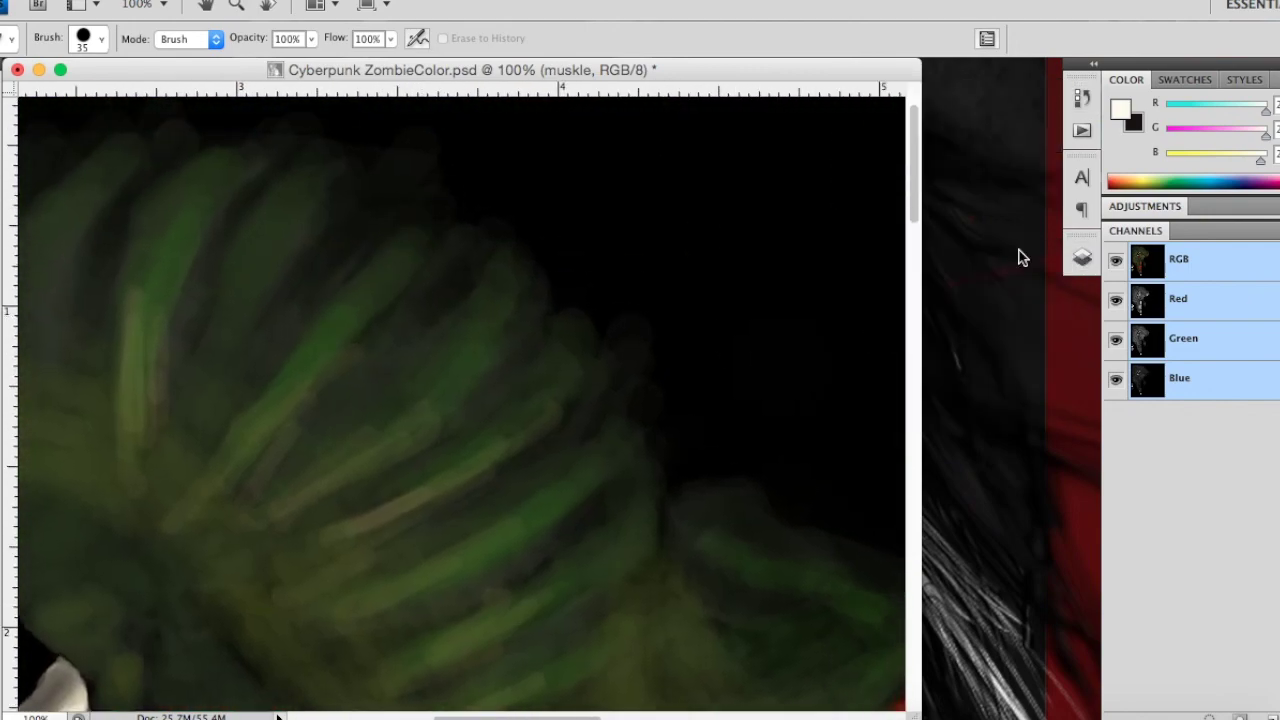
{"action": "key", "text": "z"}
{"action": "left_click", "coordinate": [245, 512], "text": "alt"}
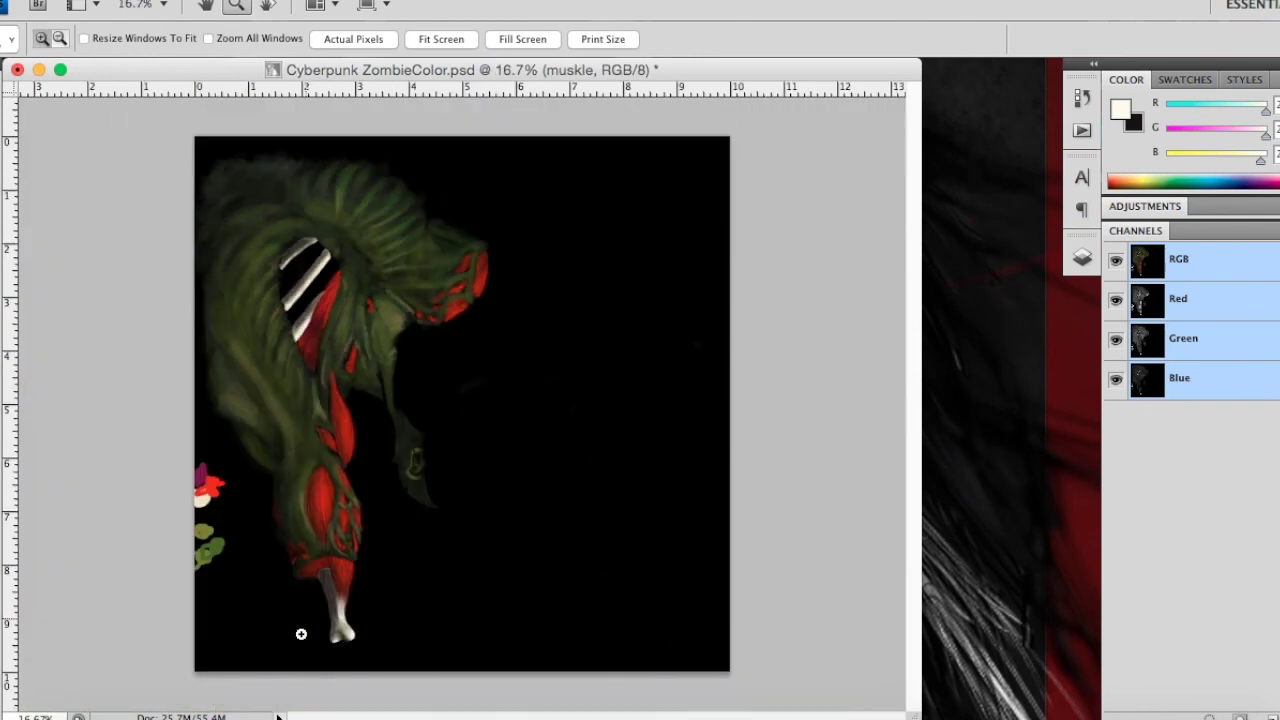
{"action": "left_click", "coordinate": [1082, 258]}
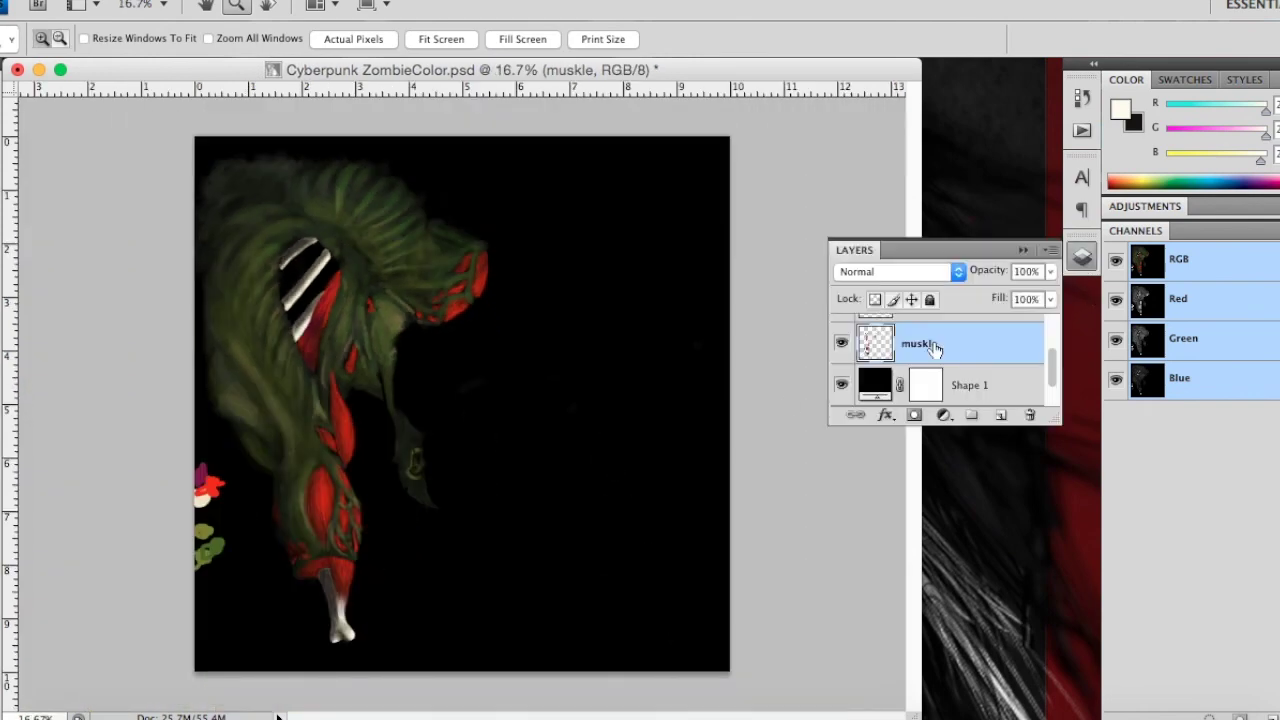
{"action": "scroll", "coordinate": [933, 347], "scroll_direction": "up", "scroll_amount": 3}
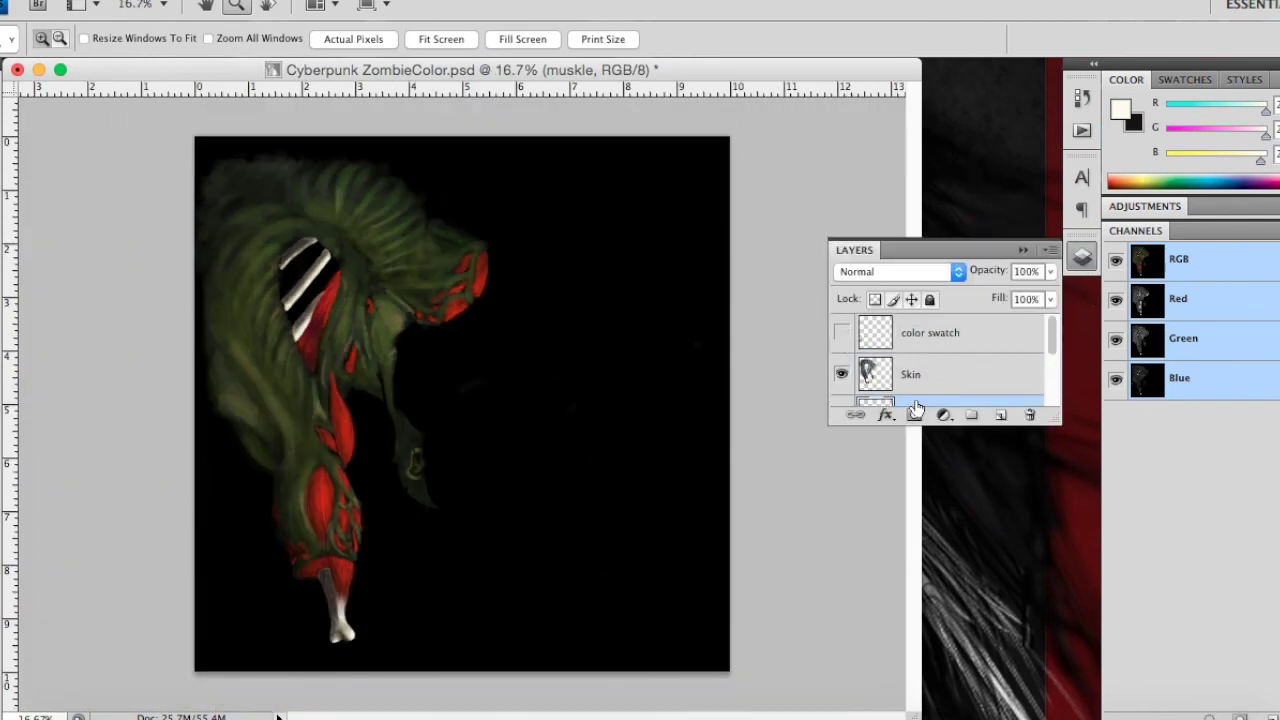
{"action": "scroll", "coordinate": [915, 408], "scroll_direction": "down", "scroll_amount": 1}
{"action": "left_click", "coordinate": [841, 380]}
{"action": "left_click", "coordinate": [842, 342]}
{"action": "scroll", "coordinate": [842, 345], "scroll_direction": "down", "scroll_amount": 1}
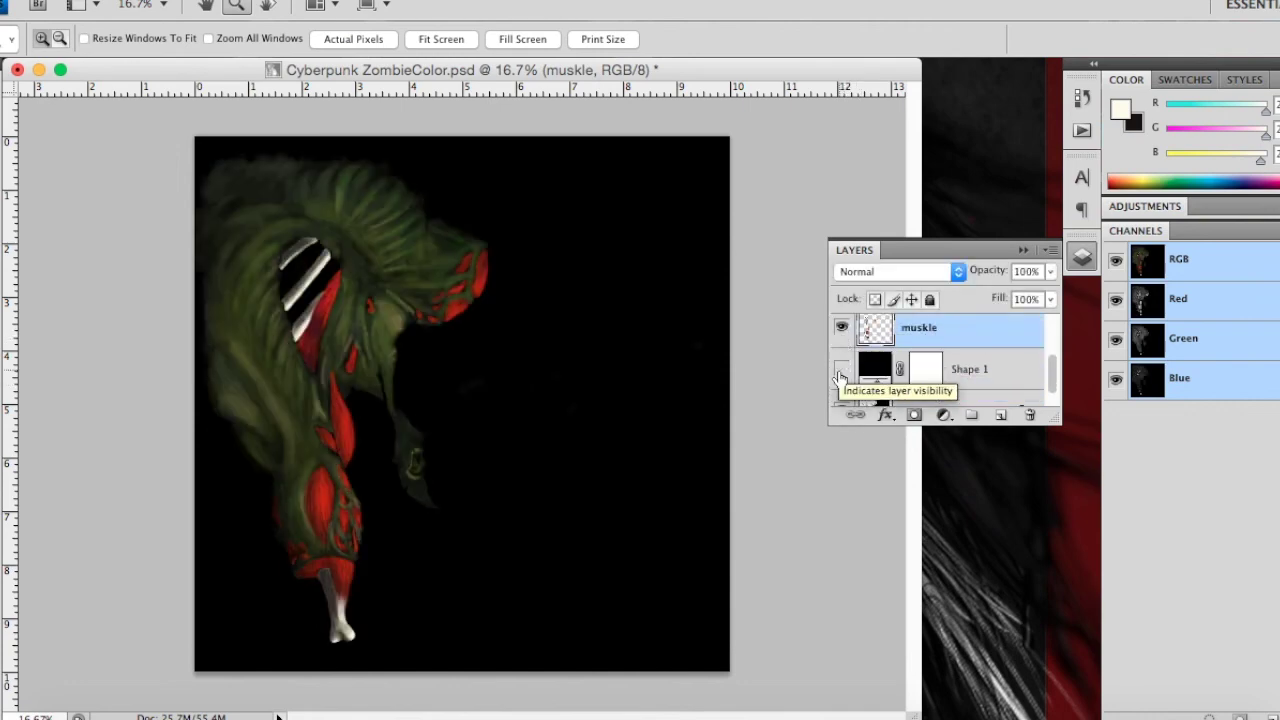
{"action": "left_click", "coordinate": [841, 369]}
{"action": "left_click", "coordinate": [841, 369]}
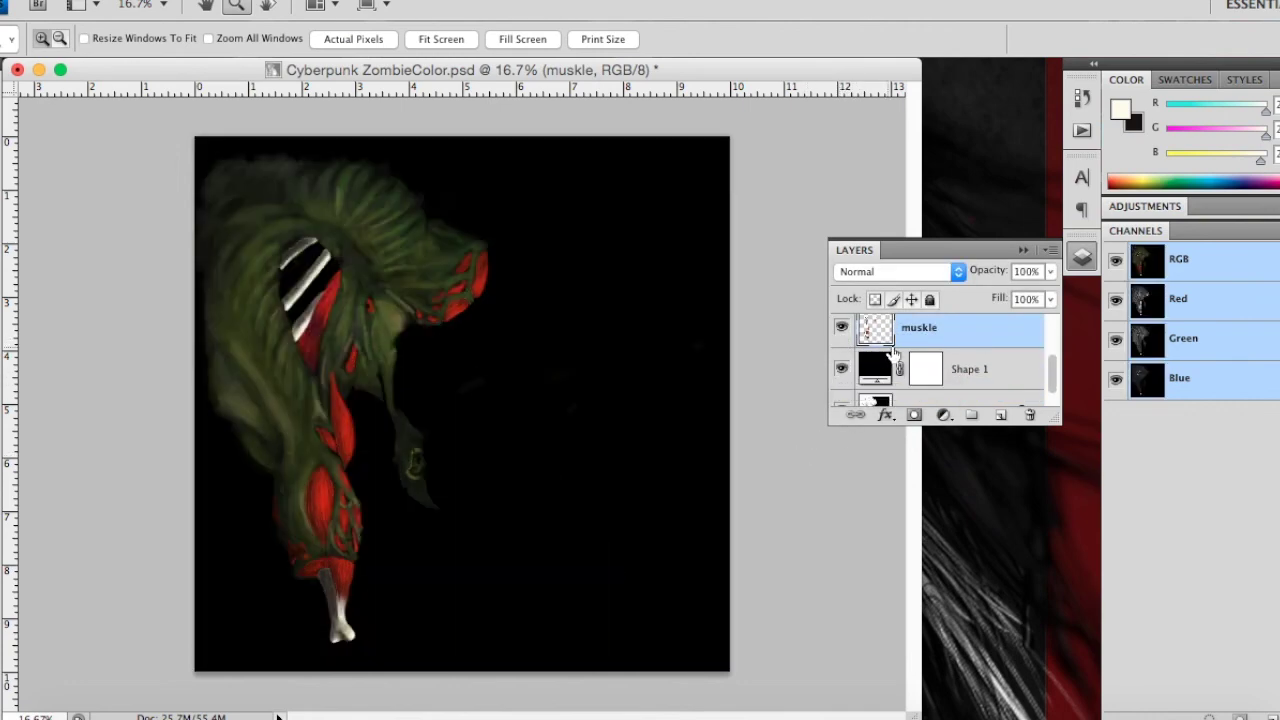
{"action": "scroll", "coordinate": [905, 330], "scroll_direction": "down", "scroll_amount": 1}
{"action": "left_click", "coordinate": [841, 342]}
{"action": "scroll", "coordinate": [847, 345], "scroll_direction": "up", "scroll_amount": 1}
{"action": "scroll", "coordinate": [845, 360], "scroll_direction": "up", "scroll_amount": 1}
{"action": "left_click", "coordinate": [841, 331]}
{"action": "left_click", "coordinate": [841, 373]}
{"action": "left_click", "coordinate": [841, 373]}
{"action": "left_click", "coordinate": [841, 373]}
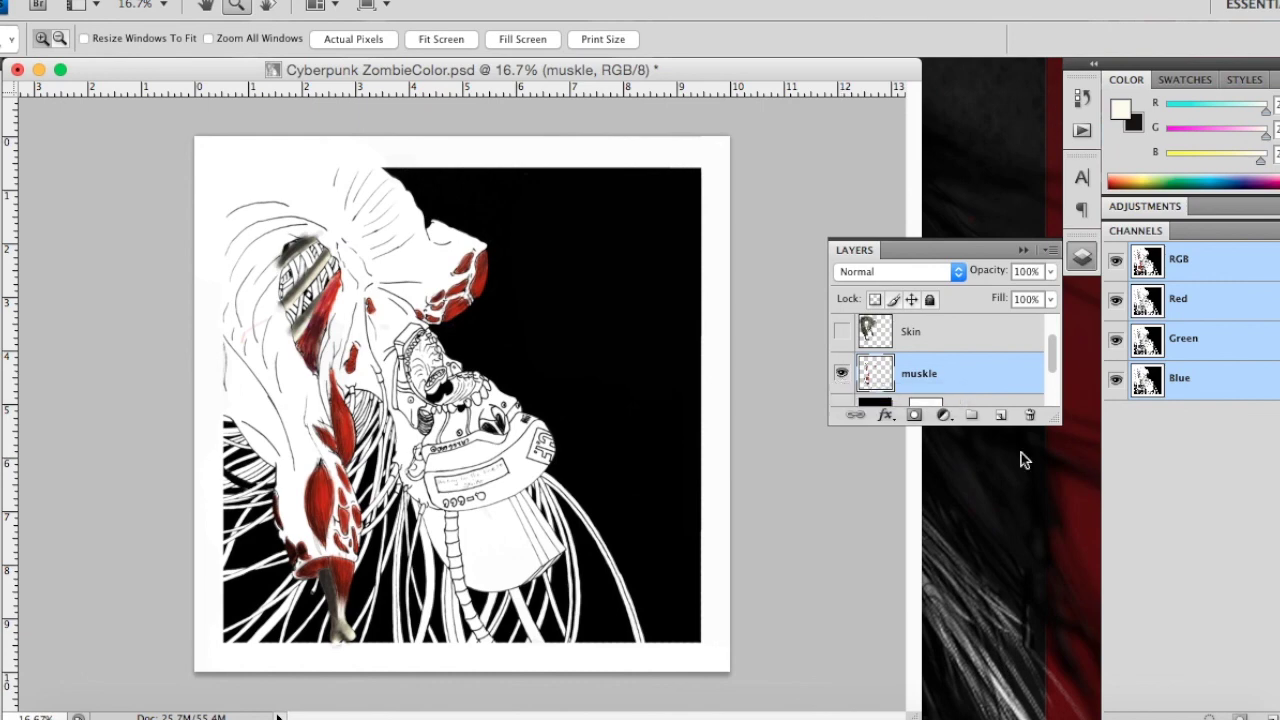
{"action": "key", "text": "b"}
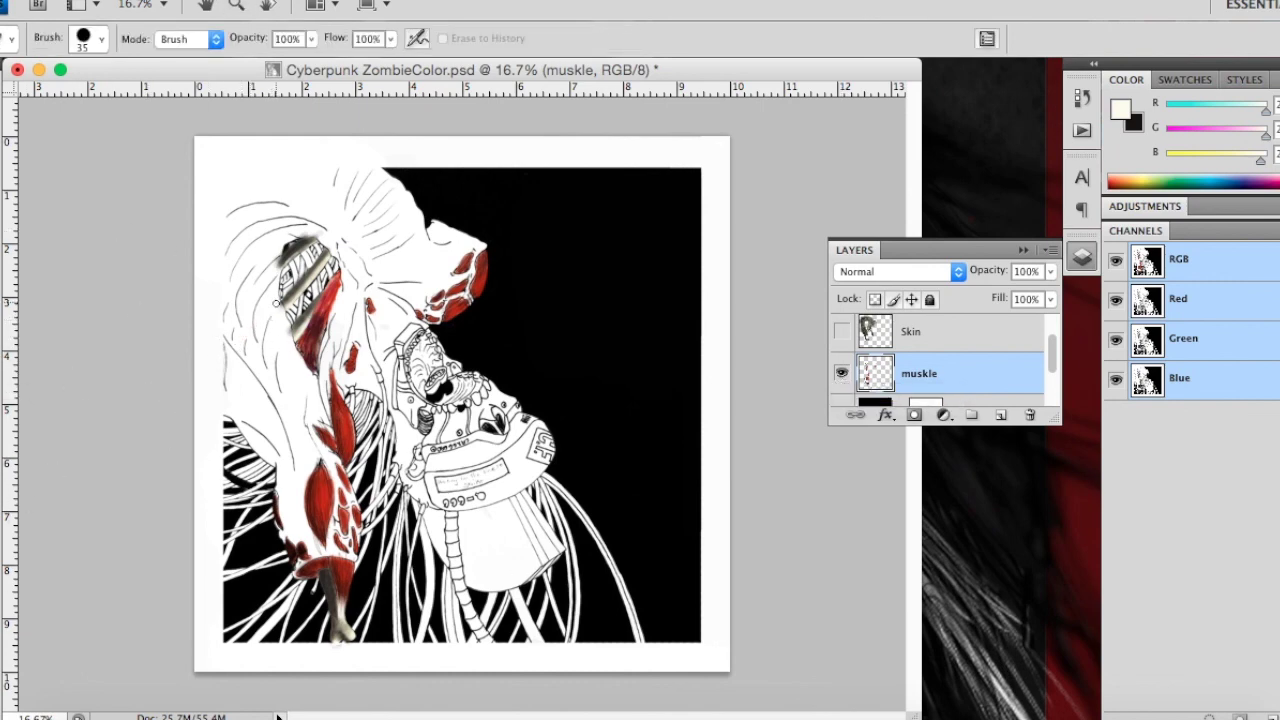
{"action": "left_click", "coordinate": [841, 331]}
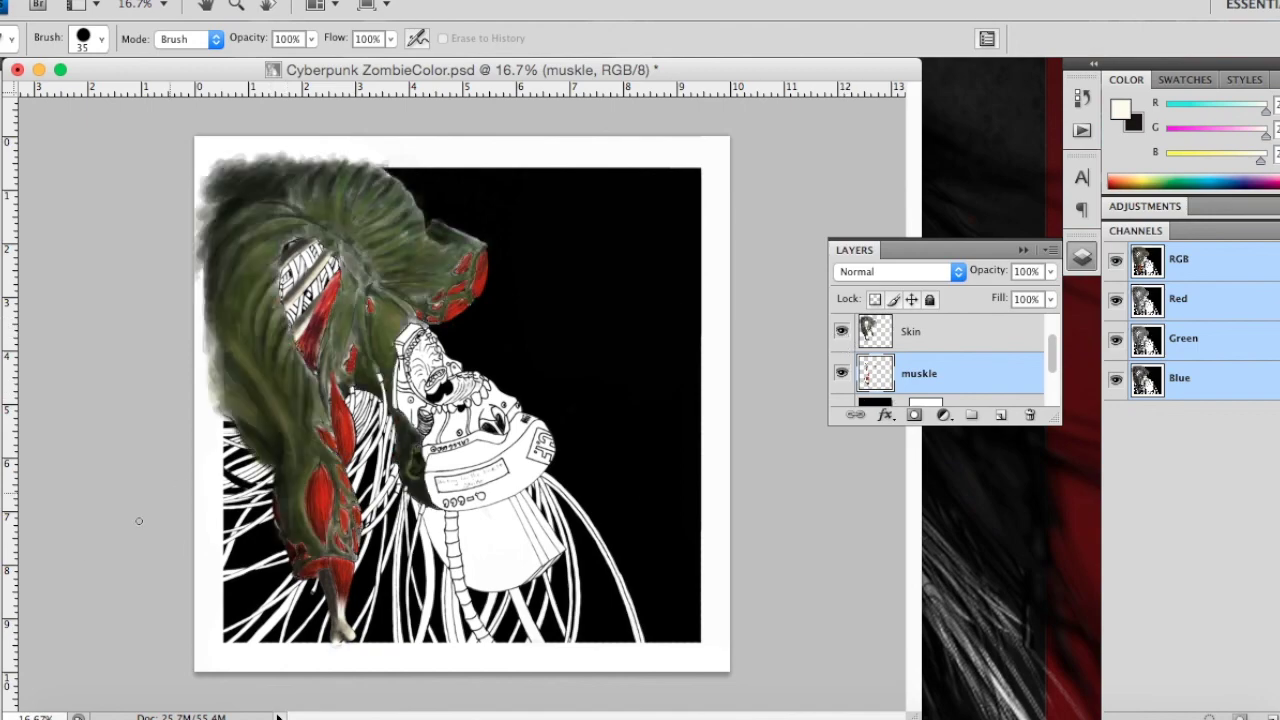
{"action": "key", "text": "z"}
{"action": "left_click", "coordinate": [371, 312]}
{"action": "left_click", "coordinate": [371, 312]}
{"action": "left_click", "coordinate": [371, 312]}
{"action": "scroll", "coordinate": [836, 340], "scroll_direction": "down", "scroll_amount": 2}
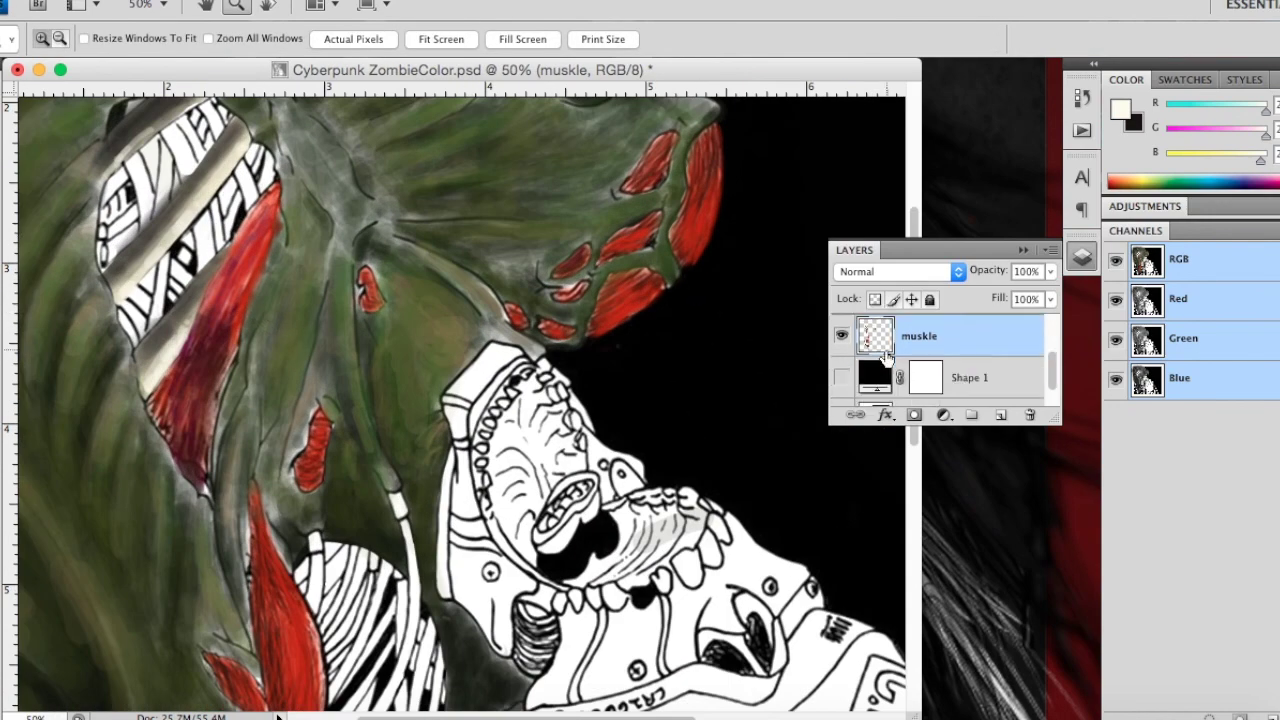
{"action": "left_click", "coordinate": [841, 370]}
{"action": "scroll", "coordinate": [841, 374], "scroll_direction": "up", "scroll_amount": 2}
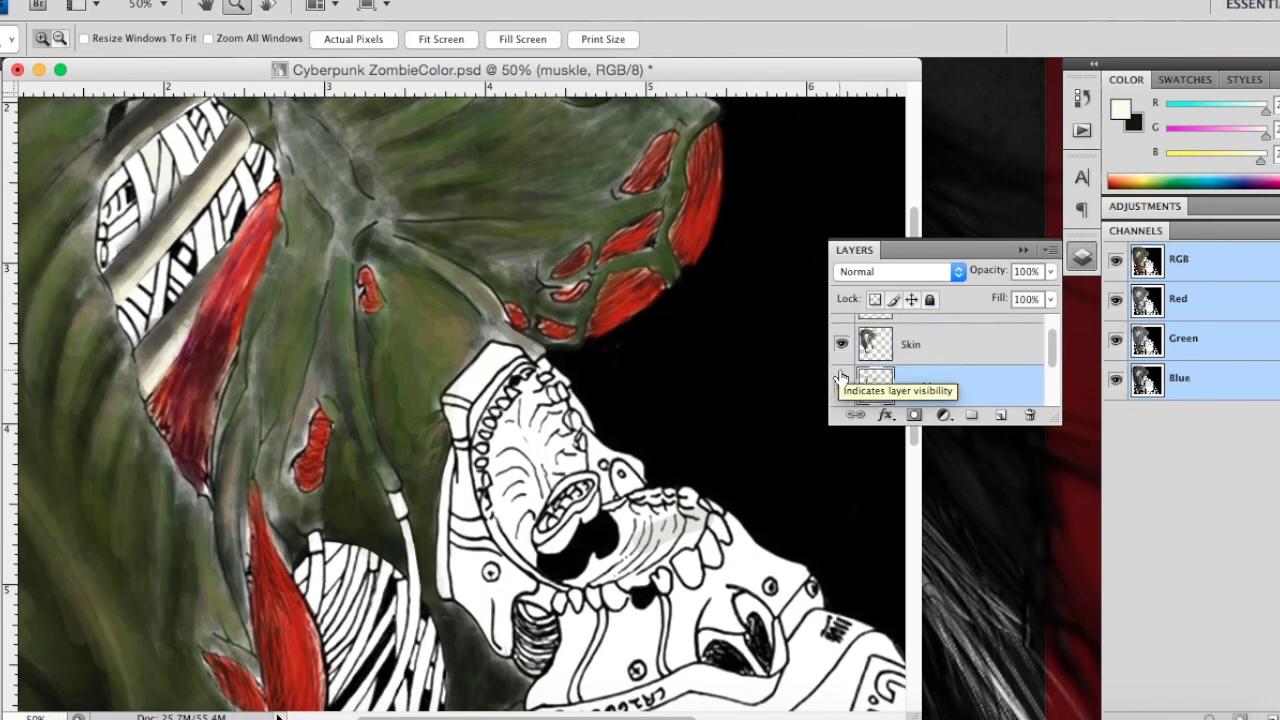
{"action": "left_click", "coordinate": [165, 470], "text": "alt"}
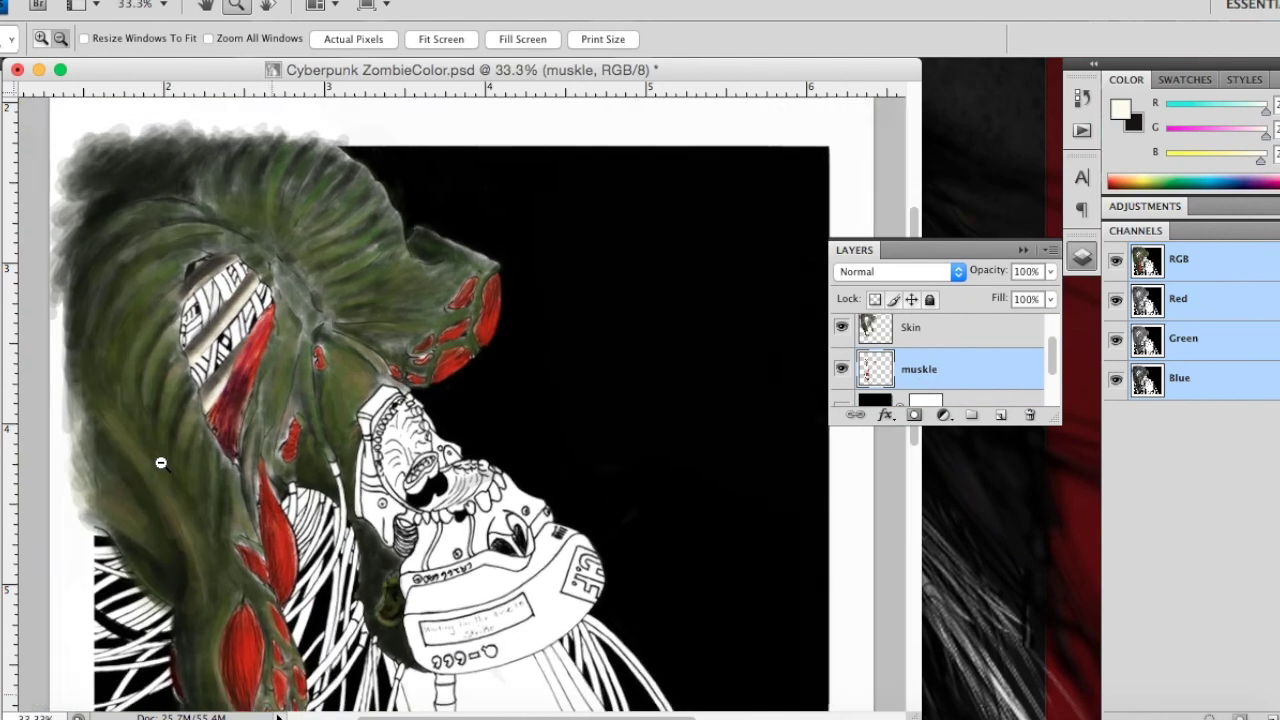
{"action": "left_click", "coordinate": [841, 330]}
{"action": "scroll", "coordinate": [852, 388], "scroll_direction": "down", "scroll_amount": 2}
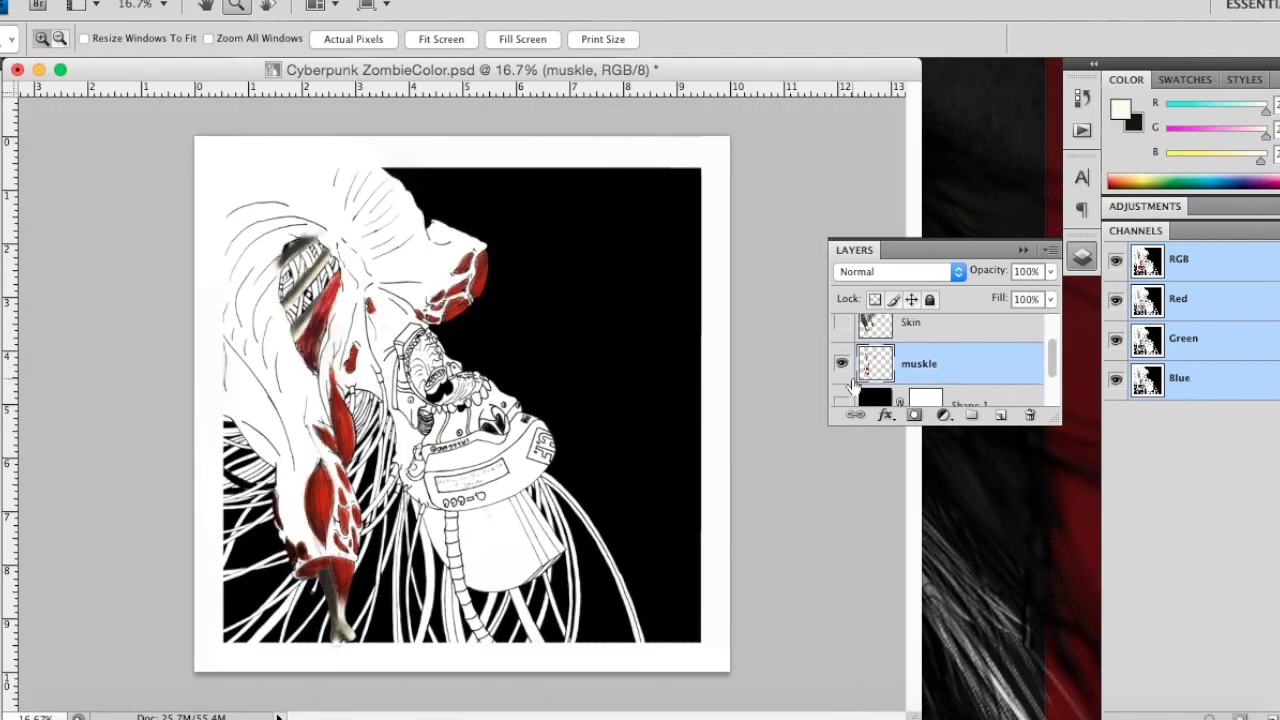
{"action": "left_click", "coordinate": [841, 336]}
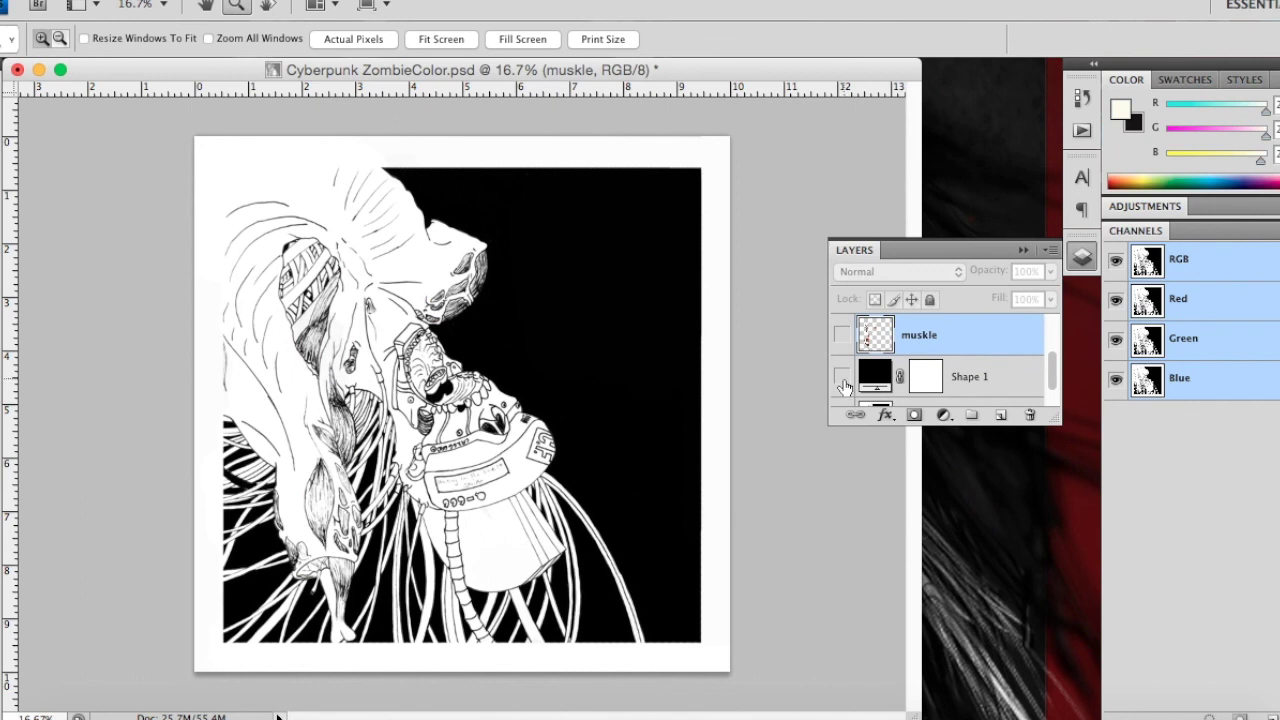
{"action": "left_click", "coordinate": [841, 376]}
{"action": "scroll", "coordinate": [843, 370], "scroll_direction": "up", "scroll_amount": 1}
{"action": "left_click", "coordinate": [842, 345]}
{"action": "scroll", "coordinate": [843, 366], "scroll_direction": "up", "scroll_amount": 1}
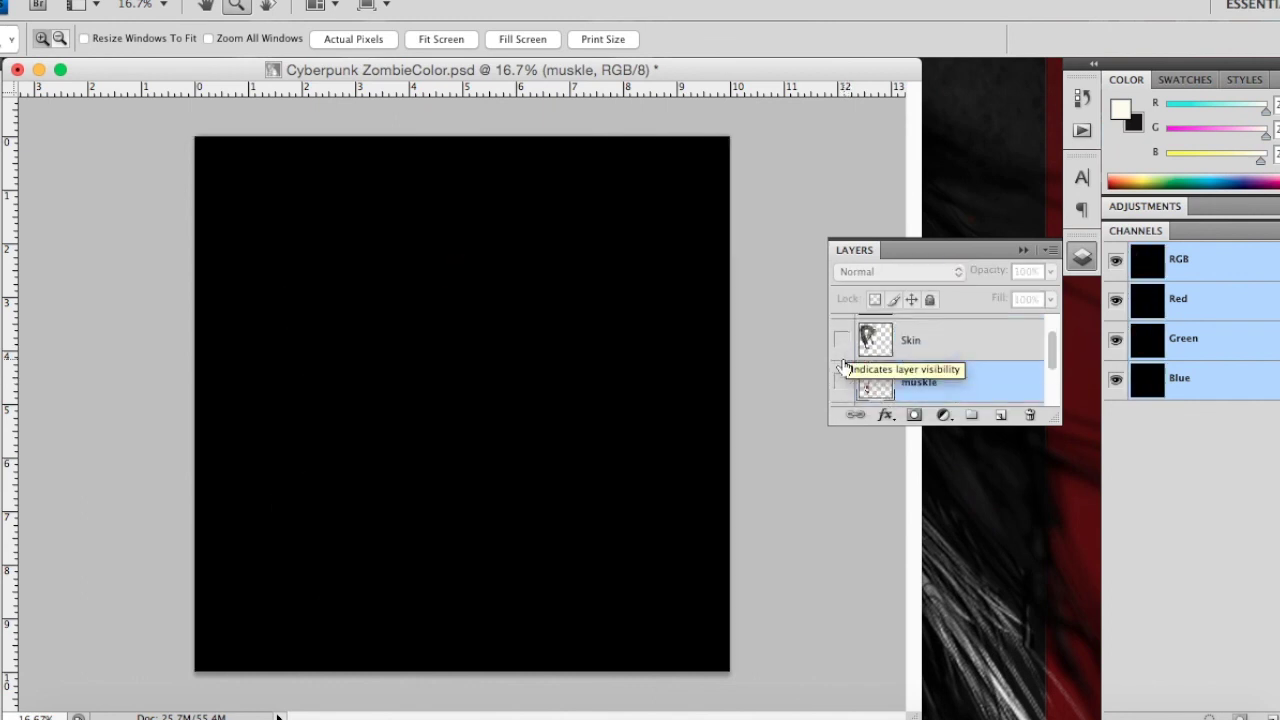
{"action": "left_click", "coordinate": [841, 352]}
{"action": "scroll", "coordinate": [843, 368], "scroll_direction": "down", "scroll_amount": 1}
{"action": "left_click", "coordinate": [841, 367]}
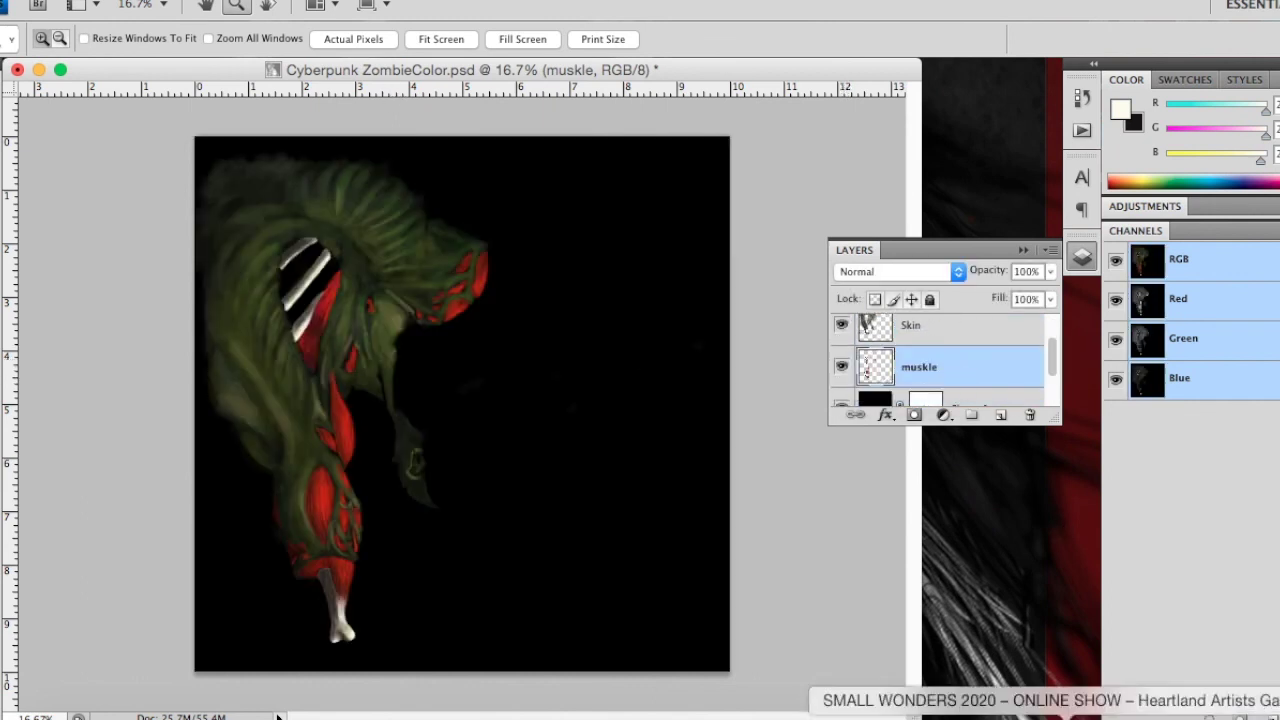